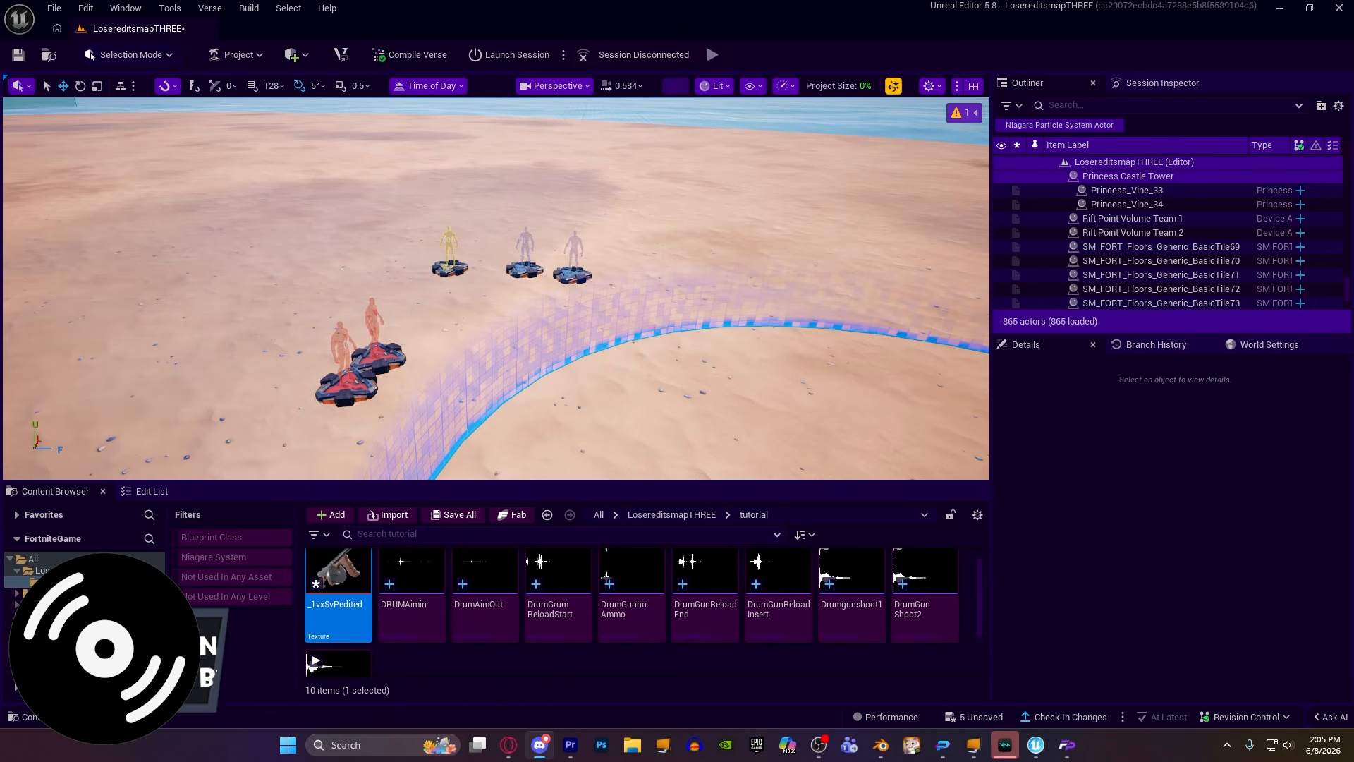
Review the experimental and beta access options in the project settings, and close the settings.
drag(0, 159, 0, 154)
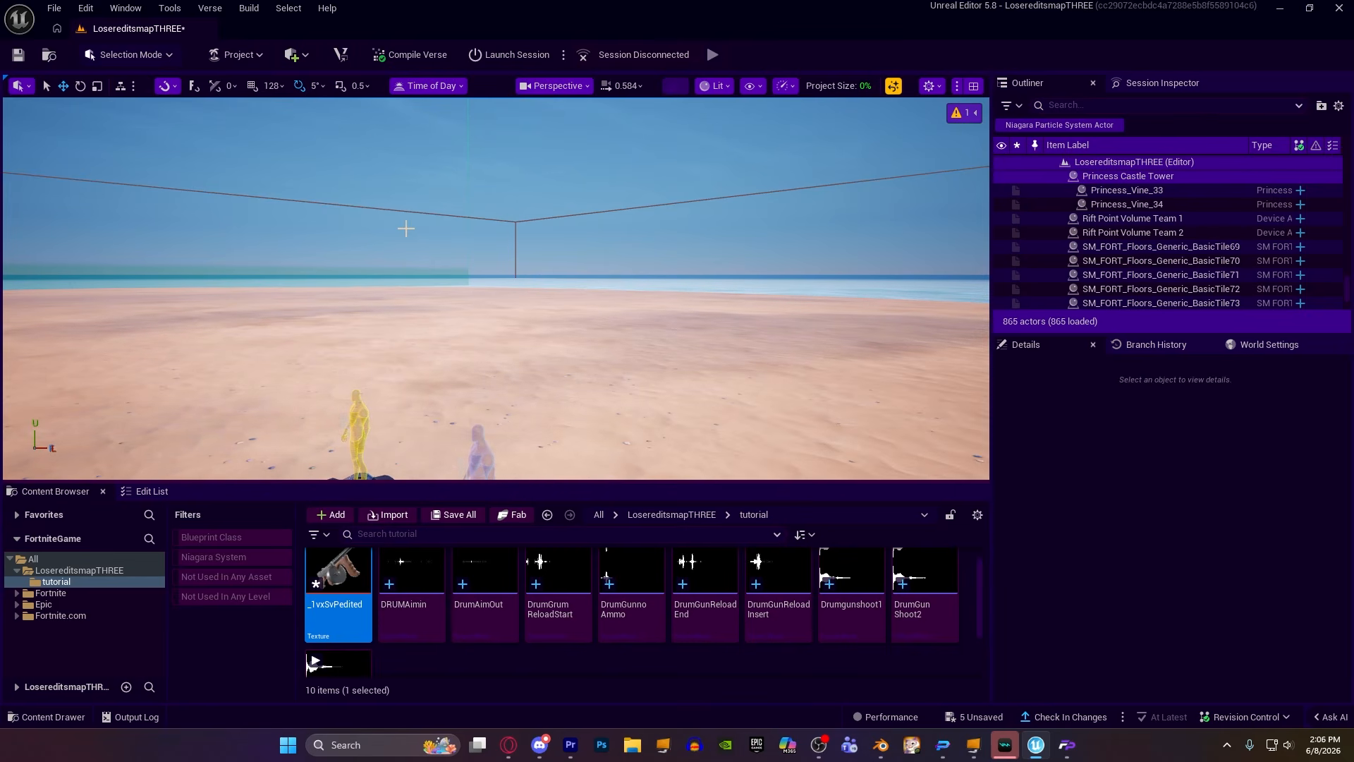
right_drag(404, 229, 401, 275)
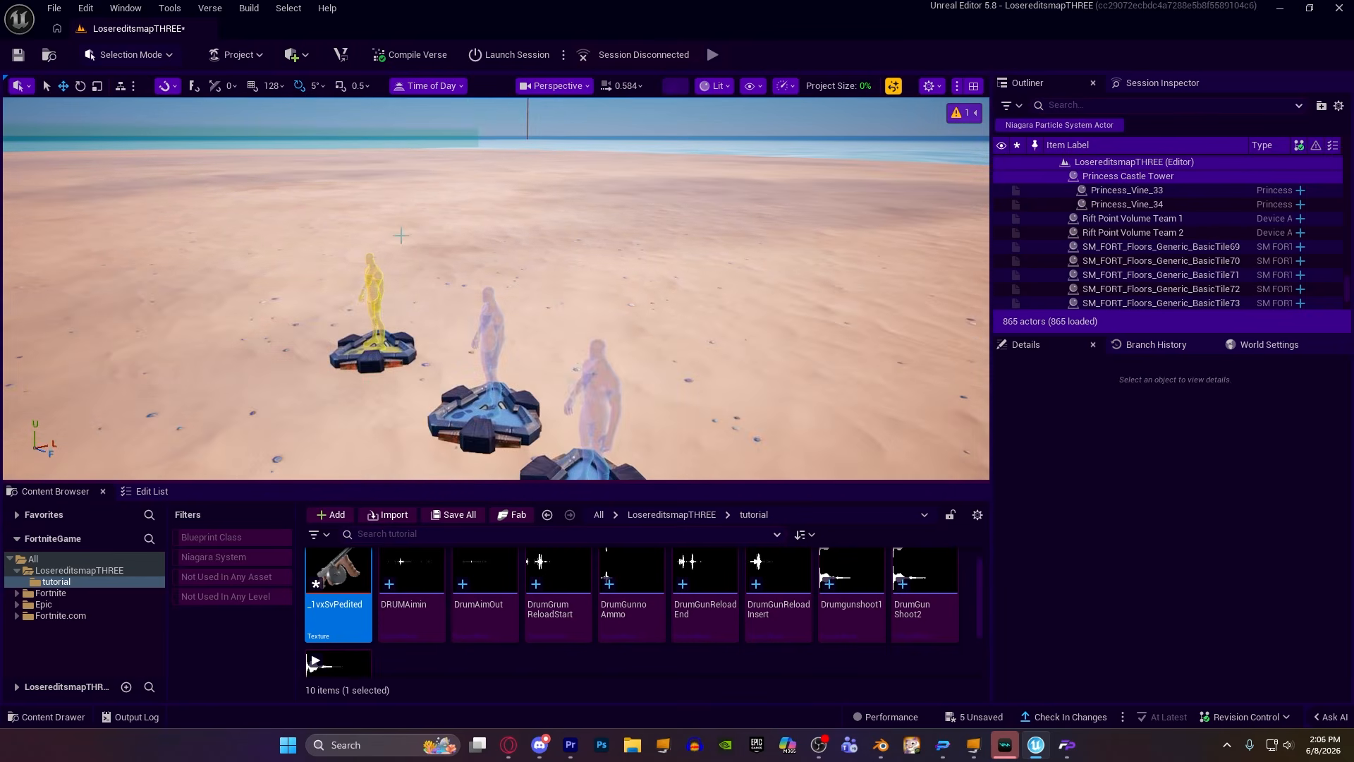
click(249, 57)
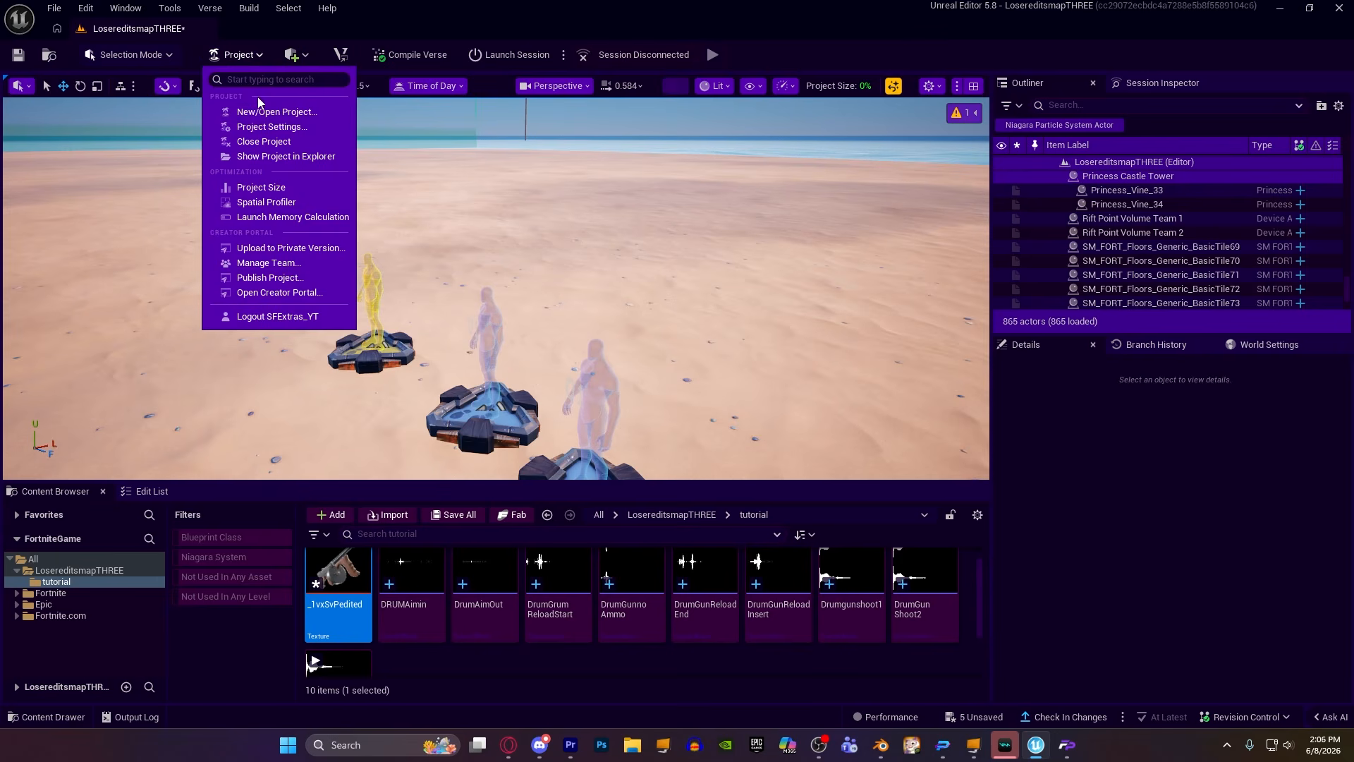
click(271, 127)
scroll(606, 428, down, 10)
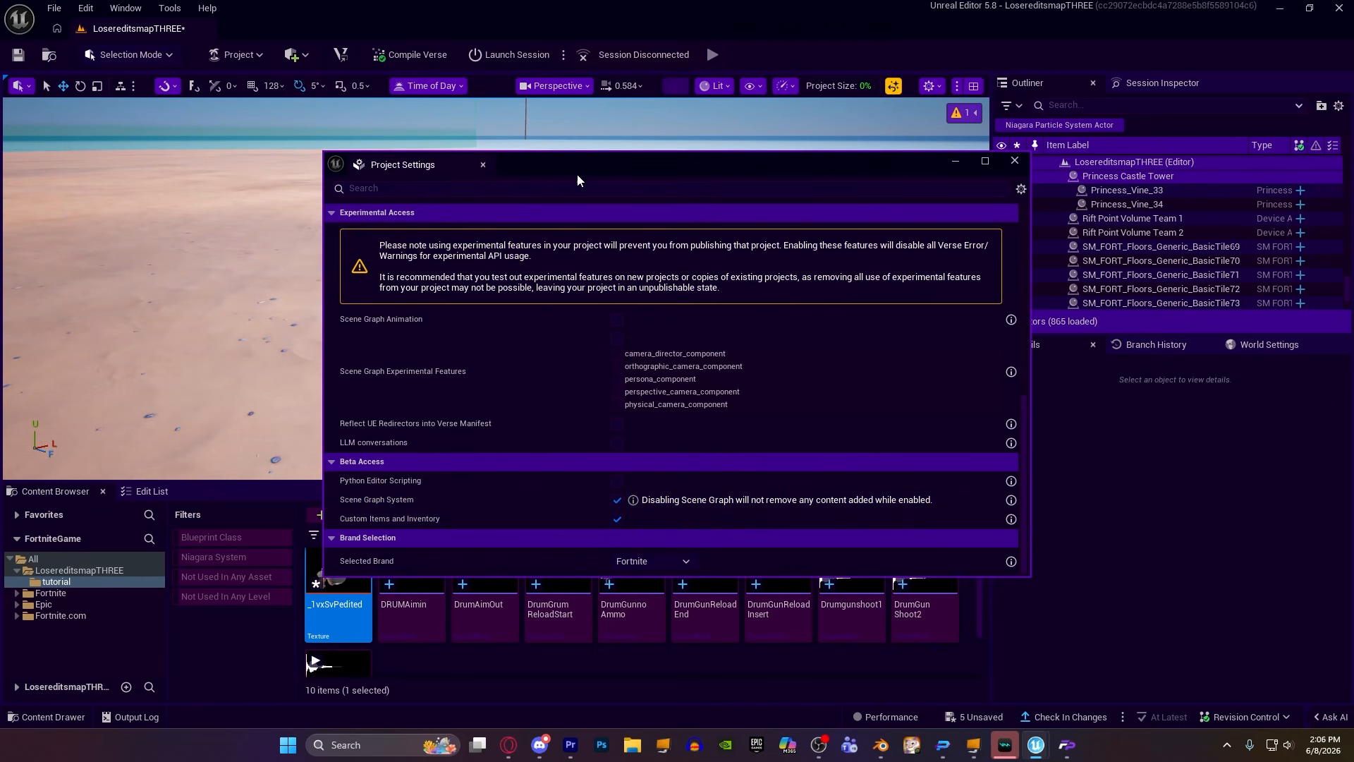
click(483, 165)
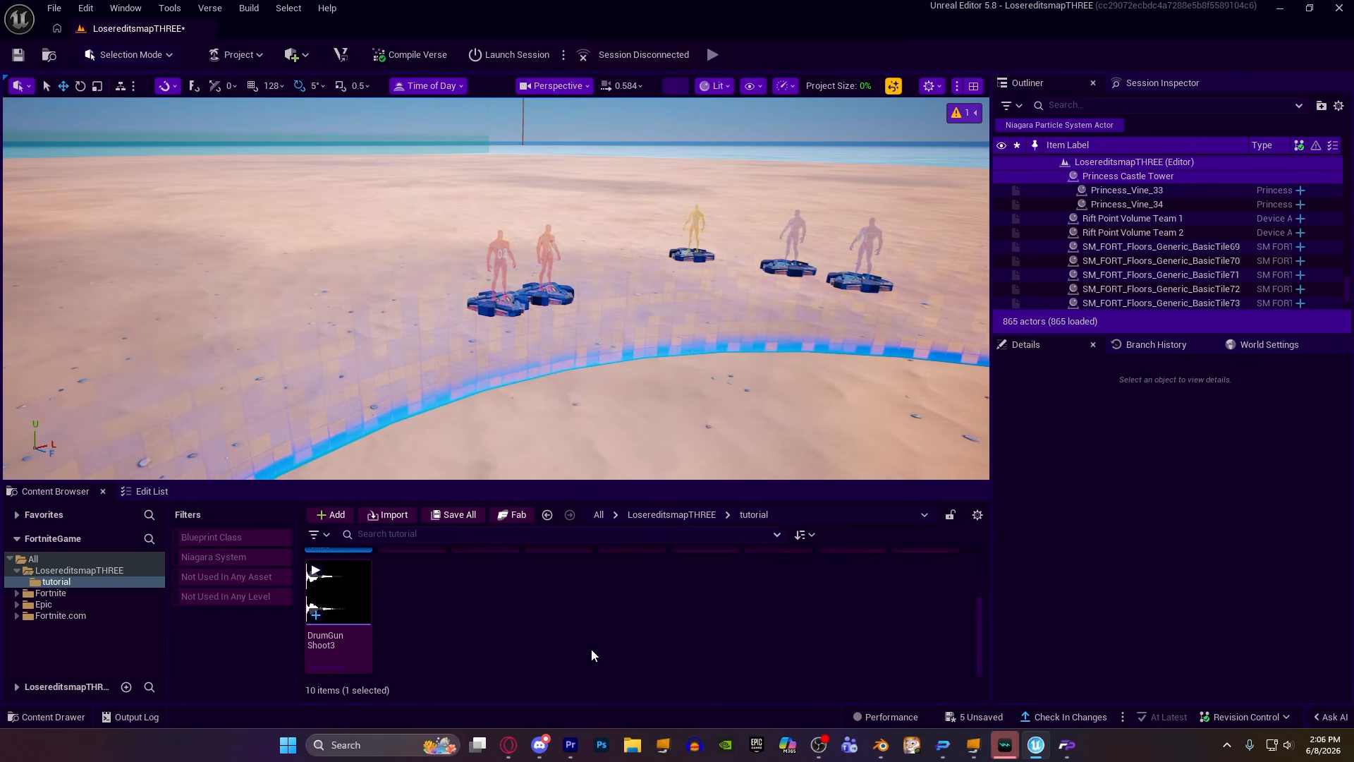
Switch to Blender and Fortnite Porting to look at the Midas' Drum Gun item, and return to Unreal Editor.
scroll(590, 648, down, 2)
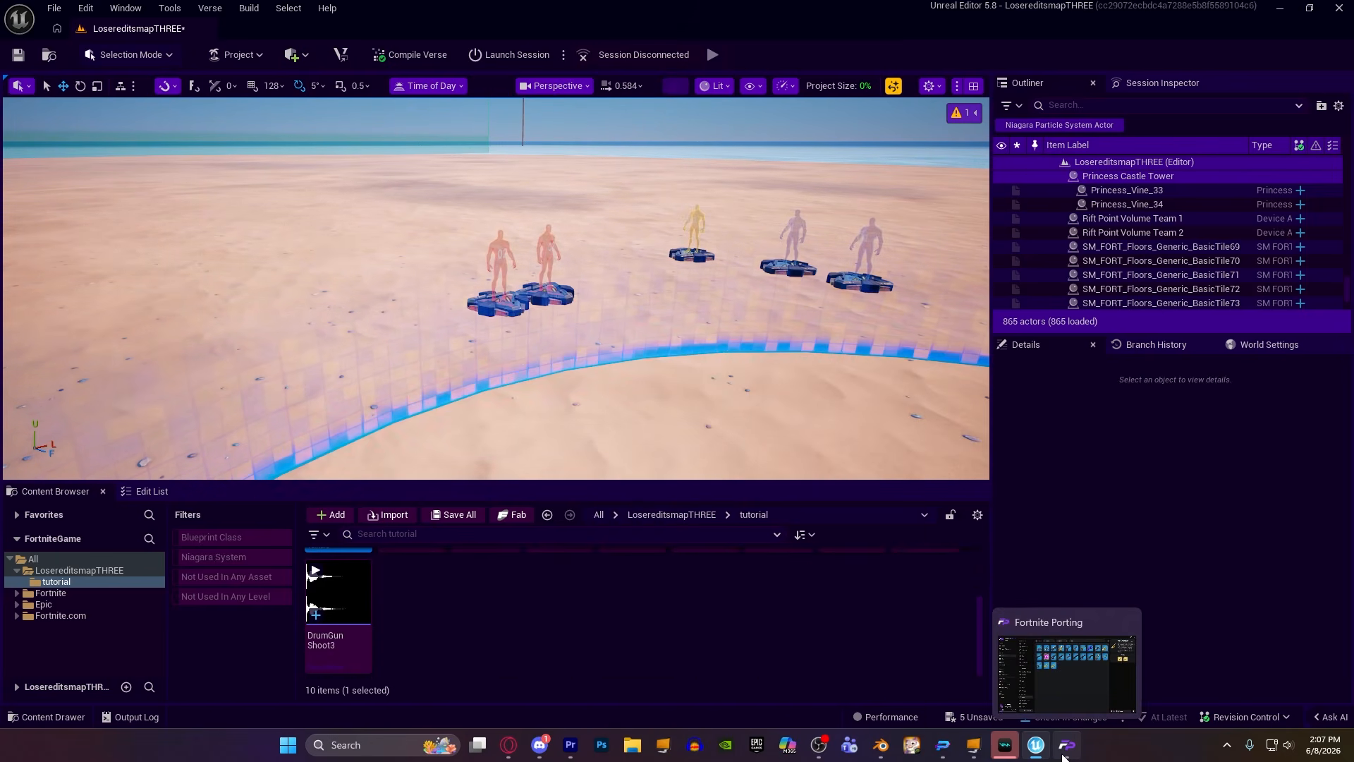
click(872, 754)
click(1066, 745)
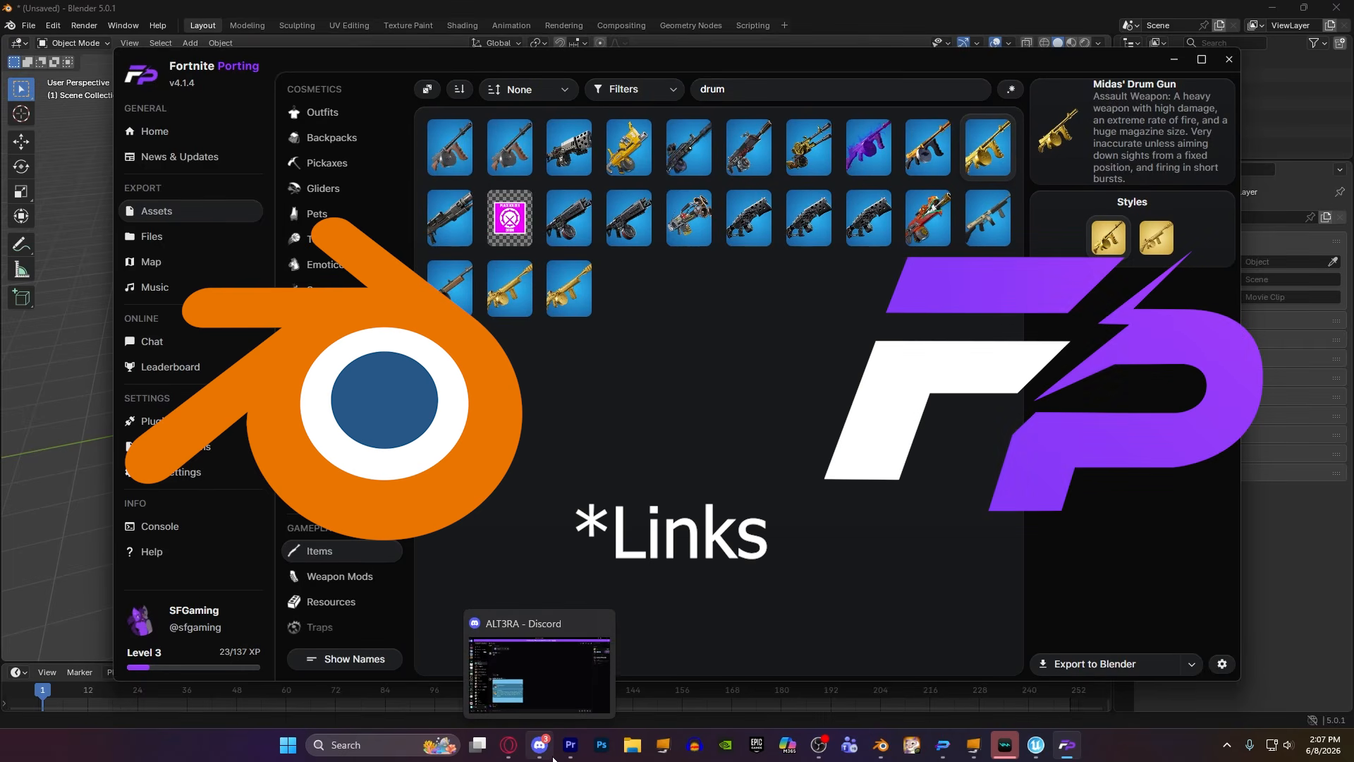
click(1034, 748)
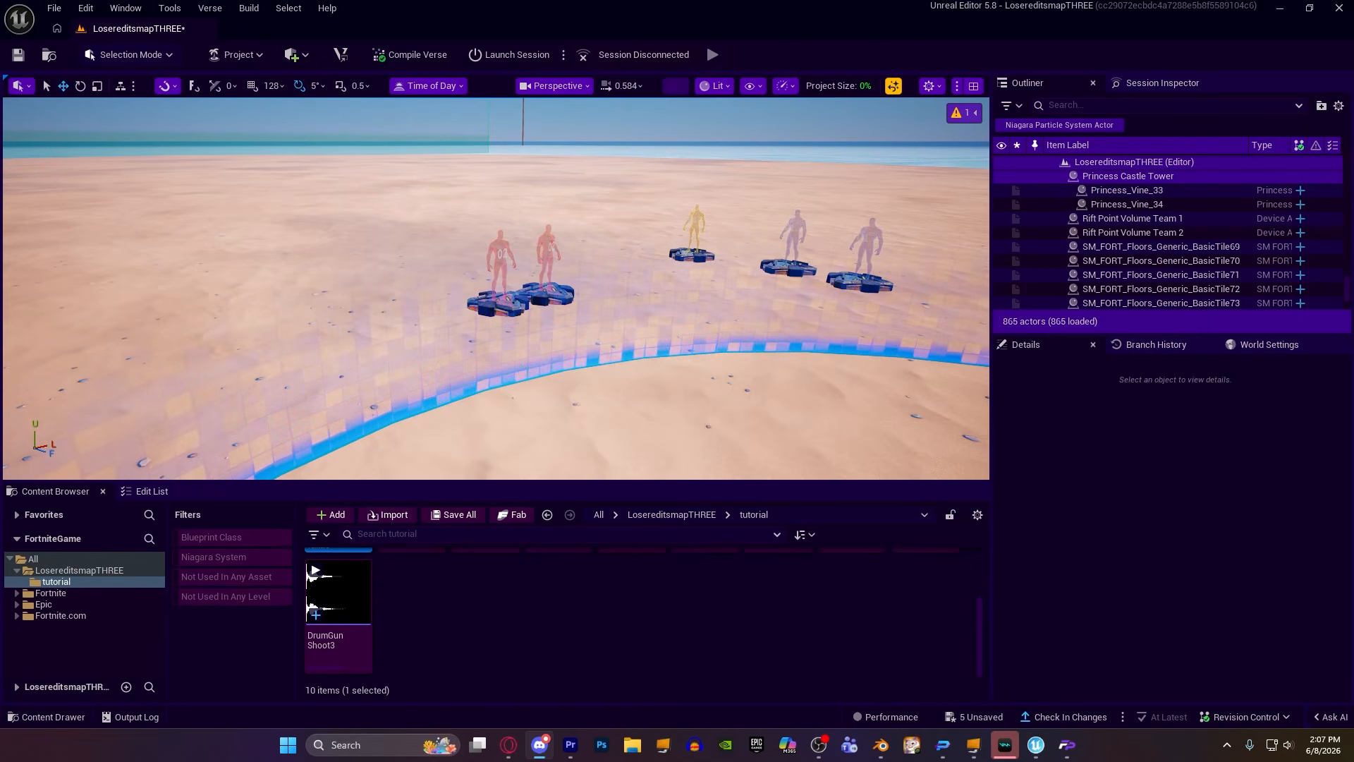
right_drag(339, 423, 339, 353)
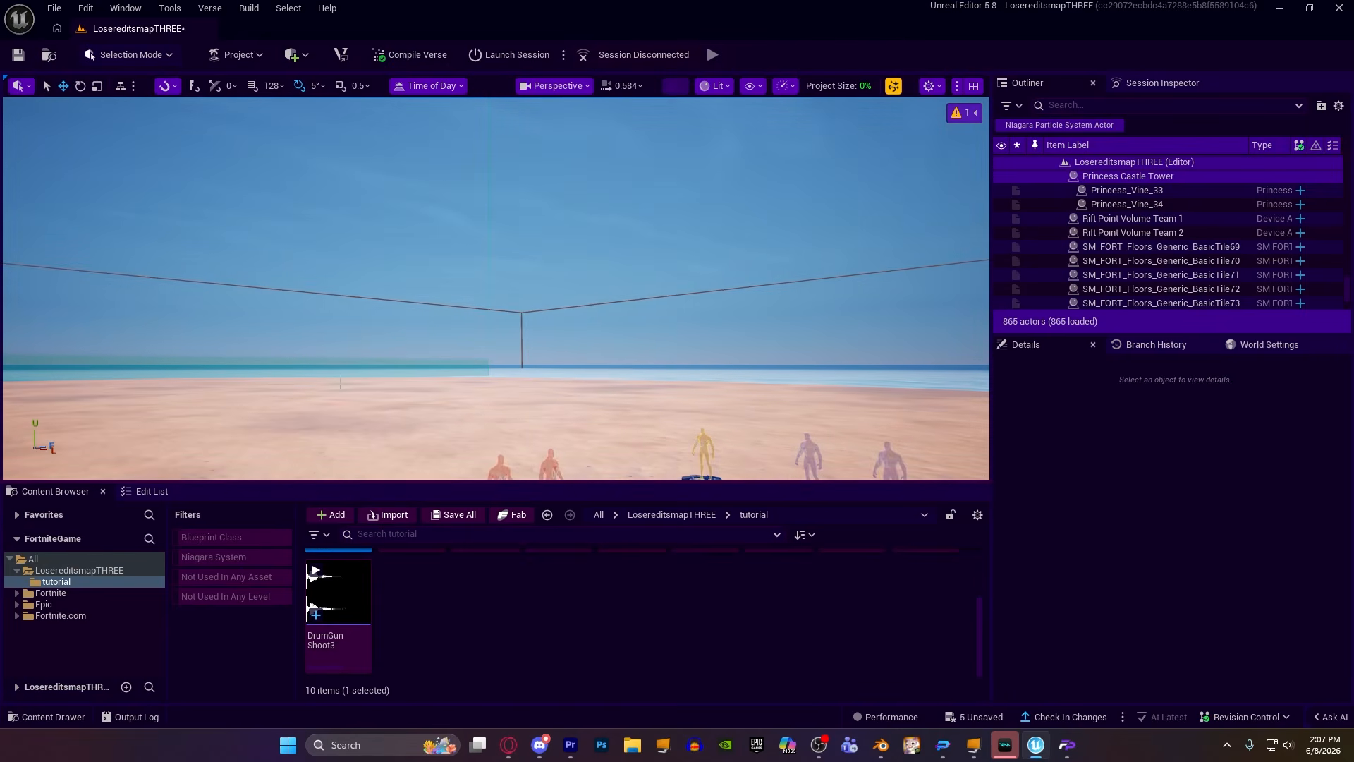
click(416, 635)
right_click(416, 635)
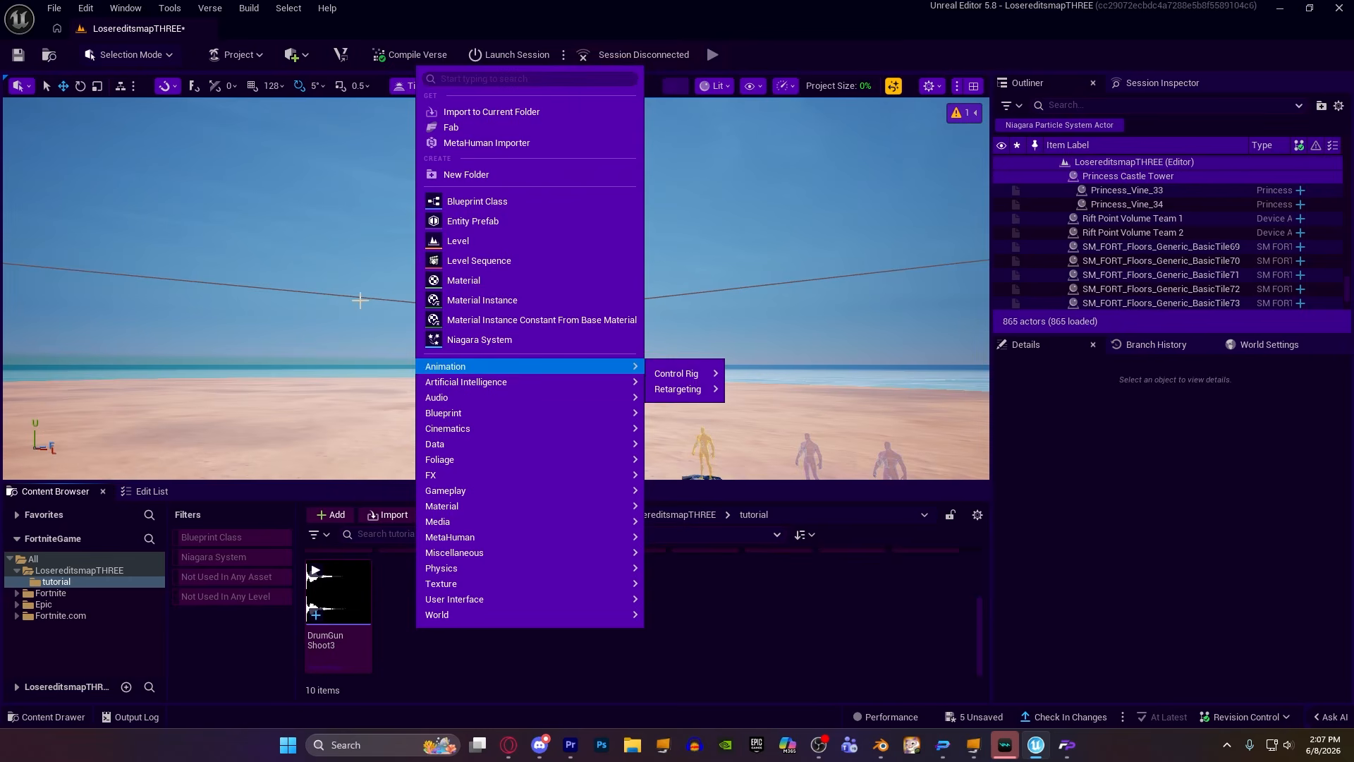
click(755, 664)
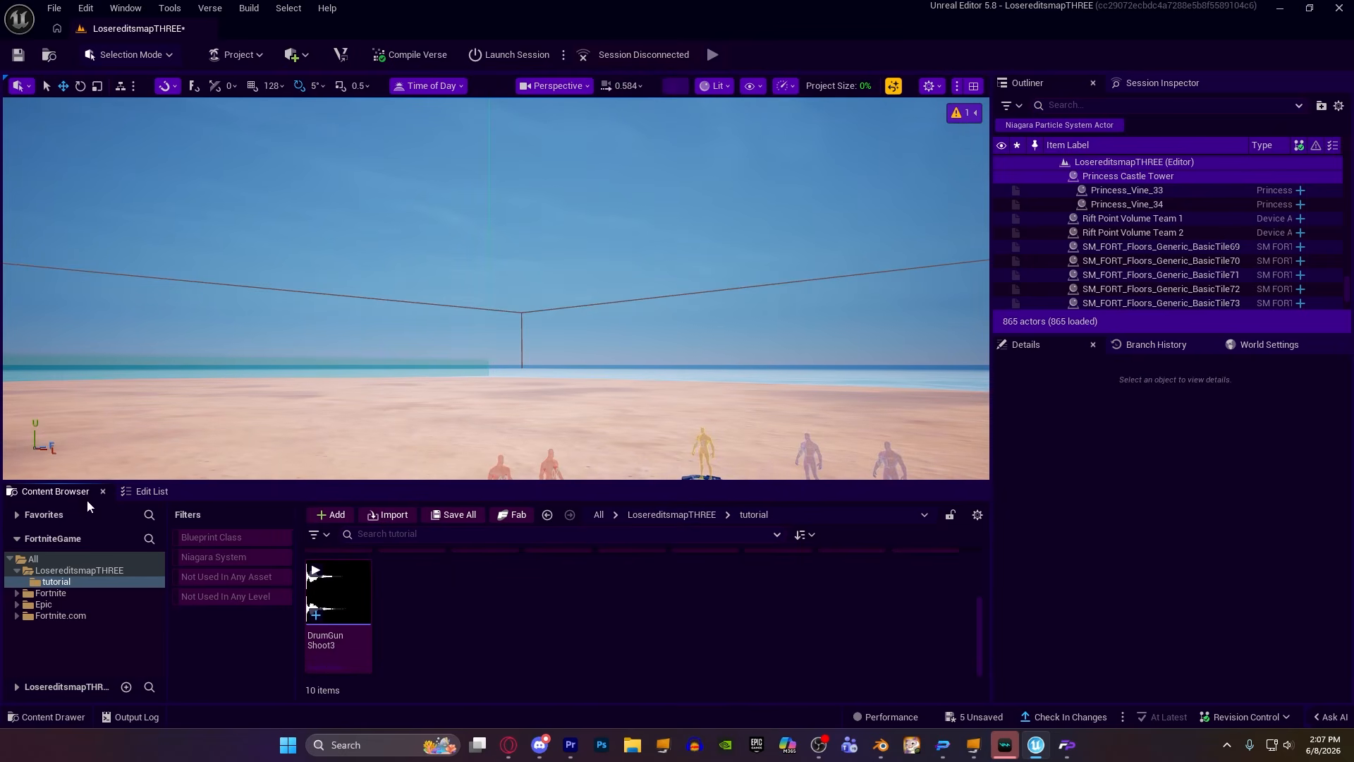
Create an entity prefab in the tutorial folder based on sub_machine_gun_template, filtering the prefab classes by "templ".
right_click(435, 577)
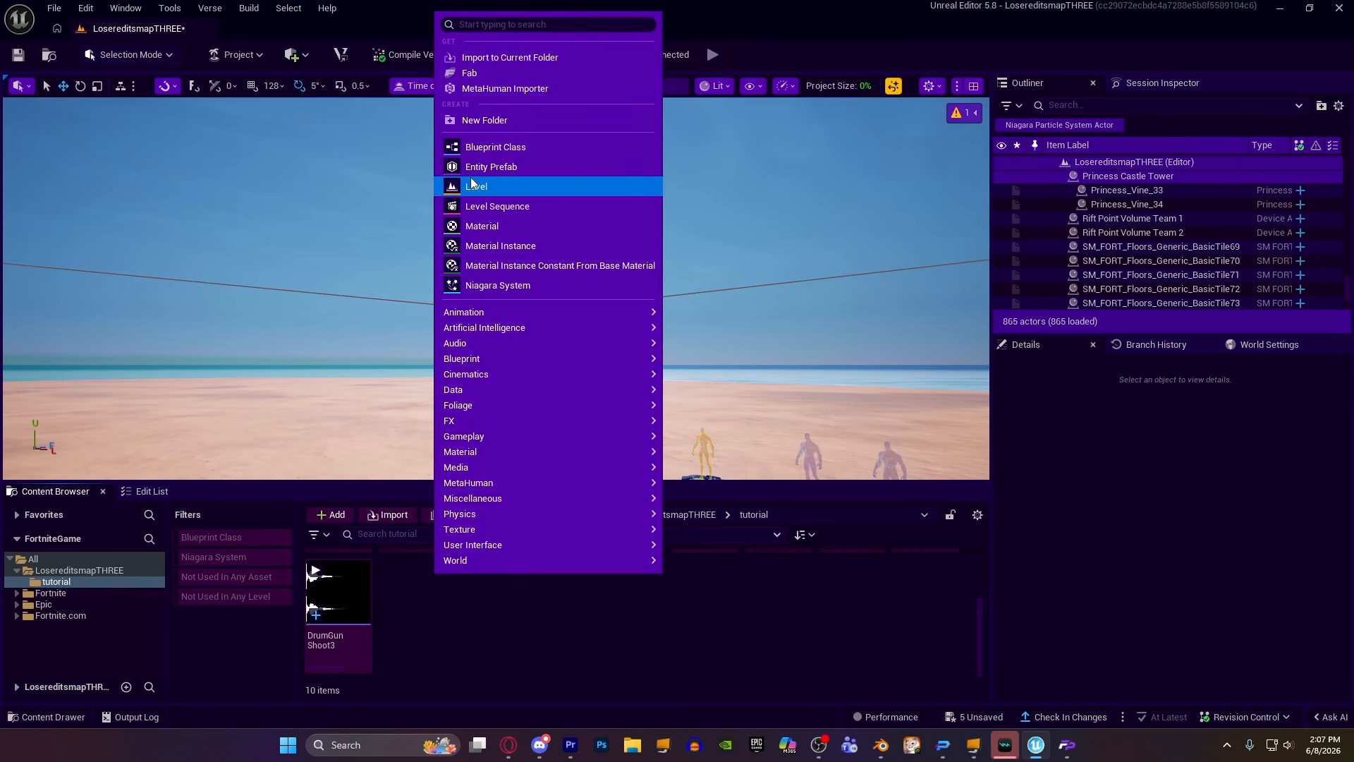
click(489, 167)
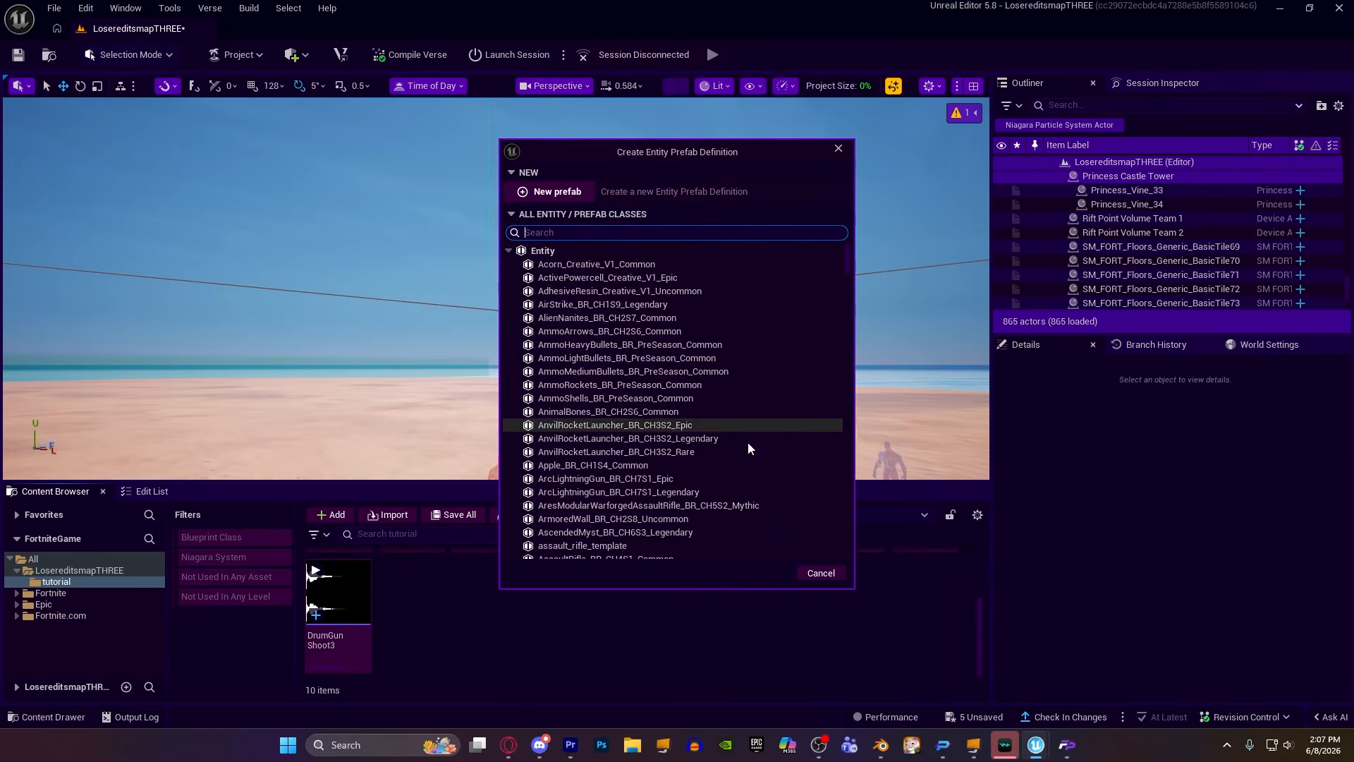
scroll(620, 331, down, 4)
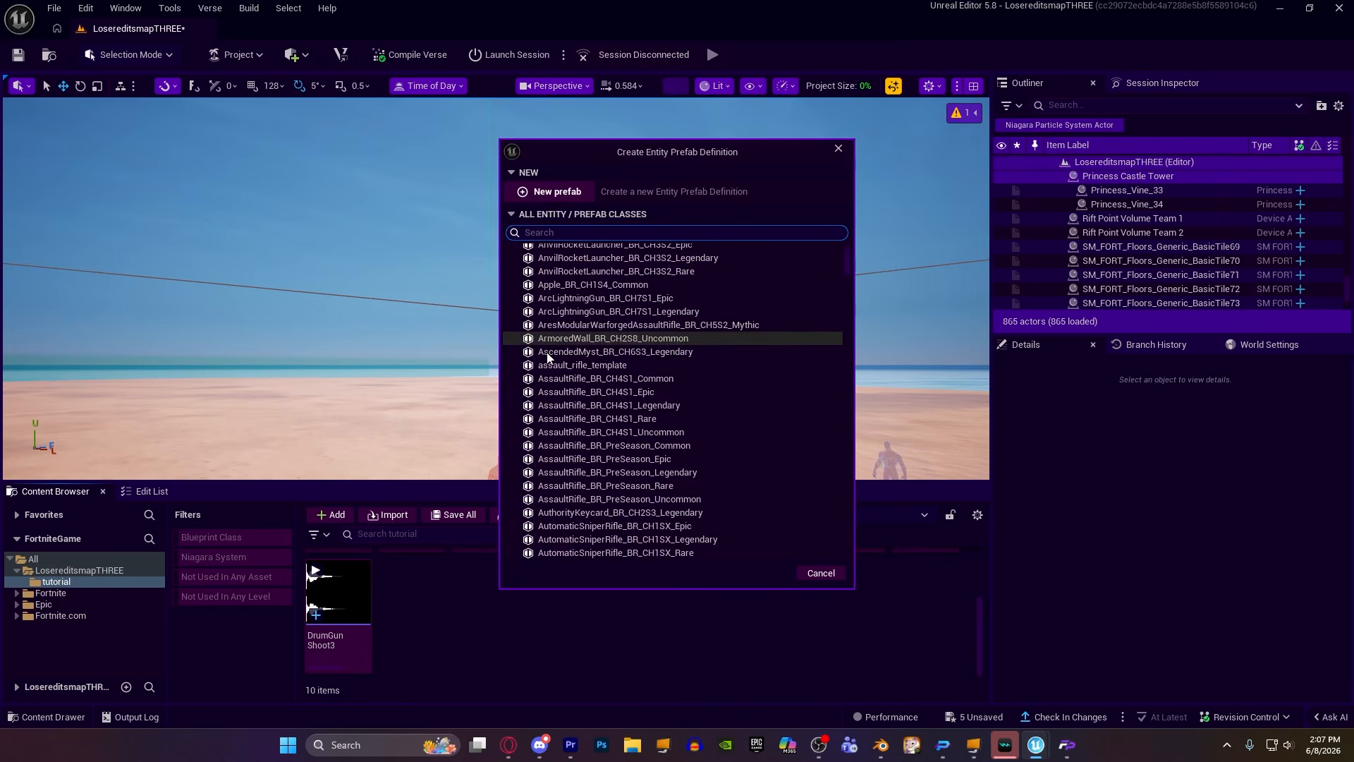
scroll(670, 327, down, 4)
scroll(620, 381, up, 8)
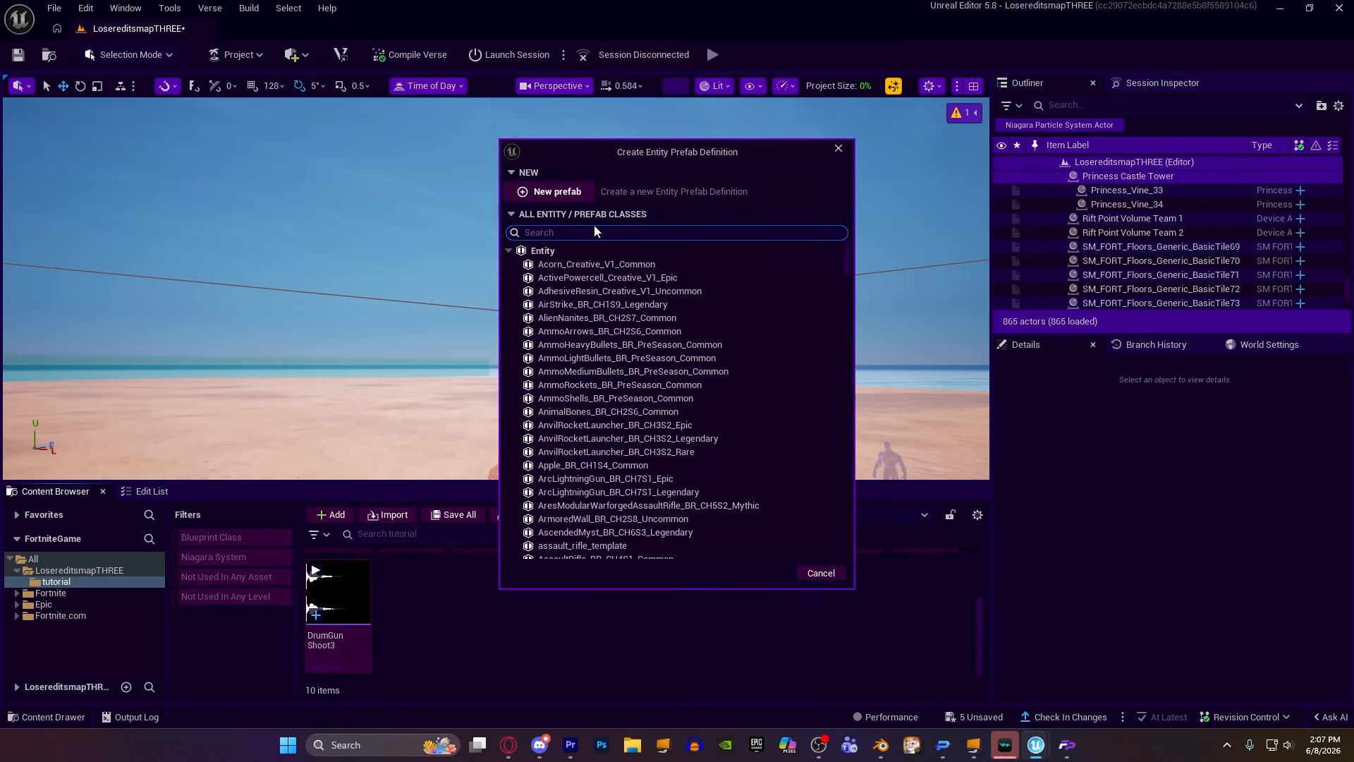
text(templ)
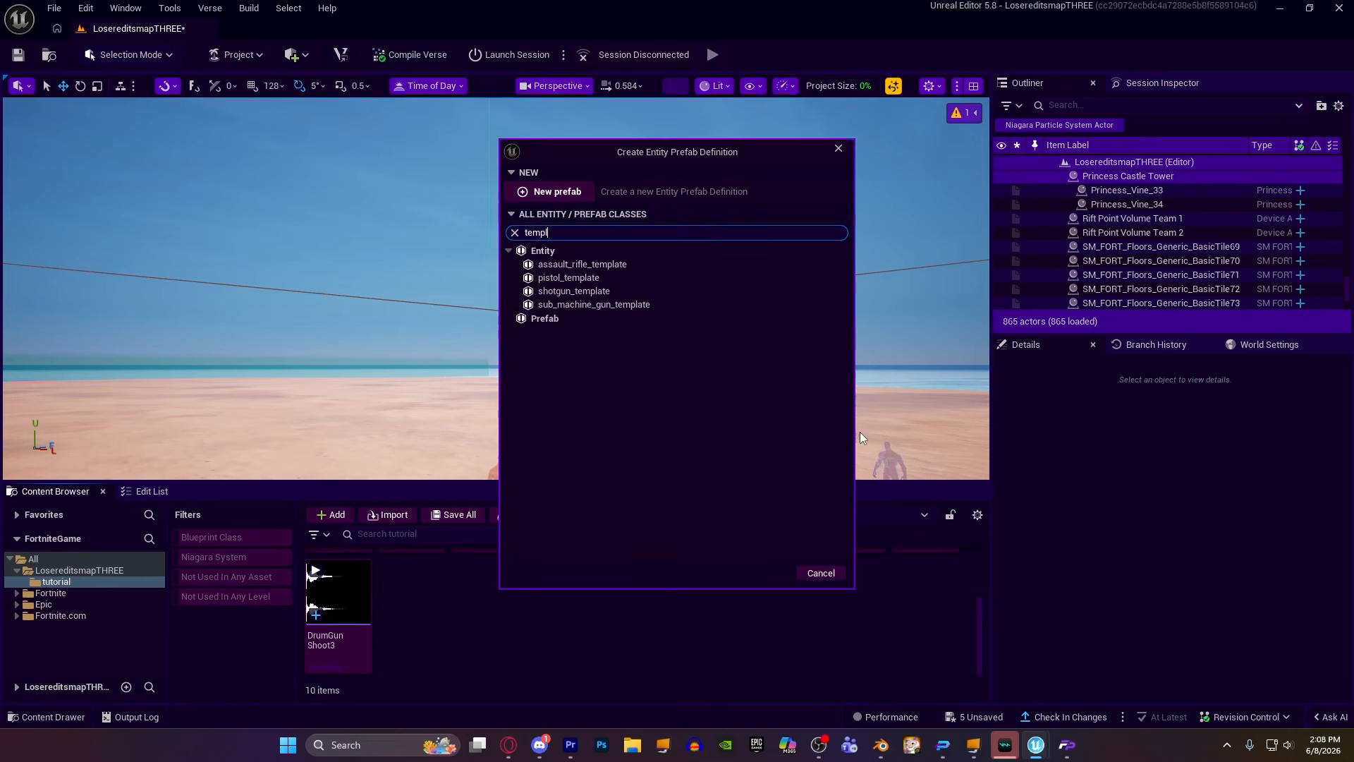
click(581, 305)
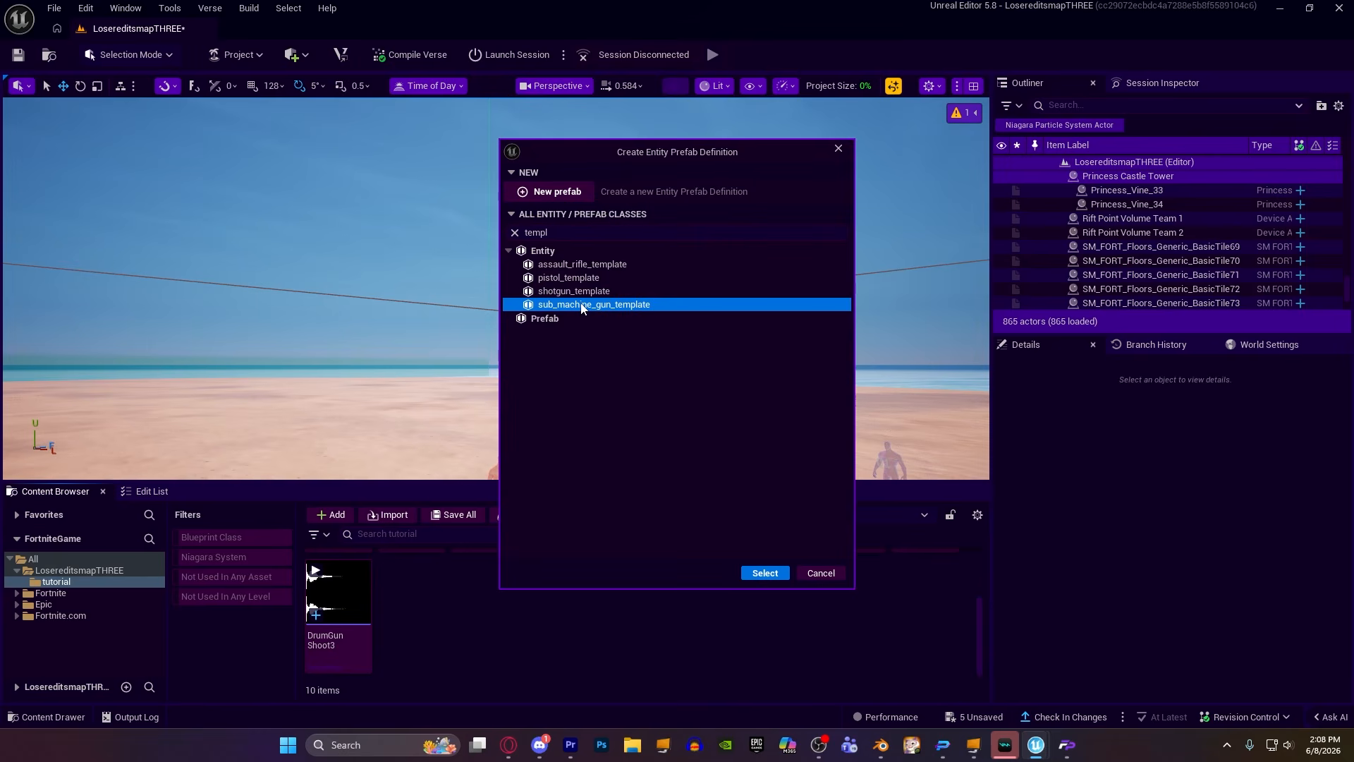
click(765, 572)
Name the new entity prefab Midas_Drum_gun.
text(M)
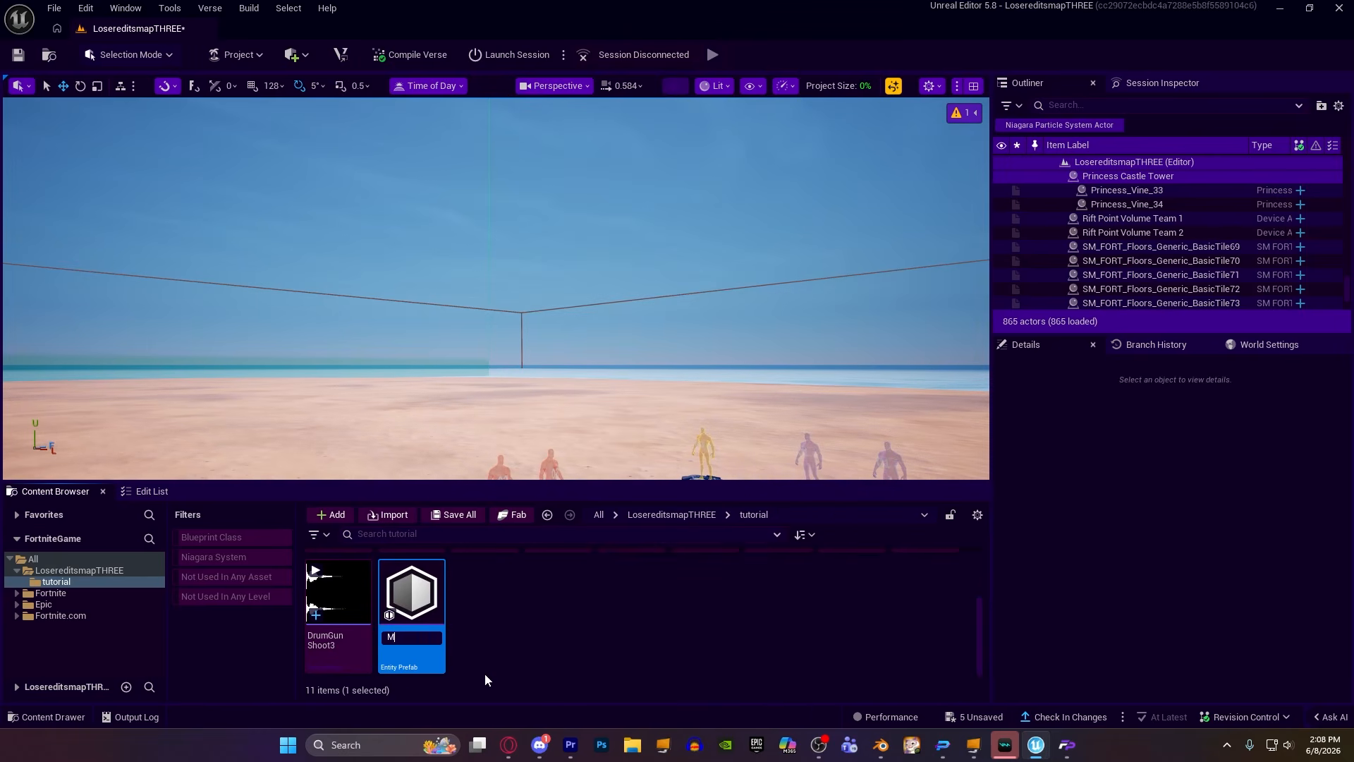
text(idas'Dr)
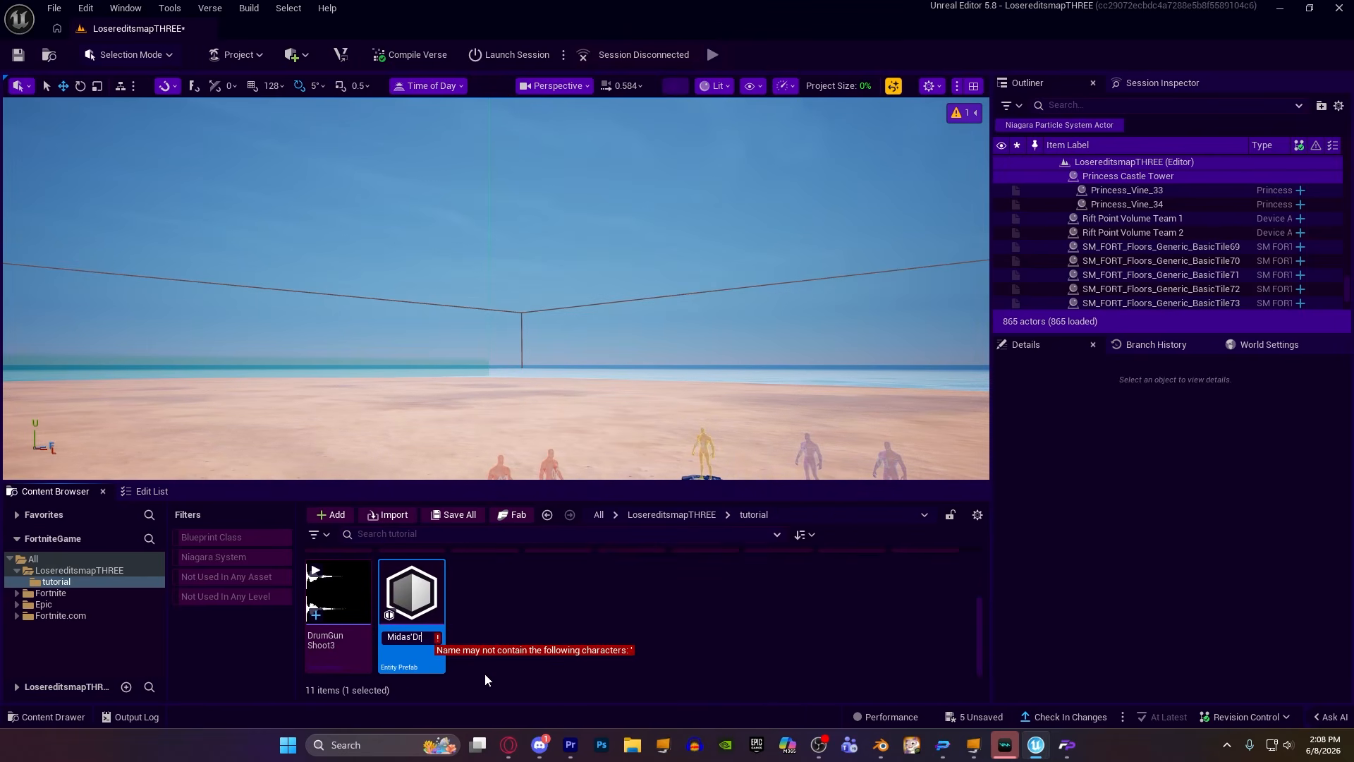
key(BackSpace)
key(BackSpace)
key(BackSpace)
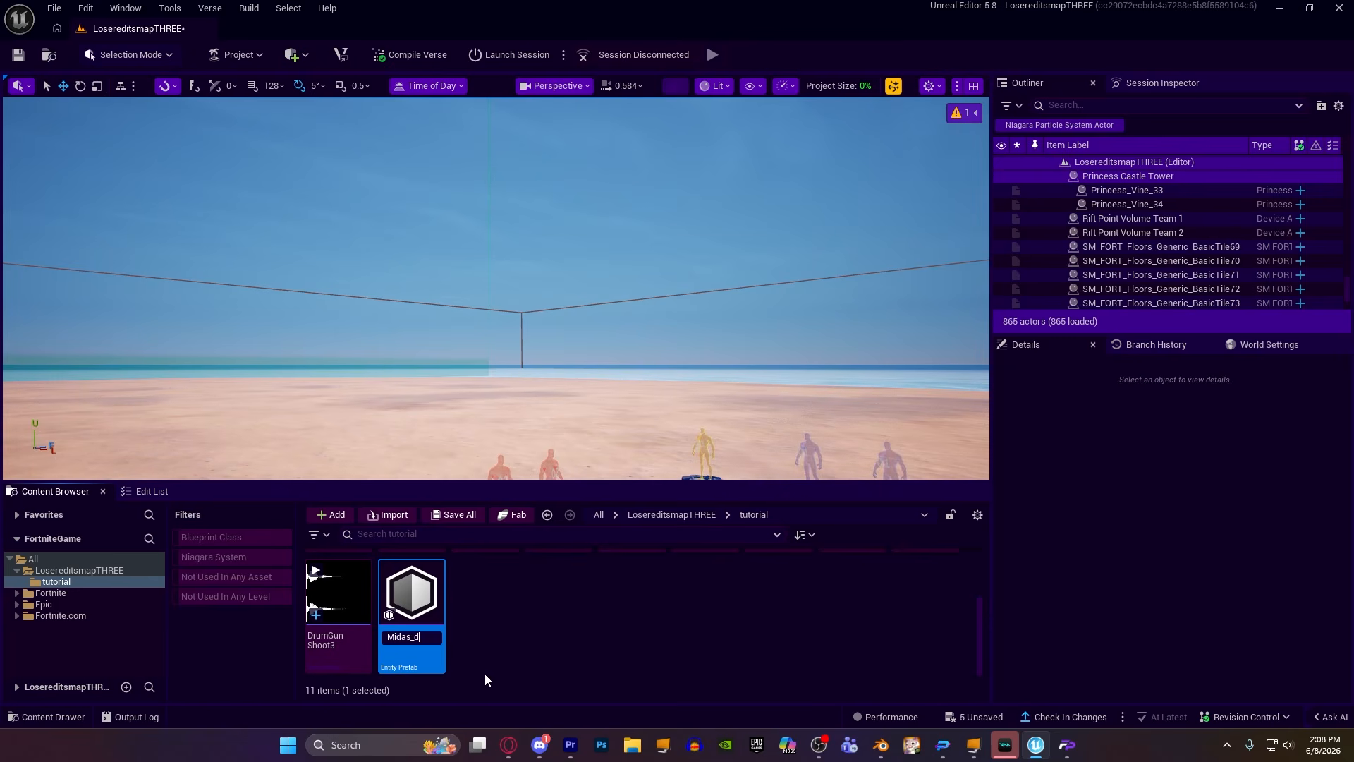
text(_Dri)
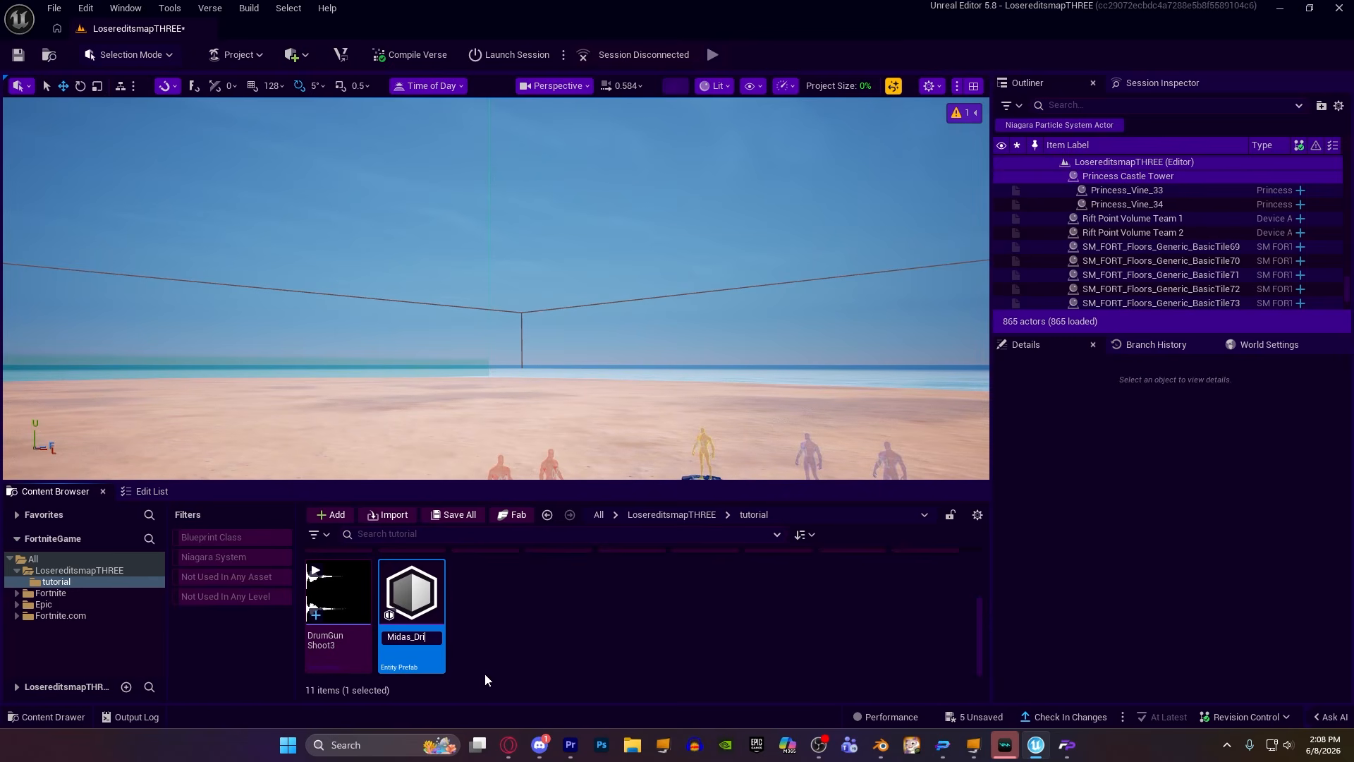
text(m_gun)
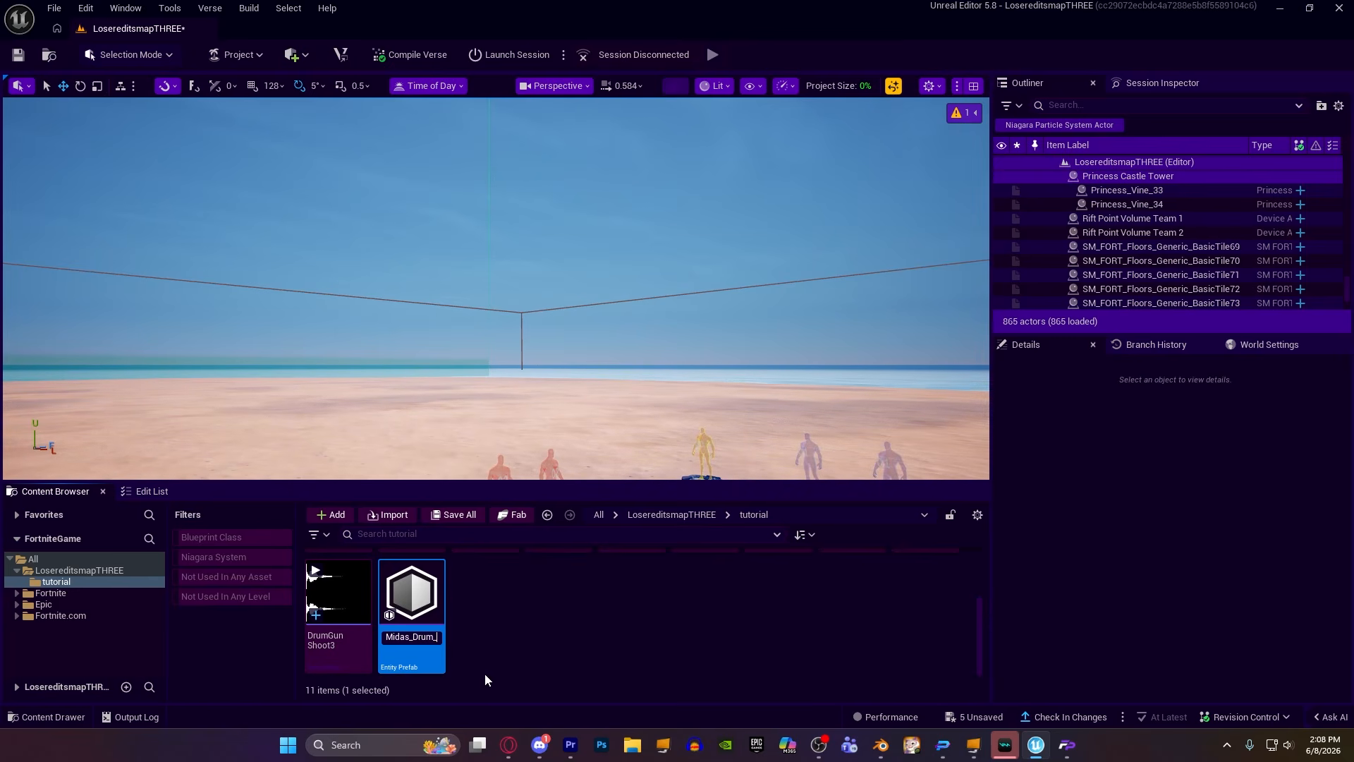
click(563, 647)
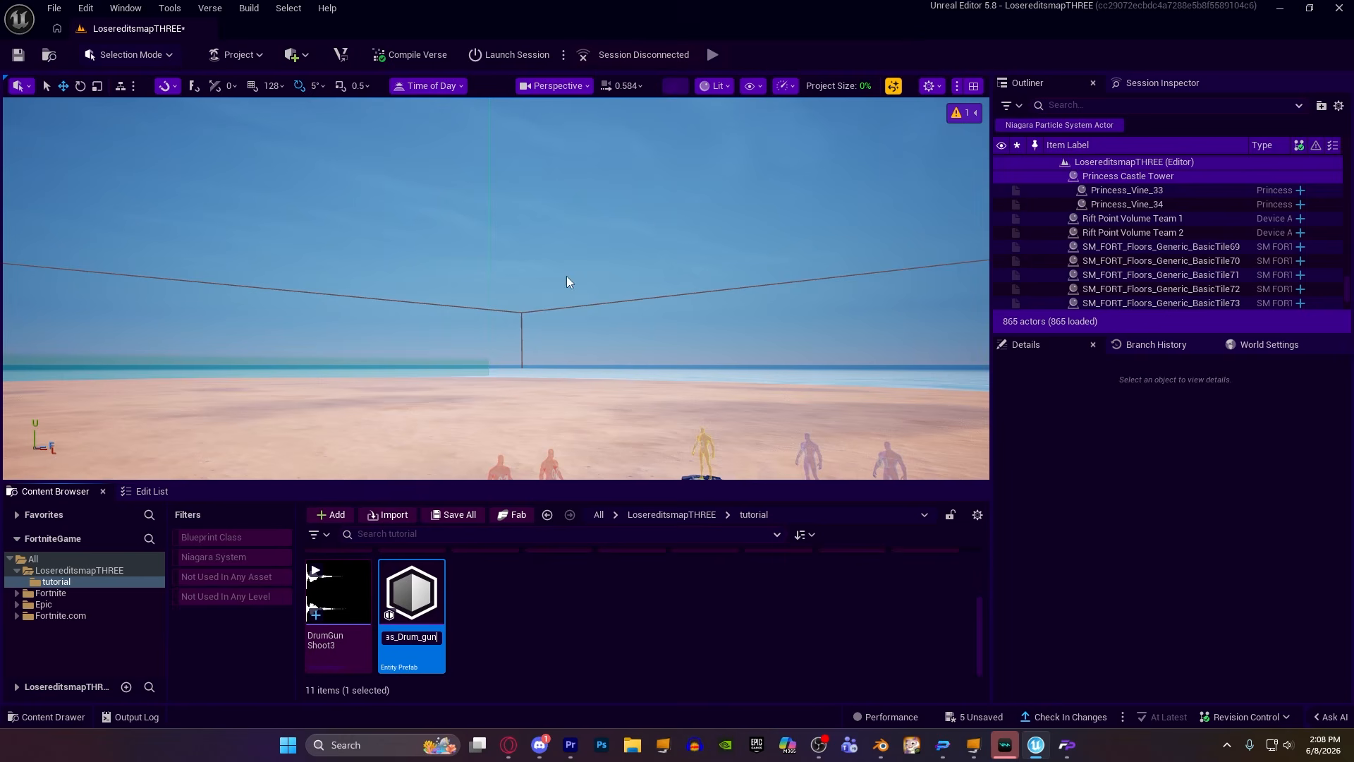
right_drag(414, 326, 485, 395)
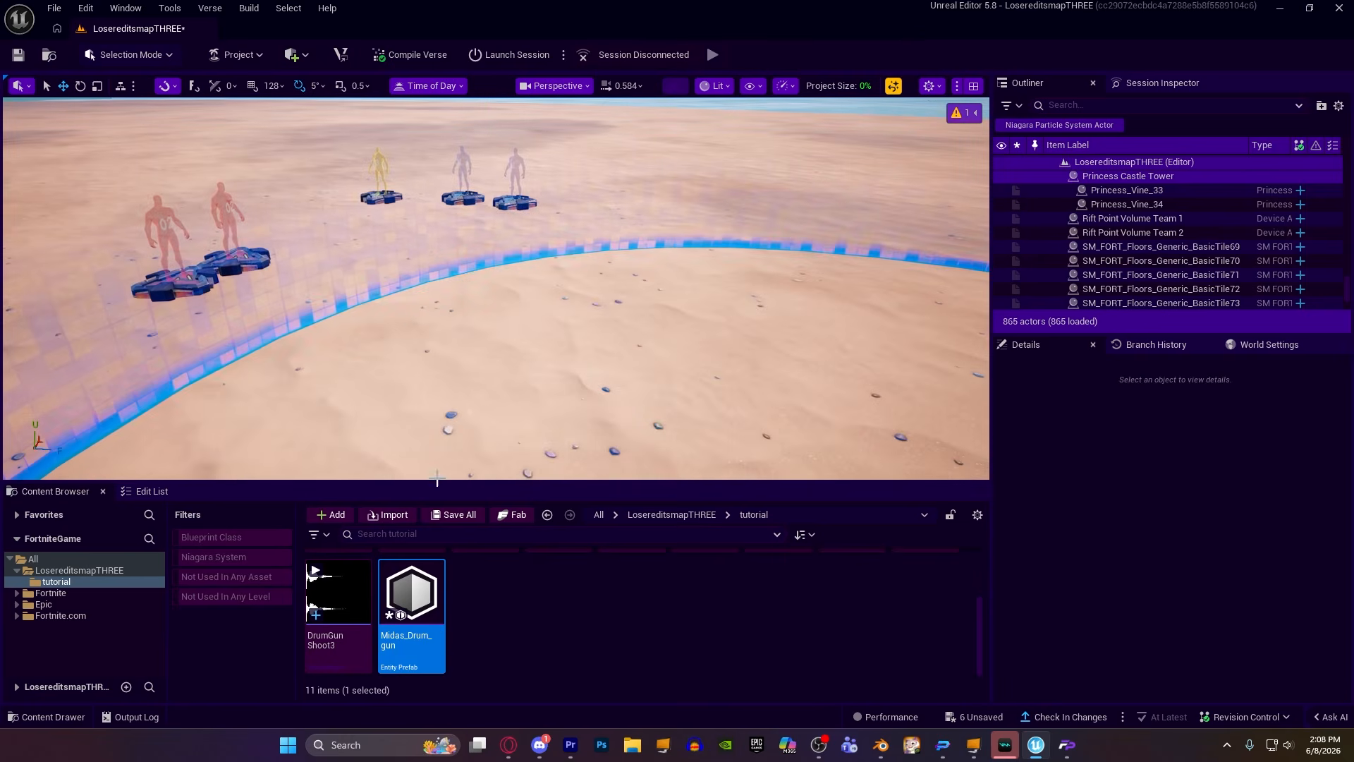
Open the Midas_Drum_gun prefab for editing and inspect its weapon mesh from an angle.
double_click(436, 575)
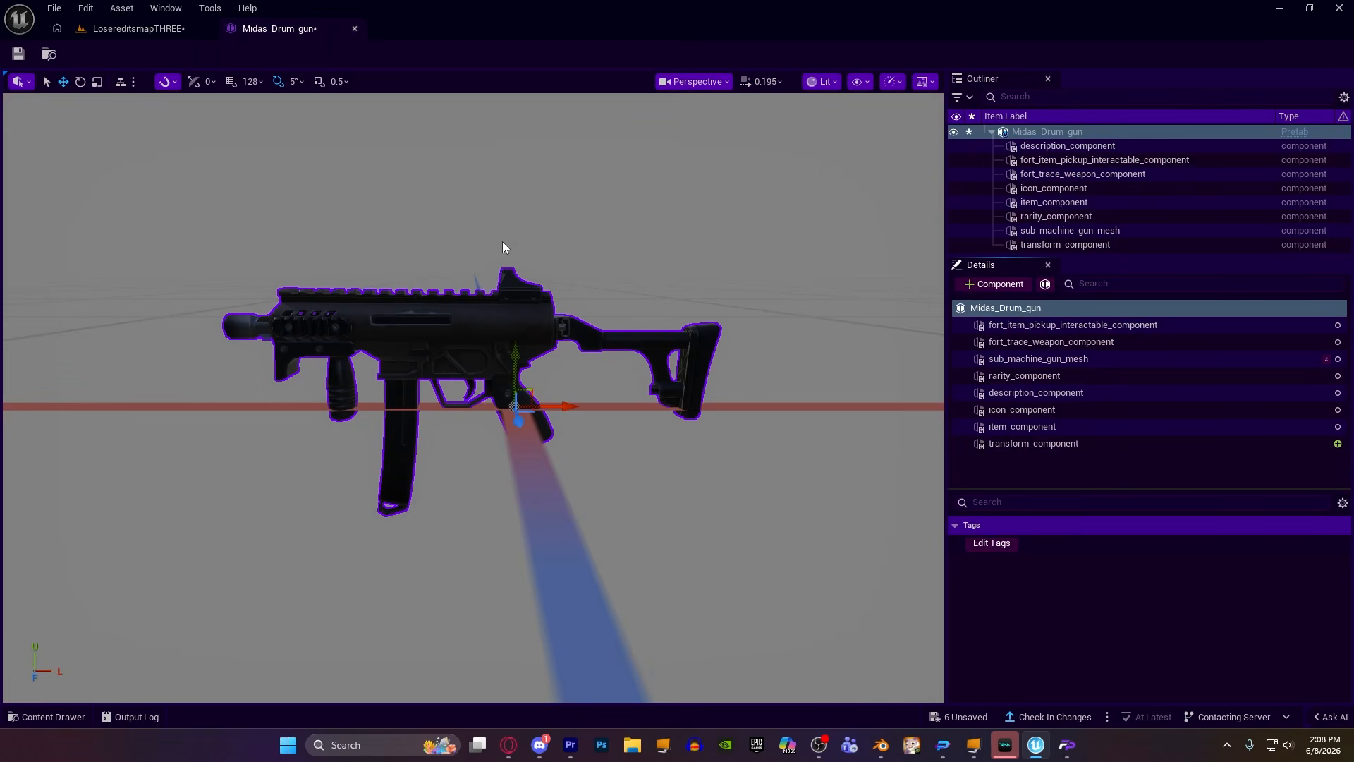
mouse_move(367, 251)
right_down()
mouse_move(423, 254)
mouse_move(338, 254)
mouse_move(423, 247)
mouse_move(354, 238)
right_up()
key(a)
scroll(423, 254, down, 3)
key(d)
key(w)
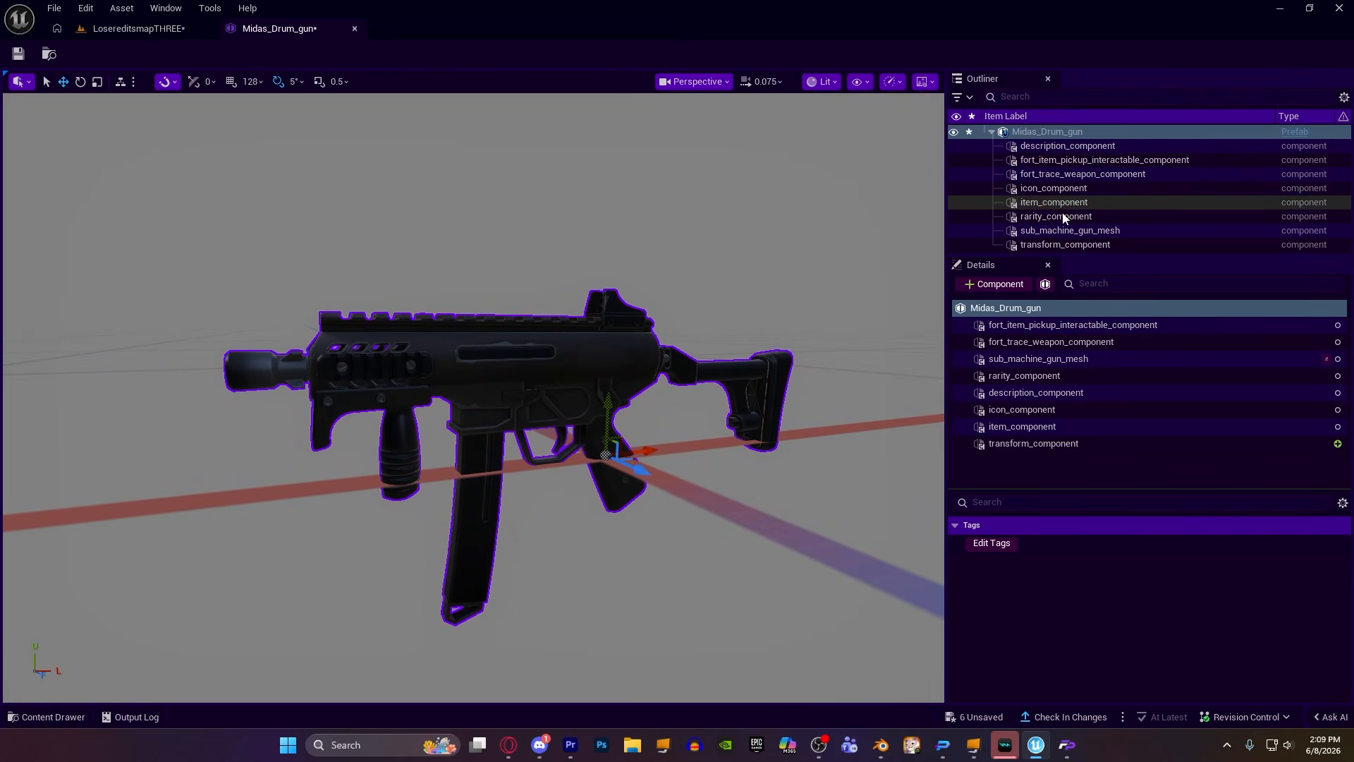
Set the description component's name to "Midas' Drum Gun", paste the "Assault Weapon: A heavy weapon with high damage" text as its description, and save the prefab.
click(1062, 147)
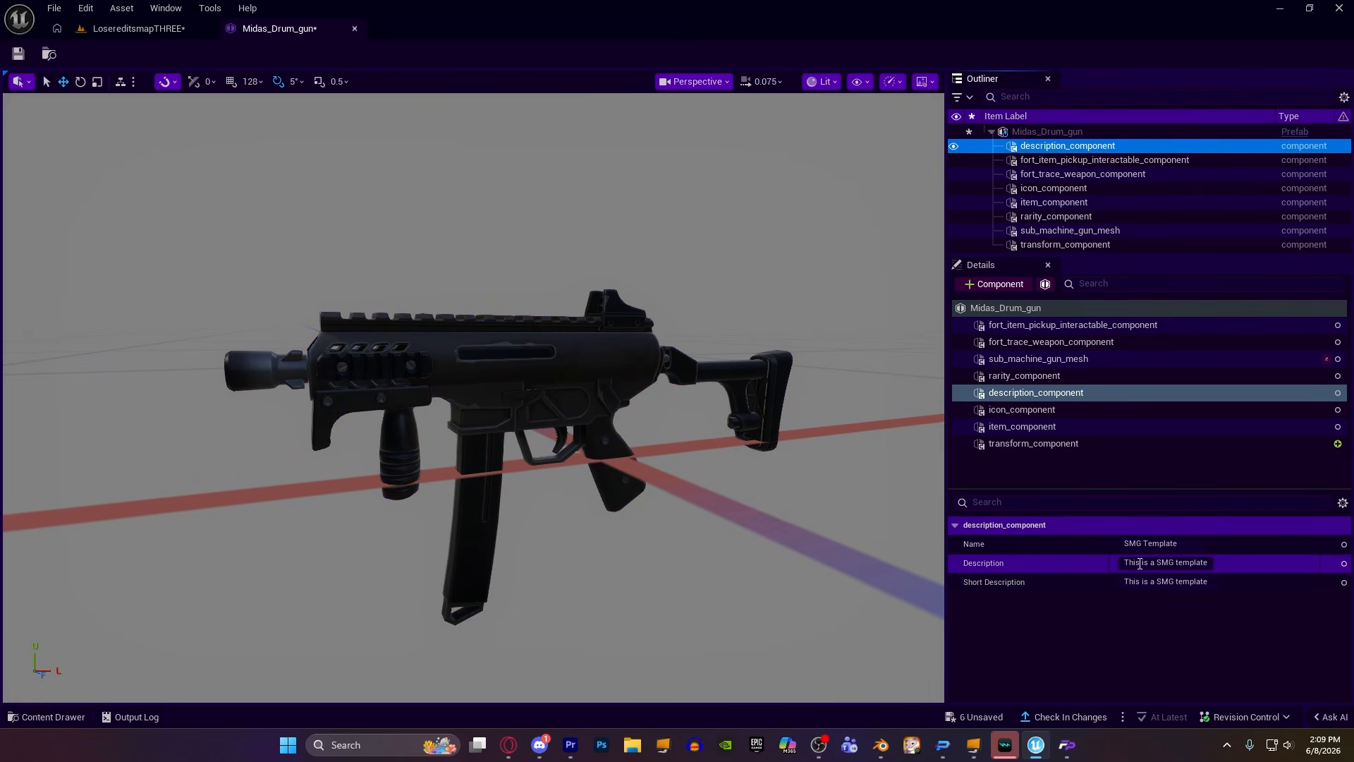
click(1142, 544)
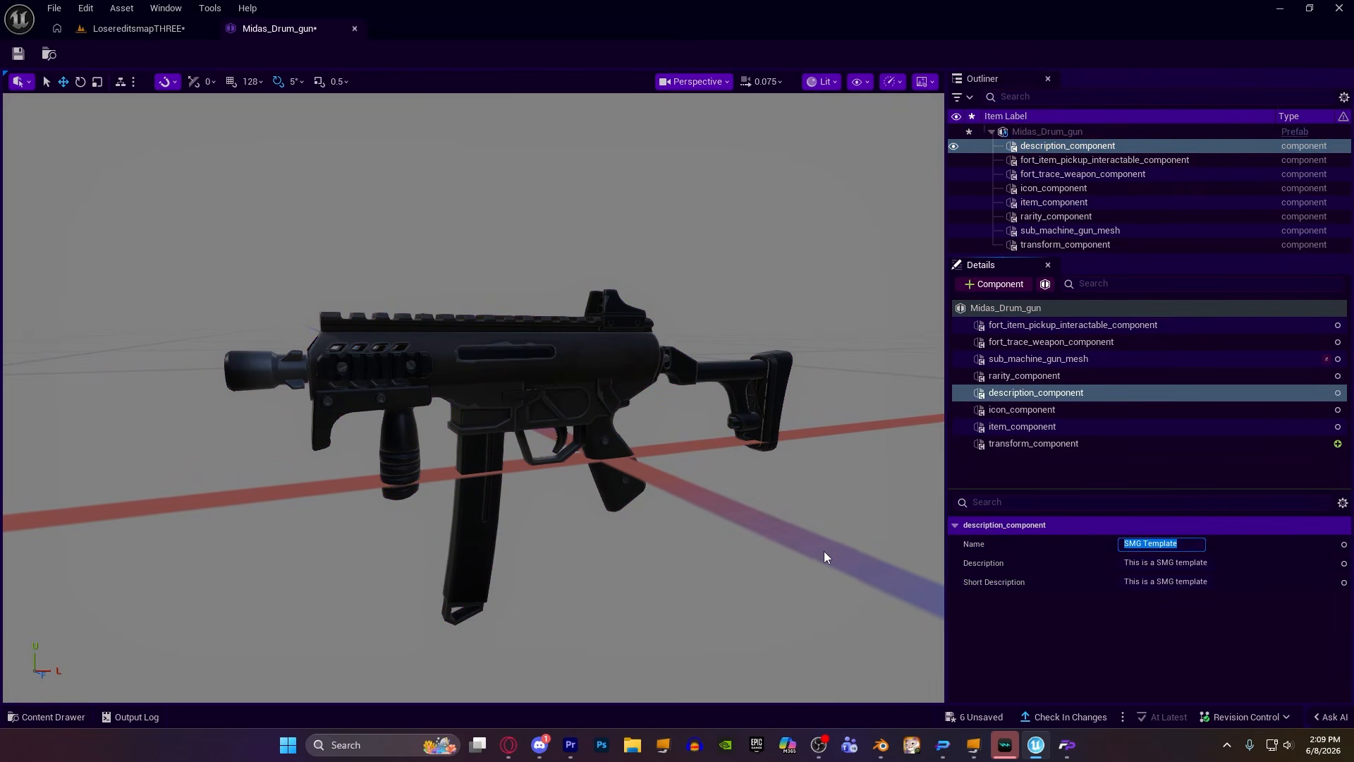
text(Midas' Drum Gun)
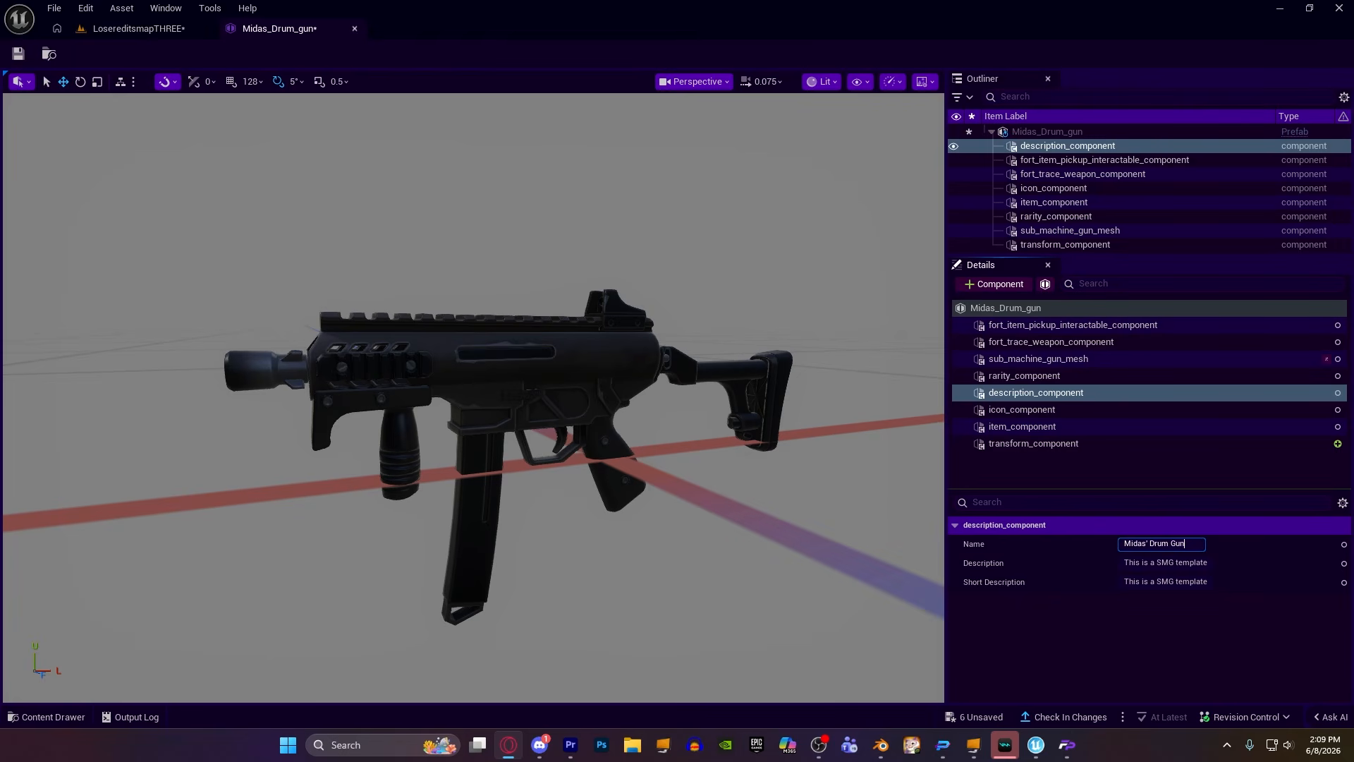
click(1146, 562)
key(ctrl+v)
click(1178, 584)
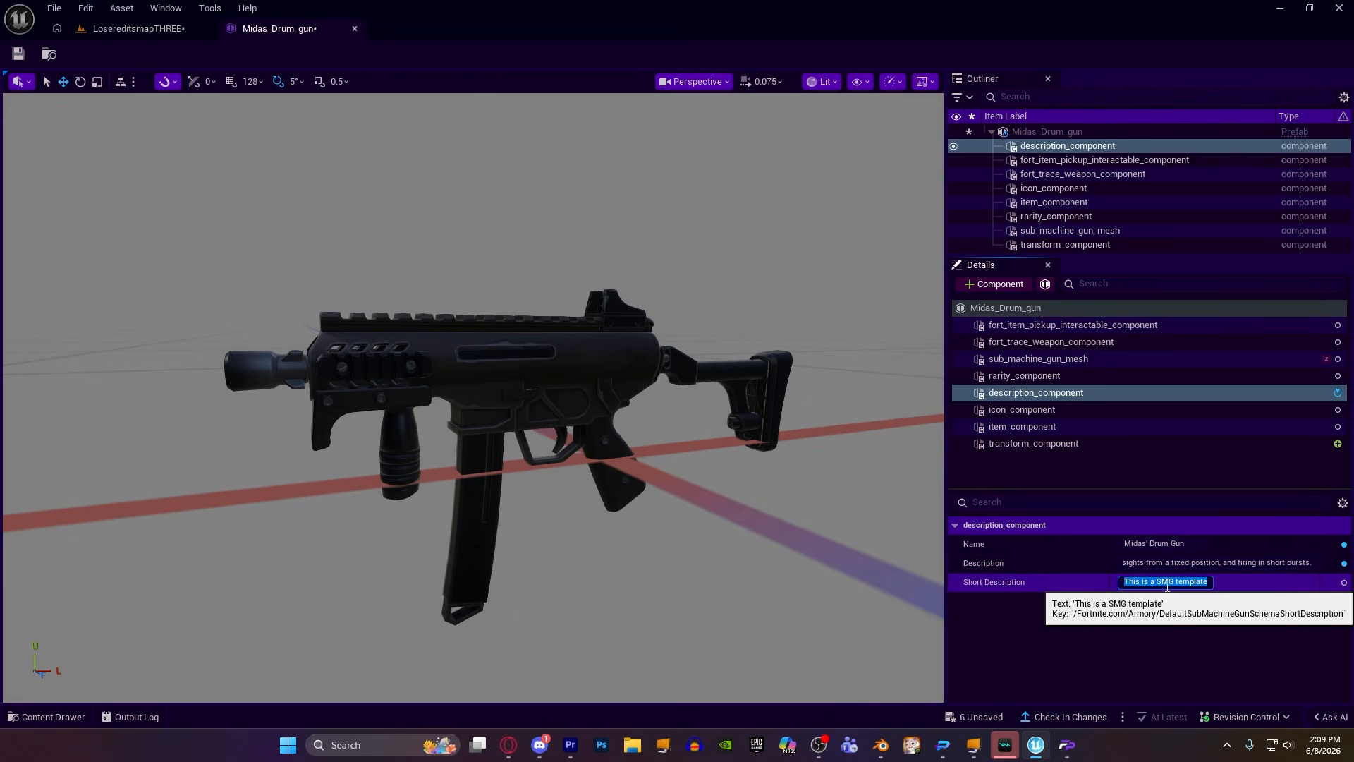
key(ctrl+s)
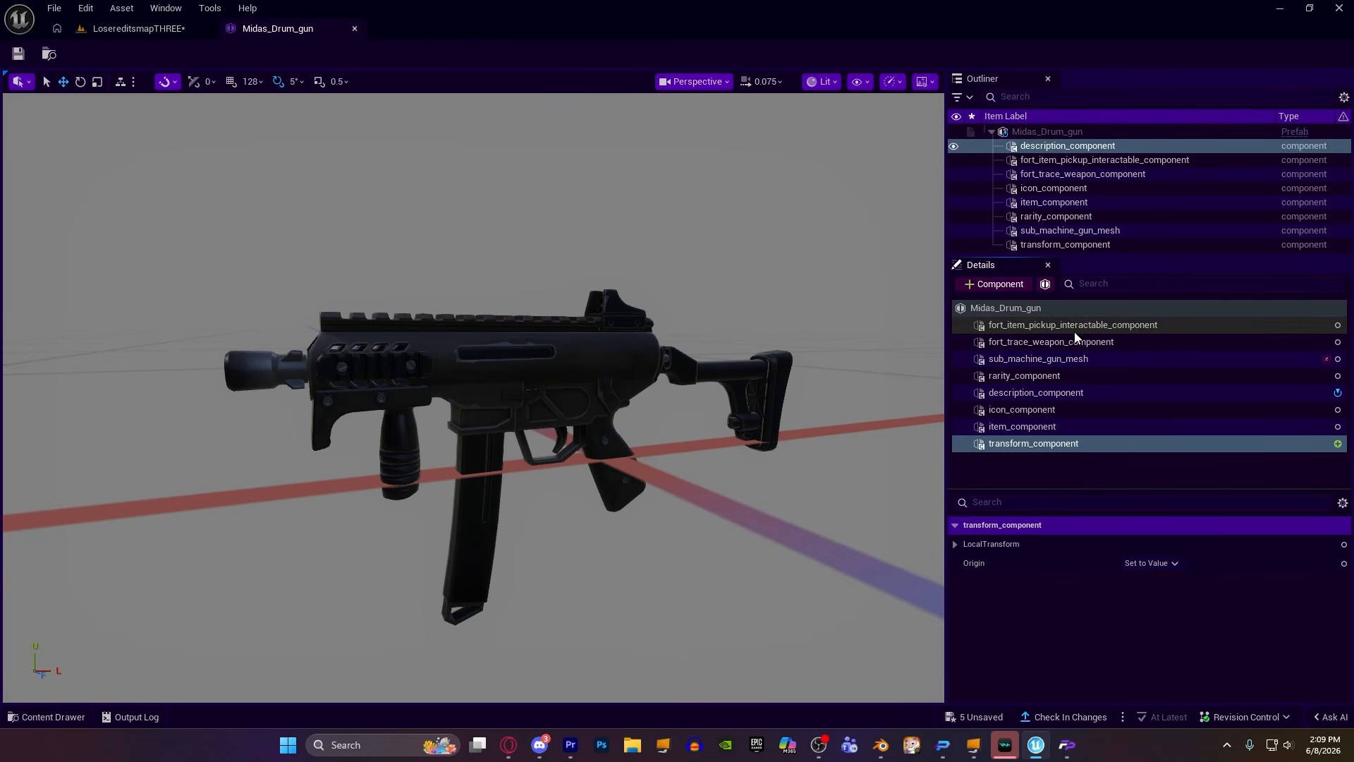
Copy the description component's full description text into its short description.
click(1080, 159)
click(1075, 146)
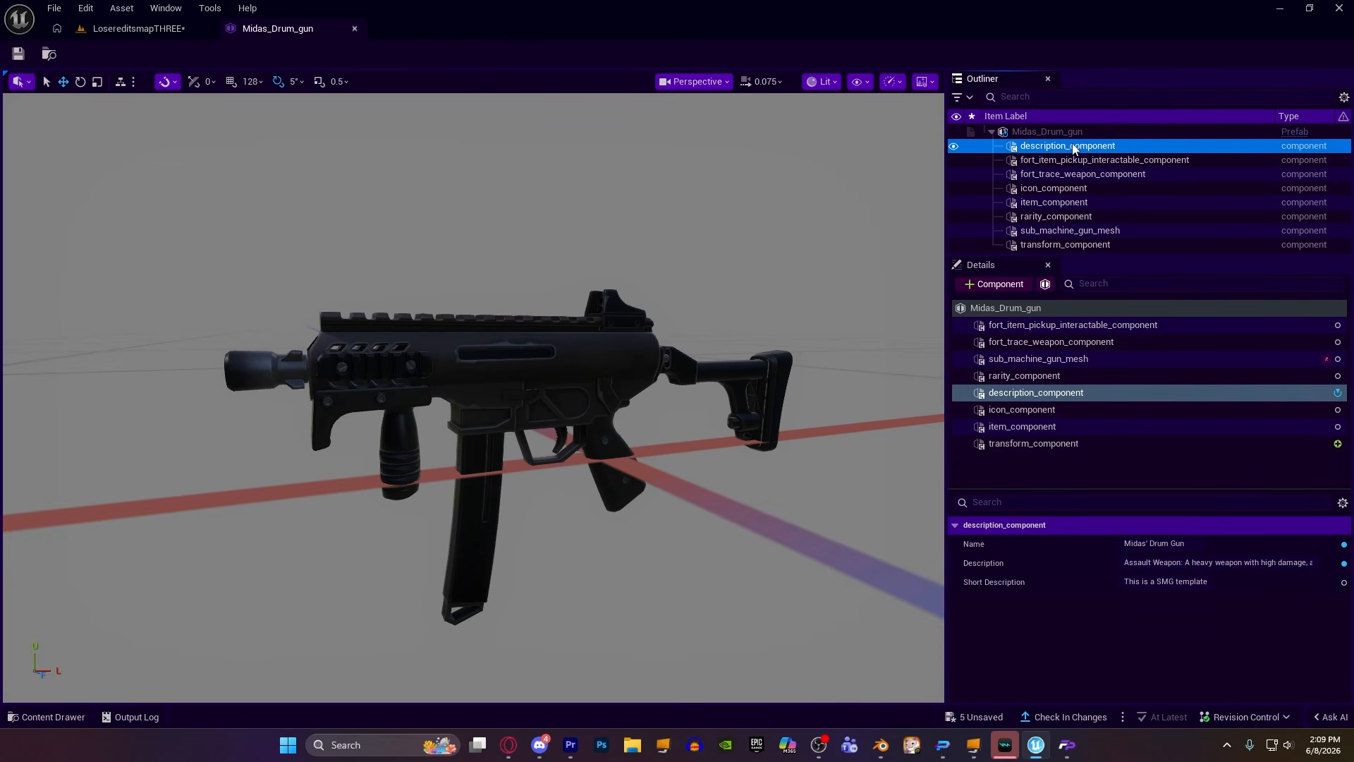
click(1185, 564)
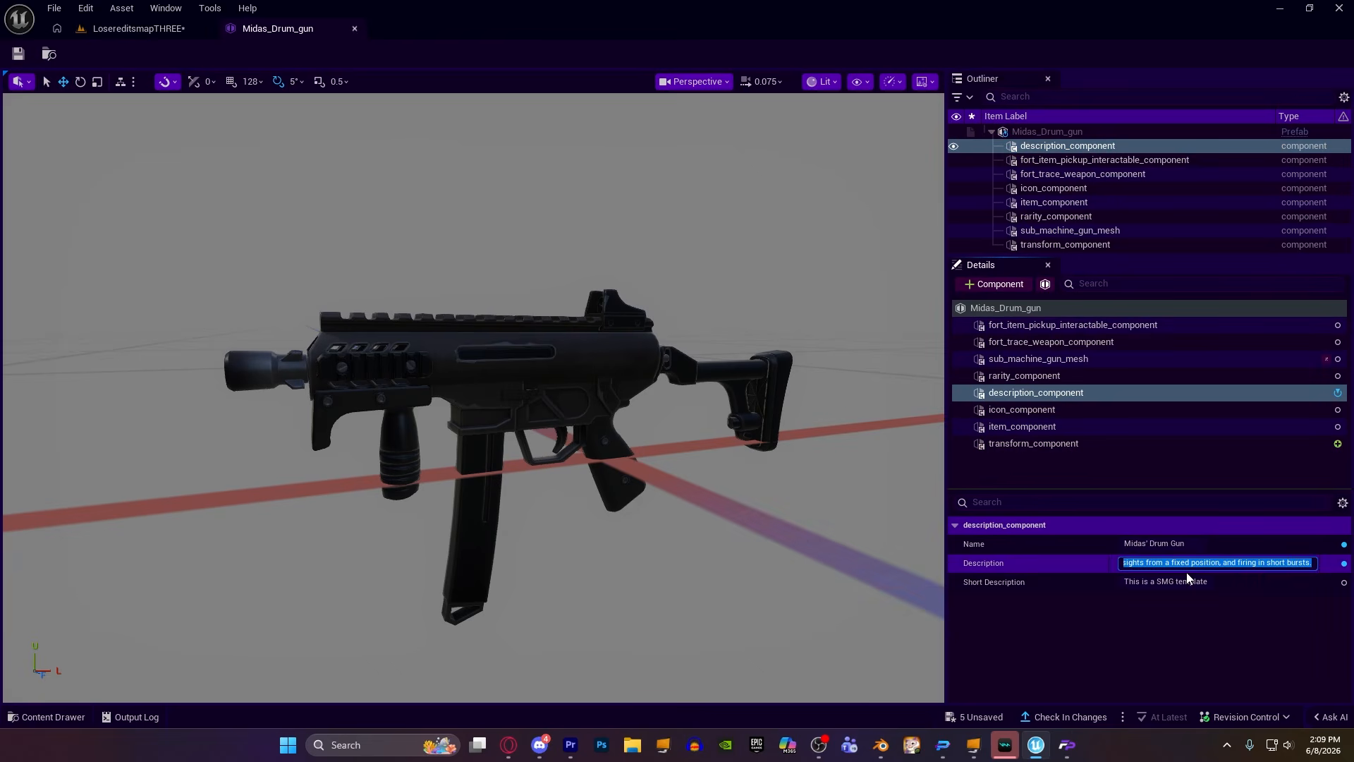
click(1174, 581)
key(Return)
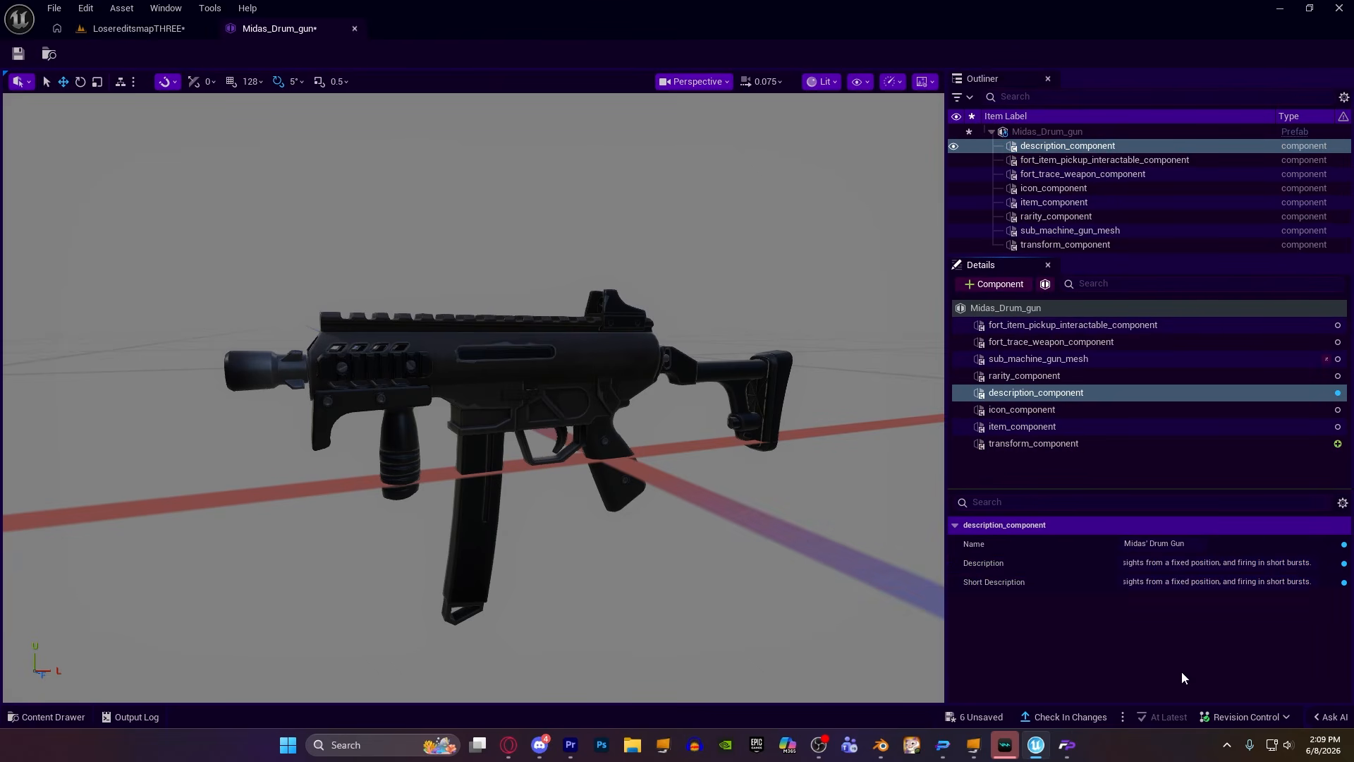
click(1269, 443)
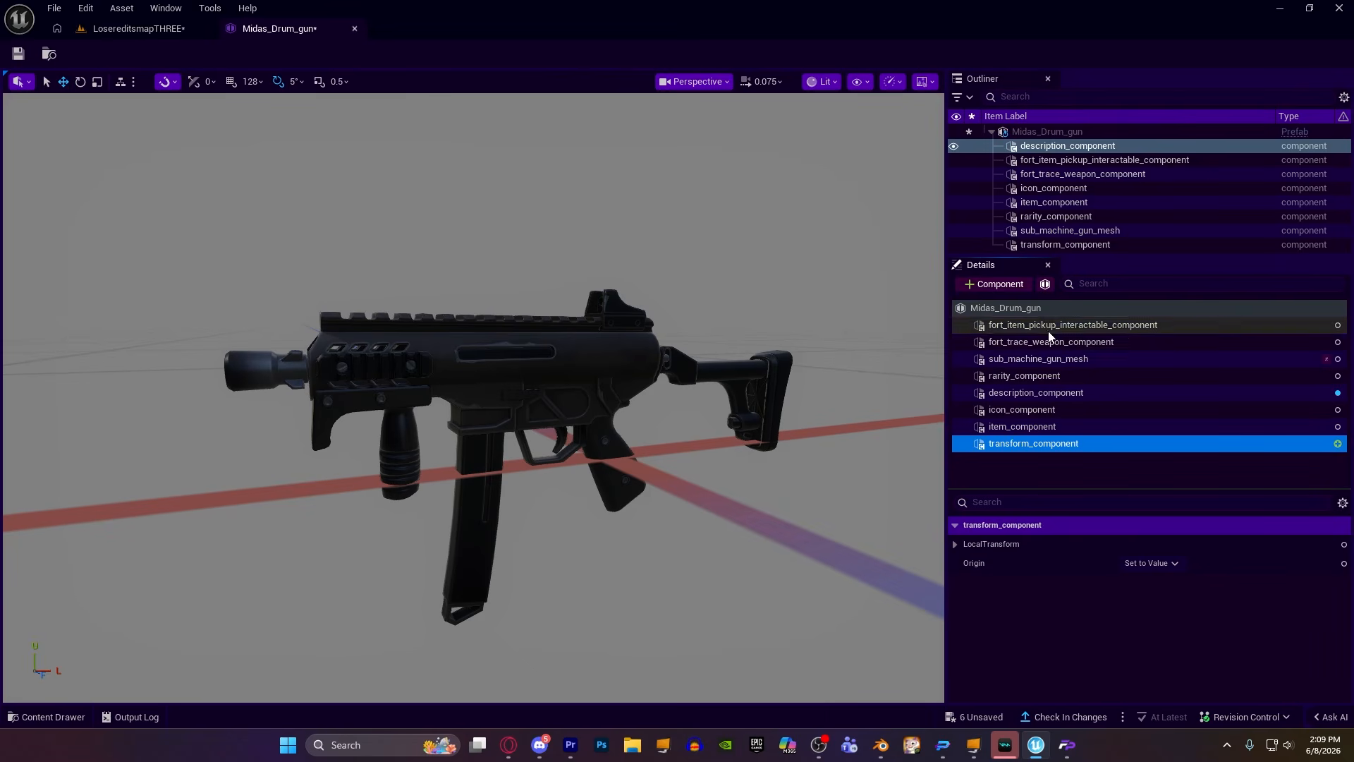
click(1061, 149)
click(1037, 158)
click(1037, 146)
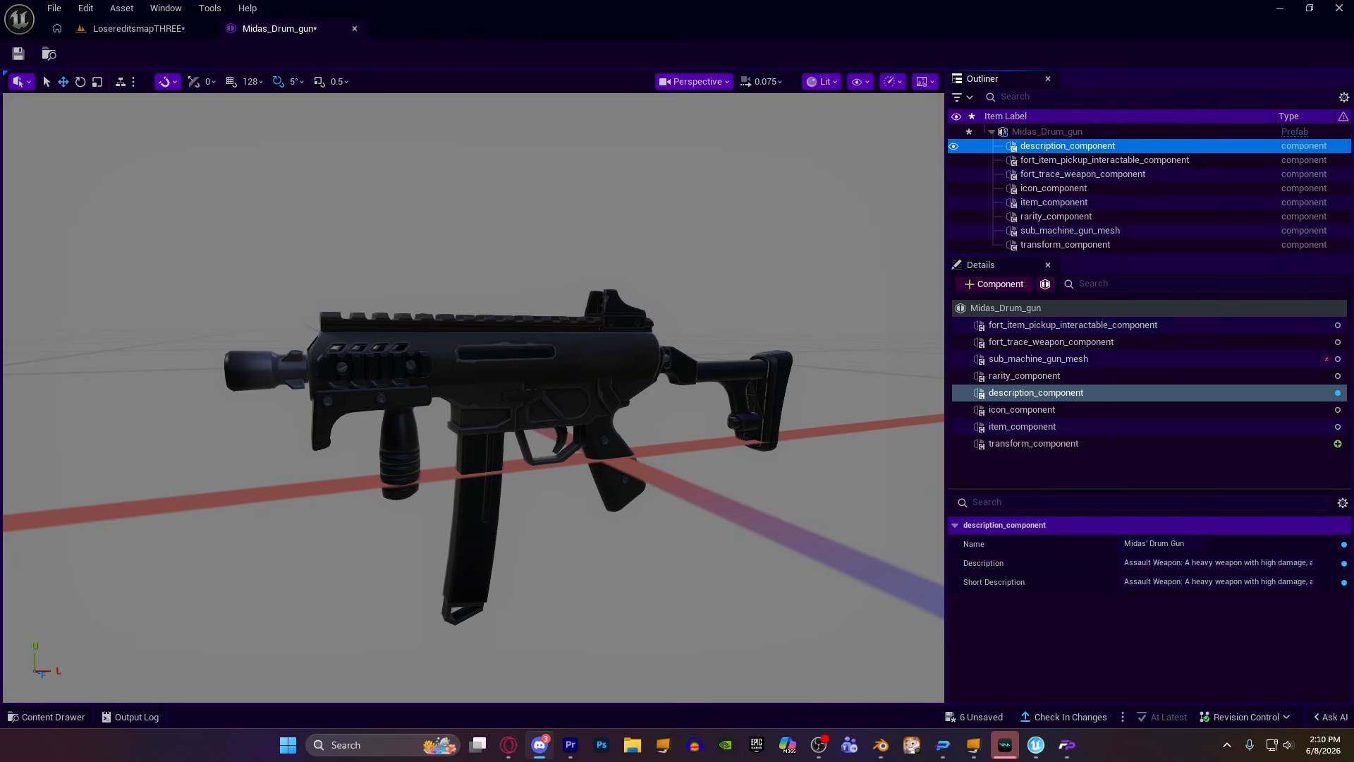
click(1176, 662)
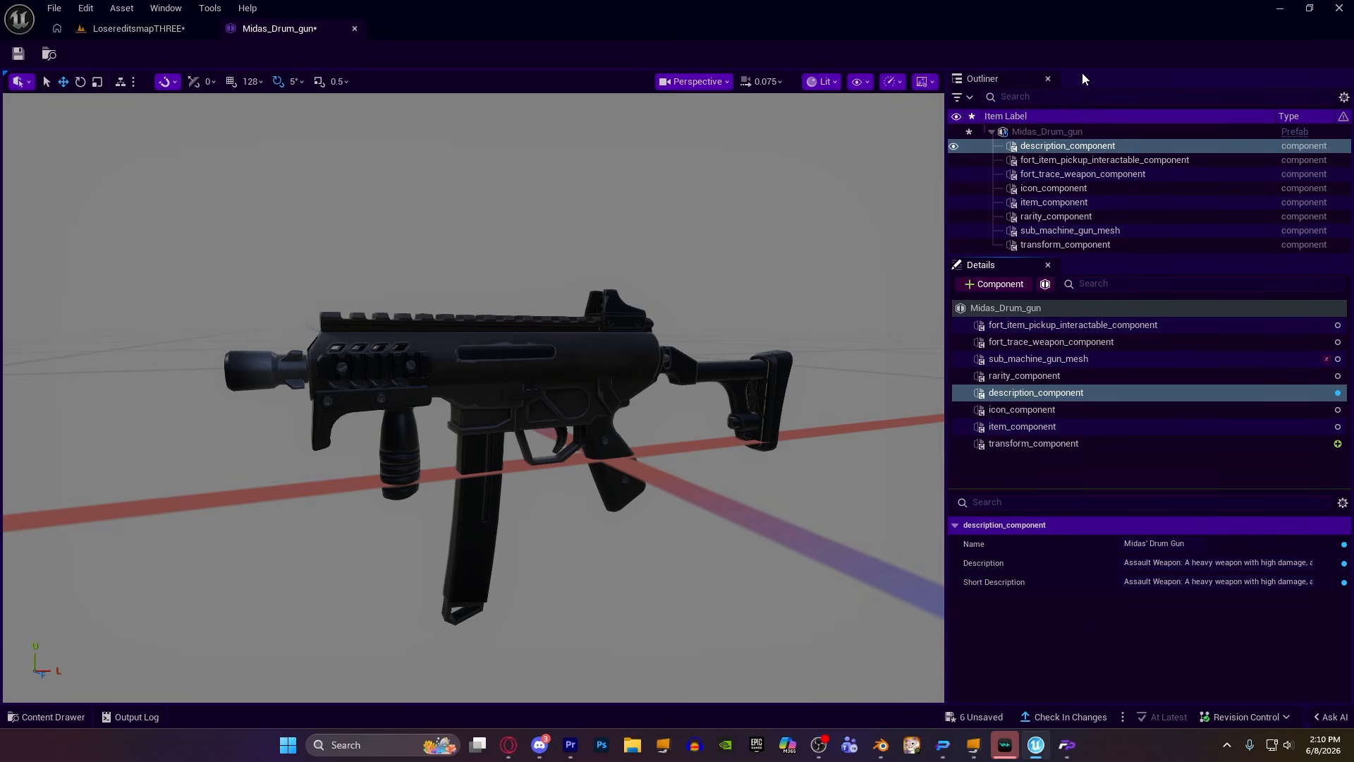
Set the item pickup interactable component's CanInteractMessage to "Pick up Midas' Drum Gun".
click(1044, 161)
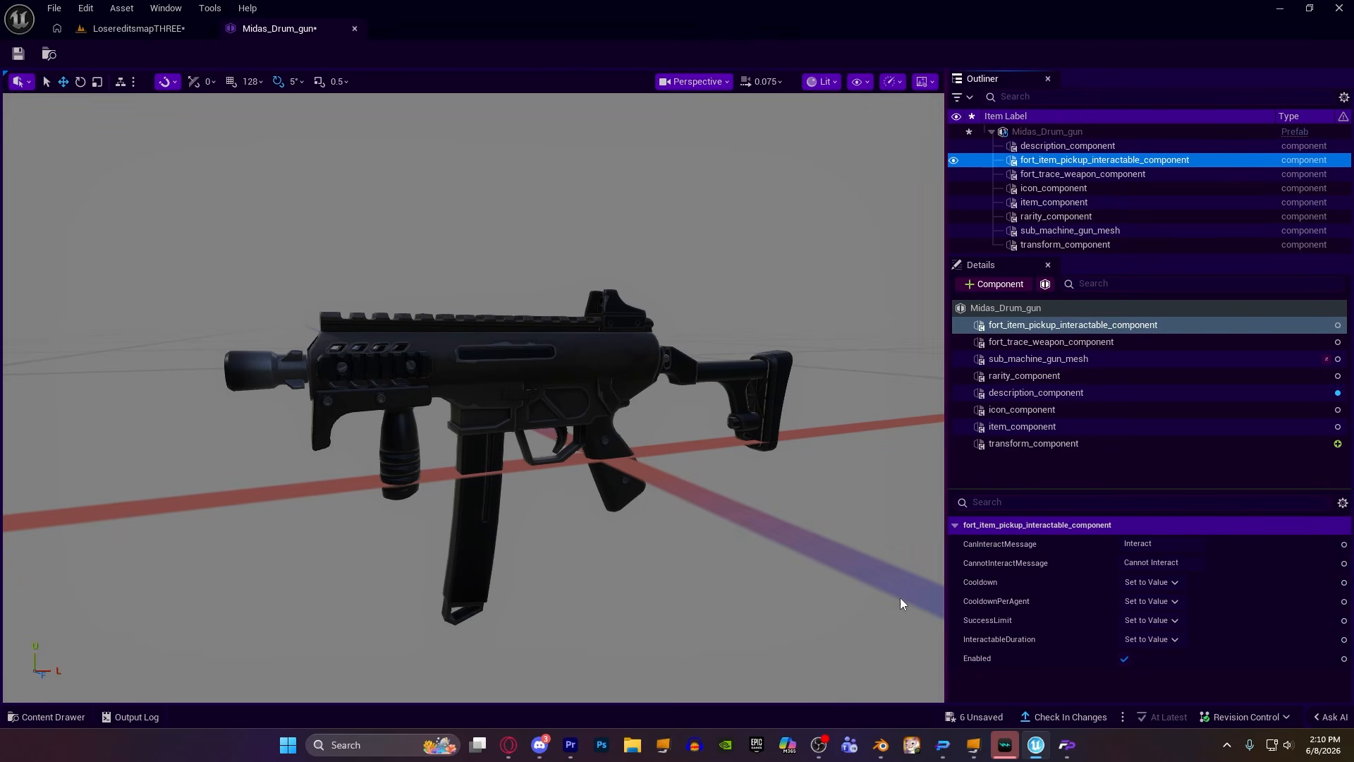
scroll(903, 597, down, 8)
scroll(927, 588, up, 5)
click(1162, 544)
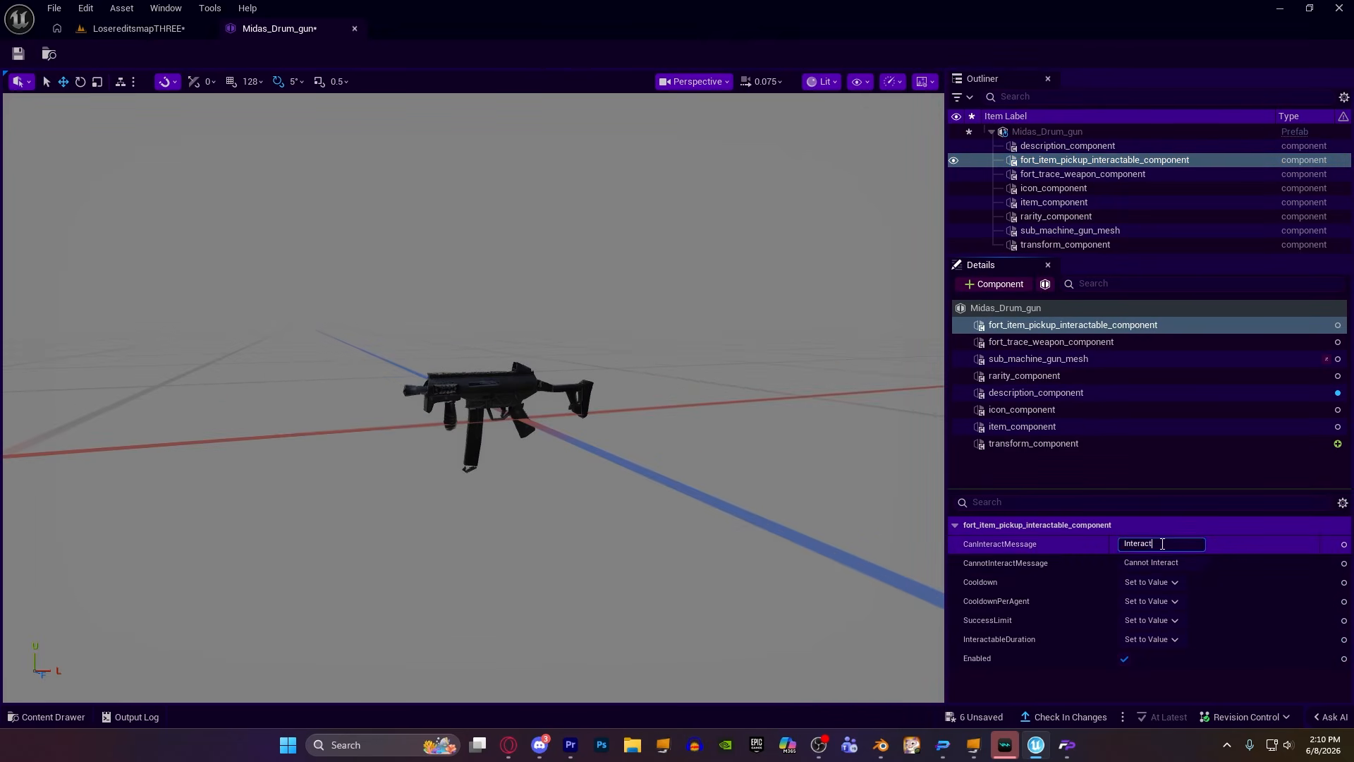
double_click(1162, 543)
text(P)
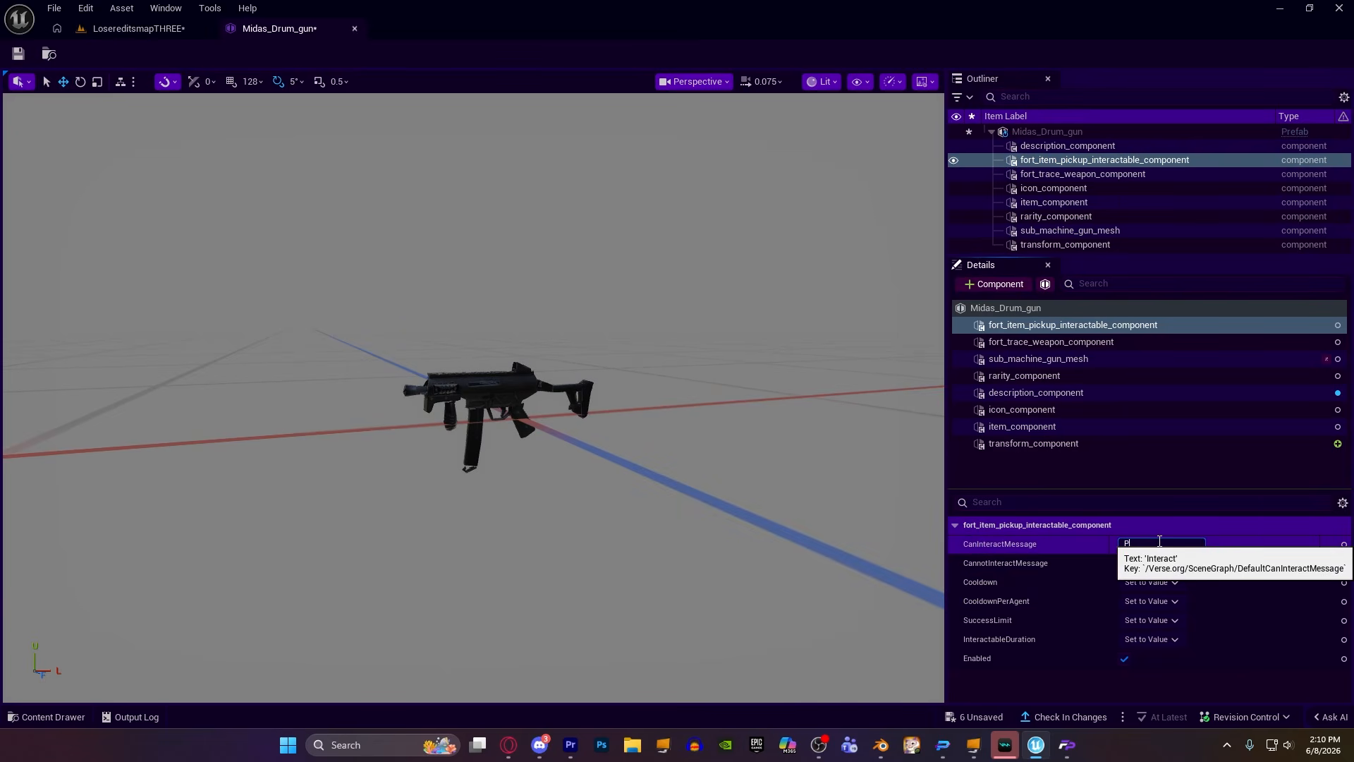
text(ick up Mid)
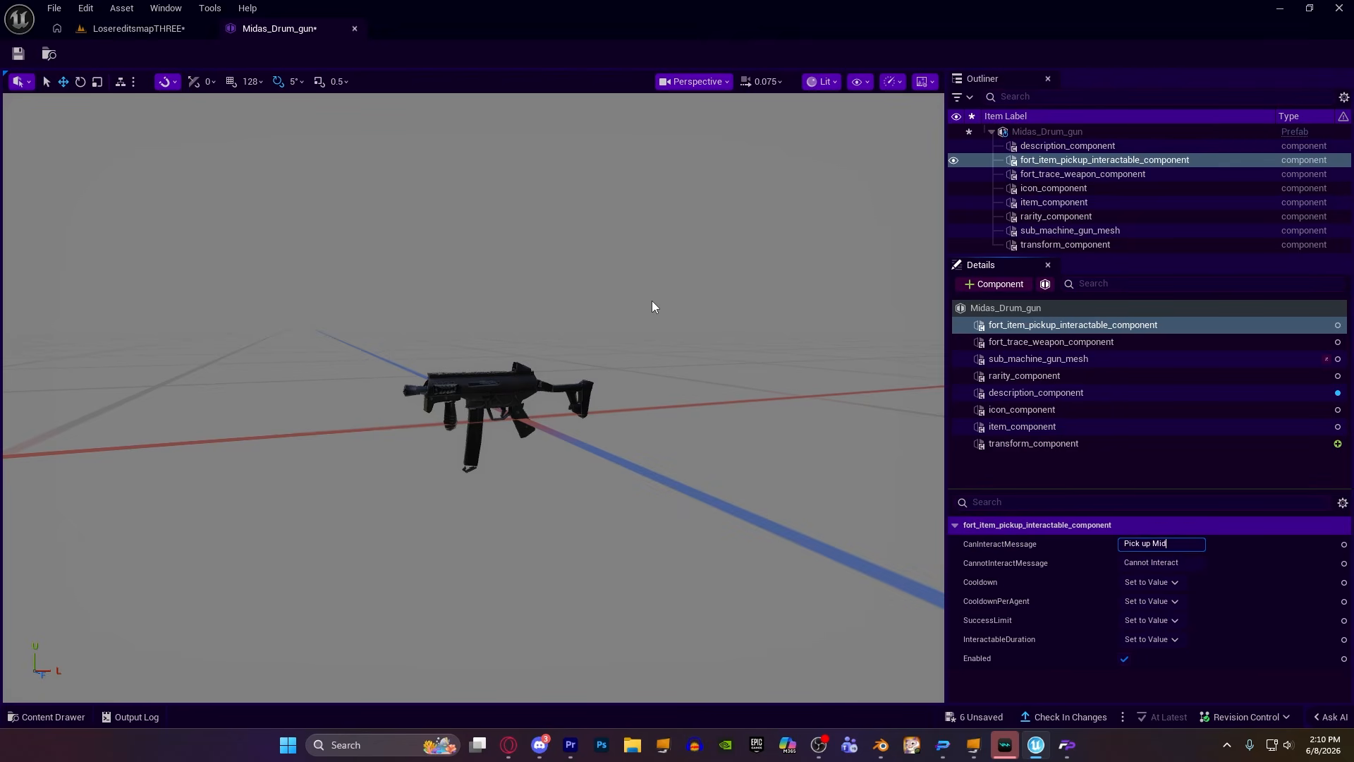
text(as' Drum Gun)
key(Return)
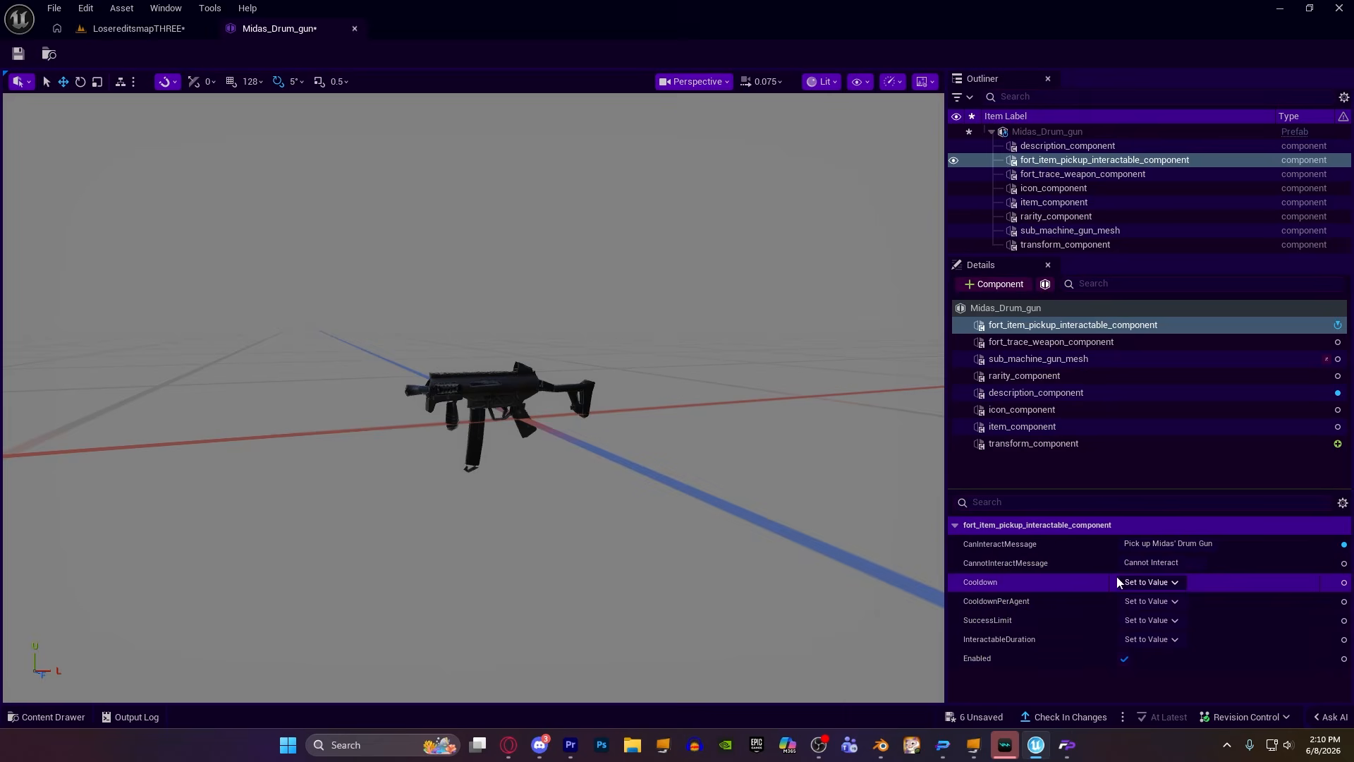
Assign interactable_duration to the pickup component's InteractableDuration with an Interact Duration of 1.0, and check the options offered for Cooldown.
click(1144, 585)
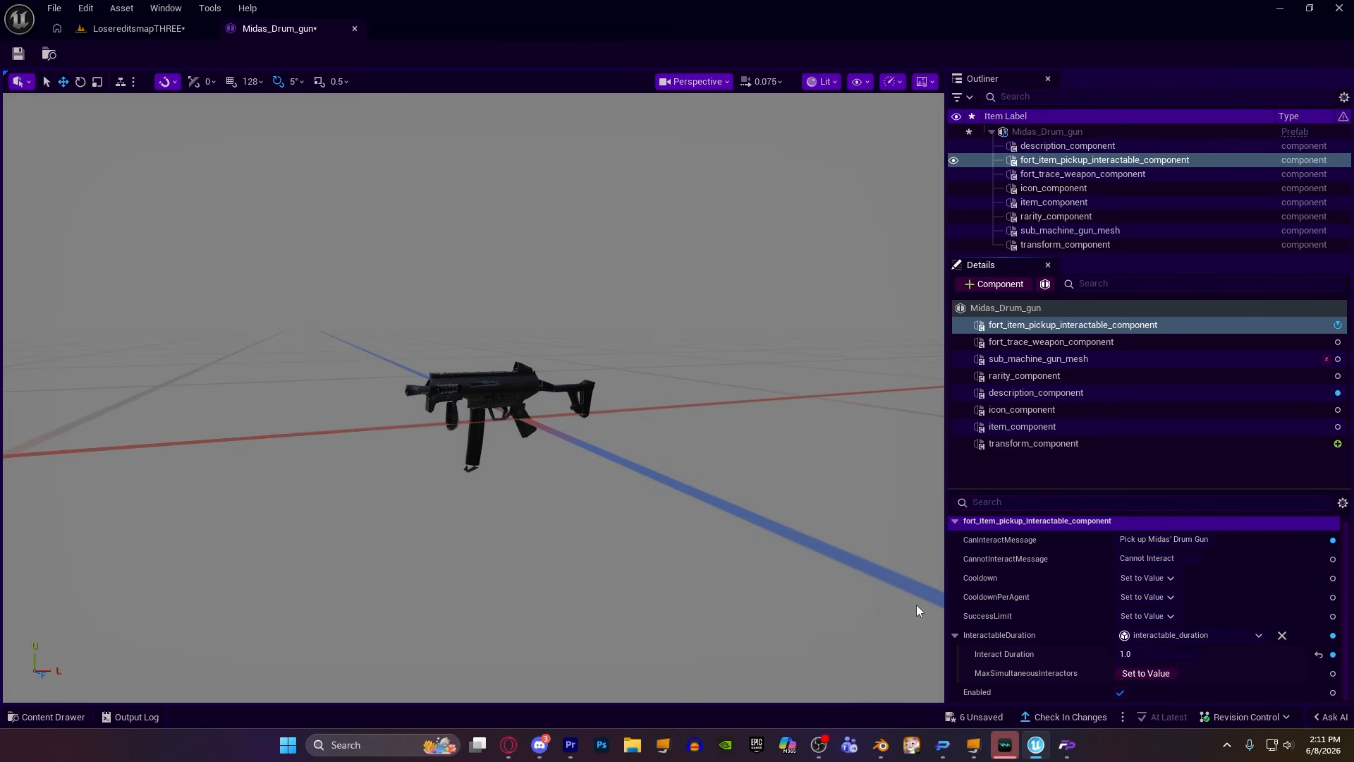
click(1145, 578)
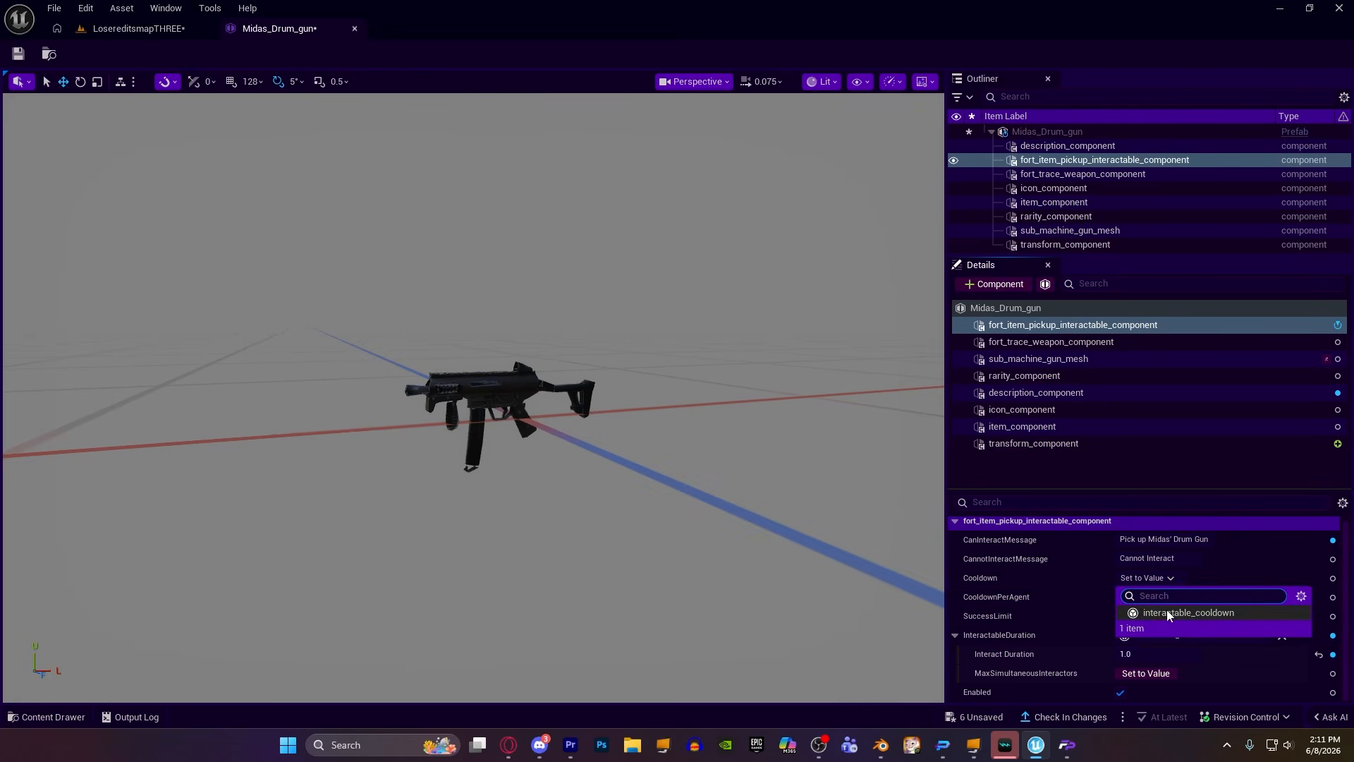
click(1137, 577)
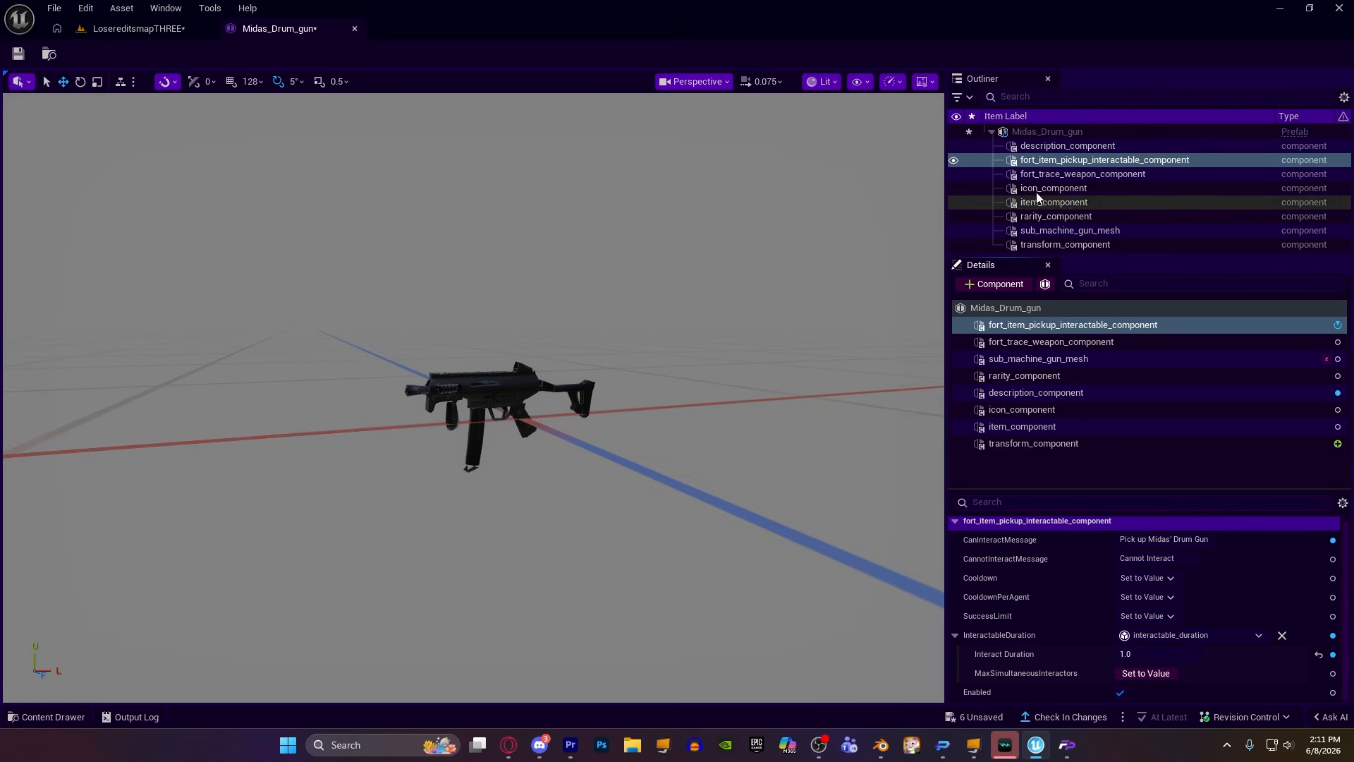
Set the Damage of the fort_trace_weapon_component to 25.
click(1088, 176)
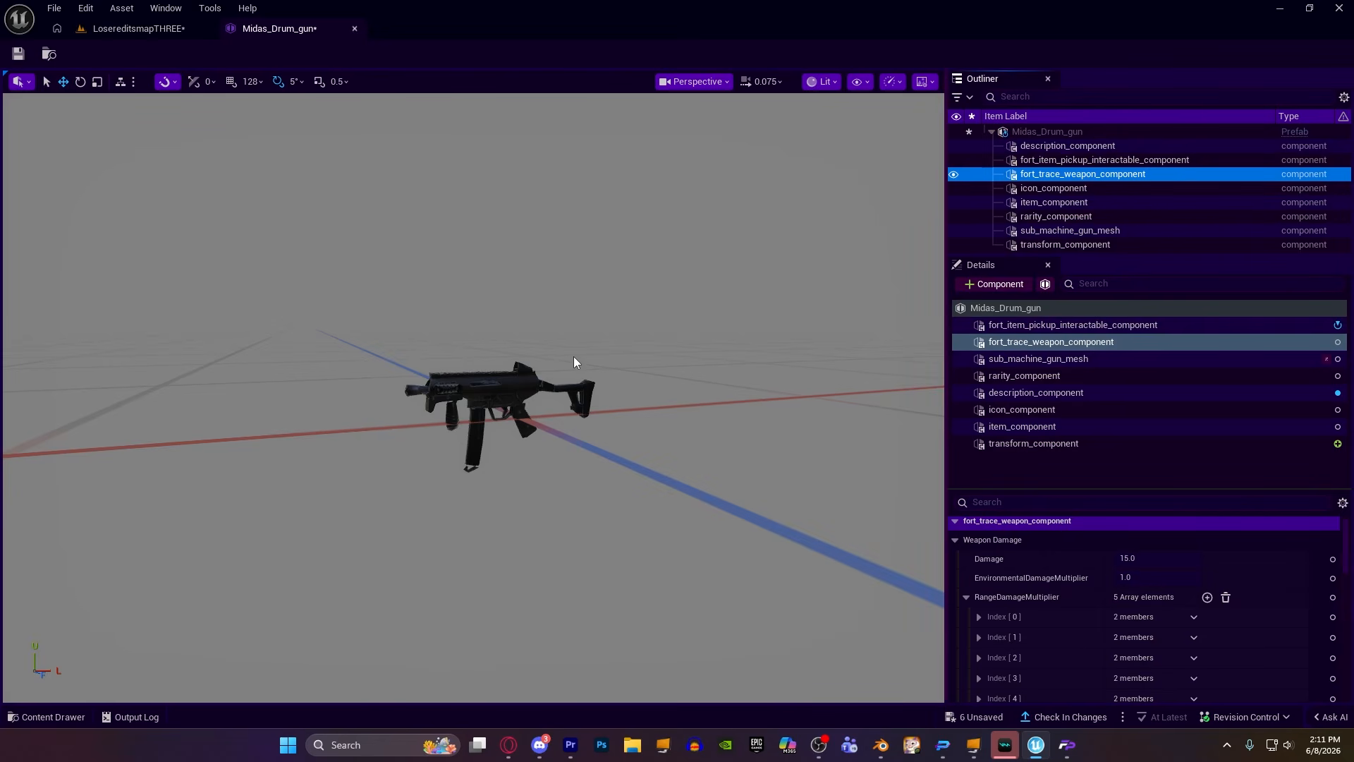
key(w)
mouse_move(574, 358)
right_down()
mouse_move(567, 345)
mouse_move(572, 367)
right_up()
scroll(574, 358, down, 2)
key(w)
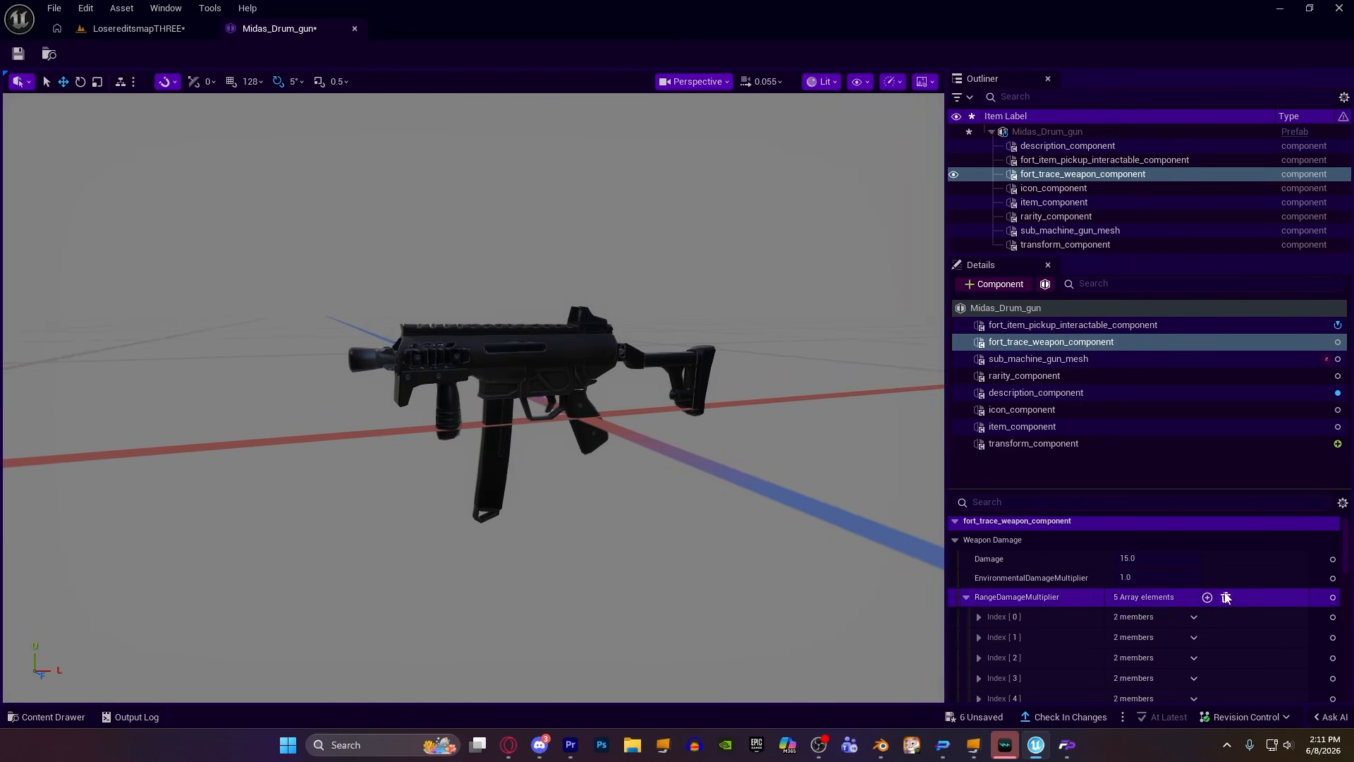
click(1172, 558)
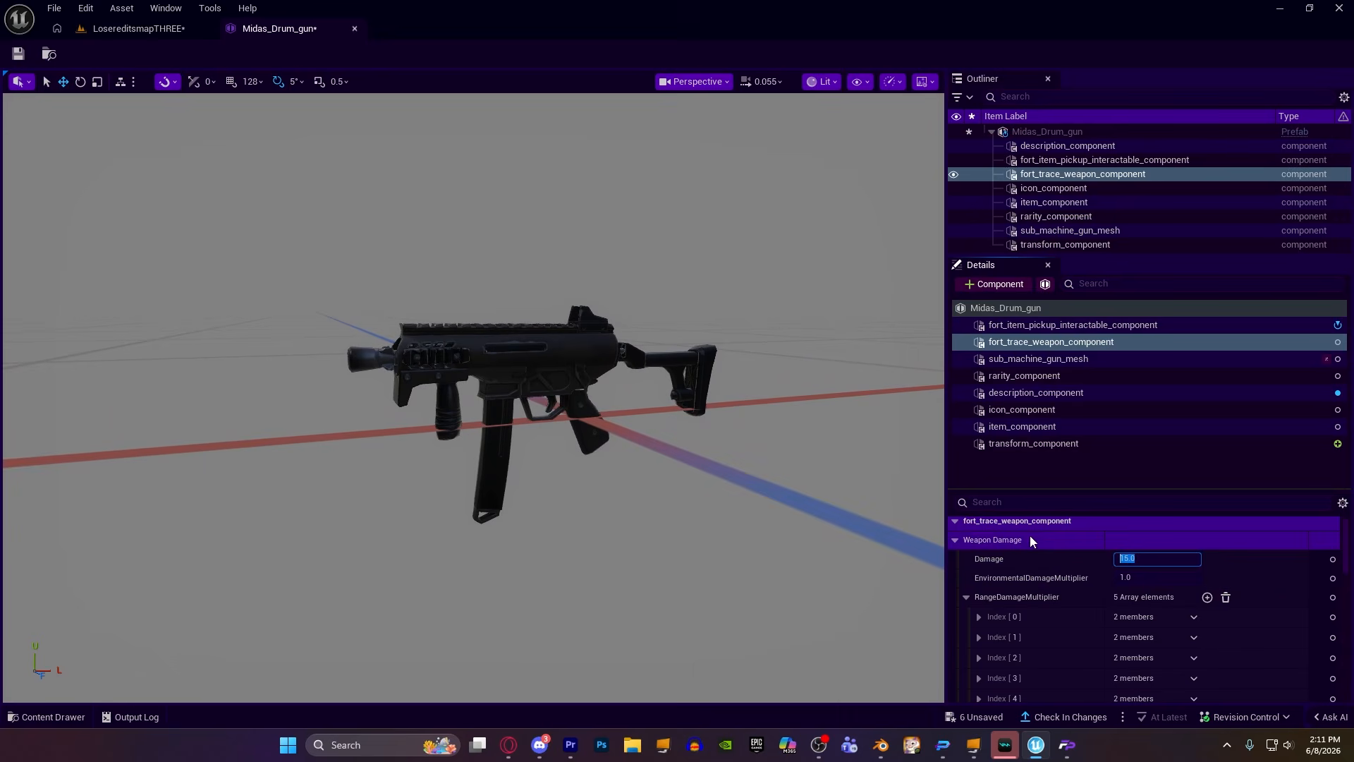
text(25)
key(Return)
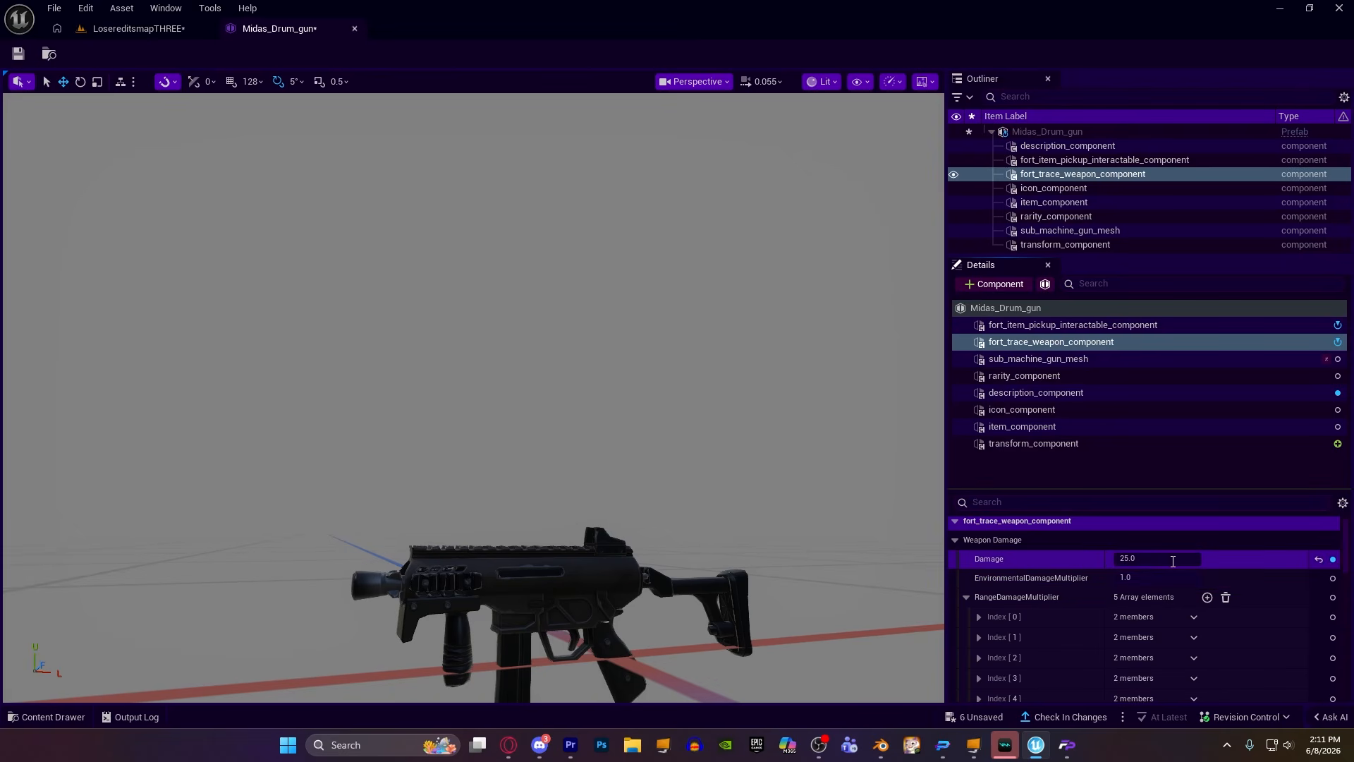
drag(1173, 561, 1107, 560)
click(1089, 572)
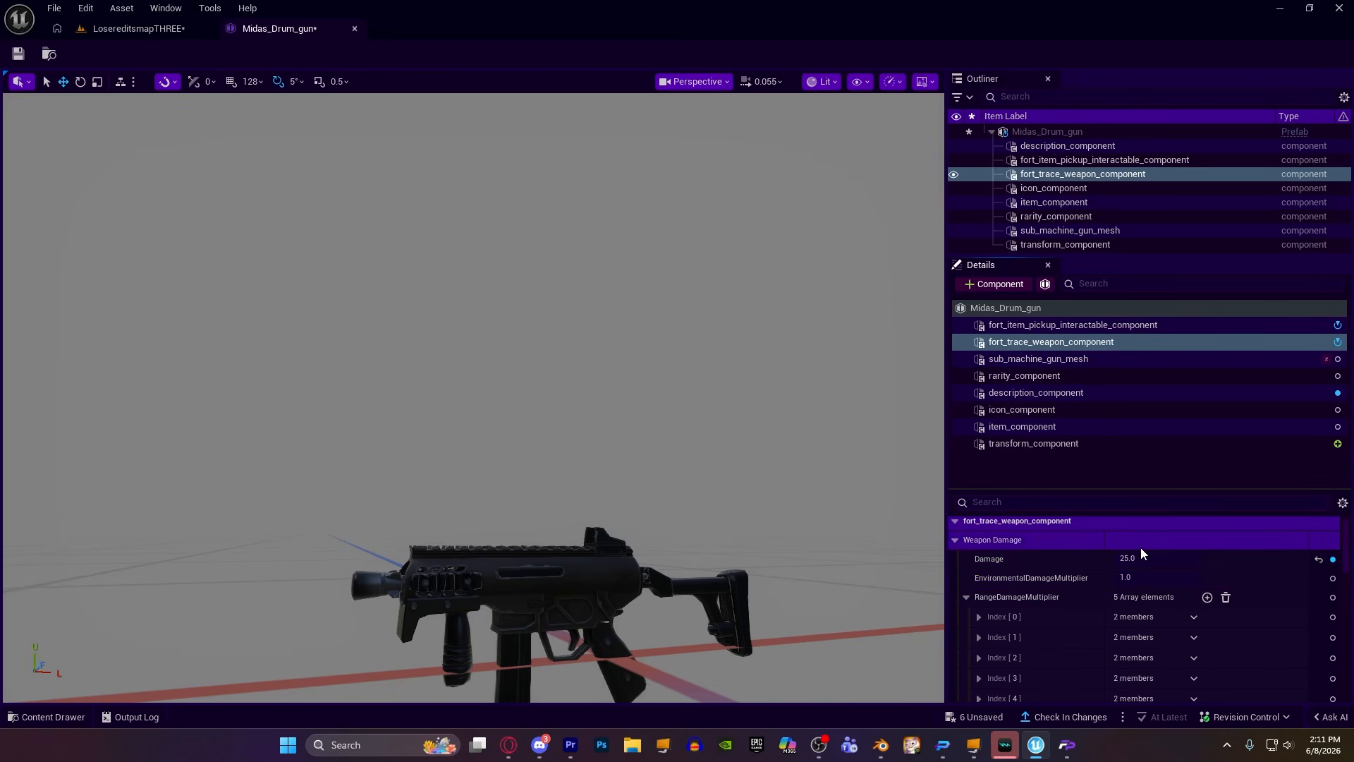
Try EnvironmentalDamageMultiplier values of 10 and 0 on the trace weapon component and set it back to 1.
click(1142, 578)
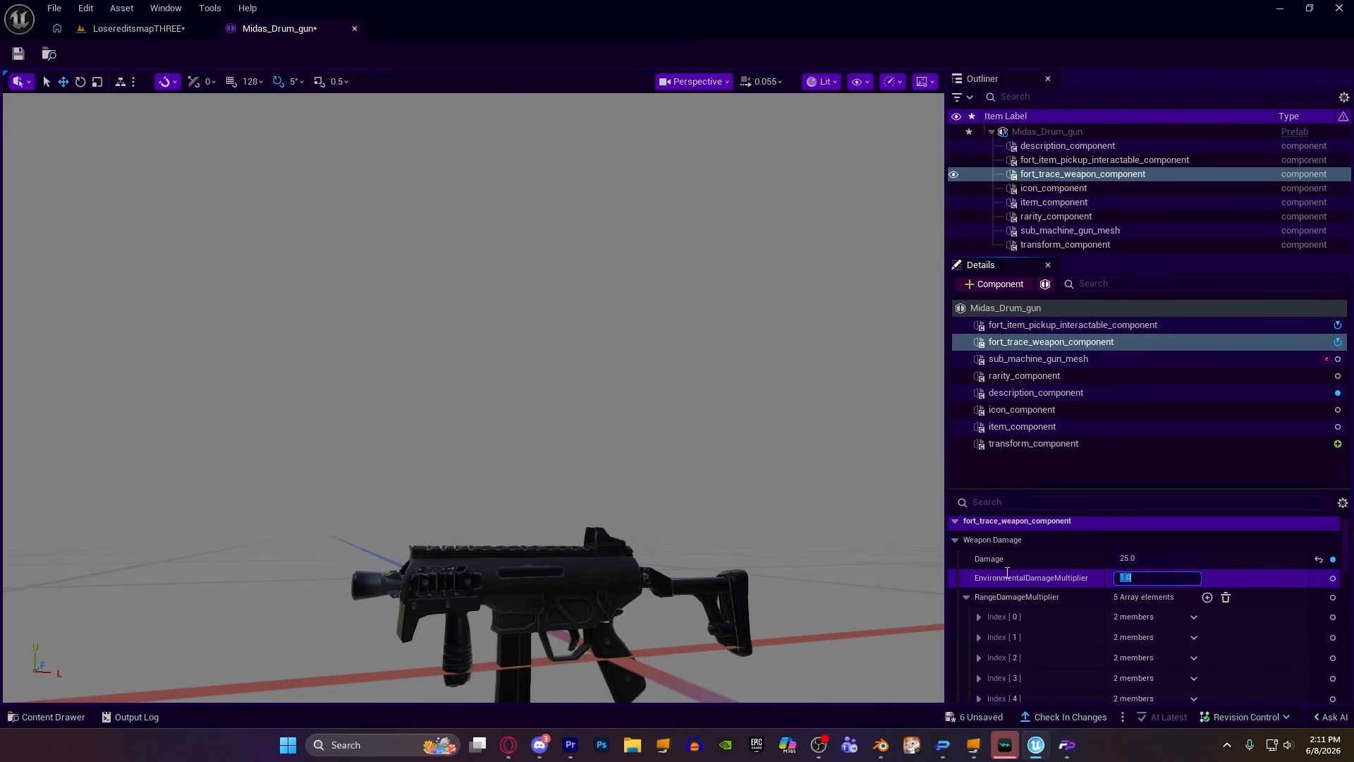
text(10)
key(Return)
click(1144, 577)
text(0)
key(Return)
click(1144, 577)
text(1)
key(Return)
Expand the RangeDamageMultiplier entries and examine the range and damage multiplier of each one, along with the weapon's maximum range.
scroll(1085, 575, down, 3)
scroll(1033, 598, up, 2)
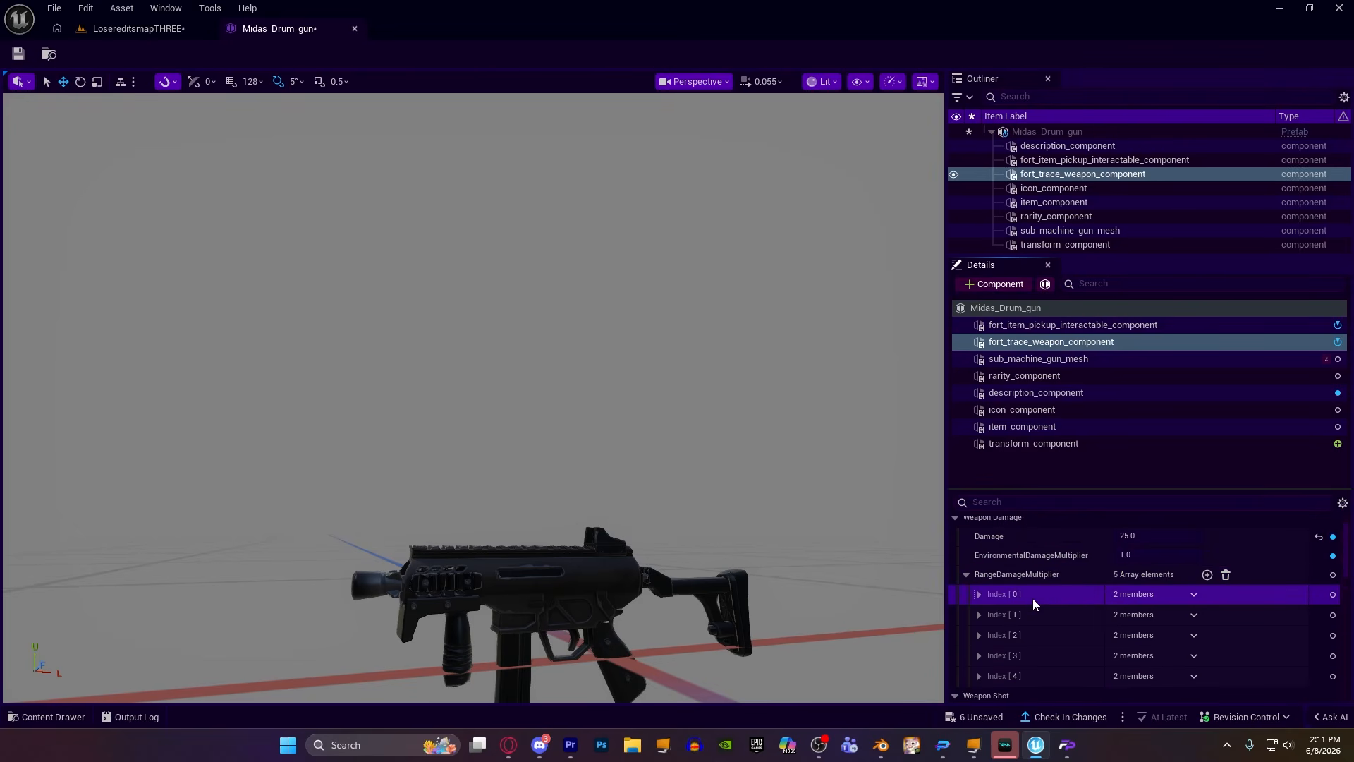
click(978, 596)
scroll(978, 596, down, 4)
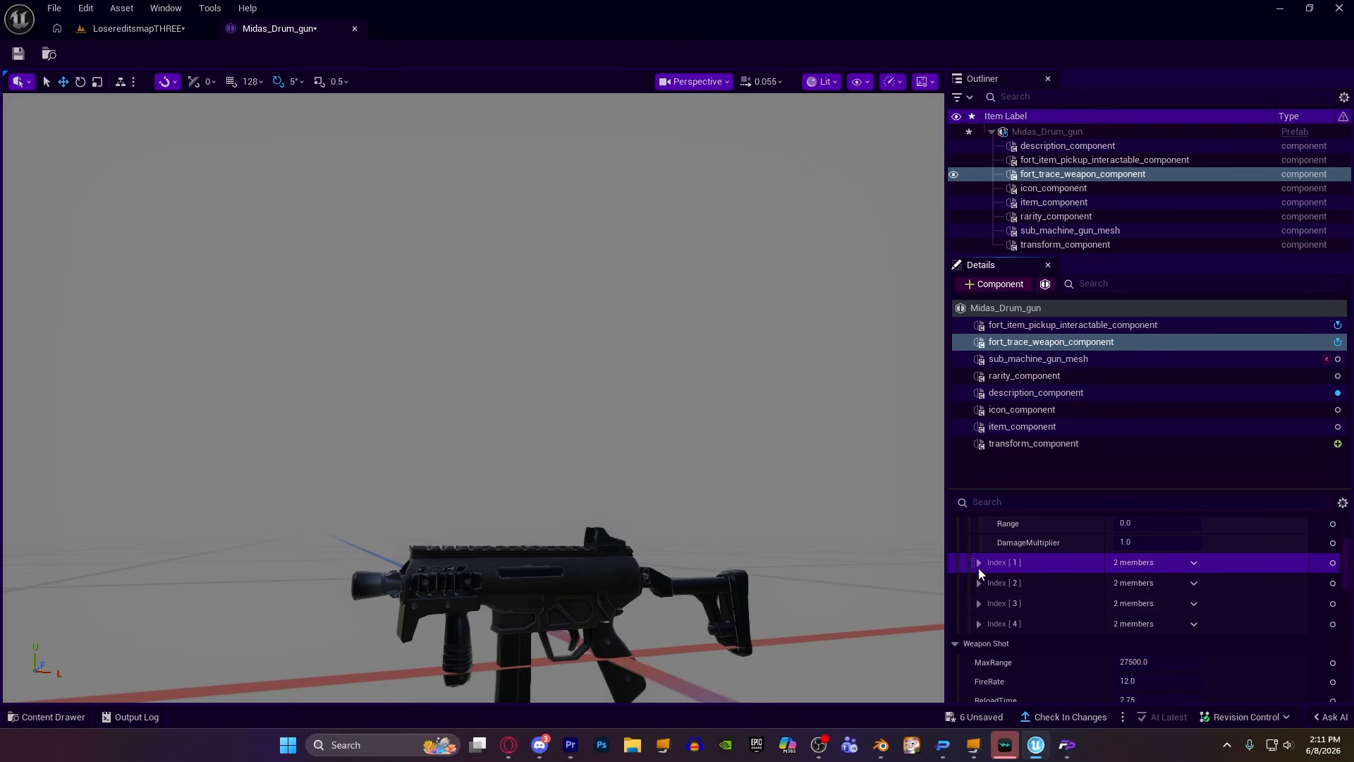
click(978, 563)
click(979, 622)
scroll(977, 635, down, 2)
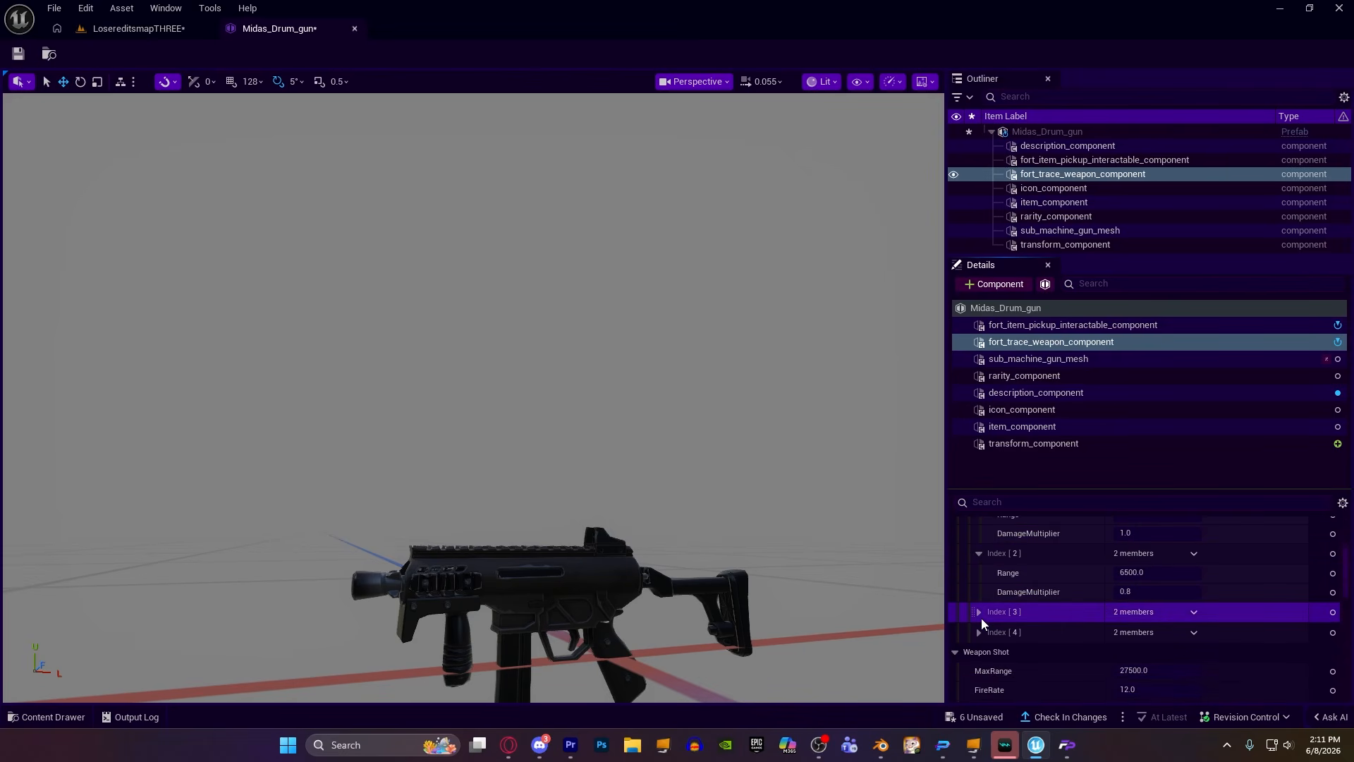
click(979, 616)
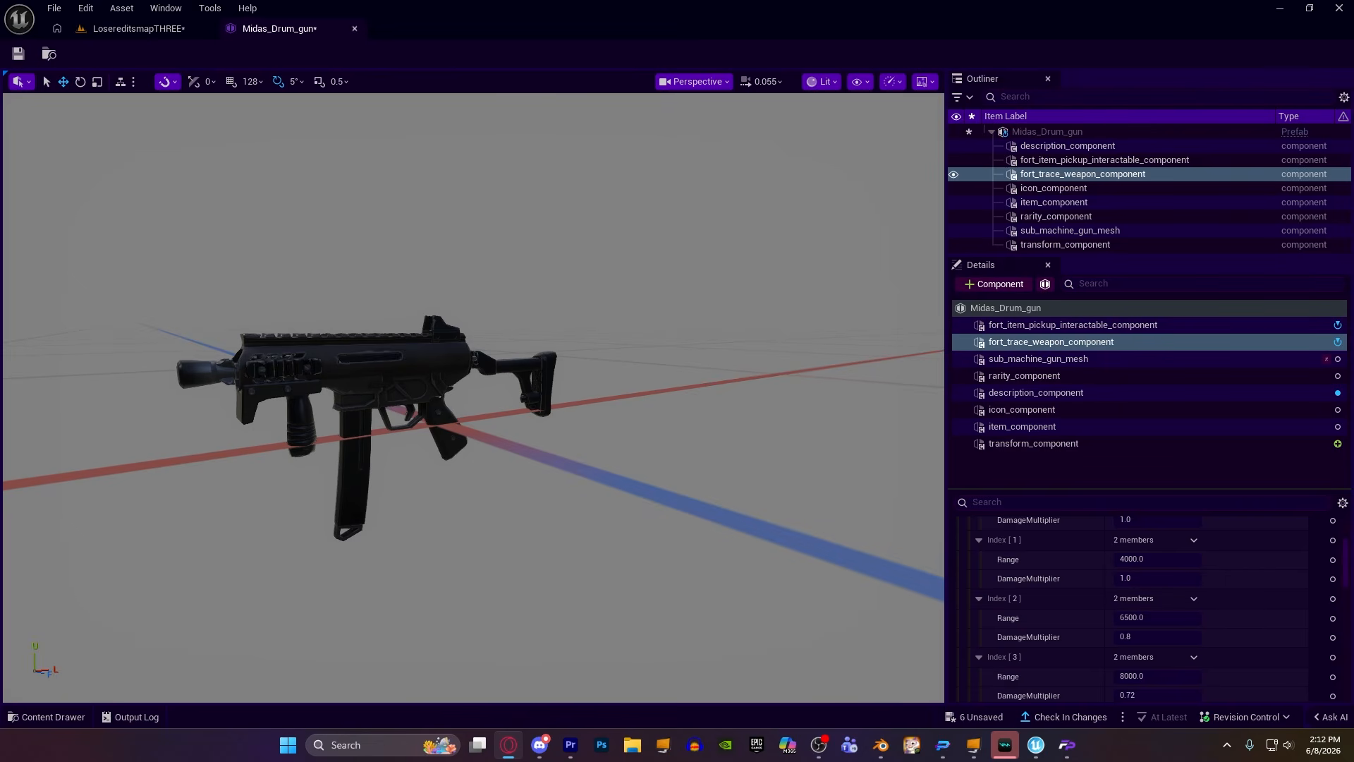
scroll(1048, 598, down, 3)
click(1042, 604)
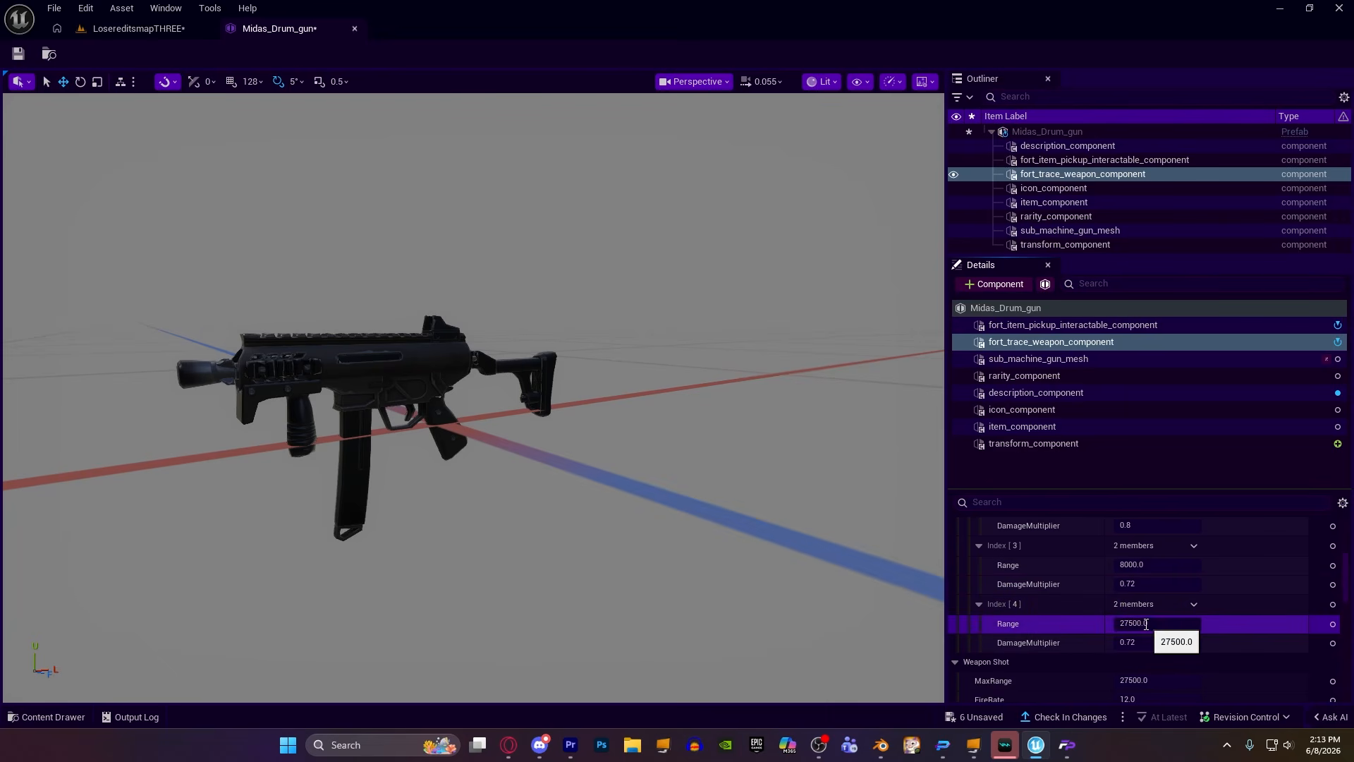
scroll(1097, 591, down, 2)
scroll(1097, 590, up, 8)
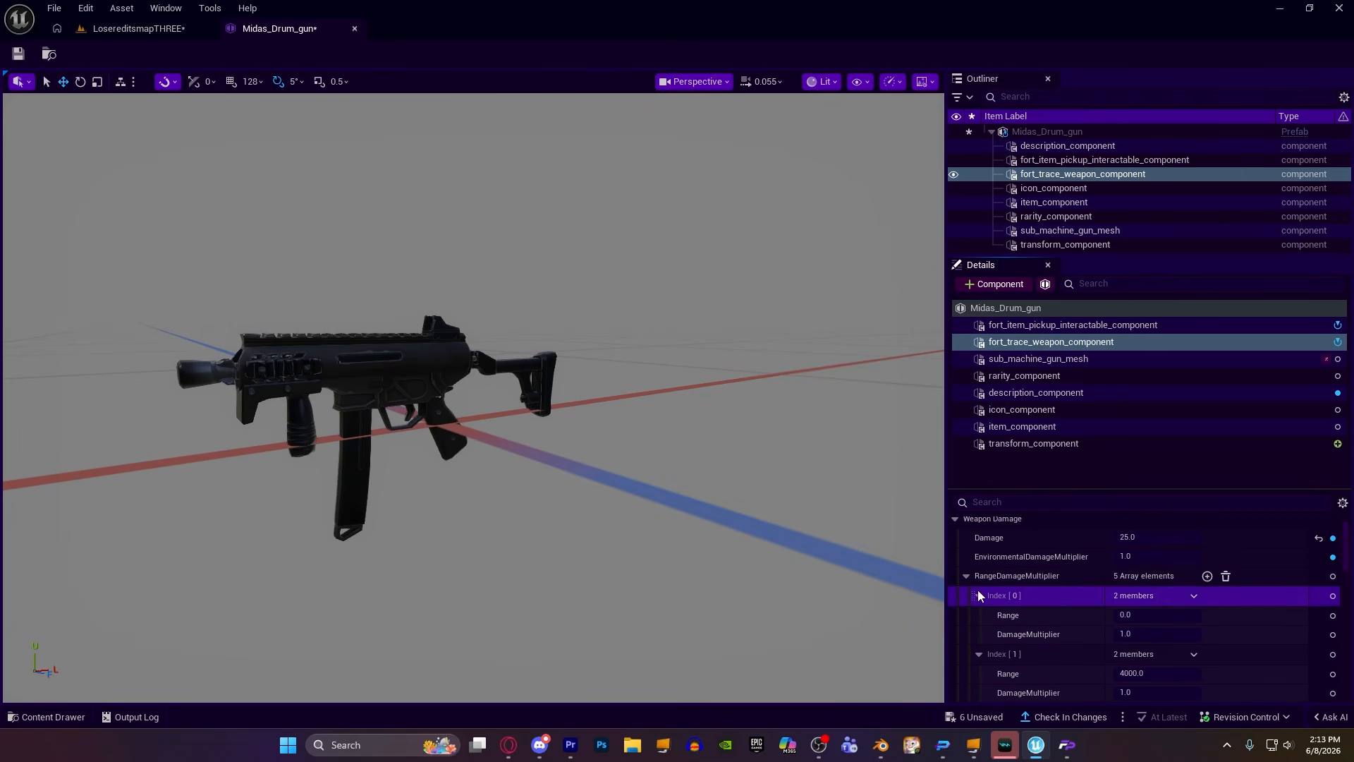
scroll(1118, 633, down, 6)
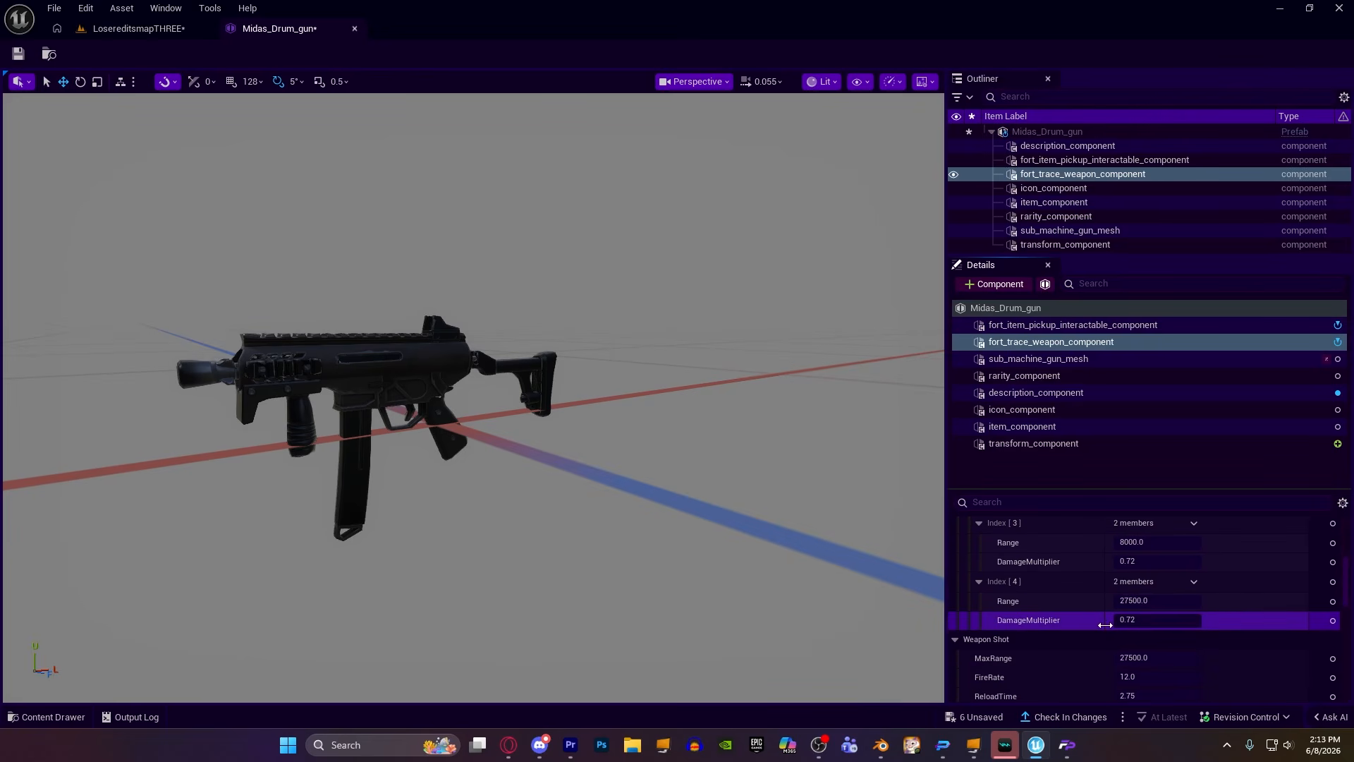
scroll(1111, 621, up, 6)
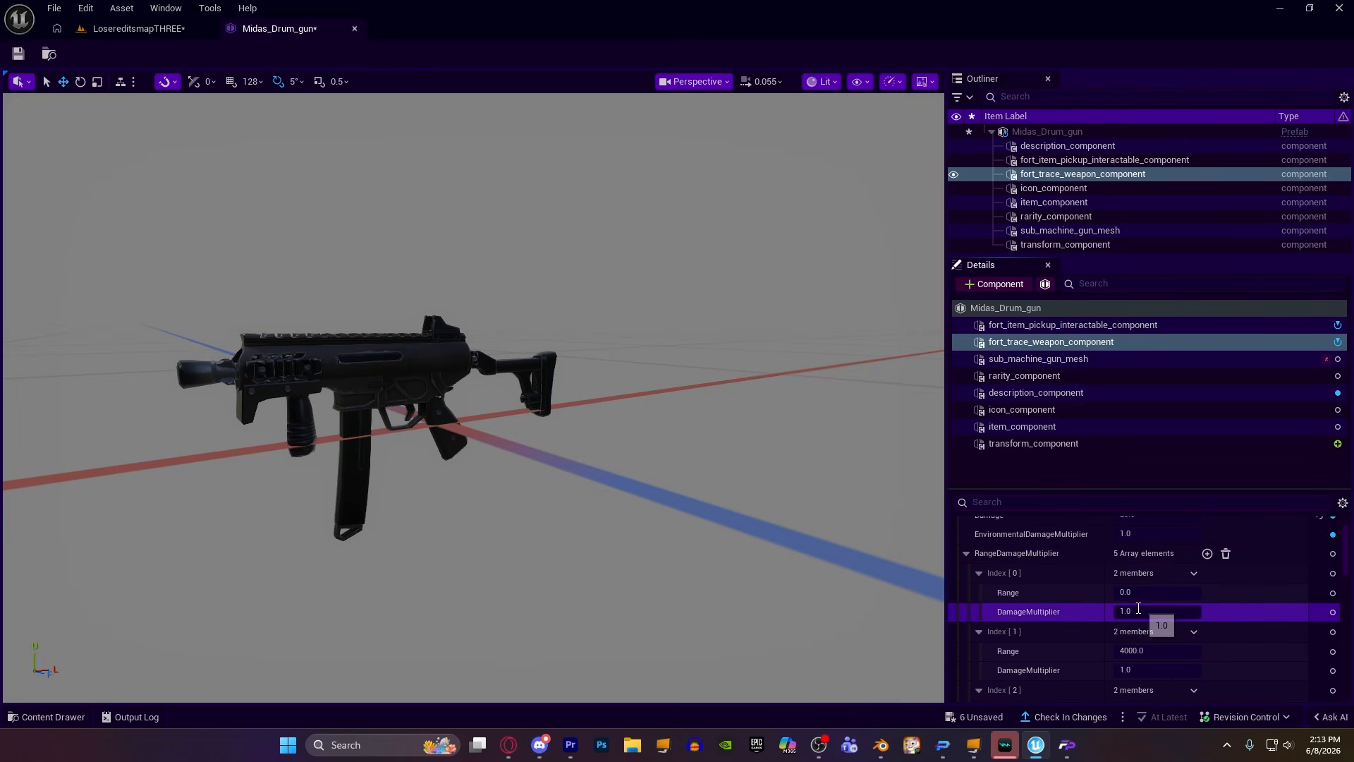
scroll(1151, 605, down, 6)
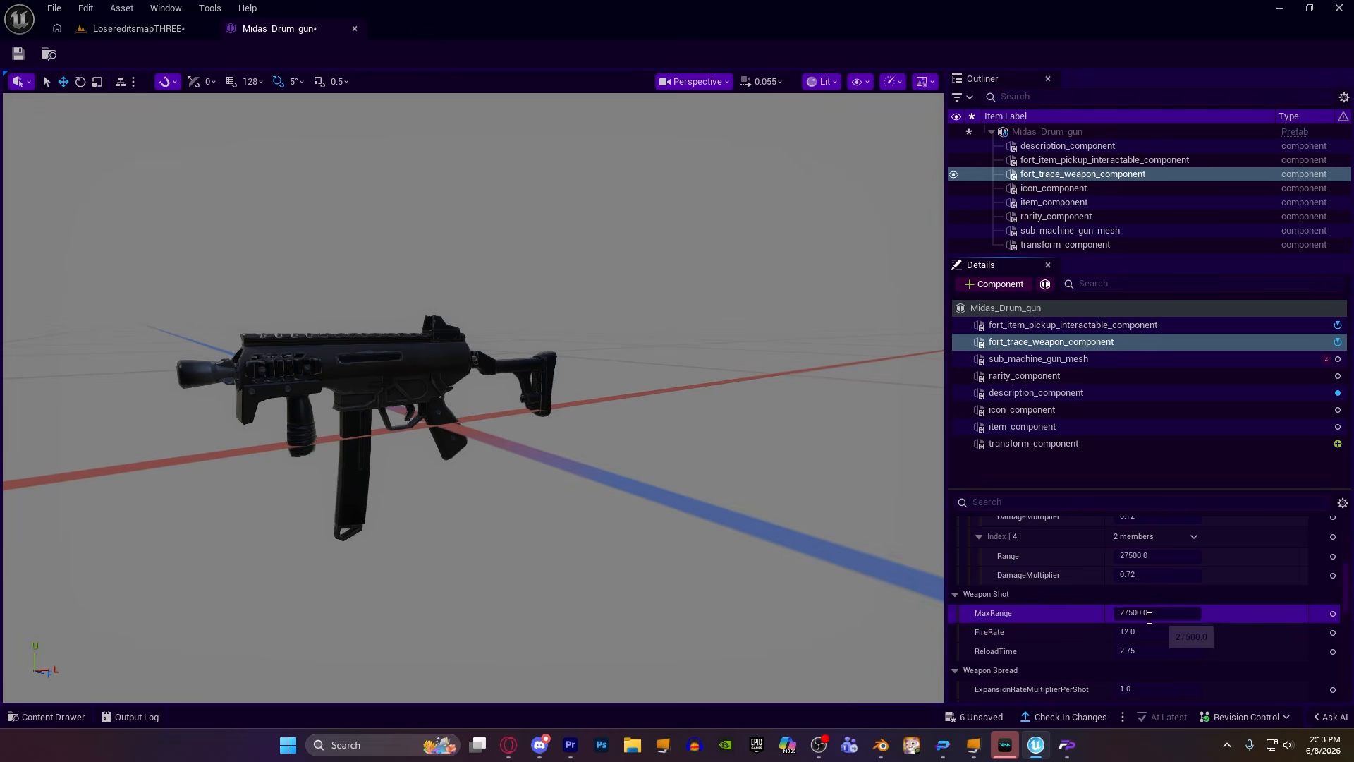
Try a DamageMultiplier of 10 on the Index 4 range entry and reset it to its default.
click(1144, 575)
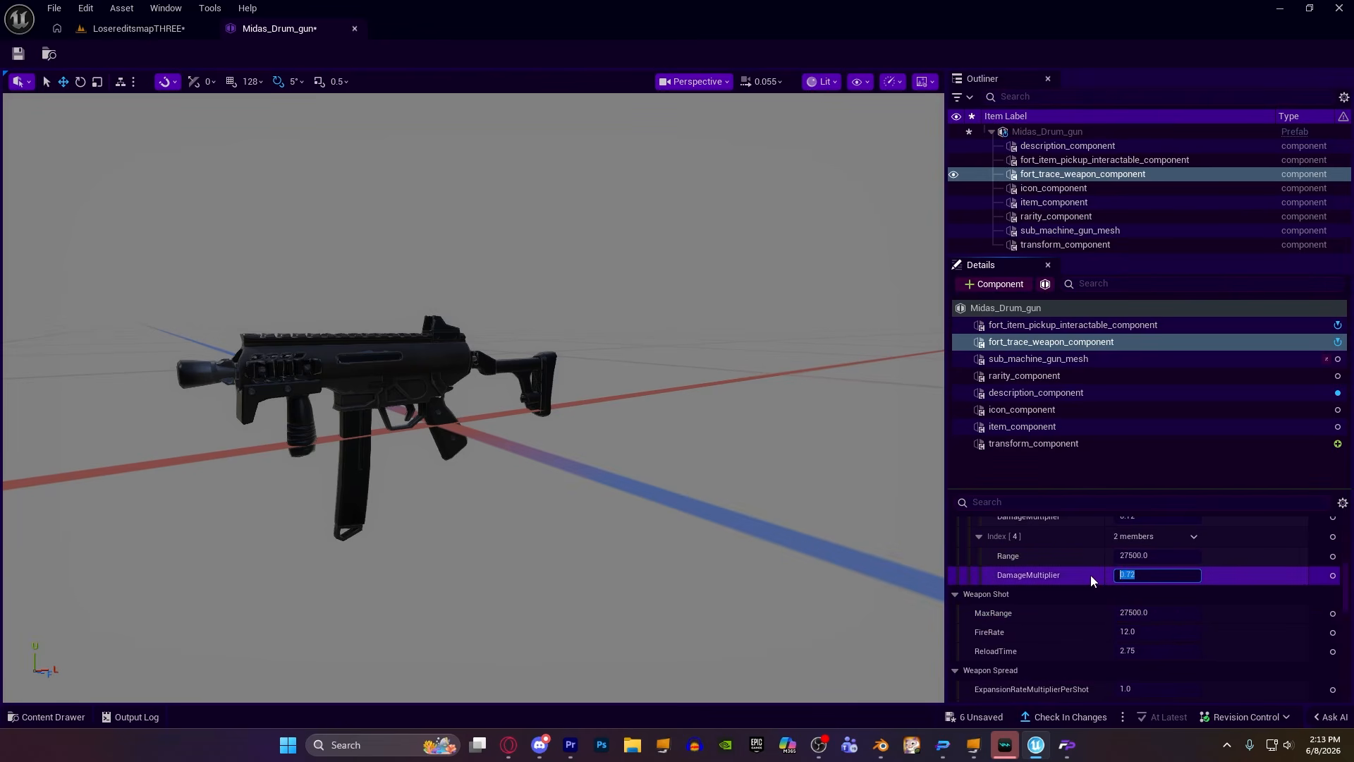
text(19)
key(BackSpace)
text(0)
key(Return)
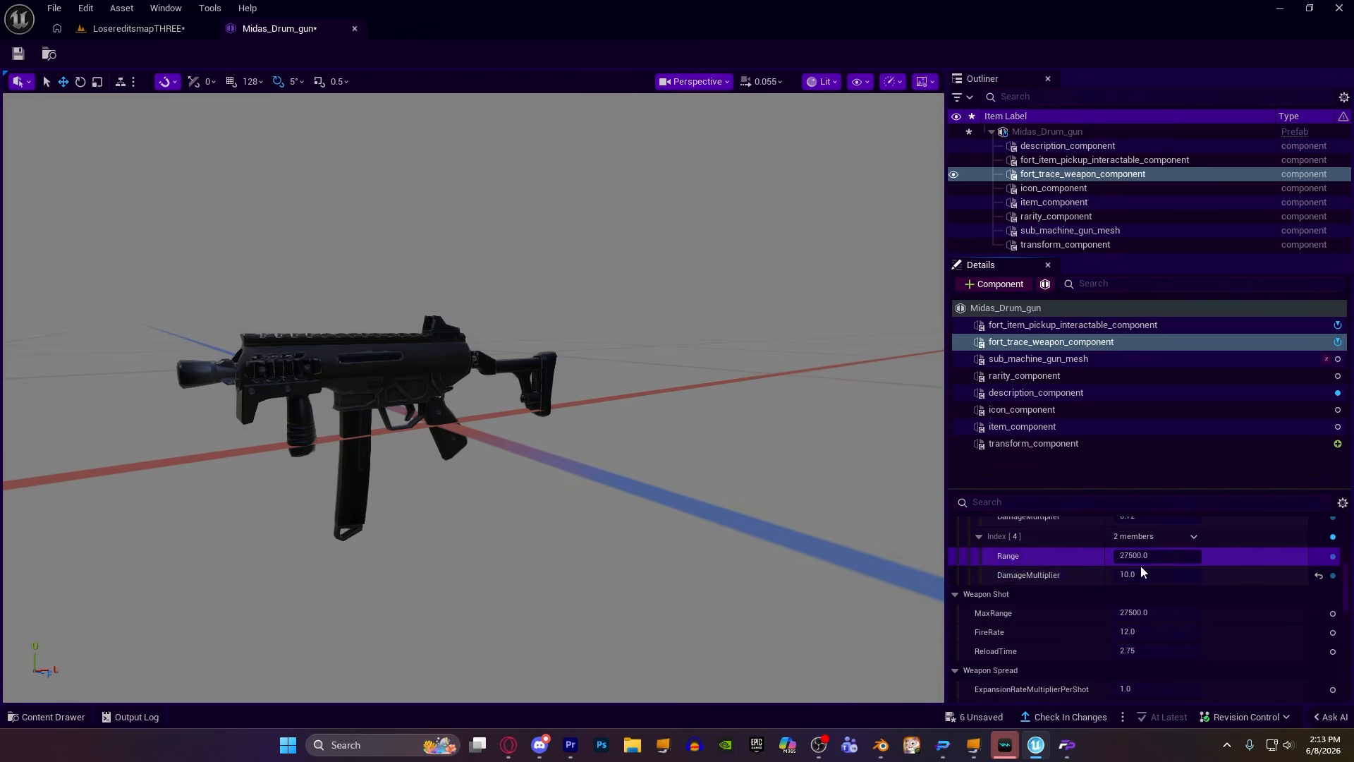
click(1319, 575)
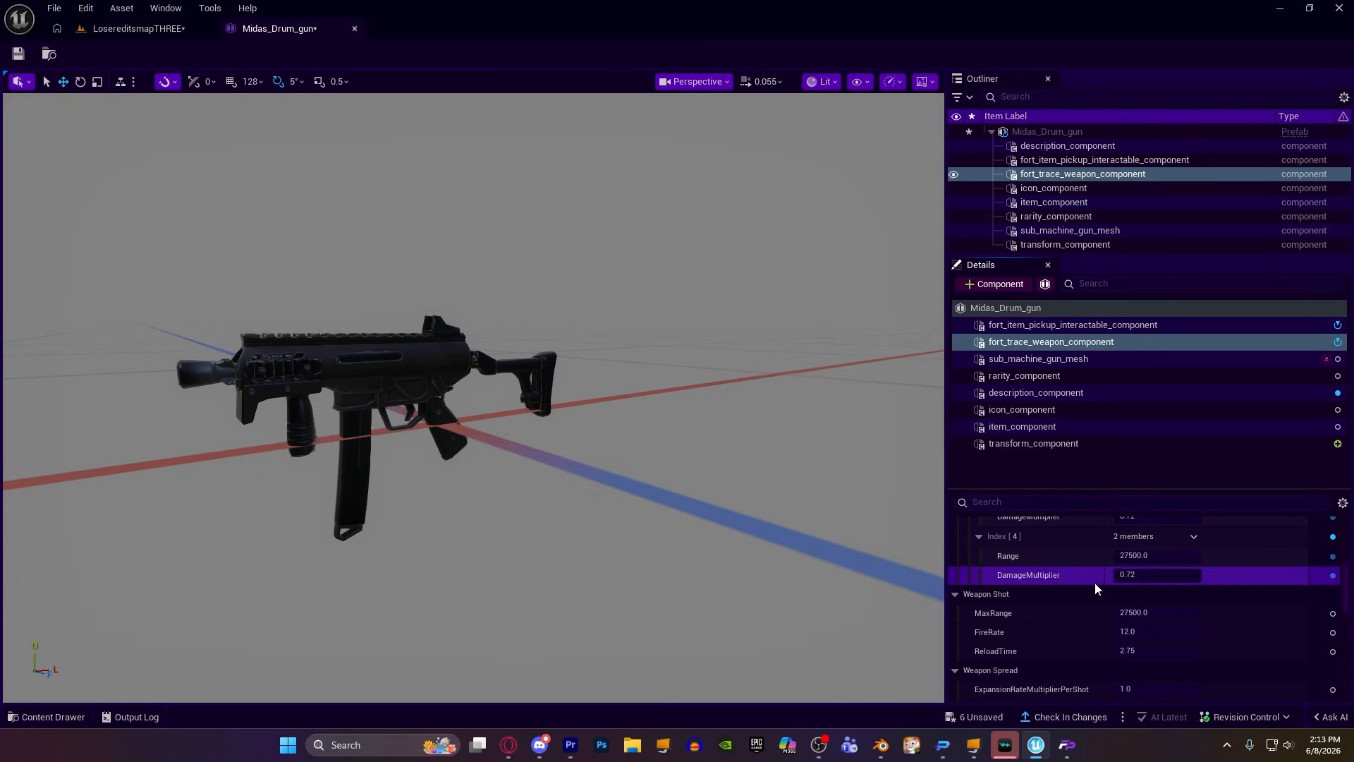
Collapse the expanded RangeDamageMultiplier entries.
scroll(974, 634, up, 3)
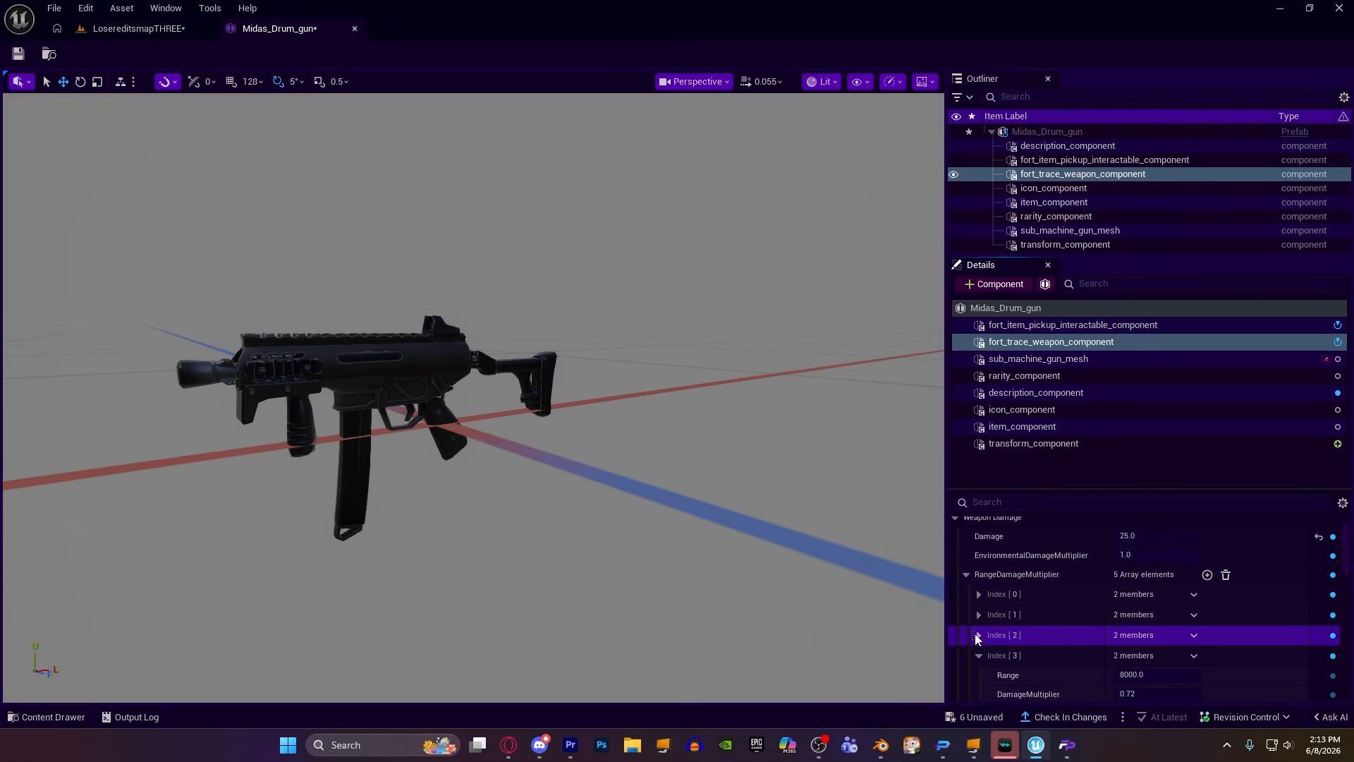
click(977, 676)
scroll(1032, 621, down, 3)
scroll(1100, 606, up, 2)
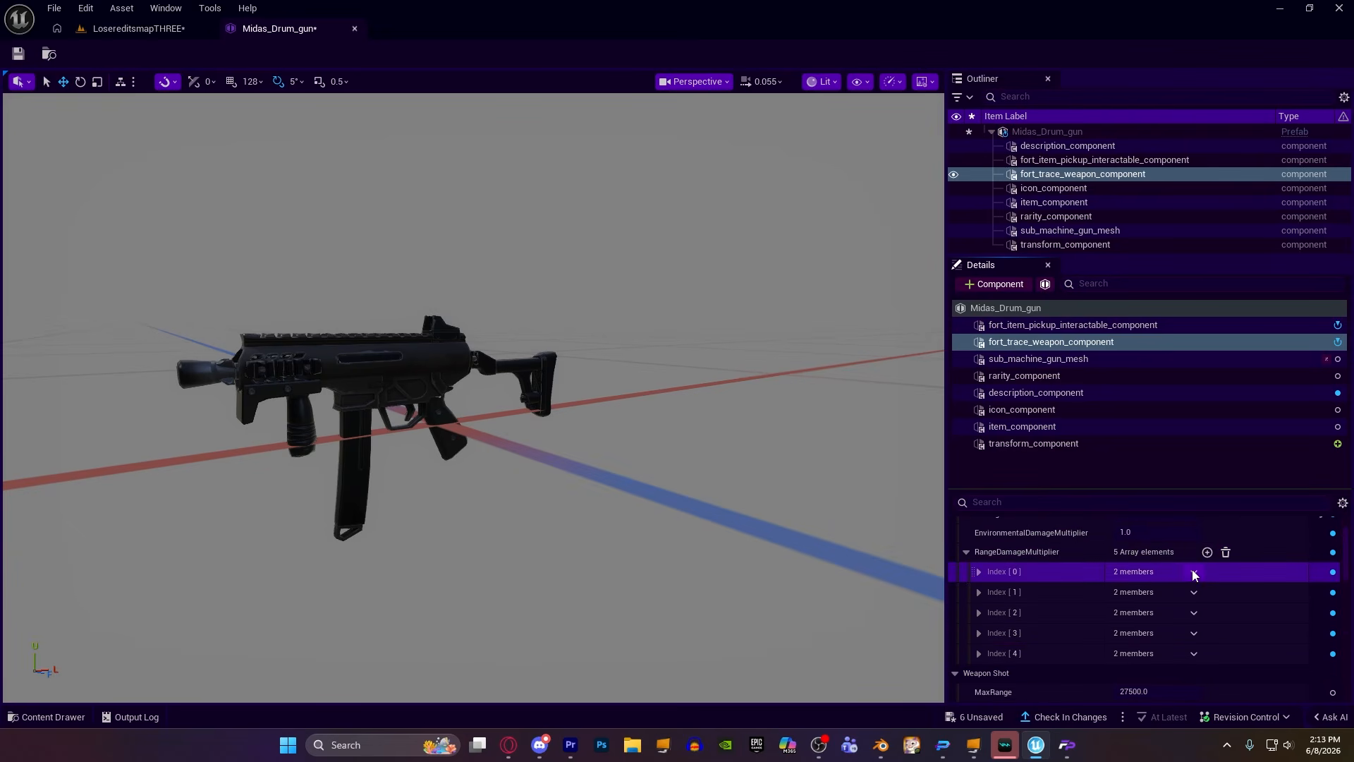
Add an extra element to the RangeDamageMultiplier array and undo the addition.
click(1207, 553)
scroll(1064, 606, down, 1)
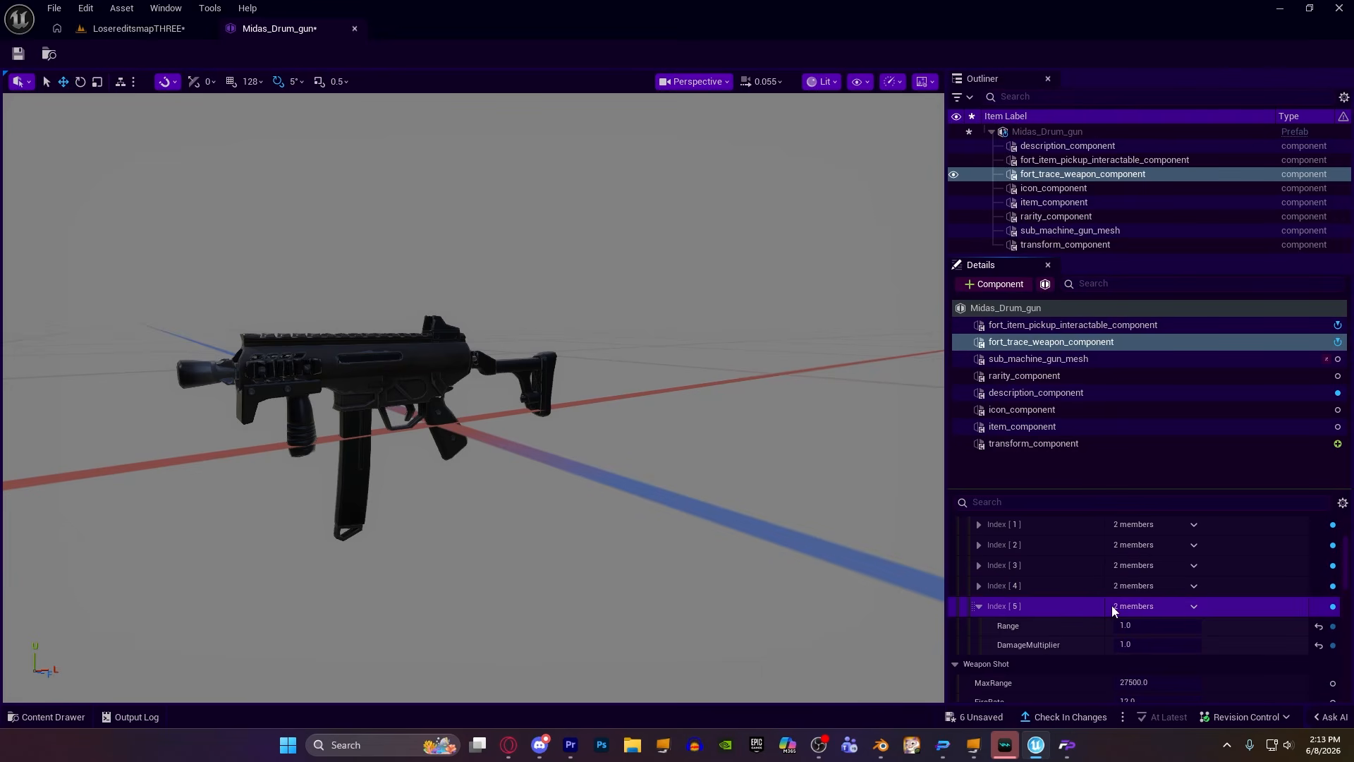
scroll(1112, 605, up, 2)
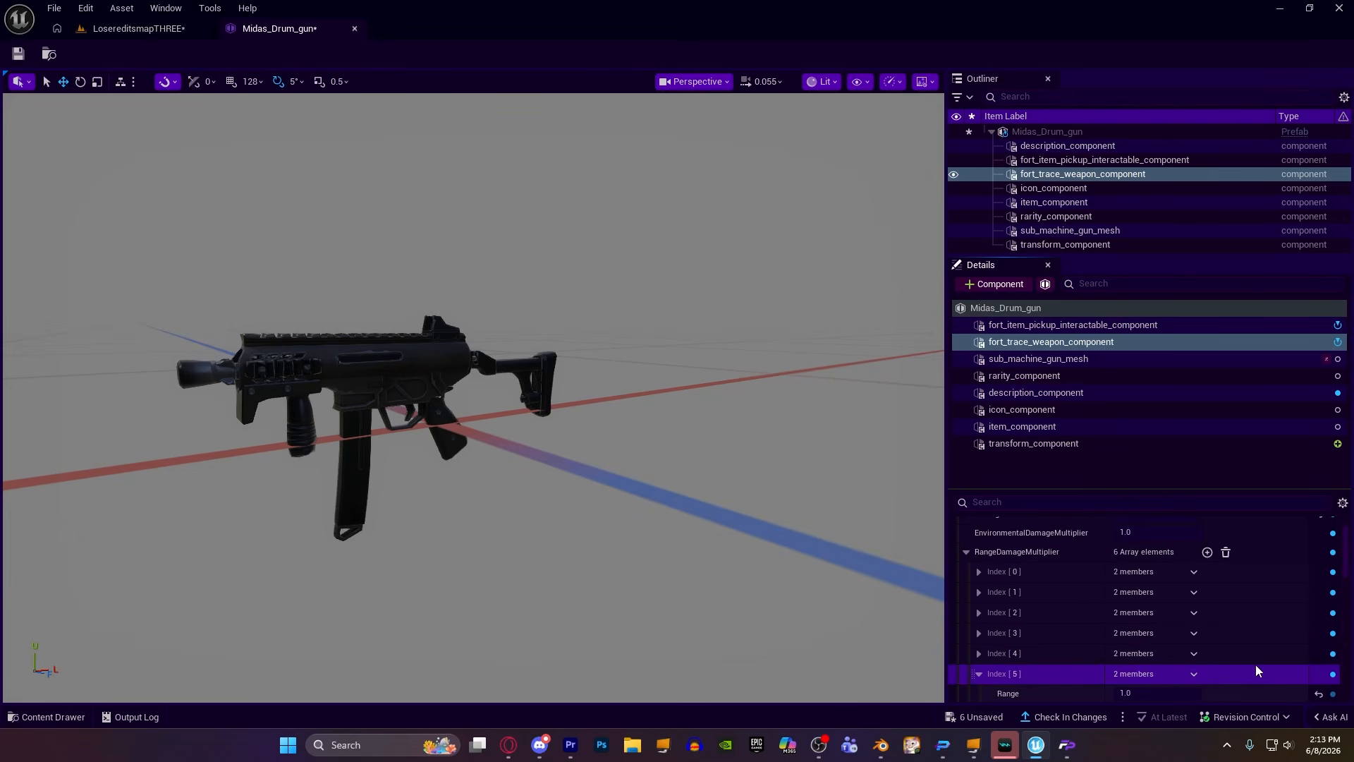
scroll(1249, 667, down, 1)
key(ctrl+z)
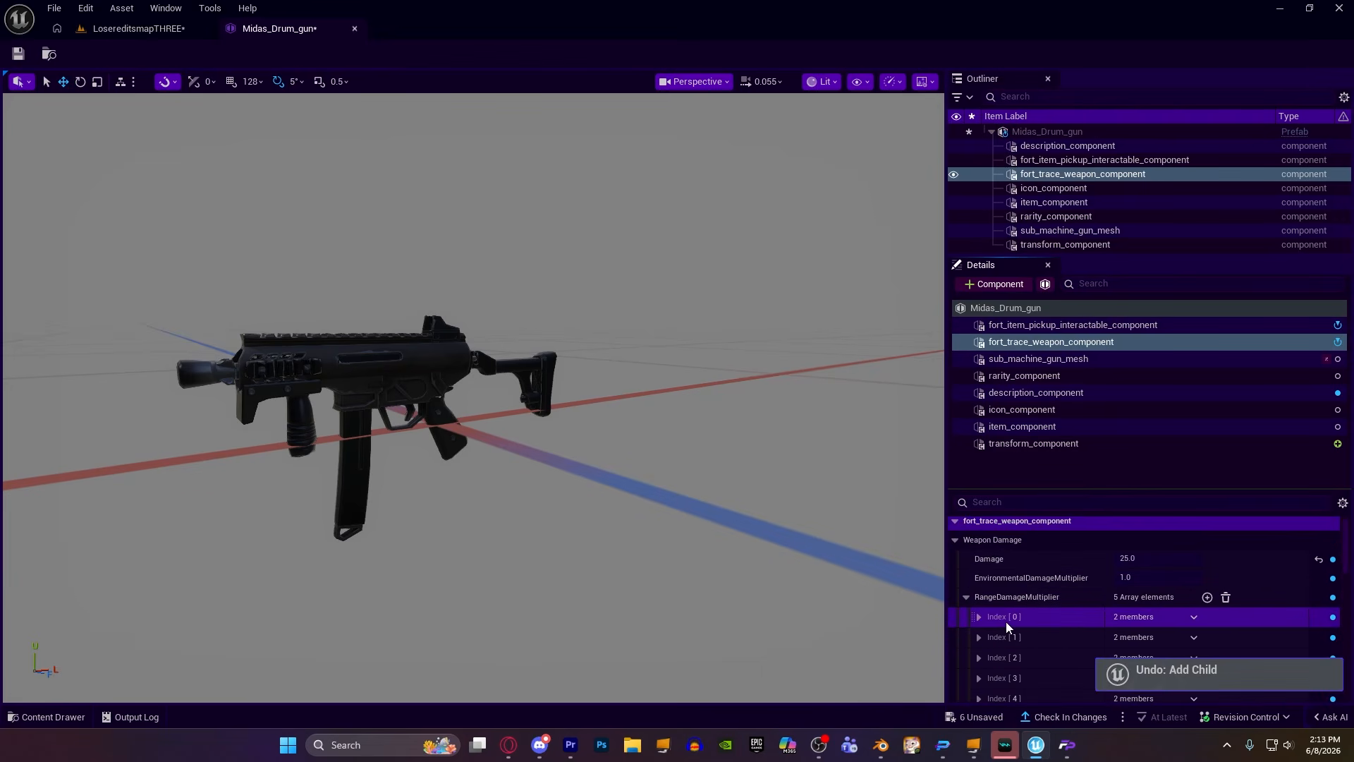
scroll(1011, 616, up, 1)
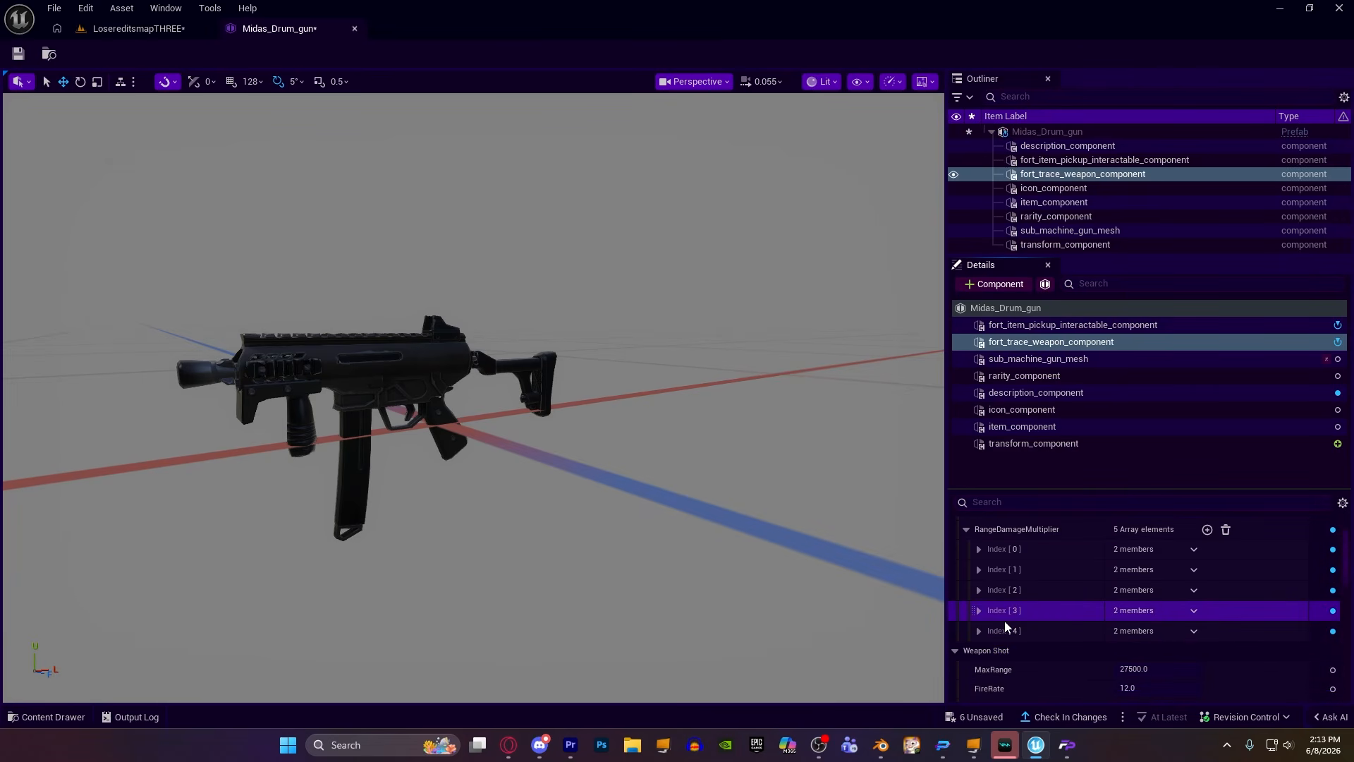
scroll(1060, 589, down, 2)
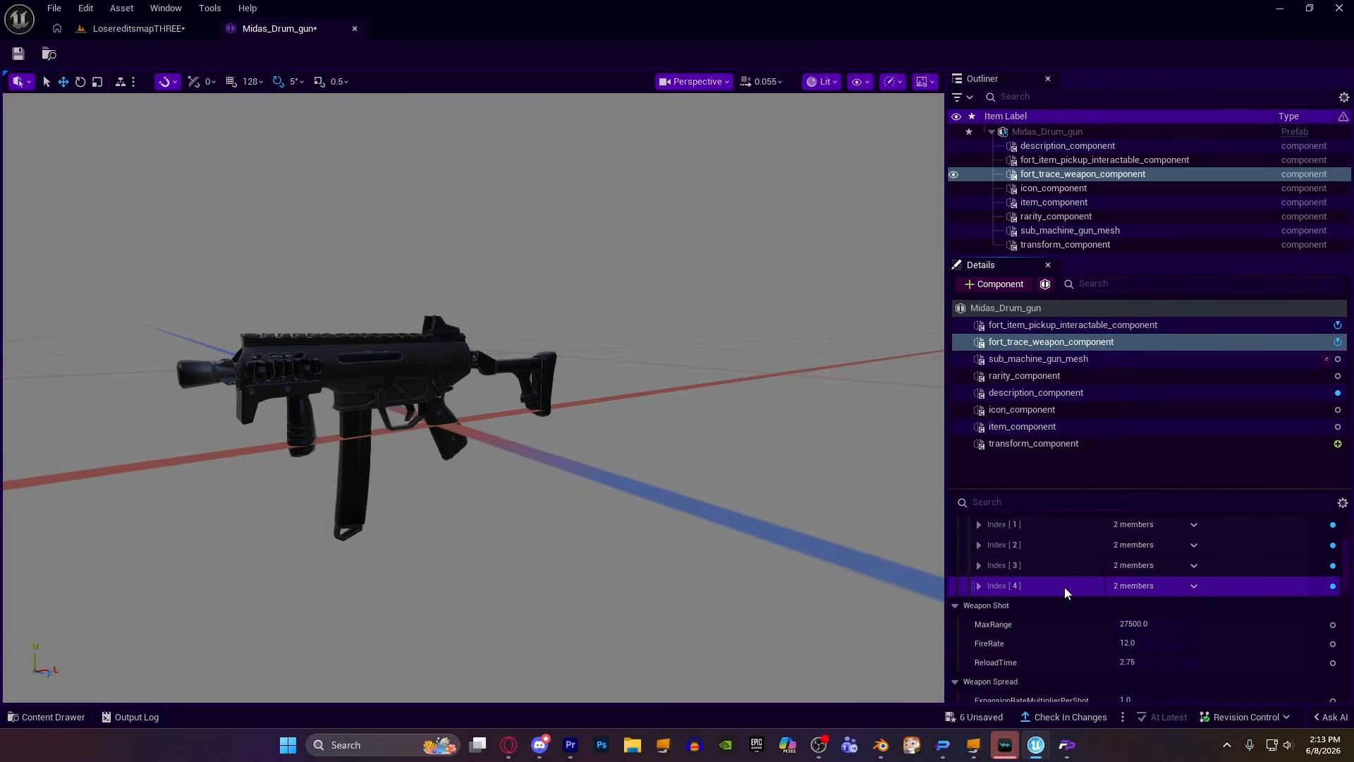
Compare the Weapon Shot MaxRange with the Range of the Index 4 entry in RangeDamageMultiplier, and collapse that entry again.
scroll(1049, 585, down, 2)
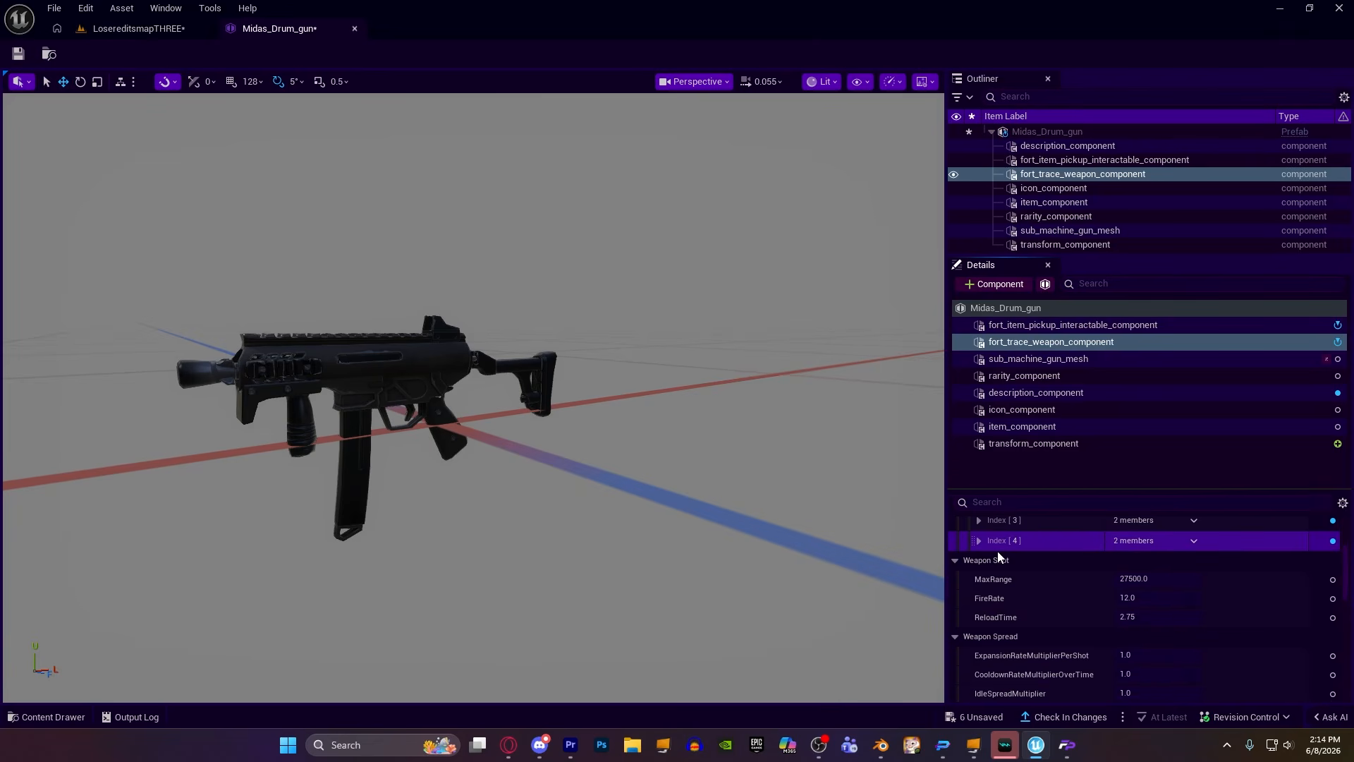
click(1128, 578)
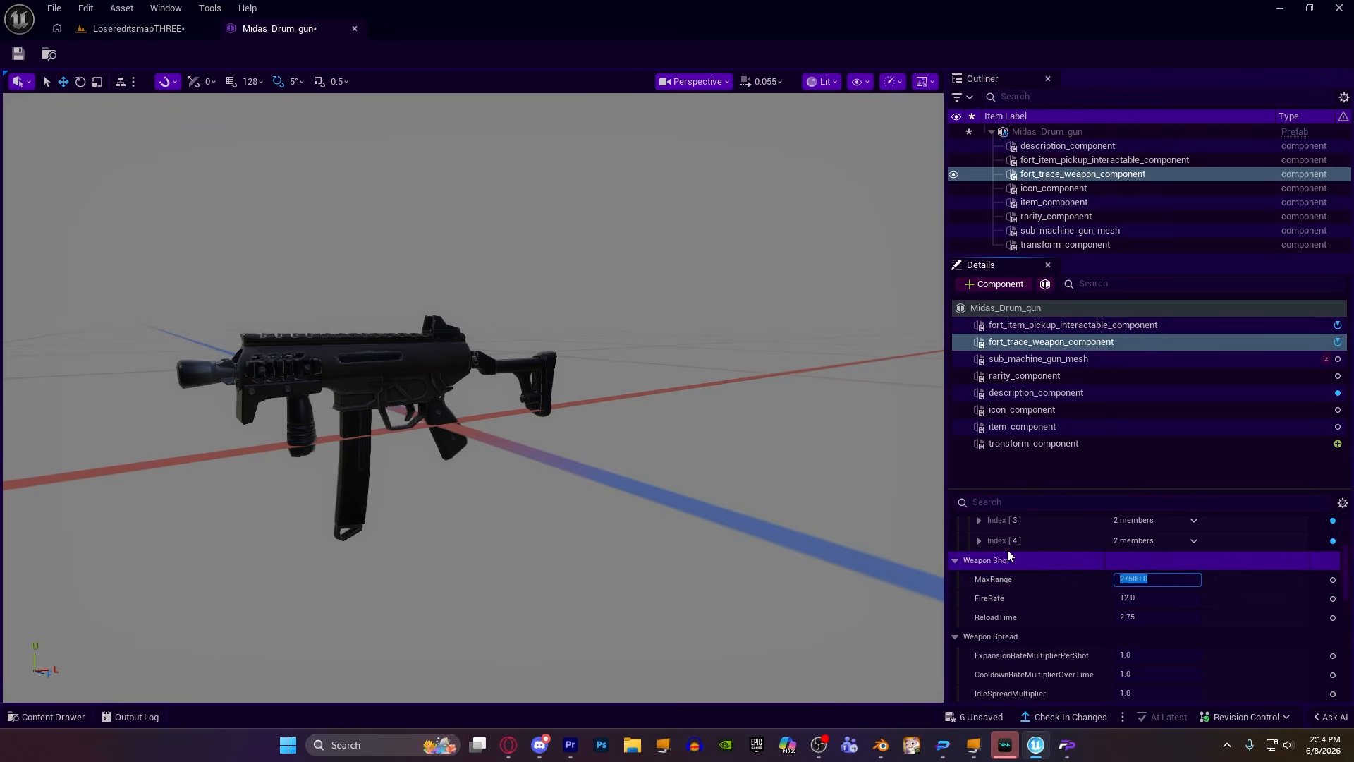
click(979, 540)
click(1177, 564)
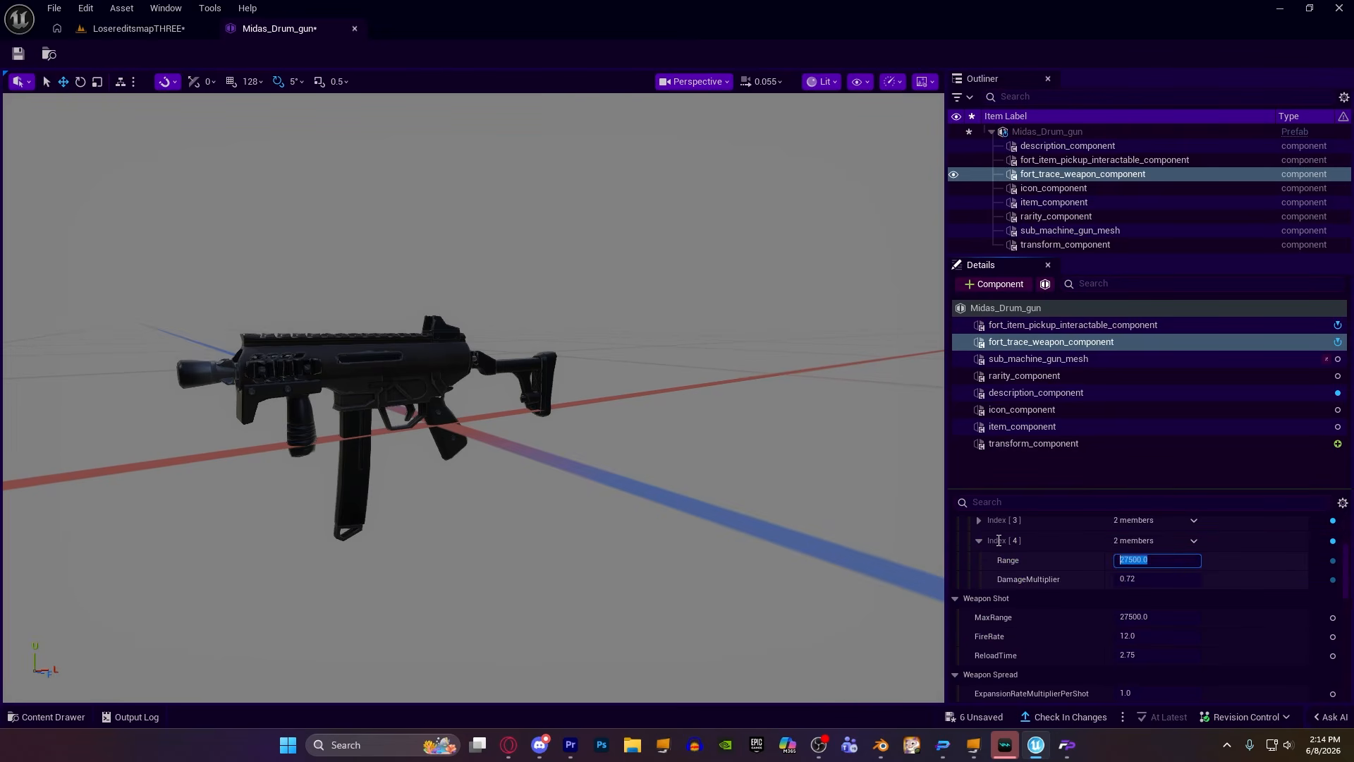
click(1134, 617)
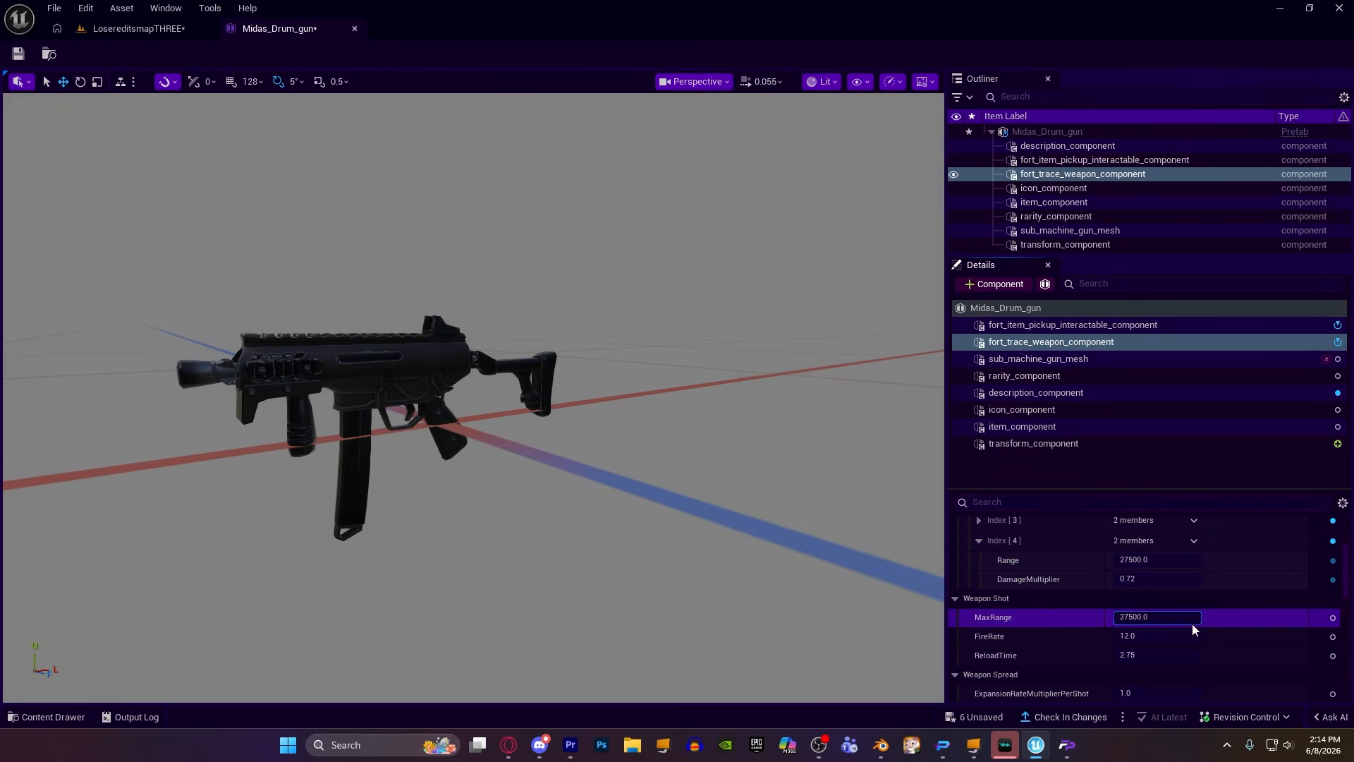
click(1156, 560)
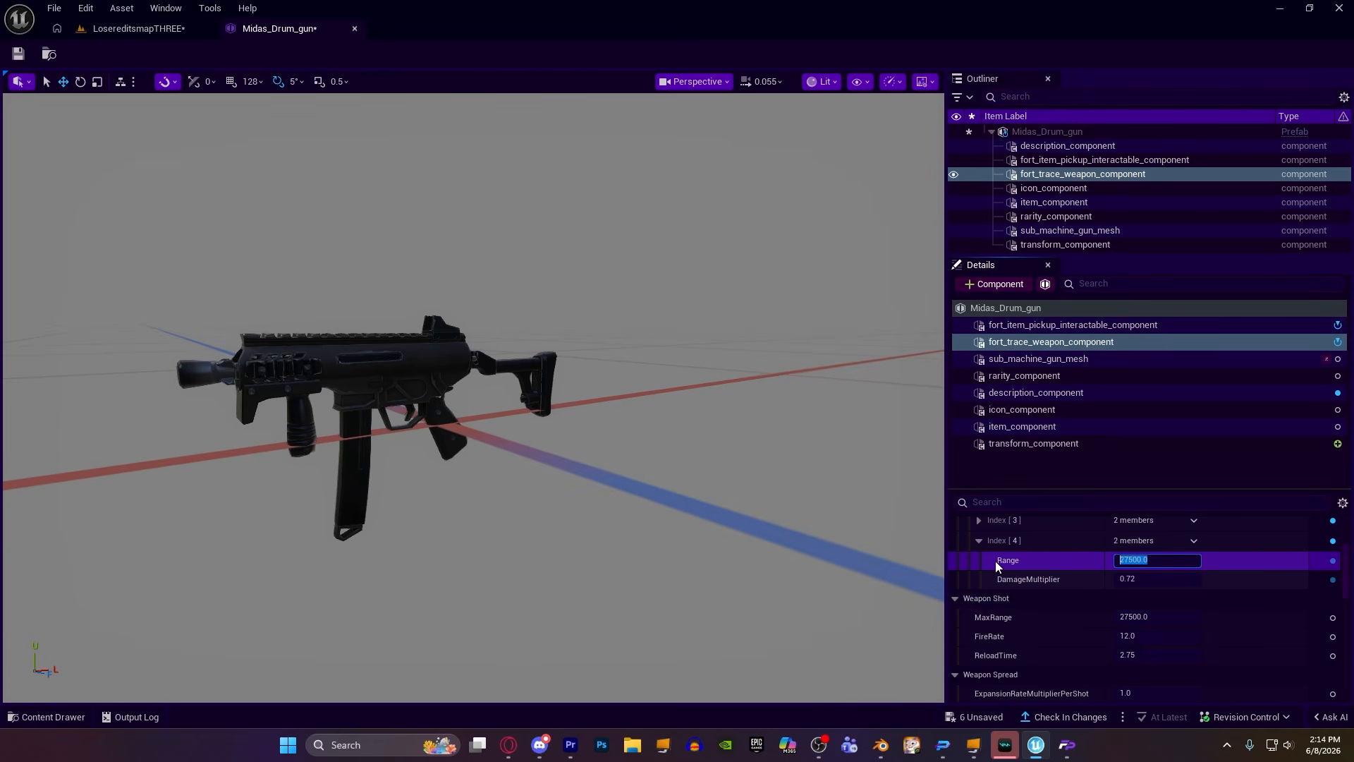
scroll(984, 547, up, 4)
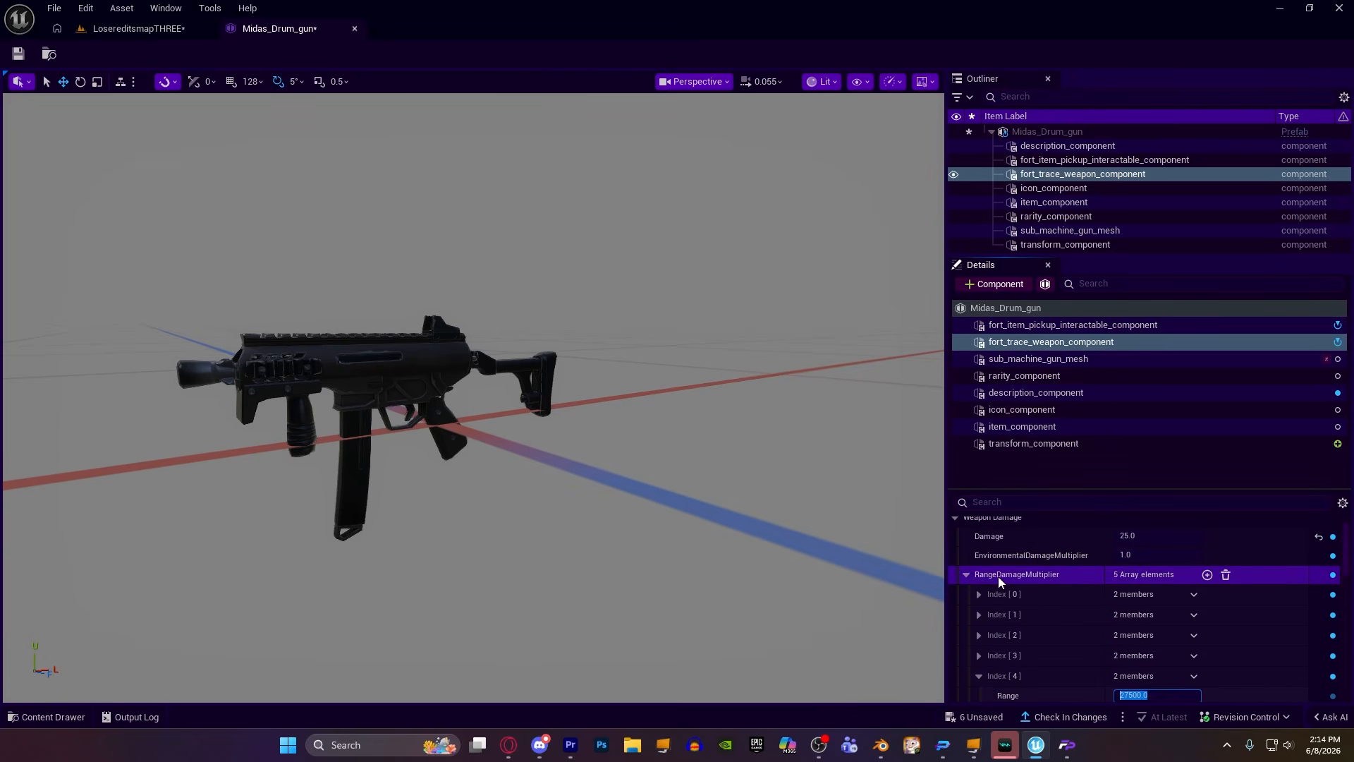
scroll(1009, 564, down, 3)
click(978, 563)
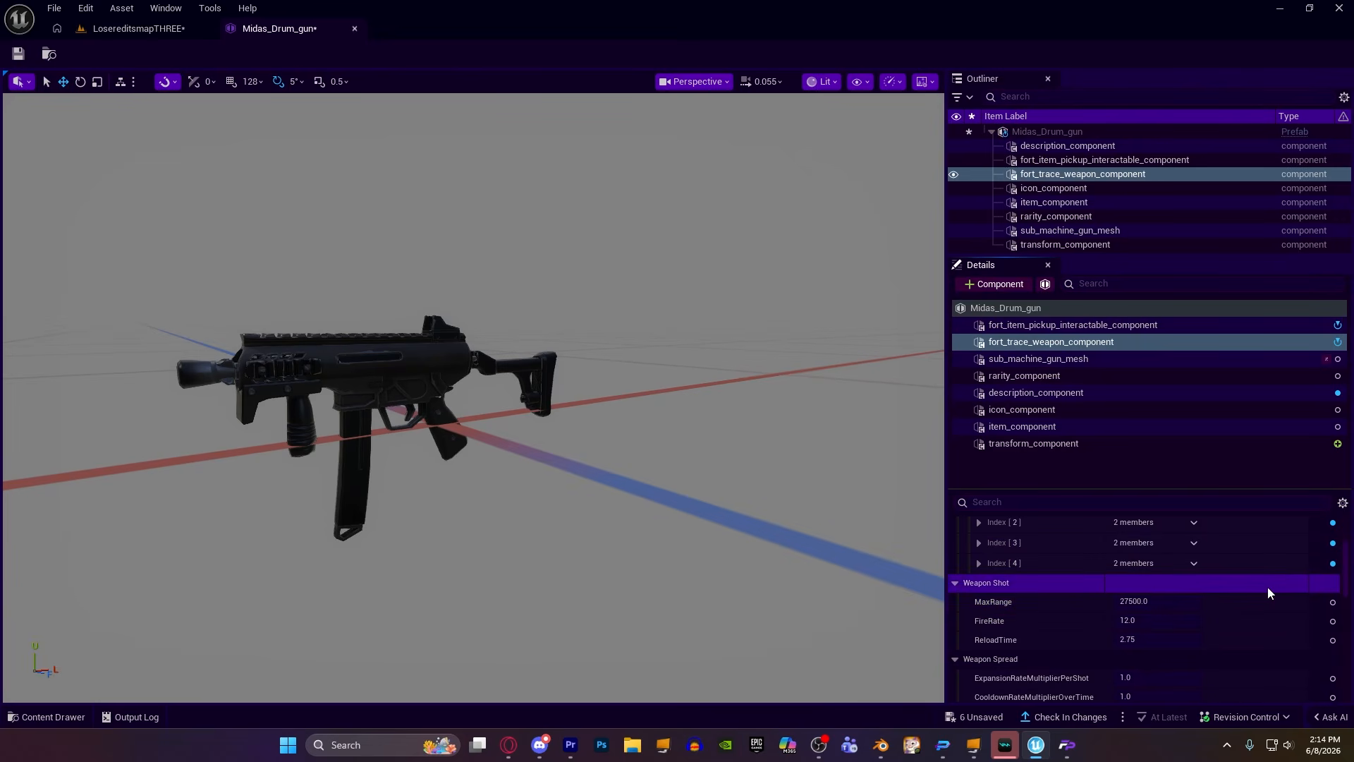
Set the weapon's FireRate to 10 and its ReloadTime to 2.7 seconds.
click(1175, 623)
text(10)
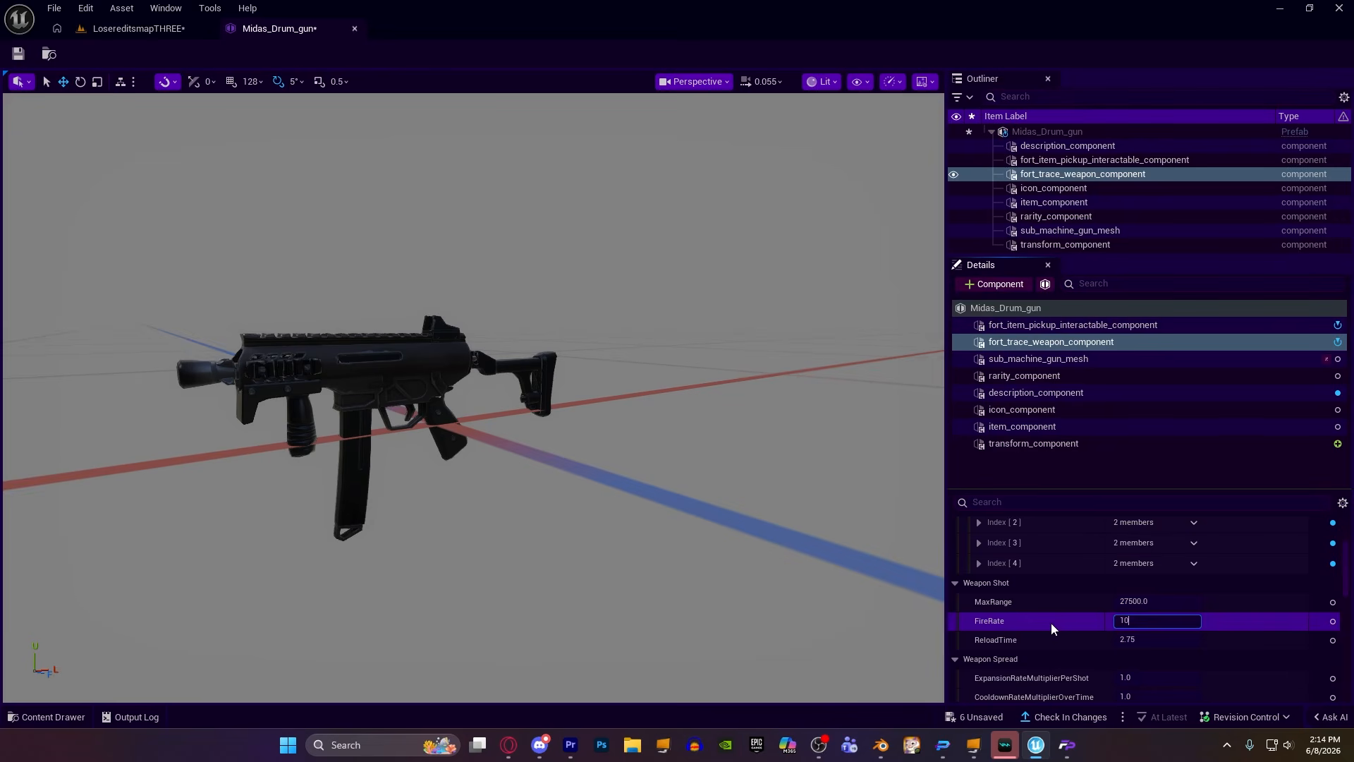
key(Return)
right_drag(562, 348, 545, 355)
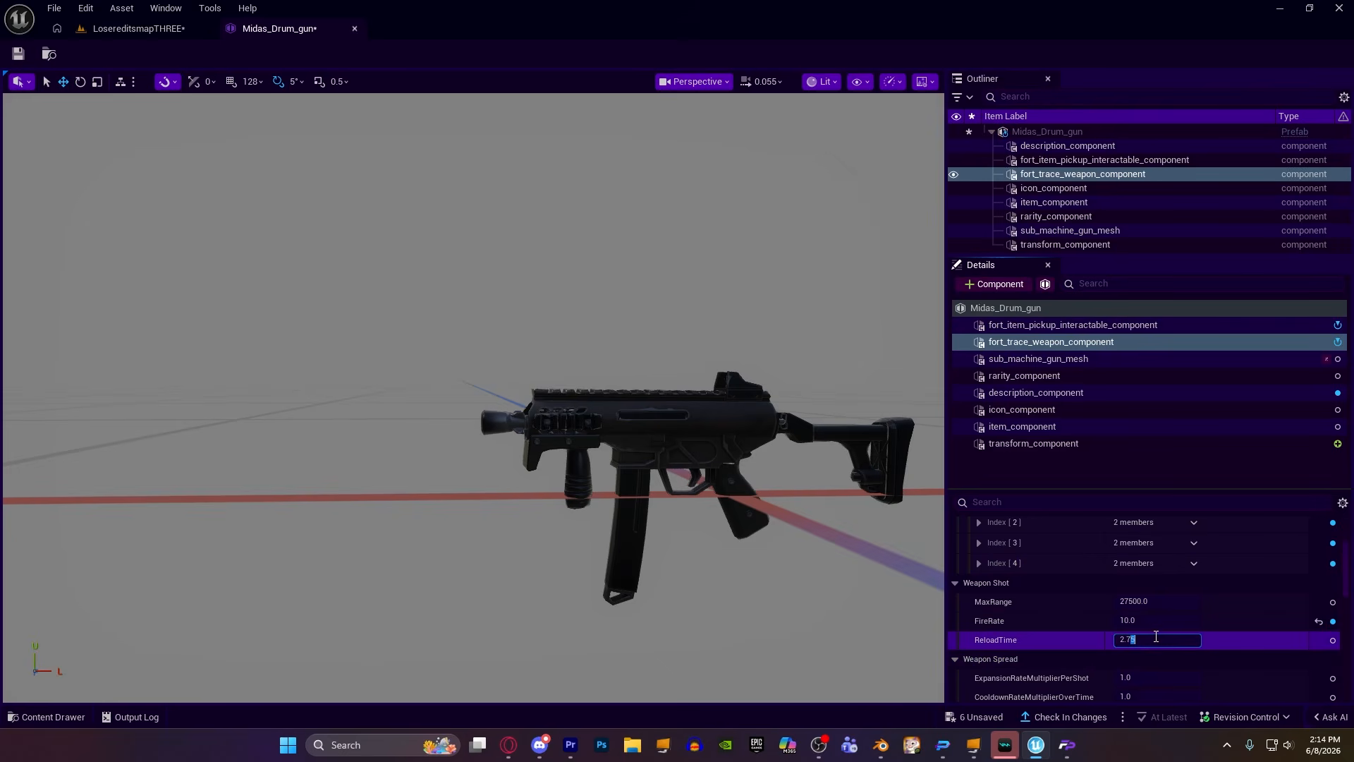
key(Return)
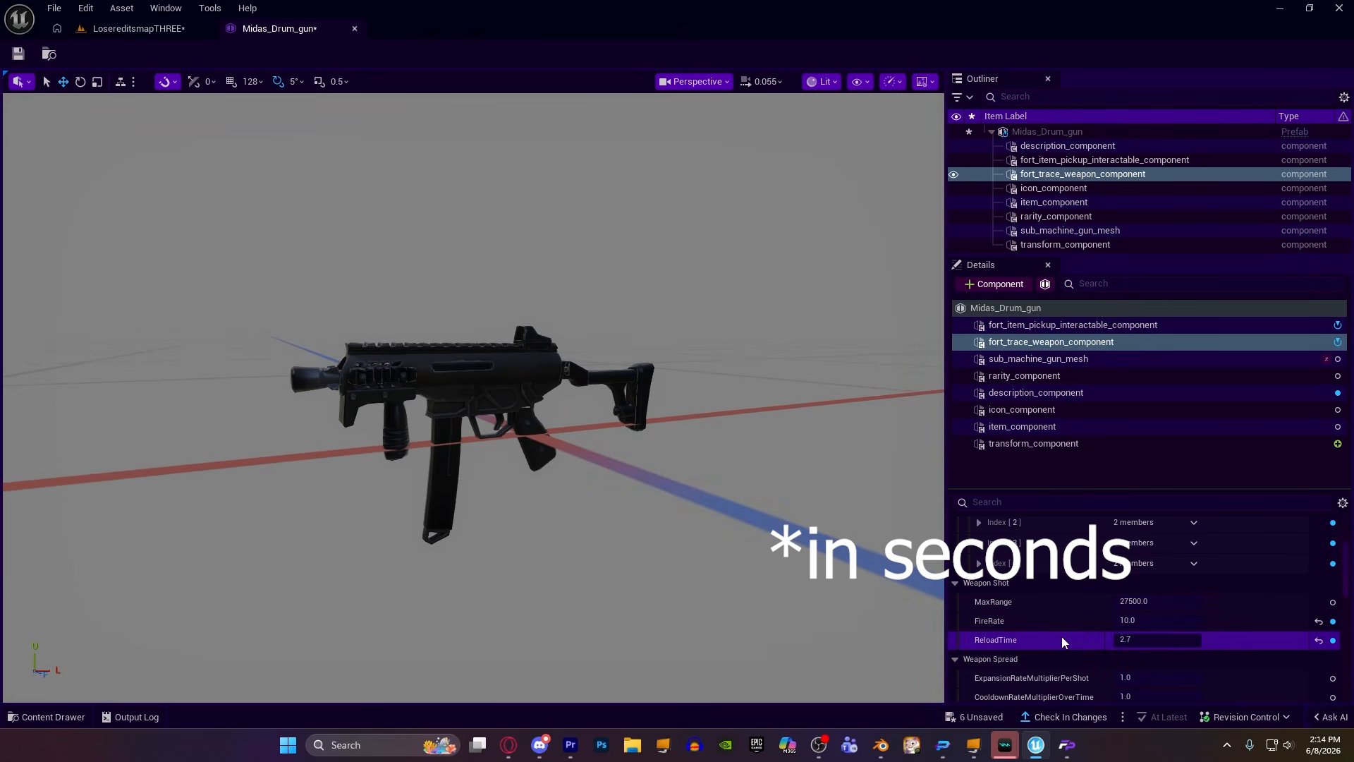
Set the ExpansionRateMultiplierPerShot under Weapon Spread to 1.1.
scroll(1035, 594, down, 4)
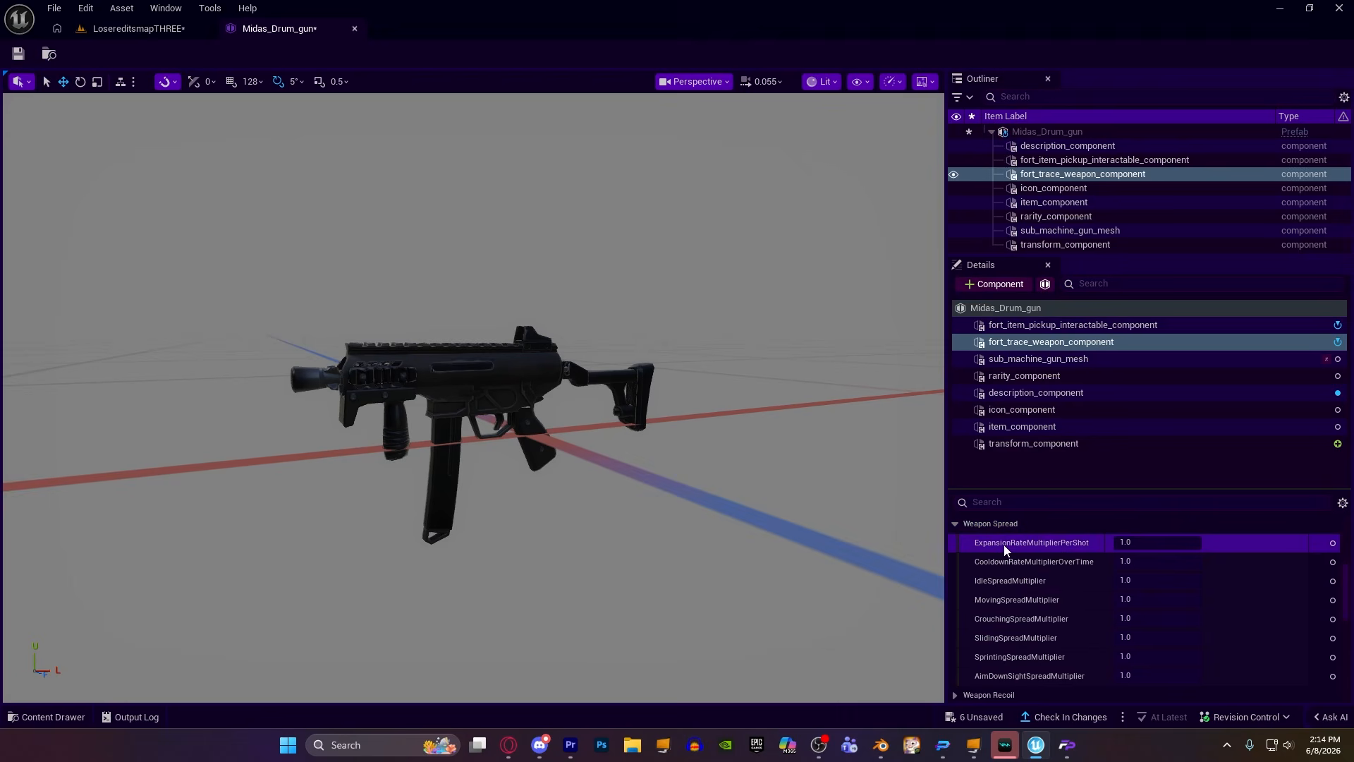
click(1124, 541)
text(1)
key(Return)
drag(1167, 543, 917, 523)
text(1.1)
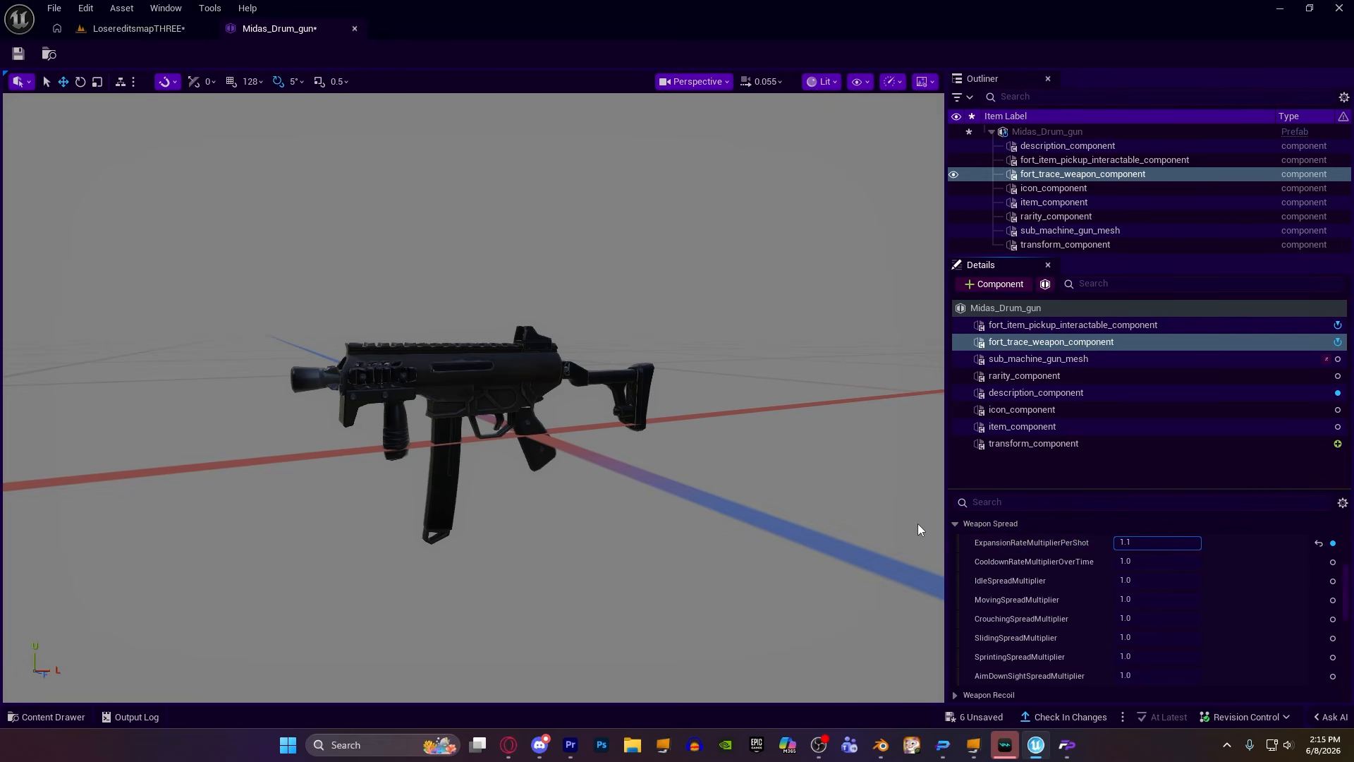
key(Return)
Try an ExpansionRateMultiplierPerShot of 0.09 and set it back to 1.1.
click(1152, 542)
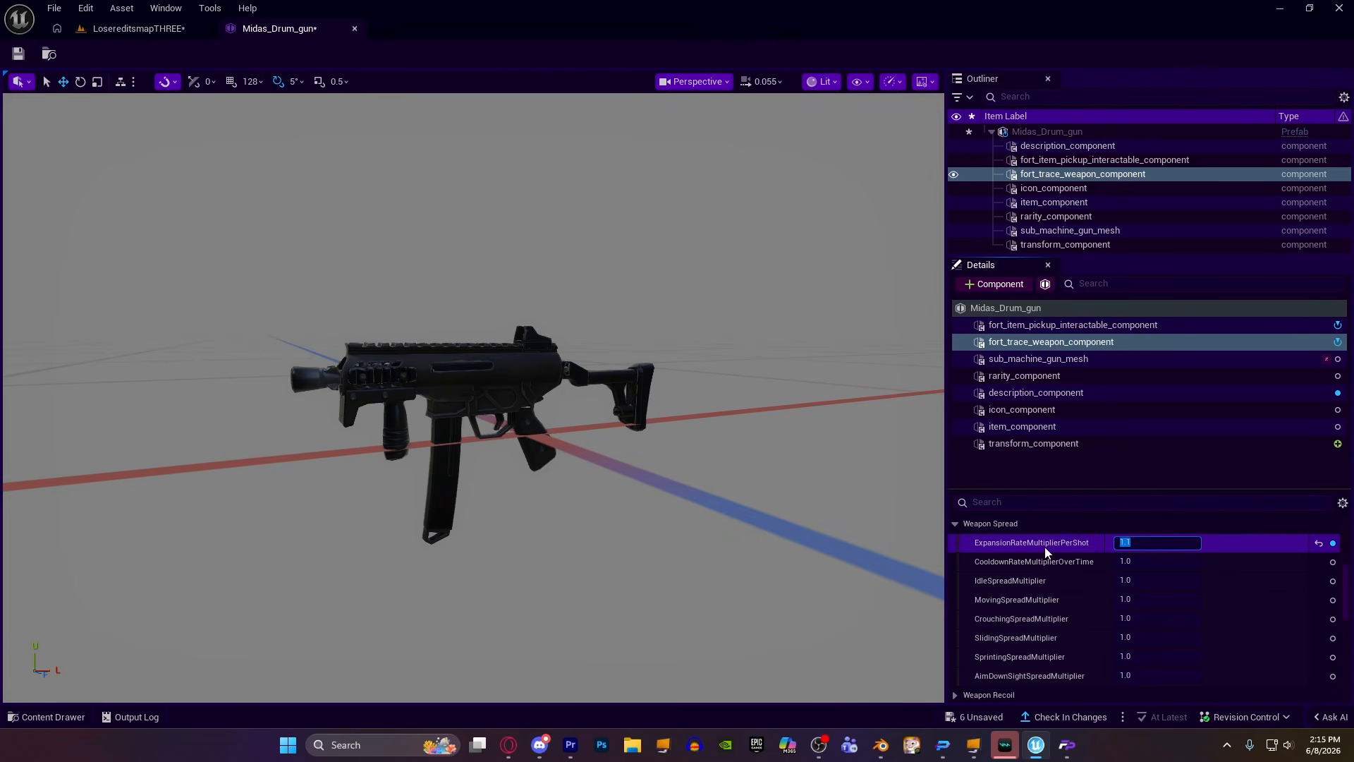
mouse_move(746, 312)
right_down()
mouse_move(715, 304)
mouse_move(748, 313)
right_up()
scroll(716, 303, down, 3)
key(w)
drag(1177, 545, 987, 526)
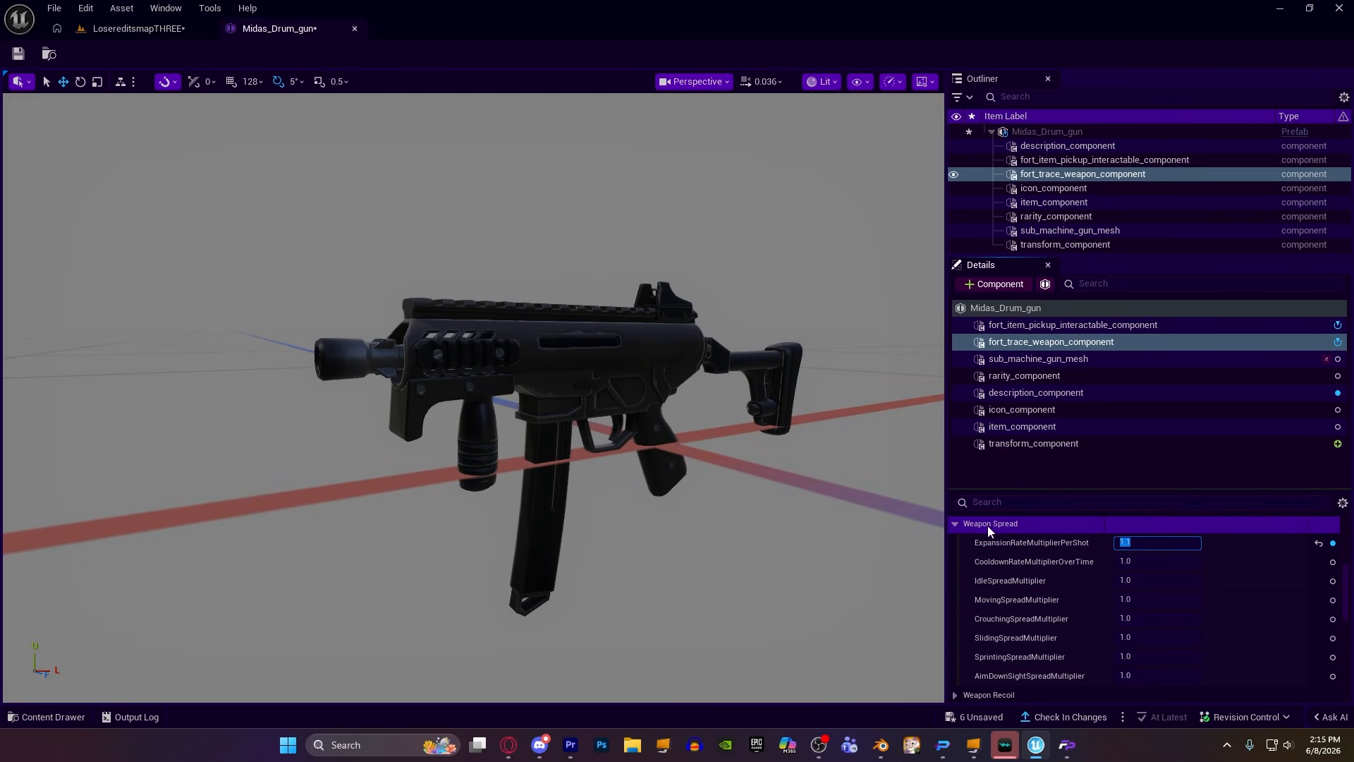
text(.09)
key(Return)
click(1125, 543)
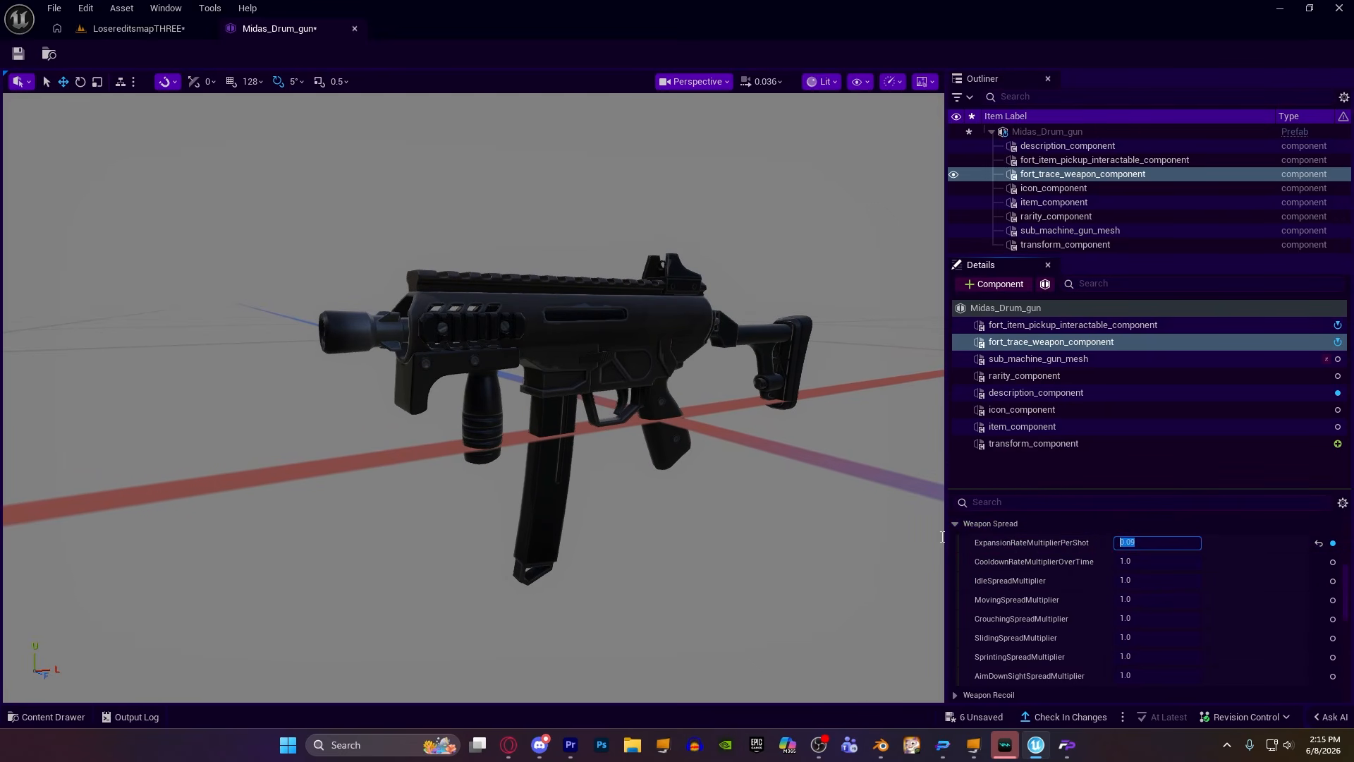
text(1.1)
right_drag(628, 328, 543, 282)
key(d)
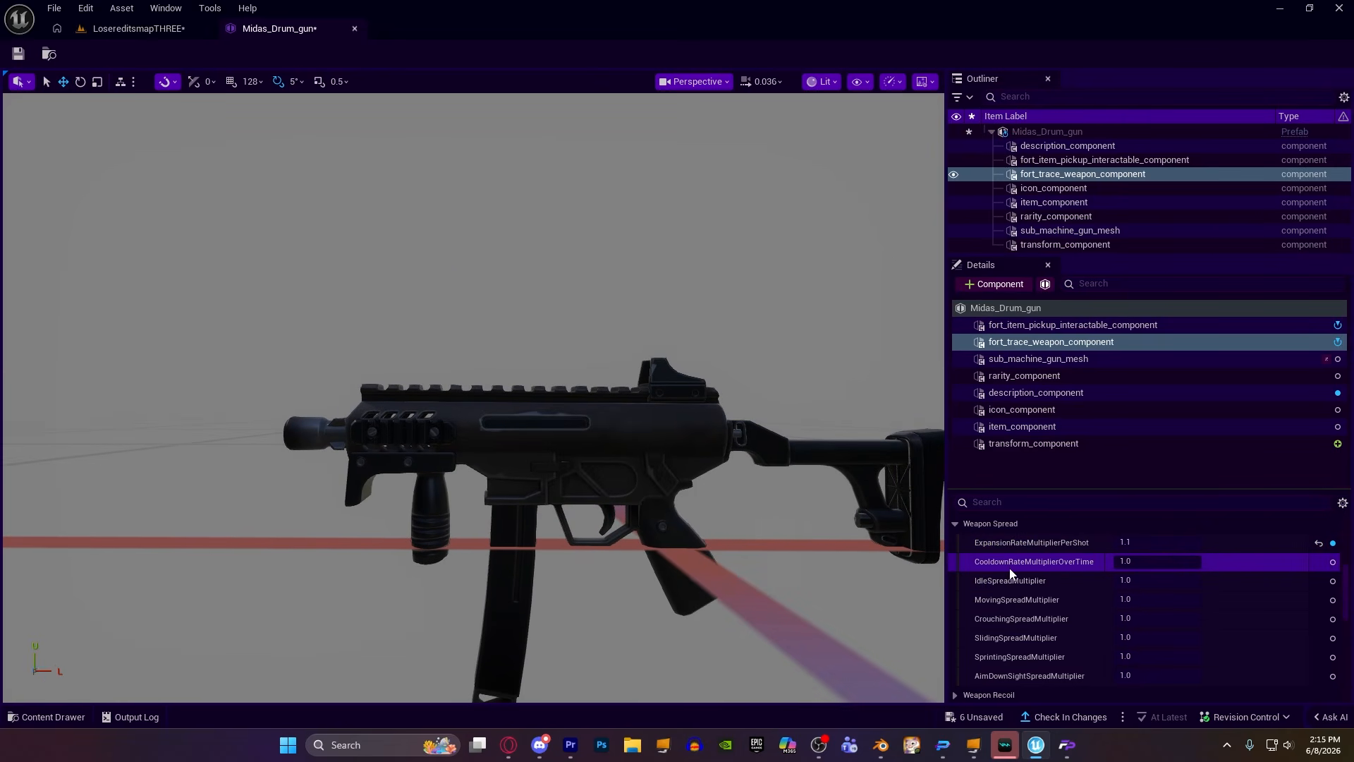
Examine the CooldownRateMultiplierOverTime setting under Weapon Spread, leaving its value as it is.
click(1113, 559)
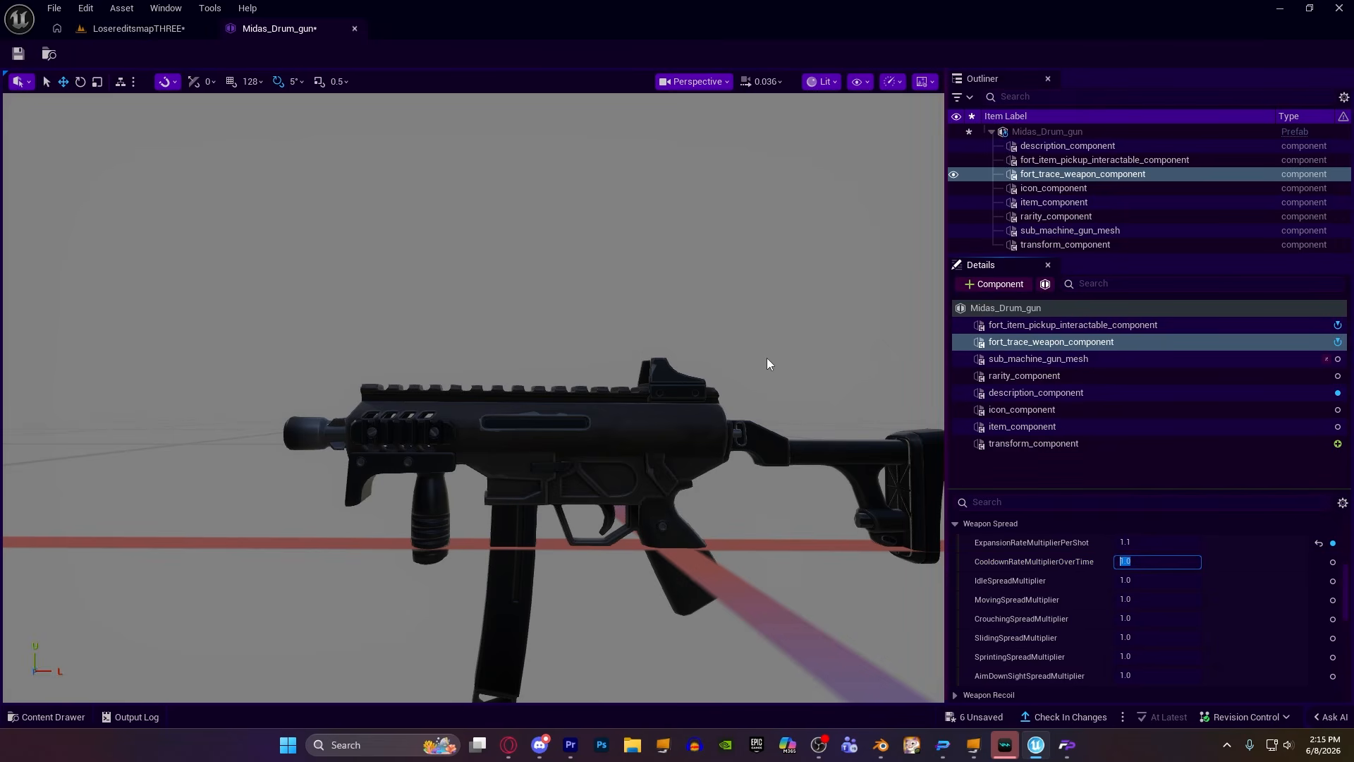
click(1140, 562)
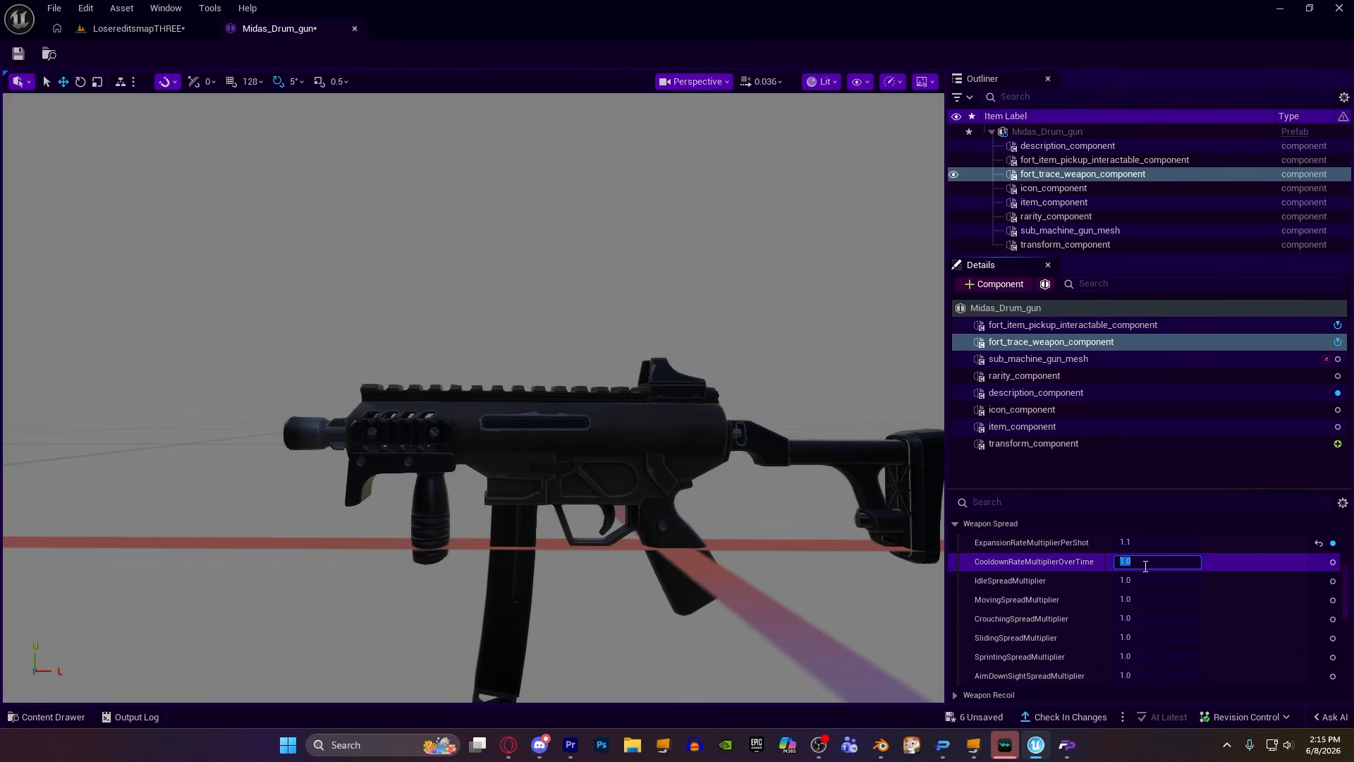
key(ctrl+a)
click(979, 561)
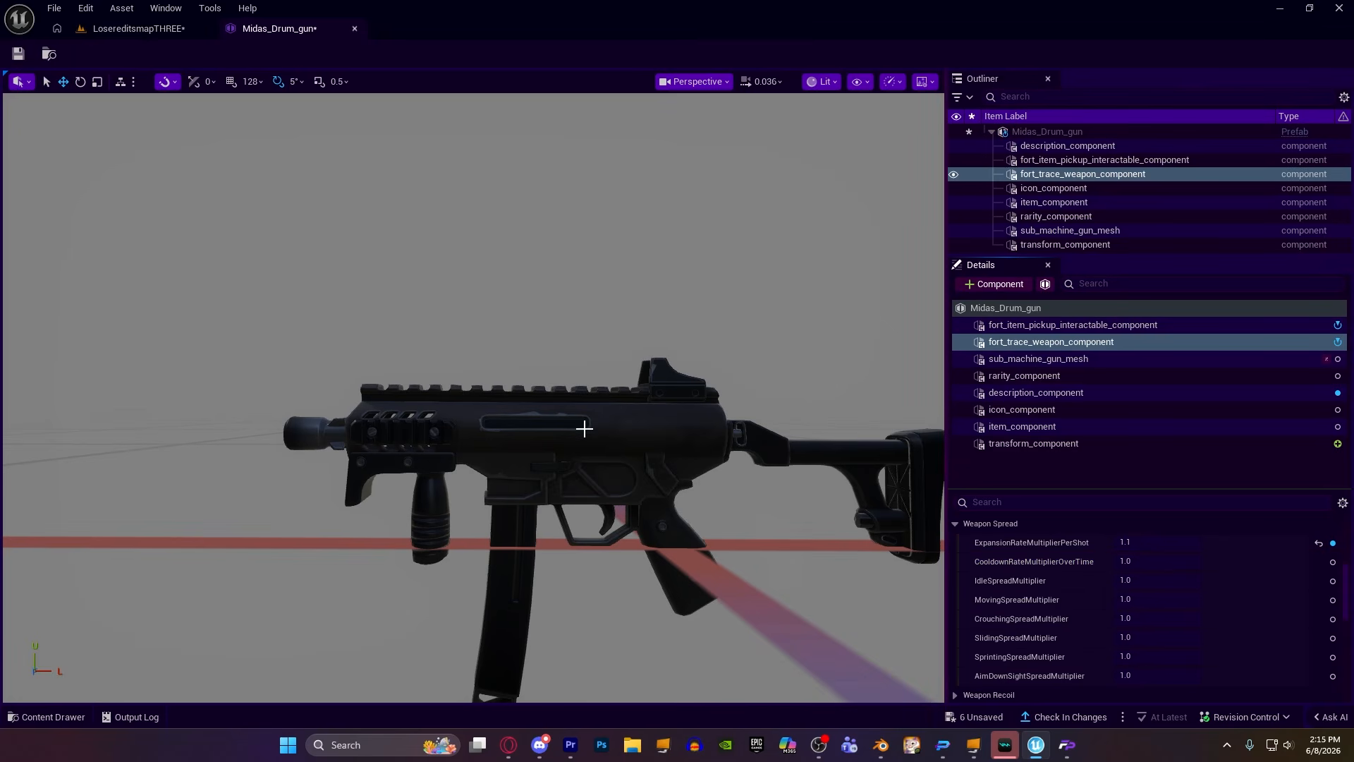
right_drag(564, 411, 603, 432)
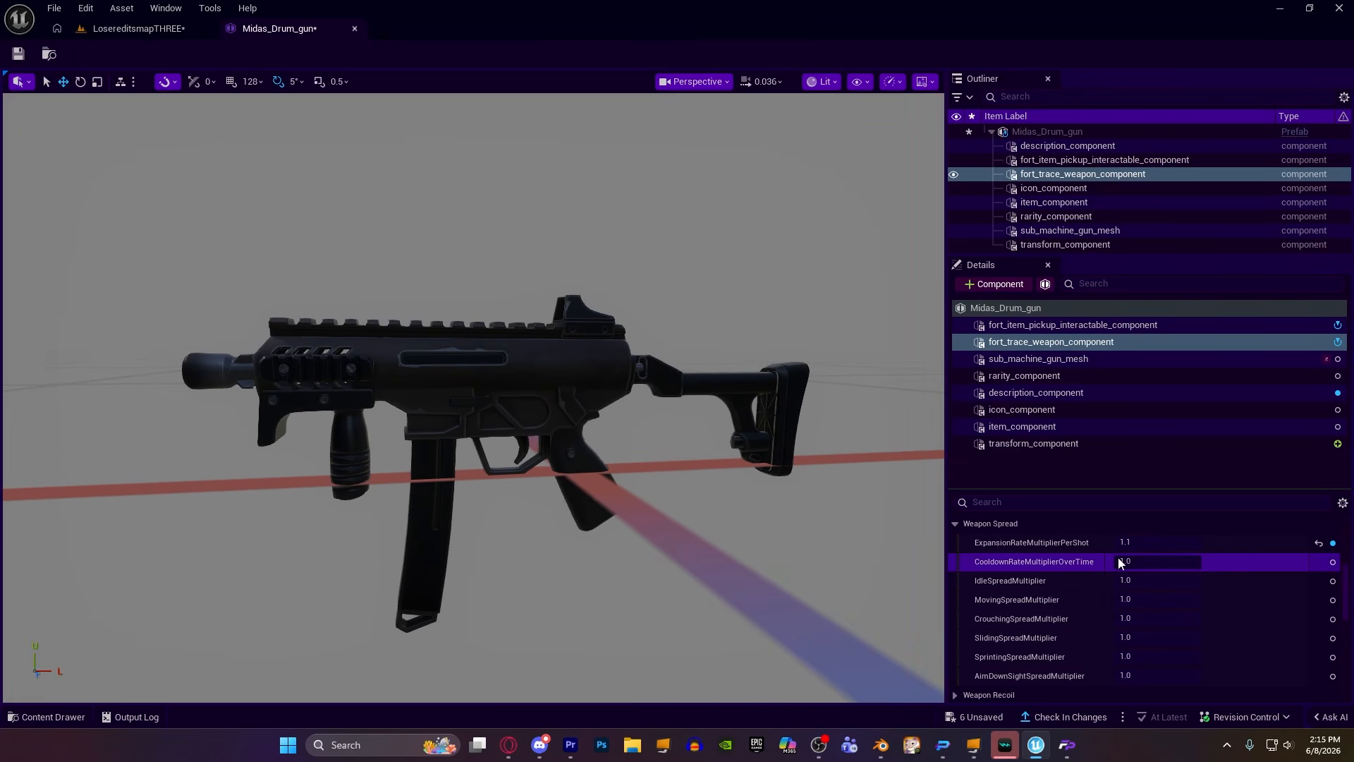
click(1156, 563)
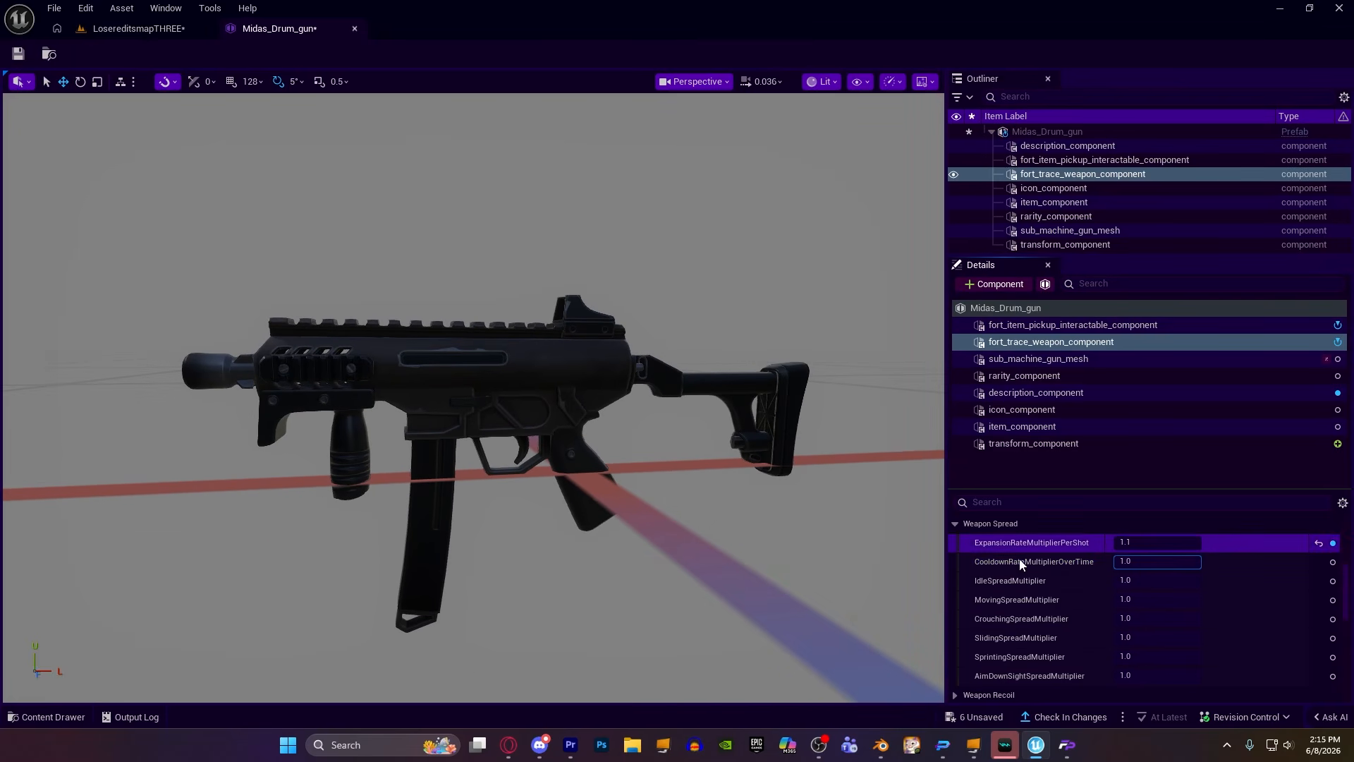
drag(1149, 565, 1113, 561)
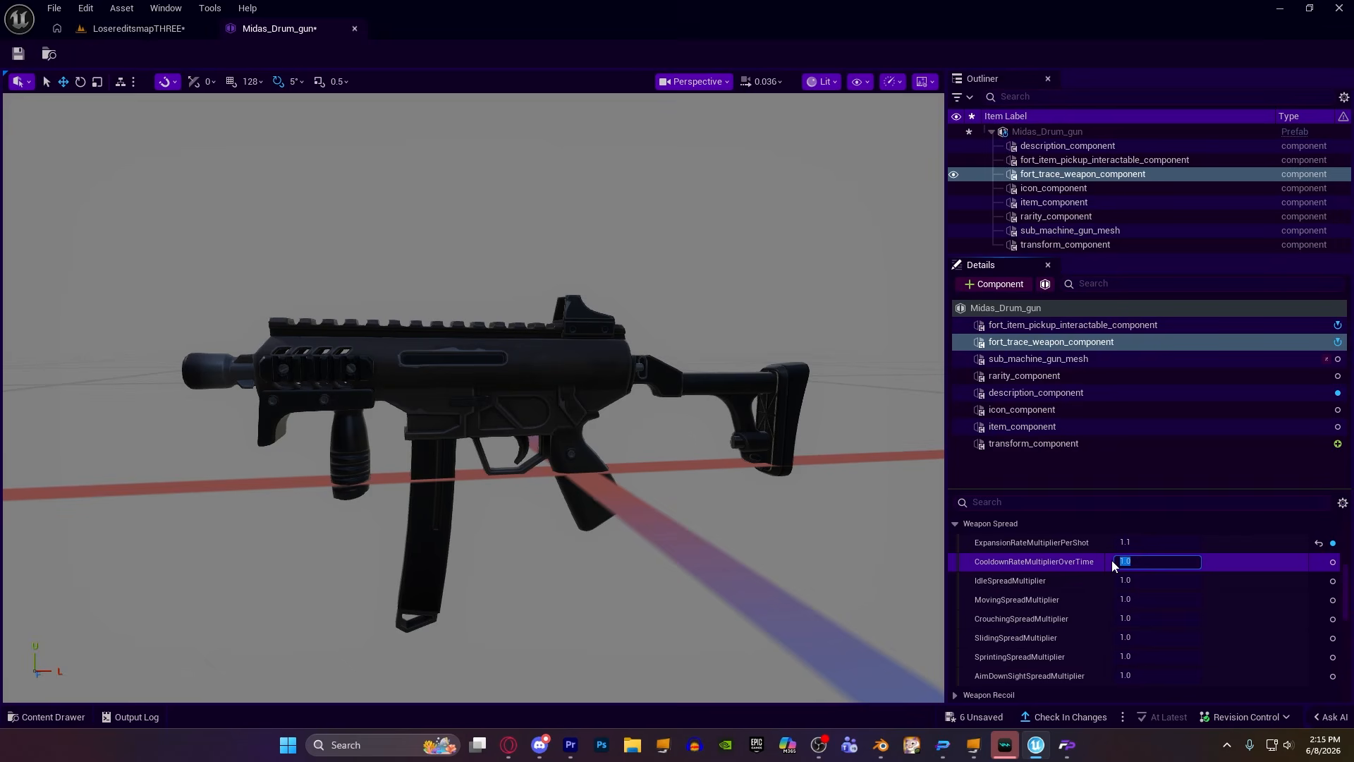
click(1029, 561)
Set the IdleSpreadMultiplier to 0.8 so shots spread less while the player stands still.
scroll(1043, 554, down, 1)
click(1127, 558)
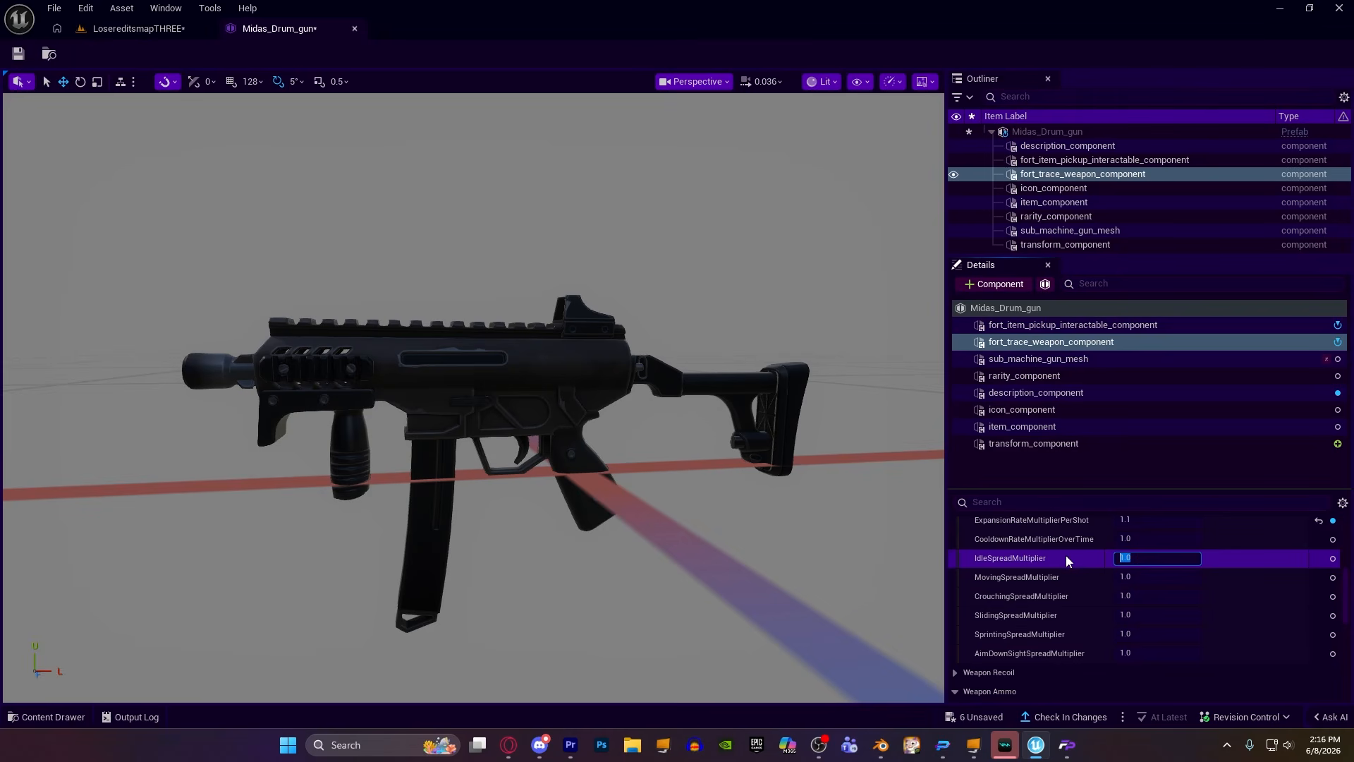
text(.8)
key(Return)
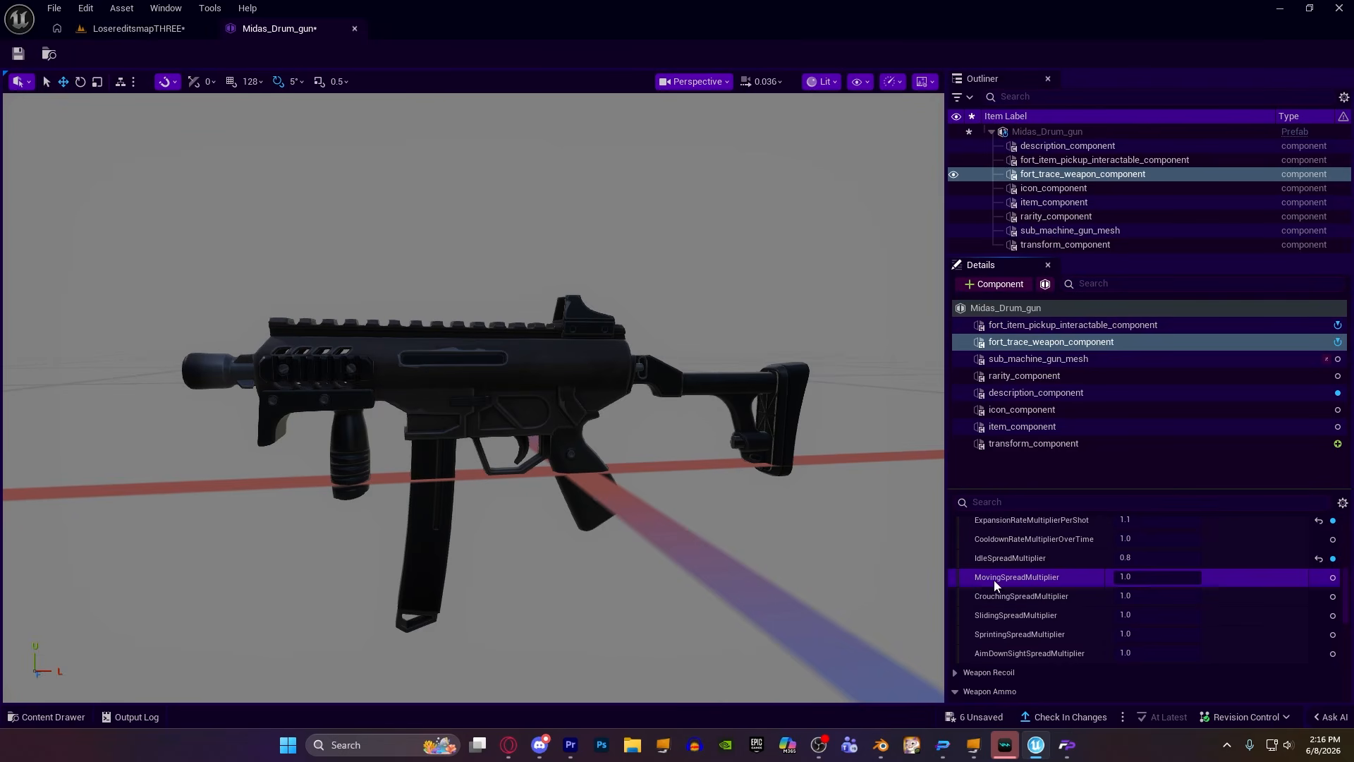
Try a MovingSpreadMultiplier of 1.3.
click(1118, 577)
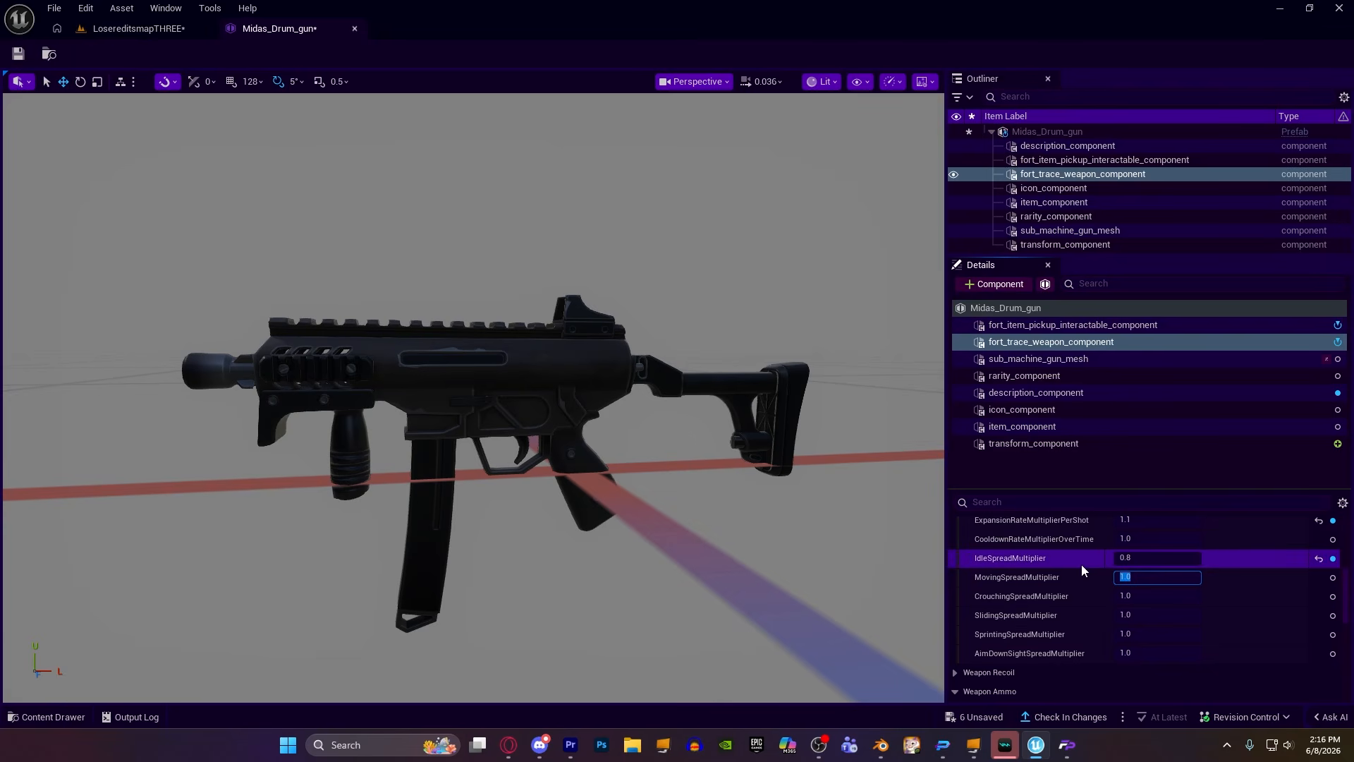
drag(1134, 577, 1126, 577)
text(3)
key(Return)
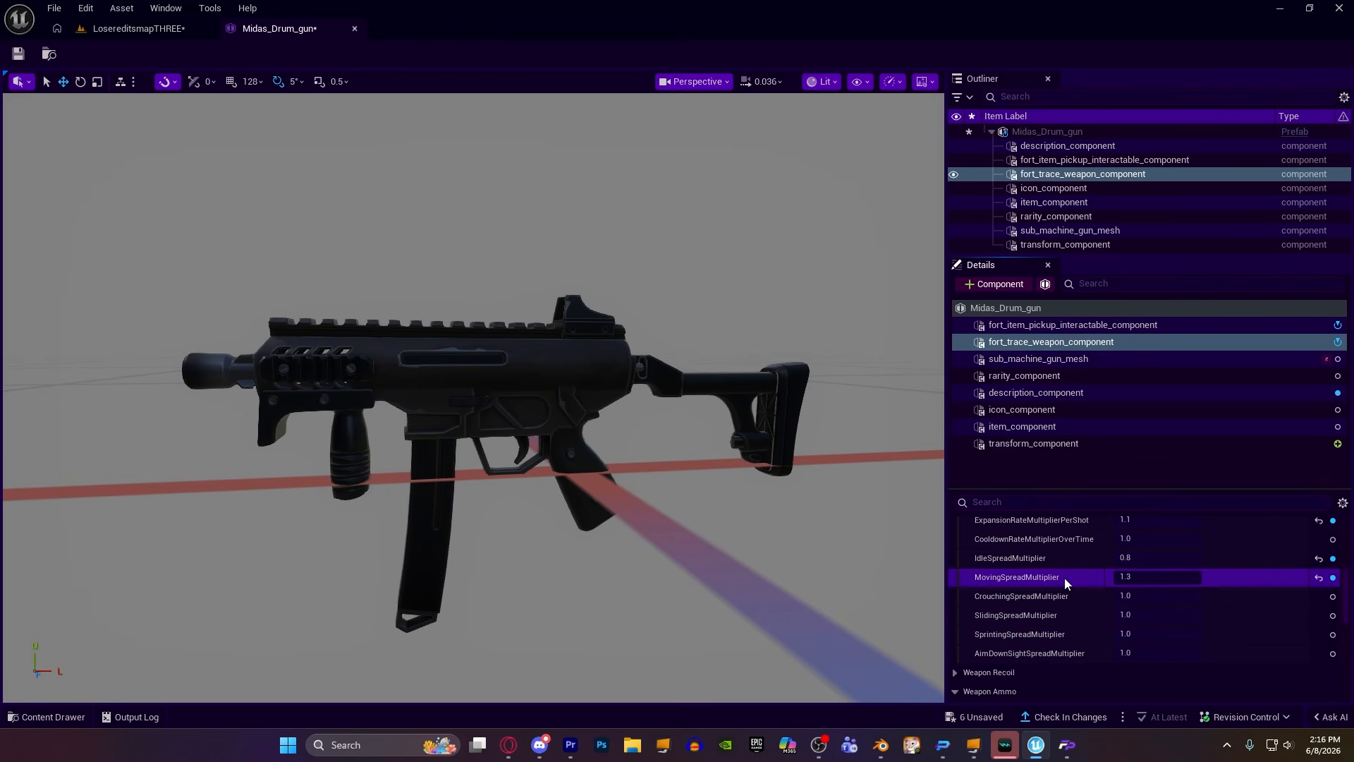
Set the MovingSpreadMultiplier to 1.2.
click(1138, 577)
drag(1135, 577, 1126, 578)
text(2)
key(Return)
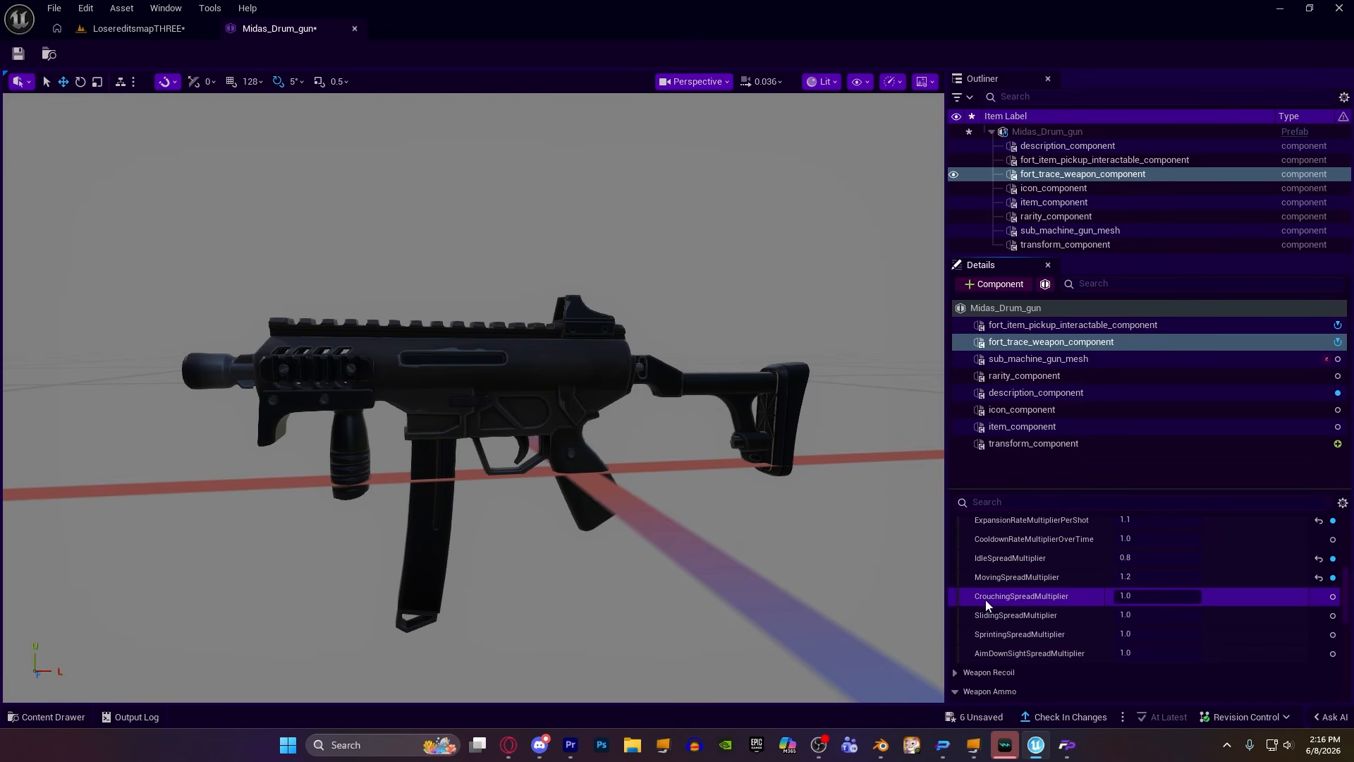
Set the CrouchingSpreadMultiplier to 0.9 and the SlidingSpreadMultiplier to 1.3.
click(1121, 596)
text(0.9)
key(Return)
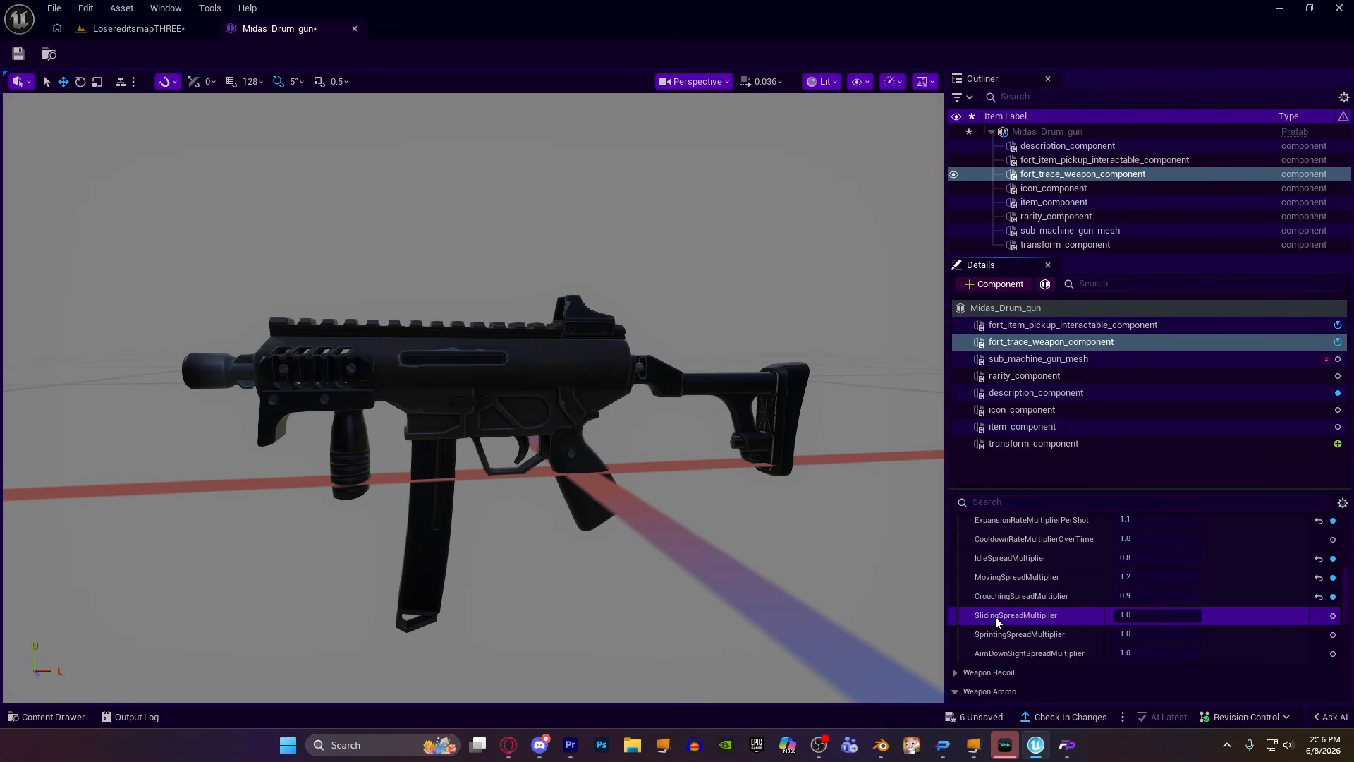
click(1121, 616)
text(1.3)
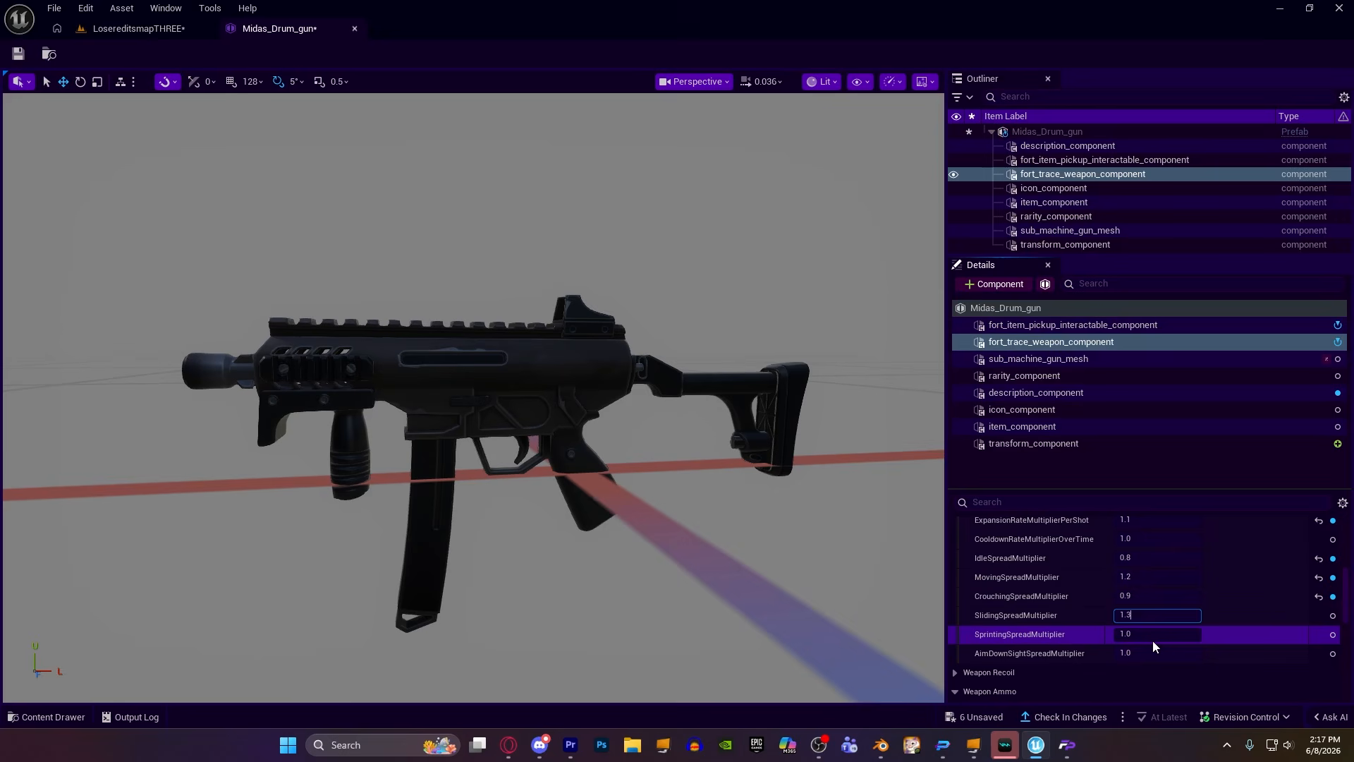
Set the SprintingSpreadMultiplier to 2 and the AimDownSightSpreadMultiplier to 0.7.
click(1156, 633)
text(2)
key(Return)
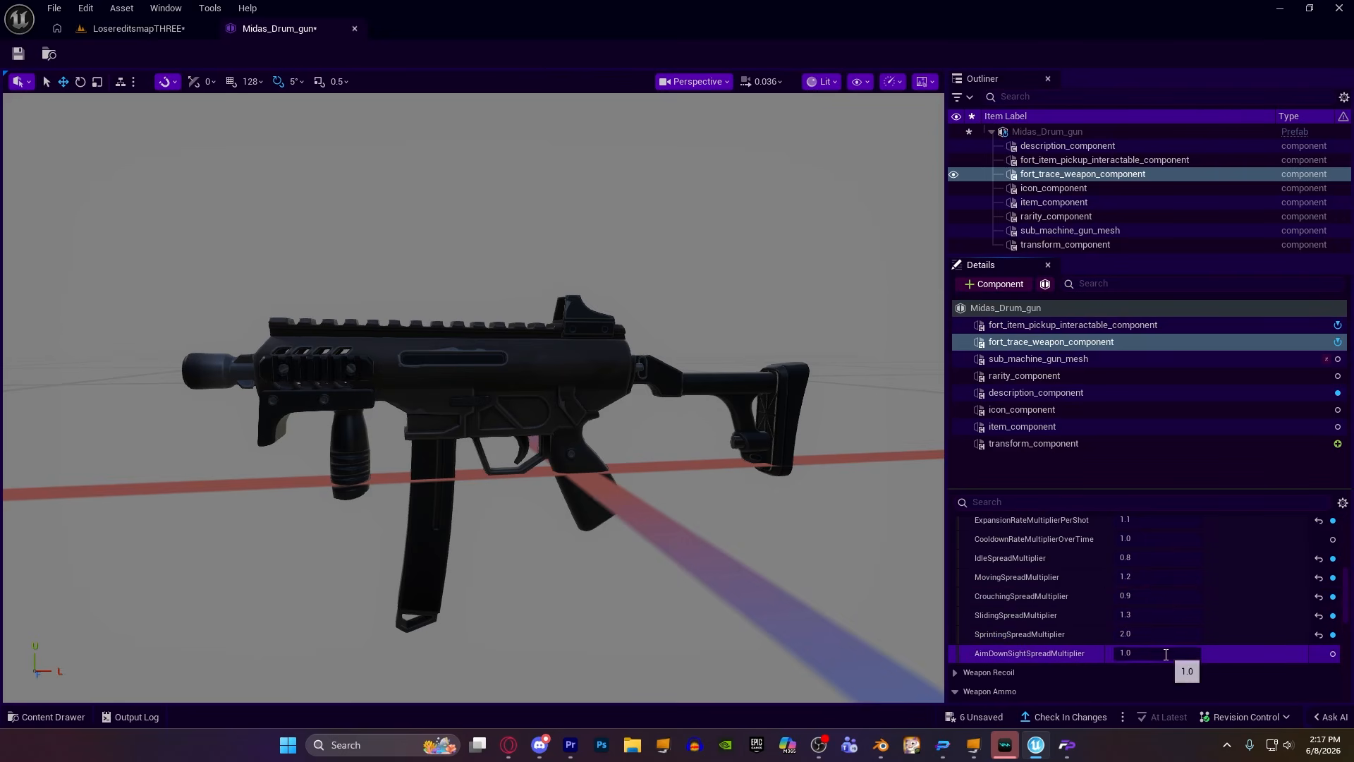
click(1165, 655)
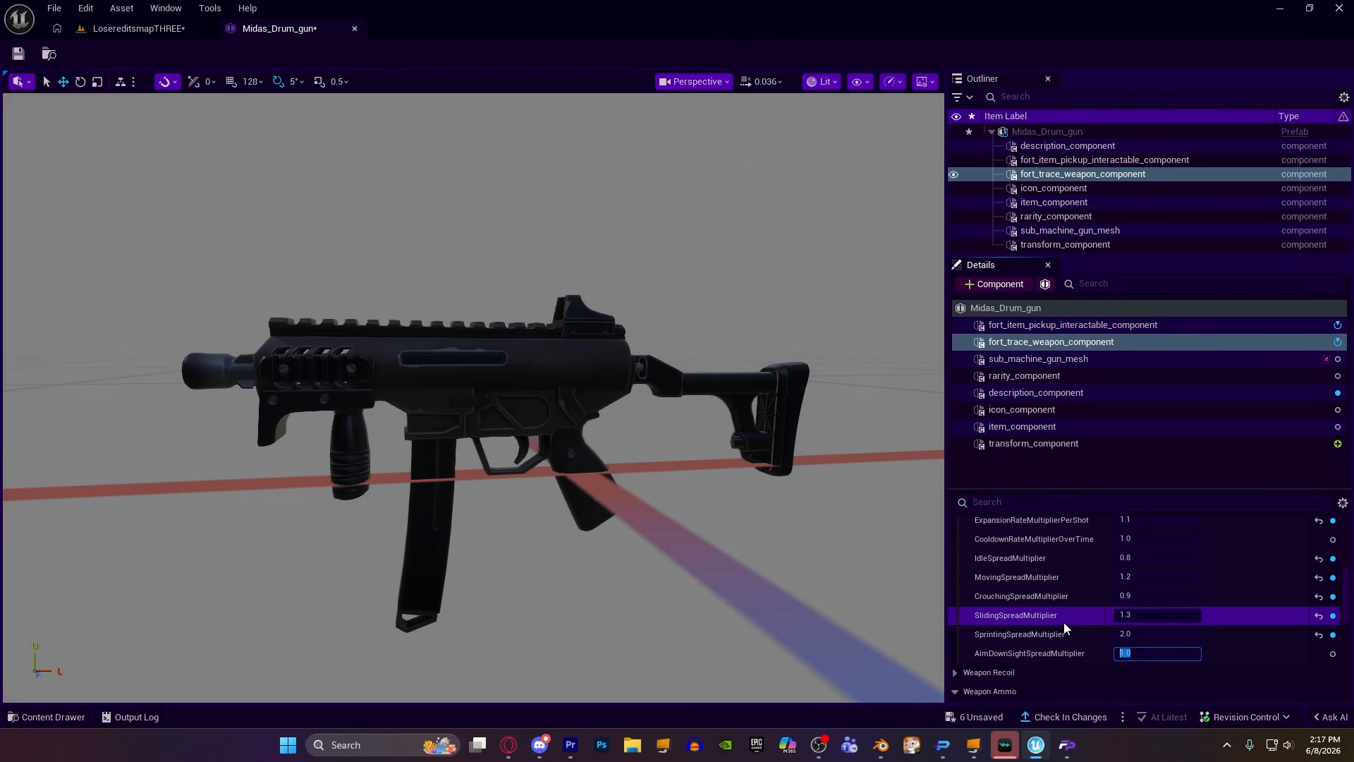
key(BackSpace)
text(.7)
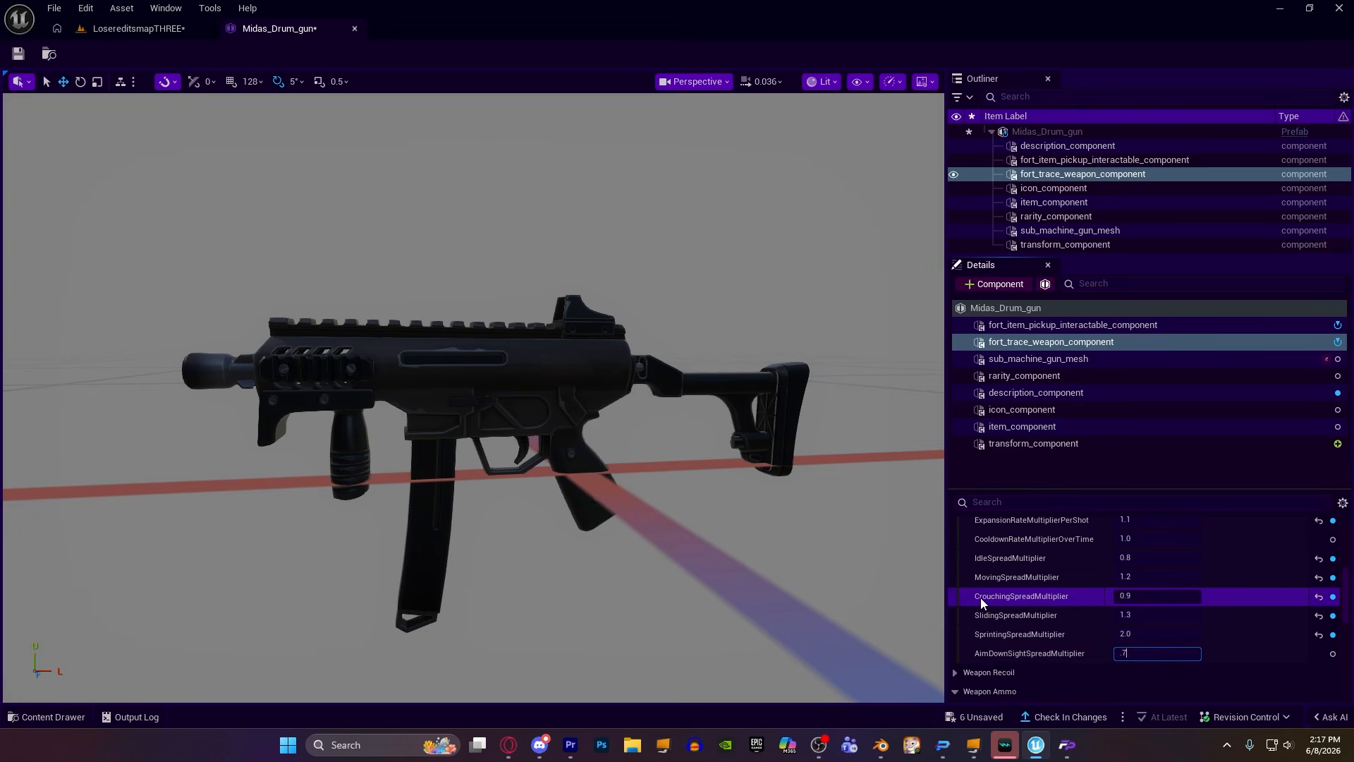
click(887, 603)
Reselect the fort_trace_weapon_component and go to its Weapon Recoil and Weapon Ammo settings.
click(1104, 160)
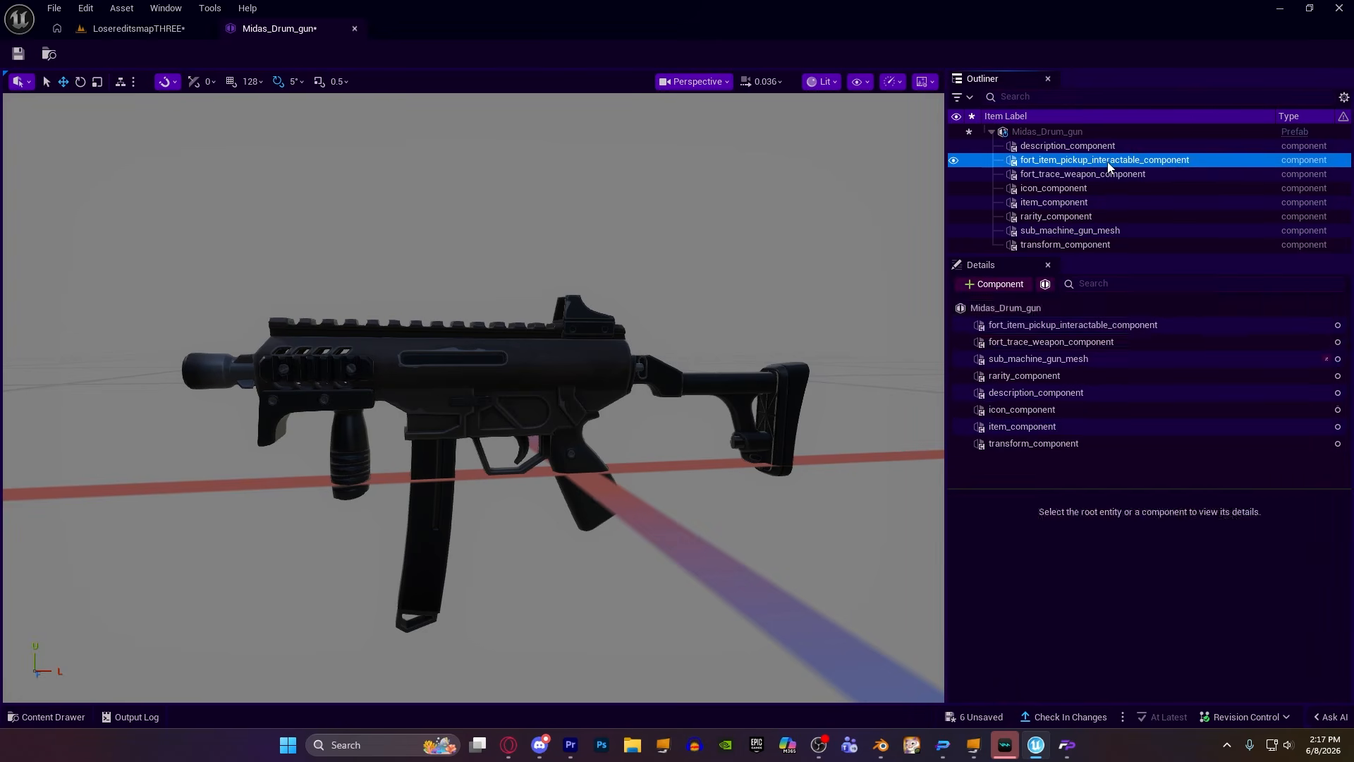
click(1105, 174)
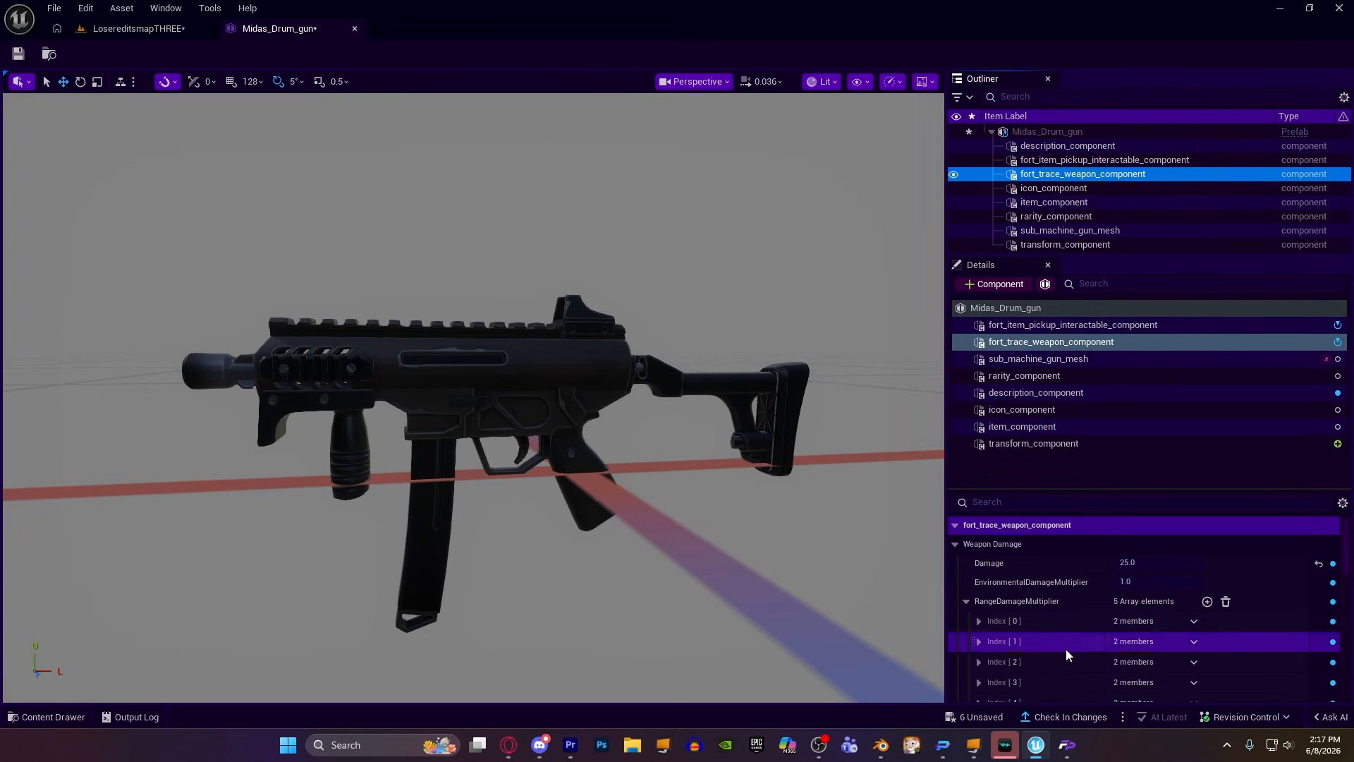
scroll(1061, 638, down, 5)
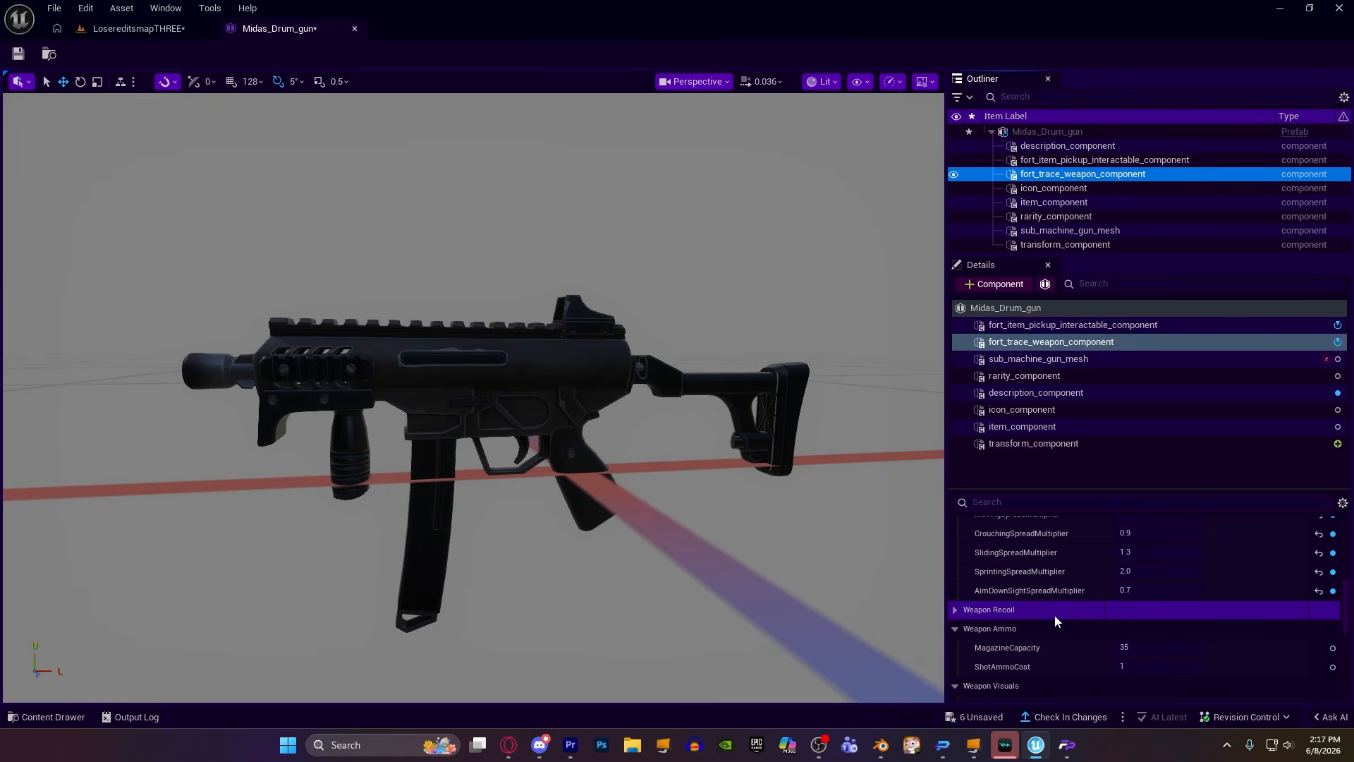
Set the IdleSpreadMultiplier to 1 in the Weapon Spread settings.
scroll(1055, 614, up, 4)
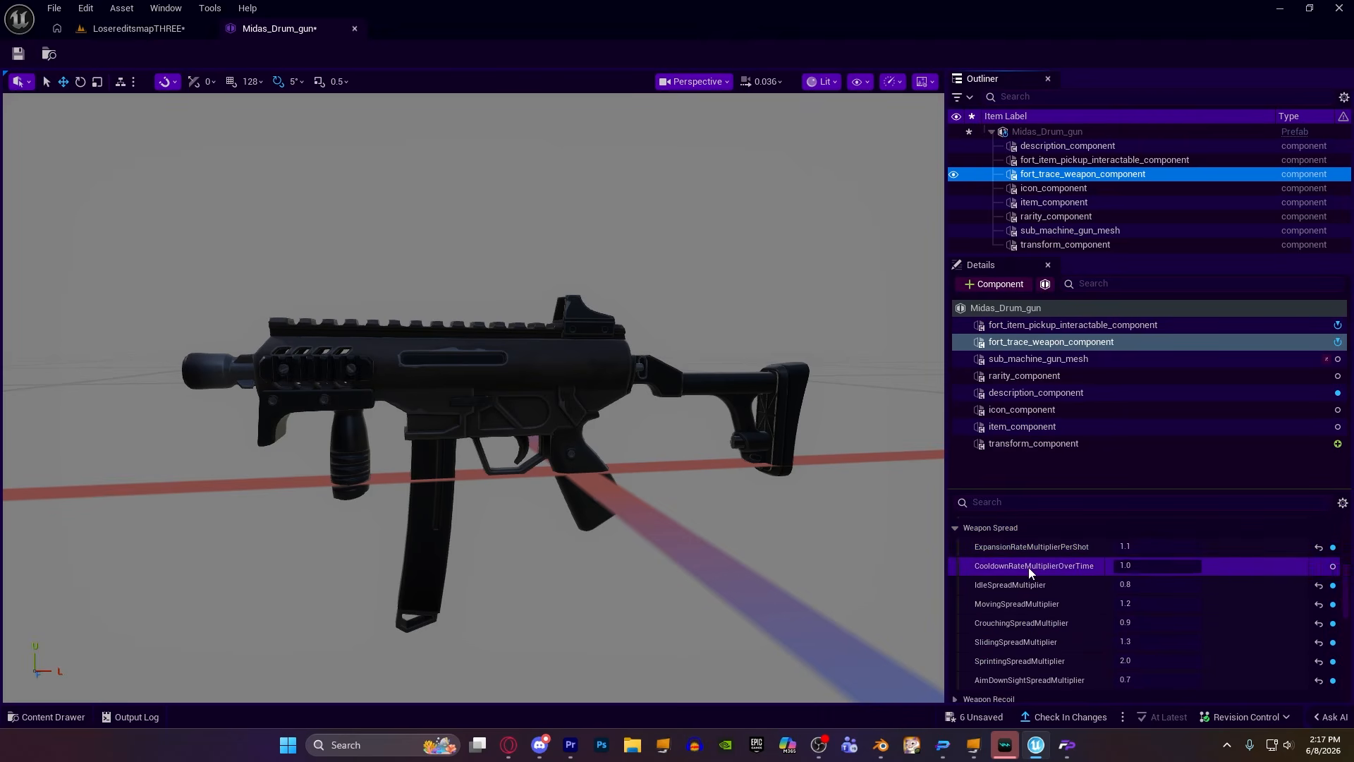
click(1119, 585)
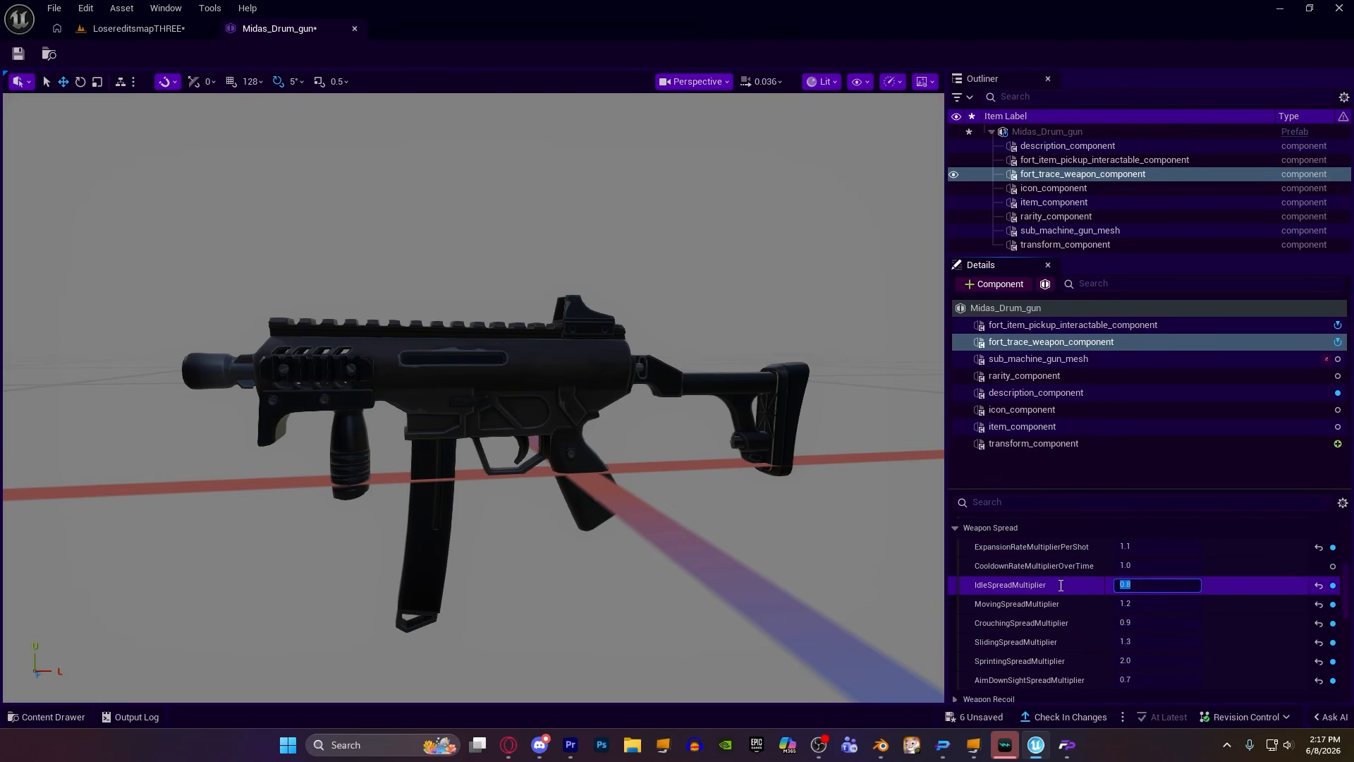
text(1)
key(Return)
scroll(1086, 593, down, 1)
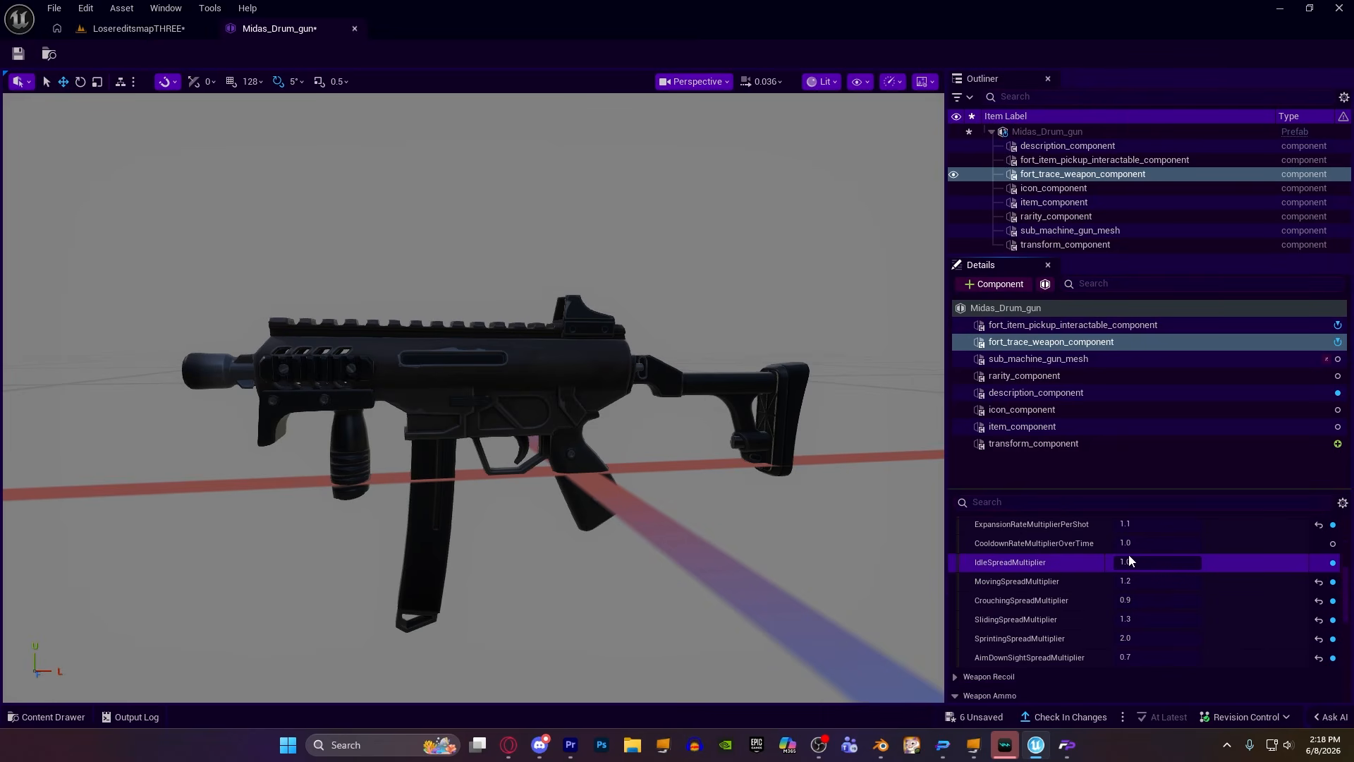
Set the IdleSpreadMultiplier to 1.2.
click(1126, 562)
text(2)
click(1071, 566)
Expand the Weapon Recoil settings and set the RecoilMultiplier to 1.2.
scroll(1039, 561, down, 2)
click(955, 631)
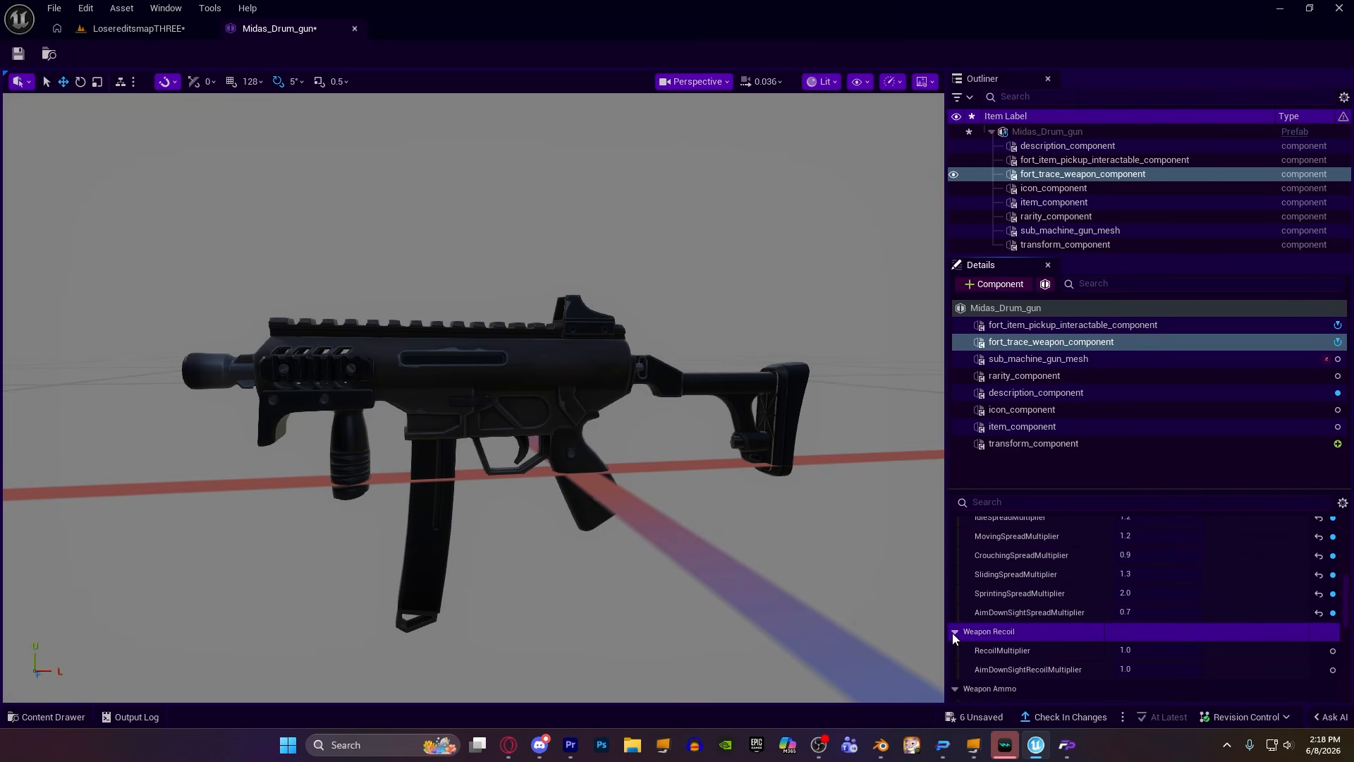
scroll(1118, 571, down, 2)
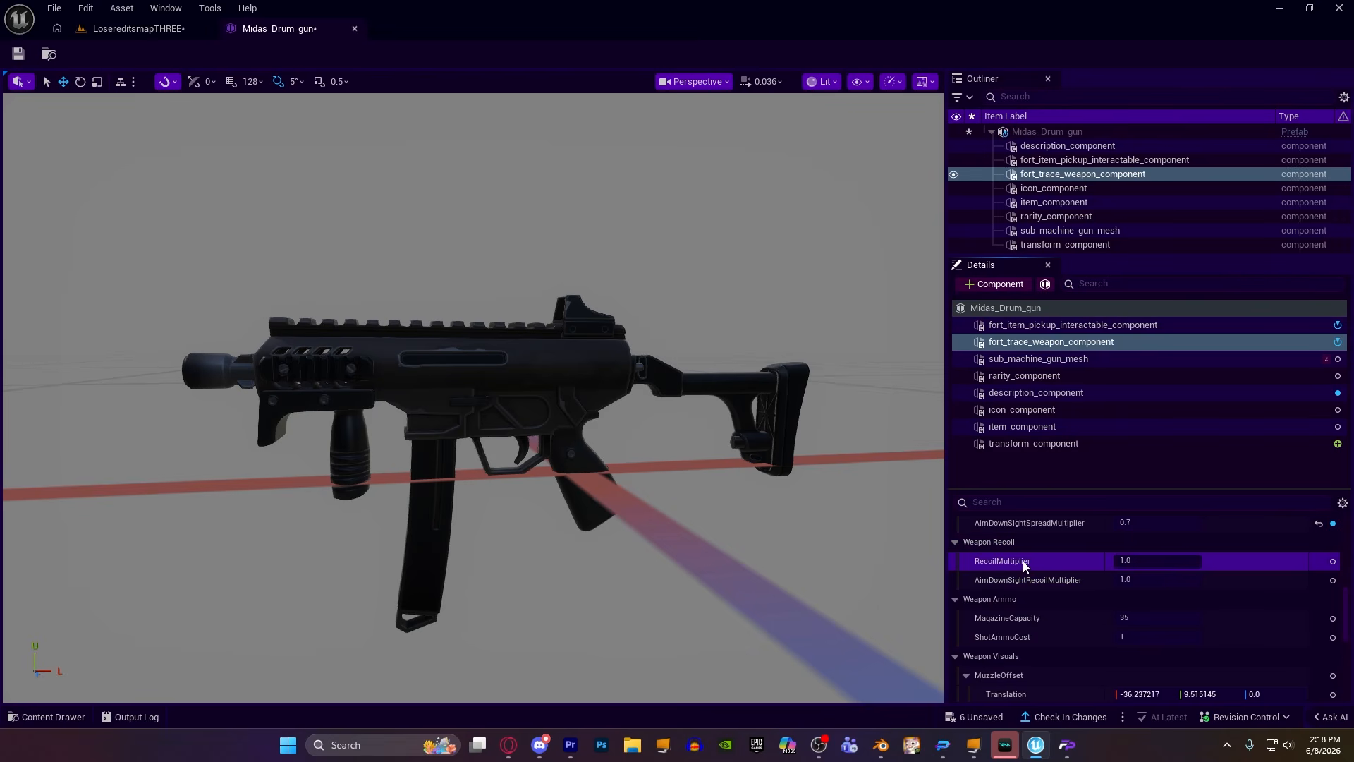
click(1134, 560)
text(2)
Set the AimDownSightRecoilMultiplier to 0.8.
click(1131, 579)
text(2)
key(Return)
click(1137, 580)
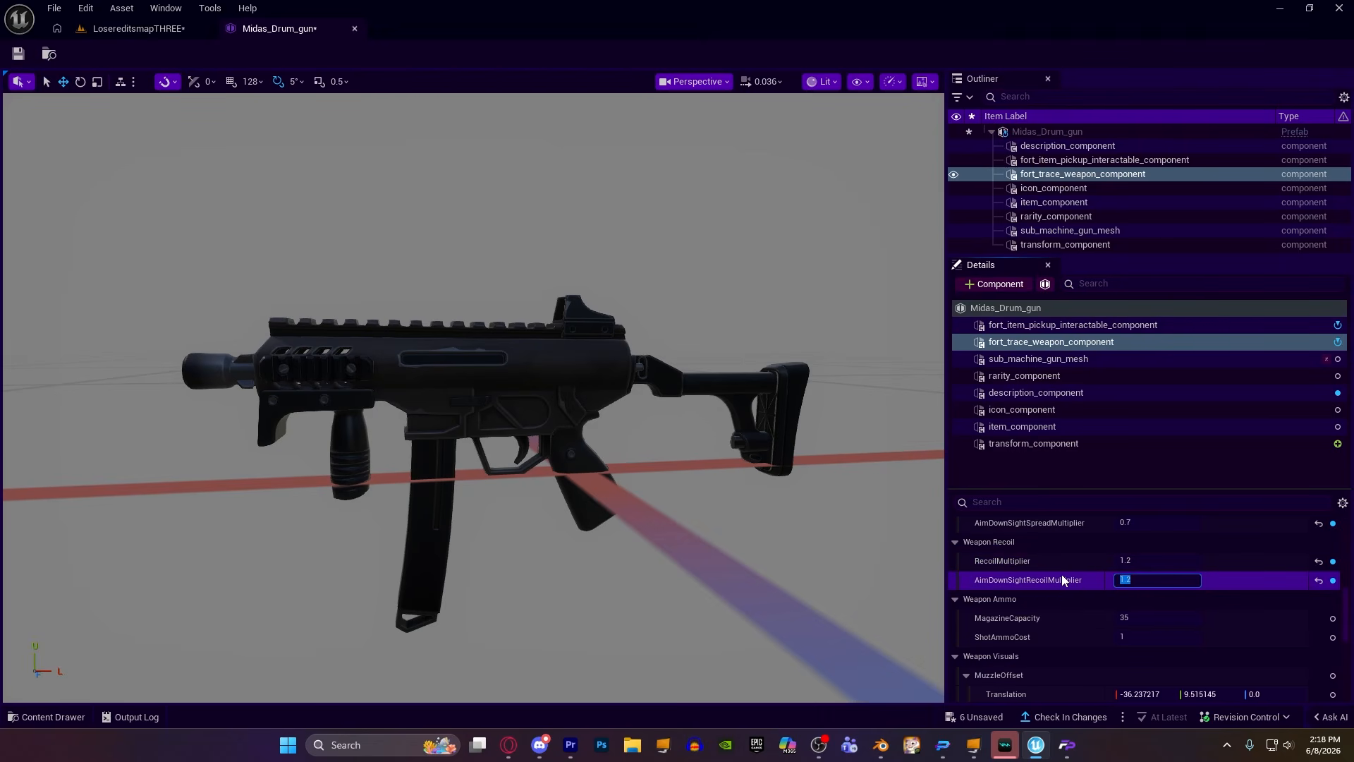
text(0.8)
key(Return)
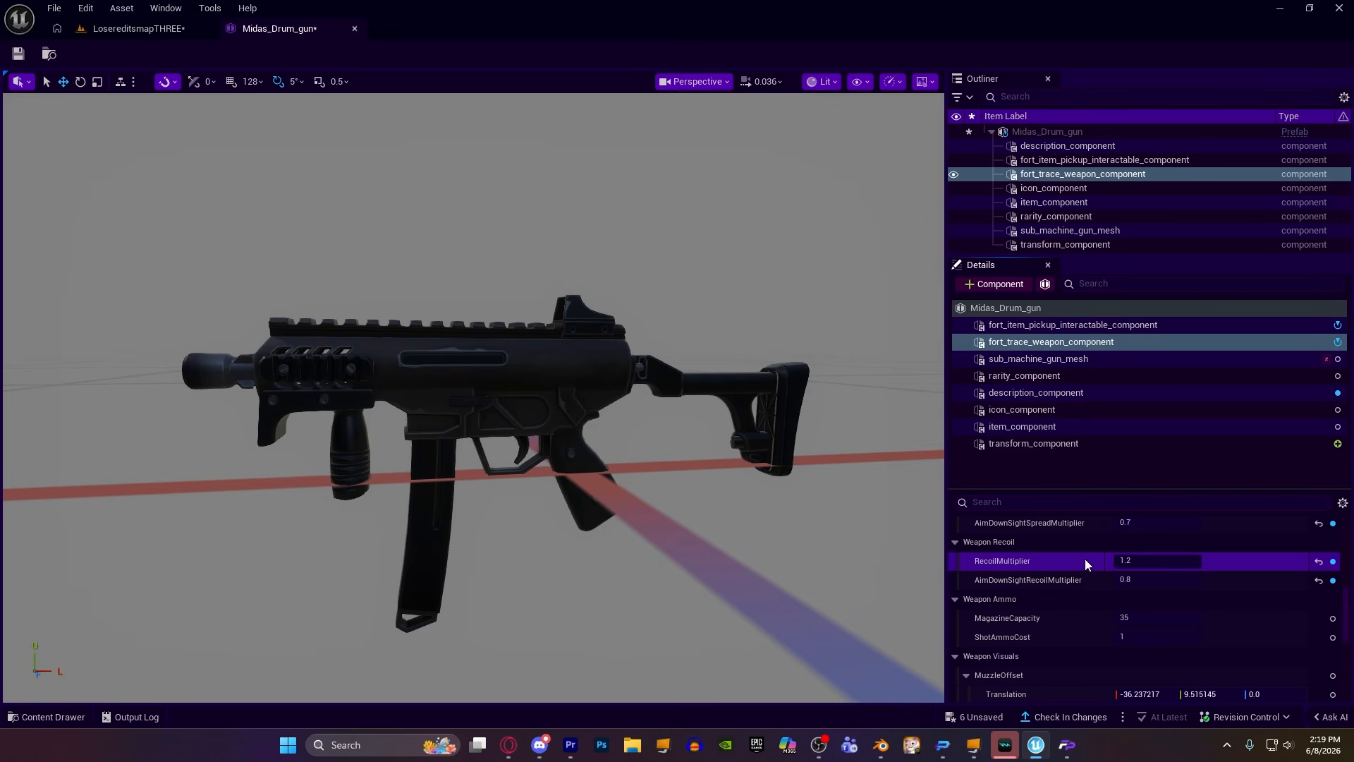
Set the MagazineCapacity to 40 in the Weapon Ammo settings.
scroll(643, 404, up, 5)
scroll(635, 403, down, 10)
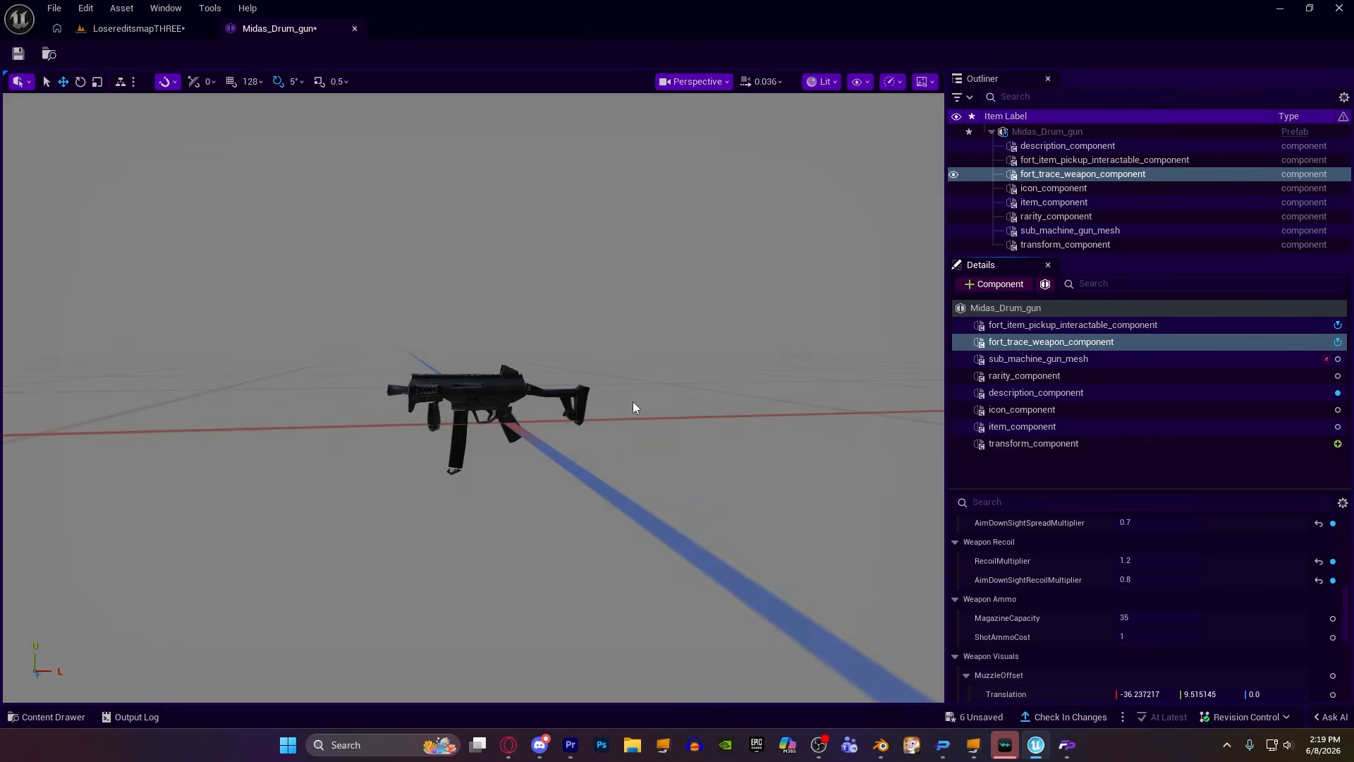
scroll(633, 400, up, 3)
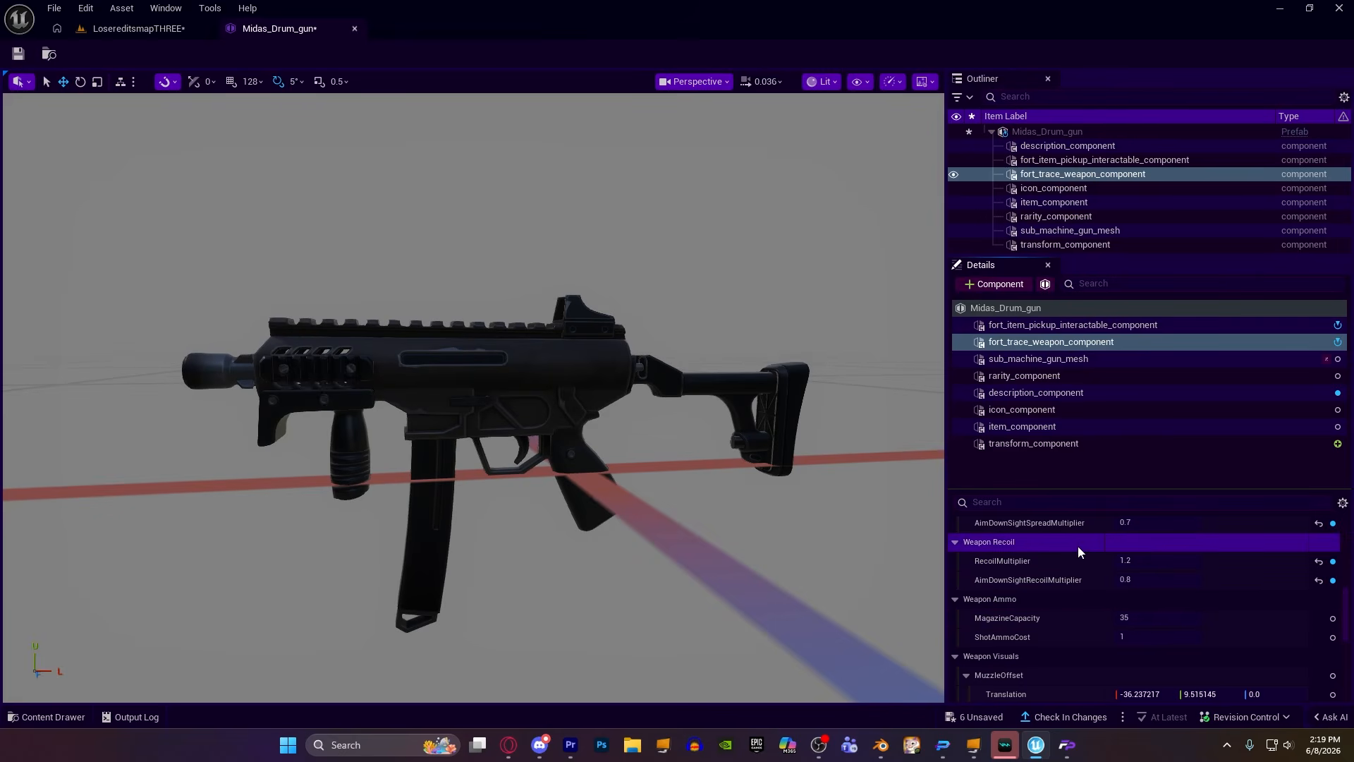
scroll(1056, 600, down, 1)
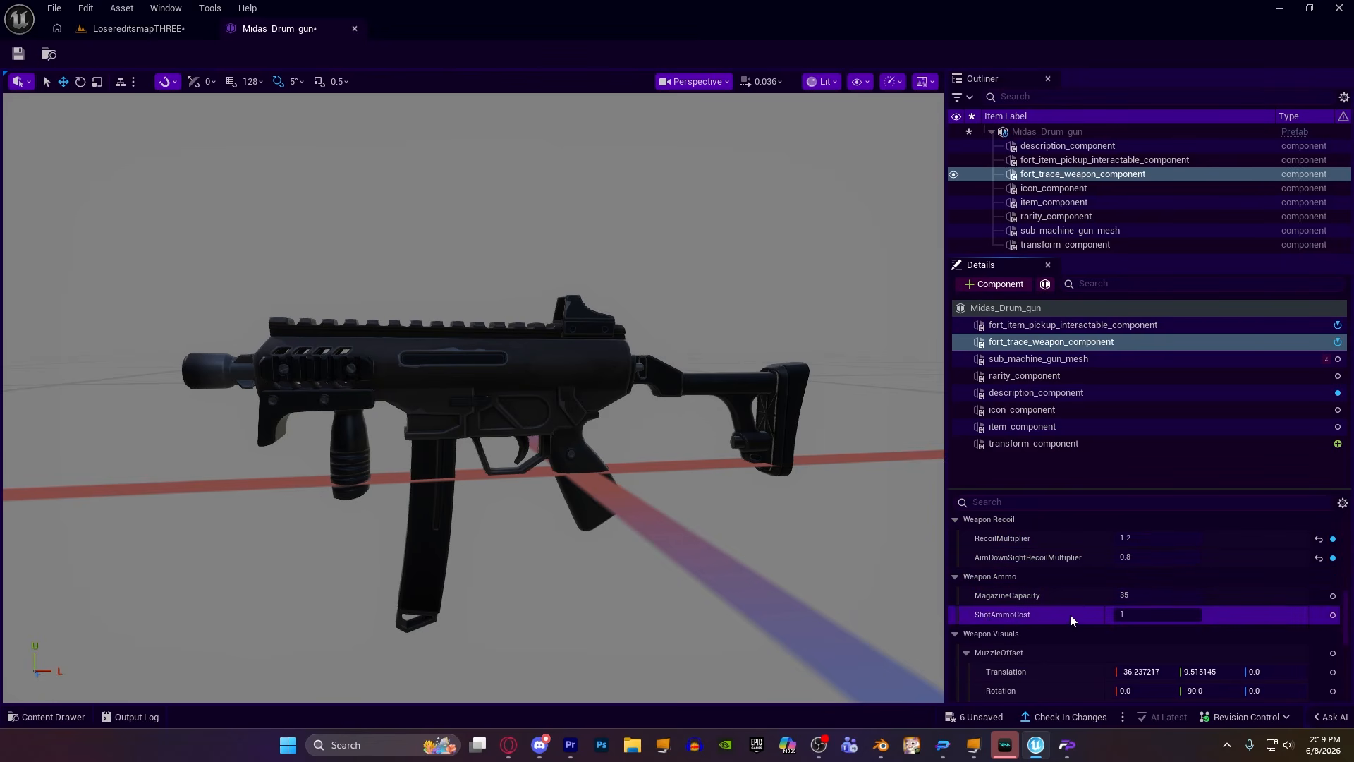
click(1143, 596)
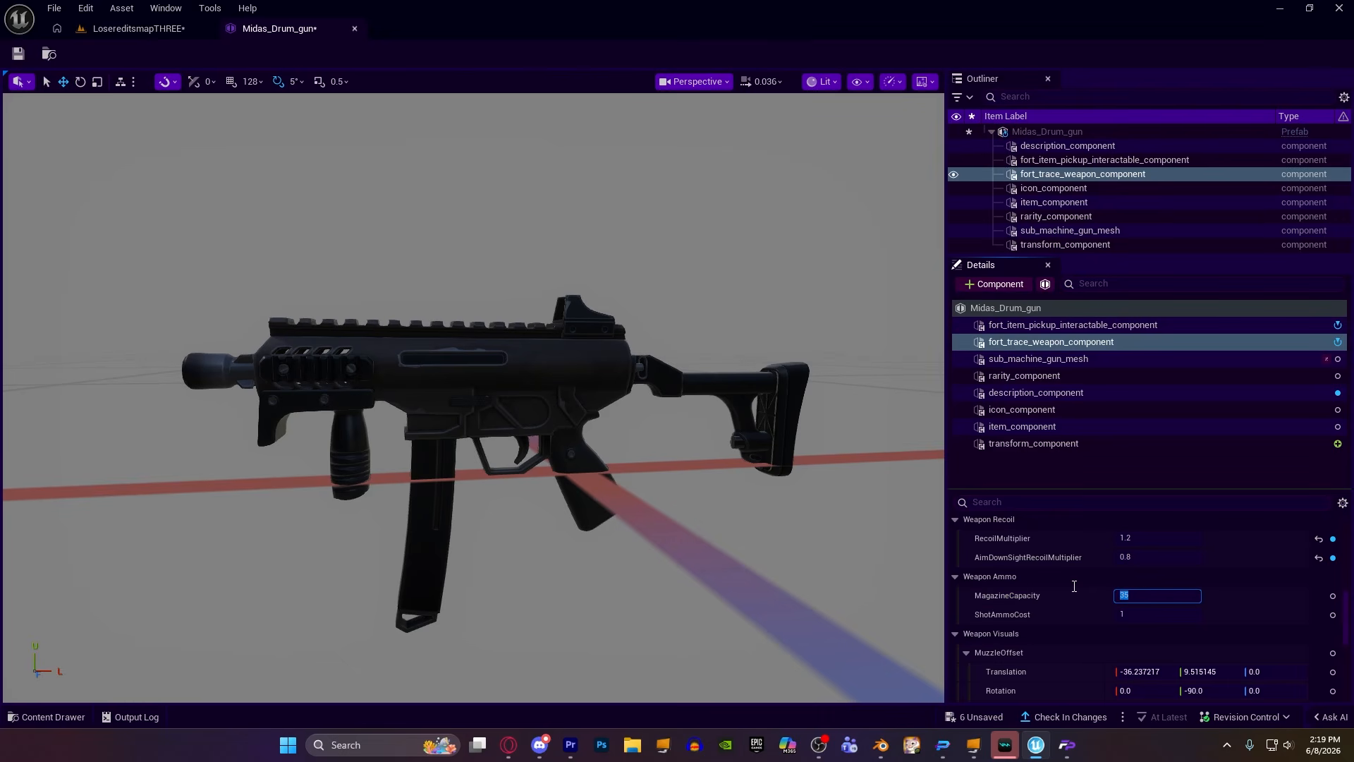
text(40)
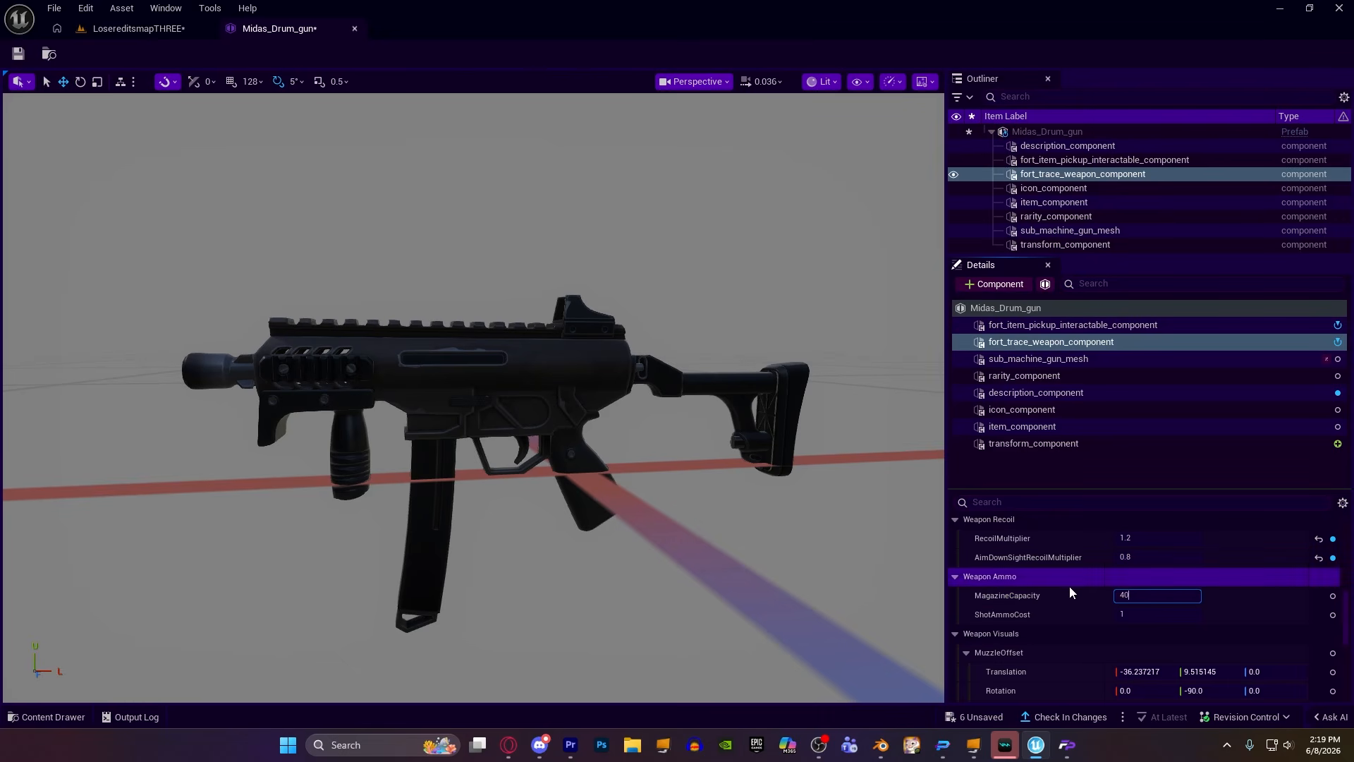
key(Return)
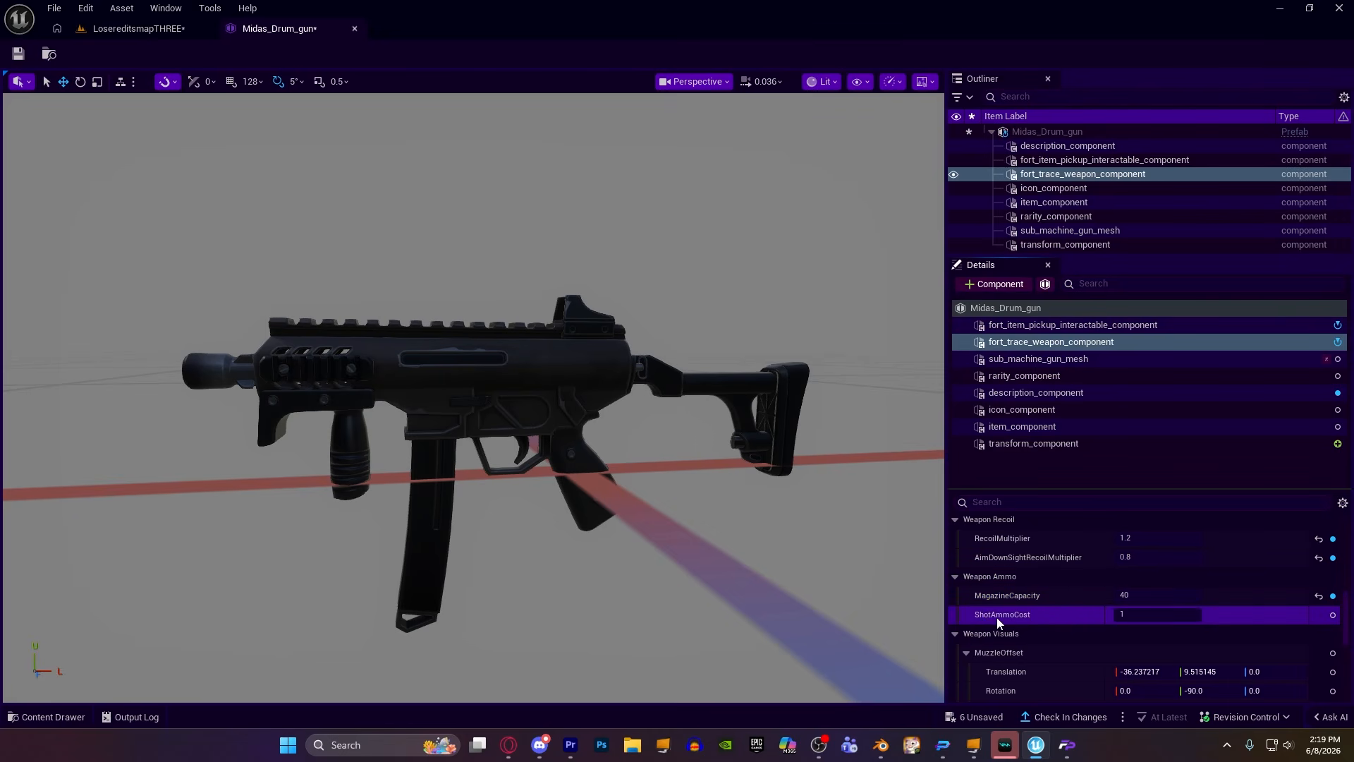
Try a ShotAmmoCost of 5 and return it to 1.
click(1131, 619)
double_click(1119, 619)
click(1098, 619)
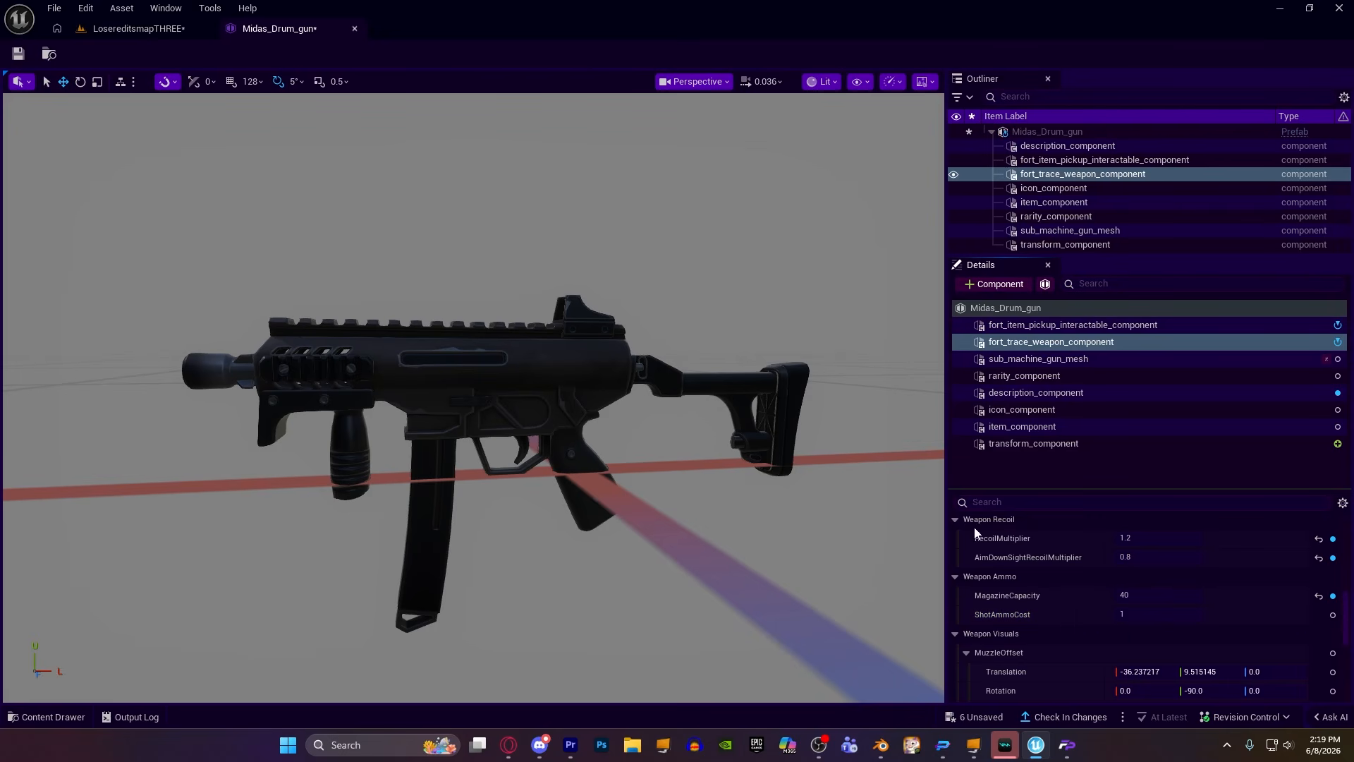
click(1190, 612)
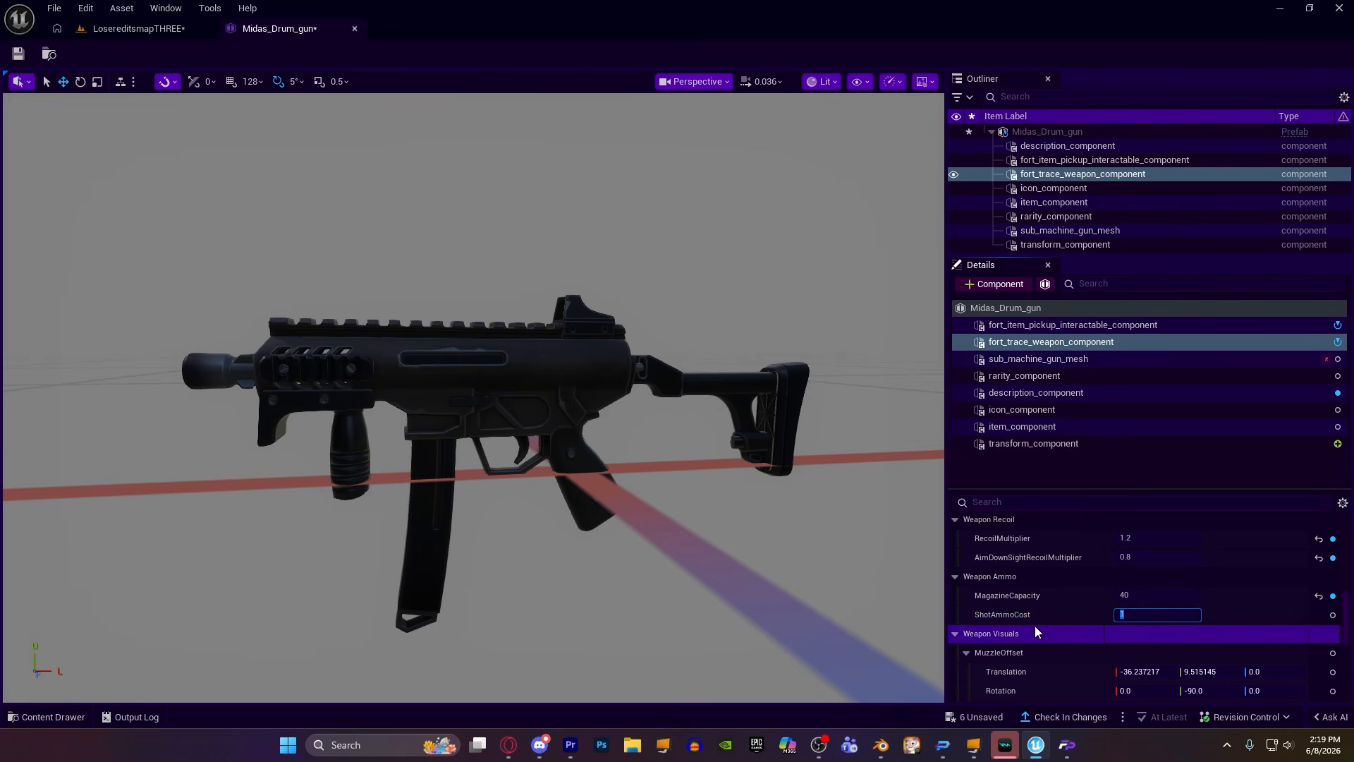
text(5)
key(Return)
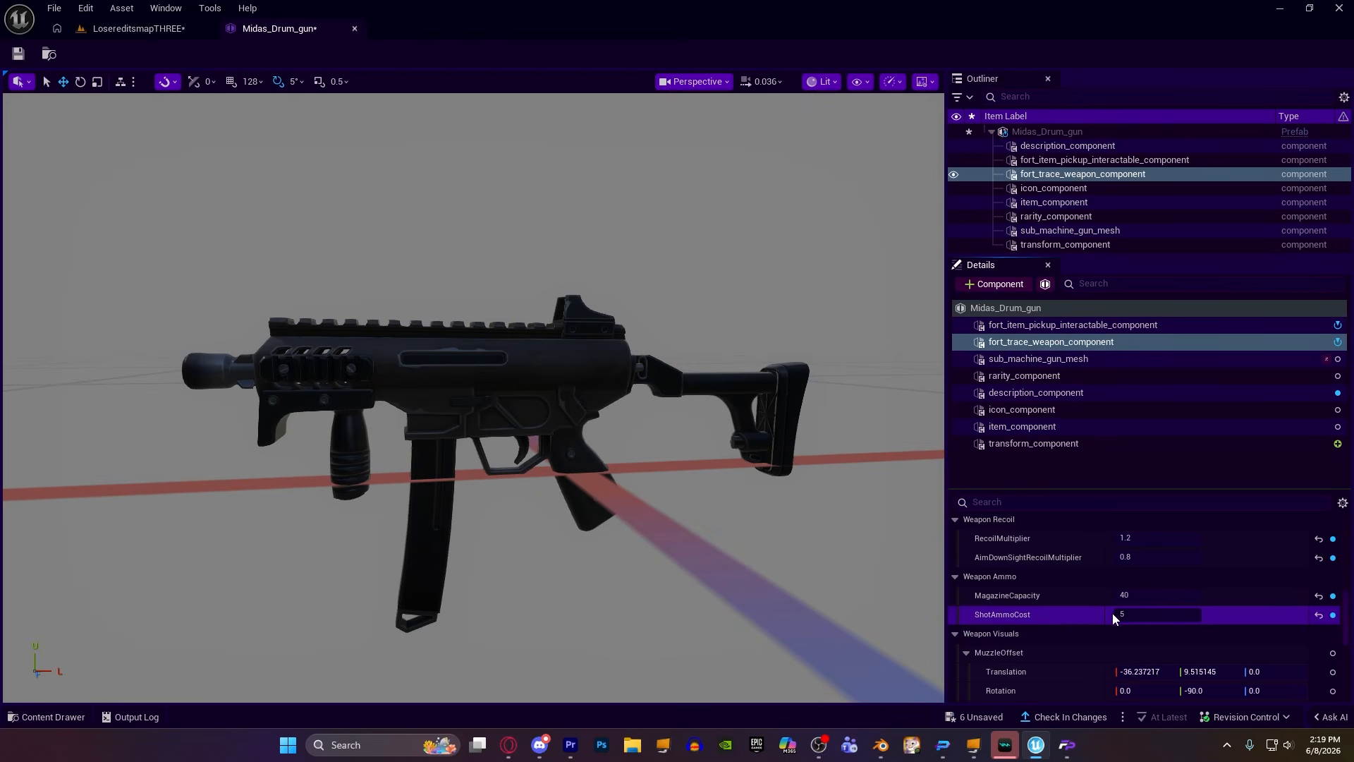
click(1124, 618)
text(1)
key(Return)
Set the ShotAmmoCost to 0.
scroll(1063, 610, down, 1)
click(1136, 594)
text(0)
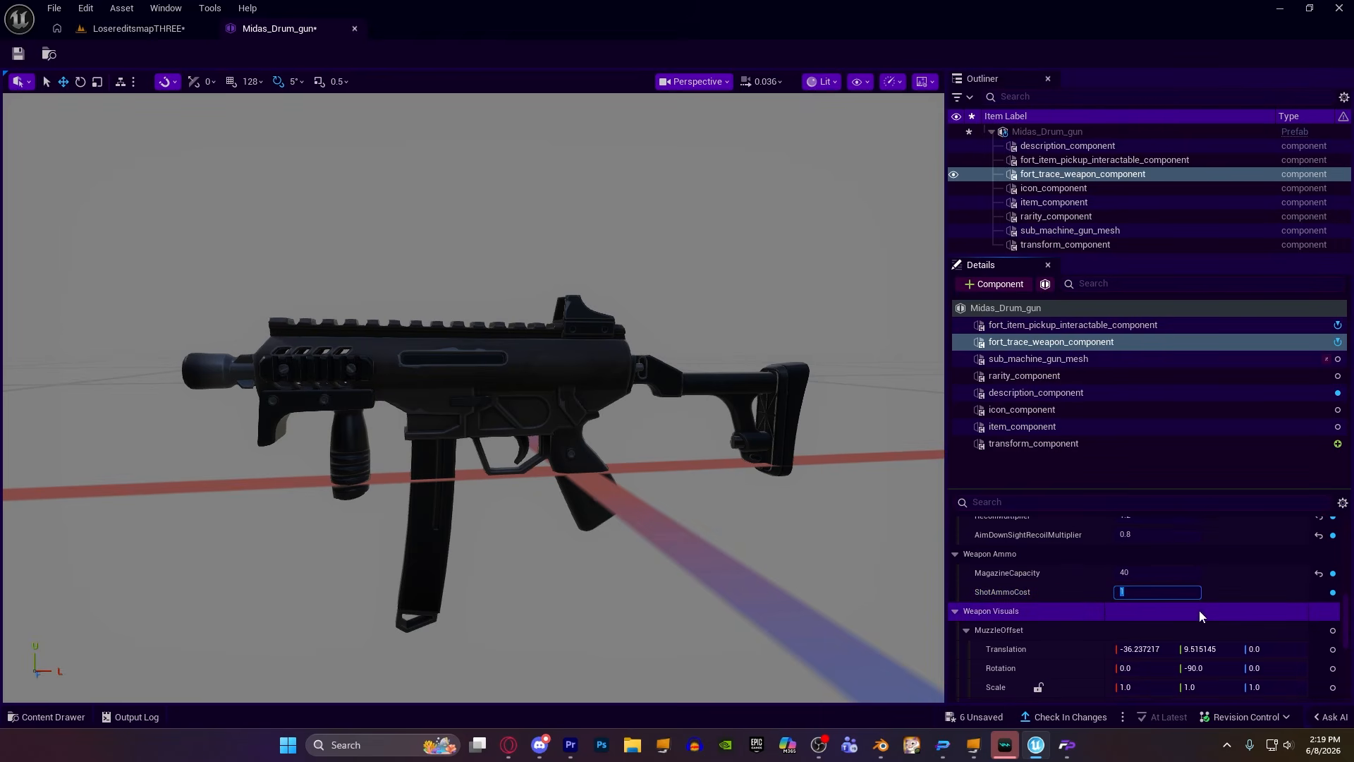
key(Return)
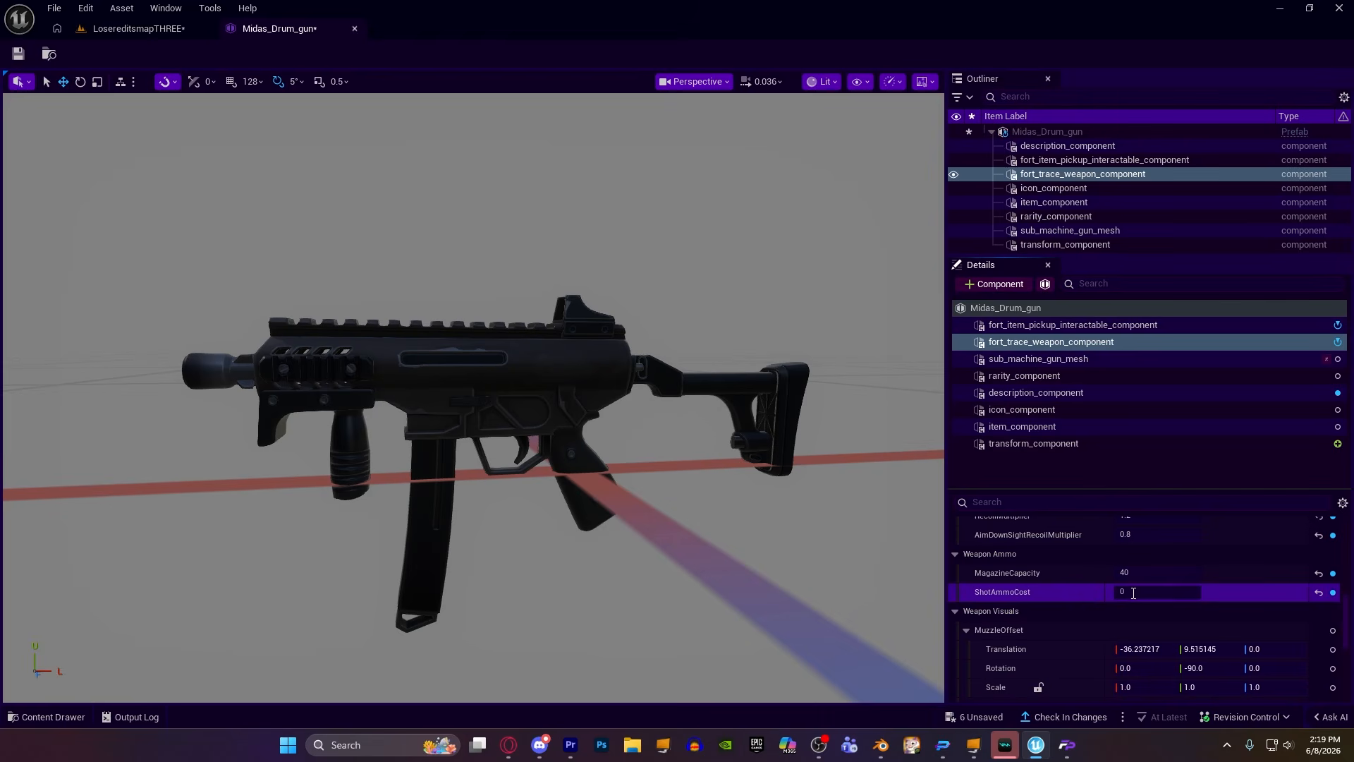
Try to set the ShotAmmoCost to -1.
click(1135, 591)
text(-1)
key(Return)
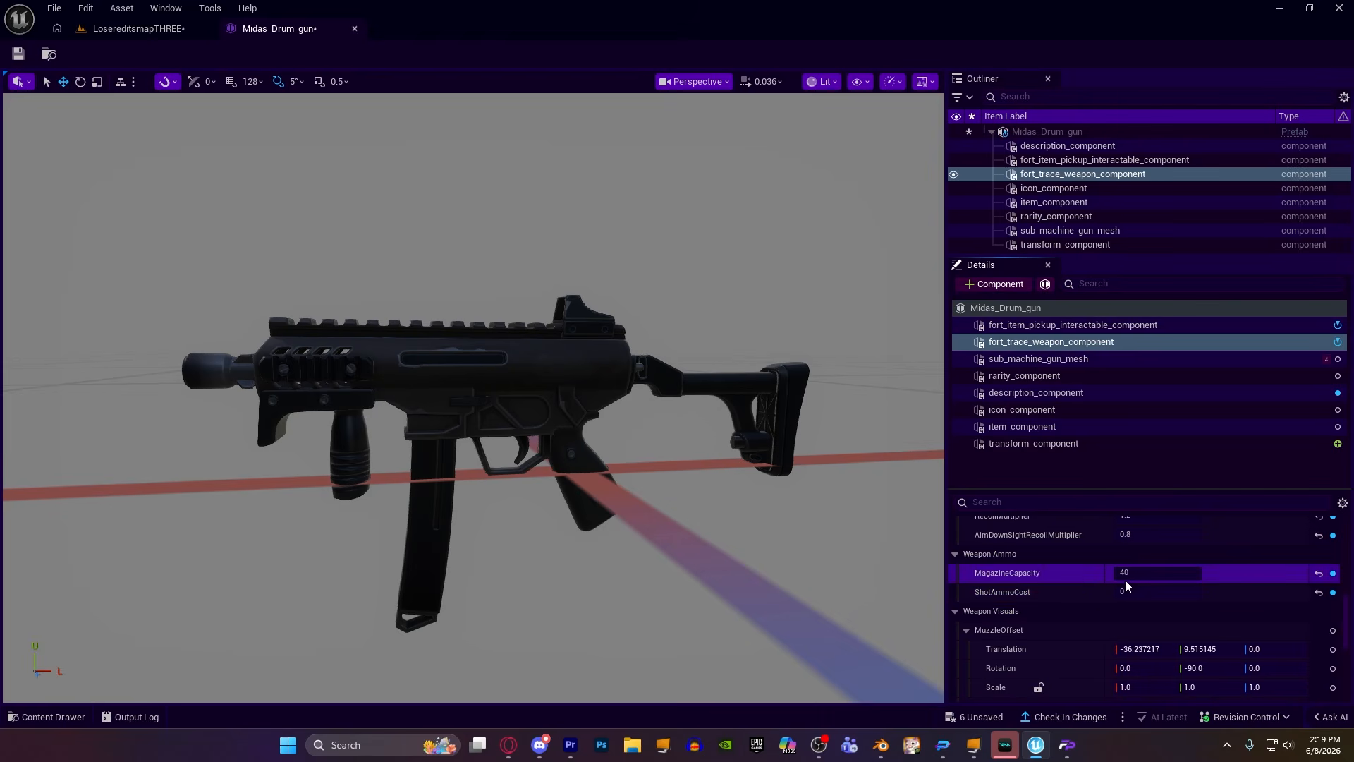
Try a RecoilMultiplier of 0 and restore its earlier value.
scroll(1126, 582, up, 2)
click(1140, 562)
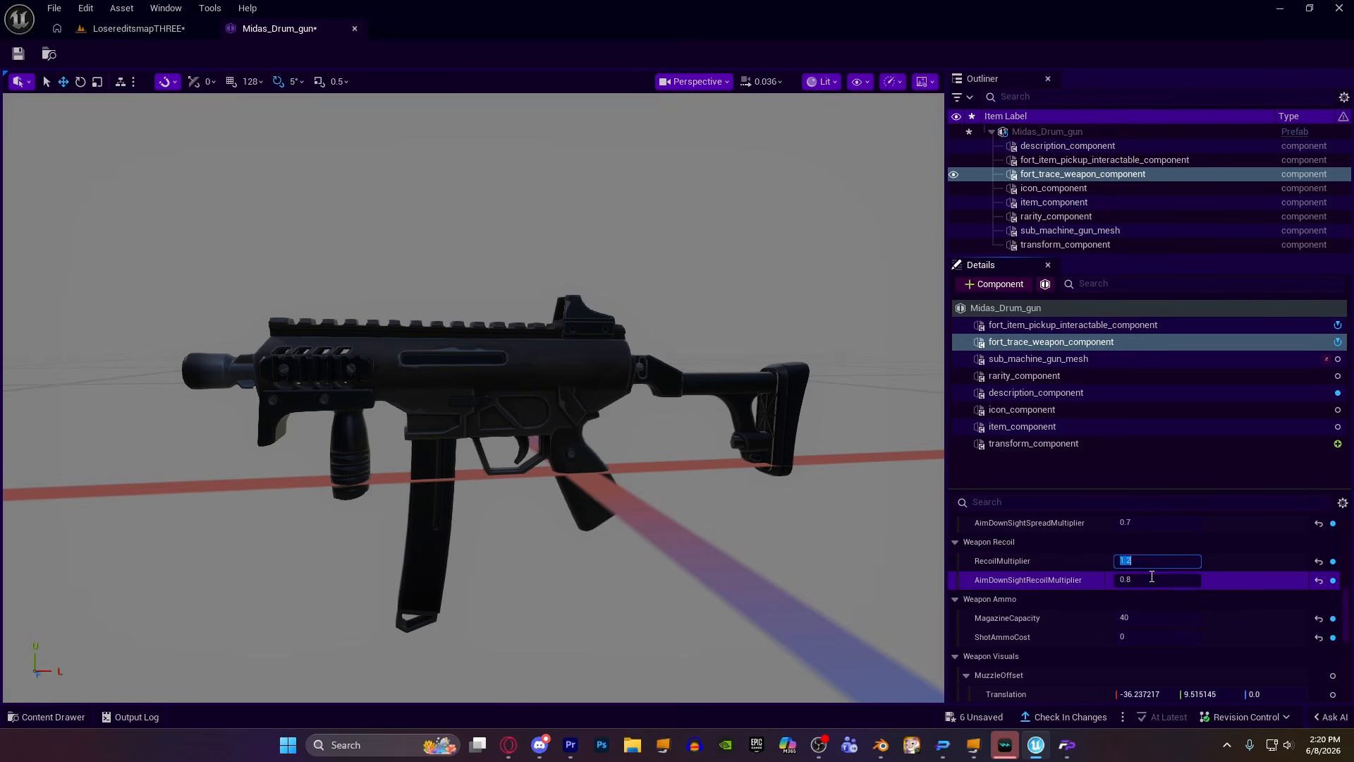
text(0)
key(Return)
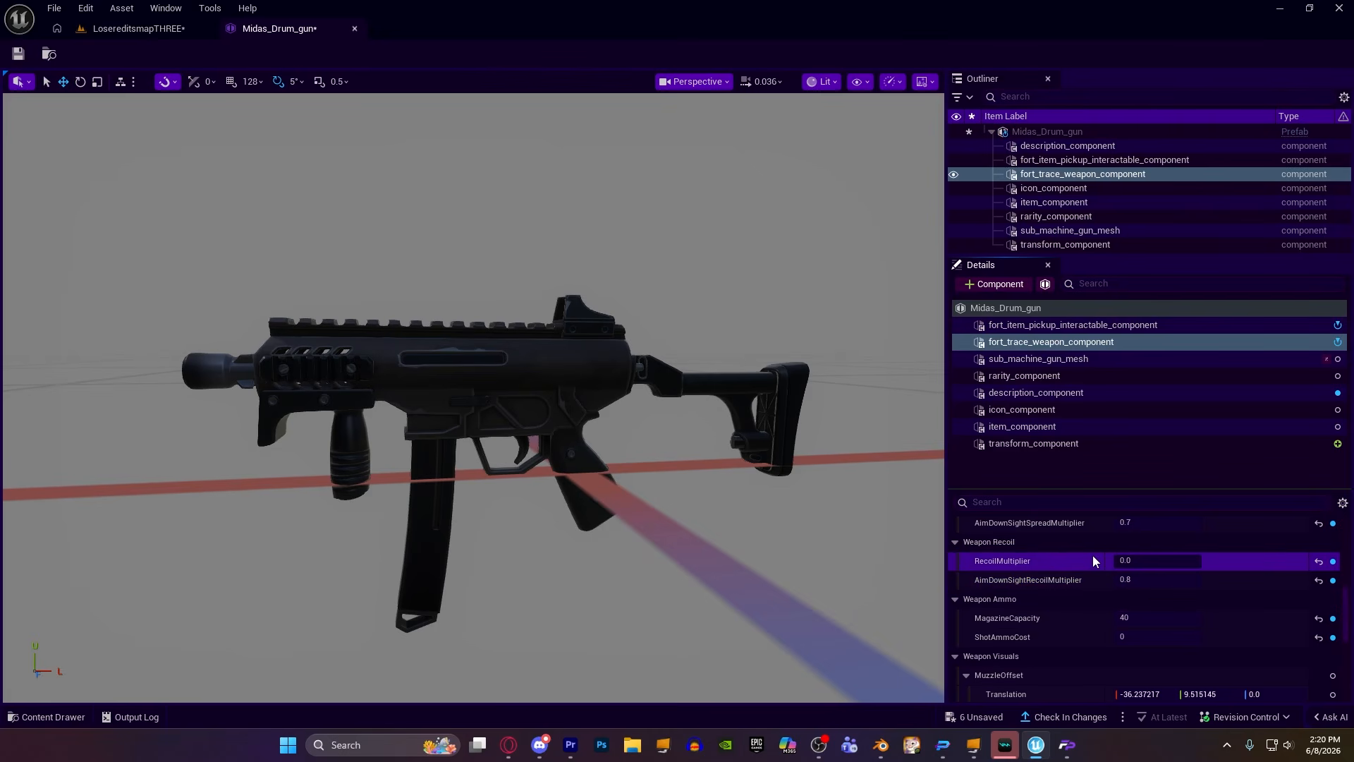
scroll(1093, 556, up, 1)
click(1123, 583)
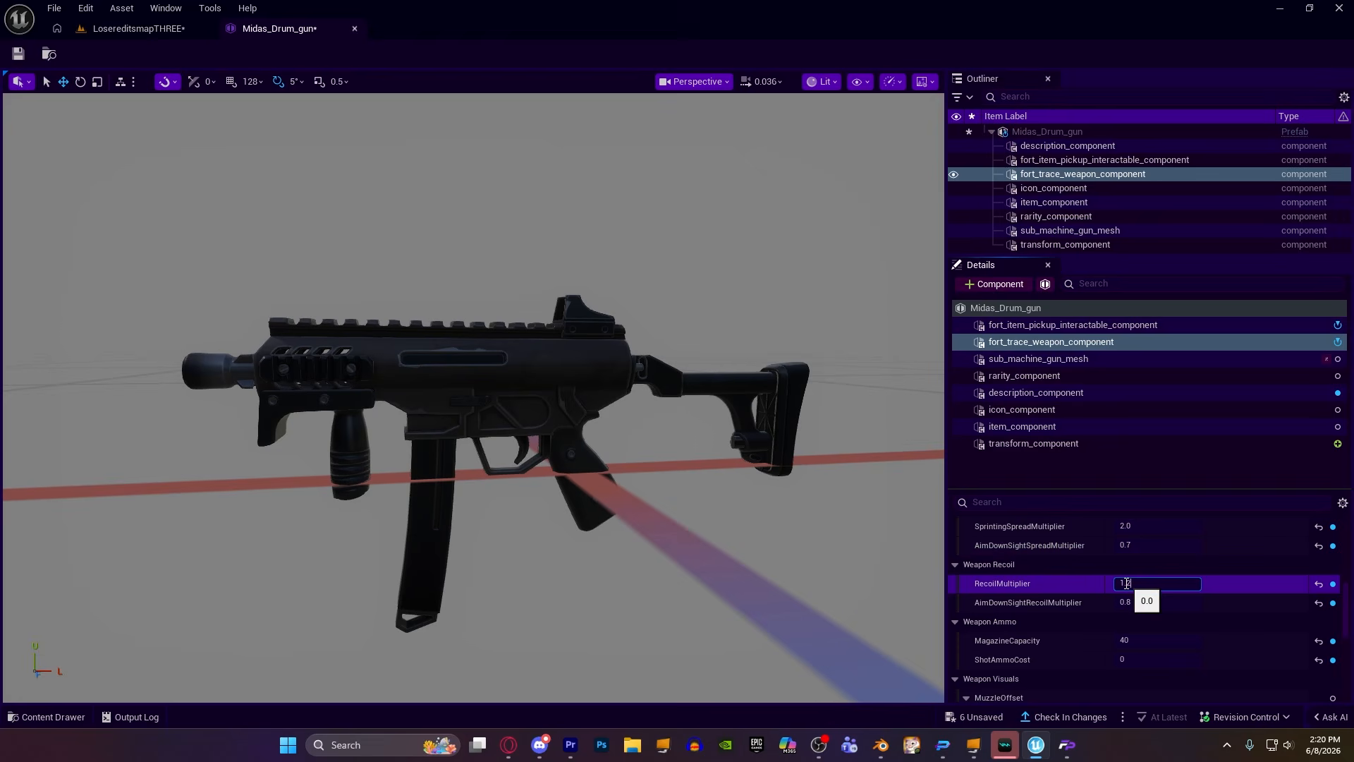
Examine the muzzle offset, muzzle flash and bullet tracer under Weapon Visuals, and the settings of the fort_item_pickup_interactable_component.
scroll(988, 554, down, 5)
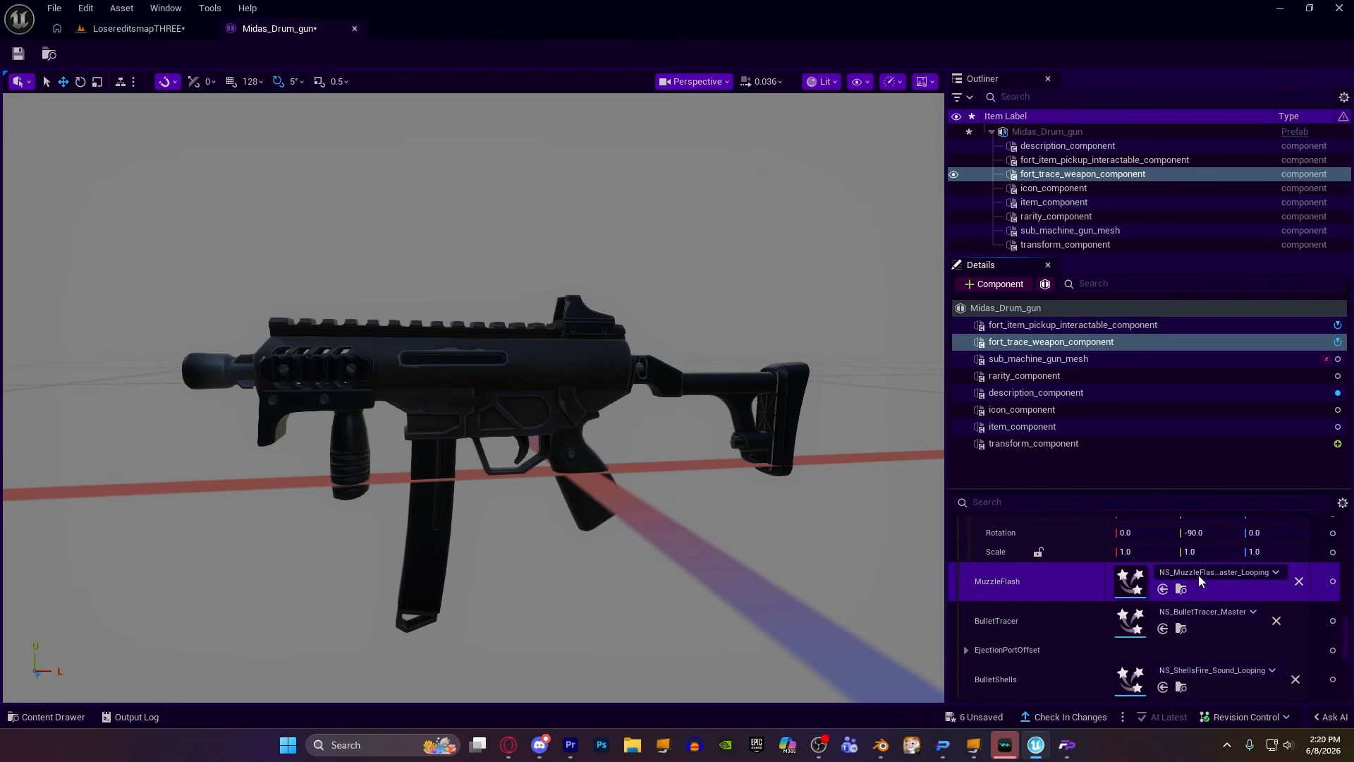
scroll(1092, 578, up, 2)
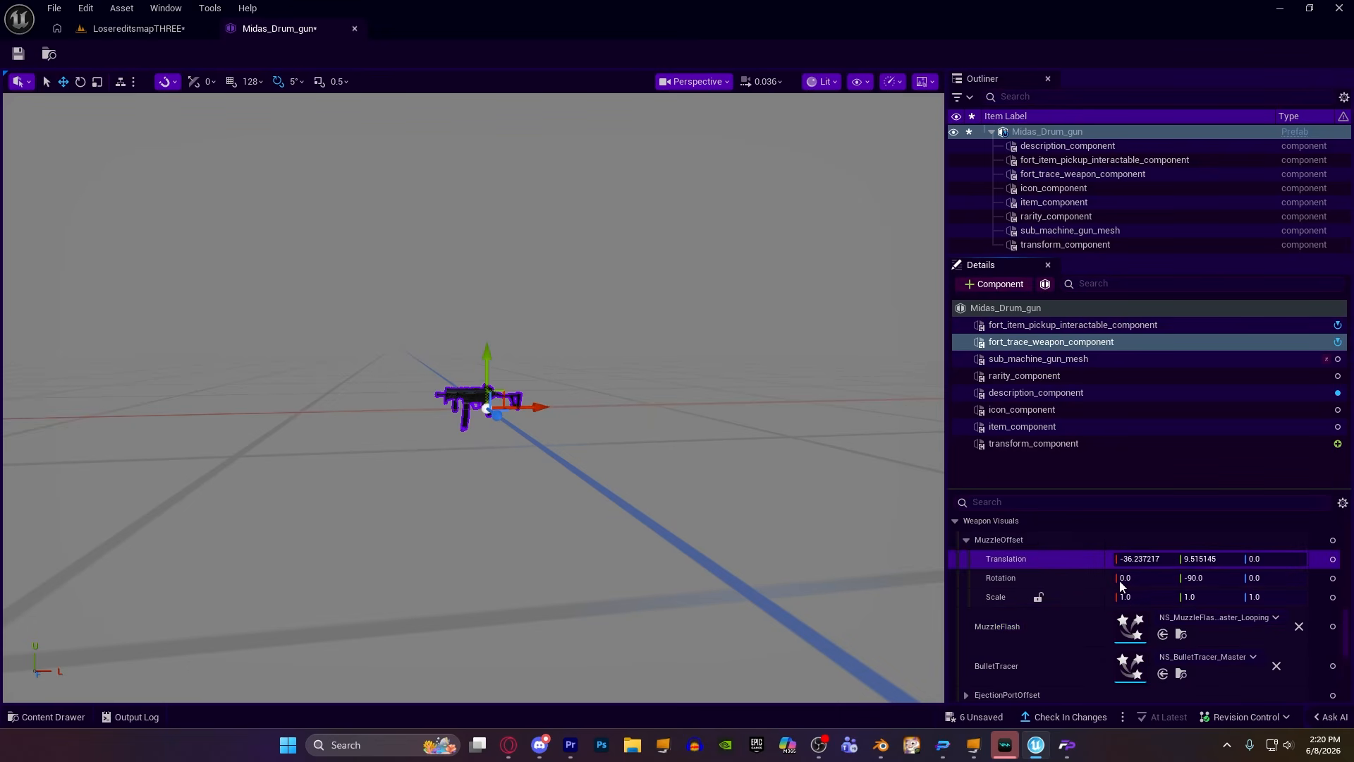
right_drag(846, 493, 821, 479)
key(w)
scroll(811, 473, up, 6)
click(1079, 325)
scroll(1090, 615, down, 1)
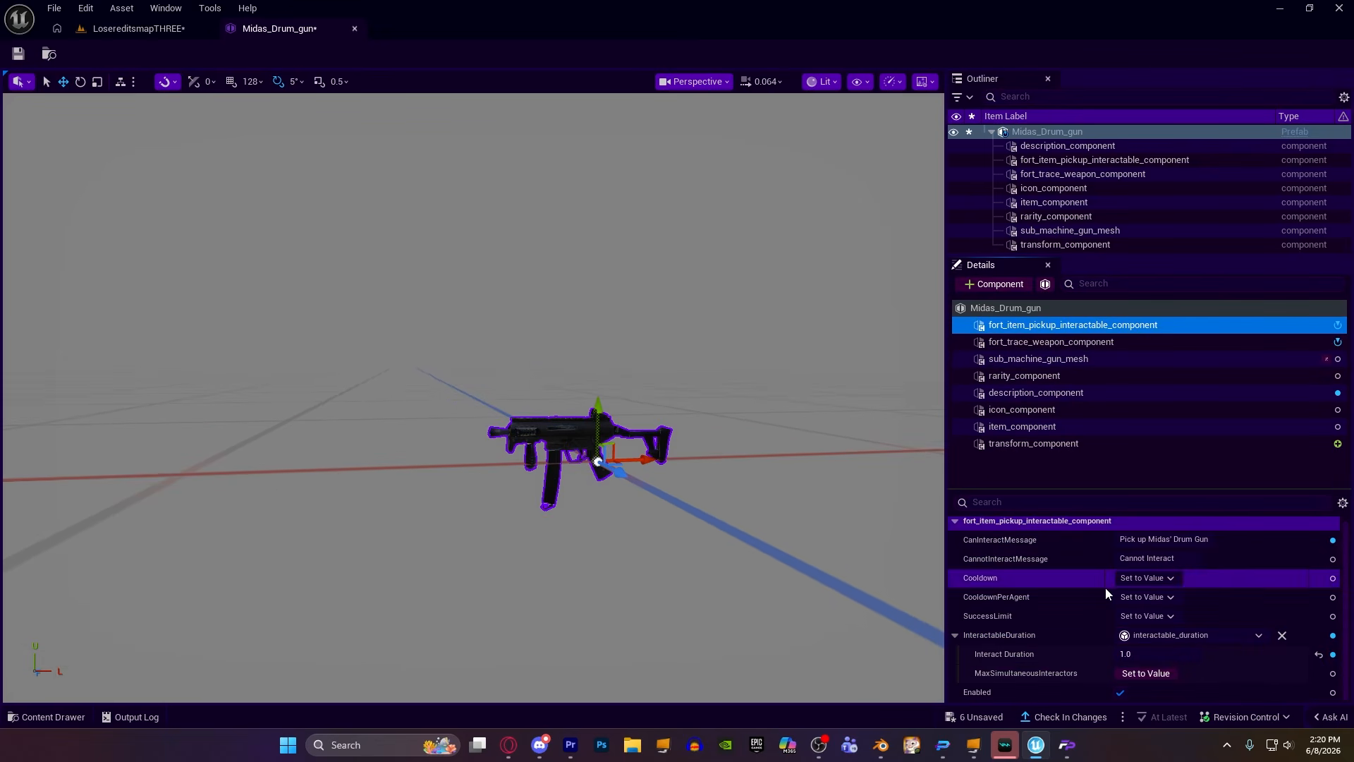
Return to the fort_trace_weapon_component and examine its MuzzleOffset group and the WeaponFireSound entries under Weapon Sounds.
click(1043, 342)
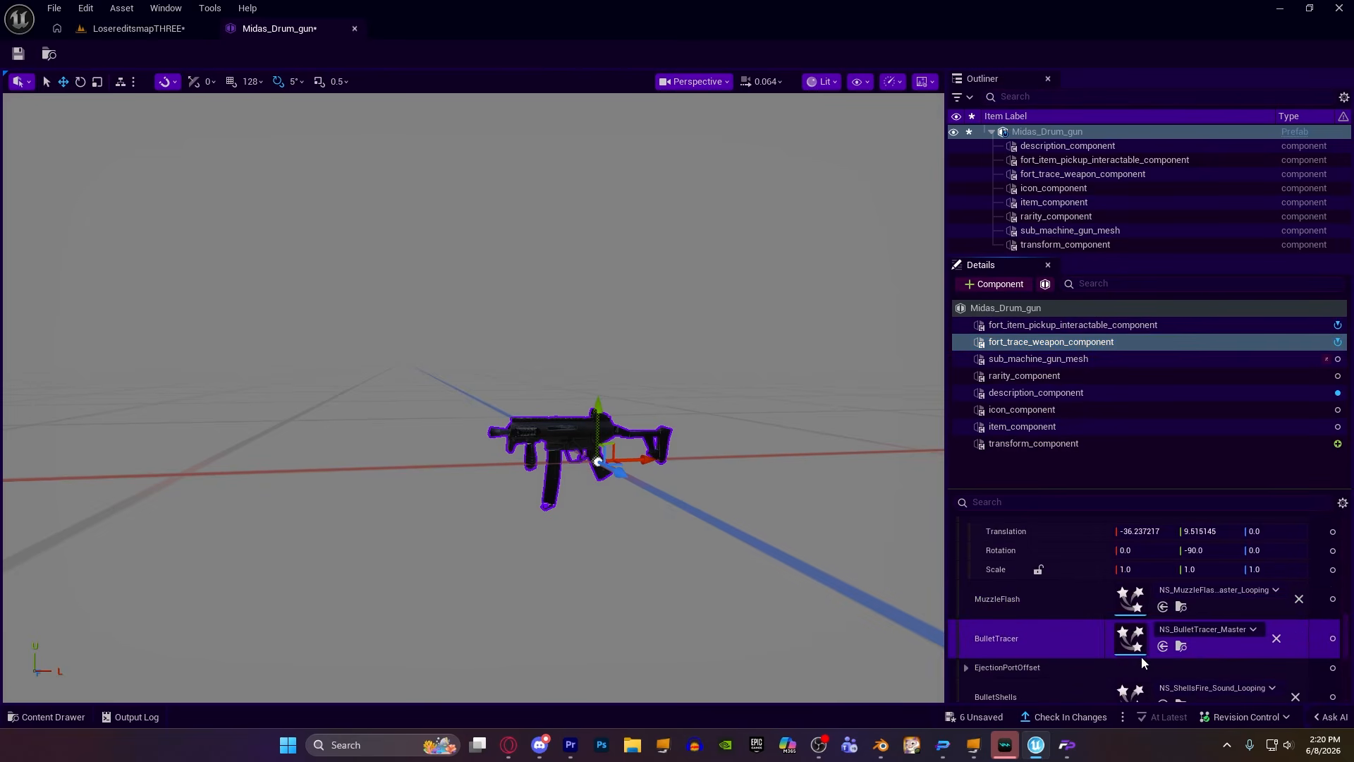
scroll(968, 538, up, 3)
click(968, 534)
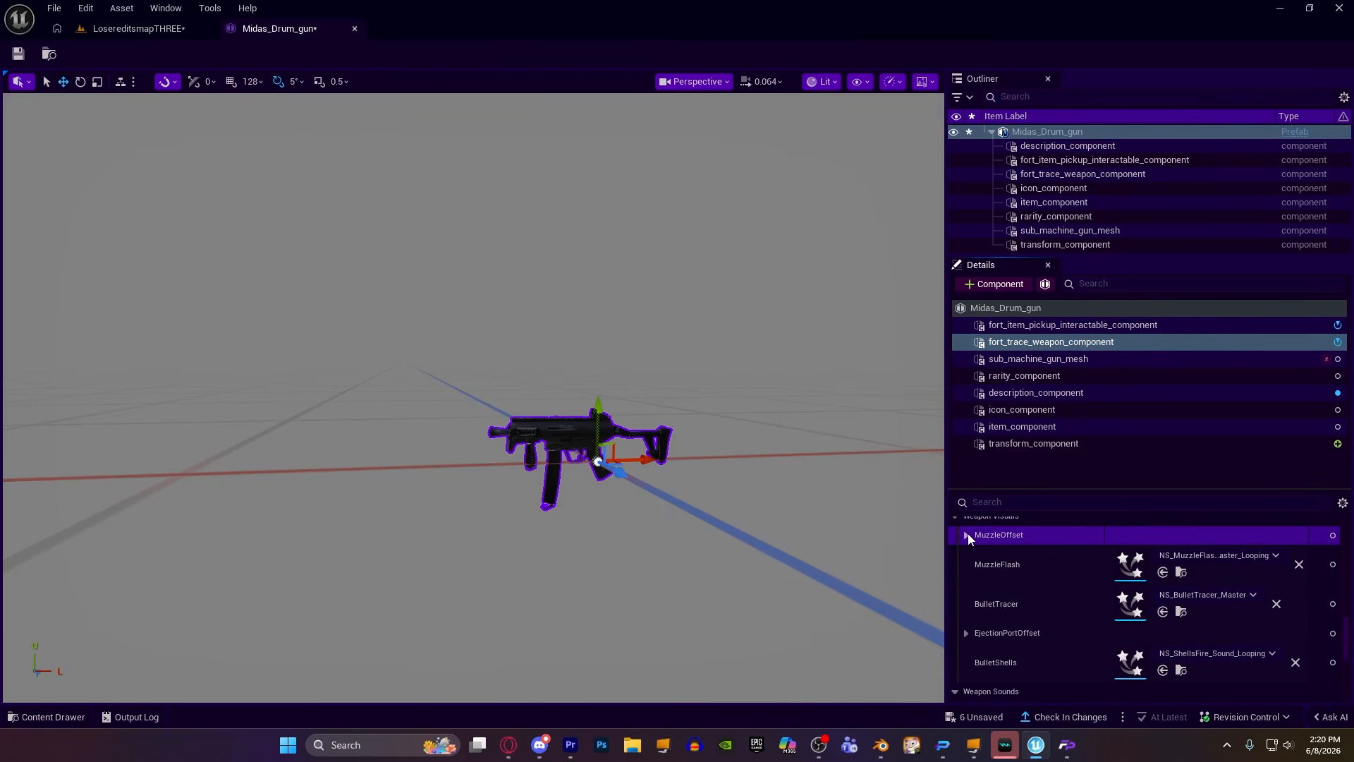
click(968, 535)
click(967, 535)
click(968, 534)
click(967, 534)
click(968, 534)
scroll(968, 539, down, 5)
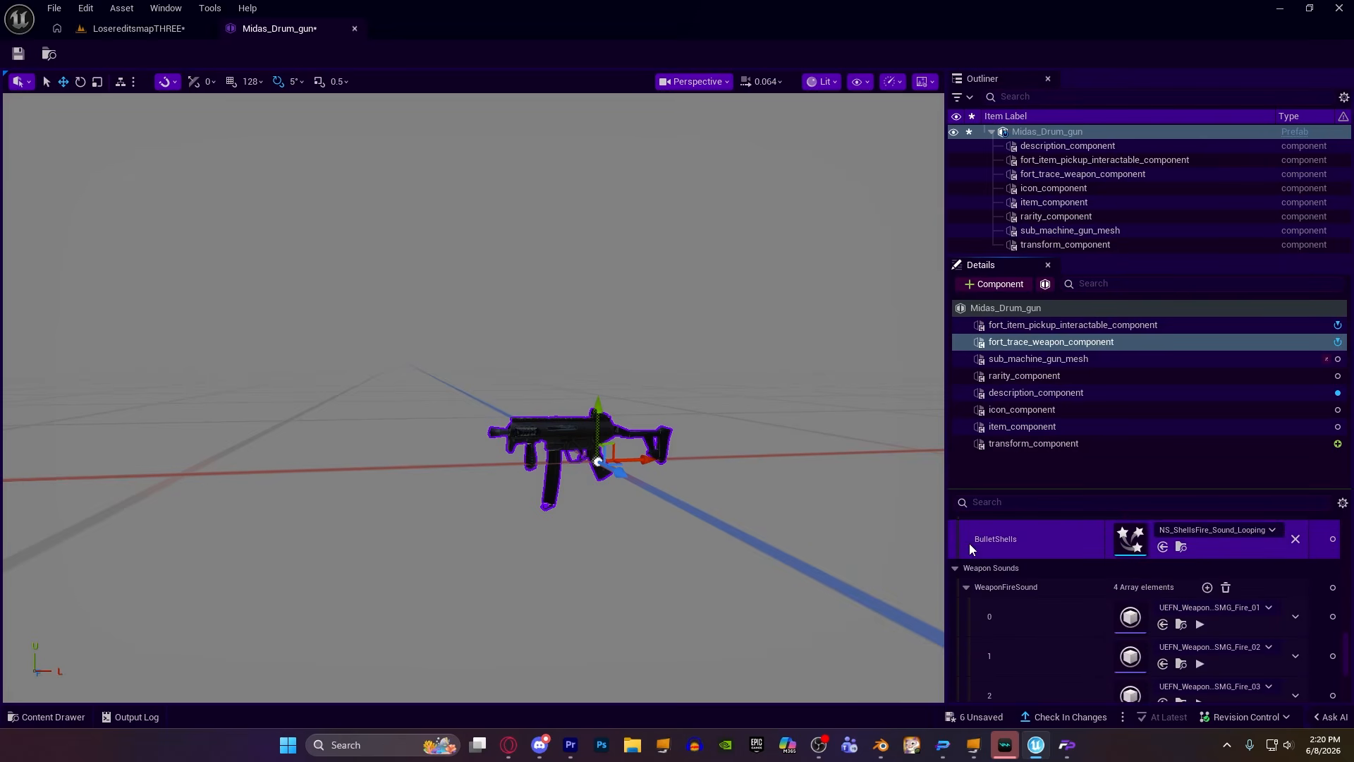
scroll(970, 543, up, 1)
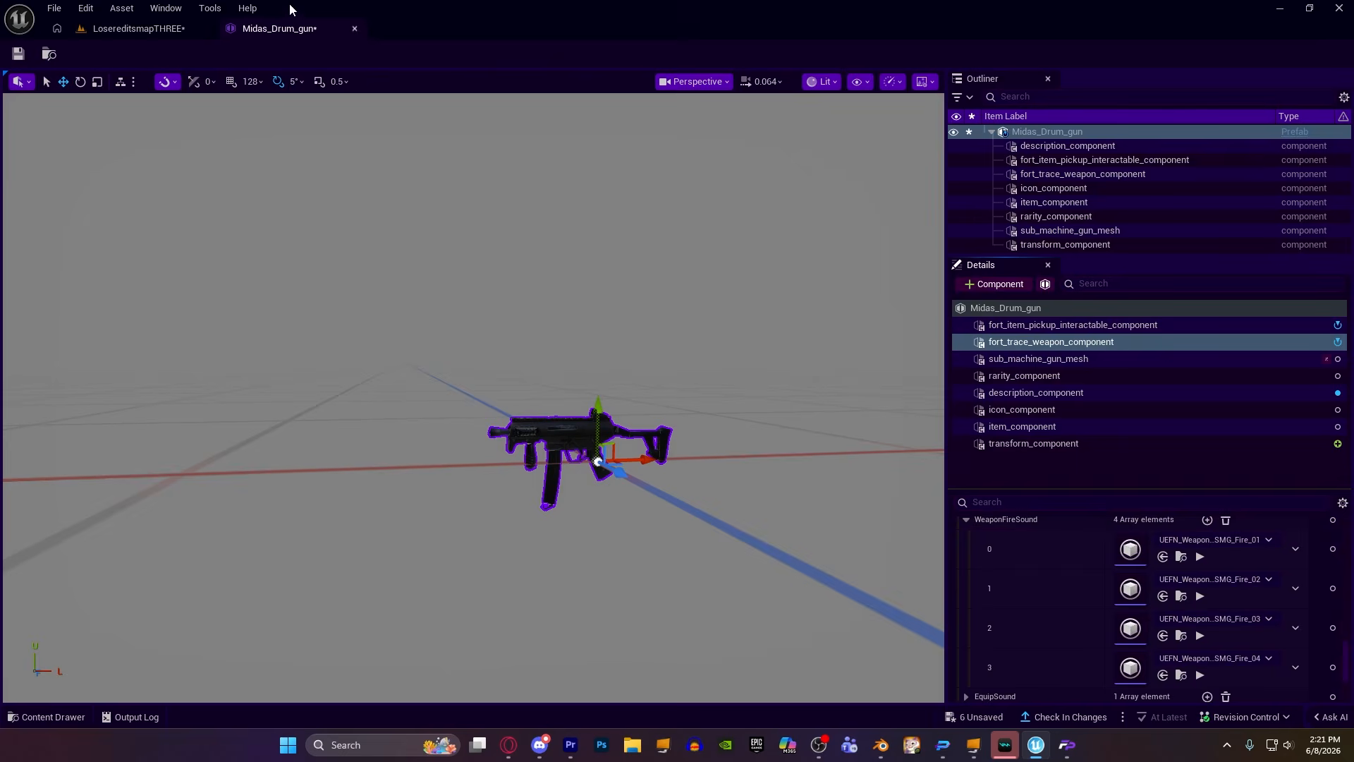
Switch to the LosereditsmapTHREE level and look through the drum gun sound assets in the tutorial folder.
click(151, 28)
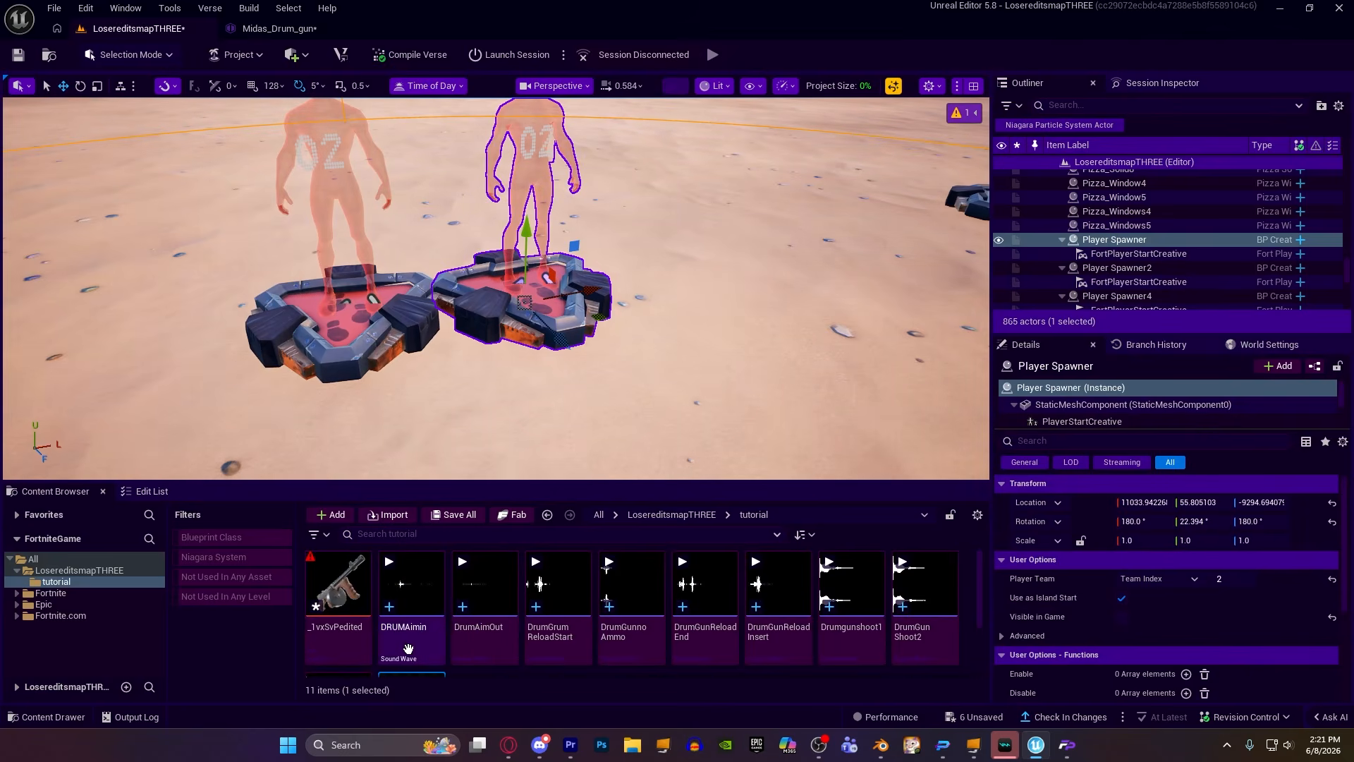
scroll(578, 633, down, 2)
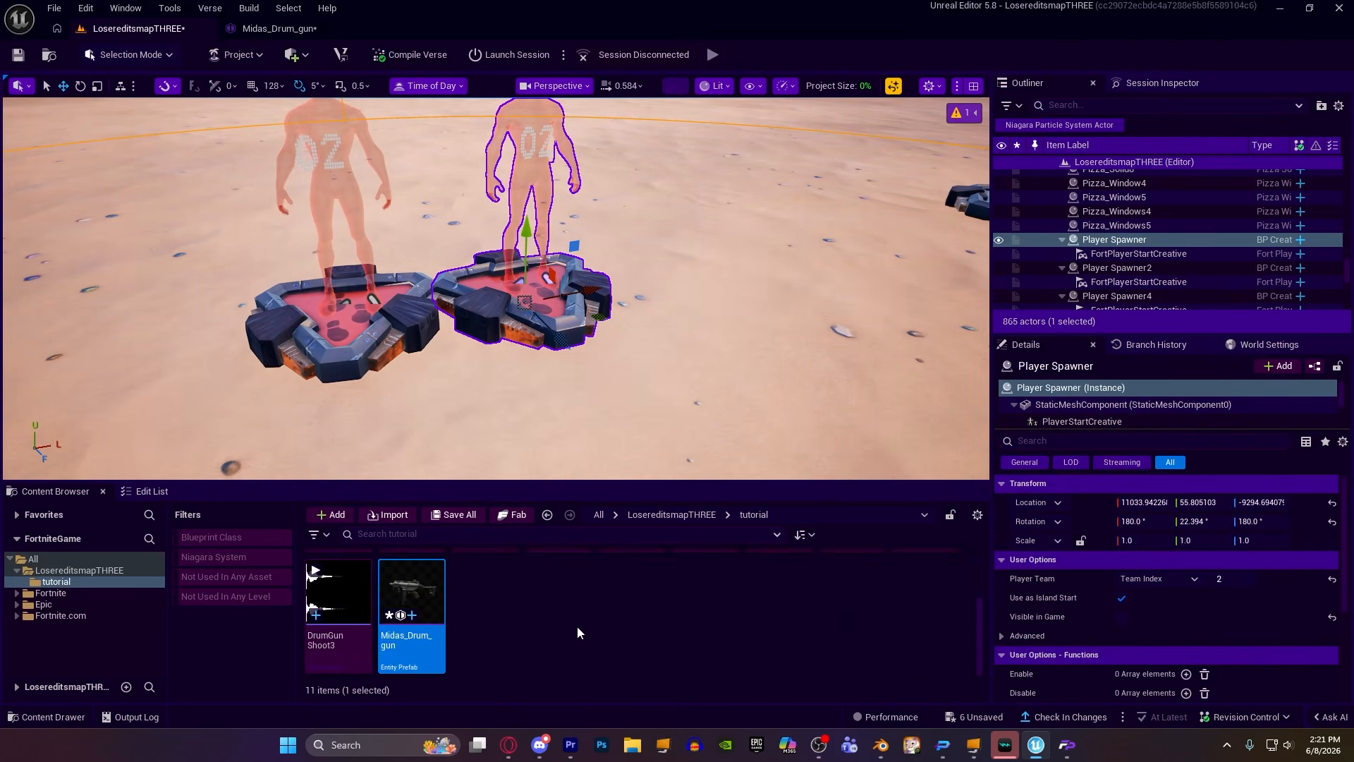
scroll(575, 631, up, 2)
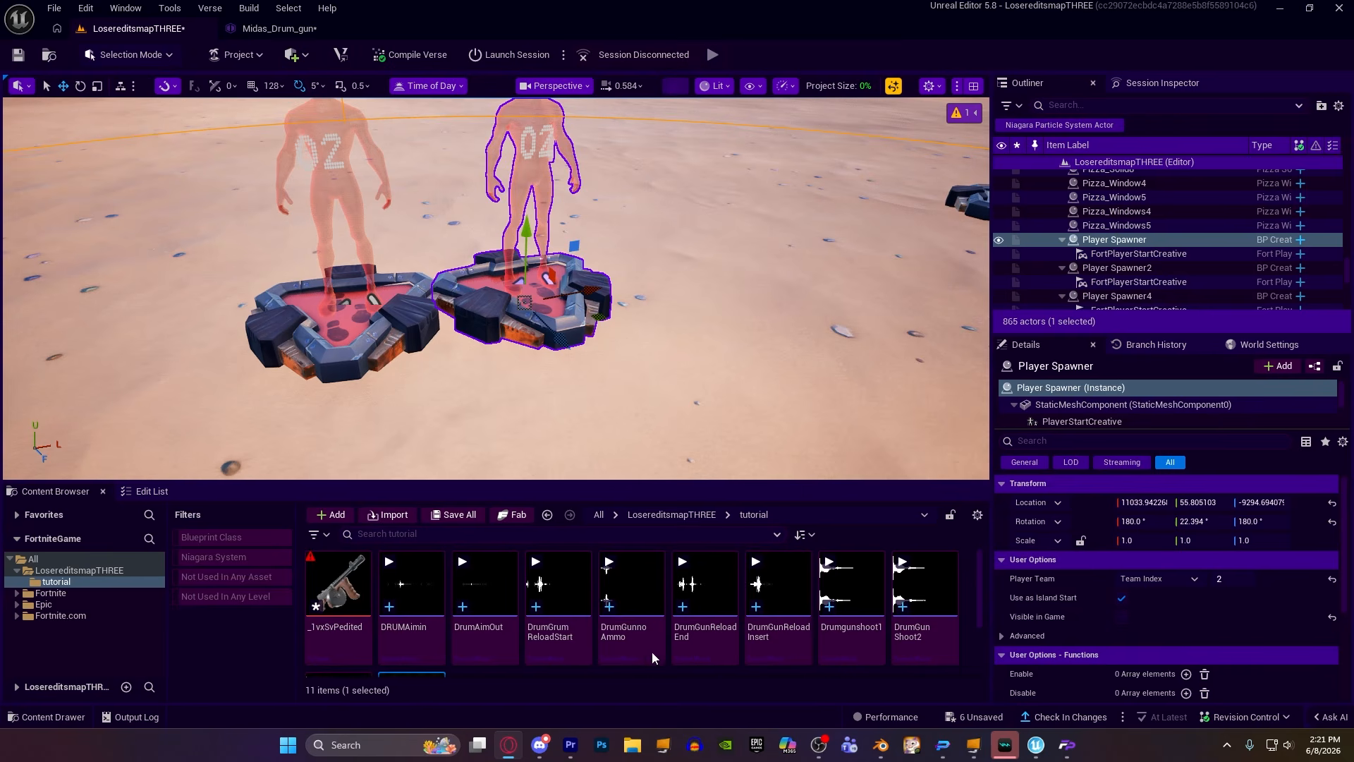
Switch to the browser's Midas' Drum Gun wiki page and open the file page of its Shooting - Close 01 sound.
drag(0, 141, 880, 4)
scroll(542, 185, down, 2)
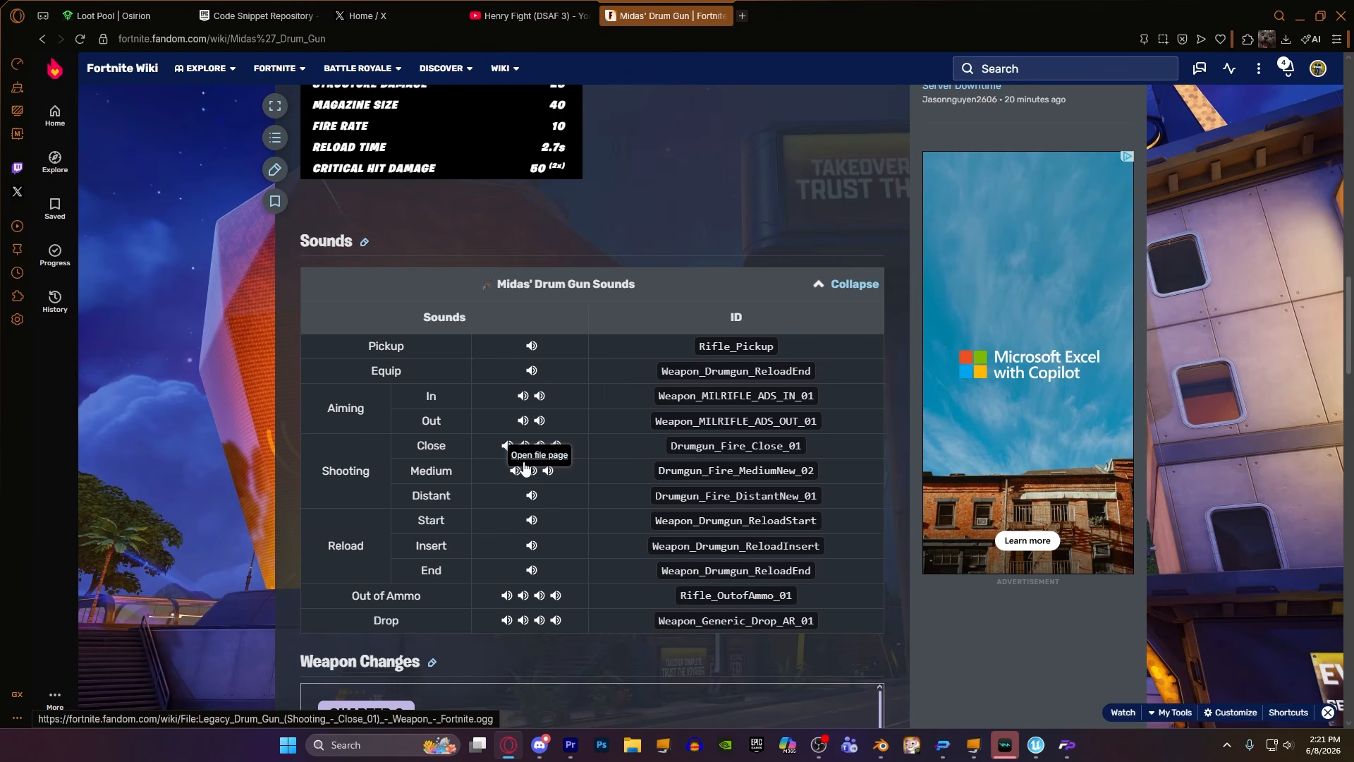
click(522, 446)
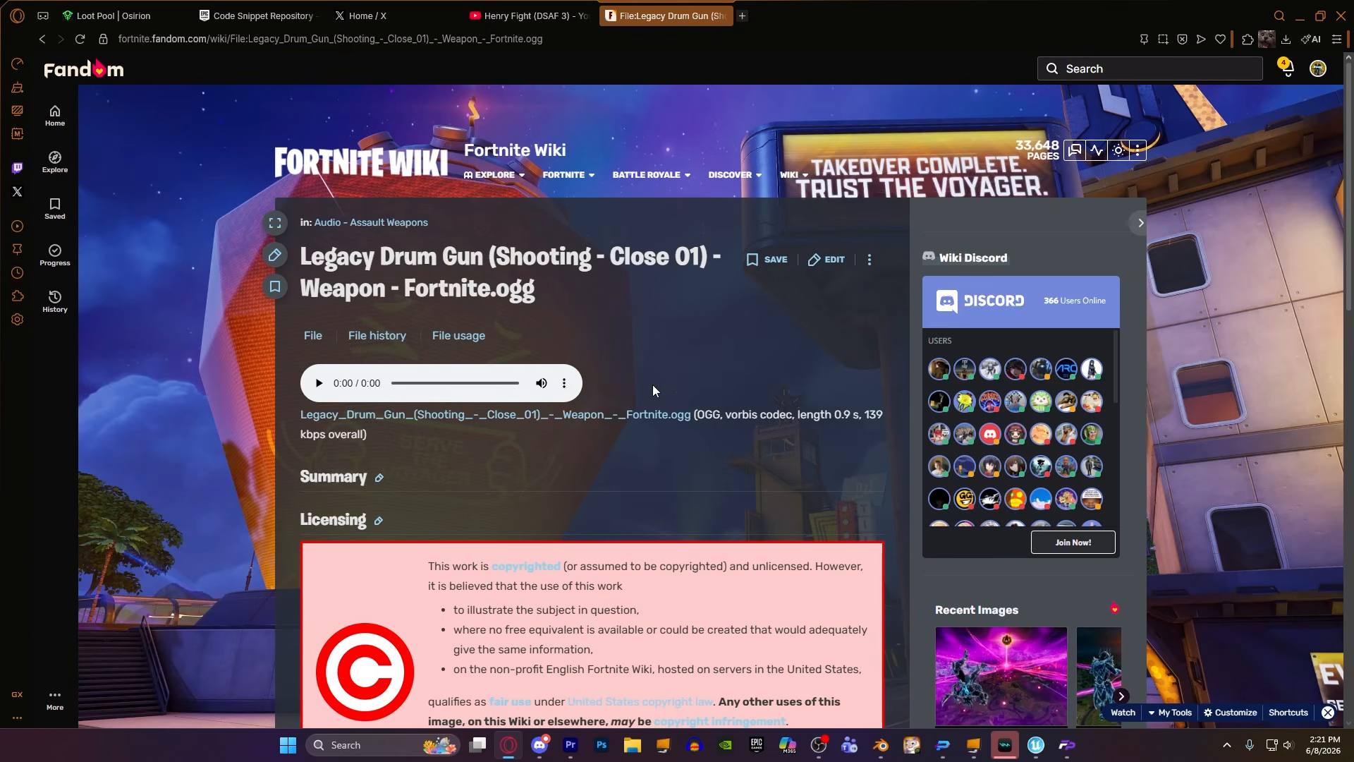
Switch back to Unreal Editor and find the Midas_Drum_gun prefab in the tutorial folder.
key(alt+Tab)
scroll(781, 586, down, 2)
scroll(706, 635, down, 1)
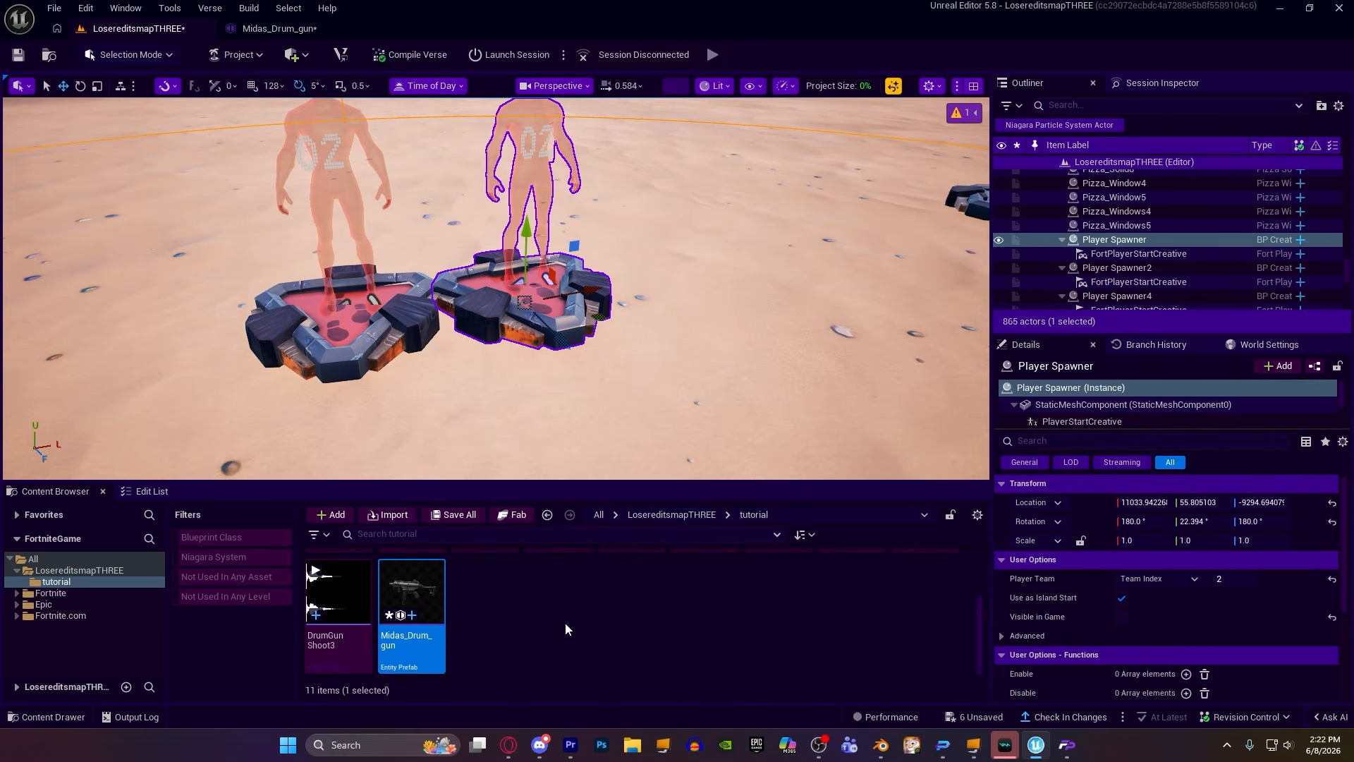
Assign the tutorial folder's Drumgunshoot1, DrumGunShoot2 and DrumGunShoot3 sounds to WeaponFireSound entries 0, 1 and 2 of the Midas_Drum_gun prefab.
scroll(775, 655, up, 3)
drag(851, 586, 1192, 550)
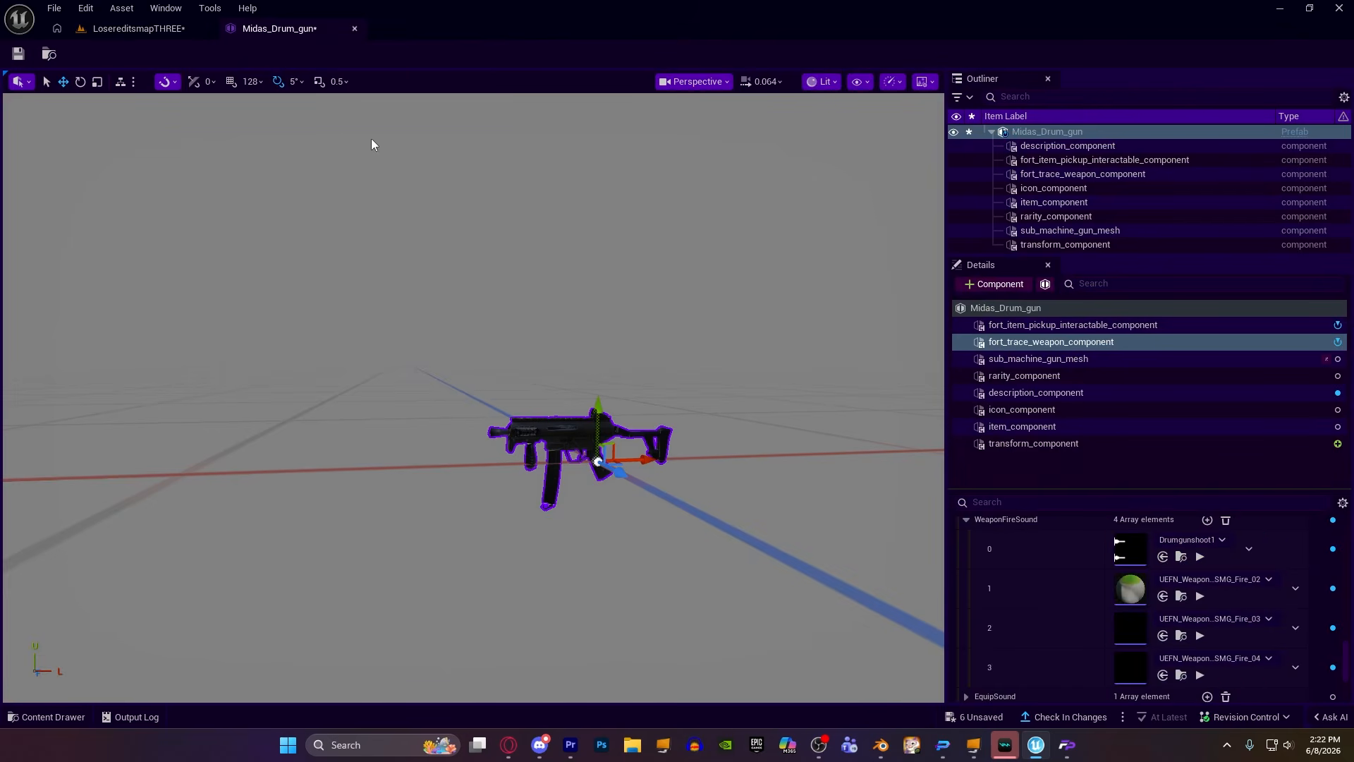
click(134, 29)
drag(924, 592, 1135, 588)
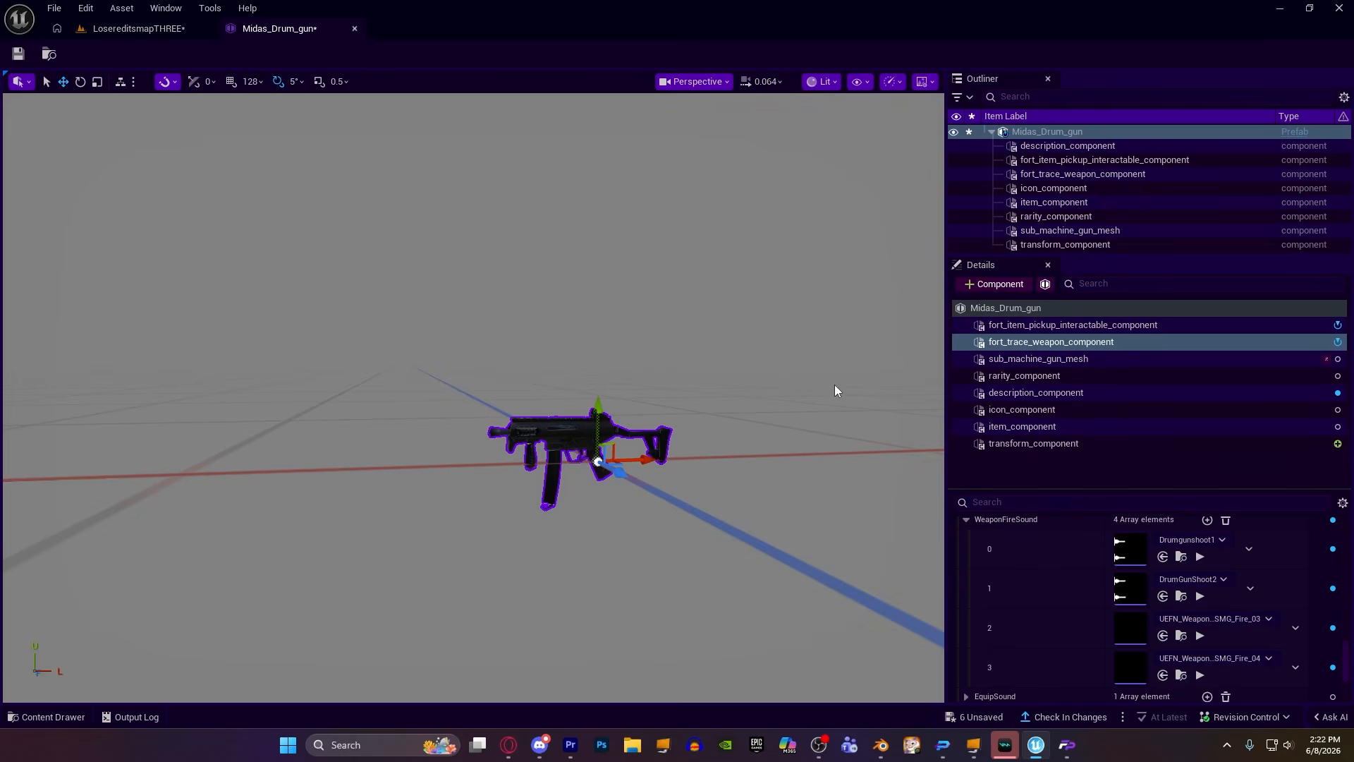
click(133, 28)
scroll(423, 620, down, 2)
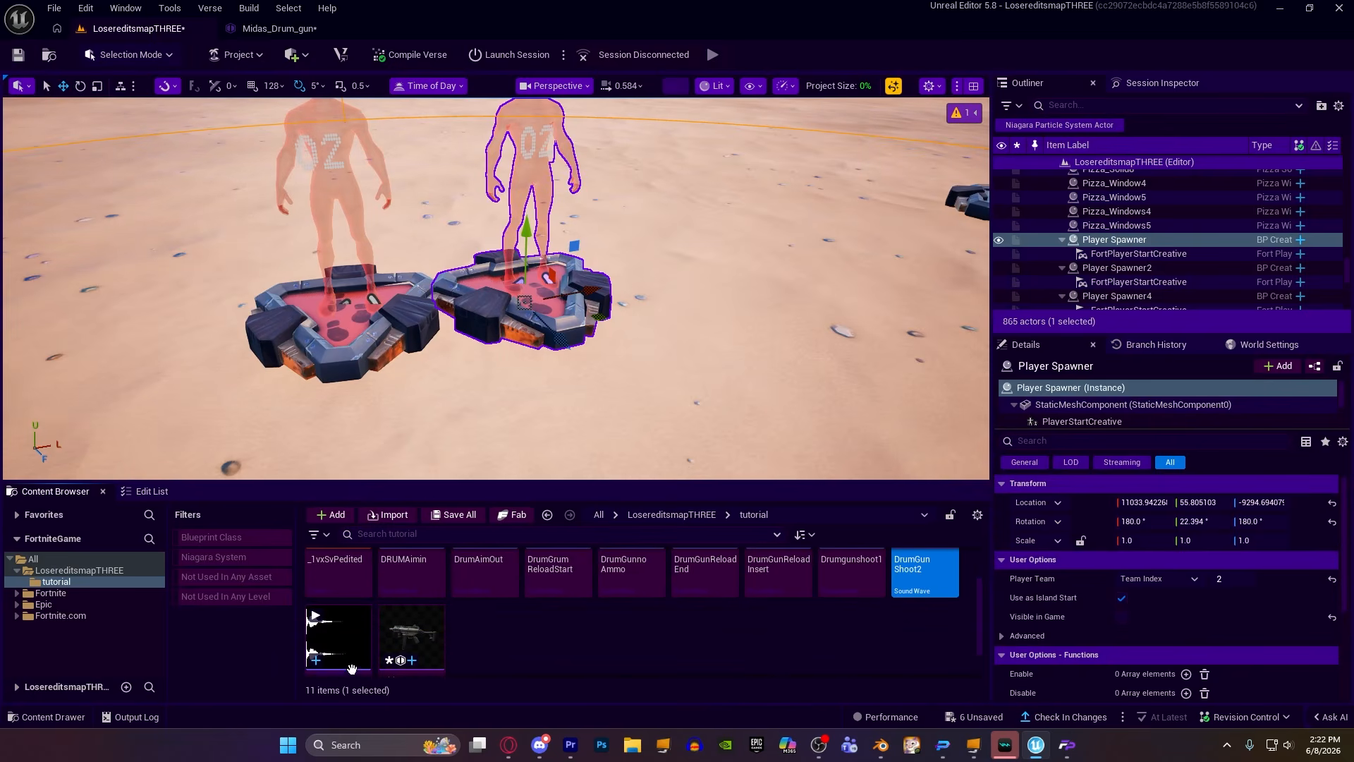
drag(338, 599, 1131, 638)
Copy the Drumgunshoot1 sound from WeaponFireSound entry 0 and paste it into entry 3.
right_click(1132, 545)
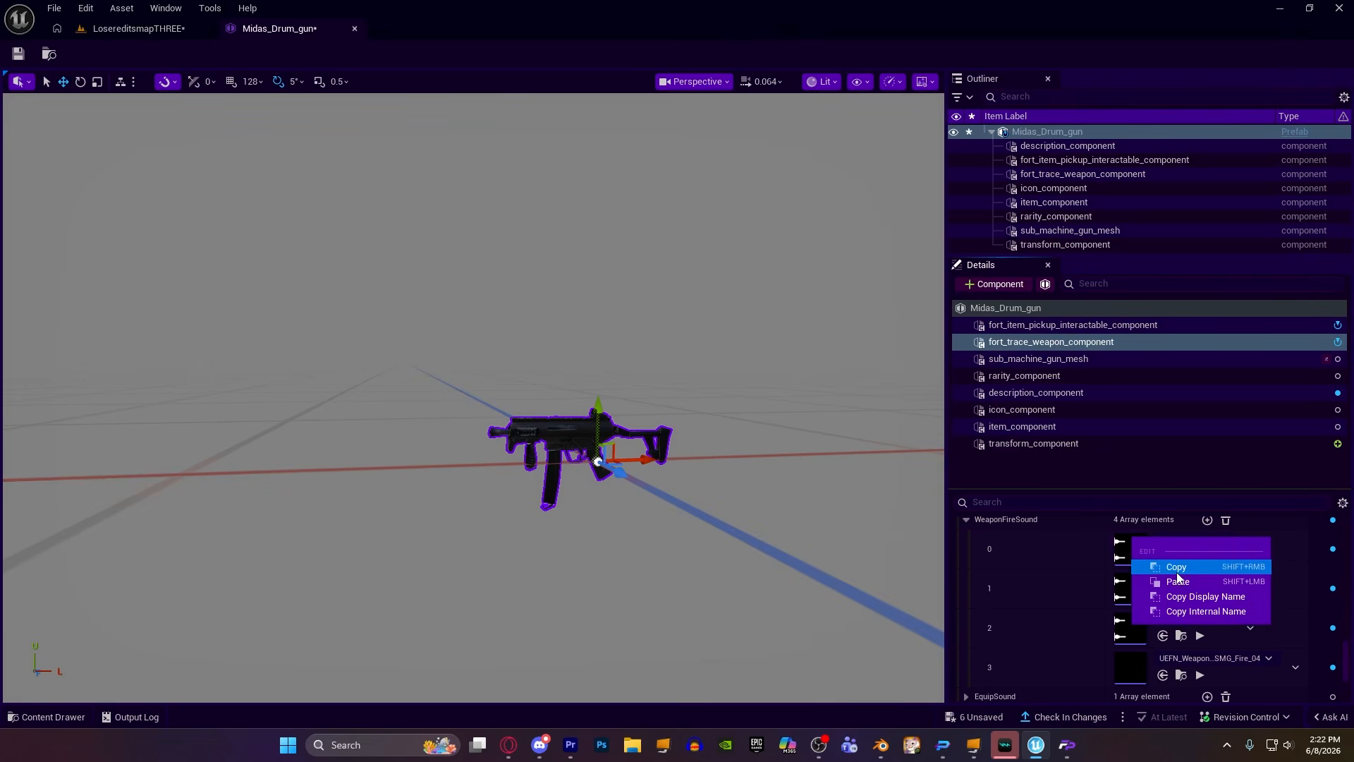
click(1178, 570)
right_click(1089, 661)
click(1112, 619)
Assign the DrumGunReloadEnd sound from the tutorial folder to entry 0 of EquipSound.
scroll(1110, 614, down, 3)
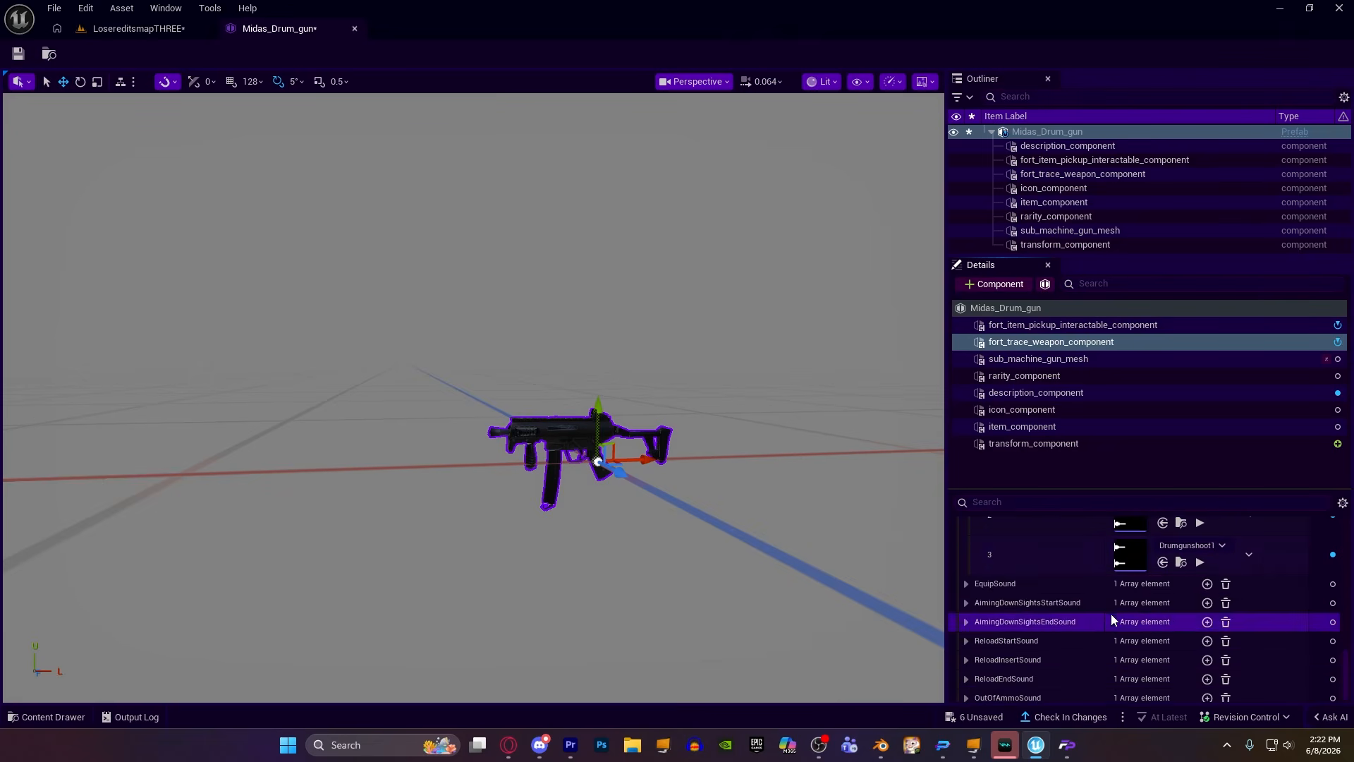
click(966, 583)
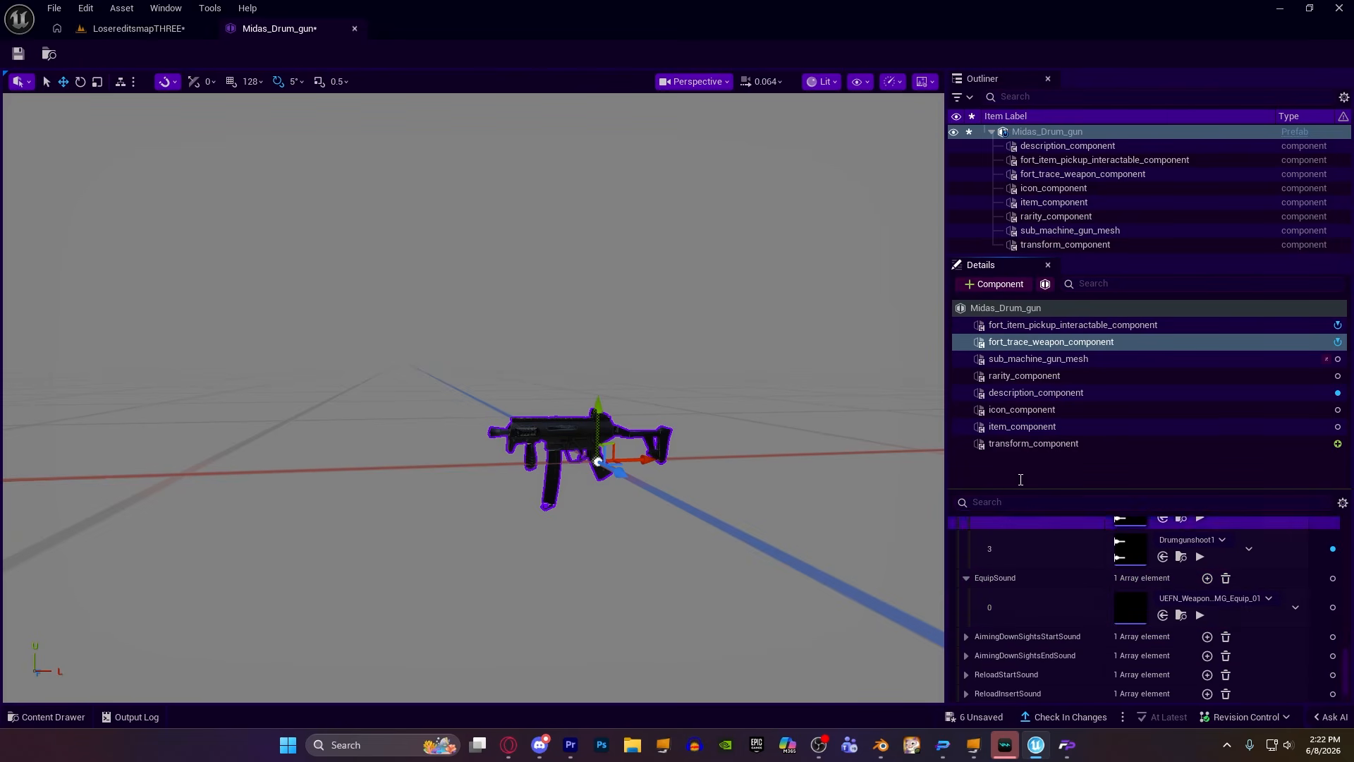
click(141, 29)
scroll(852, 663, up, 1)
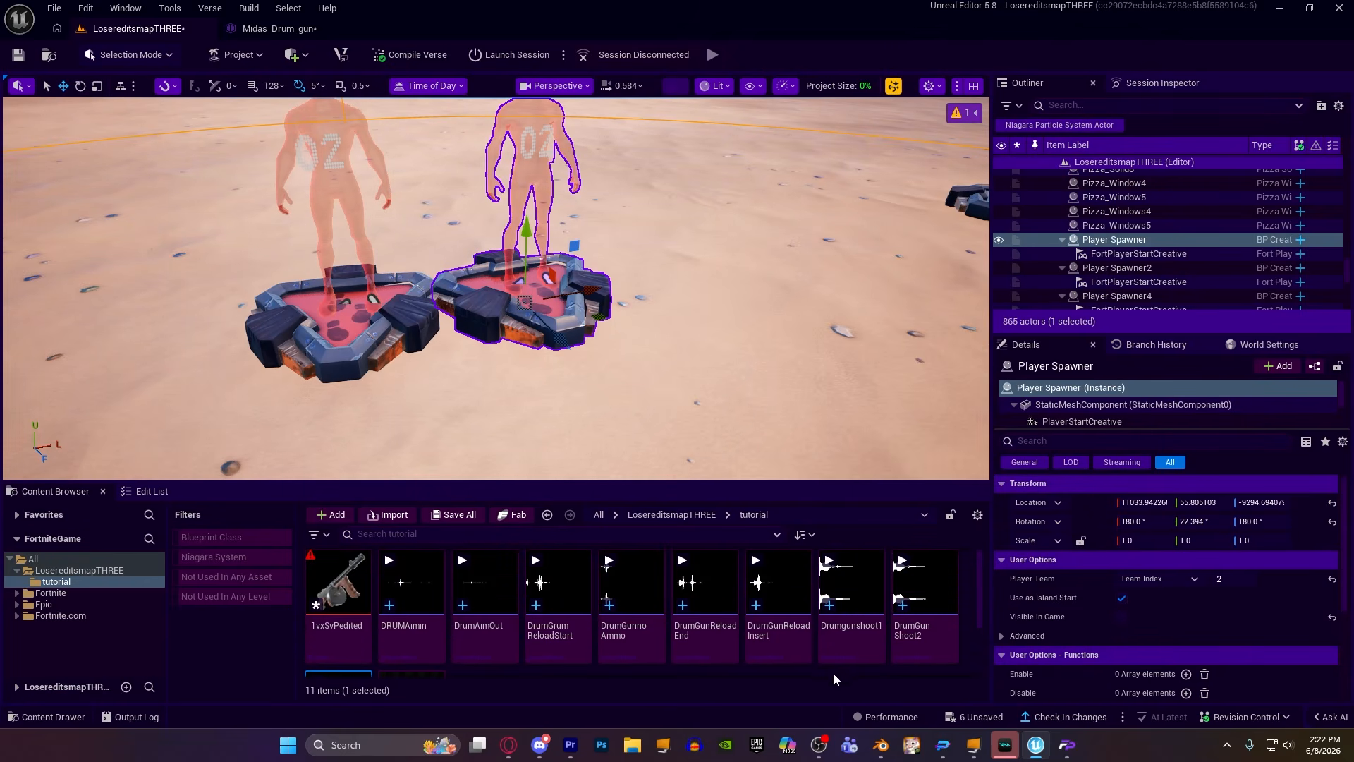
click(695, 680)
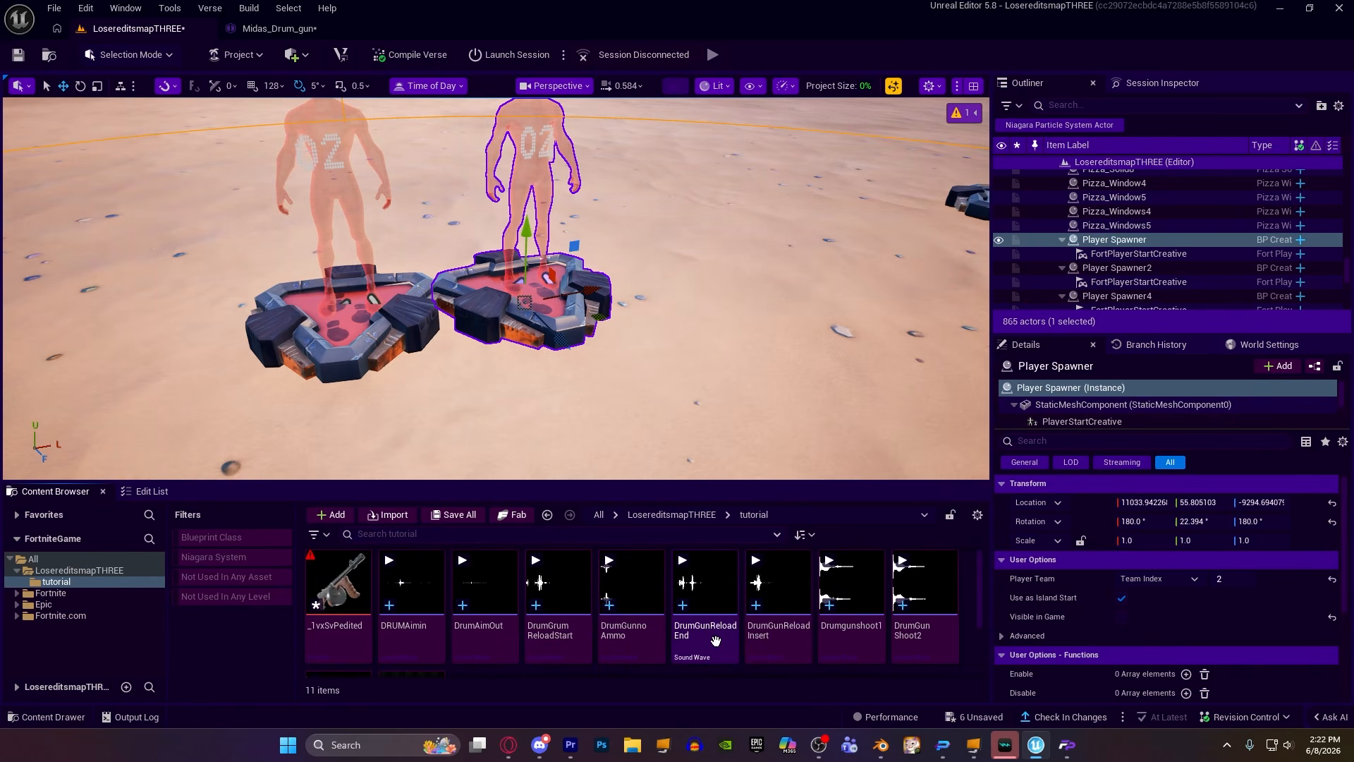
drag(705, 588, 1133, 619)
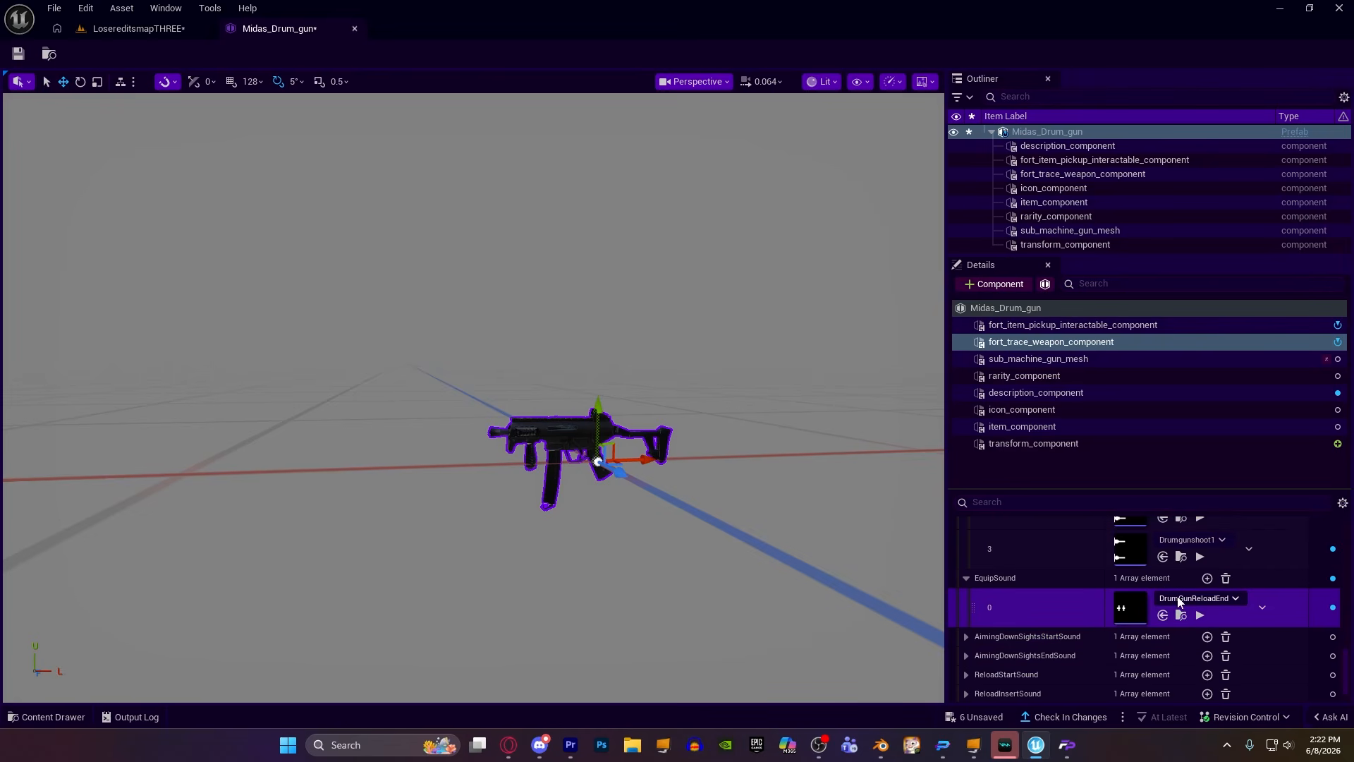
Assign DRUMAimin to AimingDownSightsStartSound and DrumAimOut to AimingDownSightsEndSound from the tutorial folder.
scroll(1140, 612, down, 1)
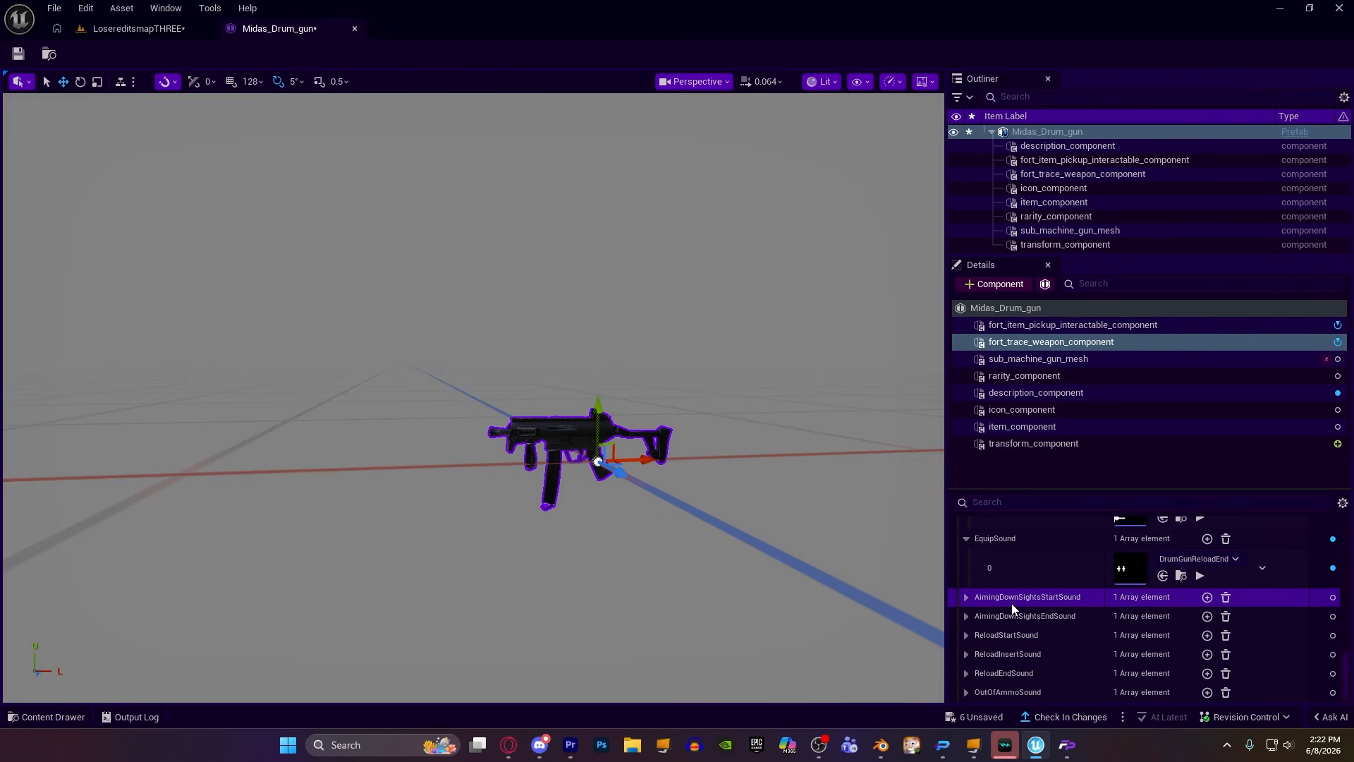
click(966, 598)
click(966, 656)
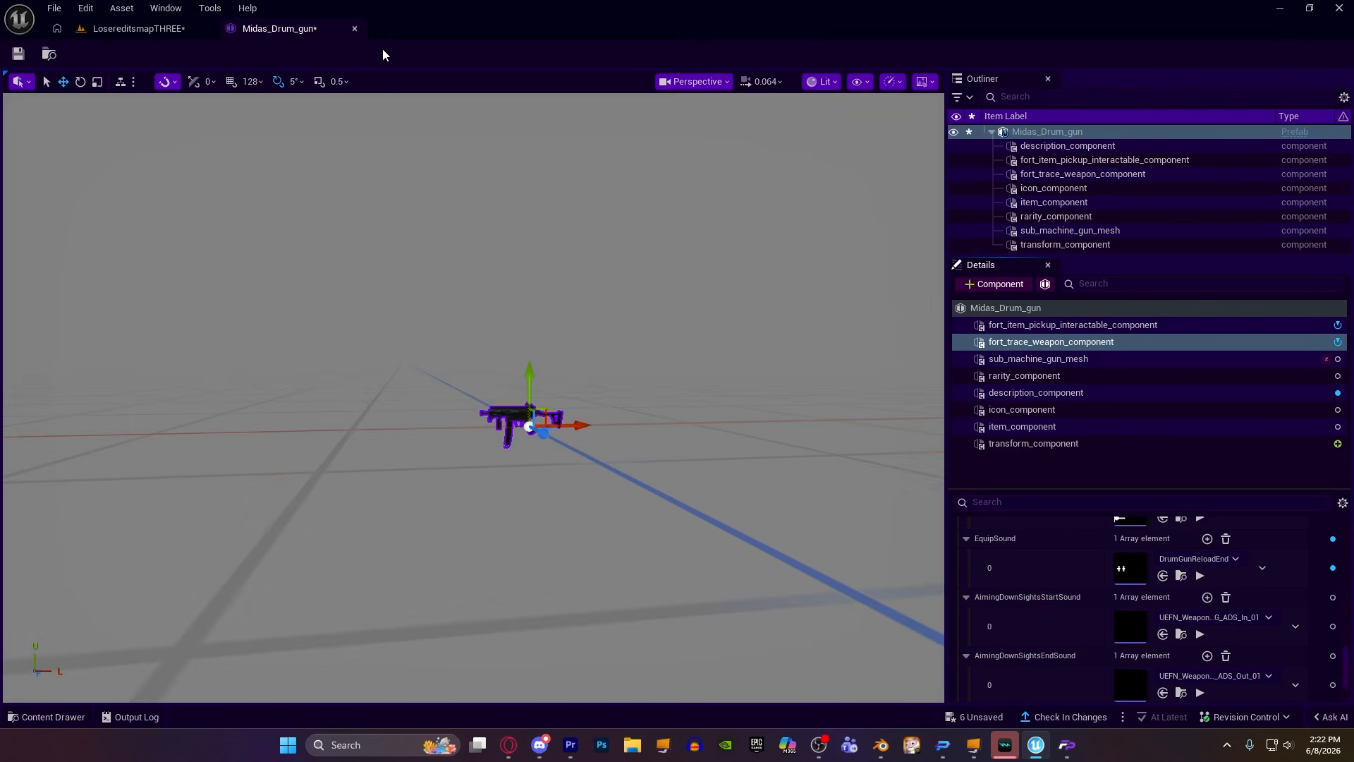
click(138, 28)
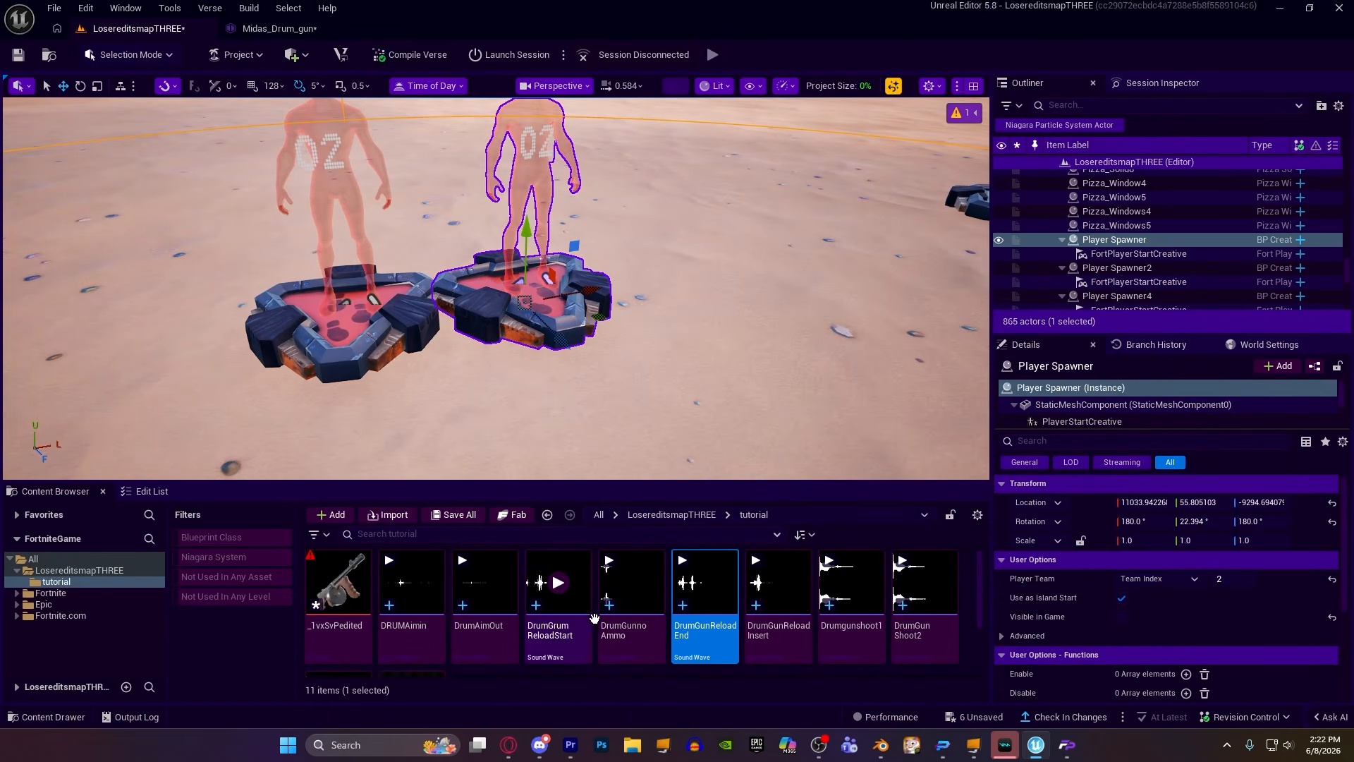
click(411, 583)
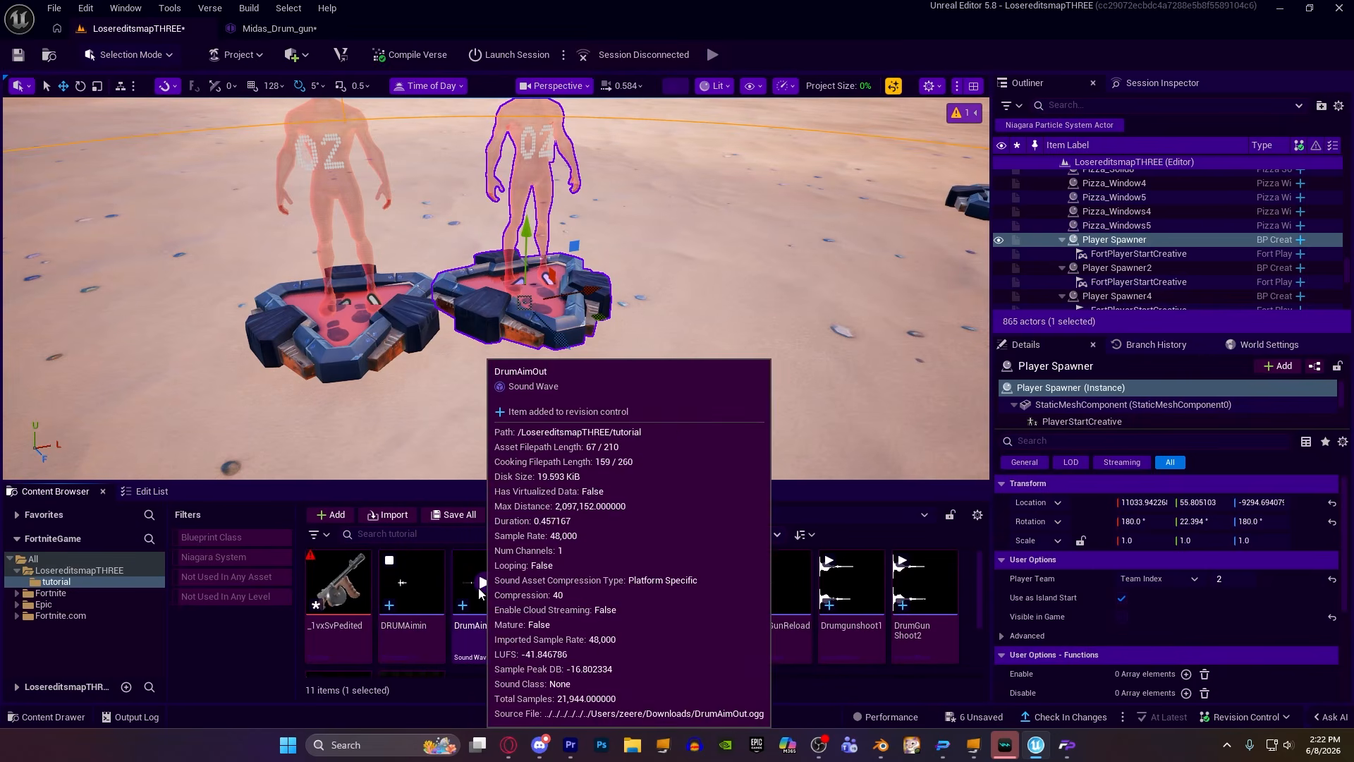
drag(404, 625, 1192, 626)
click(138, 28)
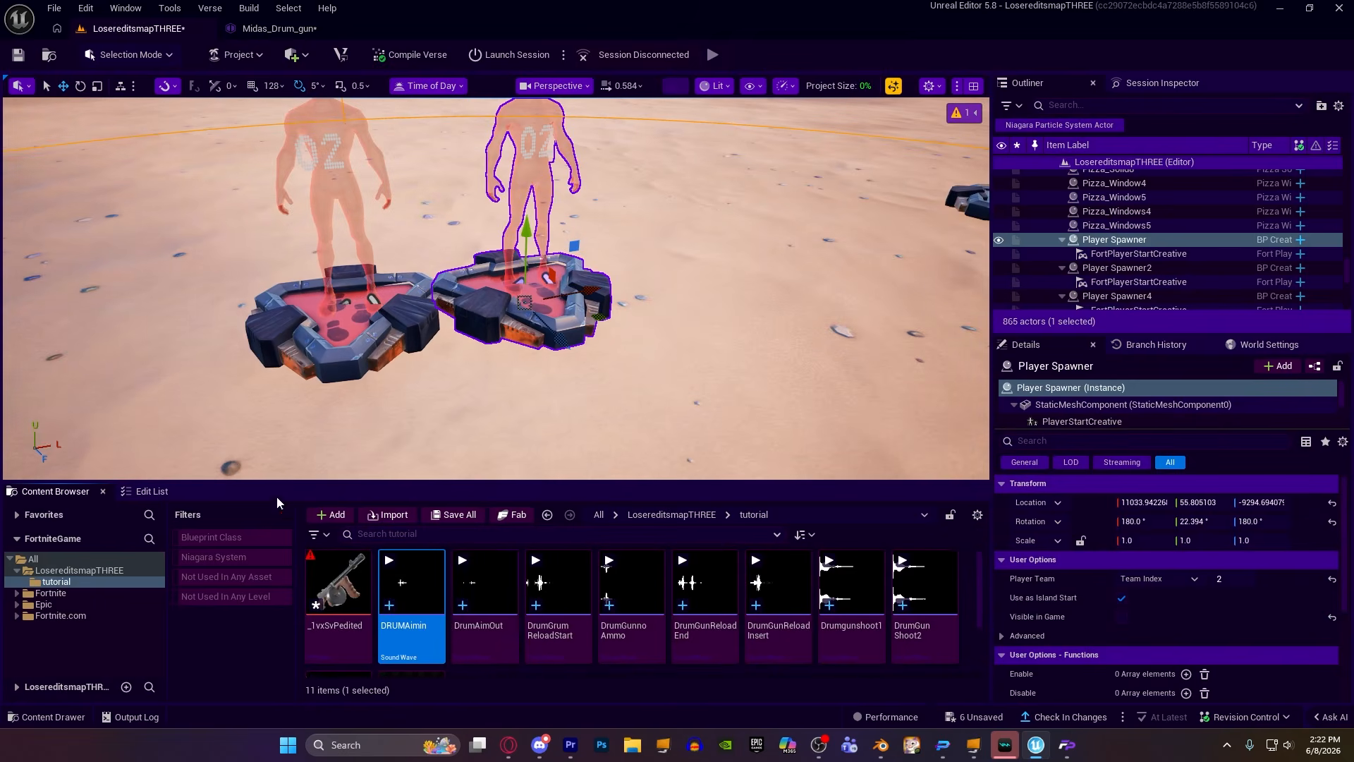
drag(471, 585, 1125, 687)
Collapse the WeaponFireSound, EquipSound and both AimingDownSights sound arrays in Weapon Sounds.
click(966, 575)
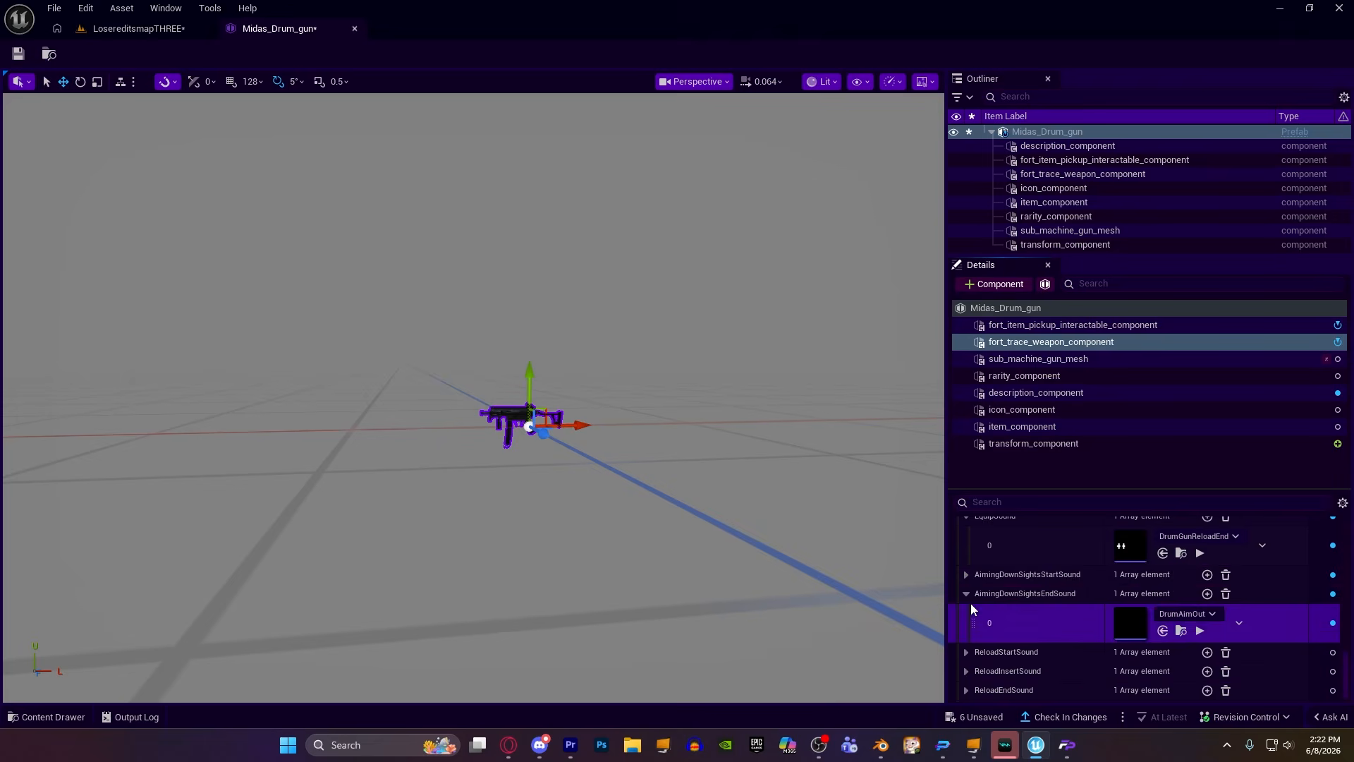
click(966, 594)
scroll(967, 595, up, 1)
click(966, 584)
scroll(967, 564, up, 3)
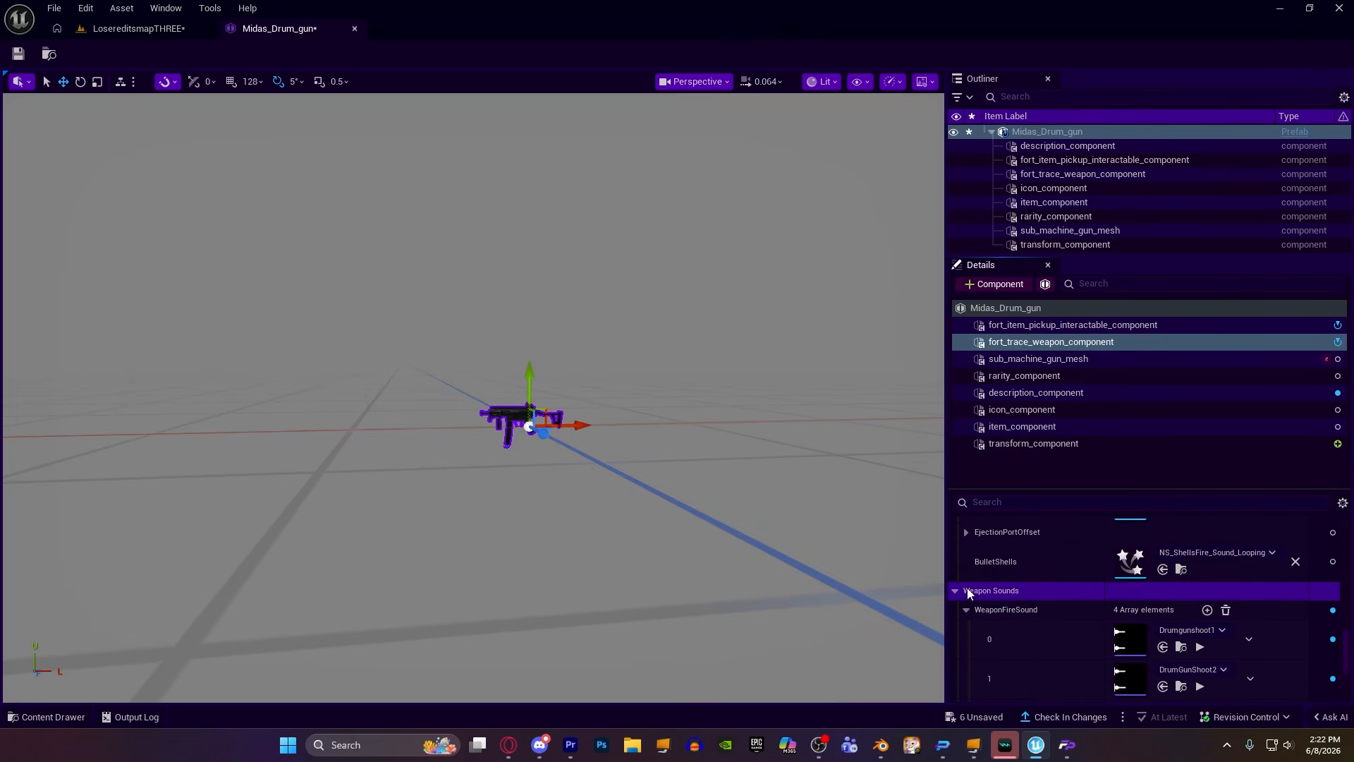
click(966, 608)
Expand the three reload sound arrays and assign DrumGrumReloadStart to ReloadStartSound.
scroll(975, 600, down, 1)
click(966, 635)
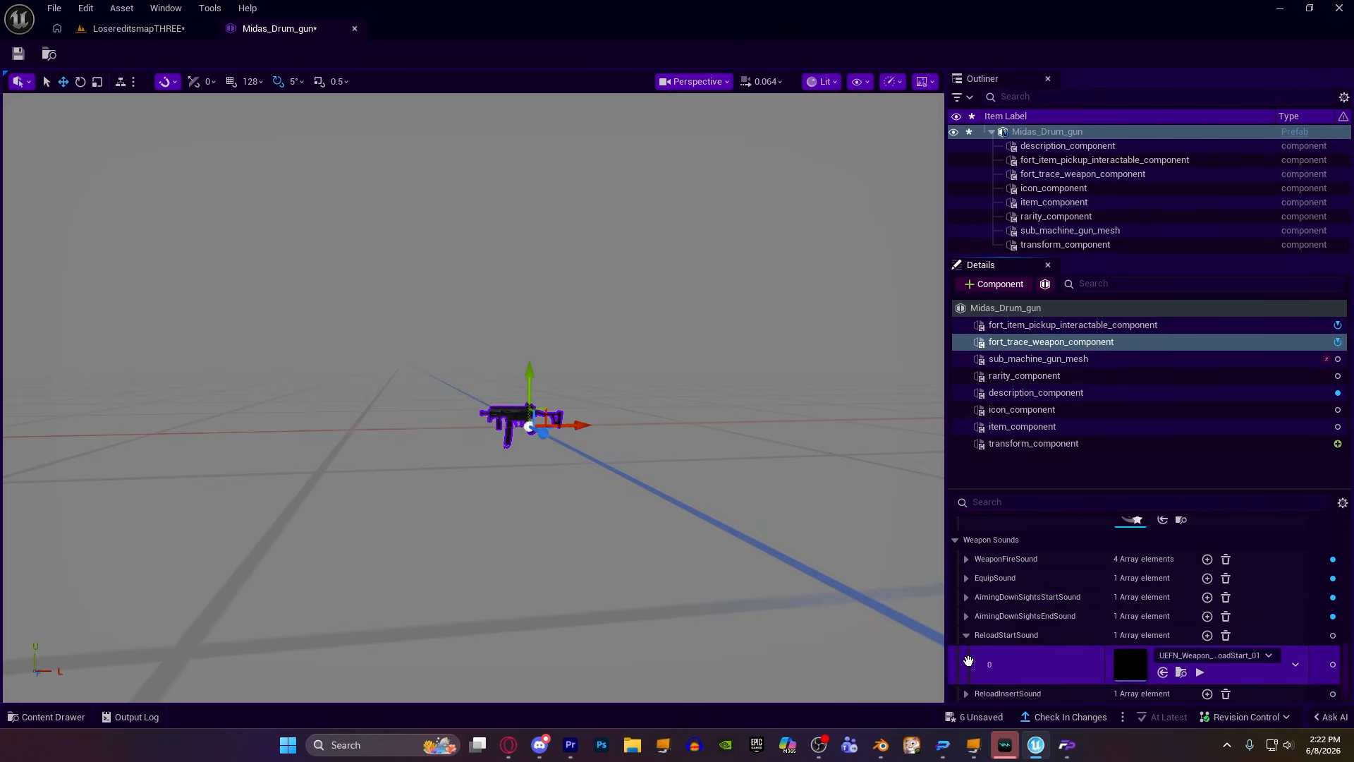
scroll(972, 641, down, 1)
click(966, 655)
scroll(967, 663, down, 2)
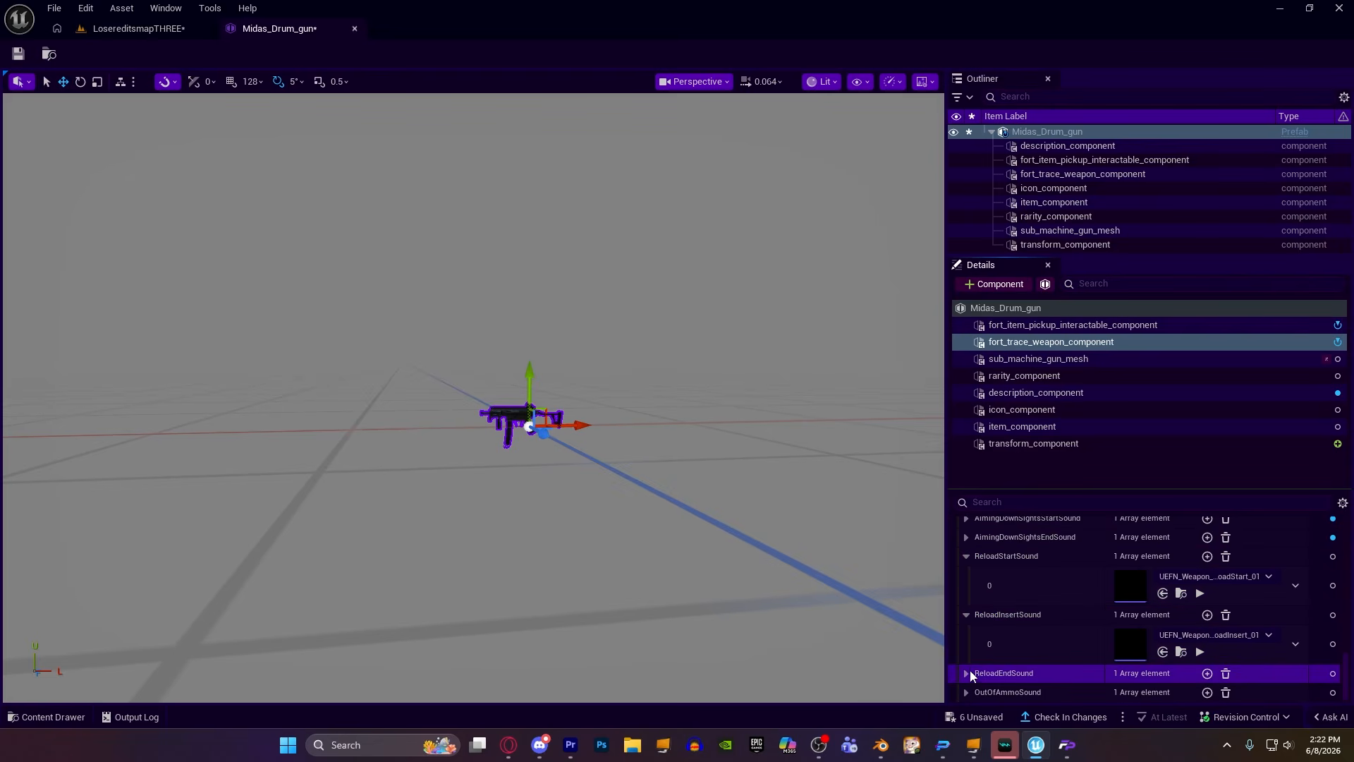
click(966, 673)
click(138, 29)
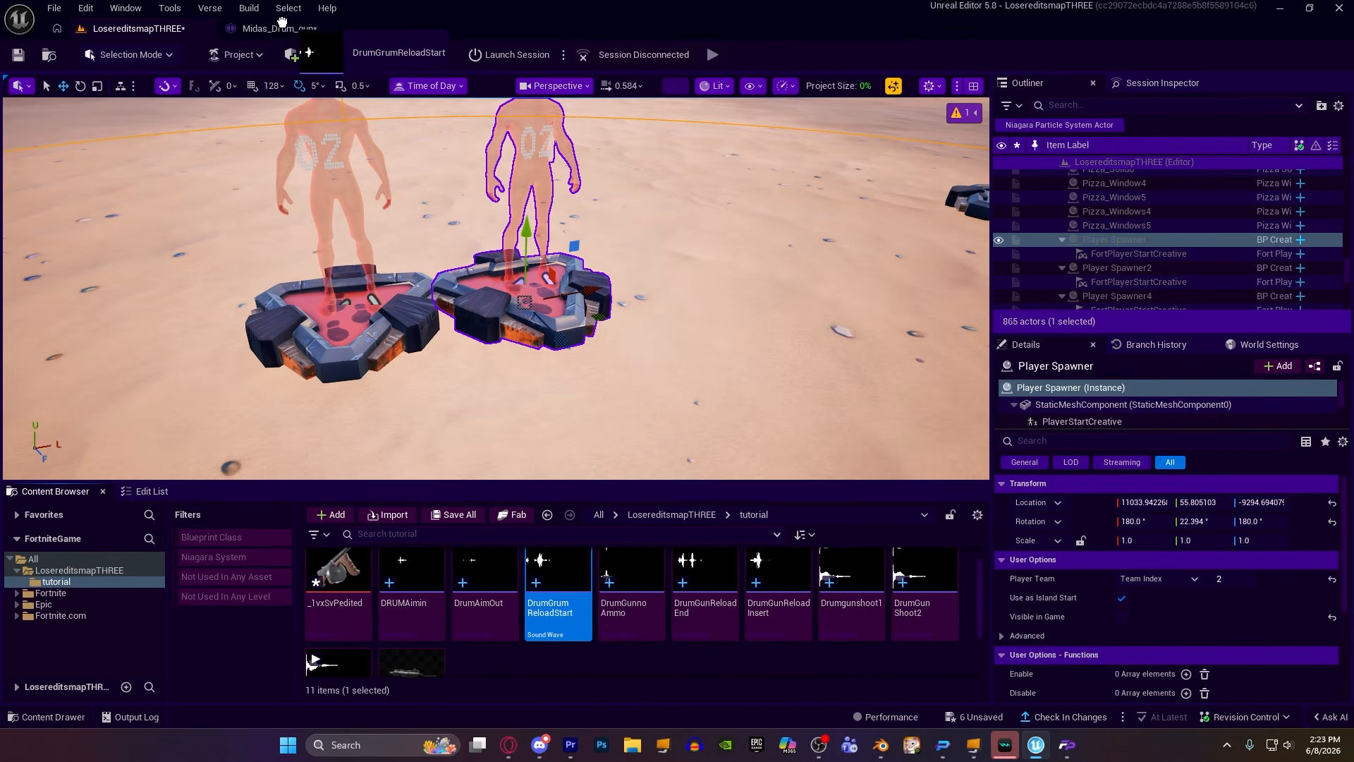
drag(559, 597, 1145, 638)
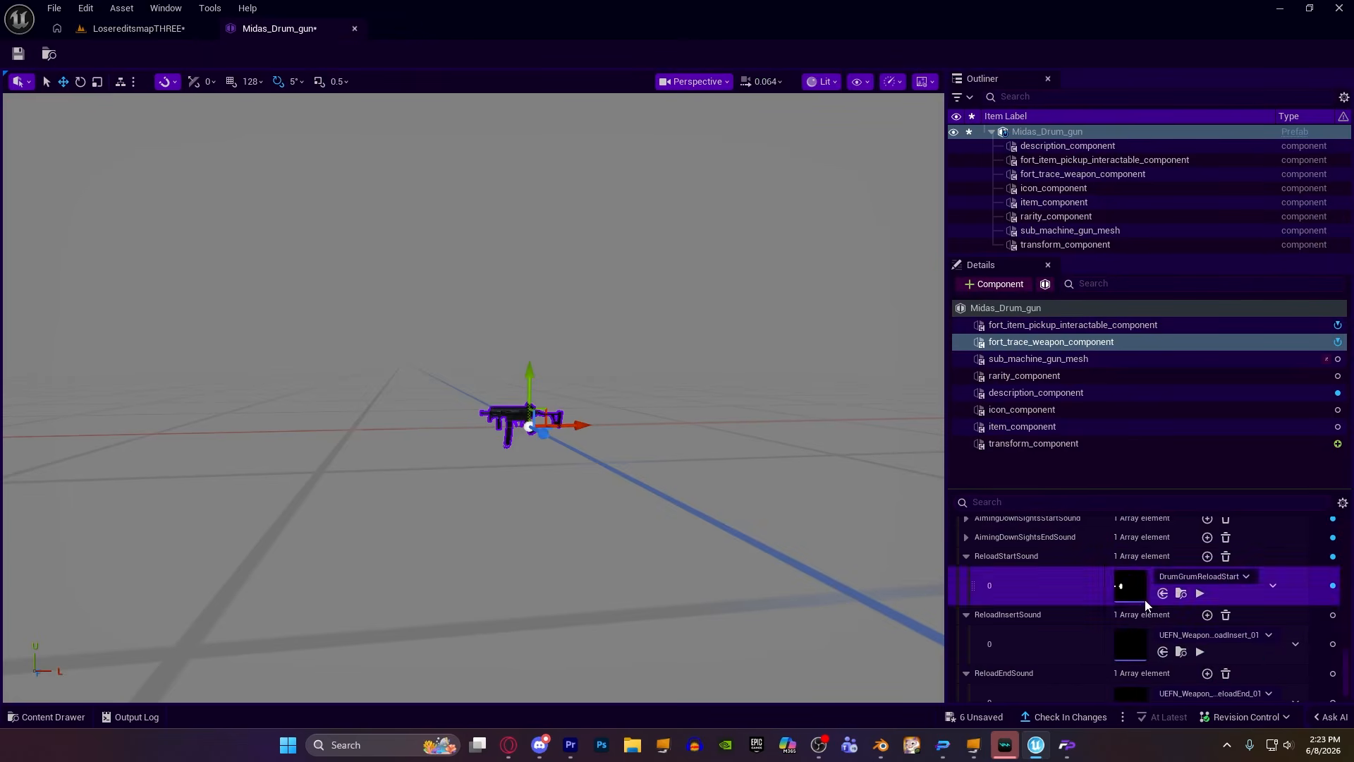
Assign DrumGunReloadInsert to ReloadInsertSound and DrumGunReloadEnd to ReloadEndSound.
click(154, 29)
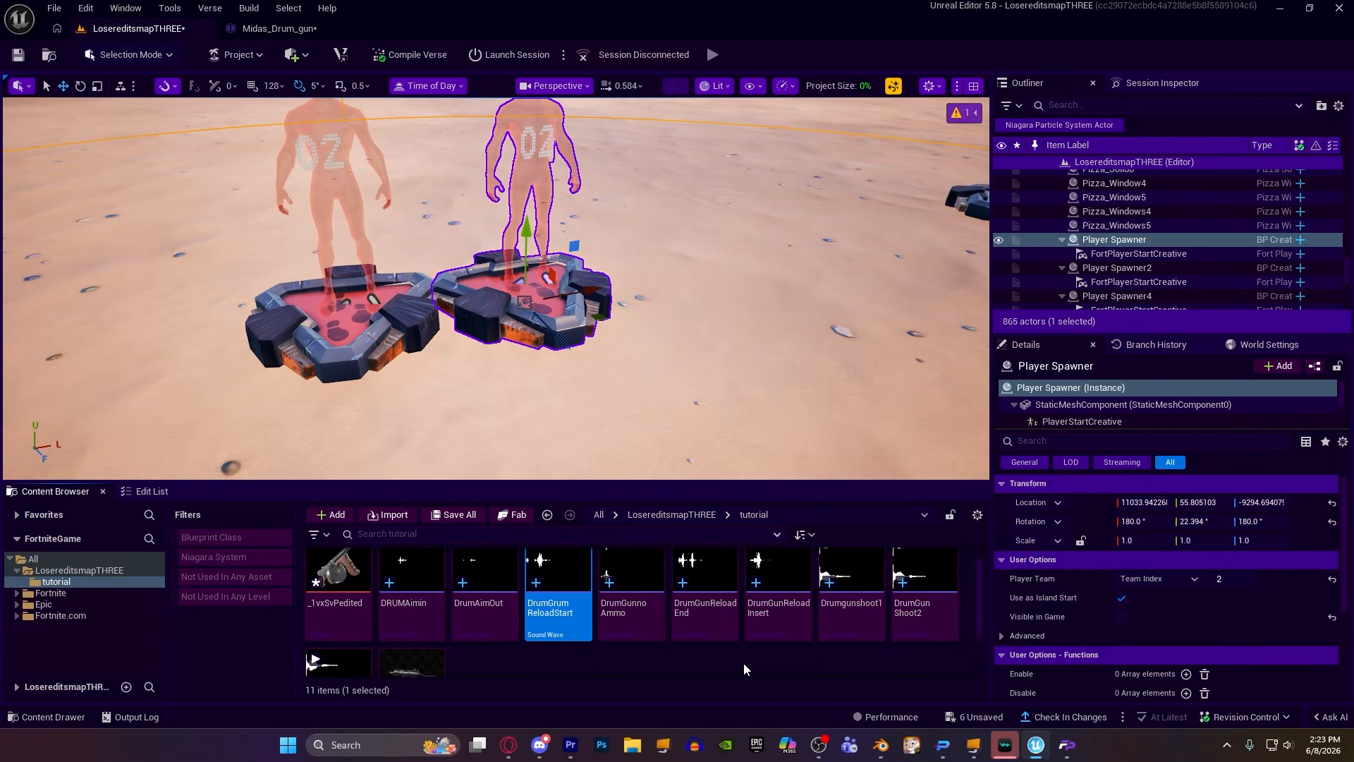
drag(776, 599, 1149, 647)
click(158, 29)
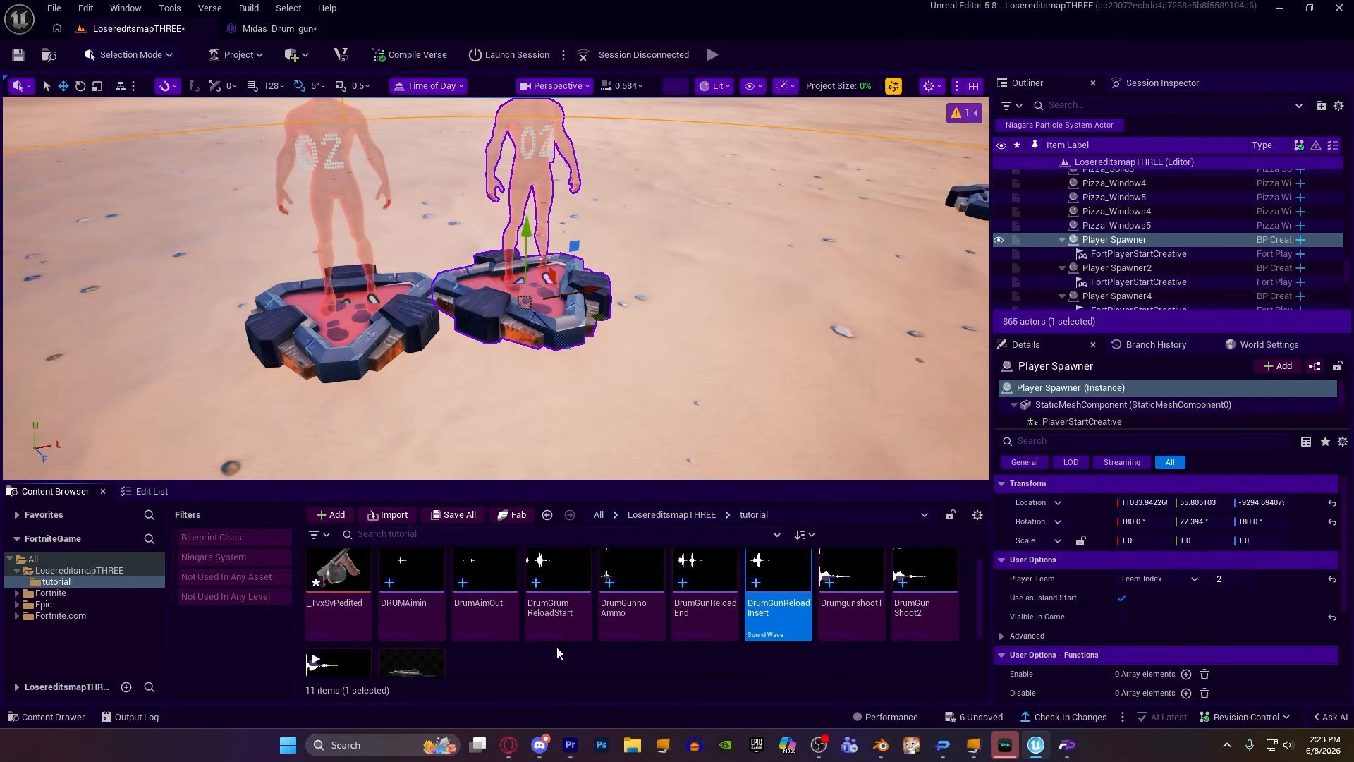
drag(707, 640, 1141, 664)
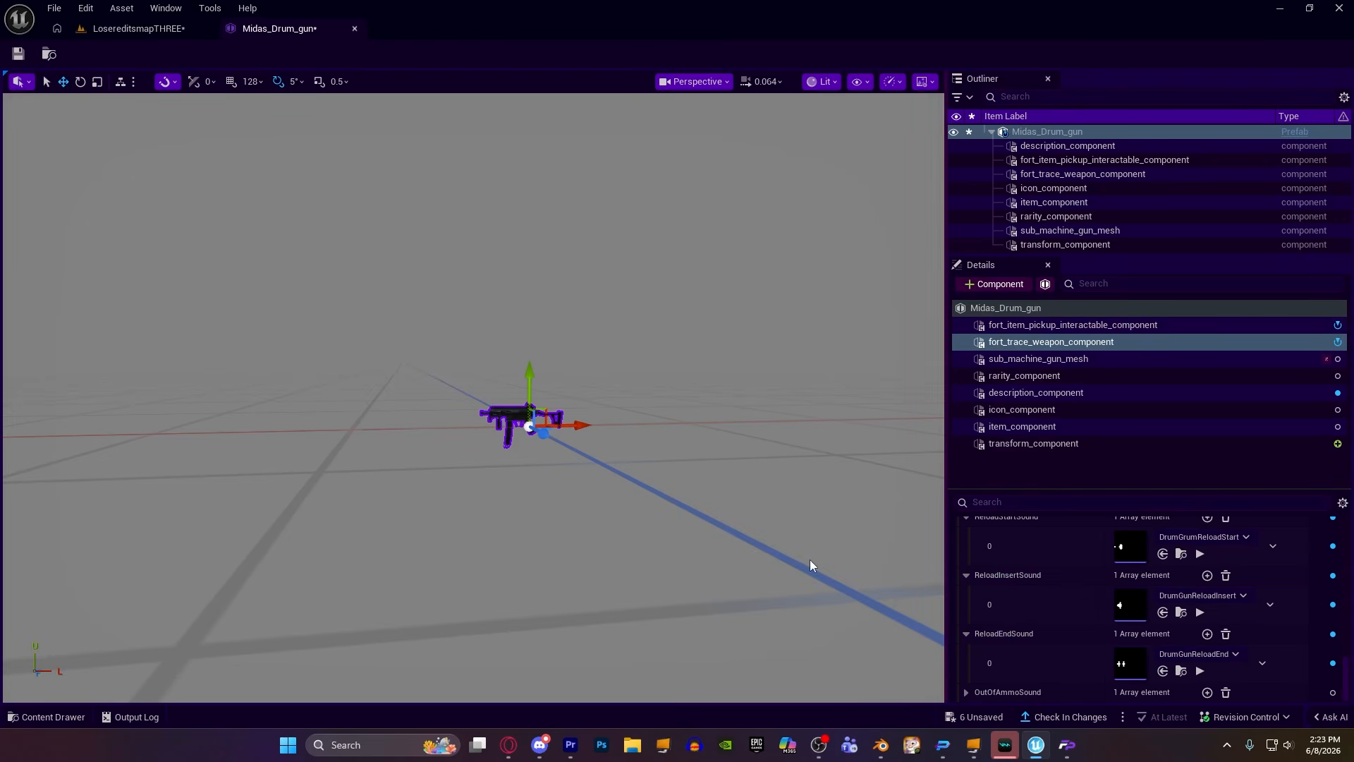
Collapse the ReloadStartSound, ReloadInsertSound and ReloadEndSound arrays and dismiss the revision control check-in reminder.
scroll(569, 466, up, 3)
scroll(569, 467, down, 1)
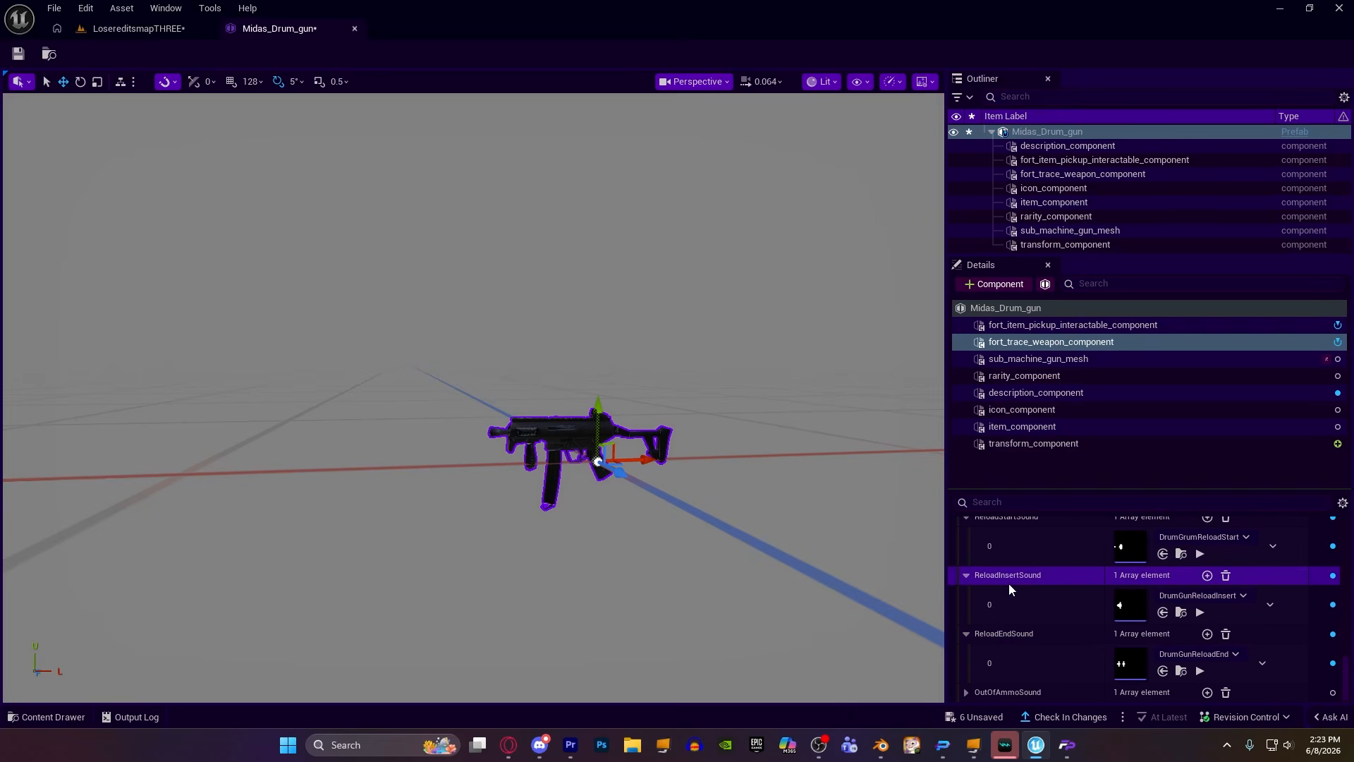
scroll(987, 586, up, 1)
click(966, 540)
click(966, 575)
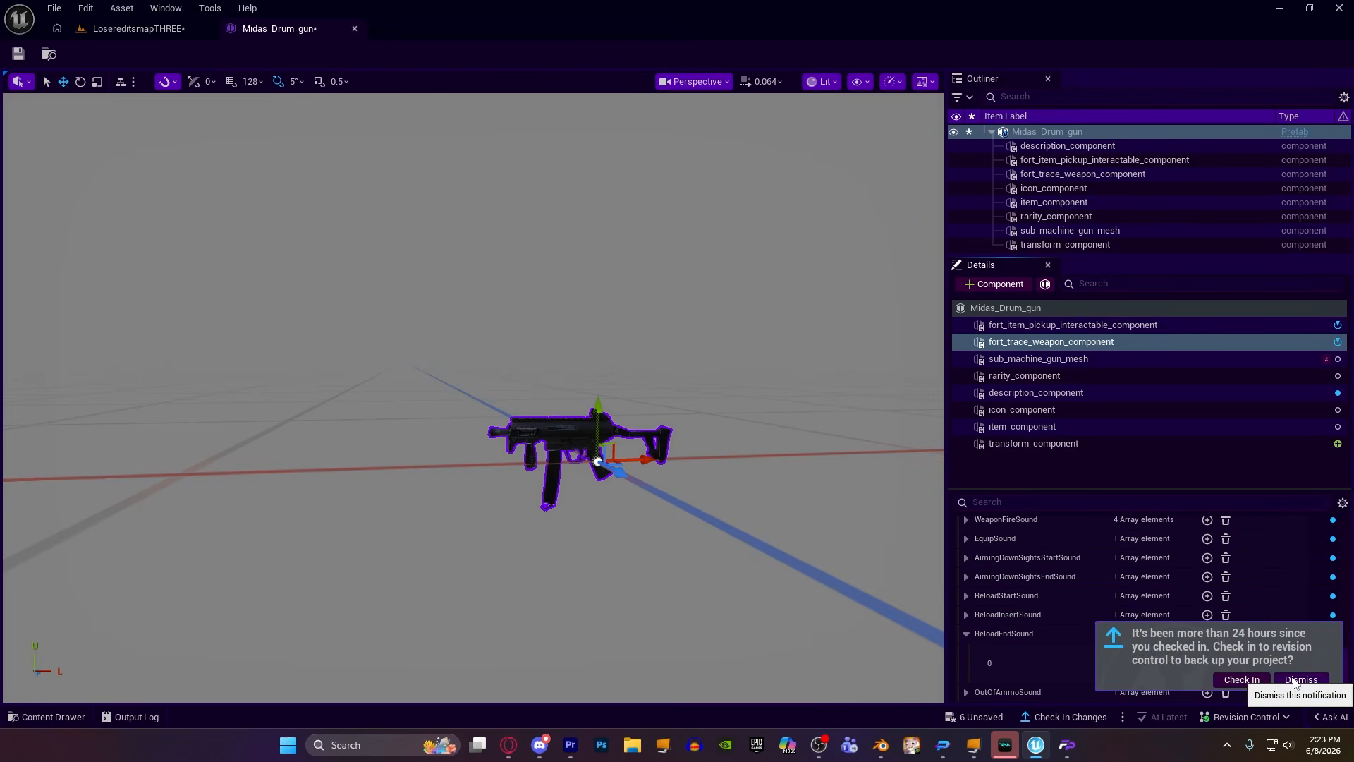
click(1300, 680)
click(966, 633)
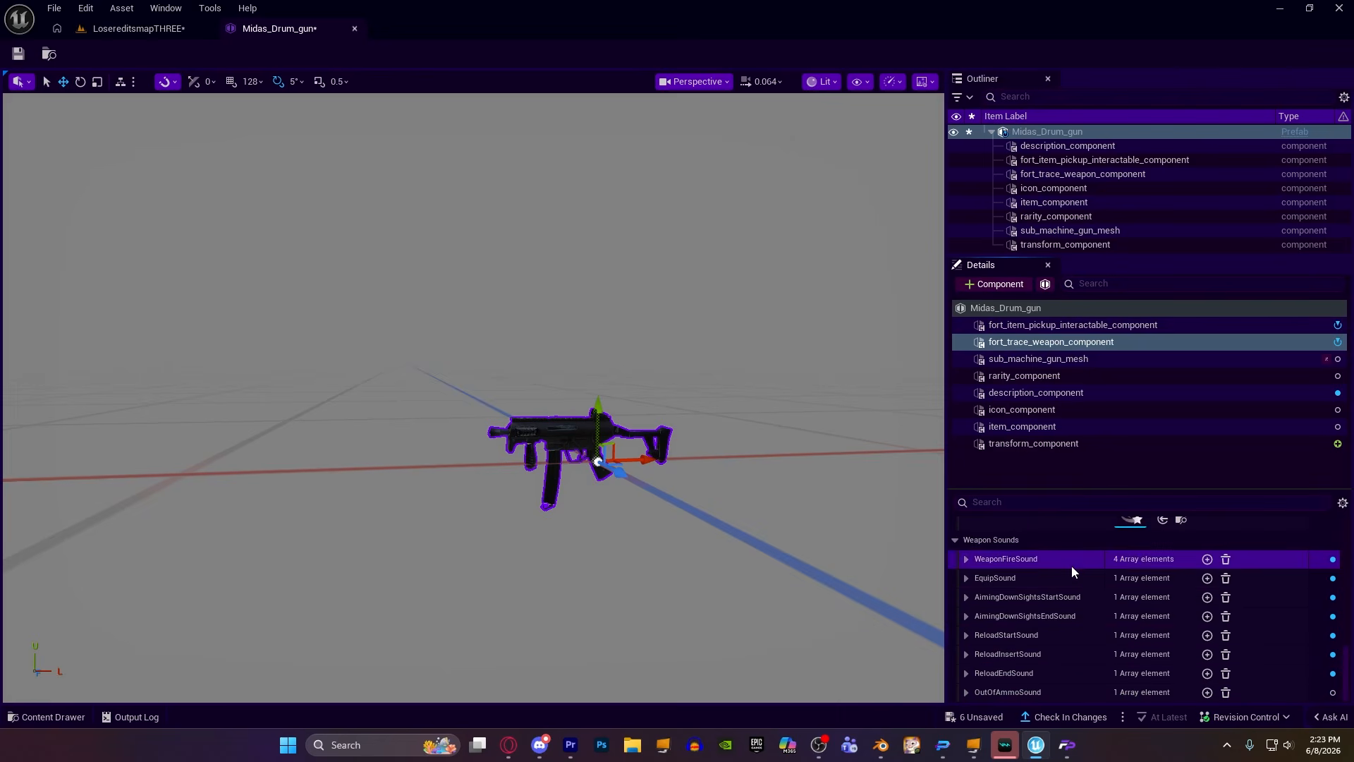
Assign the DrumGunnoAmmo sound from the tutorial folder to OutOfAmmoSound, then collapse that array.
click(967, 688)
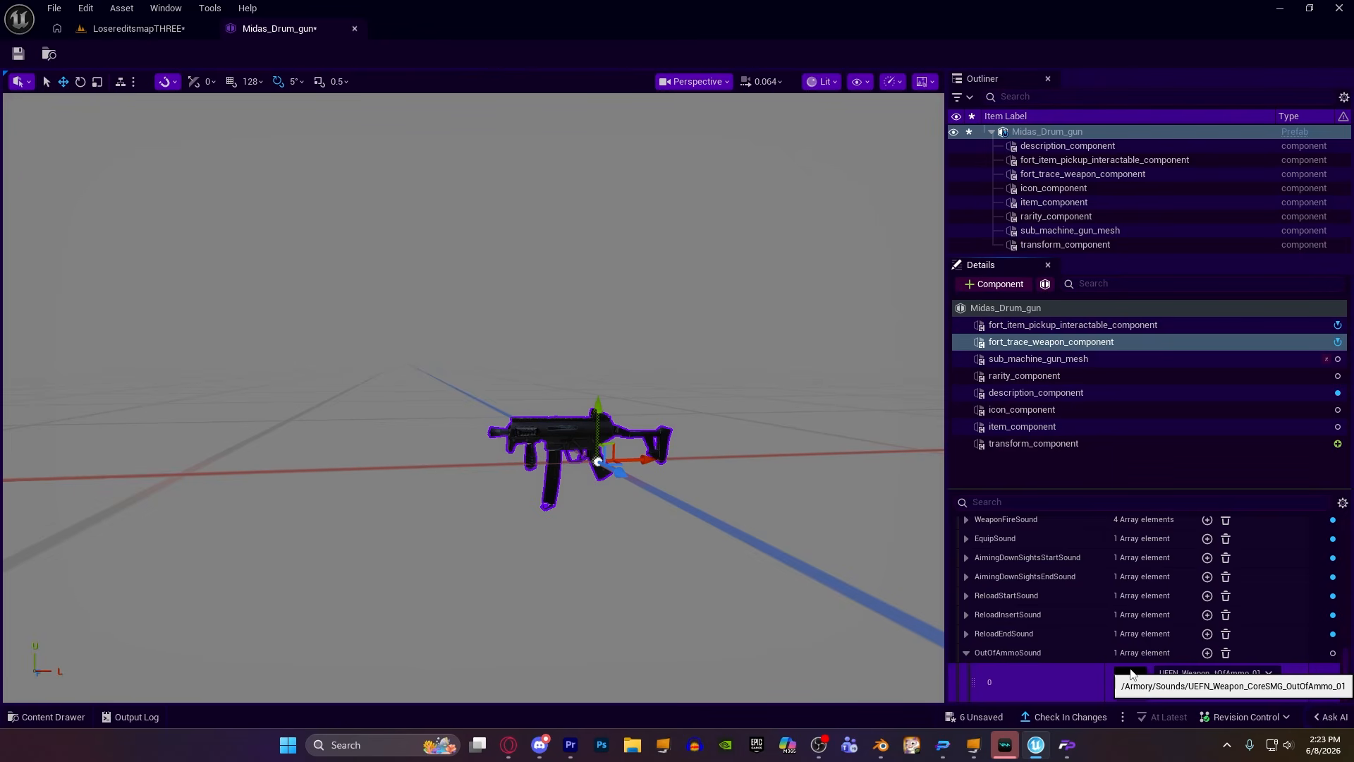
right_drag(666, 335, 720, 378)
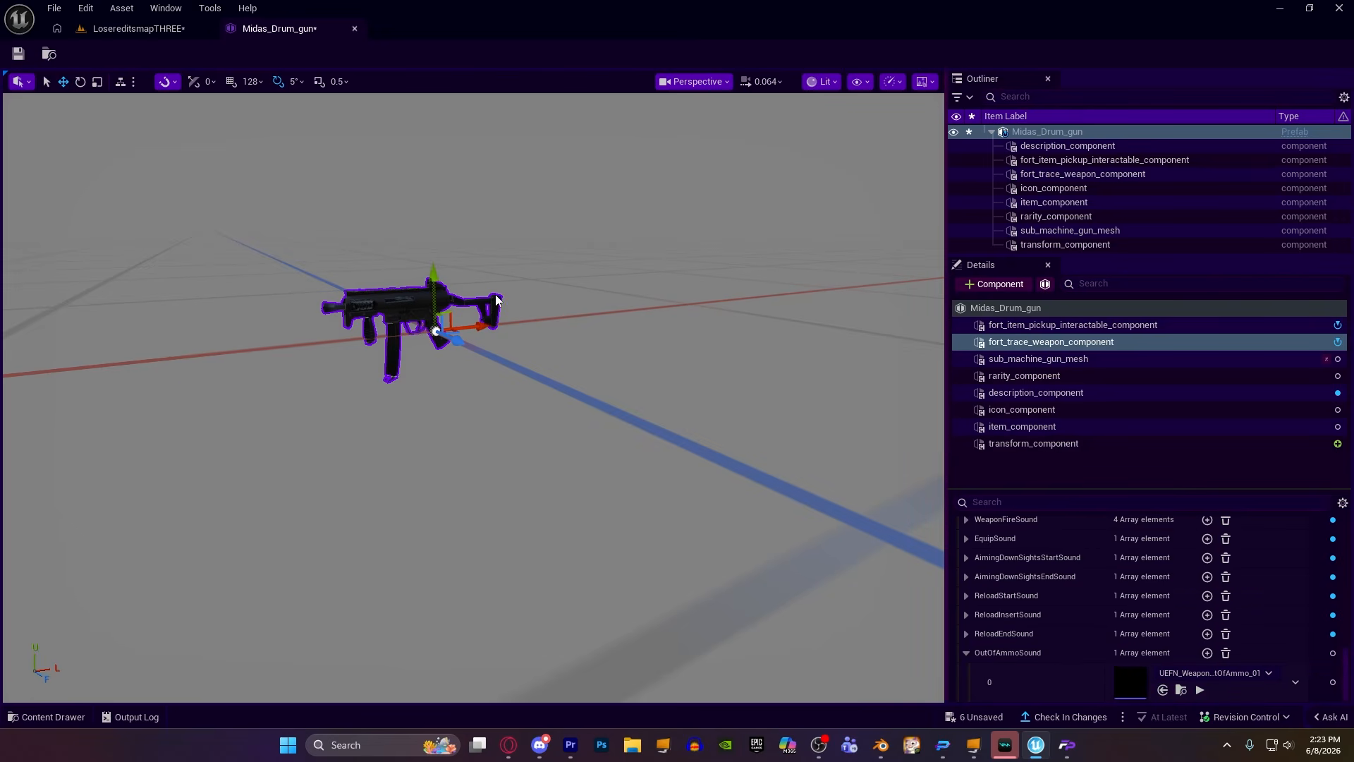
click(100, 28)
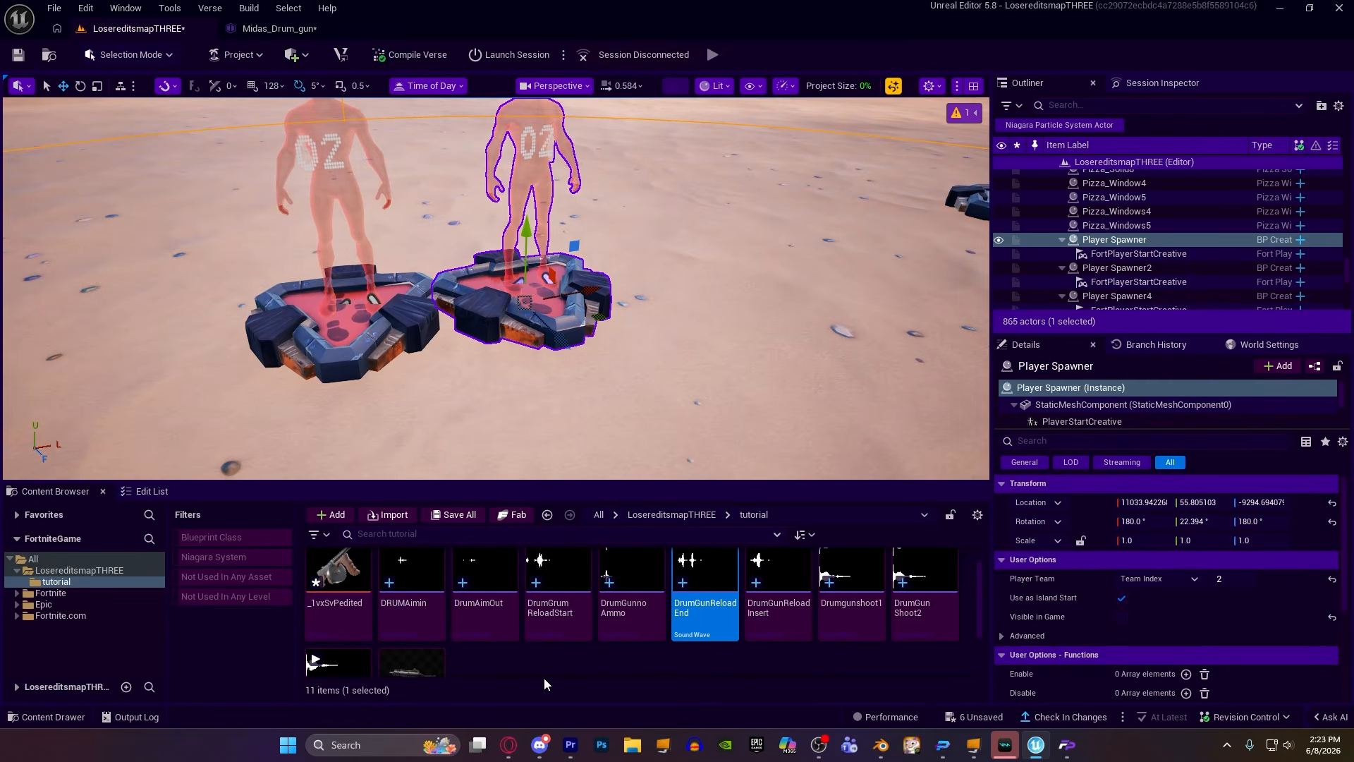
drag(624, 591, 1129, 679)
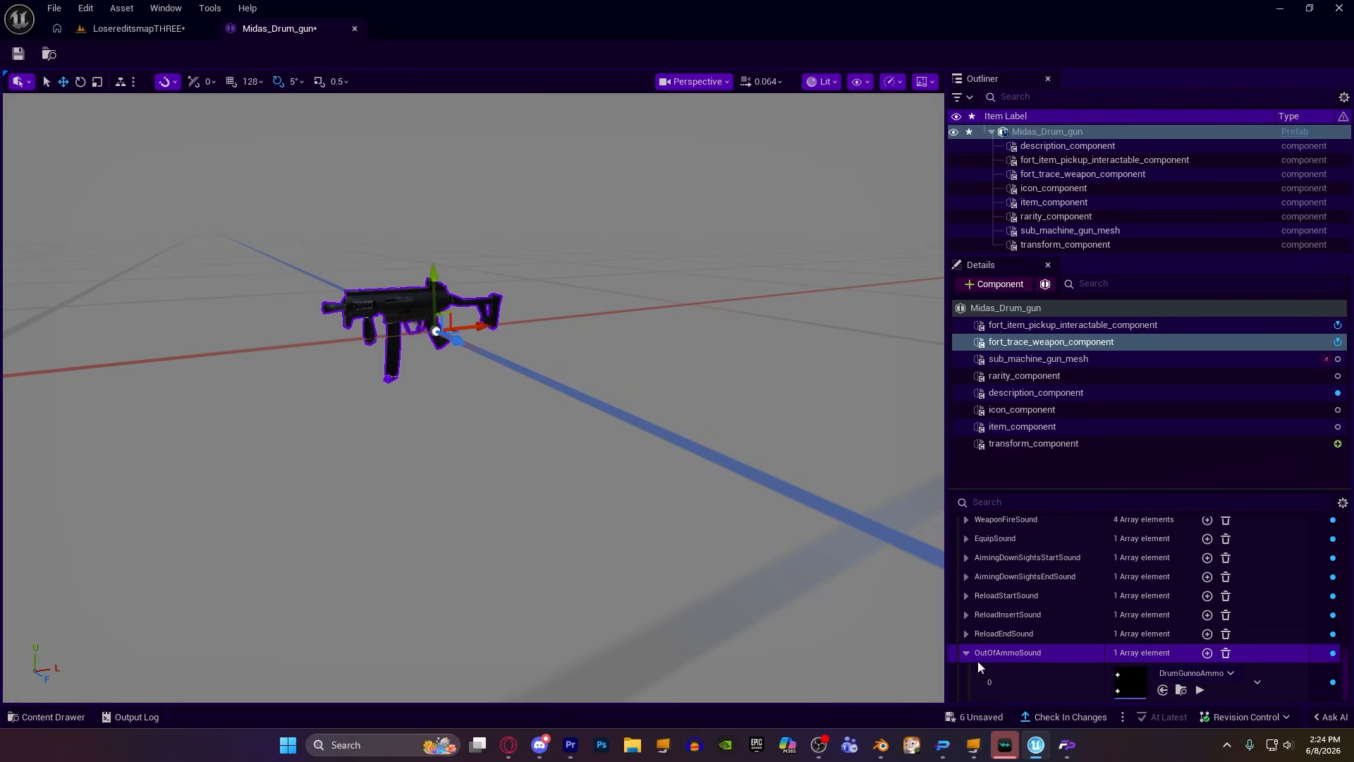
click(972, 652)
Select the fort_trace_weapon_component, collapse its Weapon Ammo group and review the MuzzleOffset and MuzzleFlash settings under Weapon Visuals.
scroll(1085, 606, up, 3)
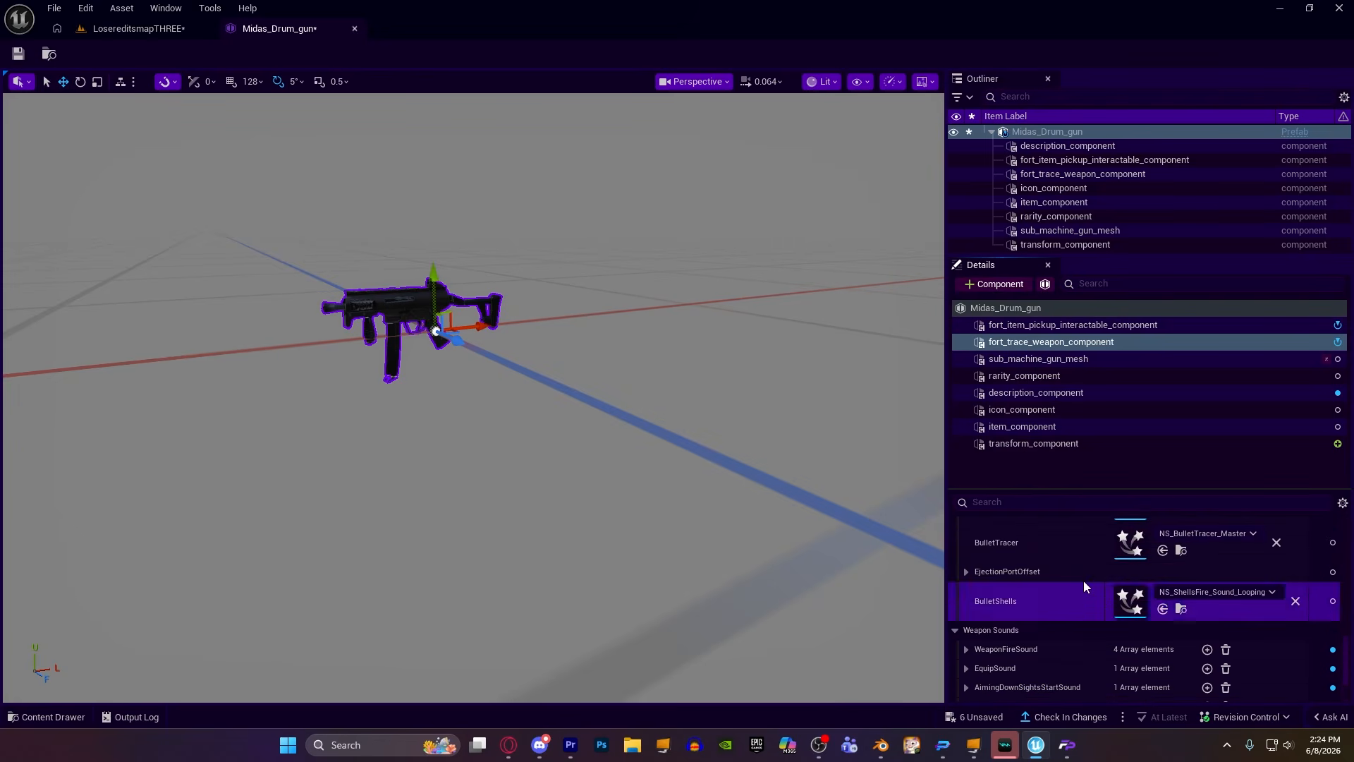
click(1076, 174)
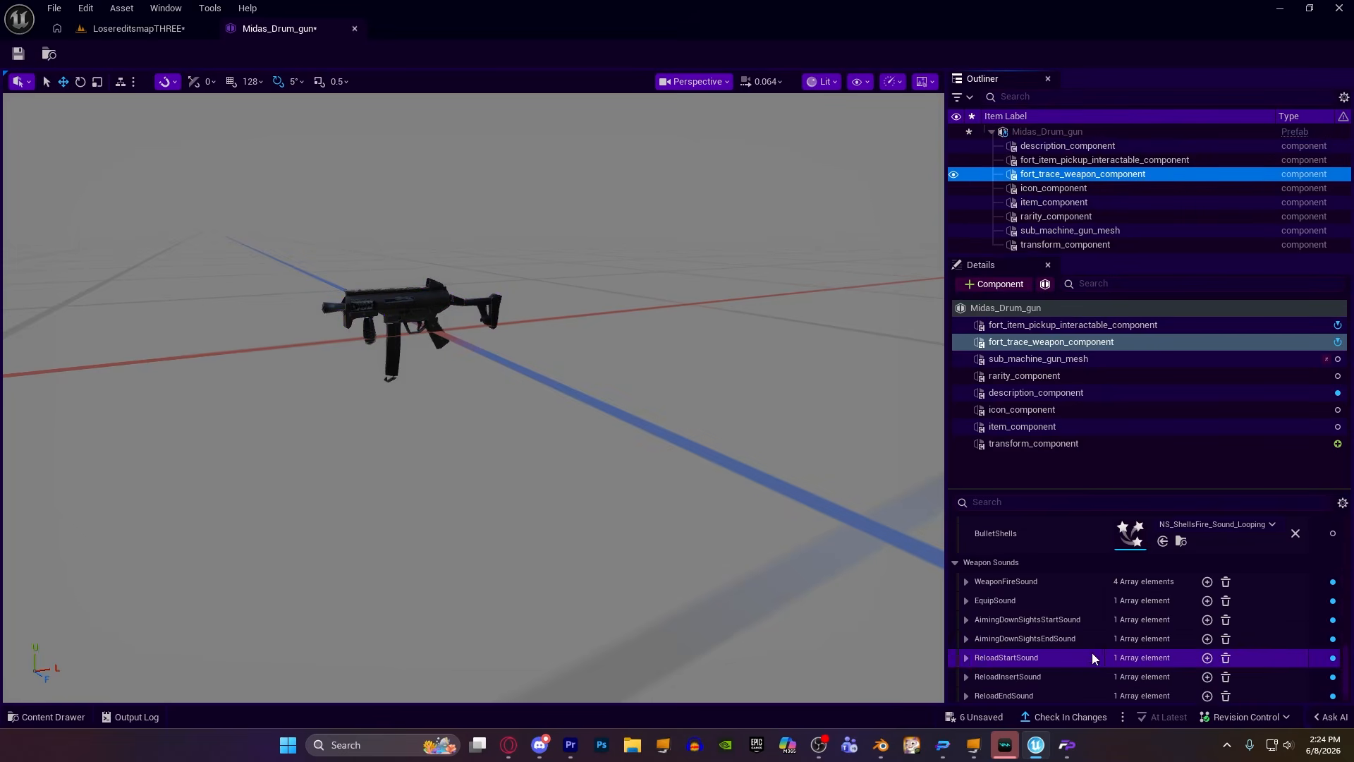
scroll(1085, 600, up, 3)
scroll(1074, 536, up, 2)
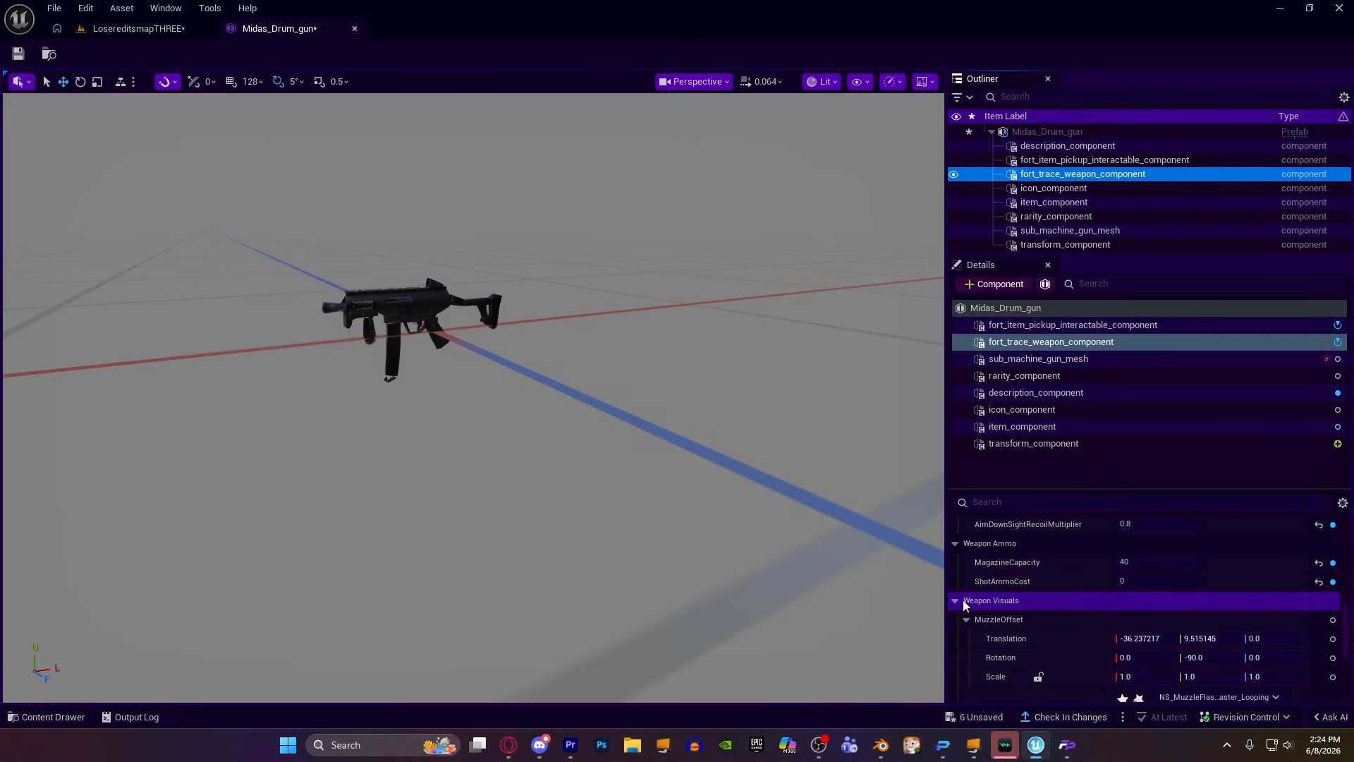
scroll(987, 621, down, 2)
scroll(1002, 565, up, 3)
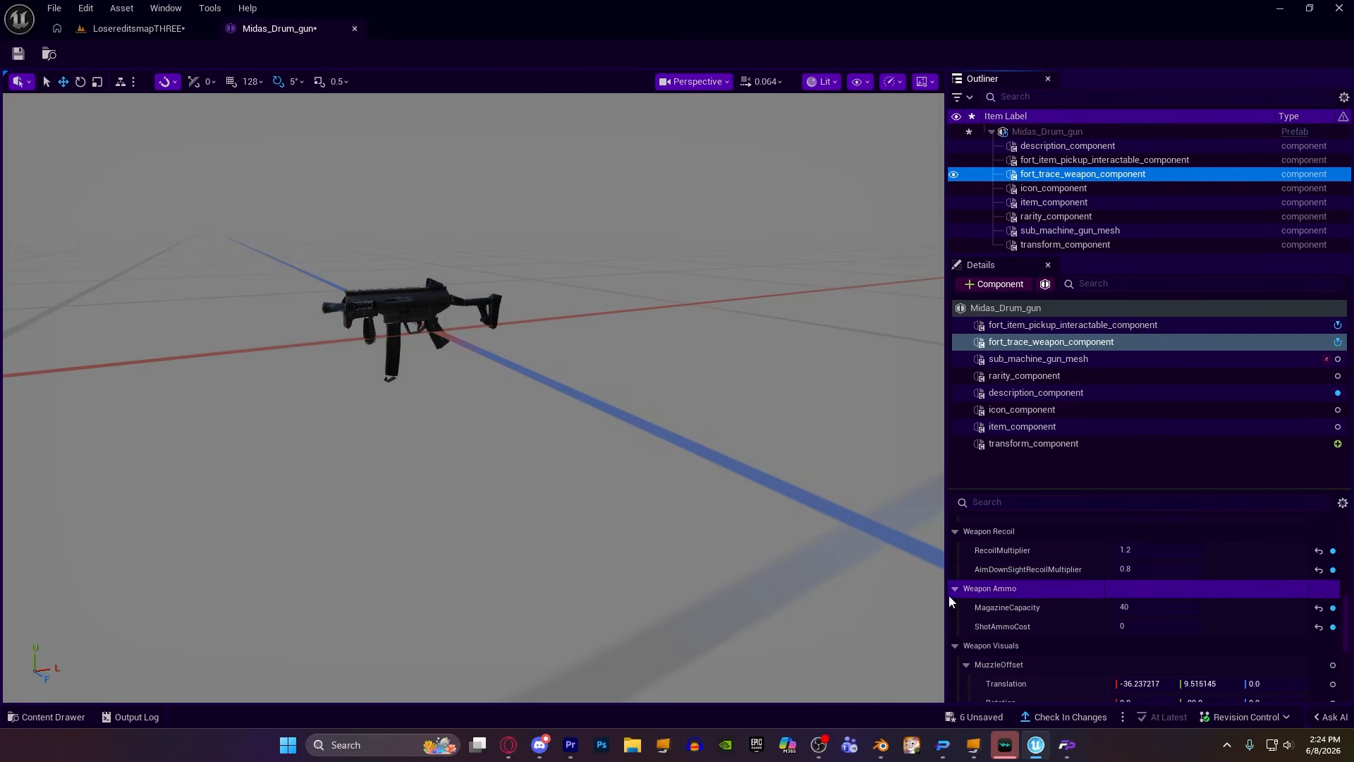
click(950, 591)
scroll(950, 536, down, 2)
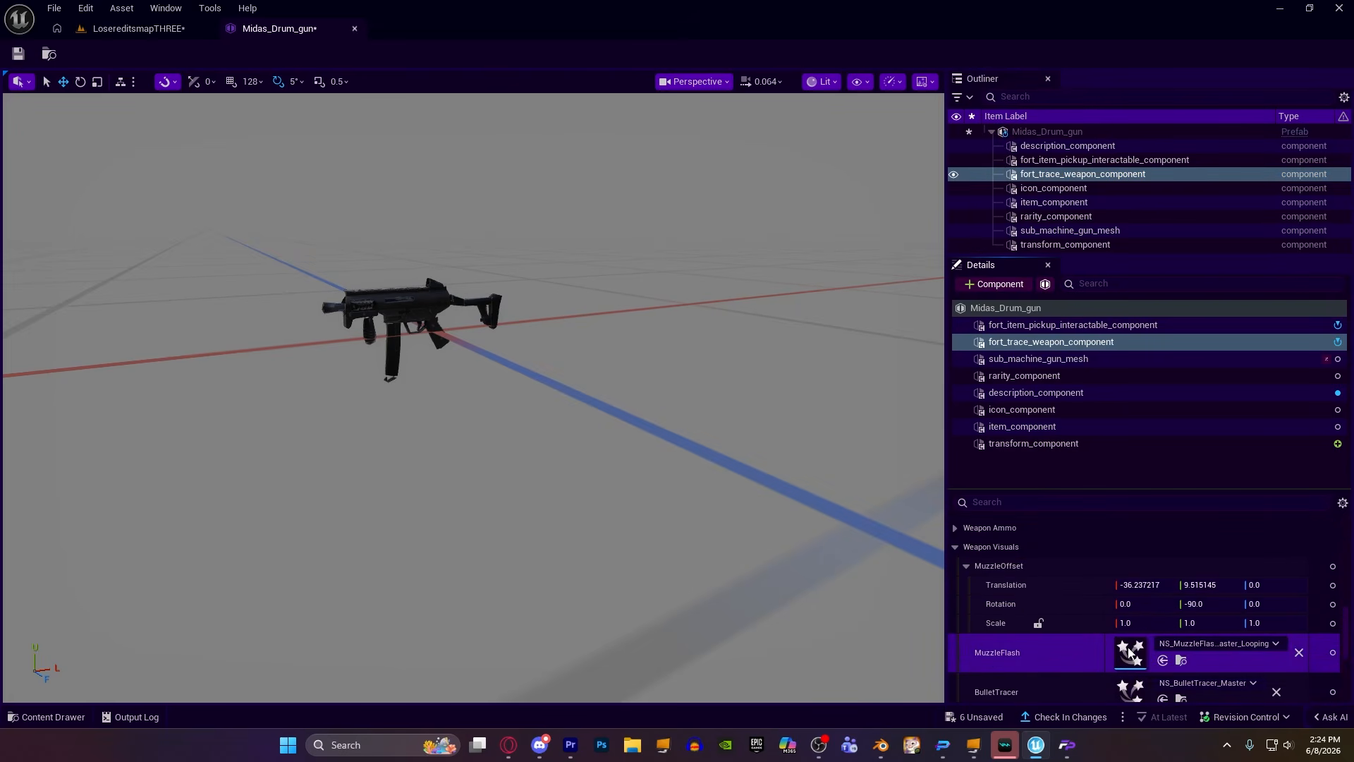
Collapse the expanded property groups of fort_trace_weapon_component, from Weapon Visuals back to Weapon Damage, including the RangeDamageMultiplier array.
scroll(1184, 635, down, 2)
scroll(1061, 595, up, 2)
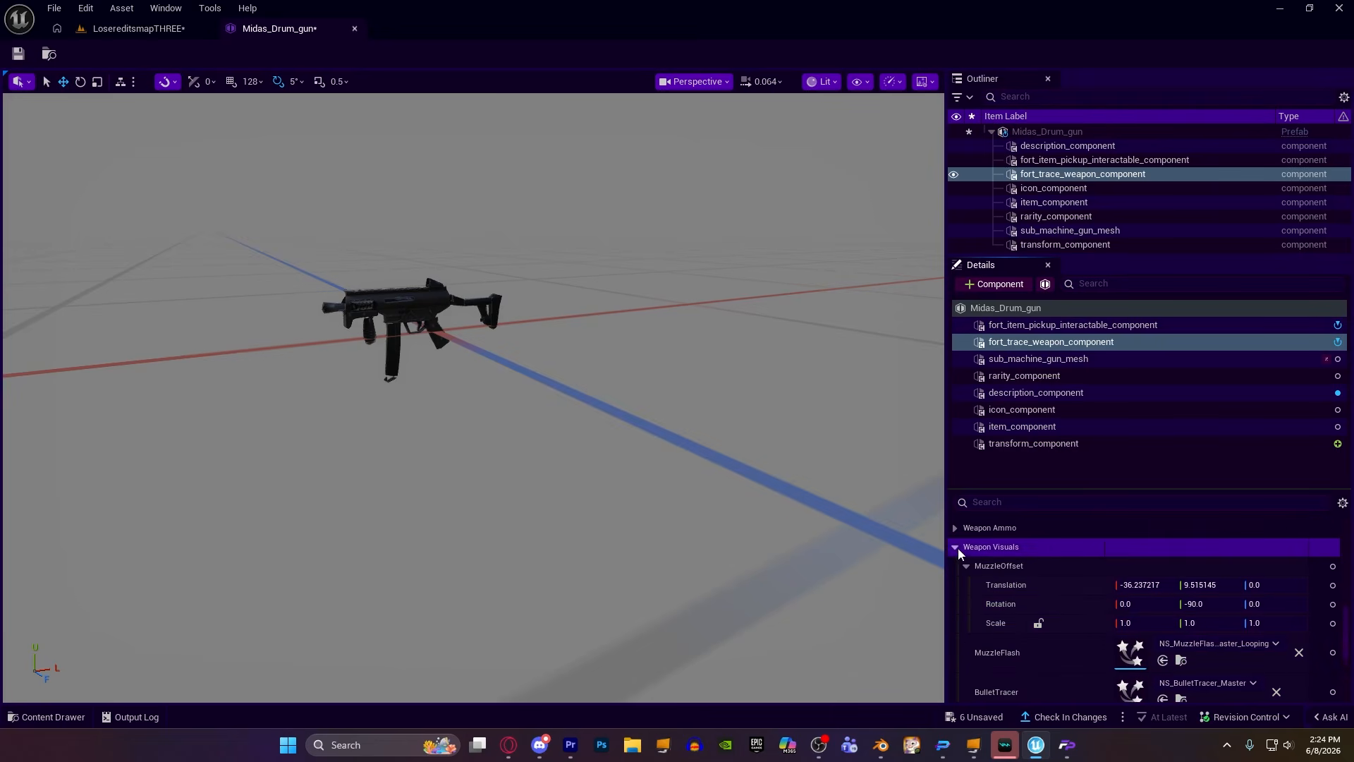
click(957, 547)
click(953, 563)
scroll(965, 620, up, 12)
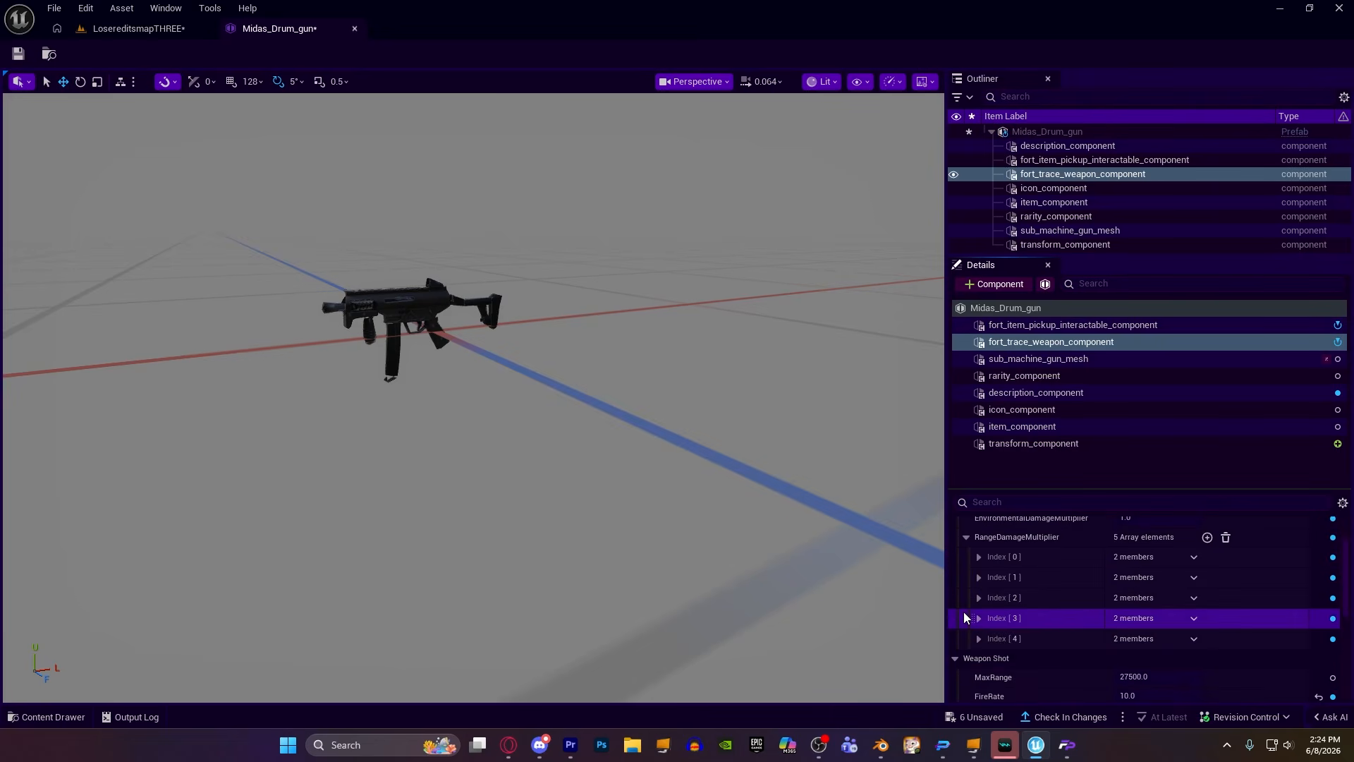
scroll(954, 651, down, 2)
click(953, 619)
click(952, 627)
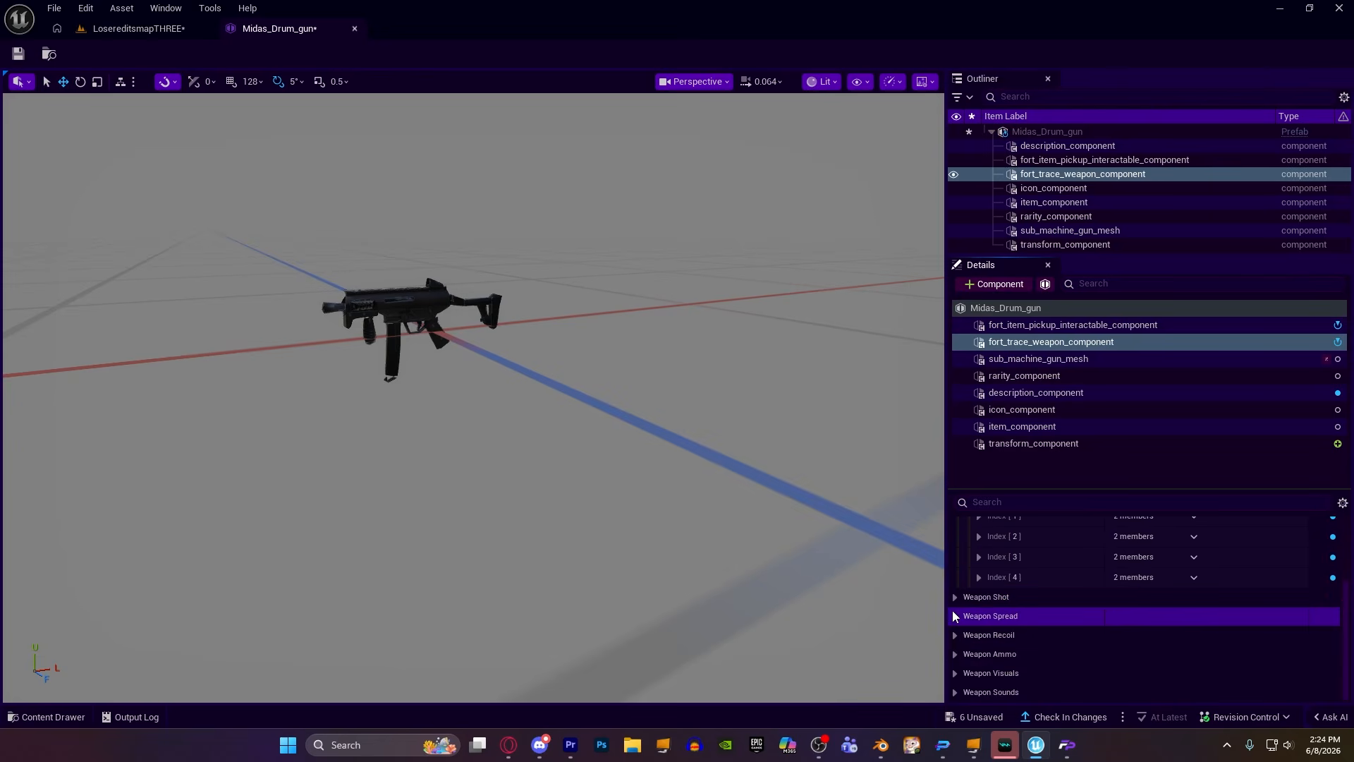
scroll(954, 605, up, 5)
click(961, 598)
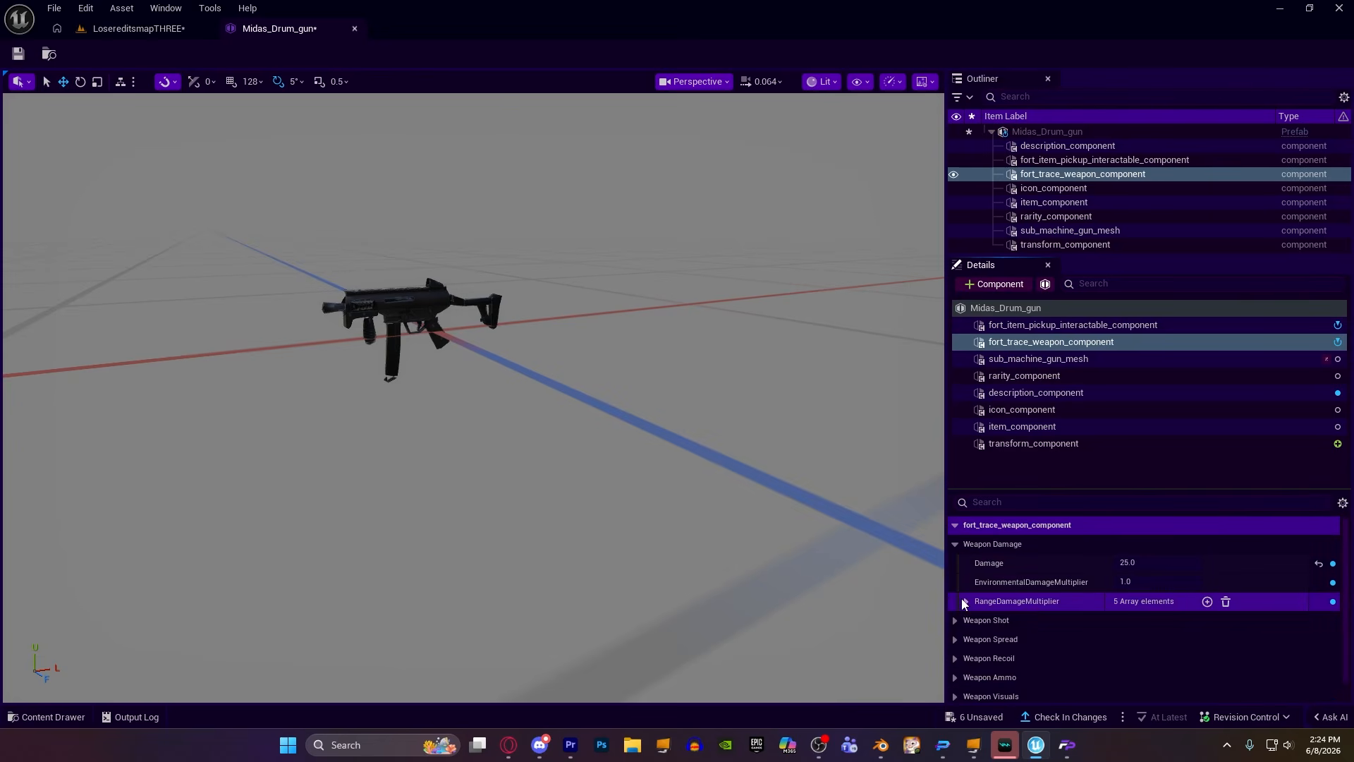
click(956, 544)
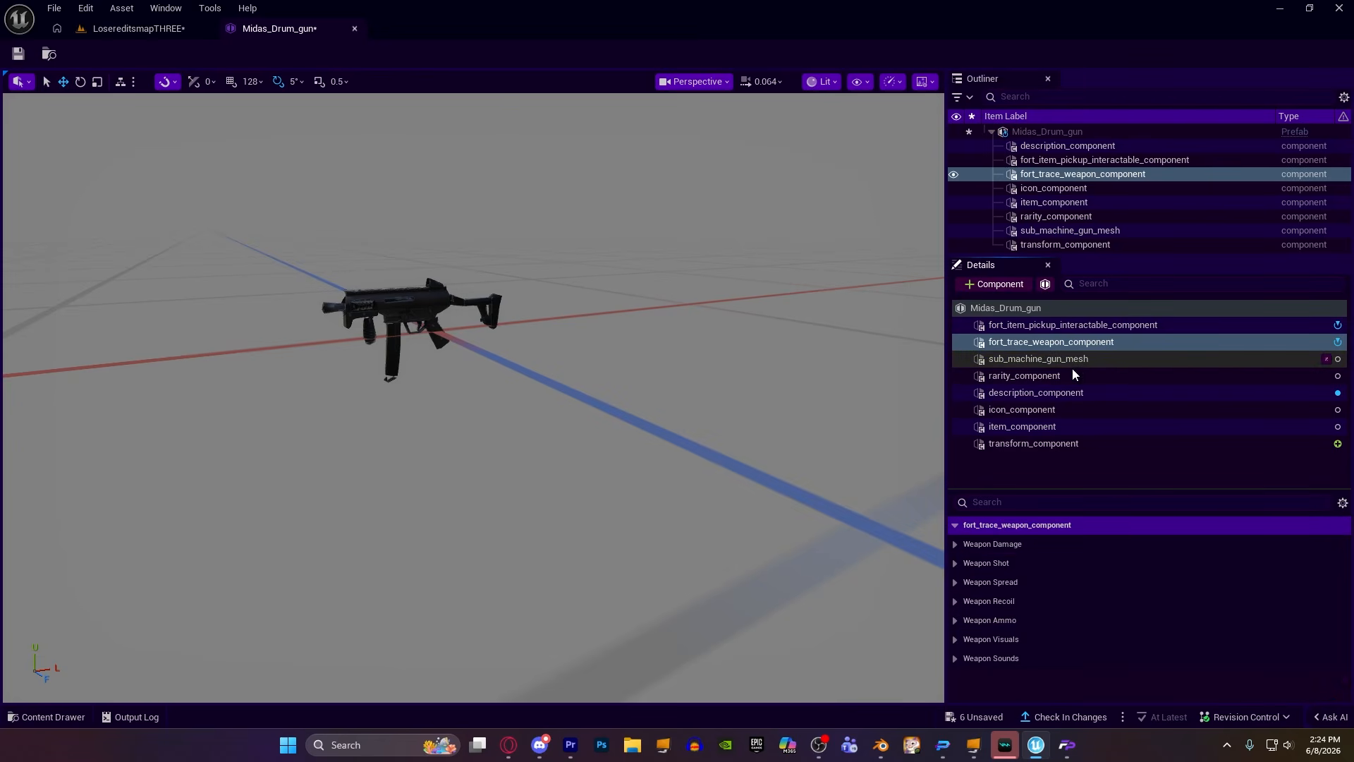
Assign the _1vxSvPedited texture from the level's tutorial folder as the Icon of icon_component.
click(1063, 189)
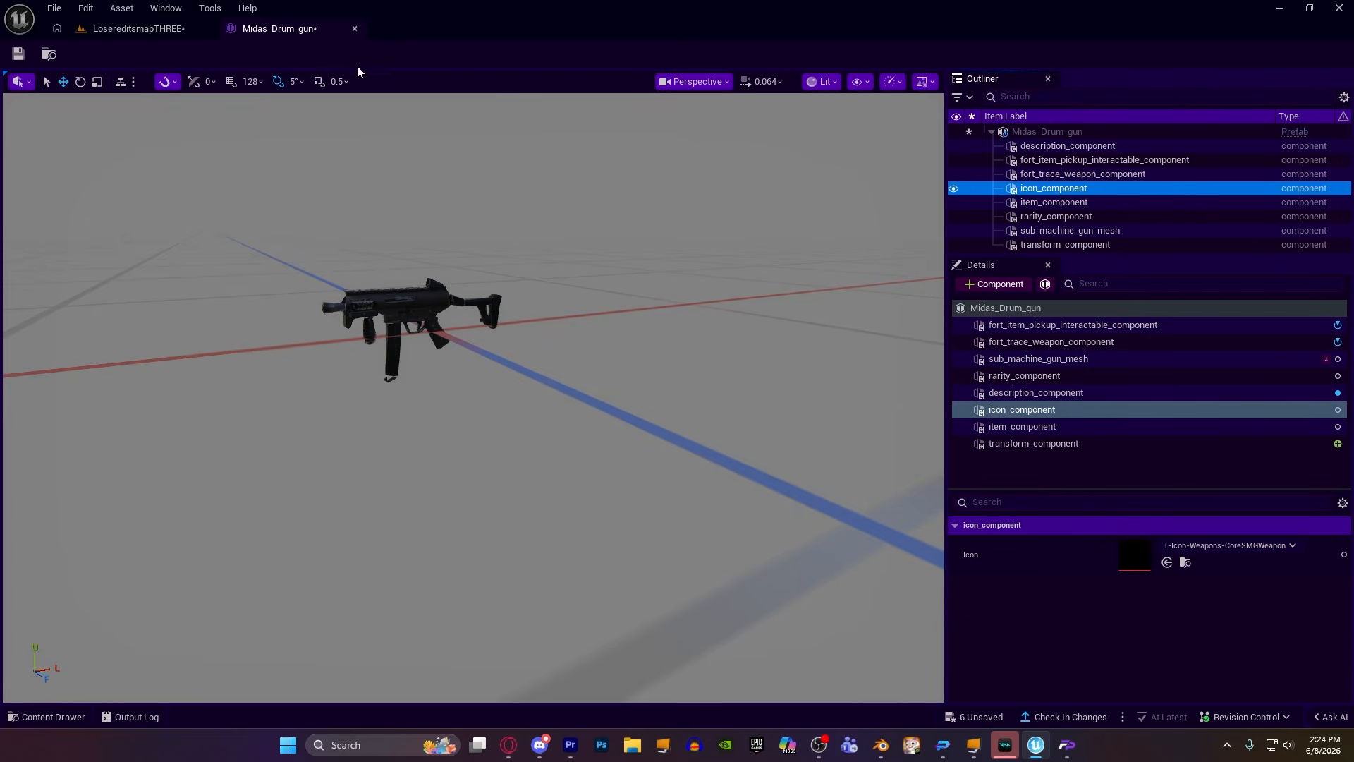
click(144, 32)
mouse_move(339, 616)
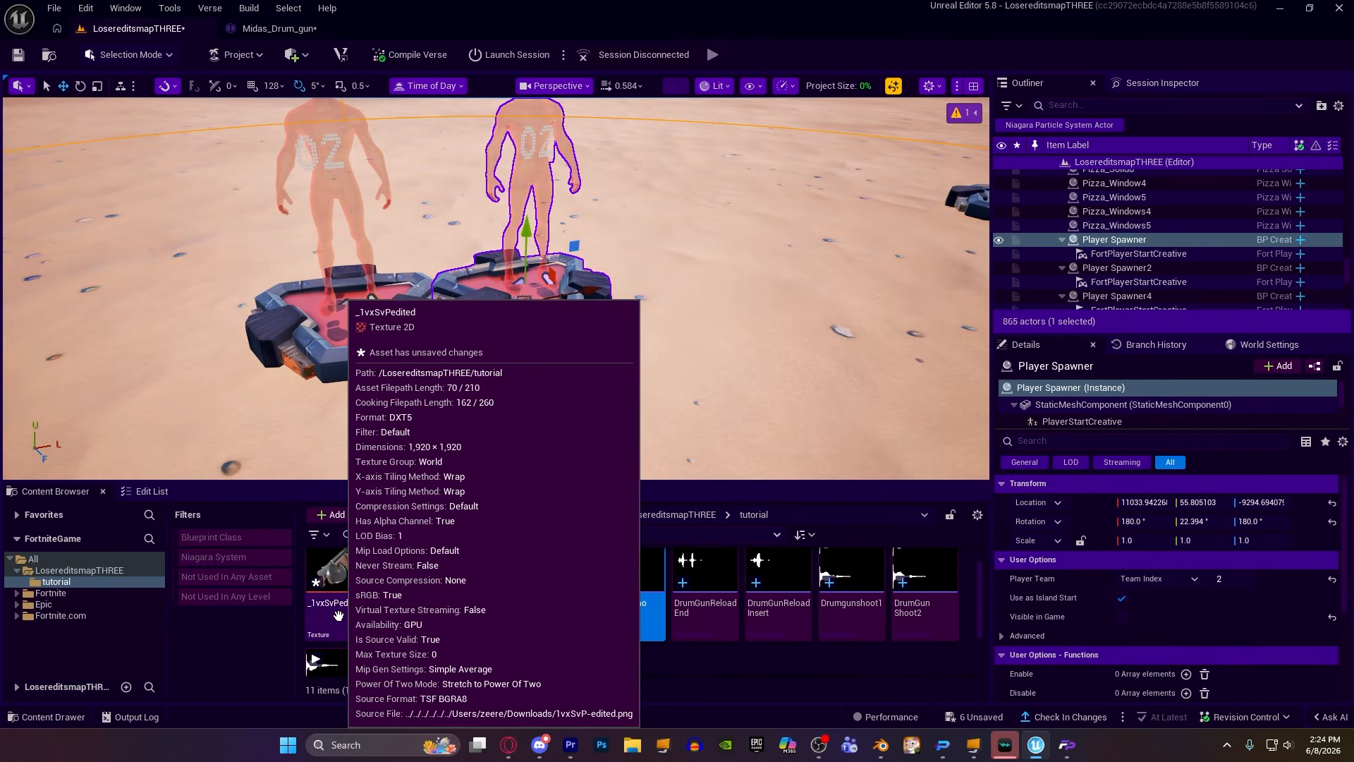
drag(339, 616, 1162, 558)
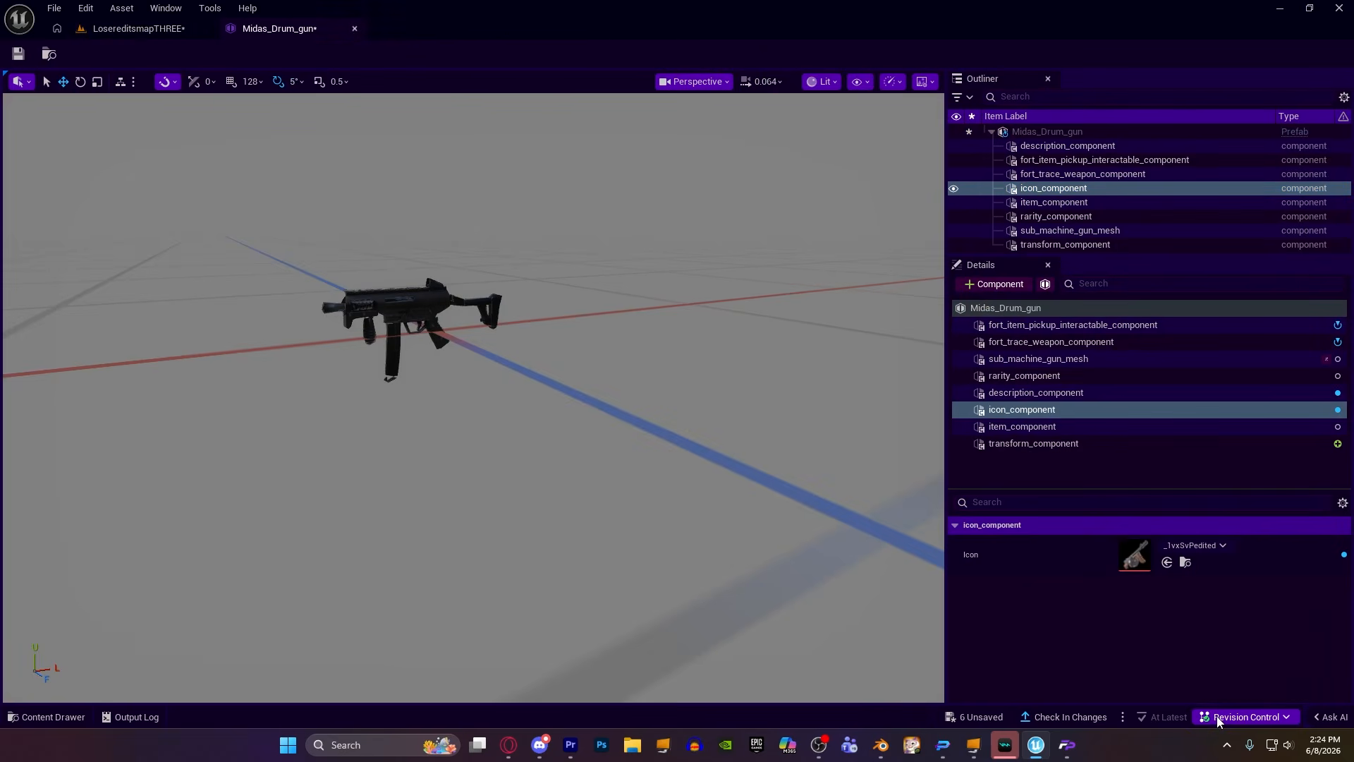
scroll(356, 222, up, 5)
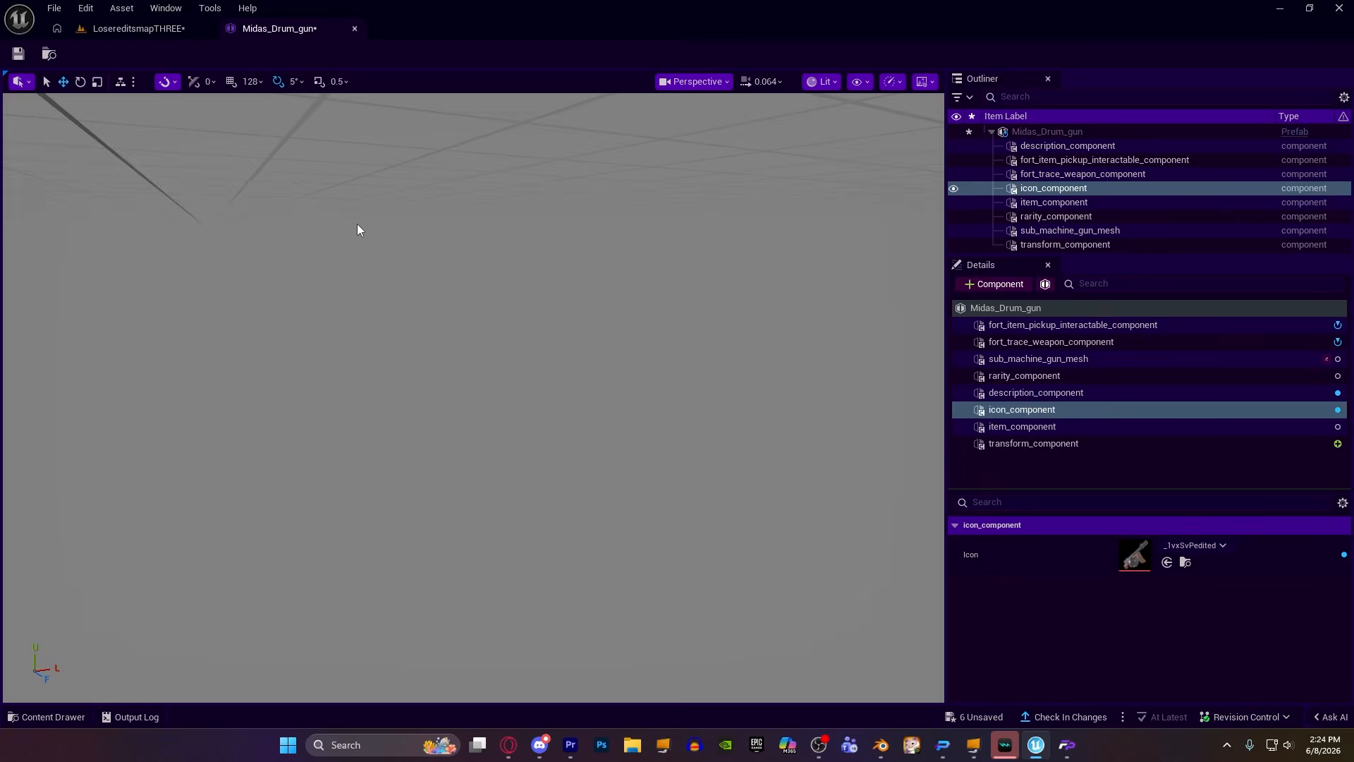
scroll(356, 224, down, 3)
scroll(531, 301, down, 3)
right_drag(534, 263, 495, 227)
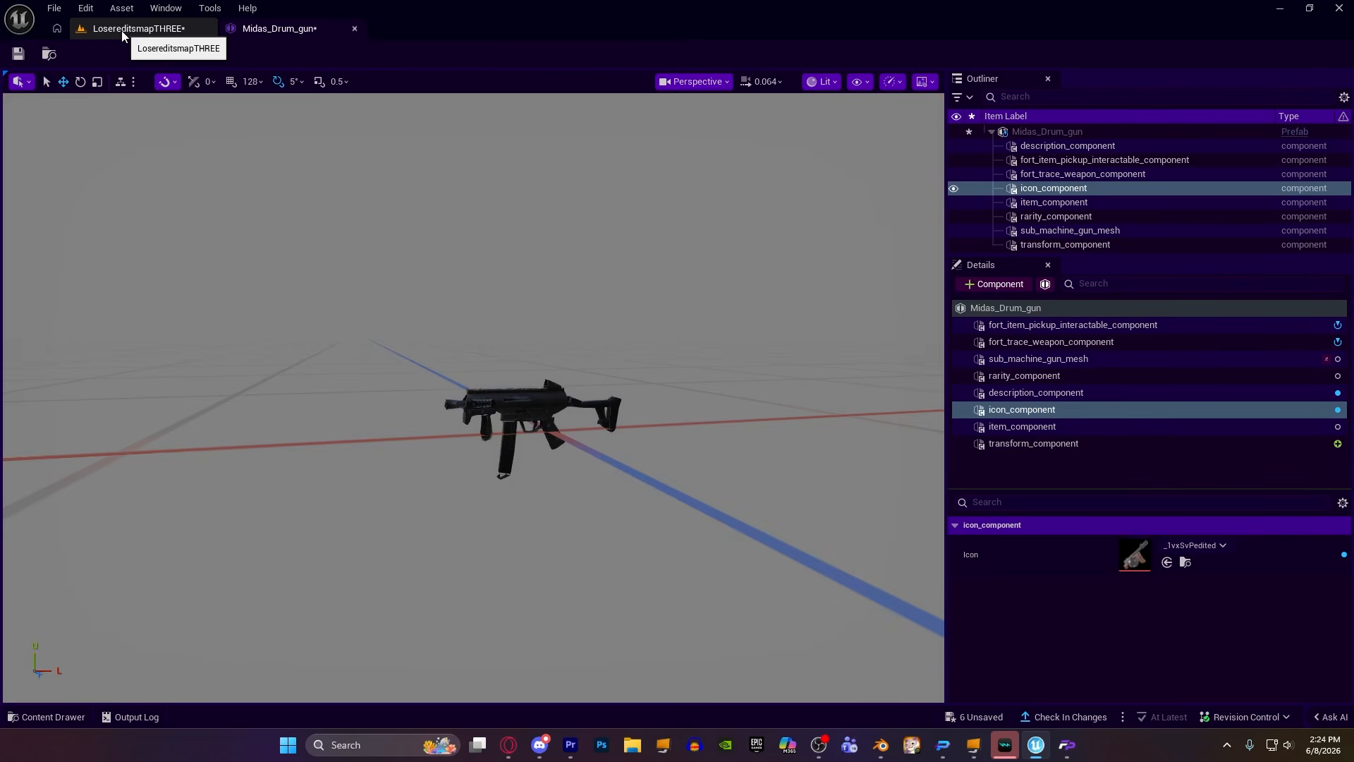
Add one Categories entry to item_component and set it to FortniteItemCategories.WeaponRanged.
click(1046, 203)
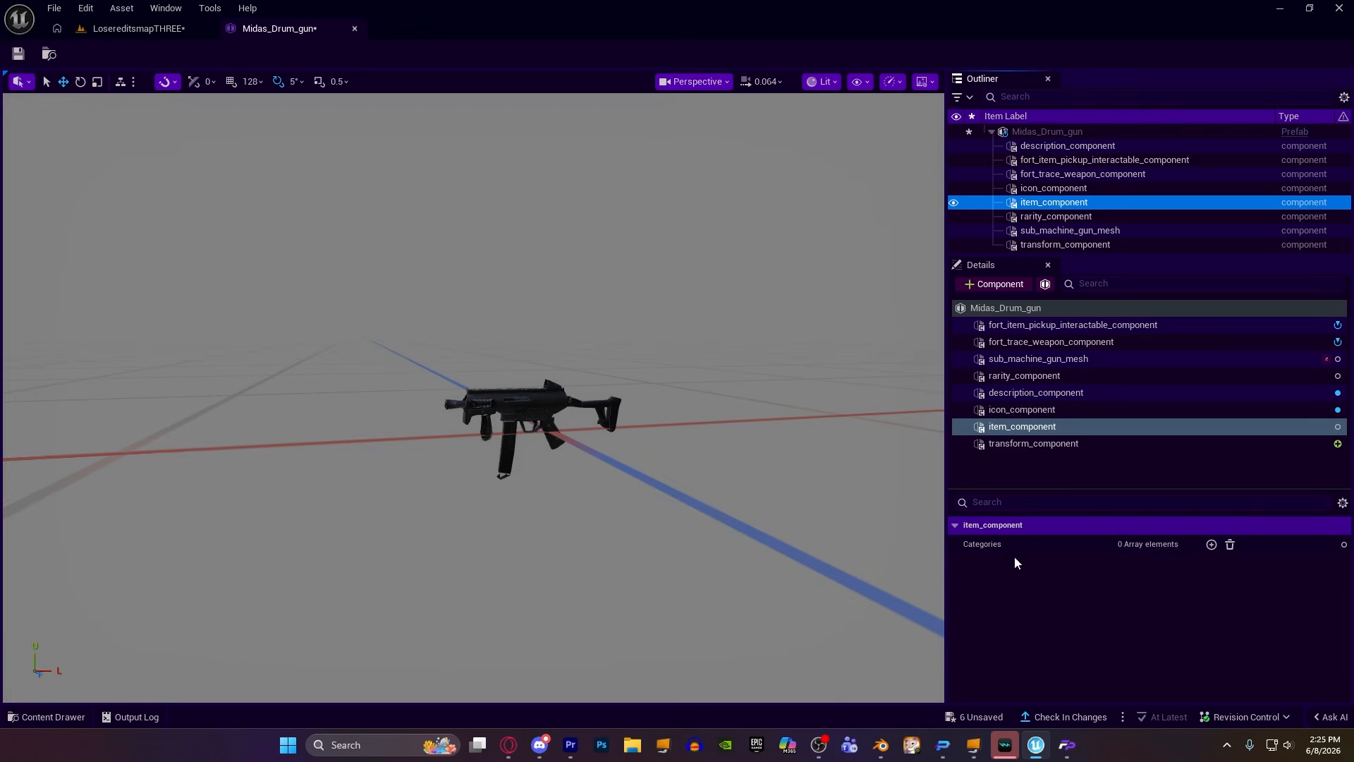
click(1211, 544)
click(1200, 564)
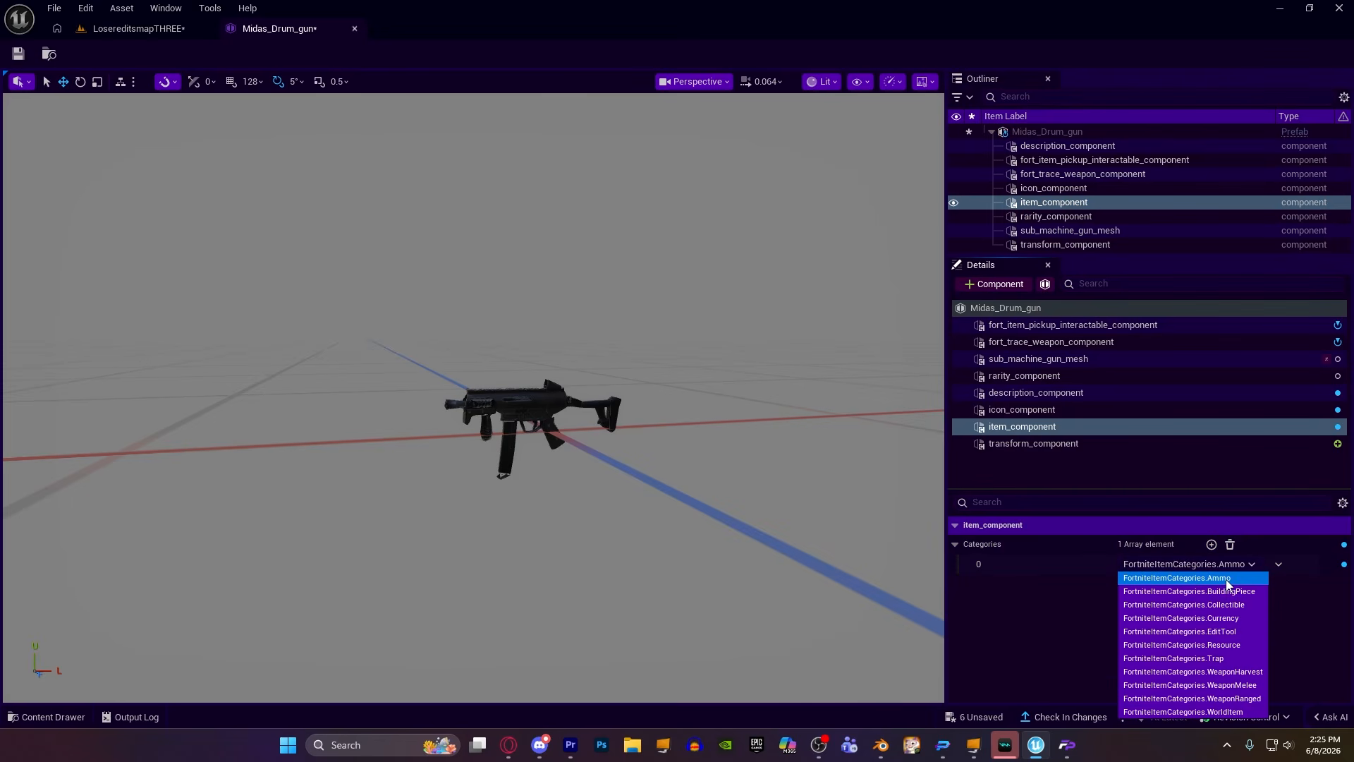
click(1219, 698)
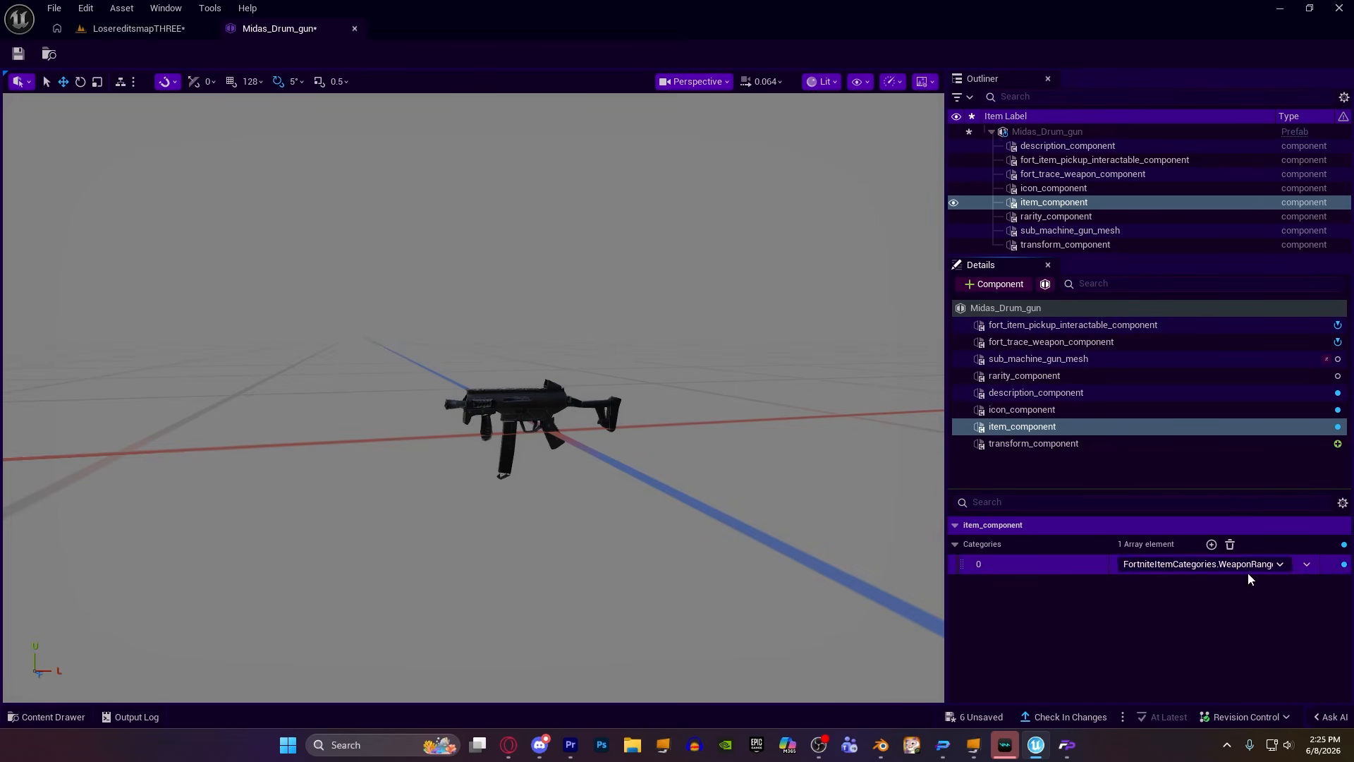
Empty the Categories array of item_component and clear its property override.
click(1229, 544)
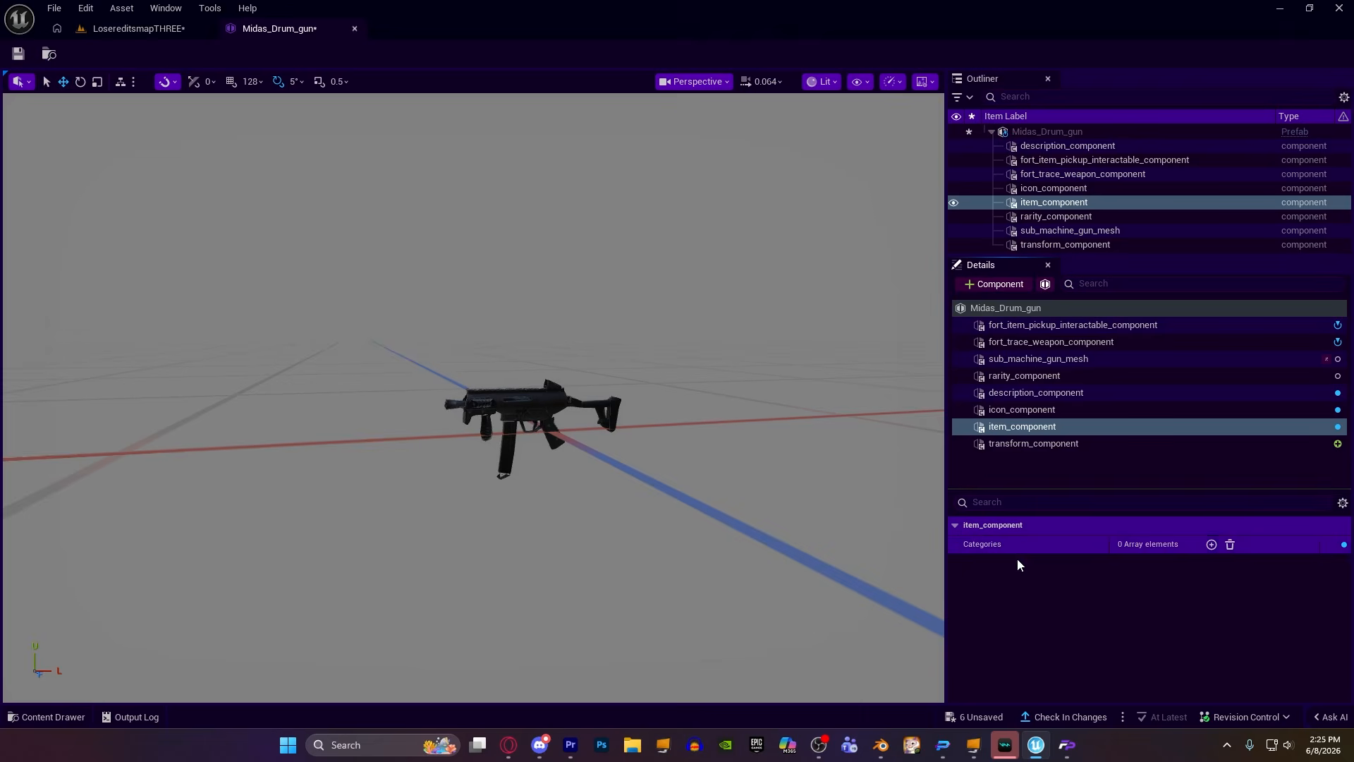
scroll(533, 394, up, 4)
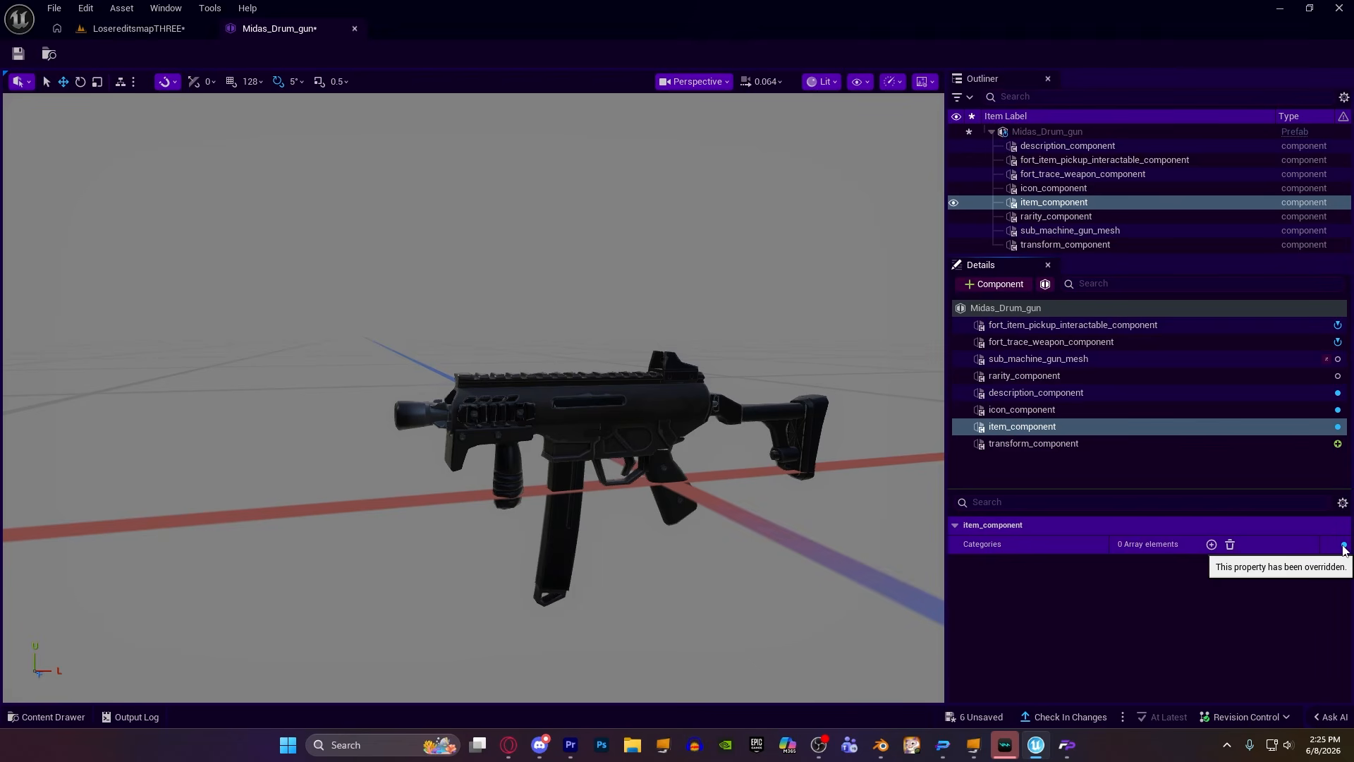
click(1343, 547)
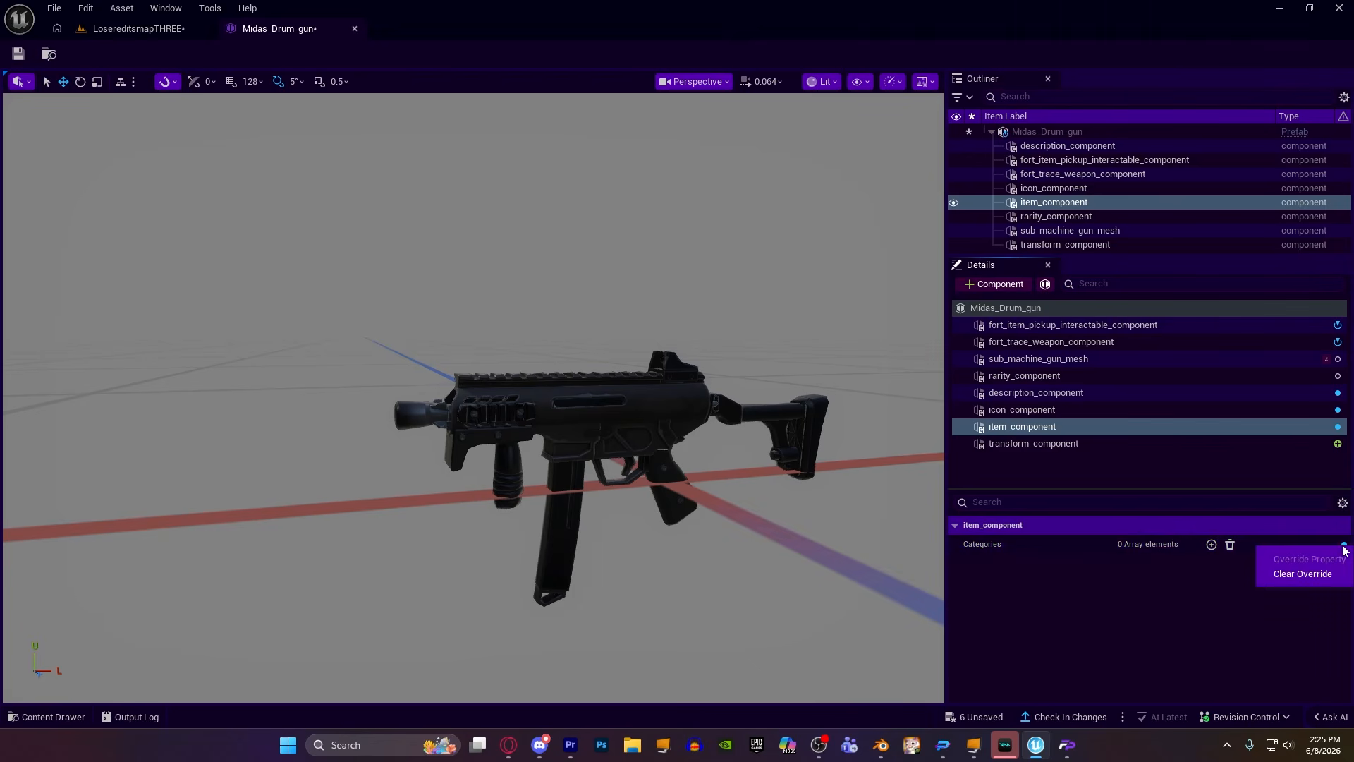
click(1301, 574)
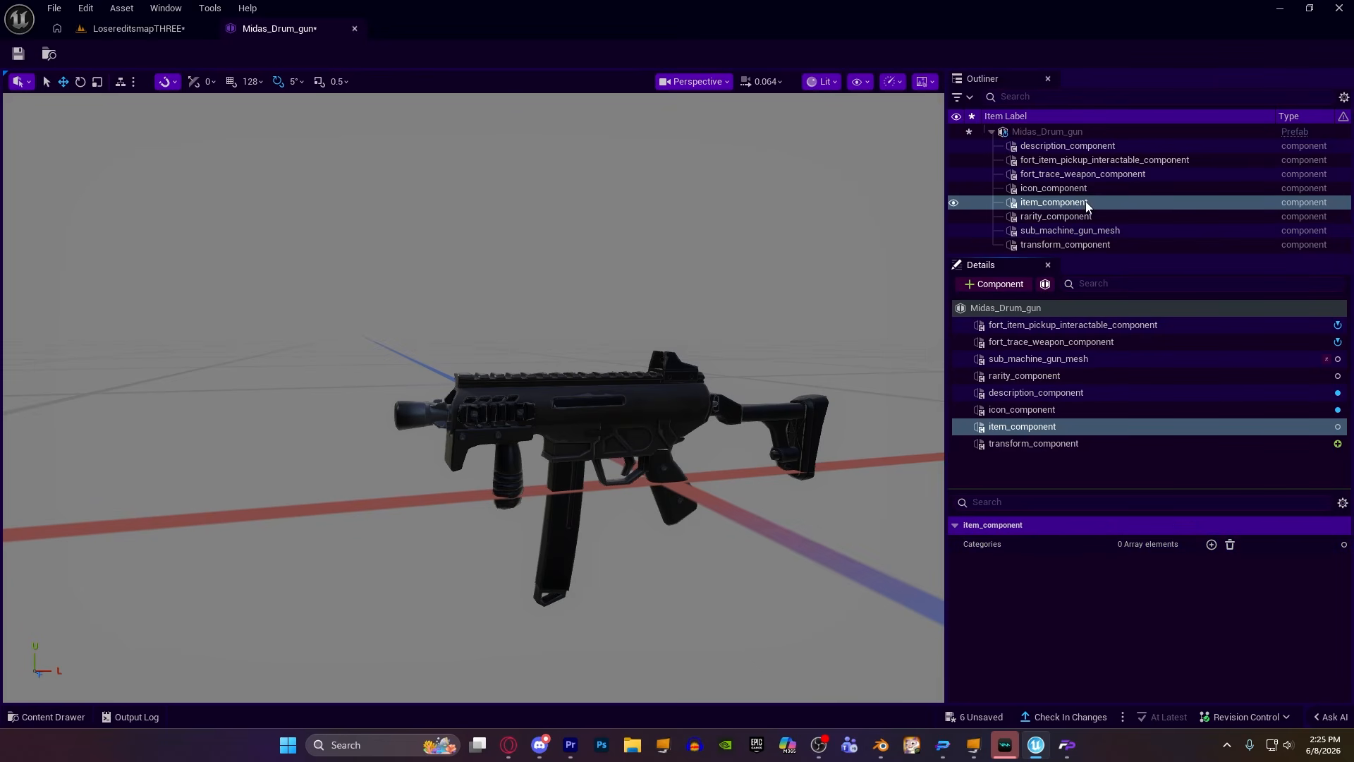
Set the Rarity of rarity_component to FortniteRarities.Mythic.
click(1059, 216)
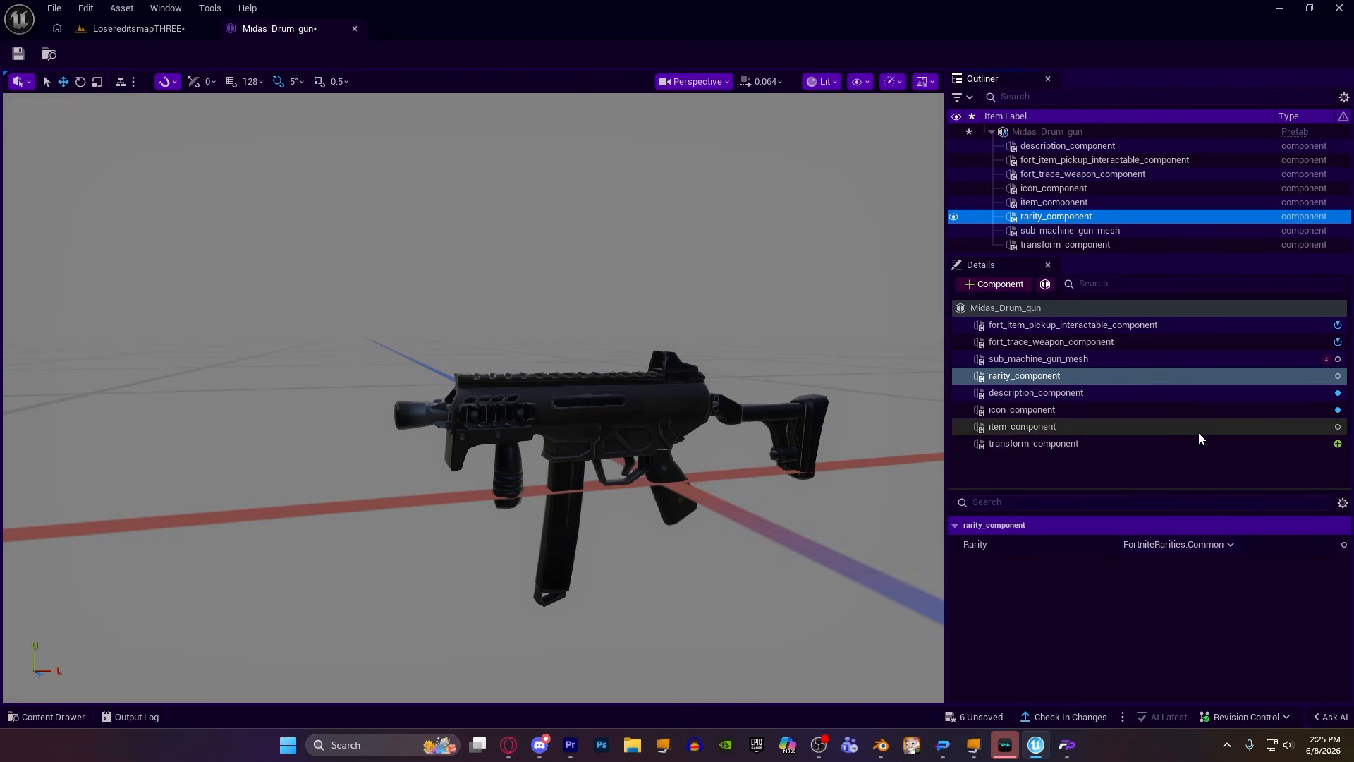
click(1157, 547)
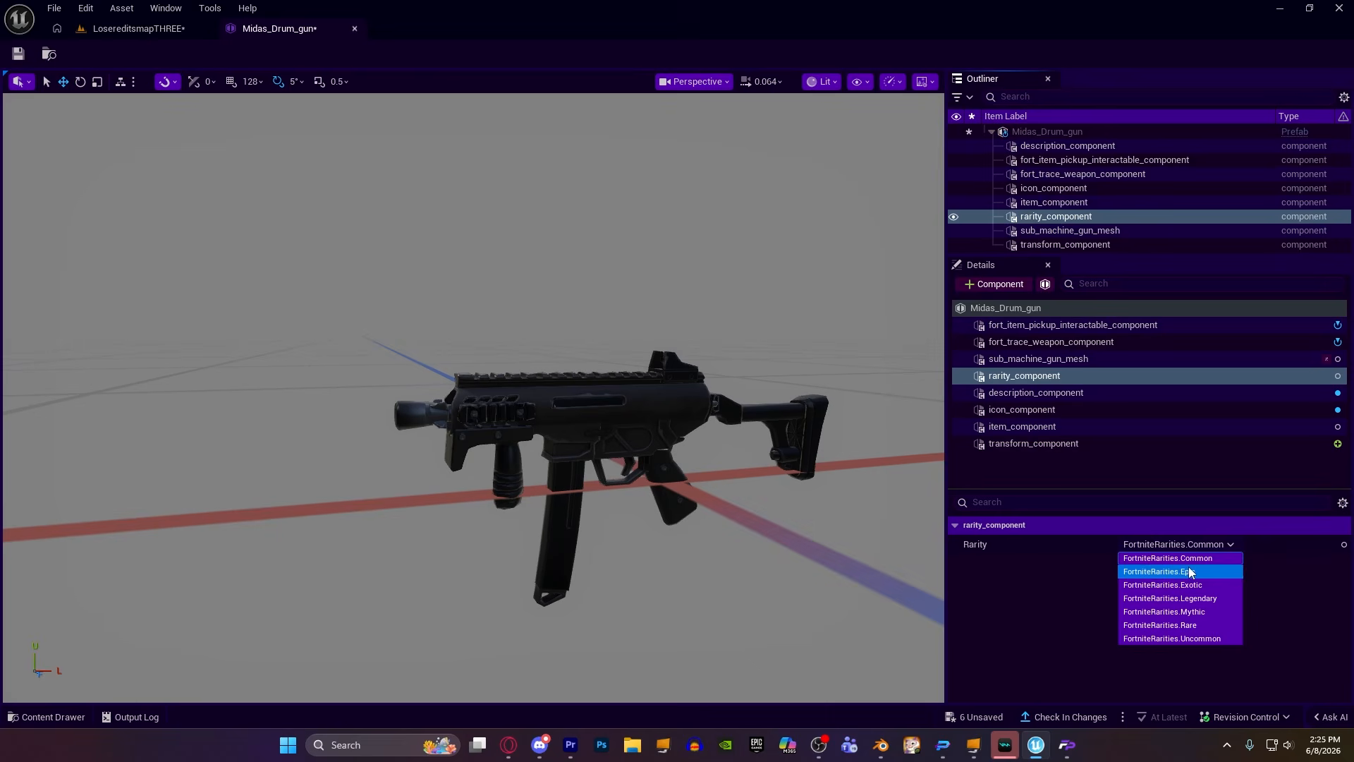
click(1170, 611)
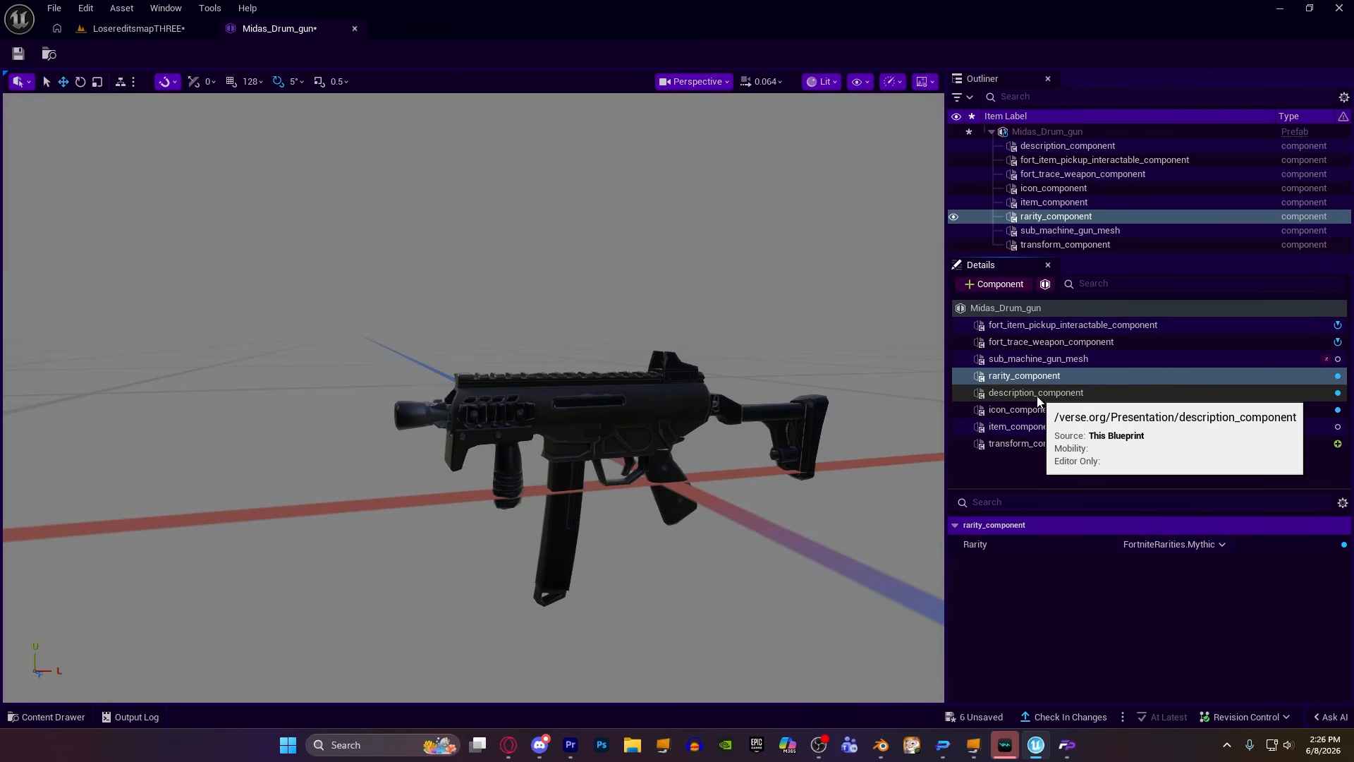
Select transform_component and set its Origin option to Set to Value.
click(1051, 245)
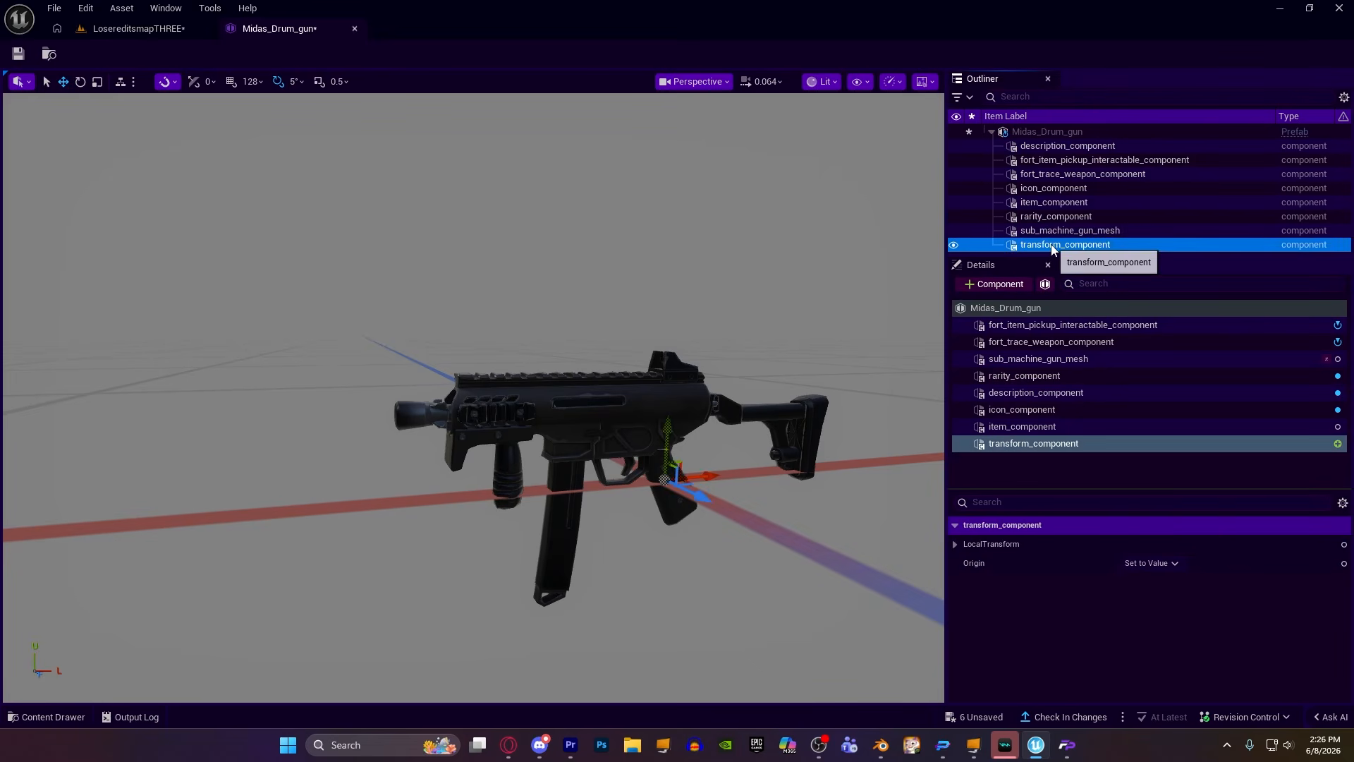
click(1132, 564)
click(1132, 564)
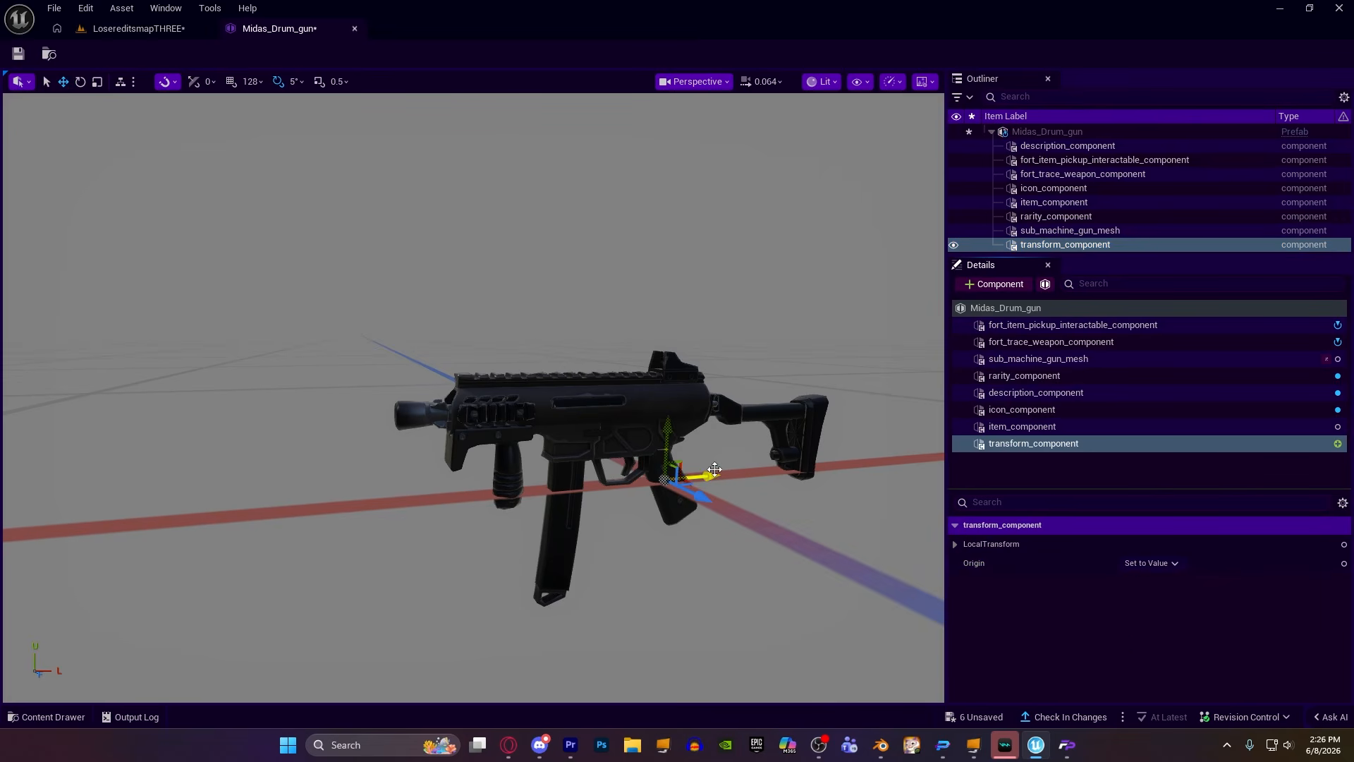
click(1132, 562)
click(1197, 563)
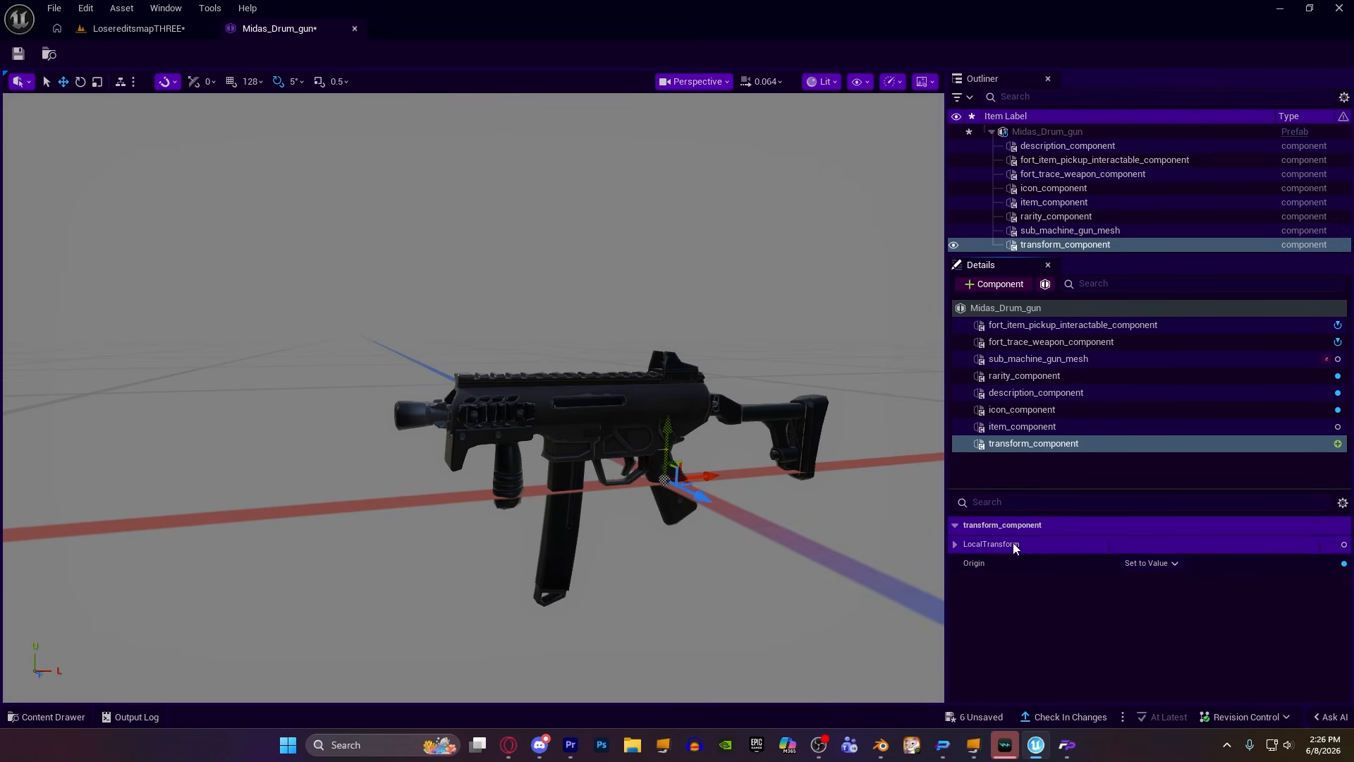
Select the sub_machine_gun_mesh component and examine the current gun mesh.
mouse_move(755, 301)
right_down()
mouse_move(808, 323)
mouse_move(751, 308)
mouse_move(765, 303)
right_up()
scroll(755, 302, down, 1)
click(1070, 230)
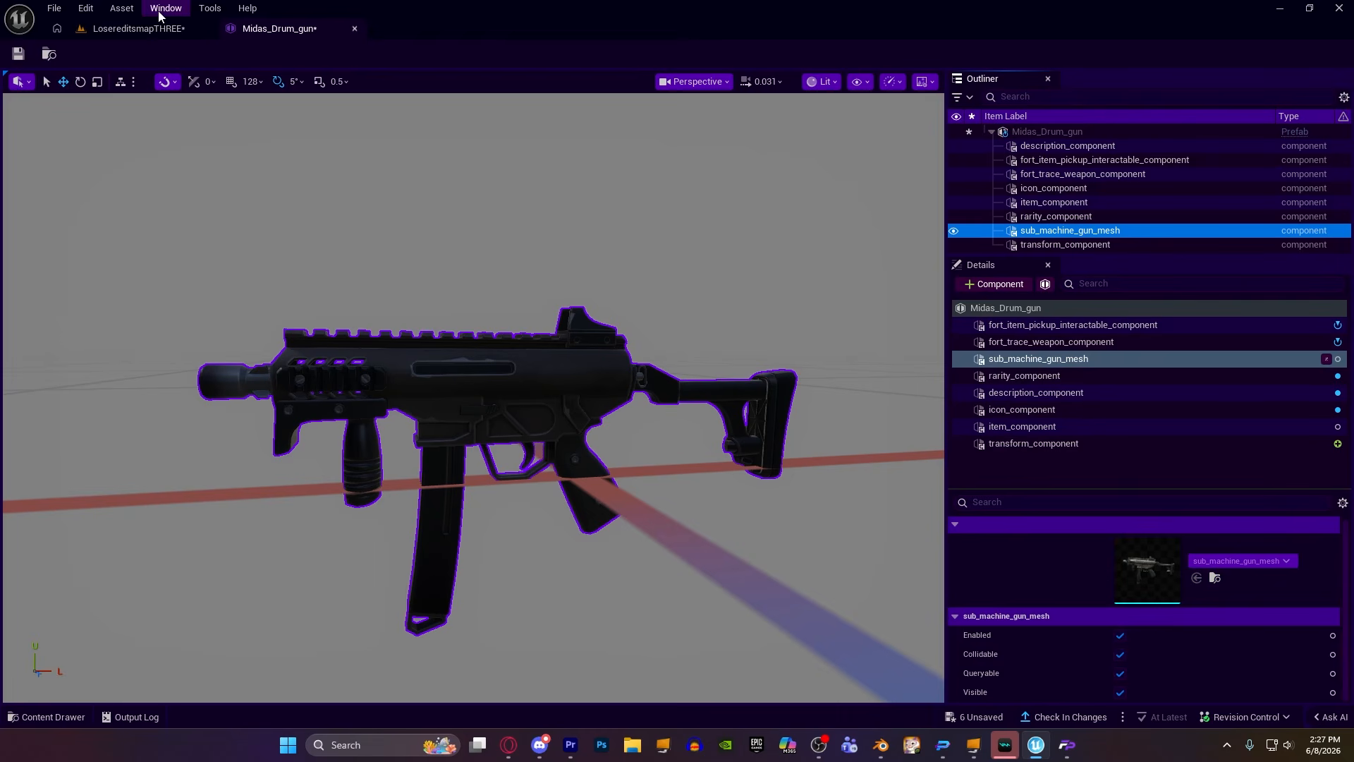
Leave the prefab editor, switch to Blender and Fortnite Porting, and export Midas' Drum Gun to Blender.
click(138, 28)
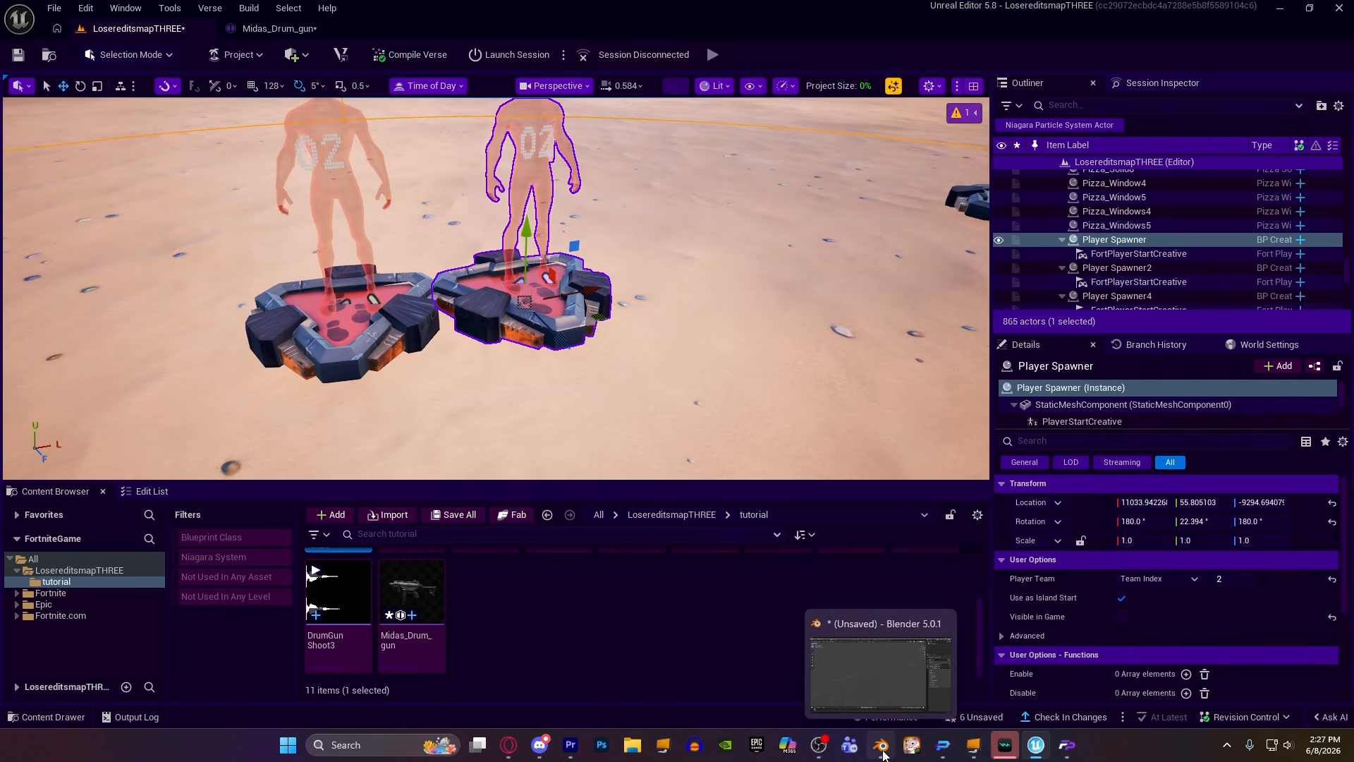
click(883, 752)
click(1066, 745)
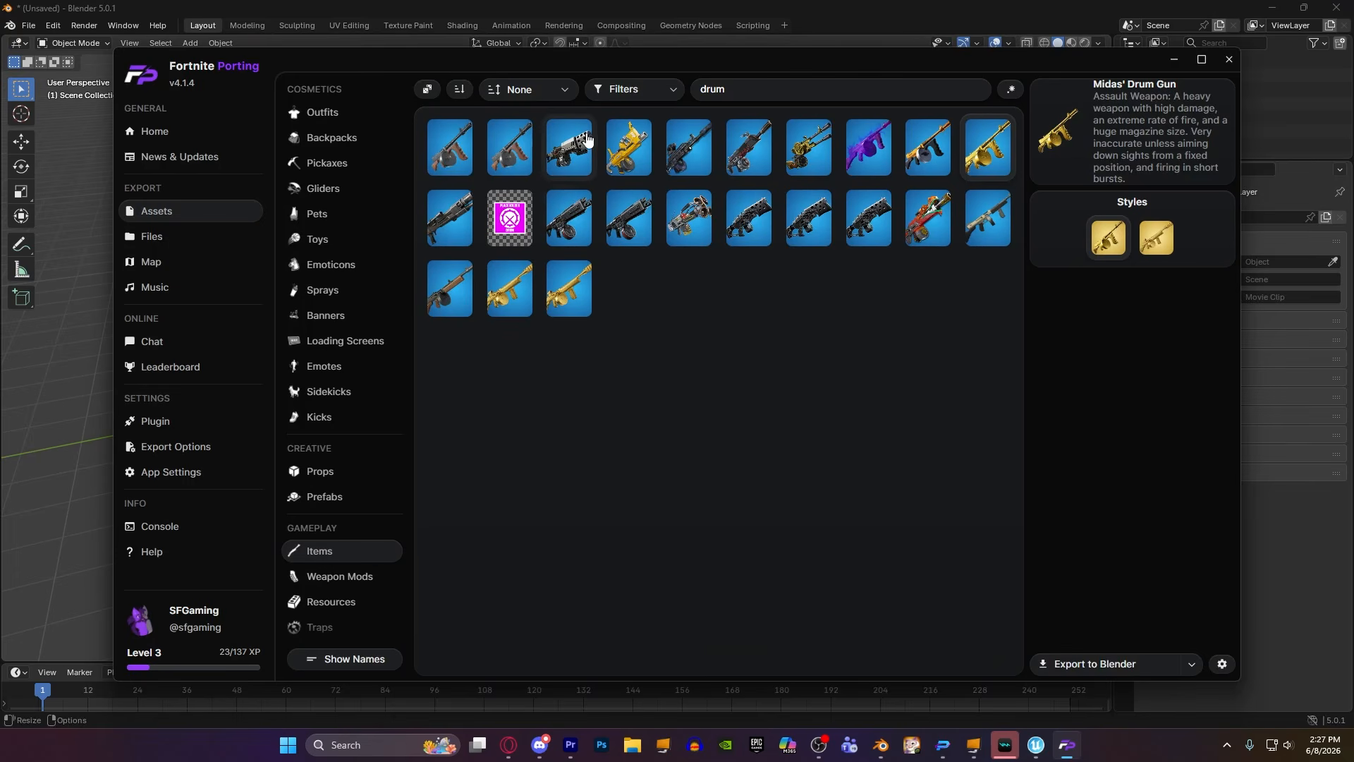
mouse_move(468, 60)
mouse_down()
mouse_move(761, 62)
mouse_move(446, 64)
mouse_up()
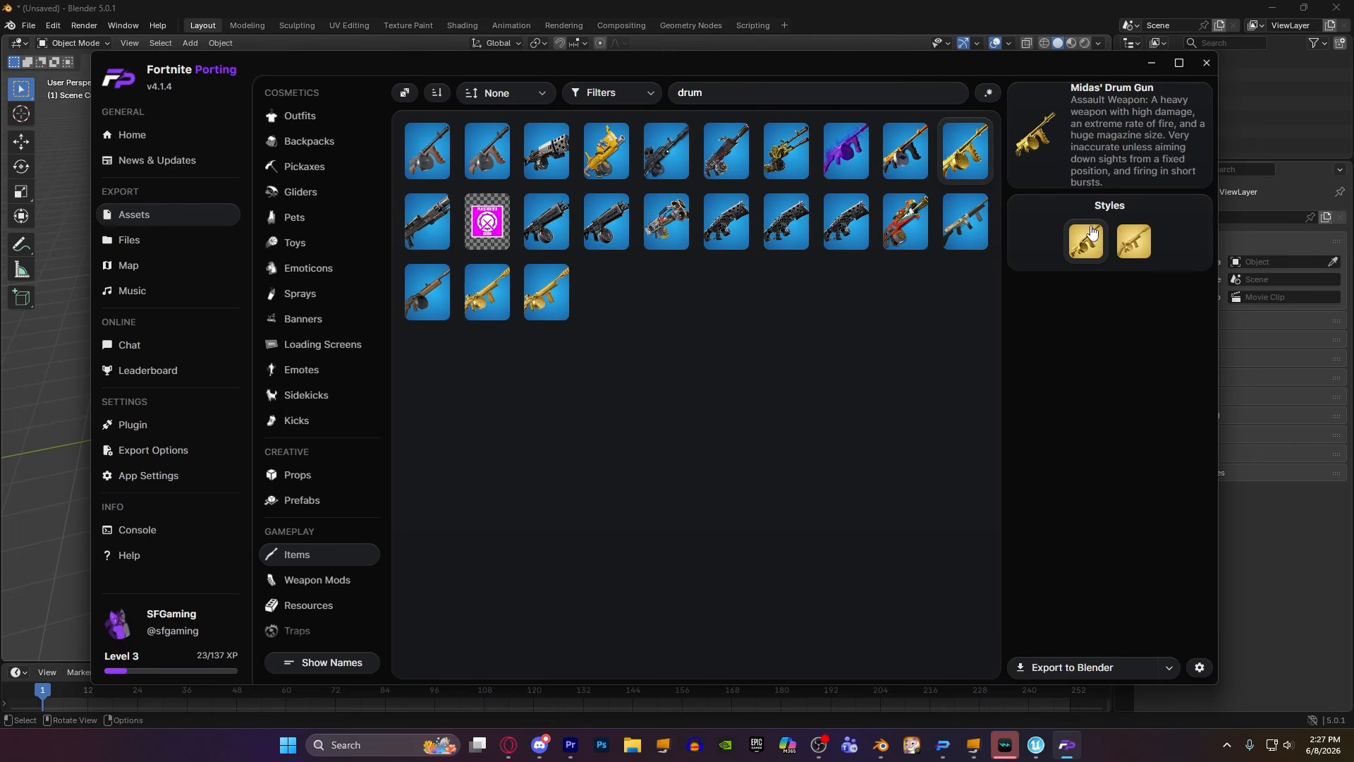
click(1124, 669)
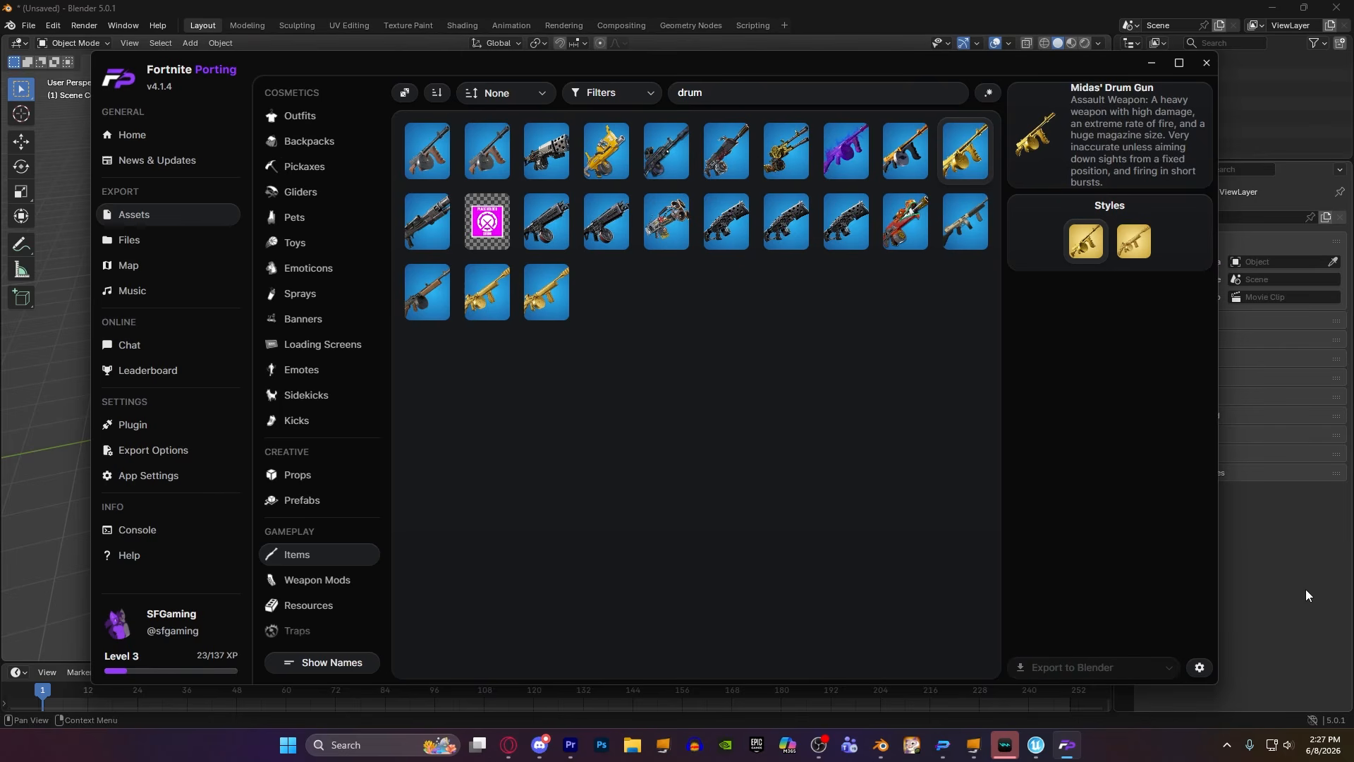
Export the Midas drum gun as a glTF Binary file named MidasDrumGunMESH to the Downloads folder with animation excluded.
scroll(451, 282, up, 8)
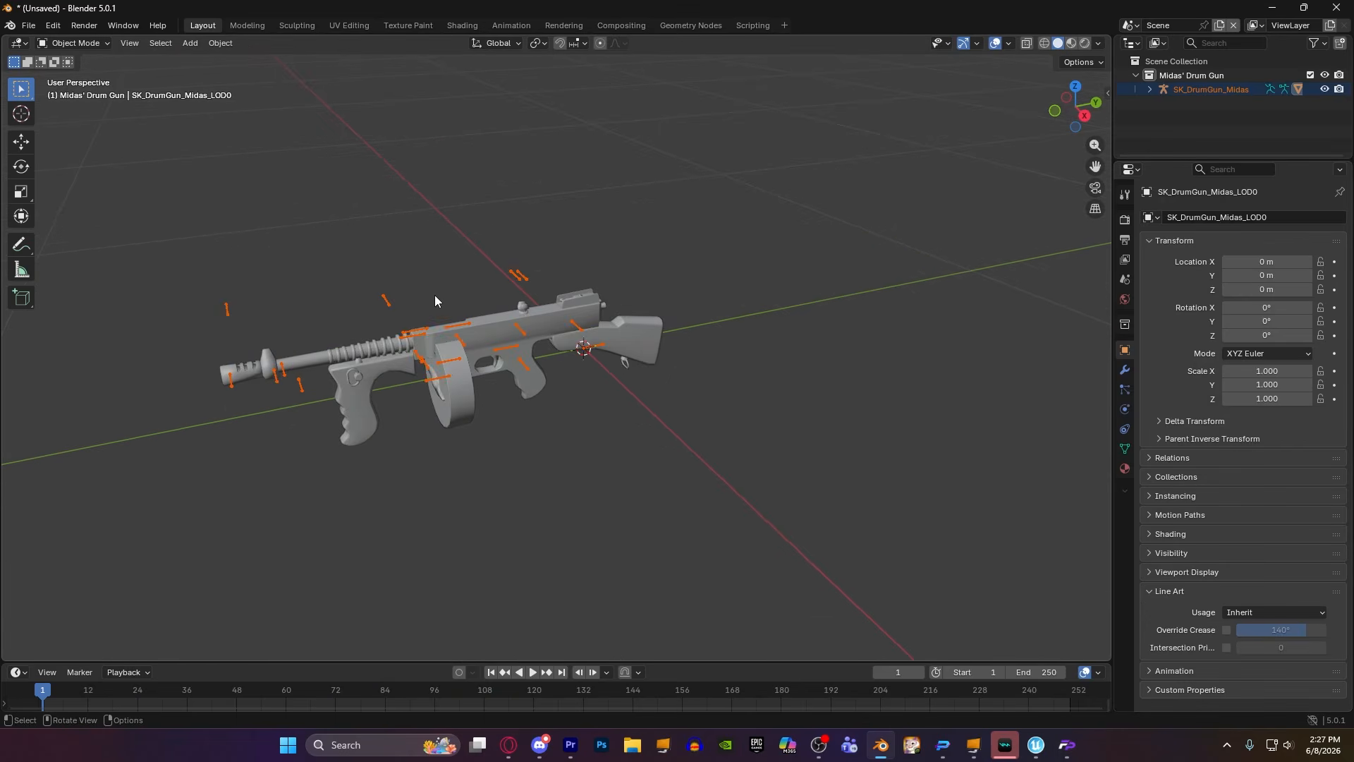
middle_drag(434, 294, 409, 206)
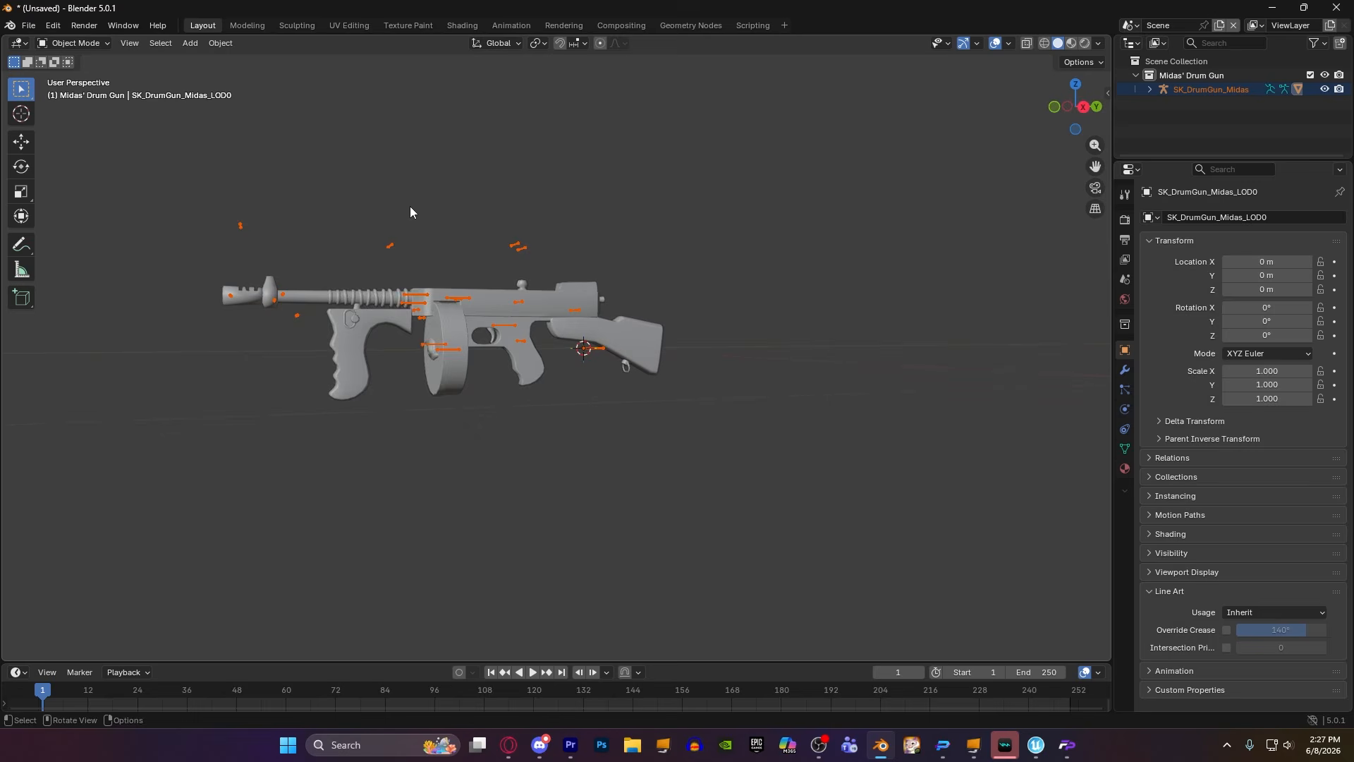
right_click(409, 206)
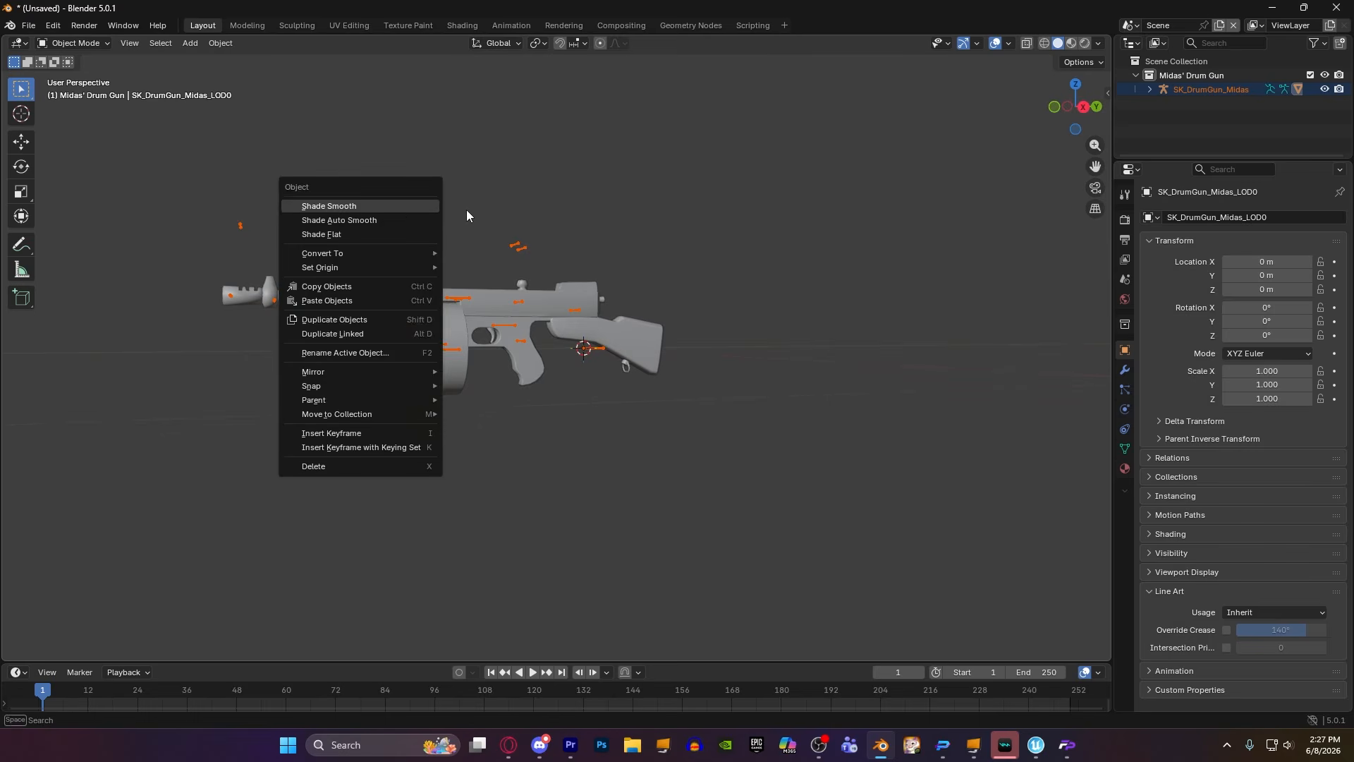
click(29, 28)
mouse_move(87, 241)
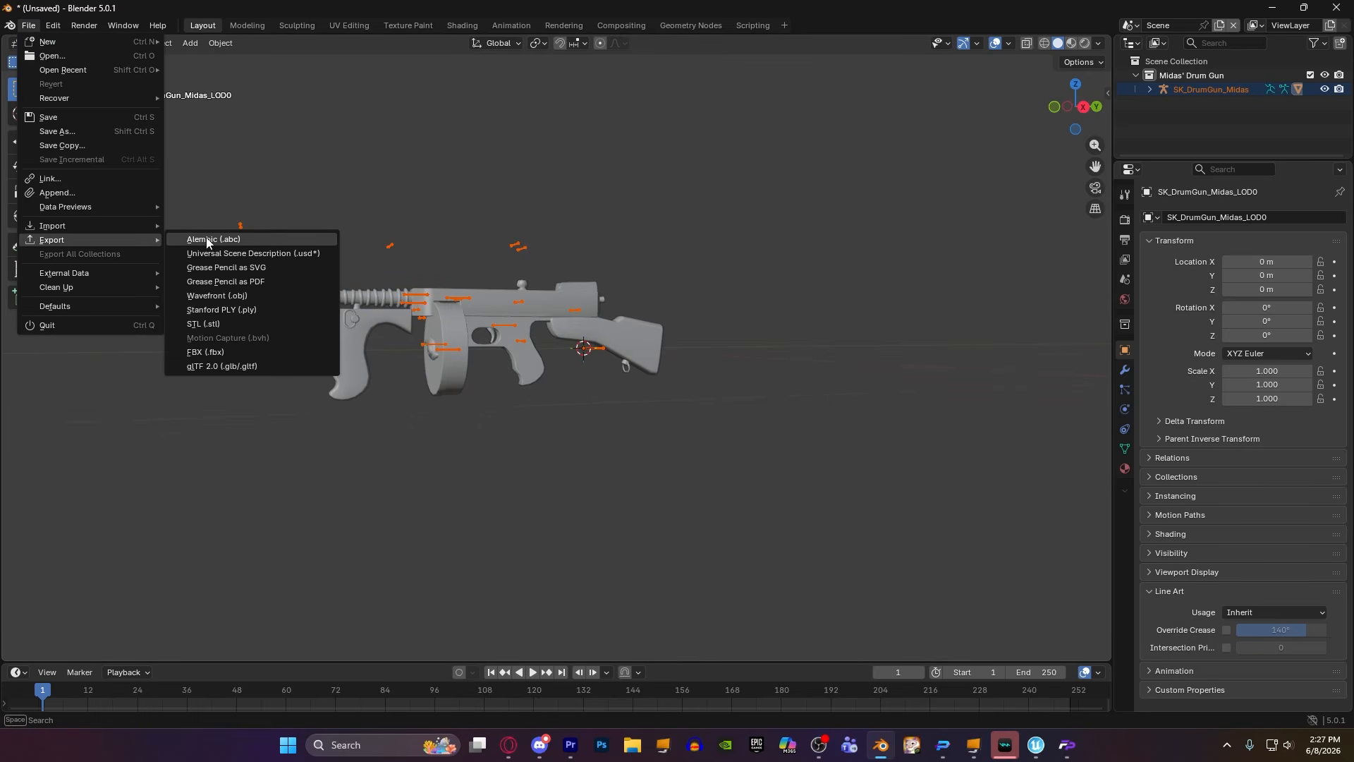
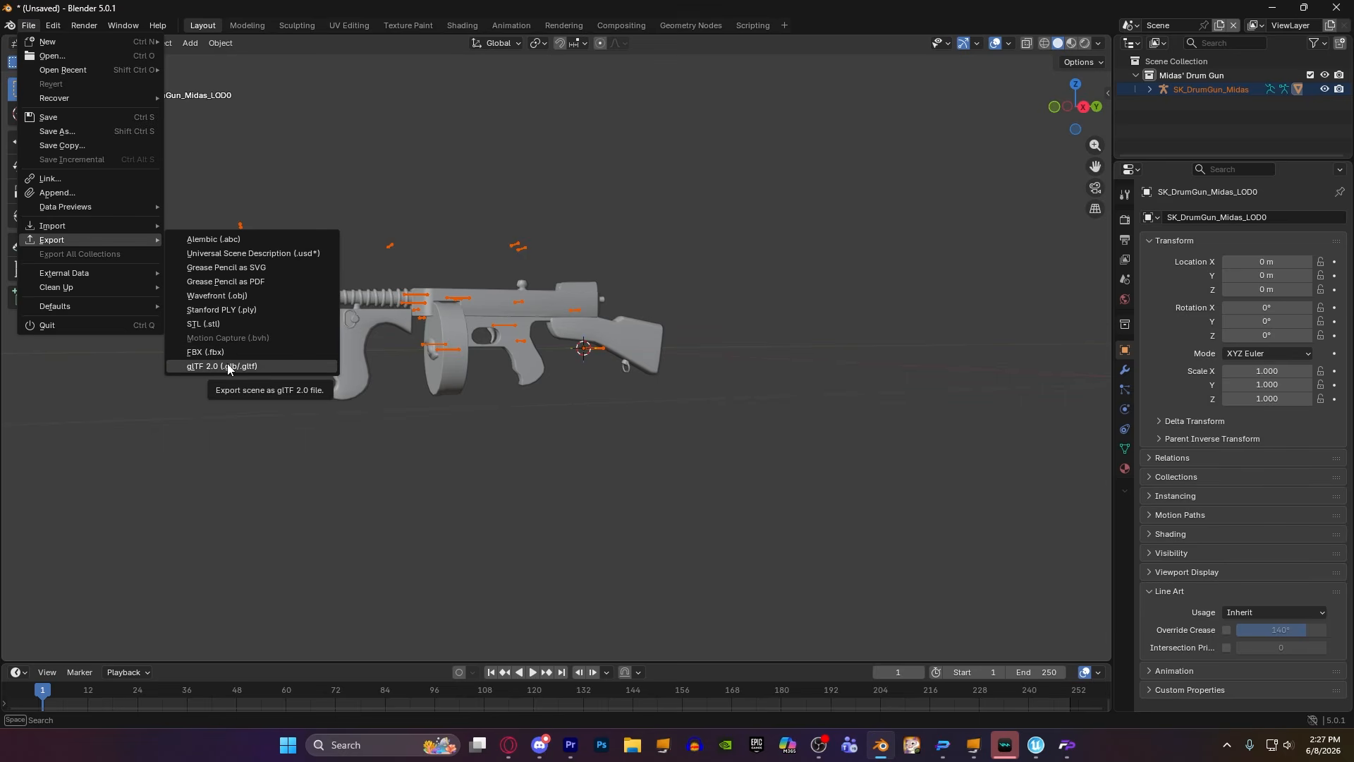
click(194, 363)
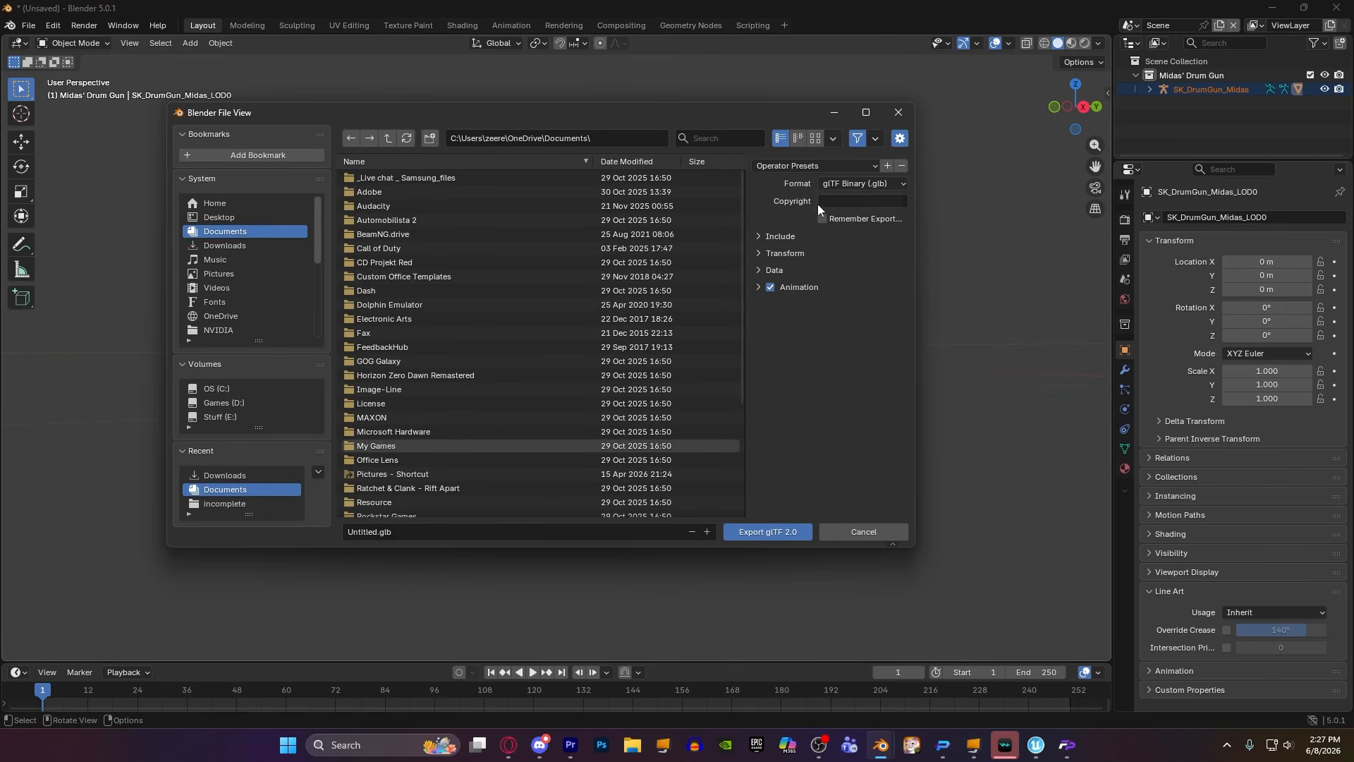
click(224, 247)
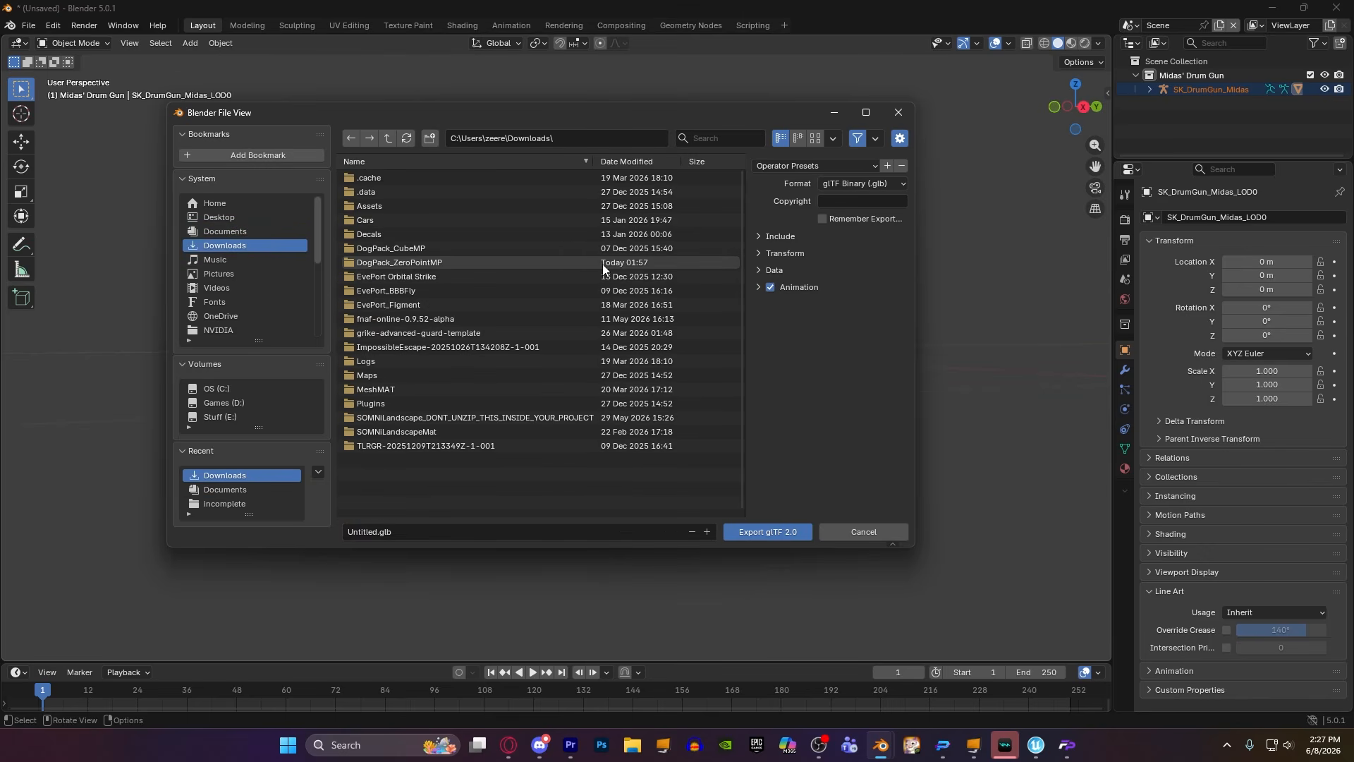
click(769, 288)
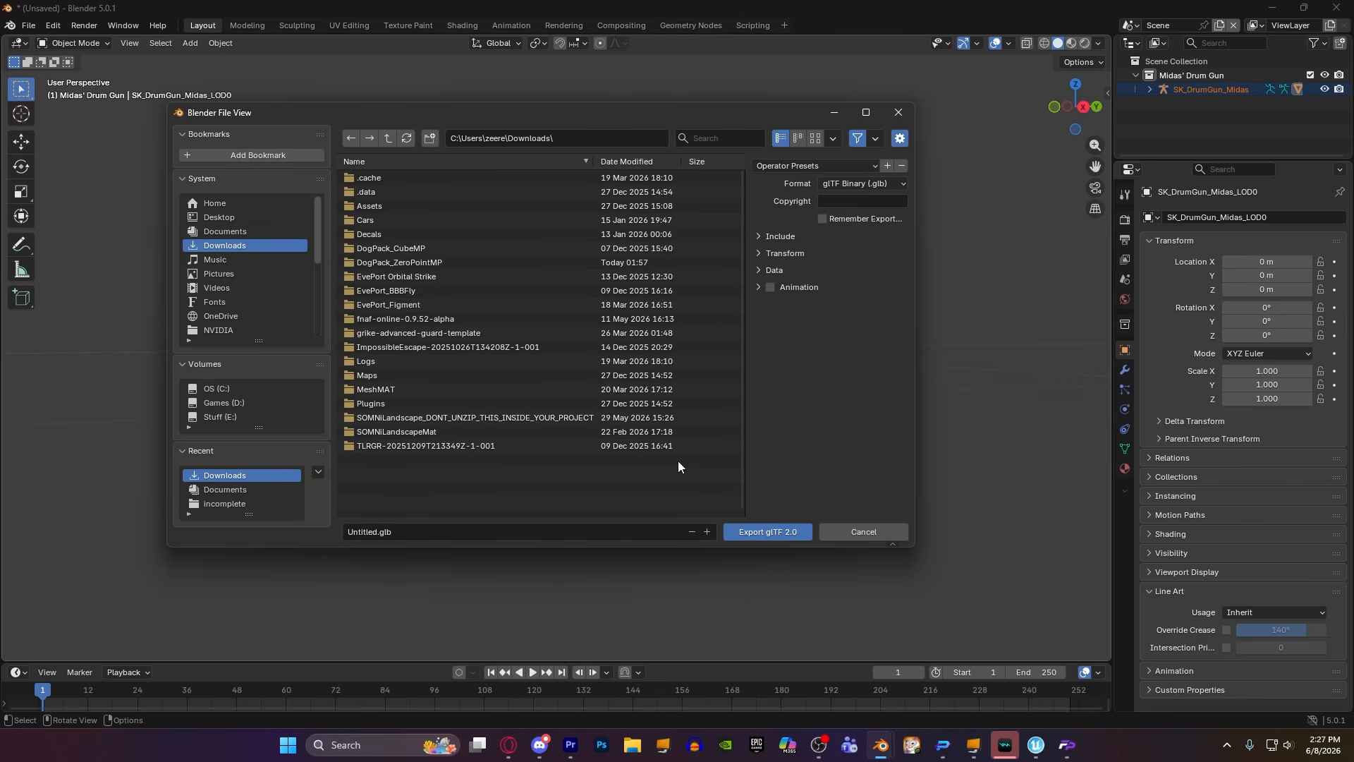
click(365, 534)
text(MidasDrumGunMESH)
click(772, 531)
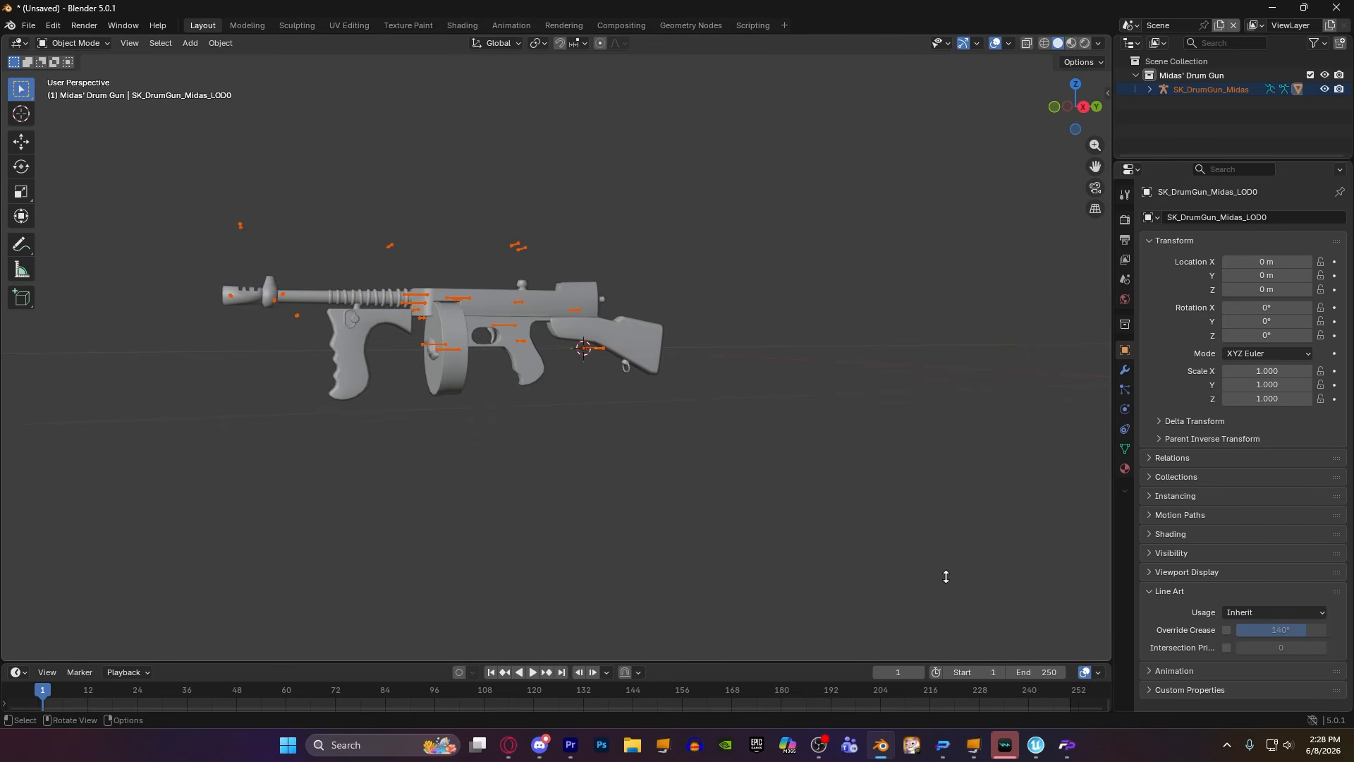
Switch to UEFN and import MidasDrumGunMESH.glb from Downloads into the tutorial folder, keeping the skeletal mesh, texture and material imports enabled.
click(1035, 746)
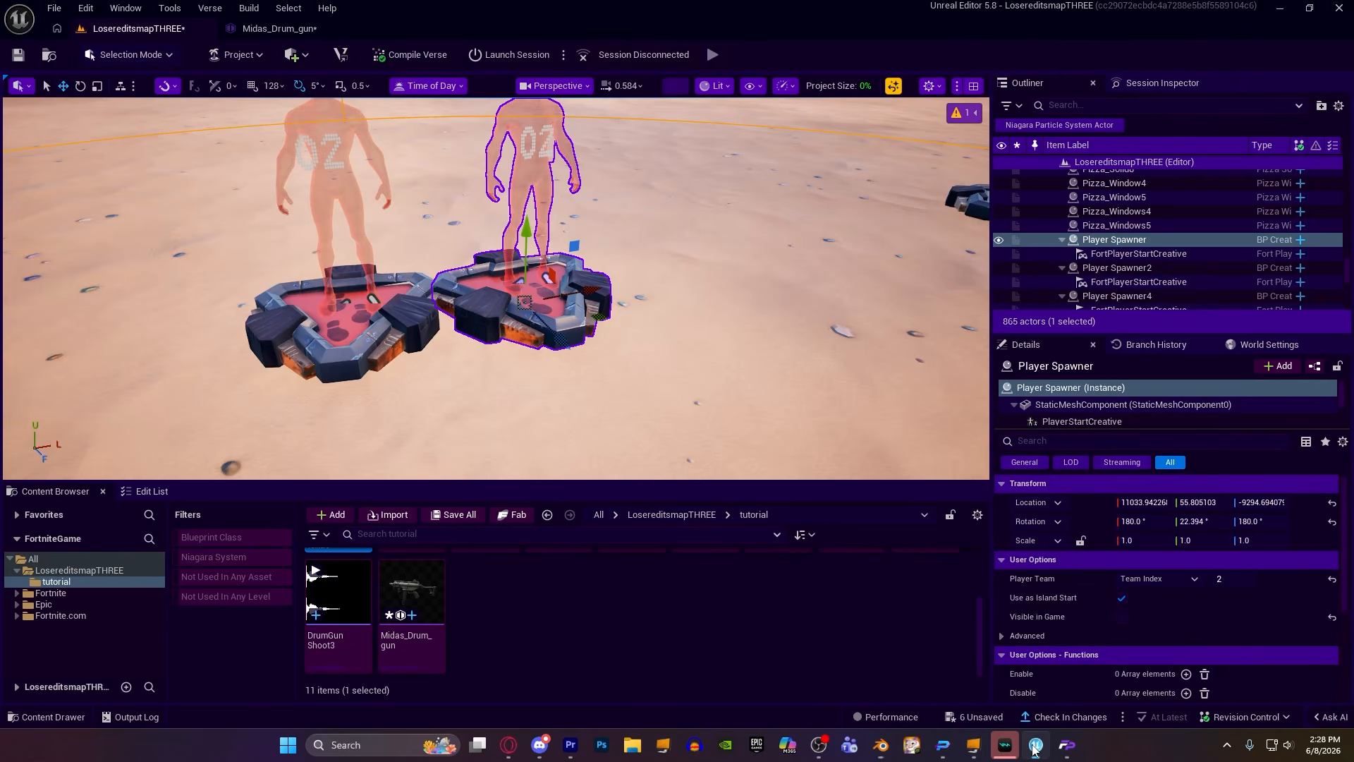
click(632, 744)
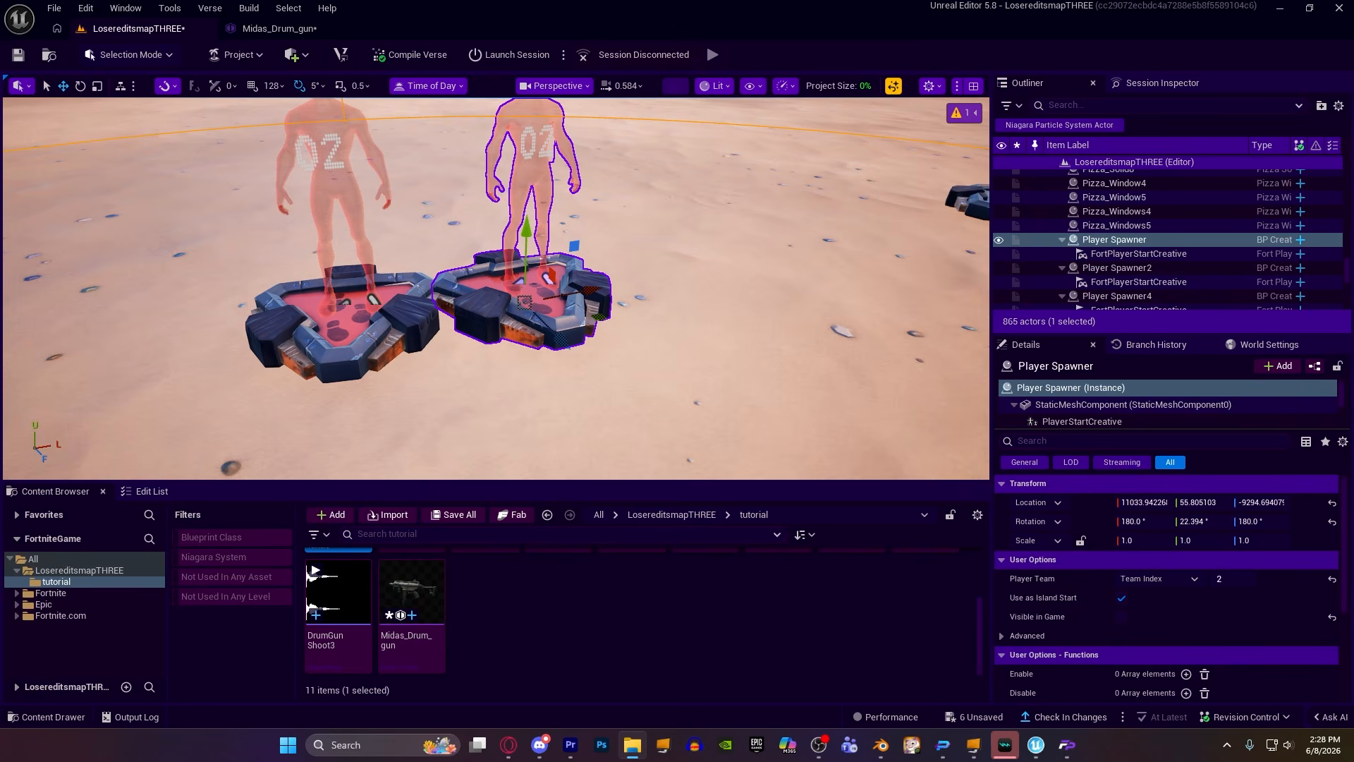
drag(638, 580, 587, 640)
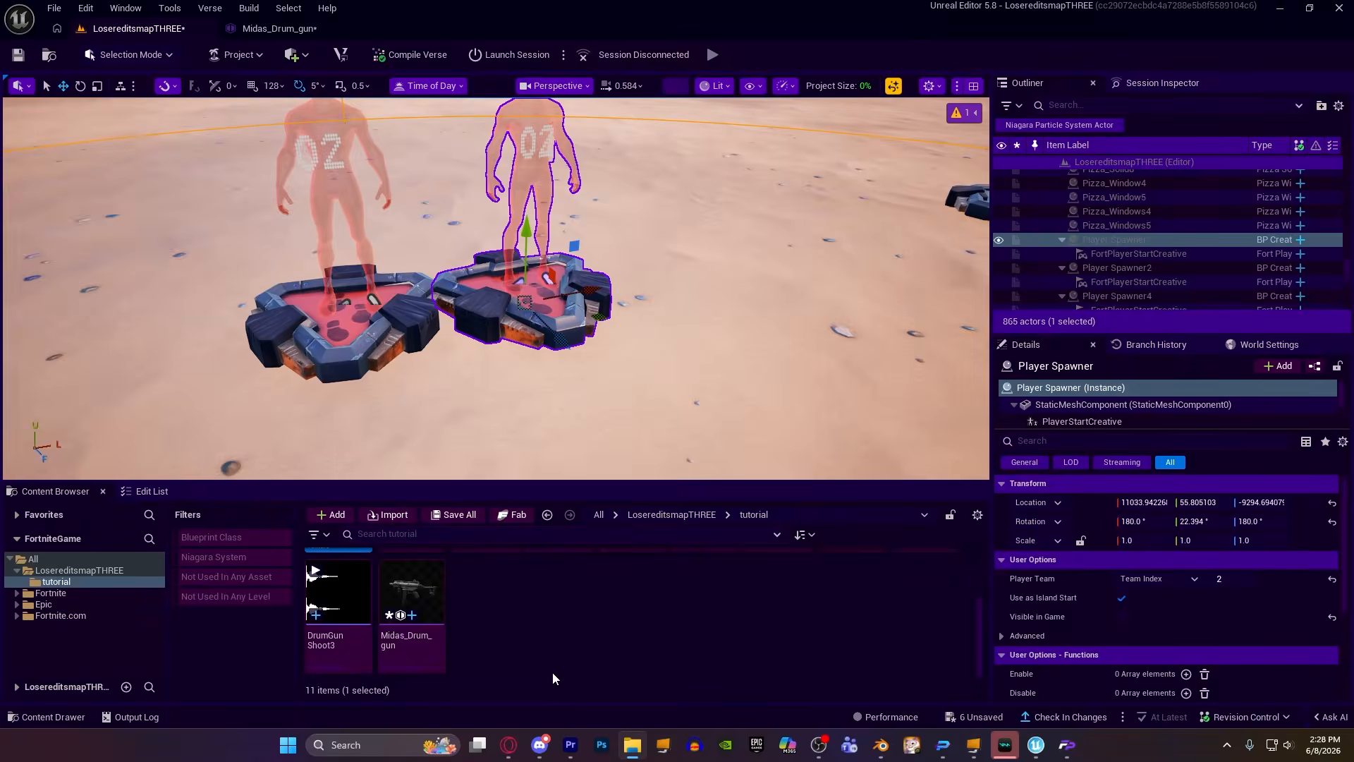
scroll(630, 433, down, 10)
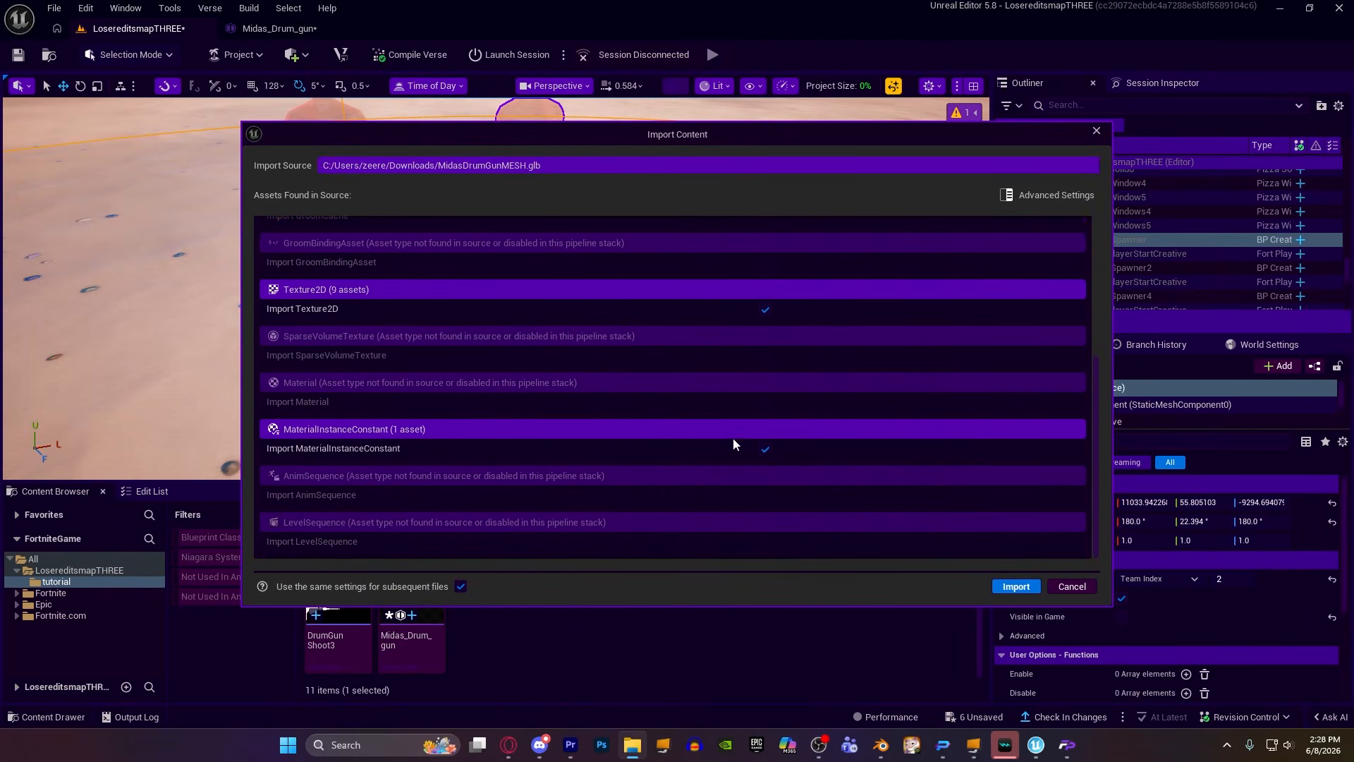
scroll(733, 443, up, 4)
scroll(806, 441, up, 1)
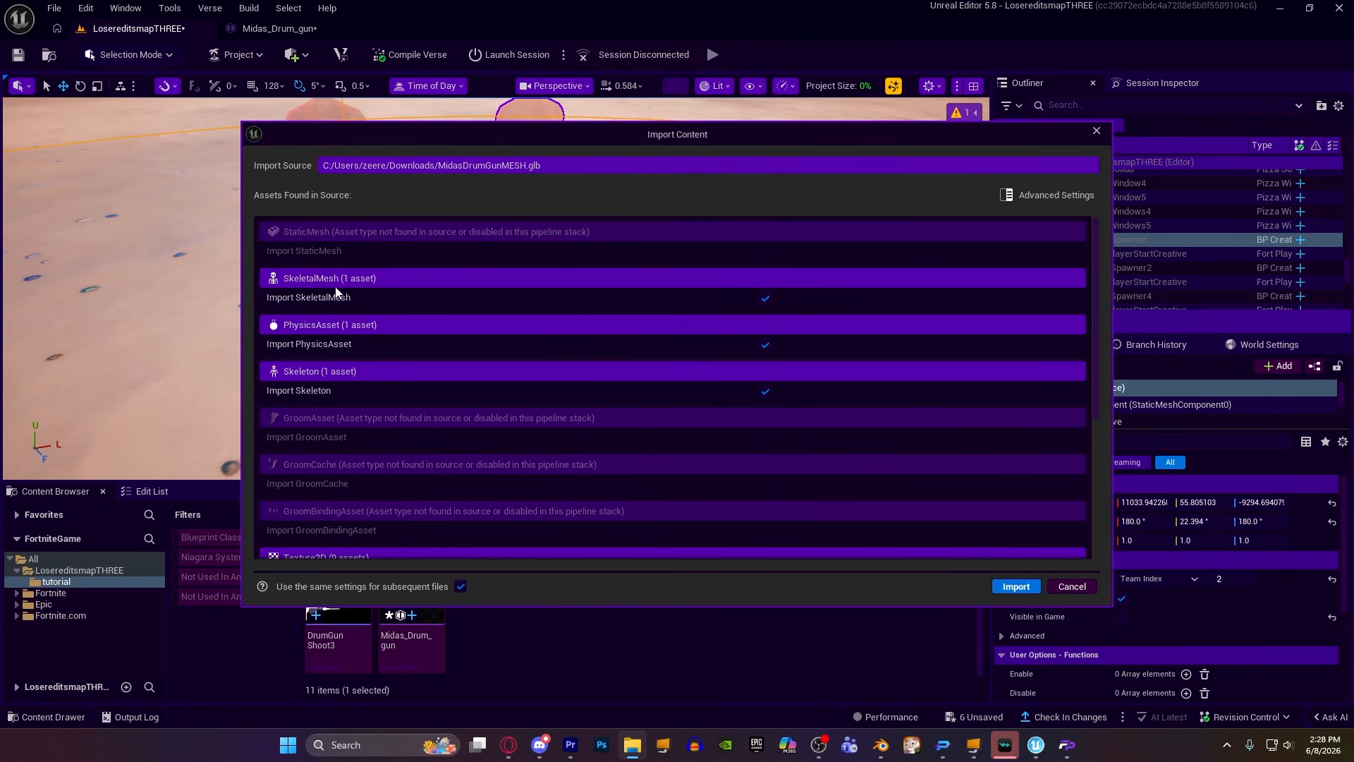
scroll(454, 293, down, 5)
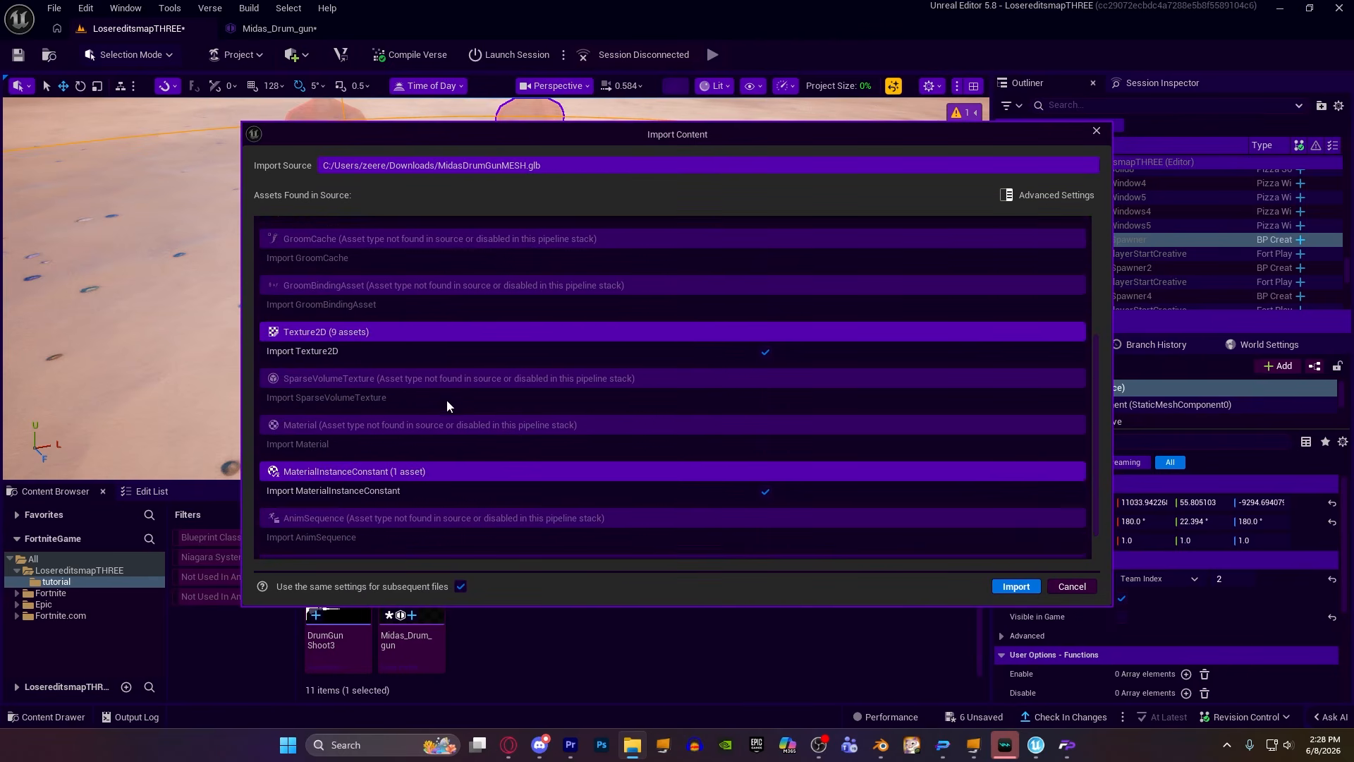
scroll(550, 478, up, 5)
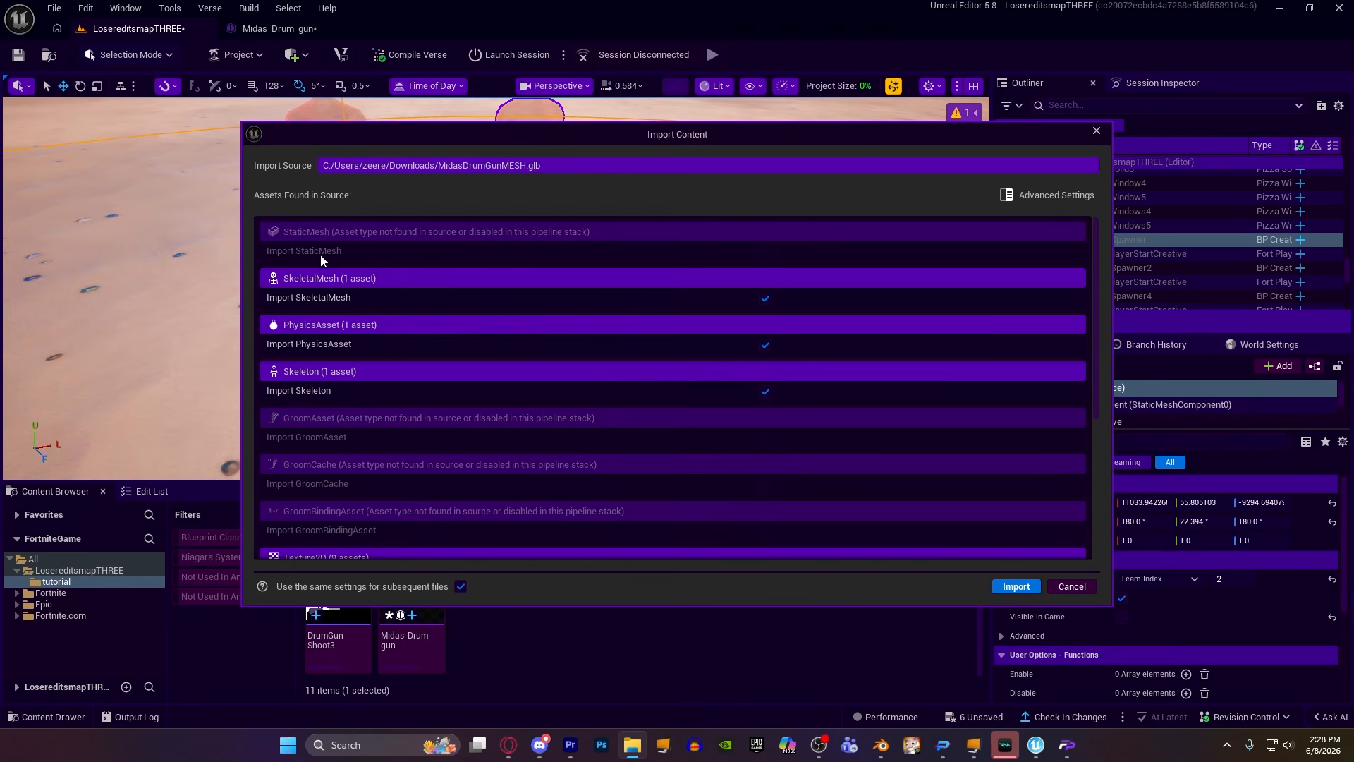
click(1015, 586)
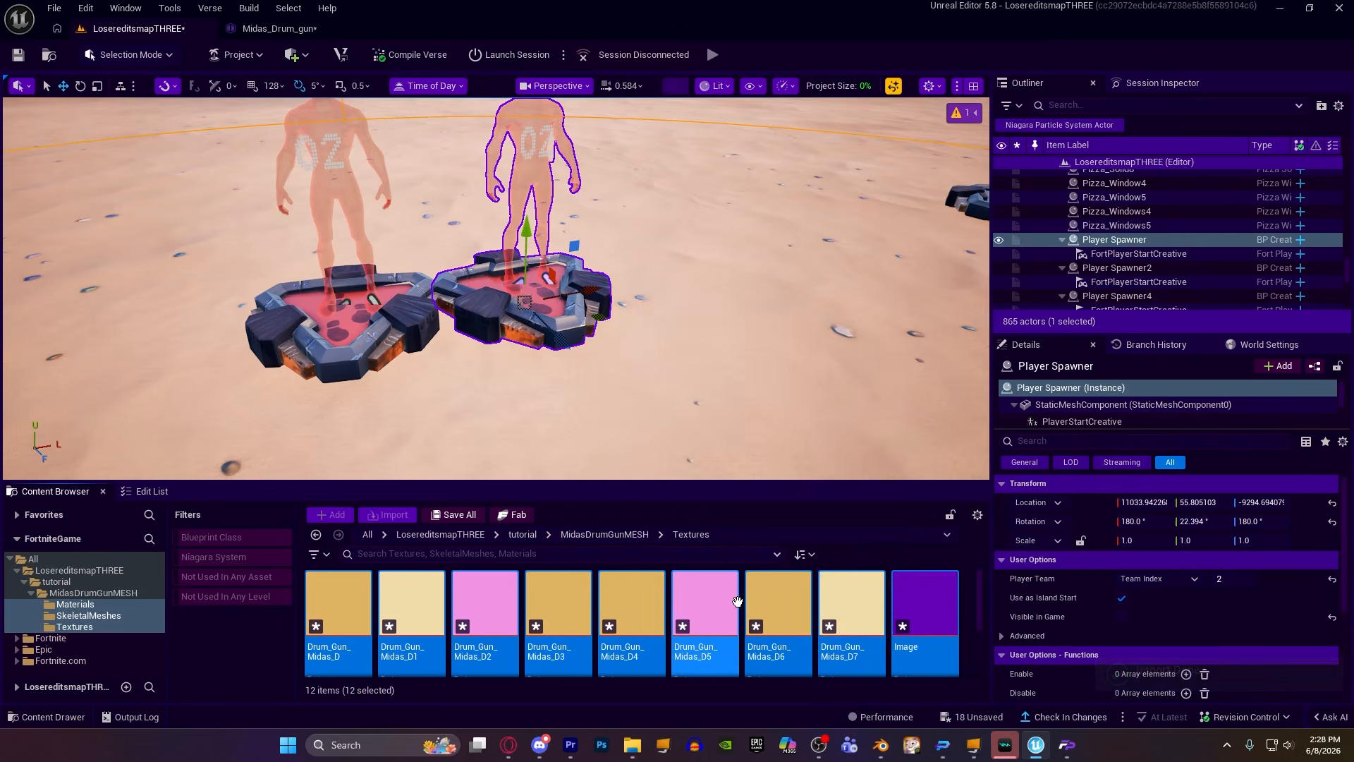
Open the SkeletalMeshes folder of the imported MidasDrumGunMESH assets.
scroll(569, 616, down, 3)
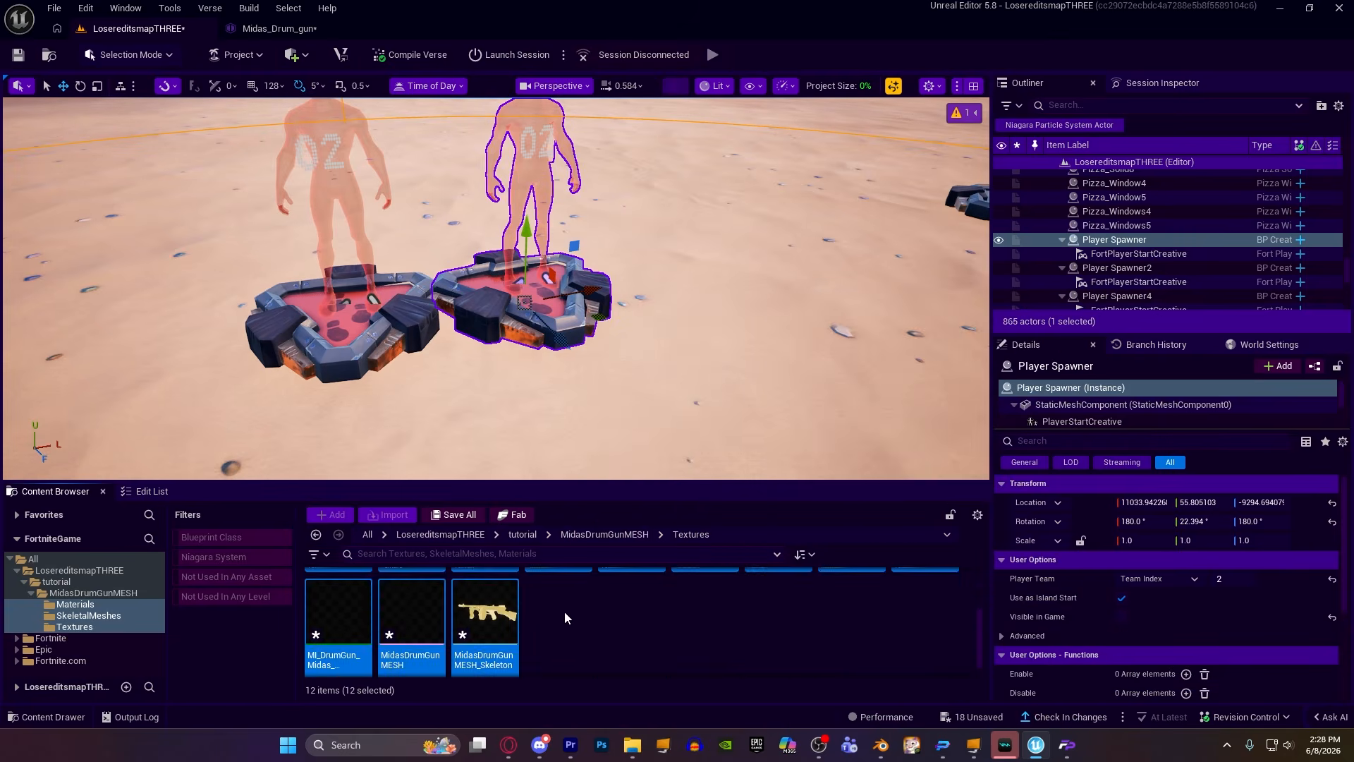
click(585, 620)
right_drag(555, 336, 680, 271)
key(d)
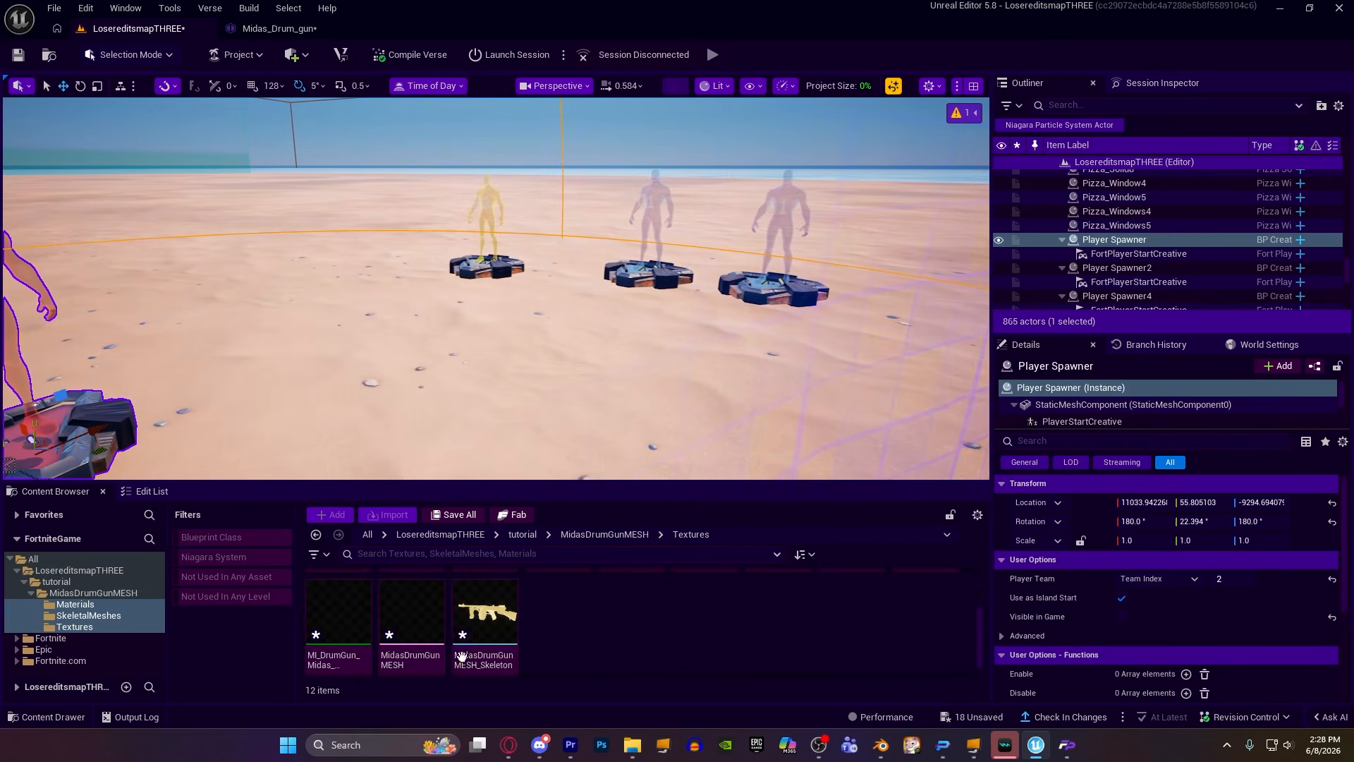
click(84, 615)
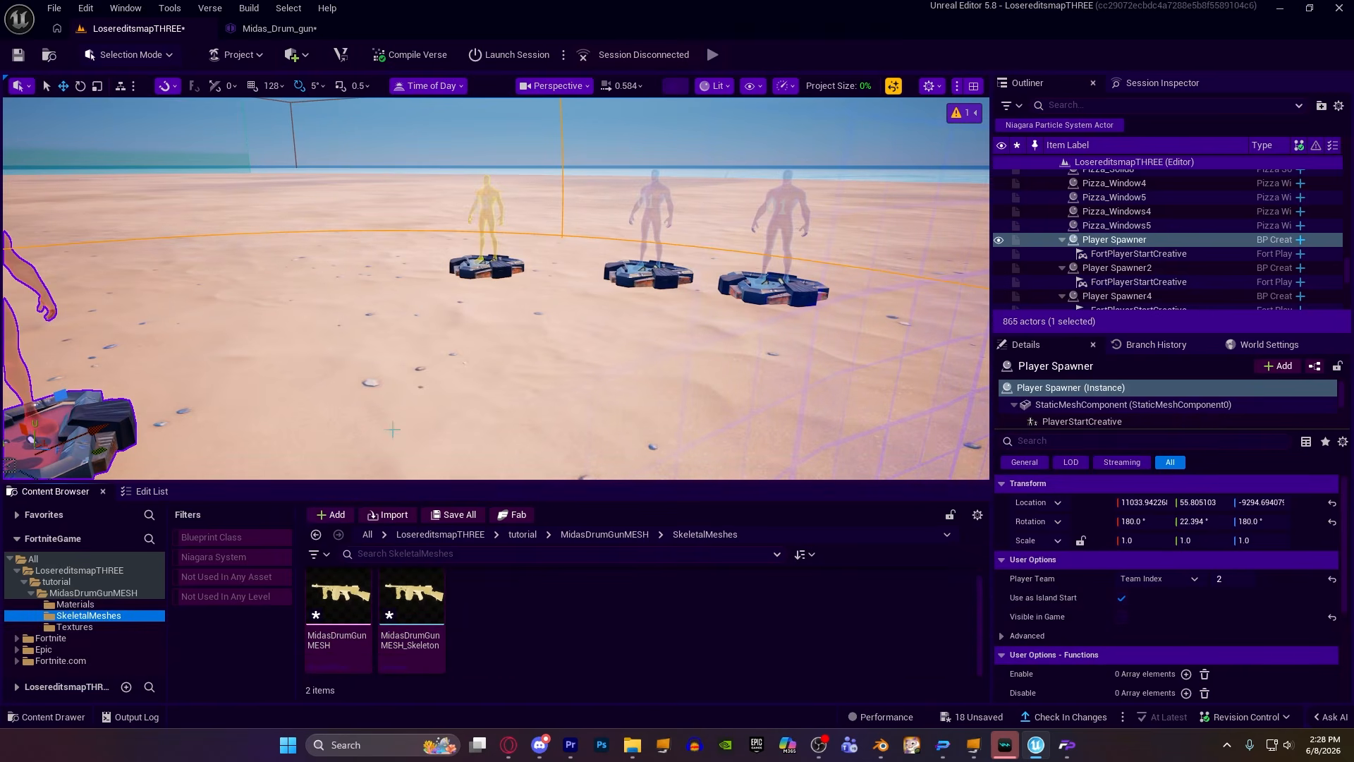
Place the MidasDrumGunMESH skeletal mesh in the level to inspect it, and delete it.
right_drag(407, 389, 381, 397)
key(w)
drag(339, 599, 466, 377)
drag(465, 318, 461, 159)
right_drag(461, 159, 402, 117)
key(w)
scroll(456, 139, down, 5)
key(w)
scroll(438, 114, down, 1)
key(d)
key(d)
key(s)
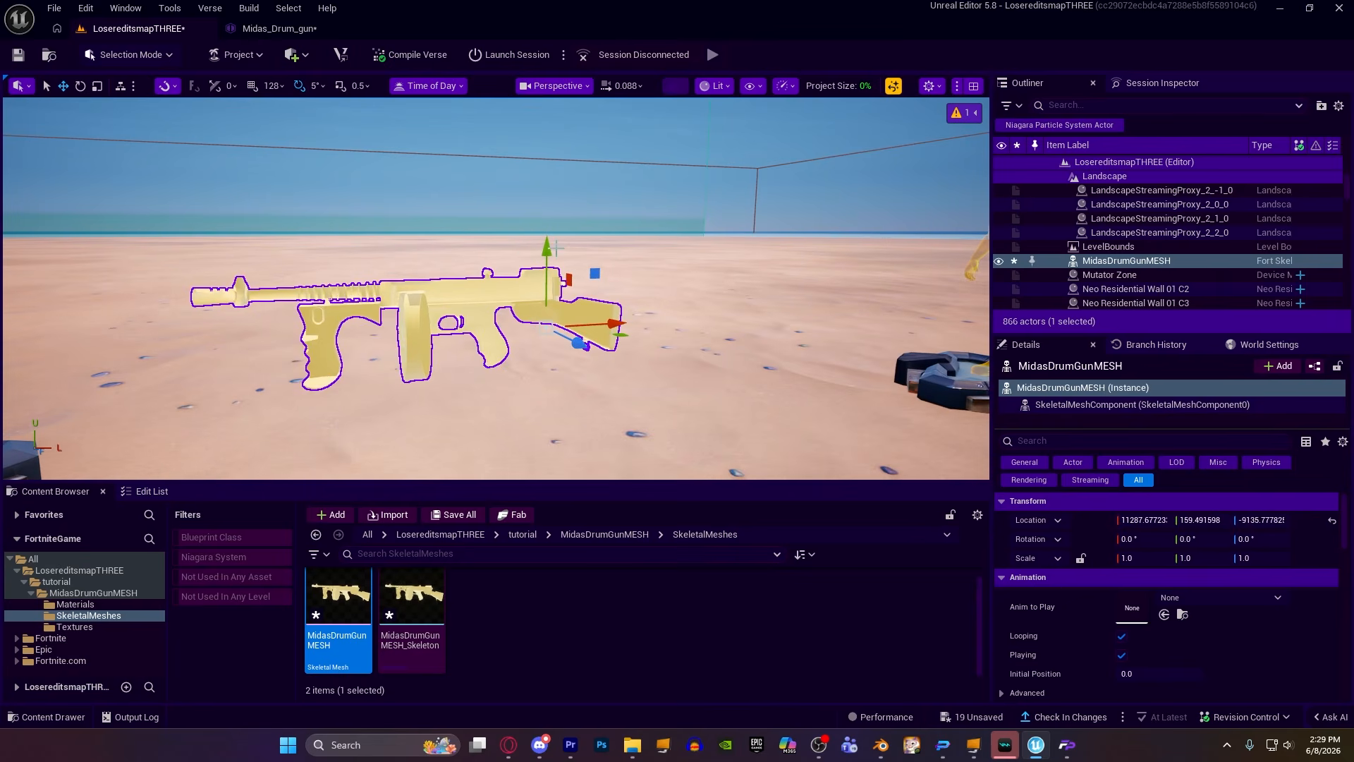
drag(543, 242, 543, 161)
key(Delete)
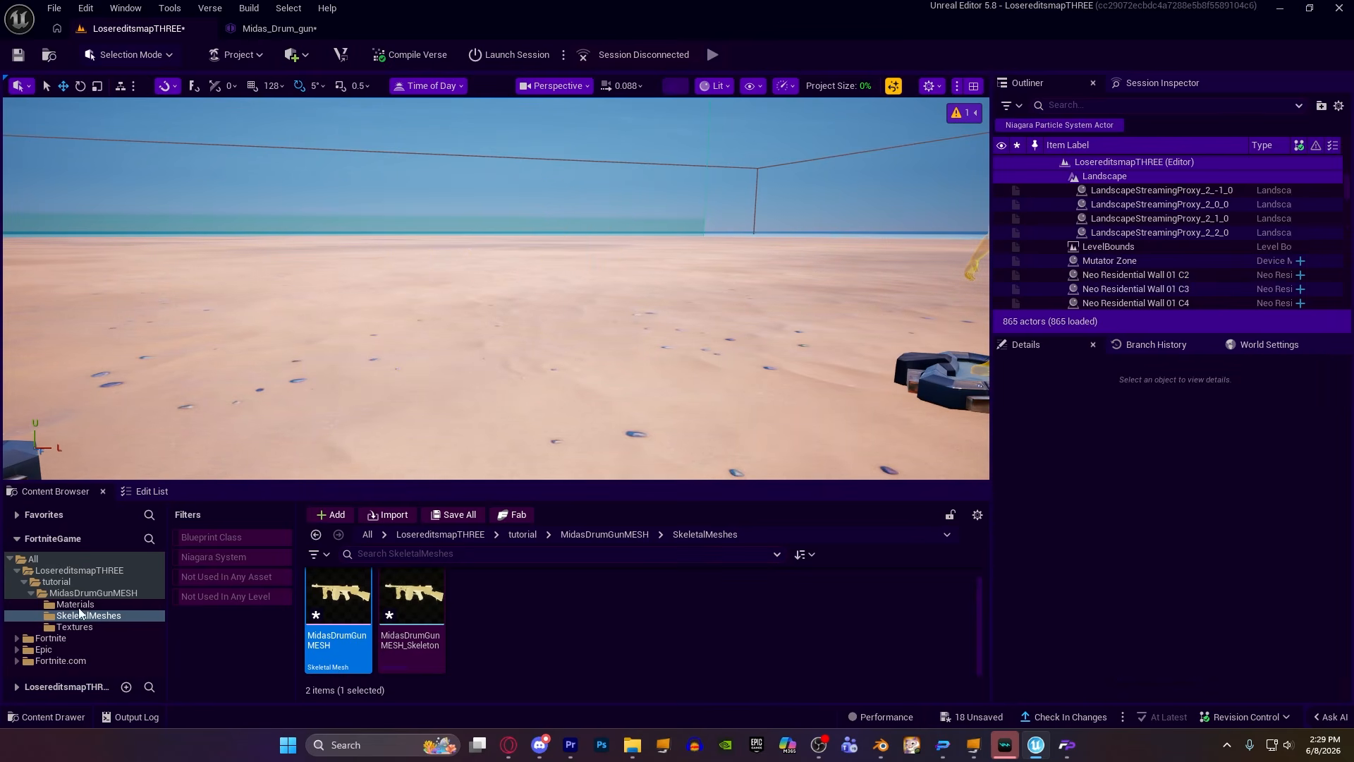
Open the MidasDrumGunMESH skeletal mesh and convert it to a static mesh named MidasDumgunStaticMesh in the tutorial folder.
double_click(345, 600)
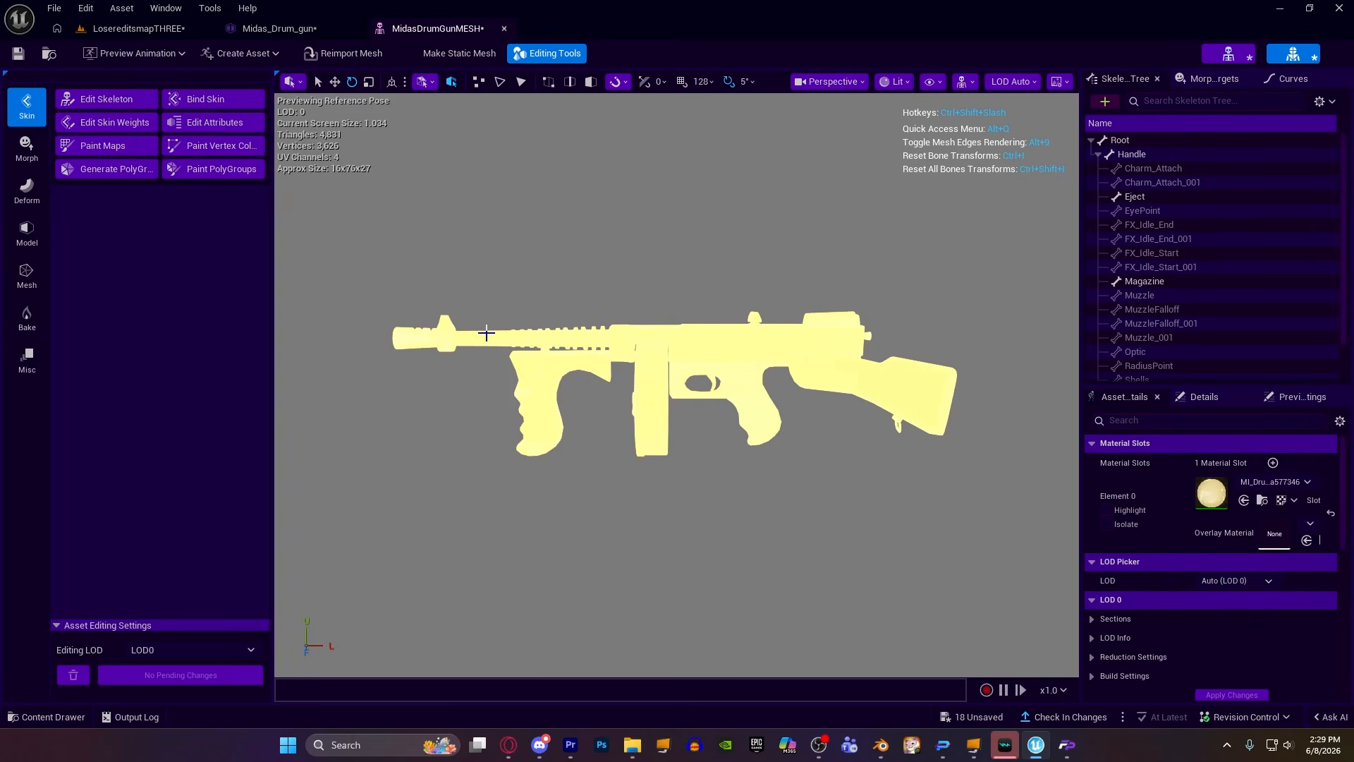
scroll(495, 327, down, 1)
mouse_move(595, 299)
middle_down()
mouse_move(540, 302)
mouse_move(595, 300)
middle_up()
mouse_move(594, 300)
right_down()
mouse_move(677, 278)
mouse_move(557, 300)
mouse_move(597, 299)
right_up()
key(w)
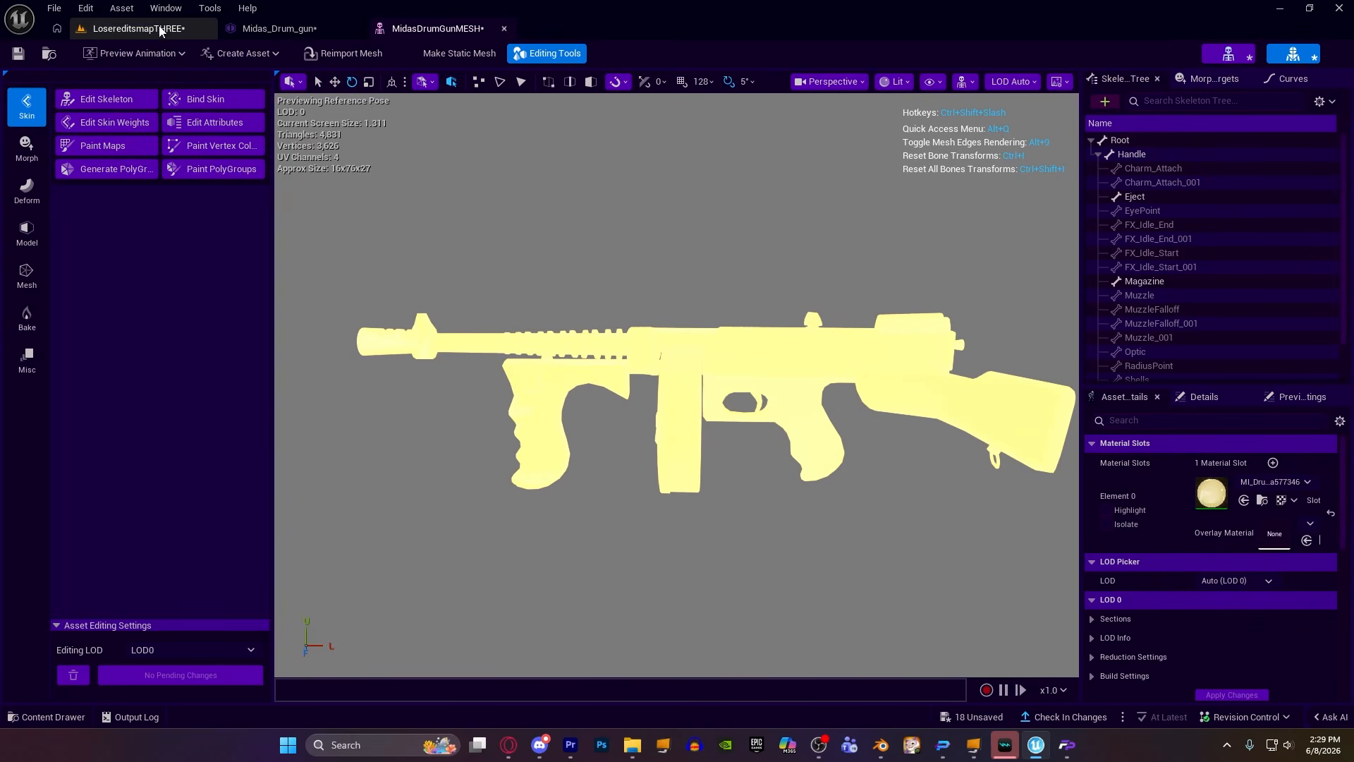
click(440, 56)
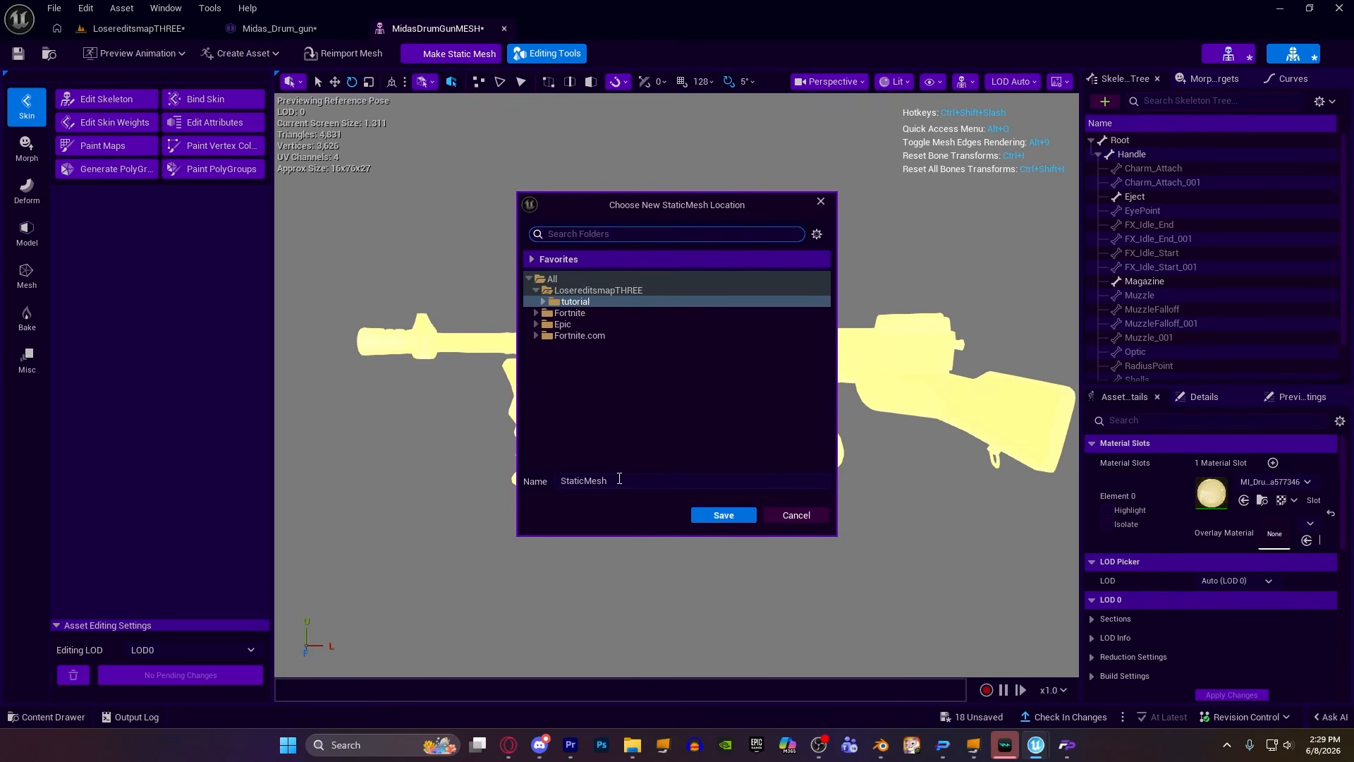
click(568, 481)
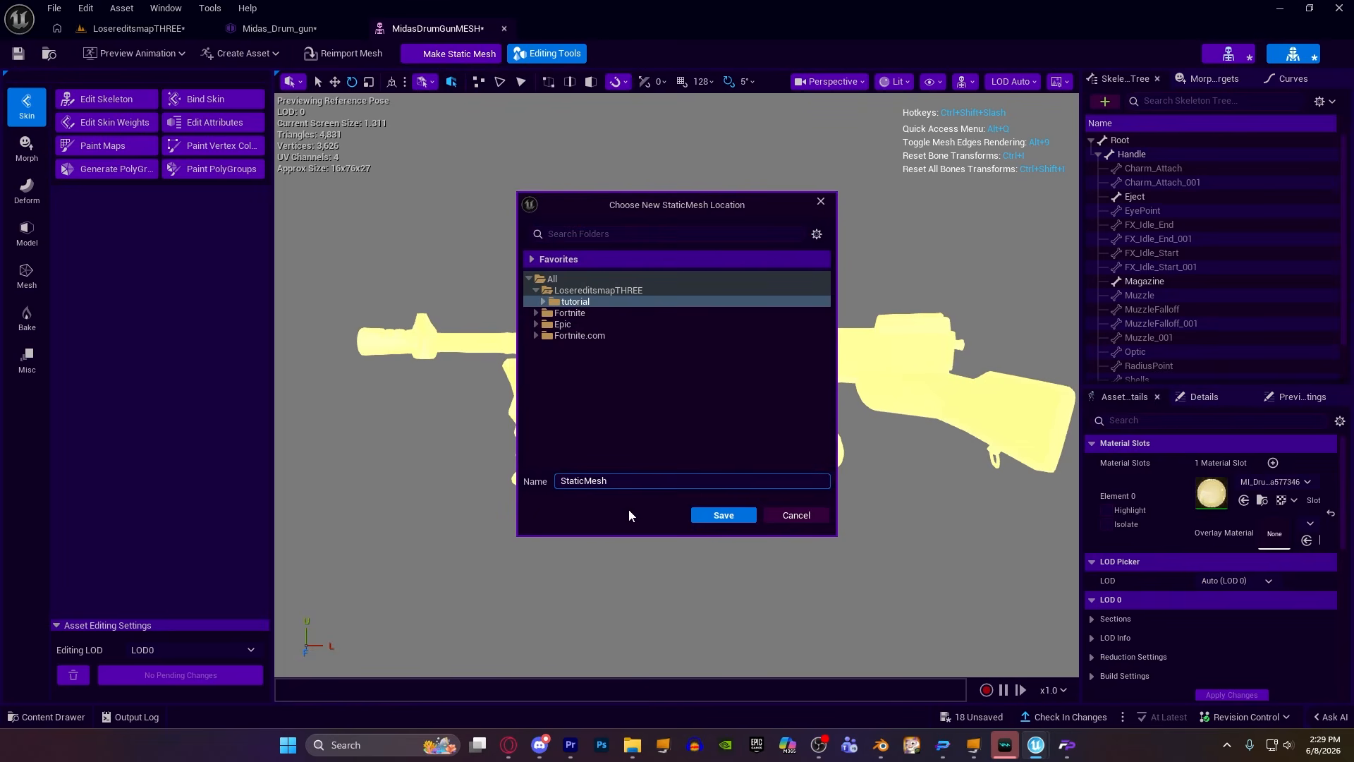
text(MidasDumgun)
click(712, 515)
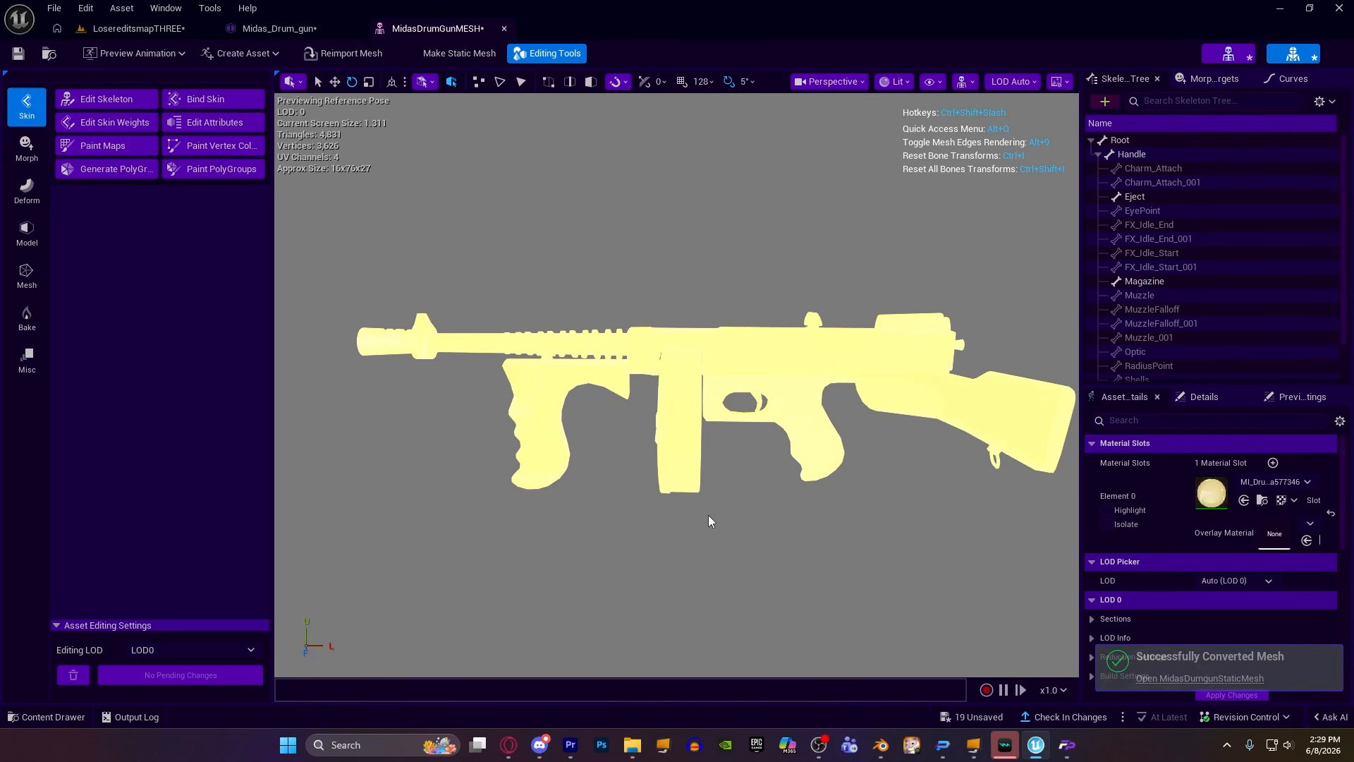
Place MidasDumgunStaticMesh from the tutorial folder in the level, raise it above the ground and check its material slot.
click(97, 31)
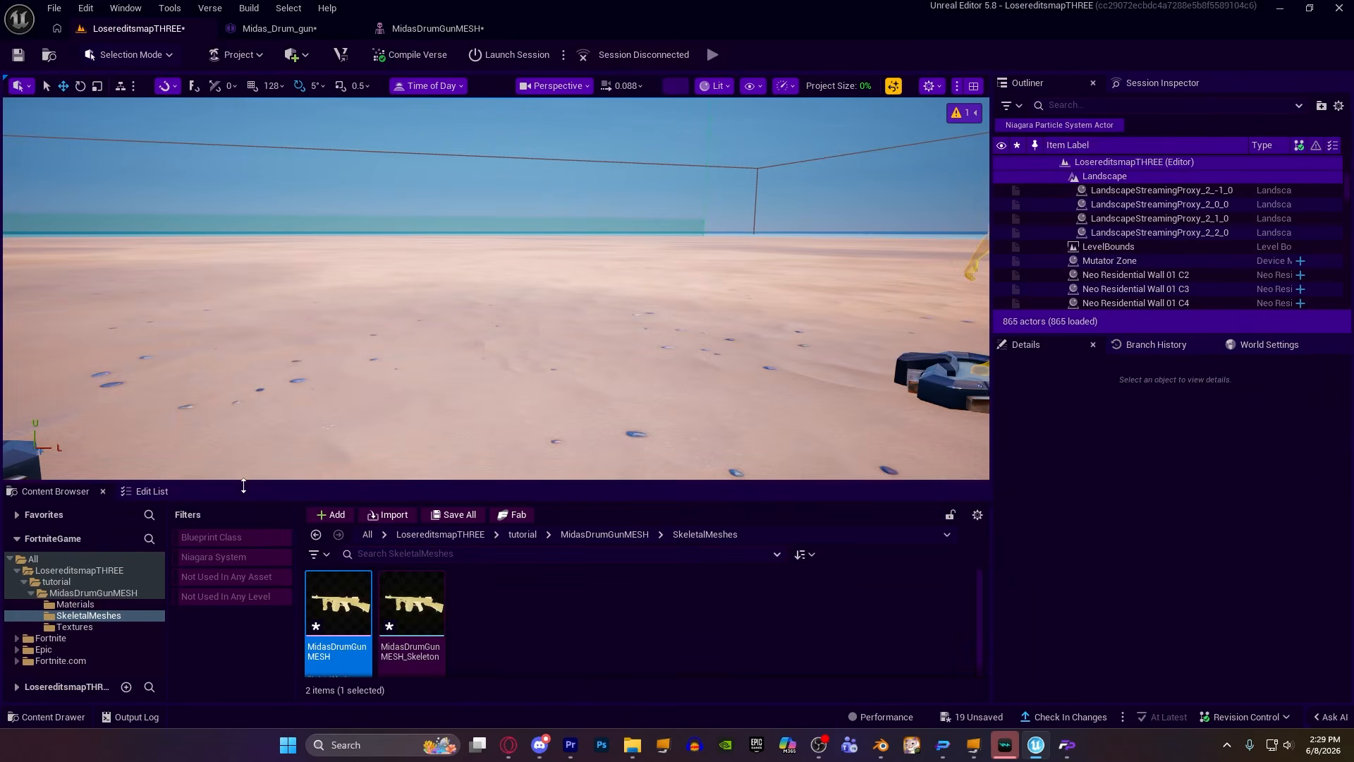
click(56, 581)
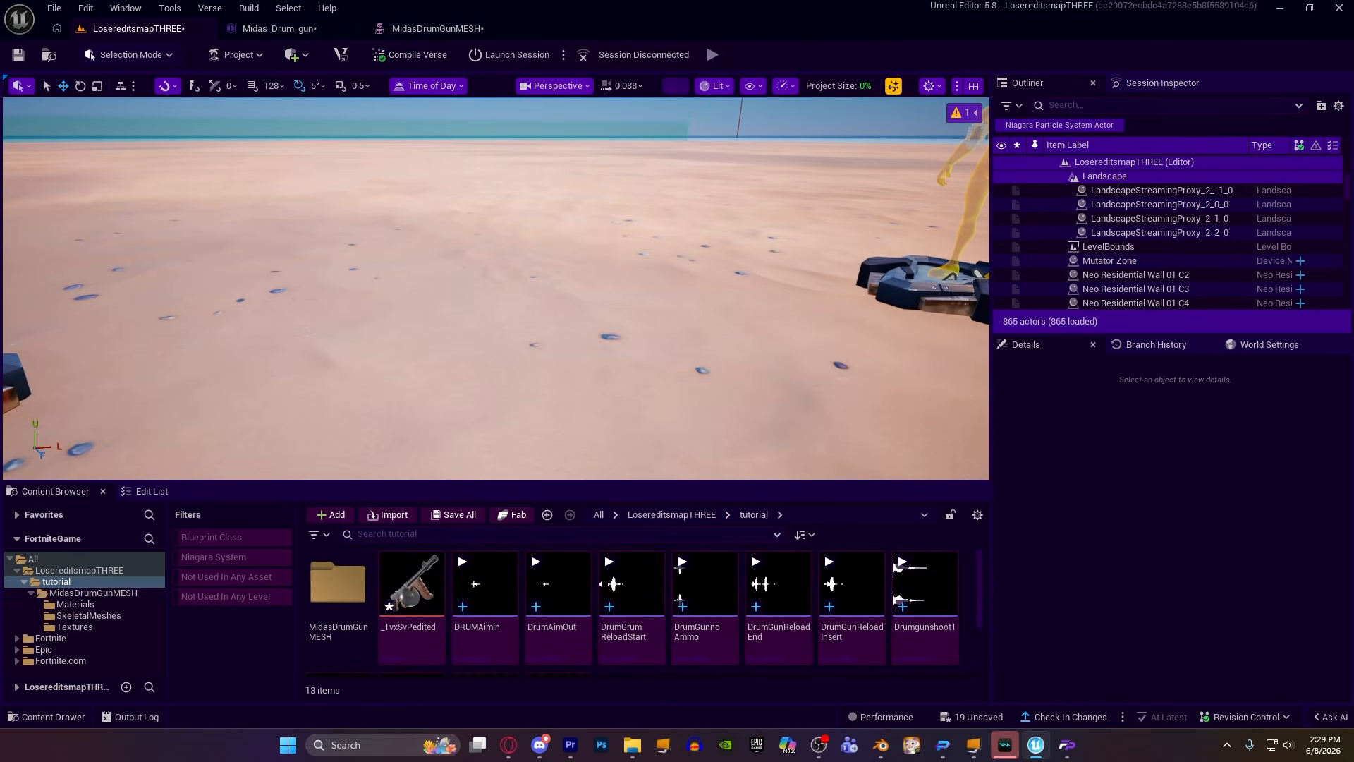
scroll(578, 620, down, 2)
drag(586, 647, 569, 378)
drag(573, 310, 584, 196)
right_drag(585, 197, 596, 179)
key(w)
scroll(591, 188, up, 1)
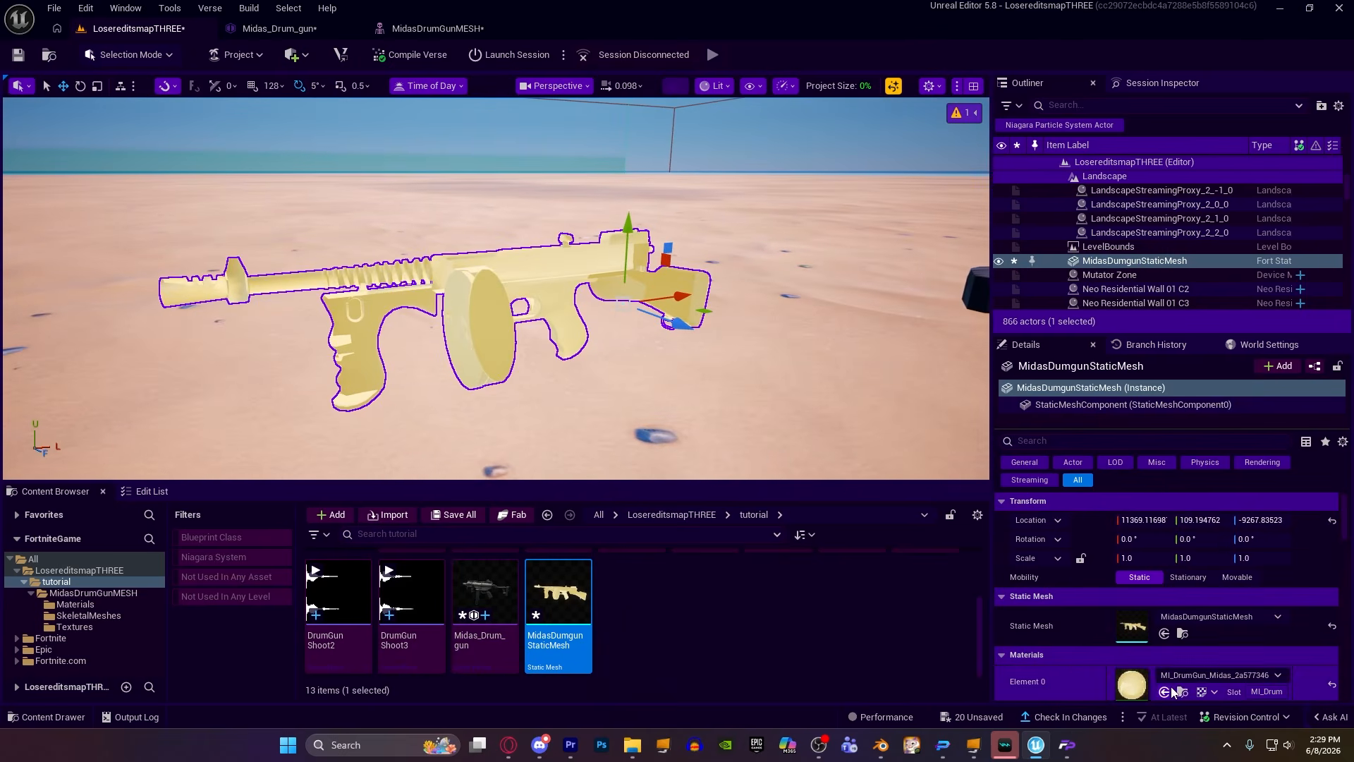
scroll(1178, 682, down, 2)
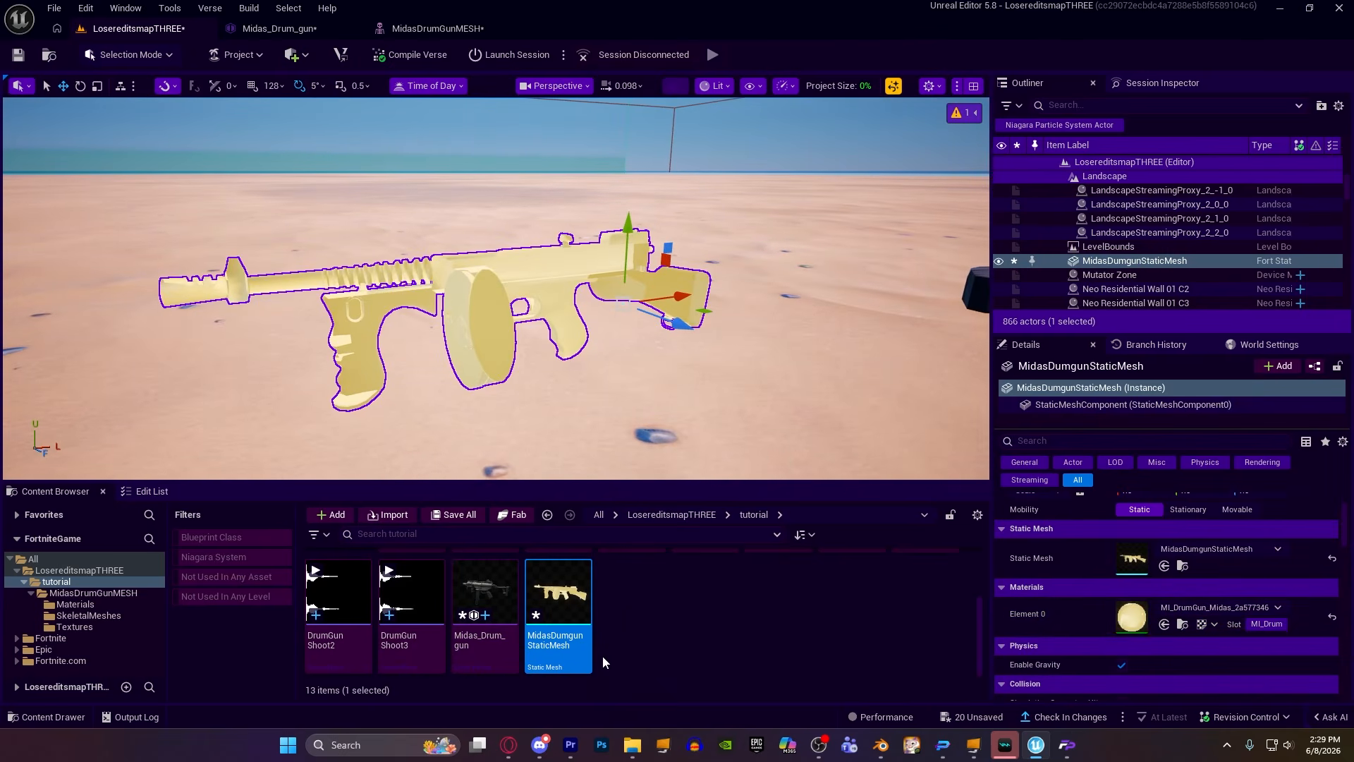
Create a material named MidasDumGunMAt in the tutorial folder and open its material graph.
right_click(656, 643)
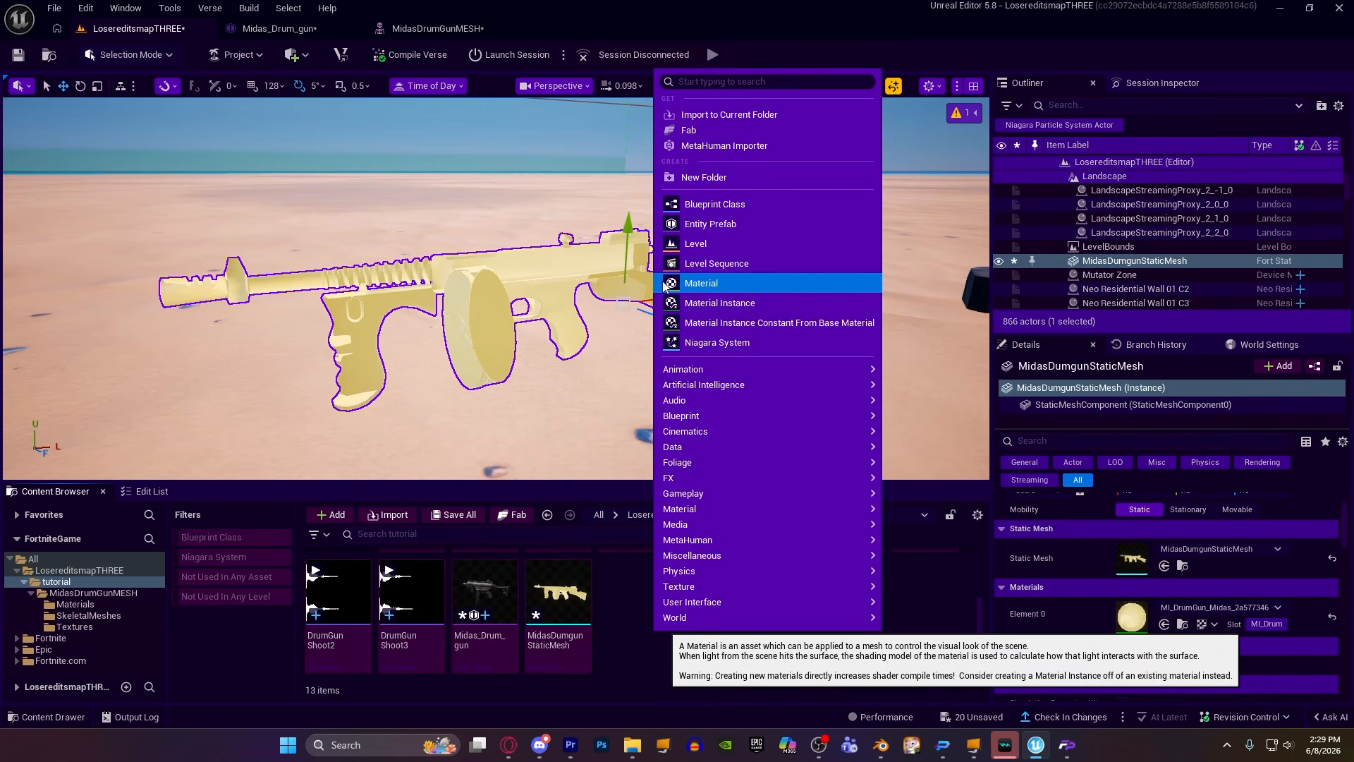
click(704, 285)
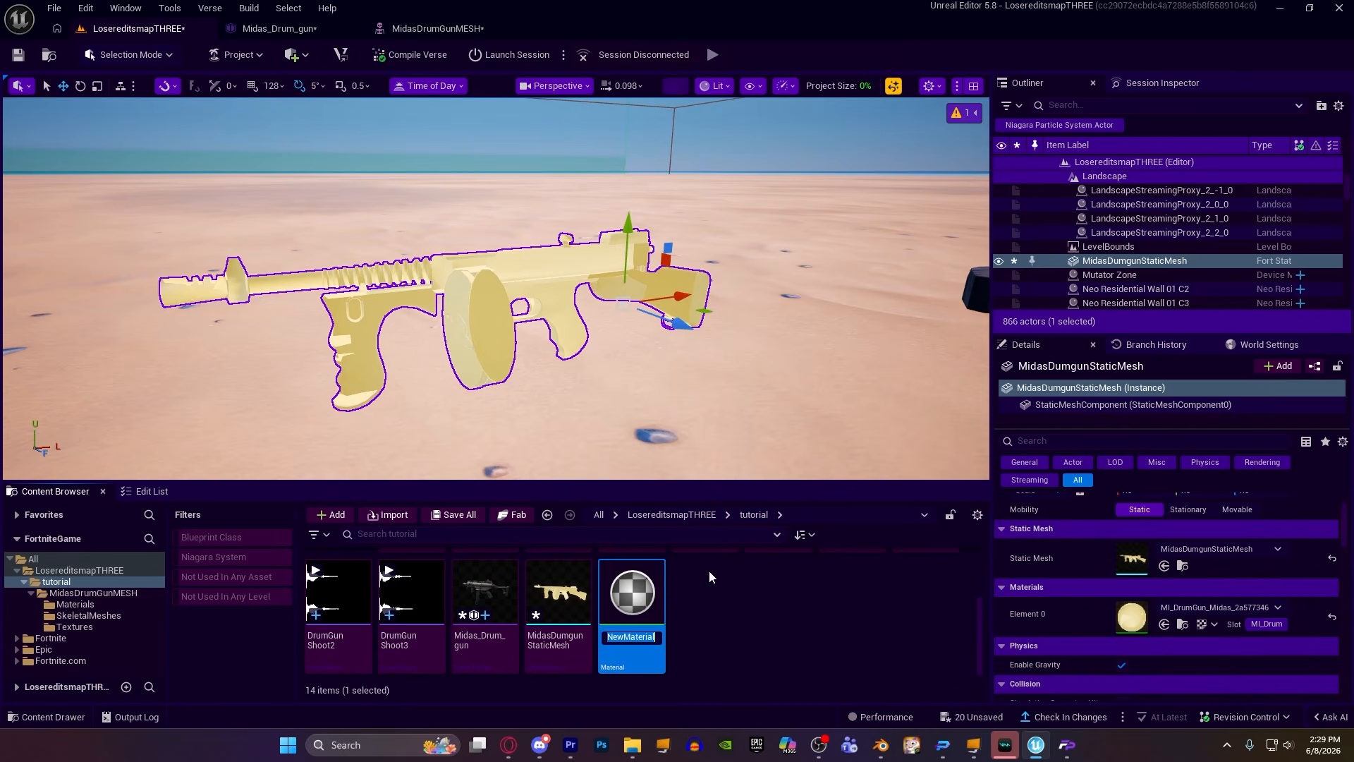
text(MidasDumGF)
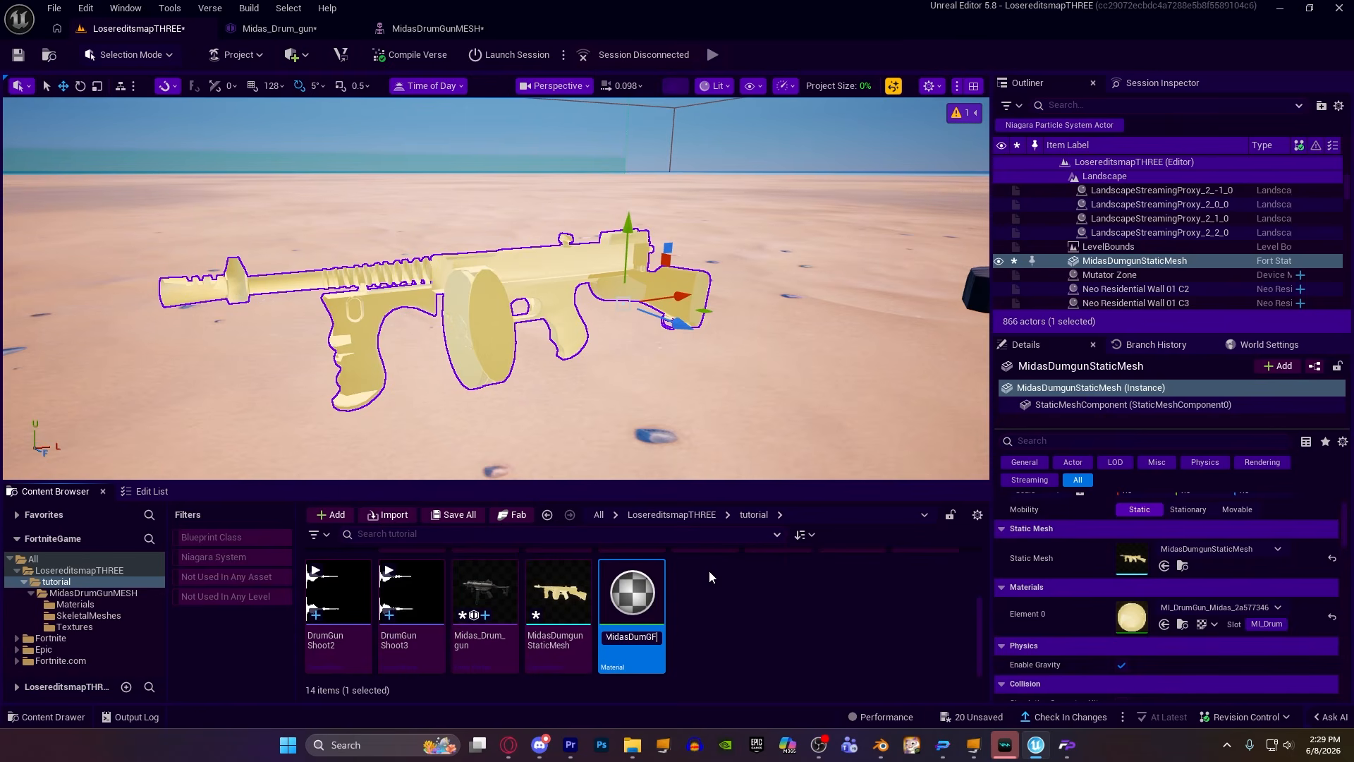
key(BackSpace)
text(unMAt)
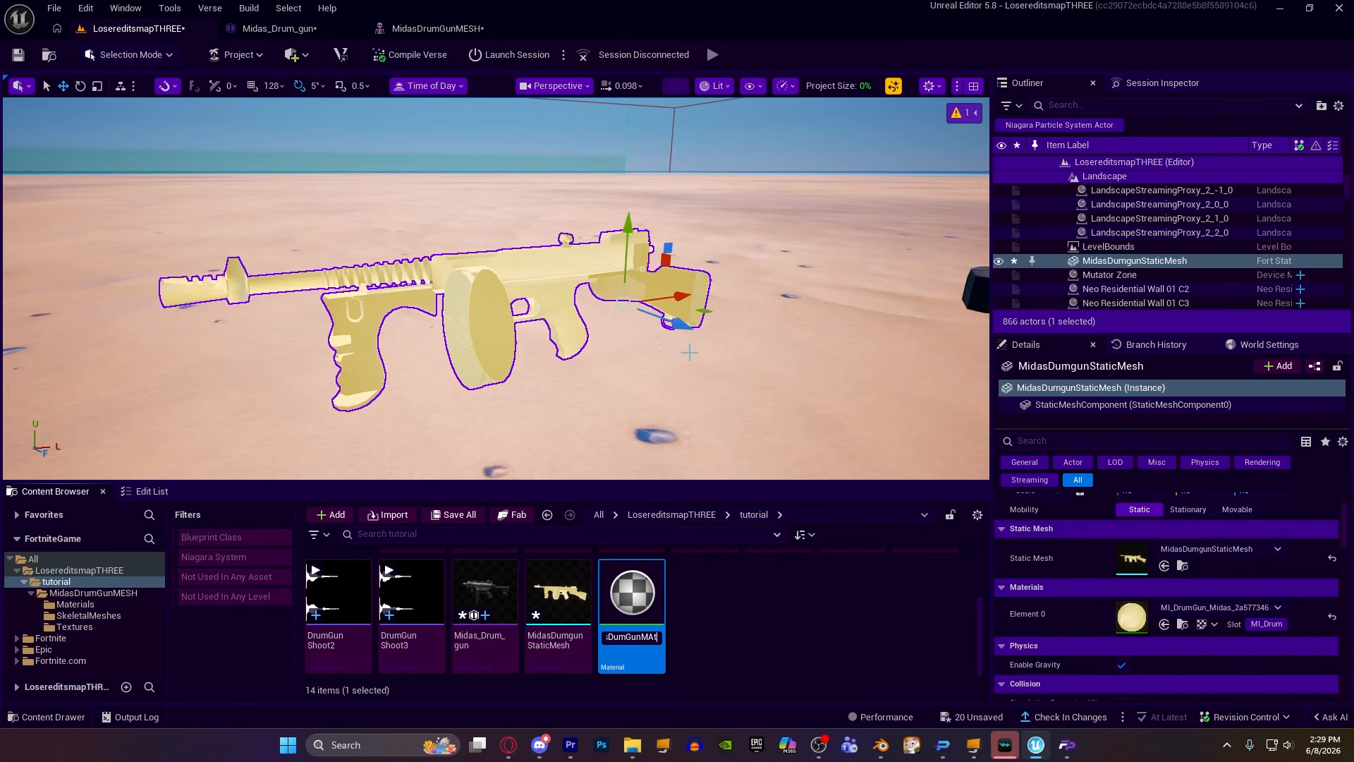
key(Return)
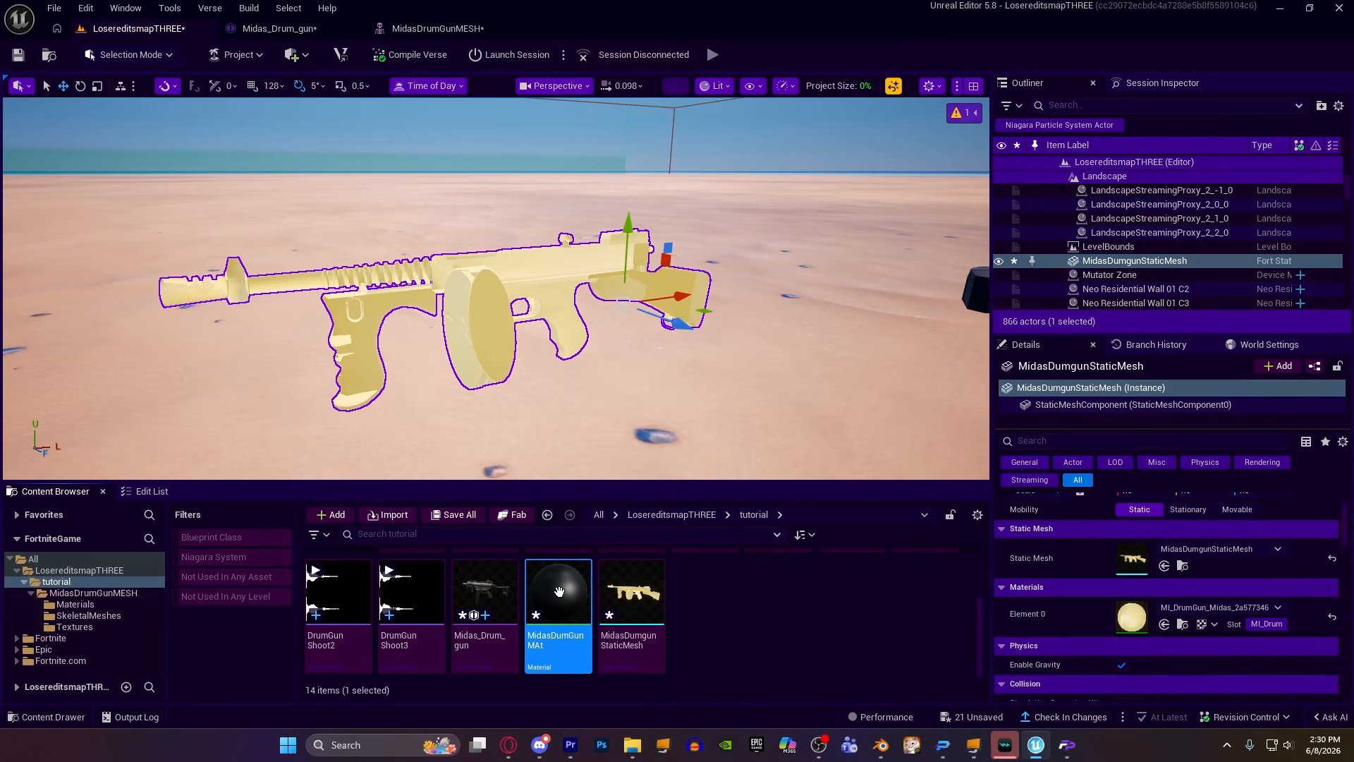
double_click(559, 590)
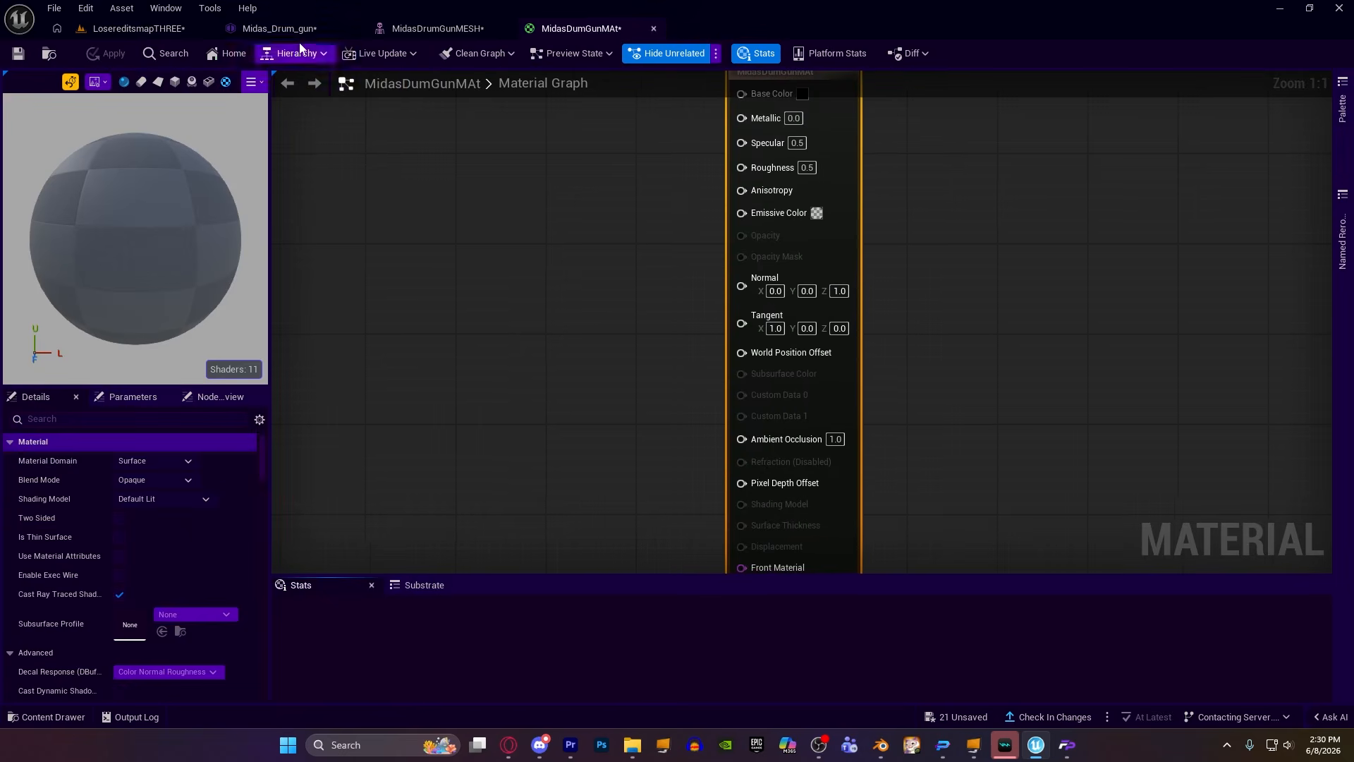
Add the Drum_Gun_Midas_D and Drum_Gun_Midas_D2 textures from the imported Textures folder to the MidasDumGunMAt graph.
click(138, 29)
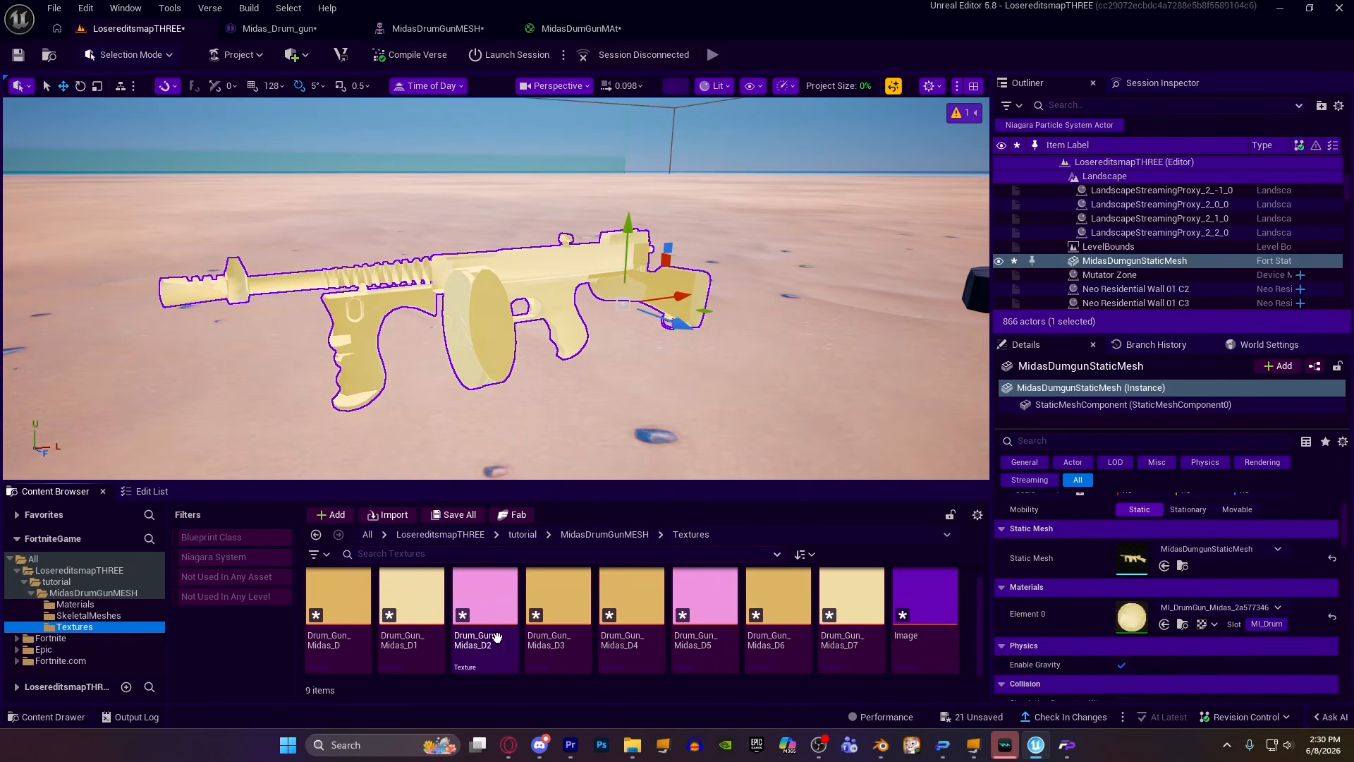
scroll(865, 655, up, 1)
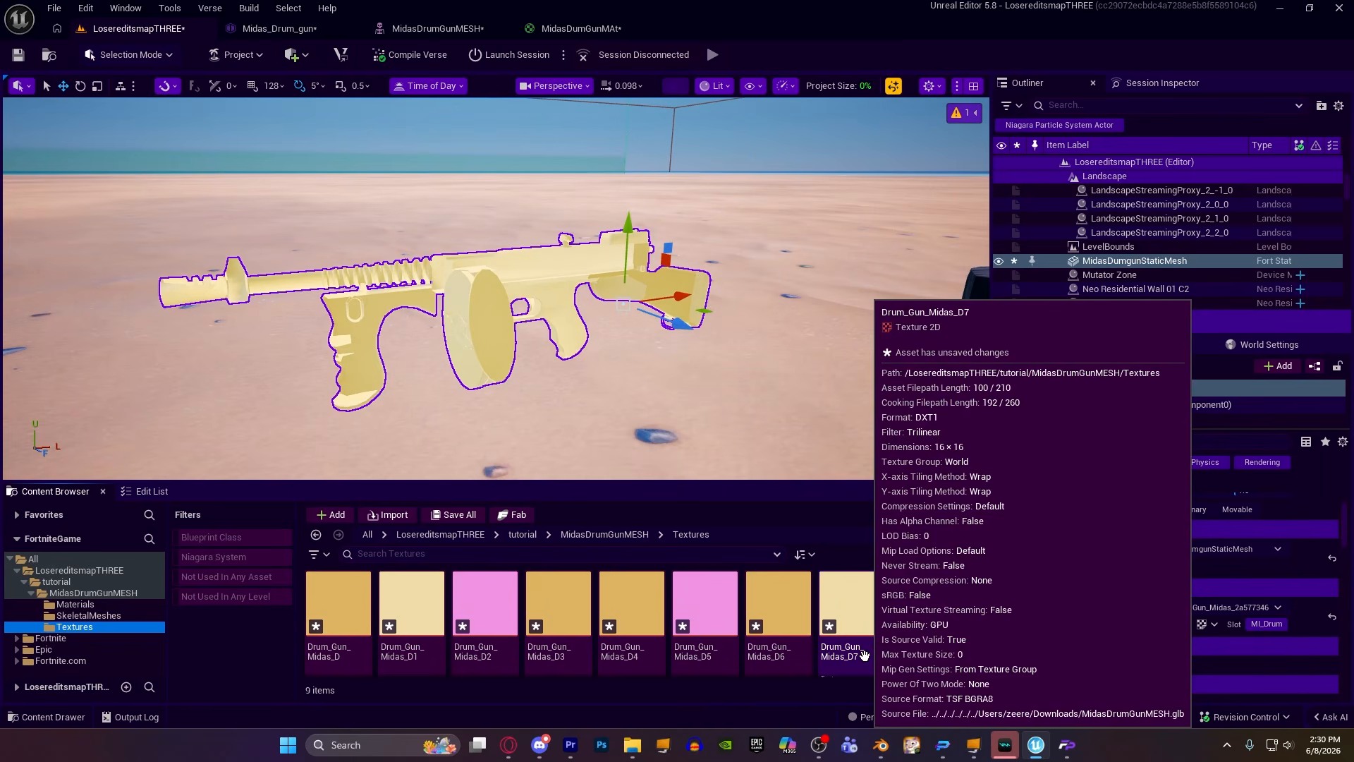
scroll(494, 651, down, 1)
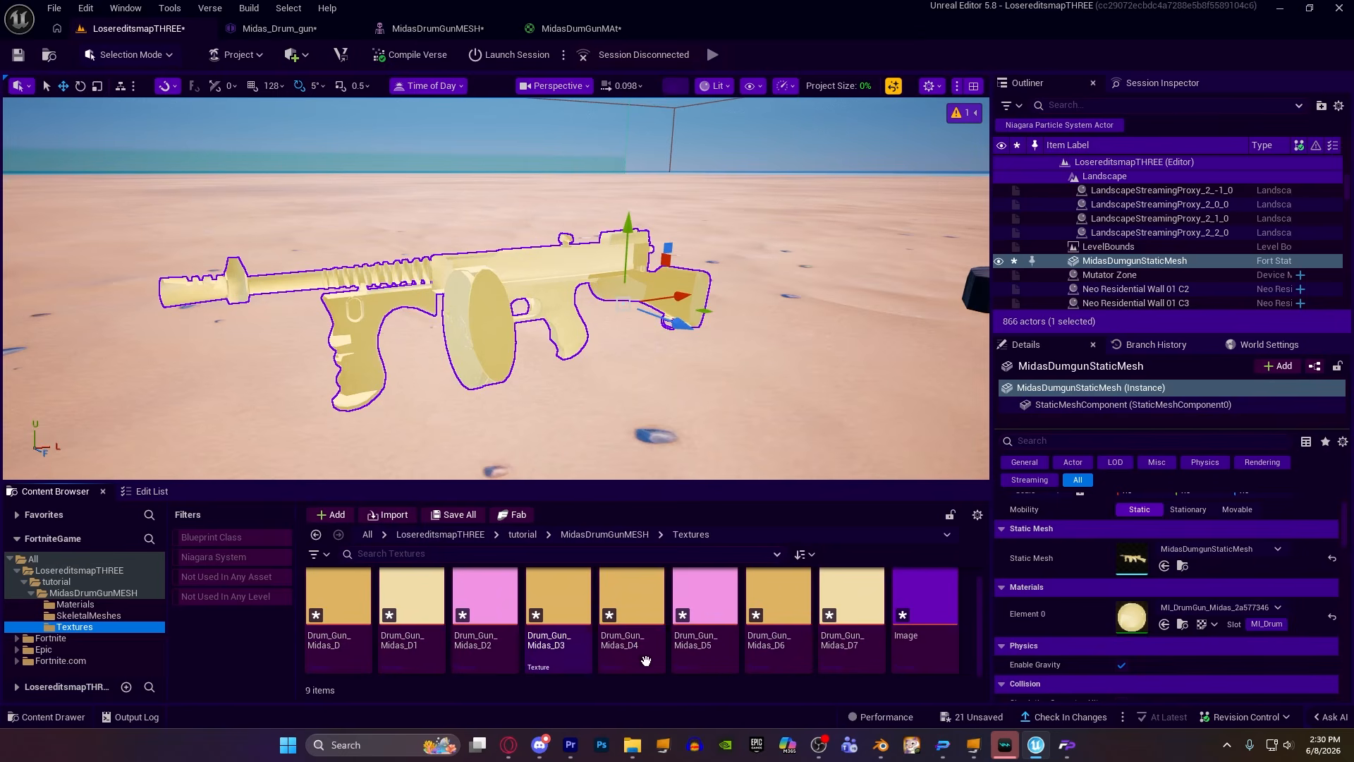
click(332, 645)
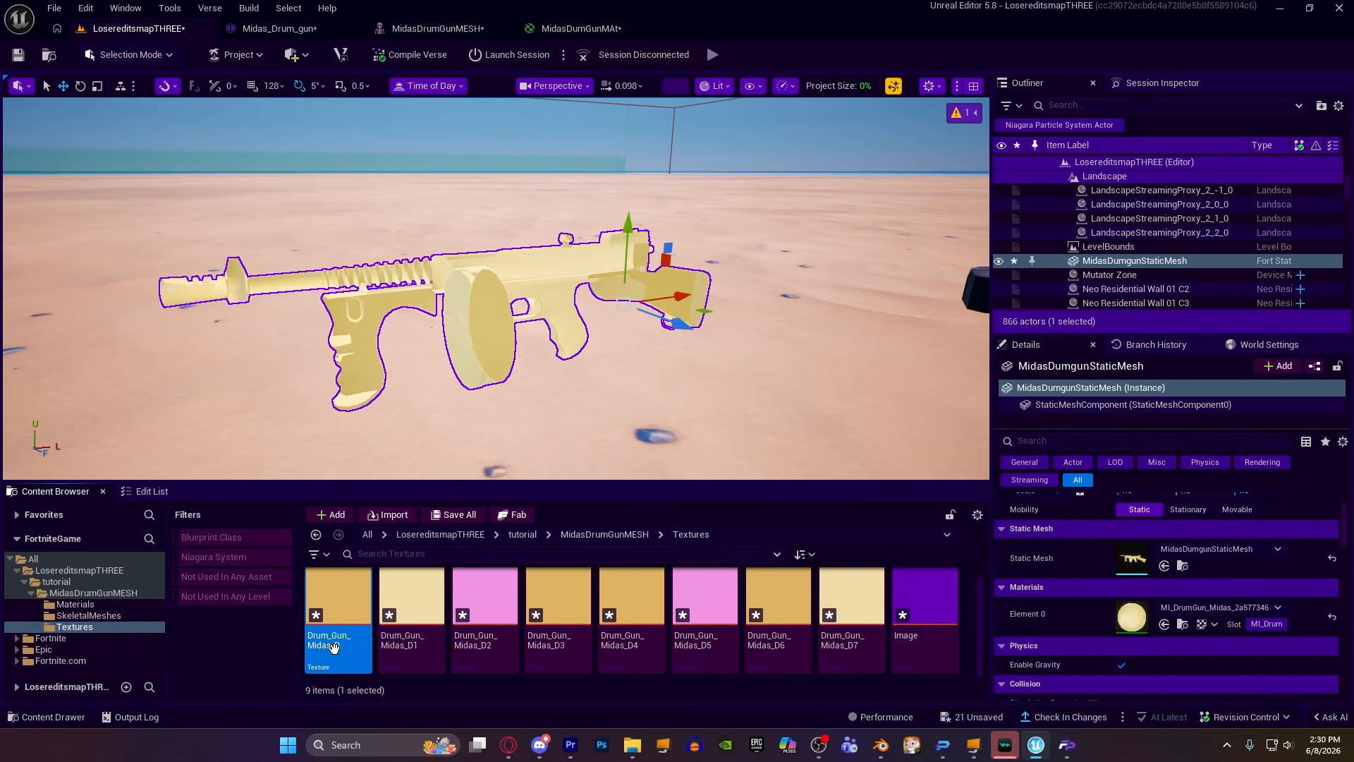
ctrl+click(485, 620)
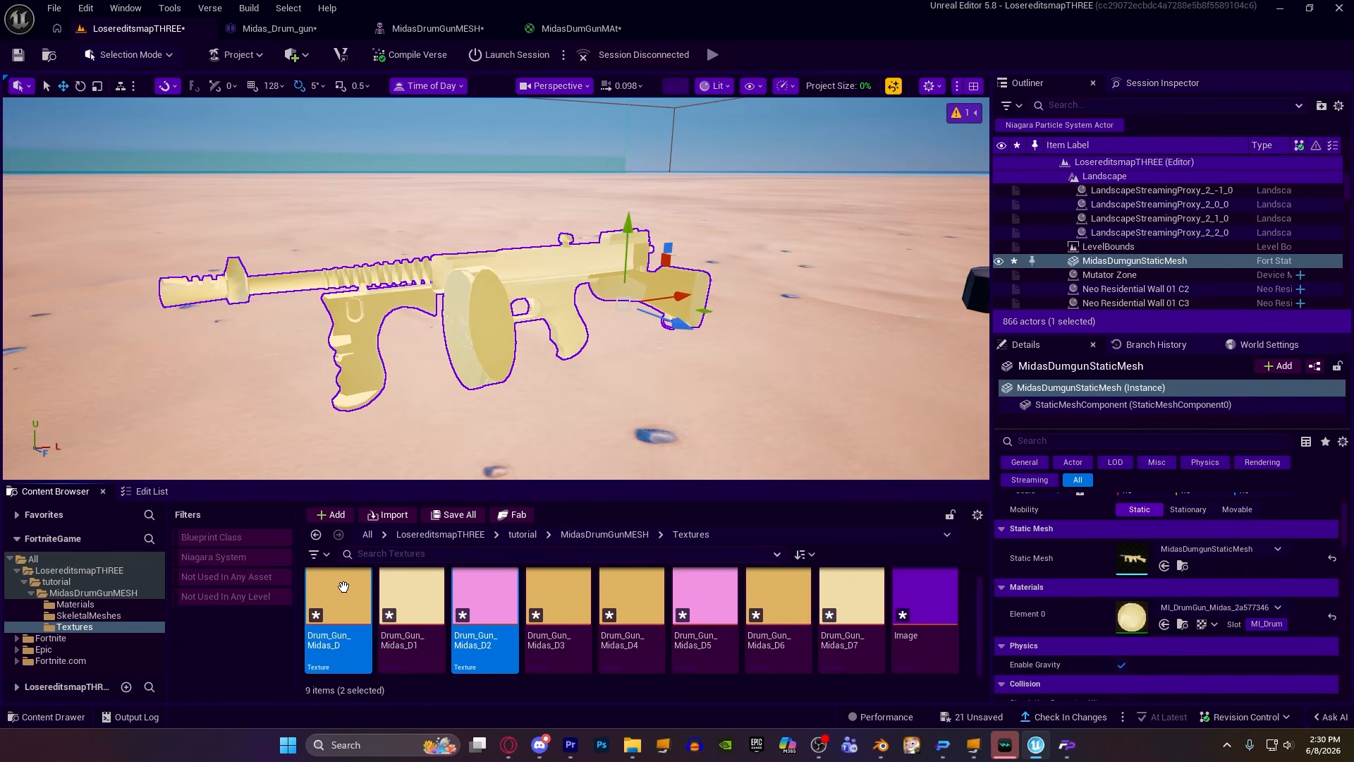
drag(337, 599, 403, 159)
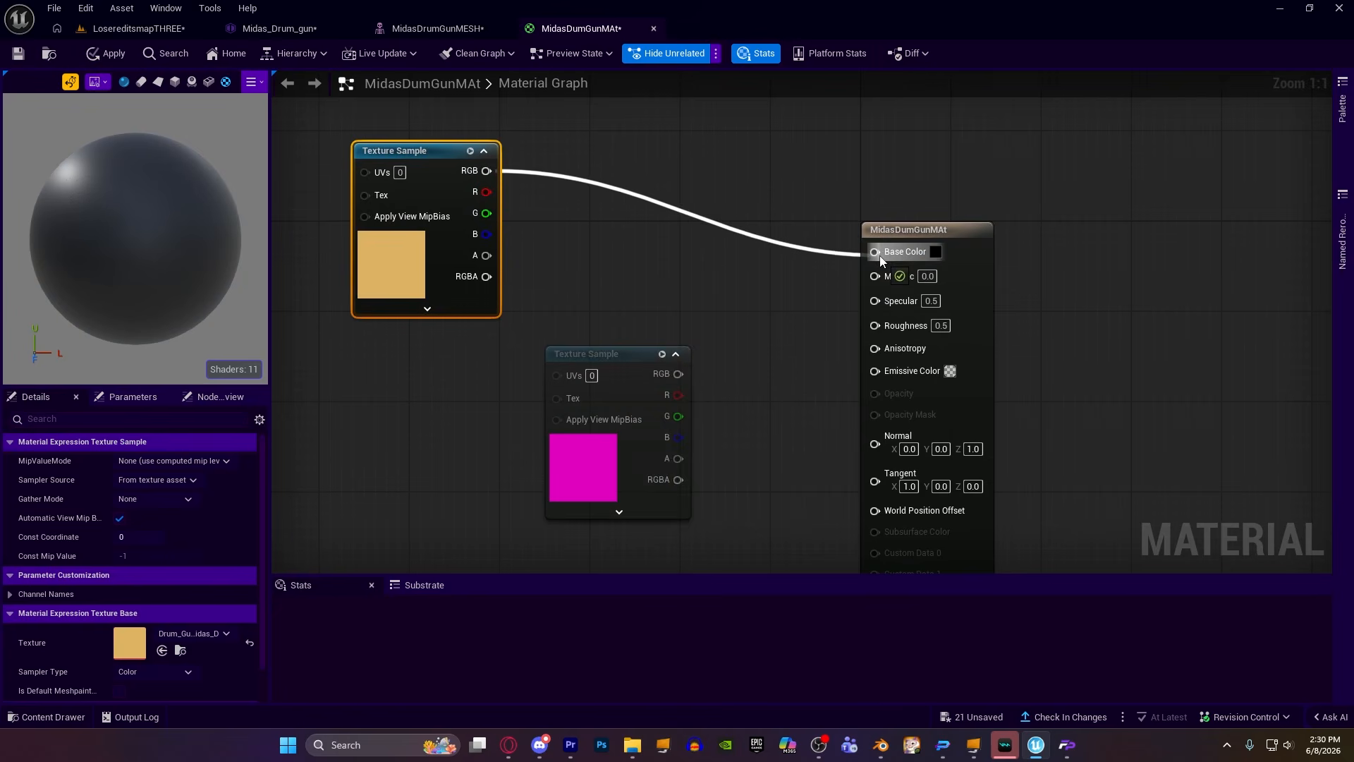
Connect the Drum_Gun_Midas_D texture's RGB to Base Color and the D2 texture's RGB to Normal, and arrange both nodes beside the material node.
drag(879, 255, 878, 255)
drag(678, 373, 874, 444)
right_drag(664, 308, 791, 249)
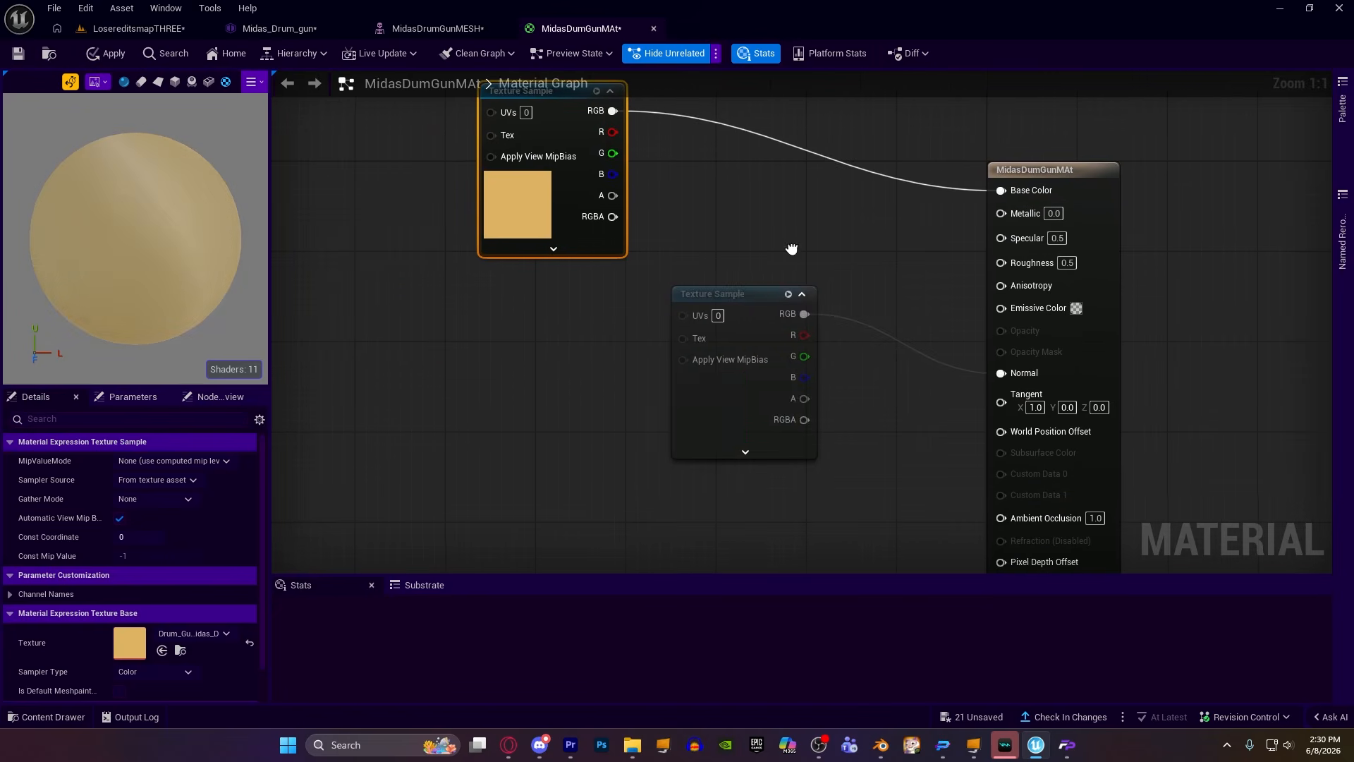
drag(712, 293, 496, 371)
drag(161, 247, 209, 299)
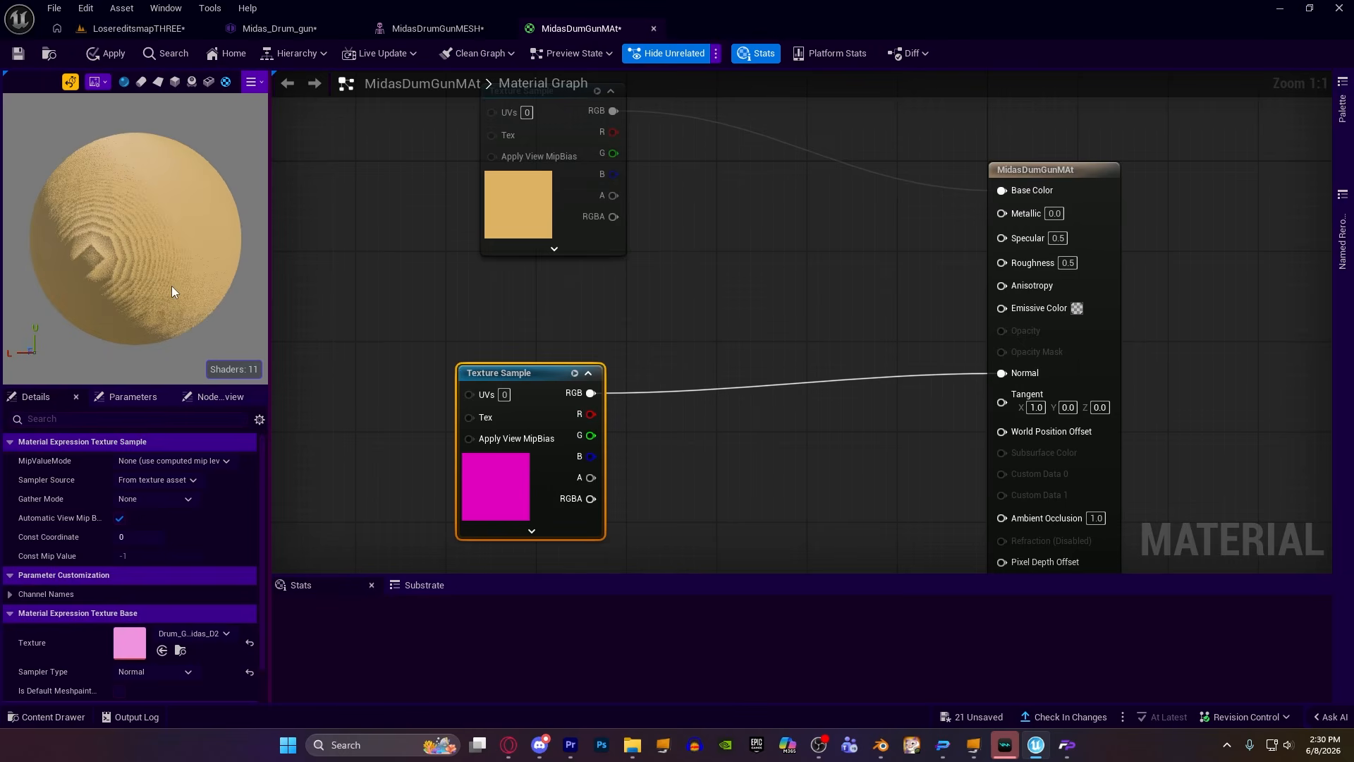
right_drag(760, 350, 472, 329)
drag(366, 363, 500, 393)
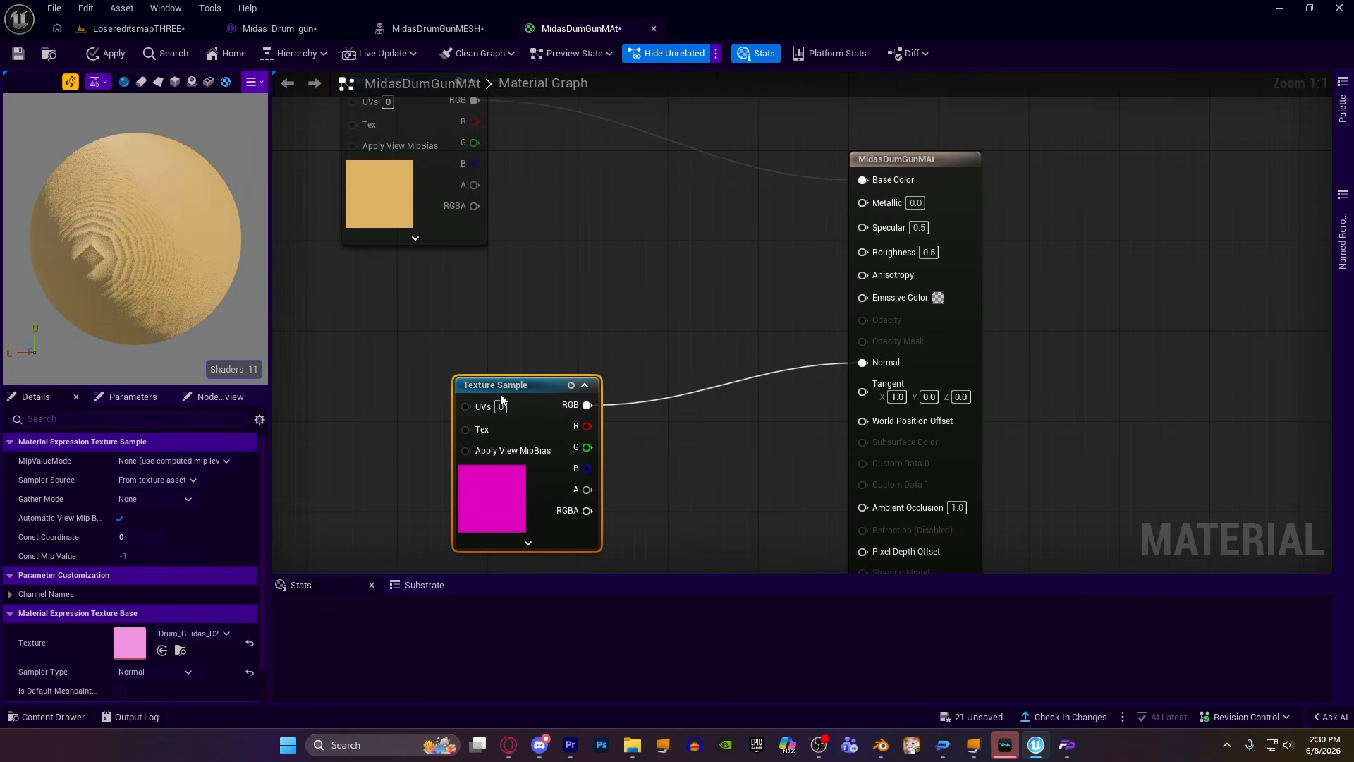
right_drag(501, 399, 521, 565)
drag(456, 259, 553, 290)
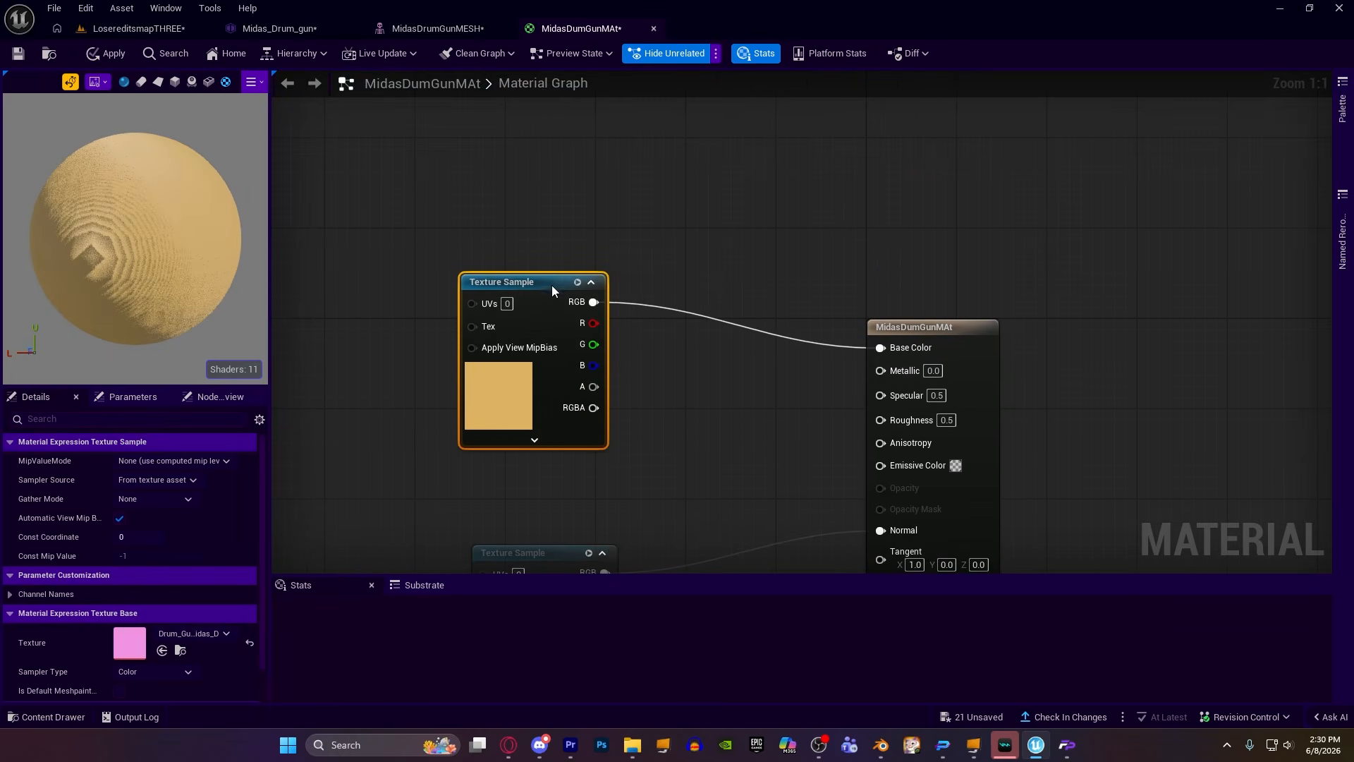
right_drag(708, 168, 575, 75)
right_drag(559, 260, 666, 274)
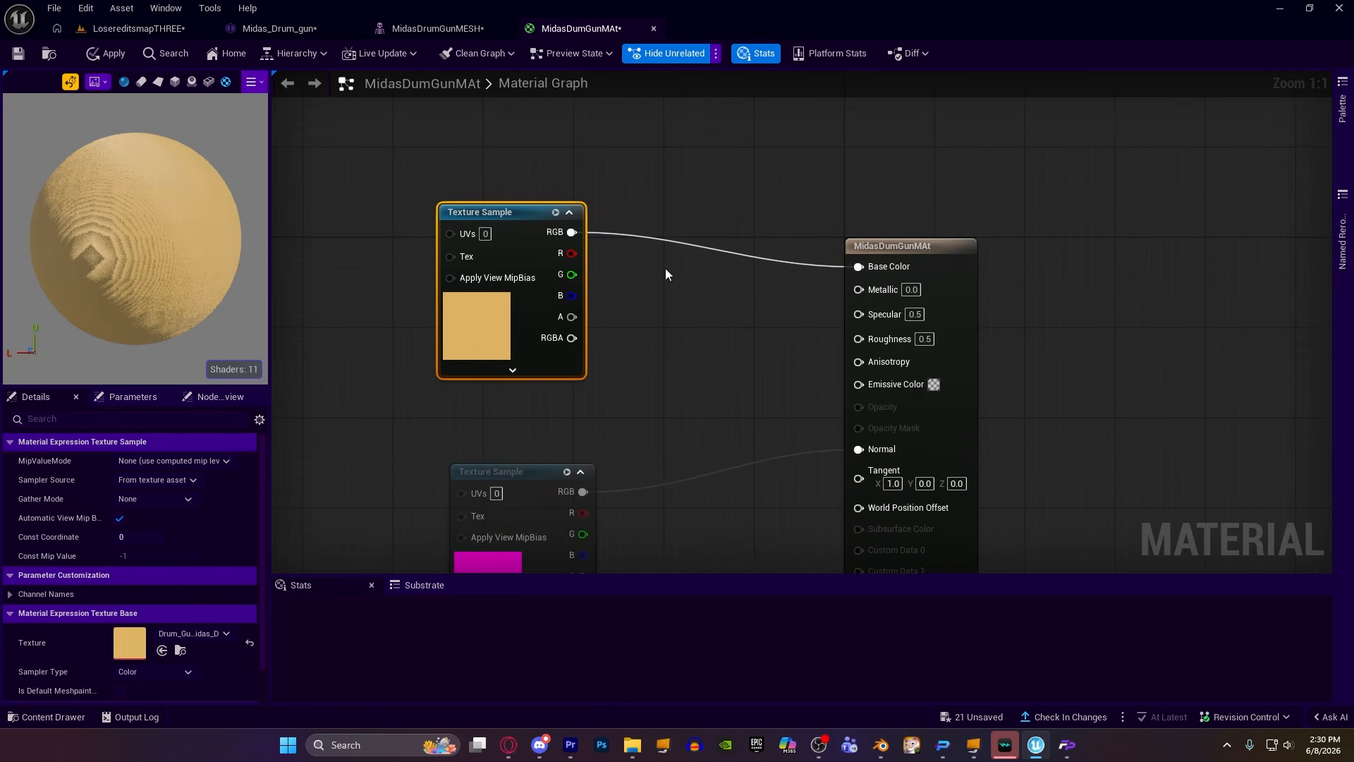
Set the material's Metallic to 1 and Roughness to 0.25, and apply the material changes.
right_drag(752, 275, 723, 248)
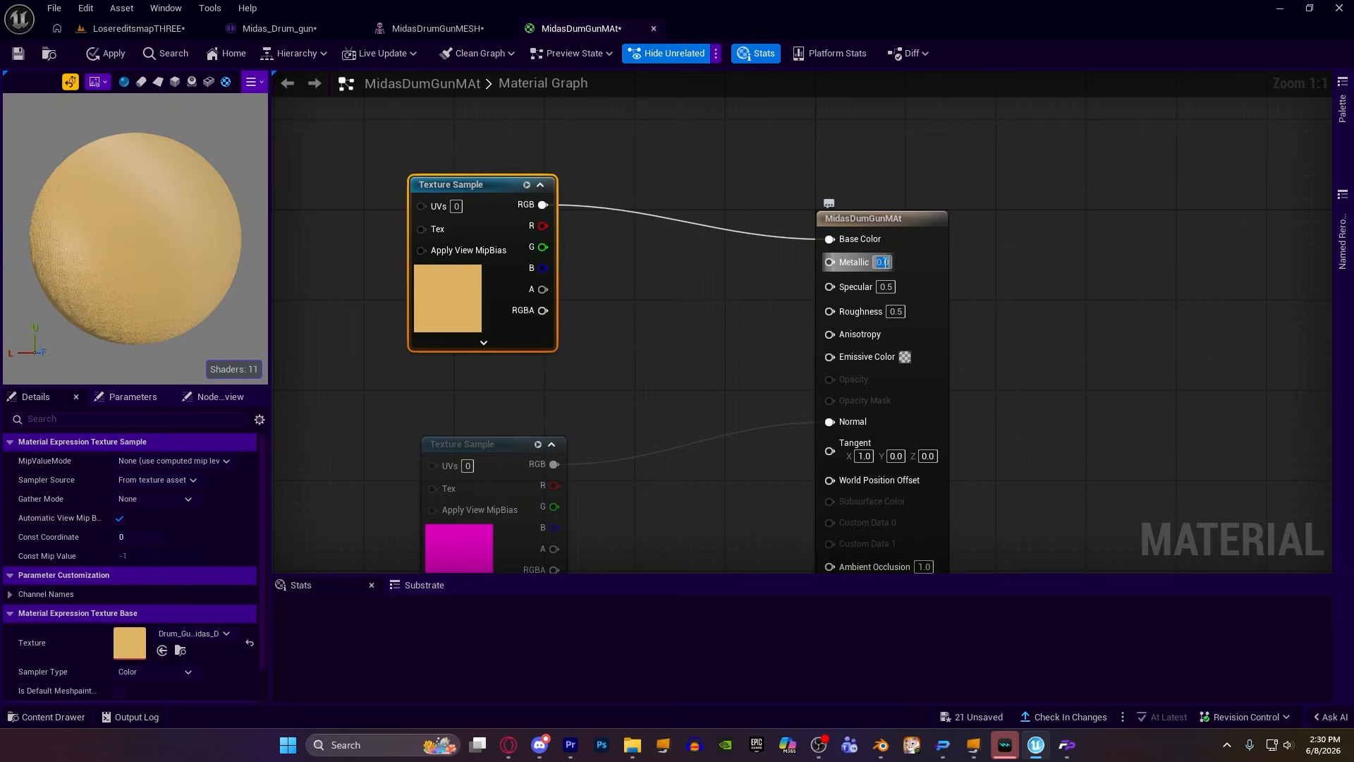
text(1)
key(Return)
click(1030, 266)
drag(242, 248, 198, 198)
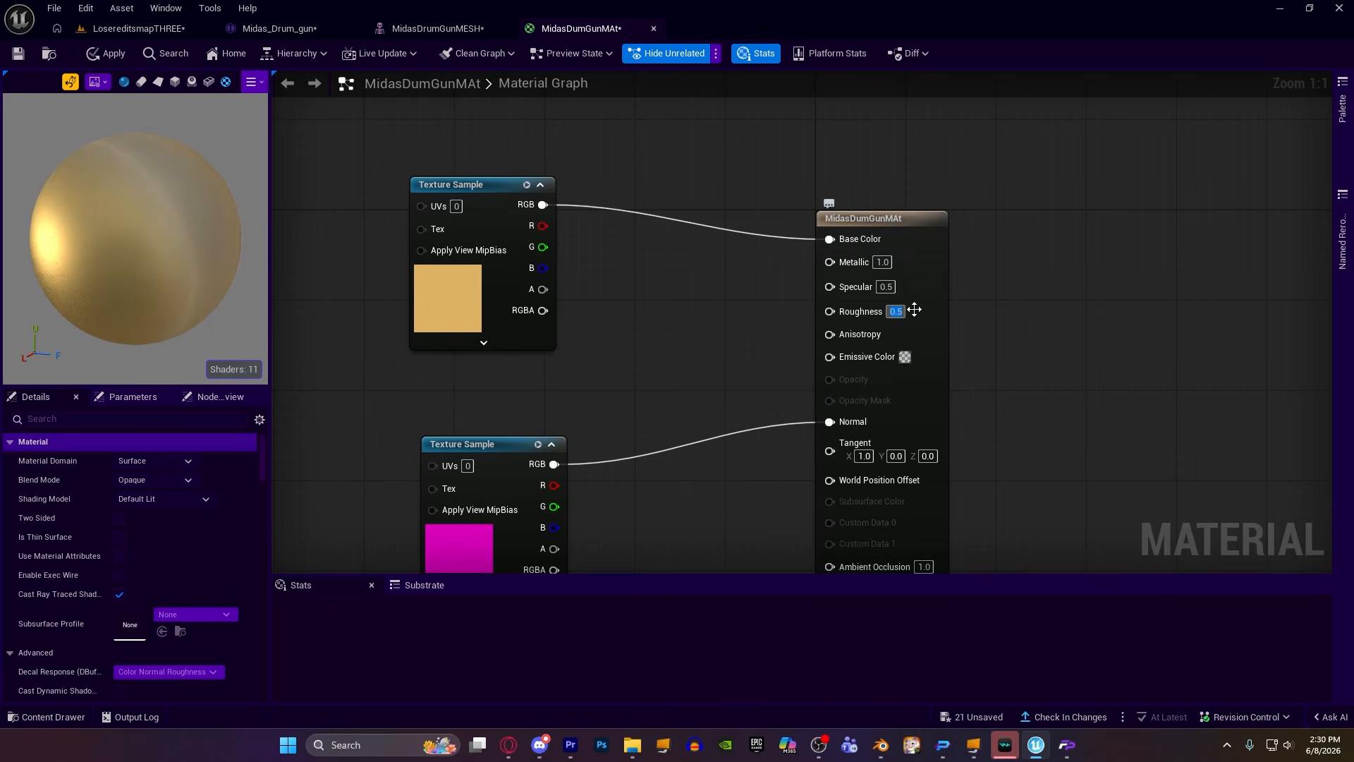
text(0.25)
key(Return)
drag(138, 235, 165, 243)
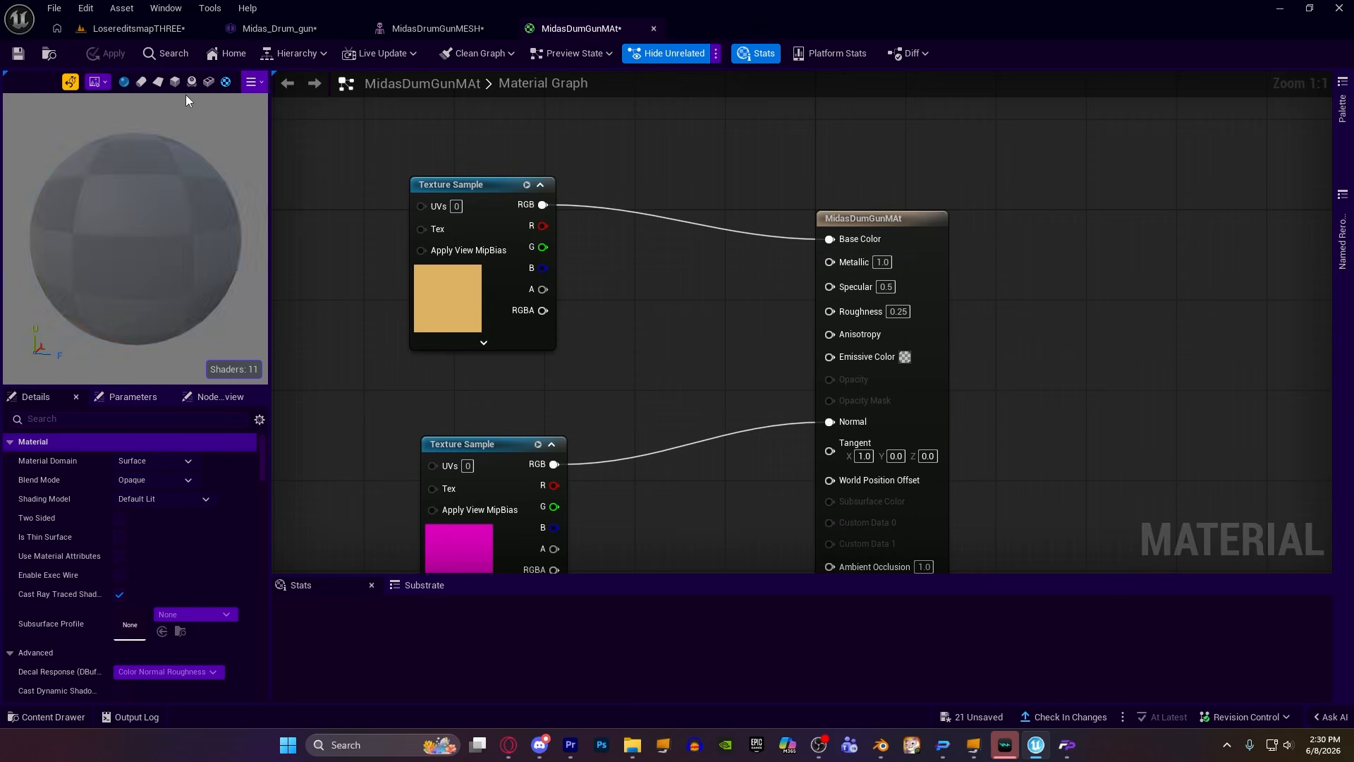
Open MidasDumgunStaticMesh from the tutorial folder and assign MidasDumGunMAt to its Element 0 material slot.
click(131, 28)
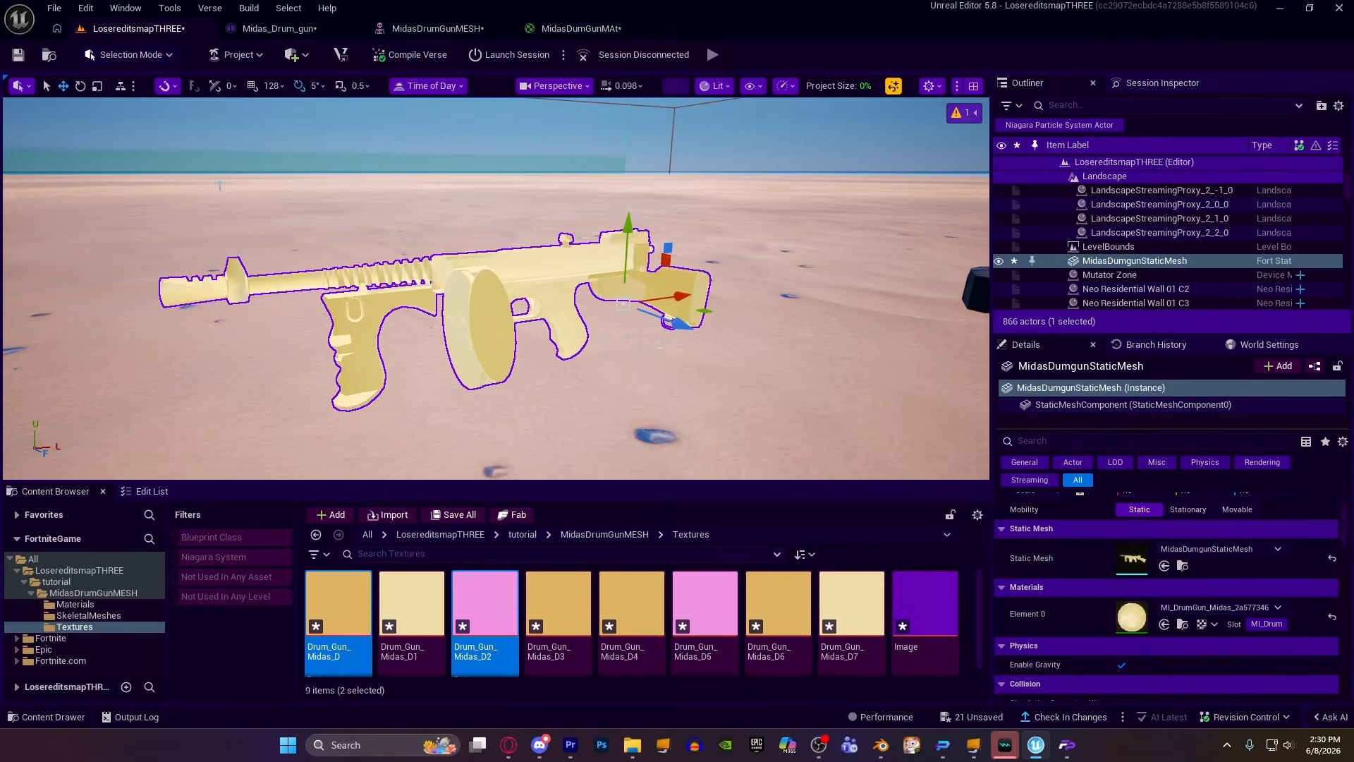
click(81, 595)
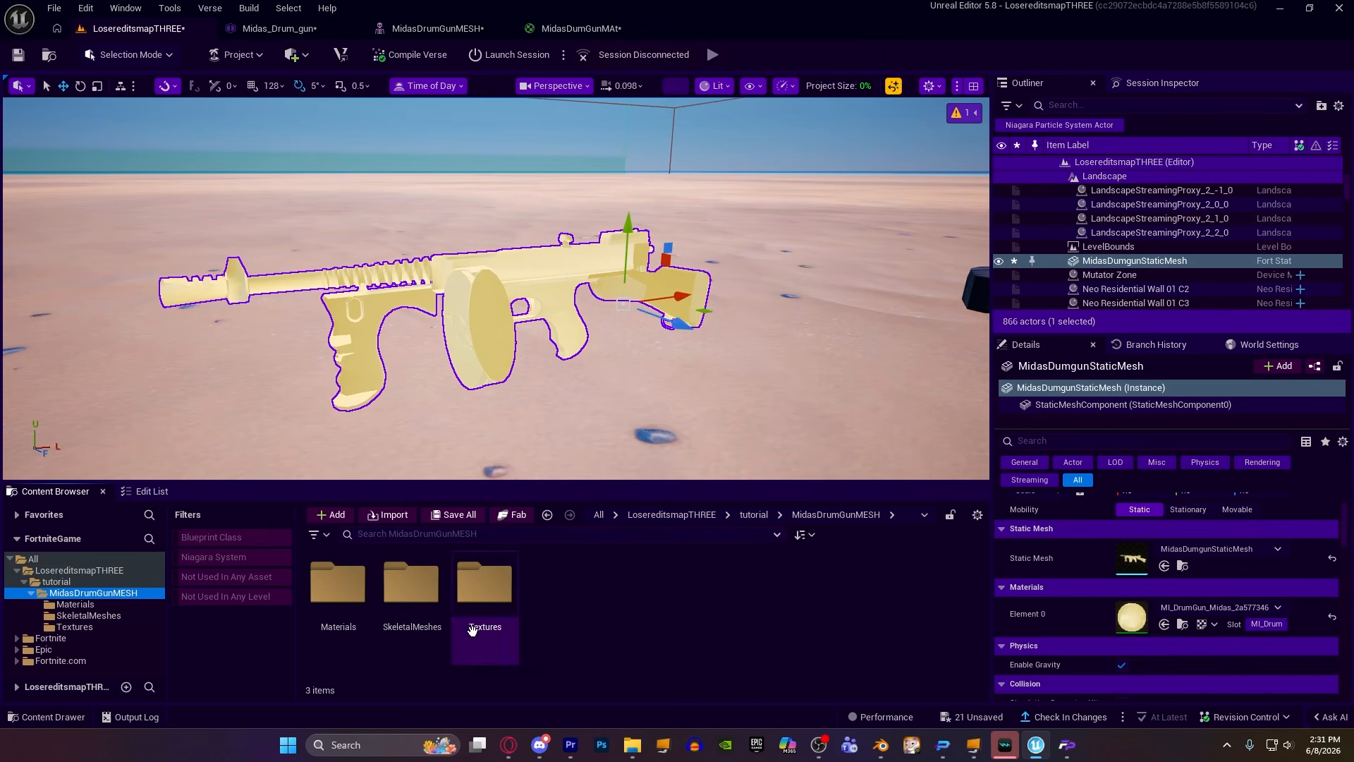
click(56, 581)
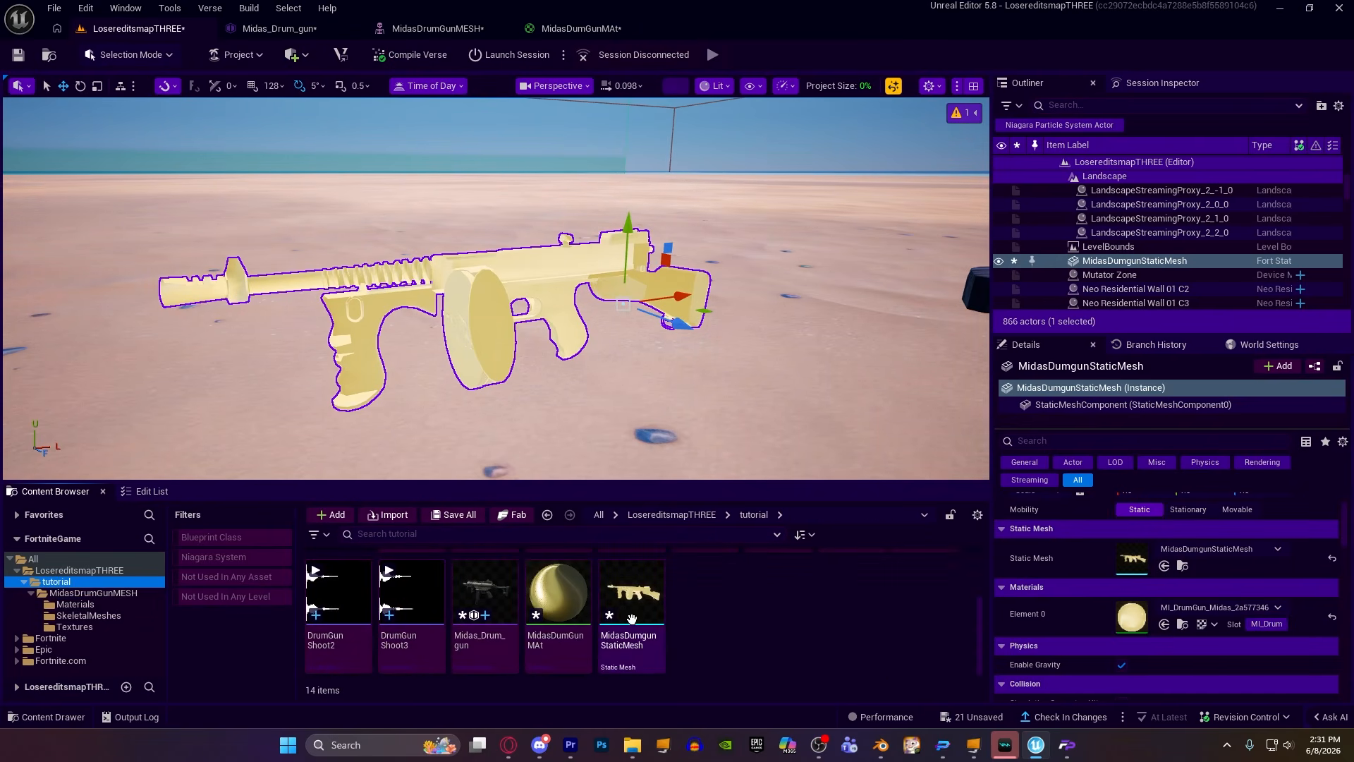
double_click(628, 599)
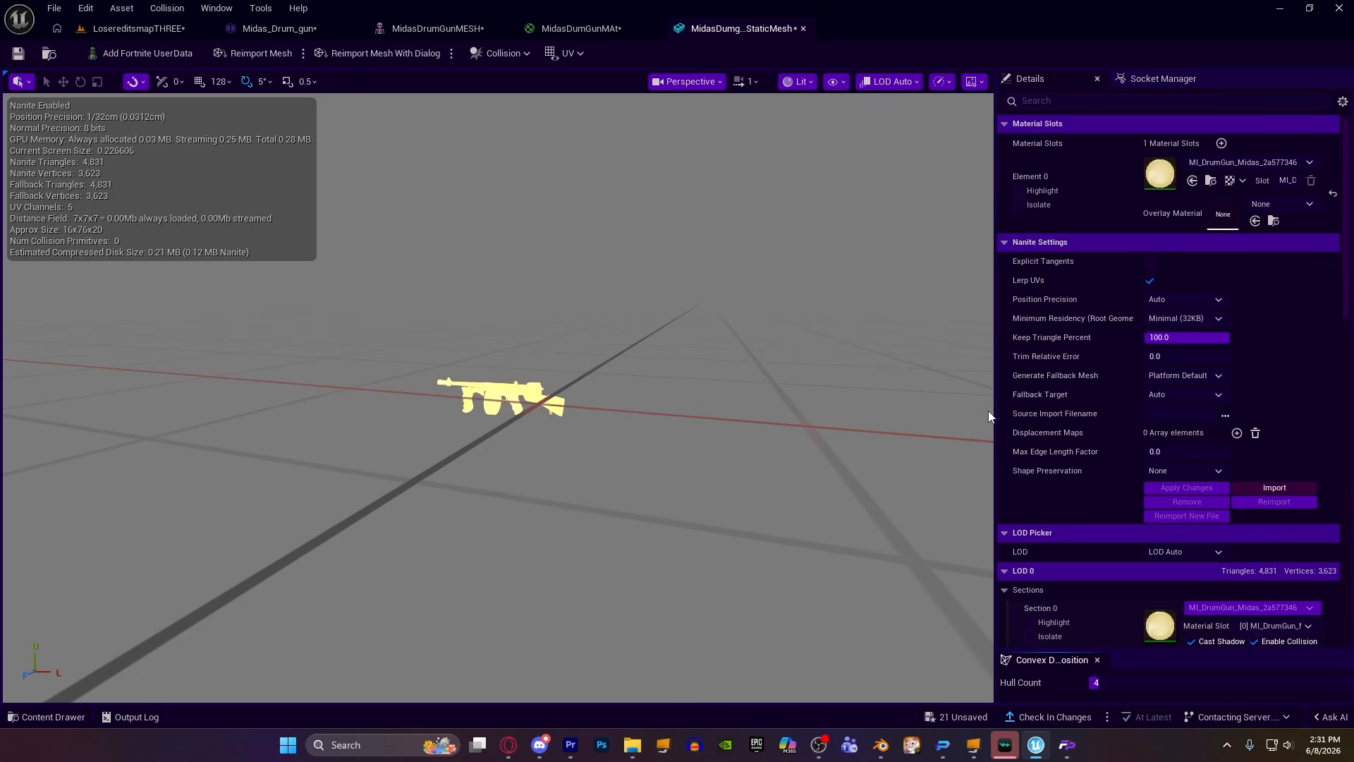
click(141, 28)
drag(557, 592, 1179, 208)
Examine the new gold material on the drum gun static mesh from close up and from farther away.
scroll(469, 312, up, 10)
middle_drag(429, 282, 358, 296)
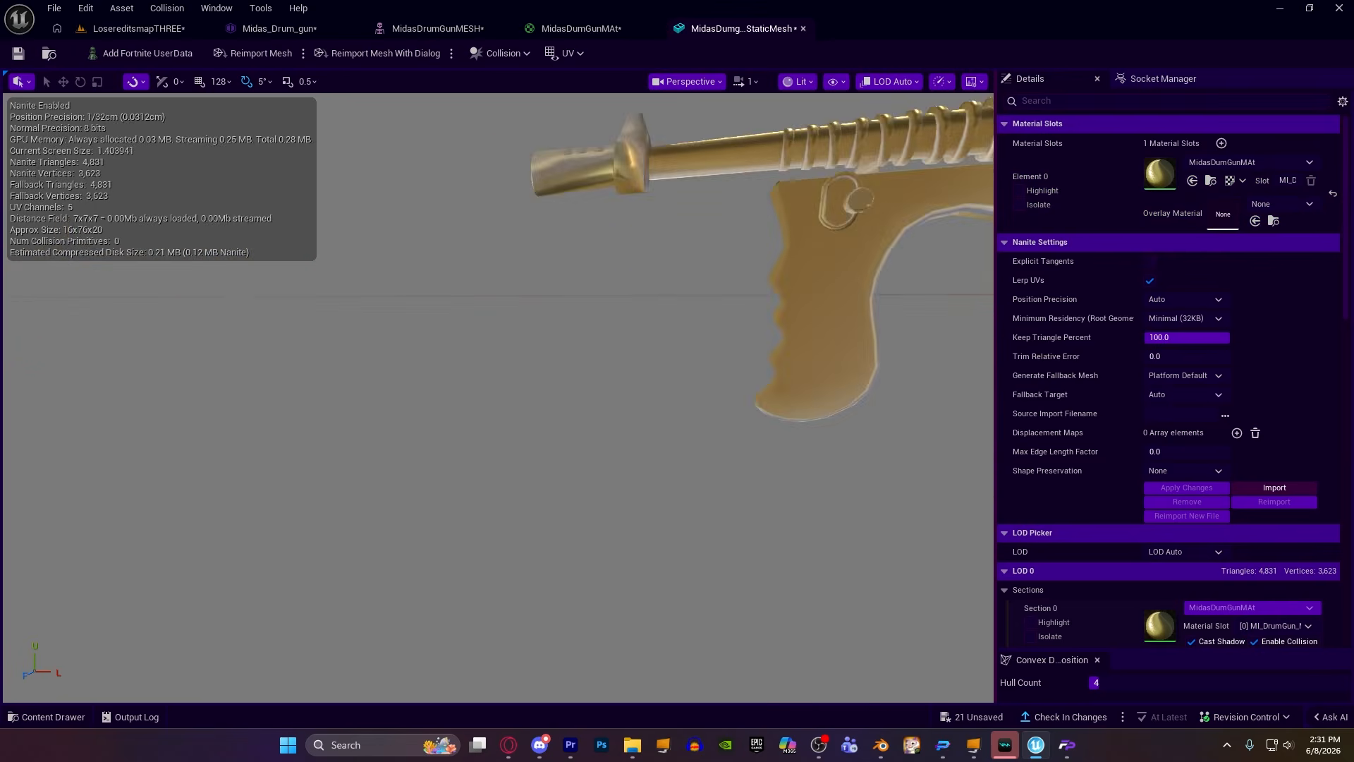
scroll(428, 282, down, 3)
right_drag(429, 281, 498, 281)
scroll(428, 281, down, 6)
scroll(429, 280, down, 14)
key(w)
key(s)
key(w)
key(s)
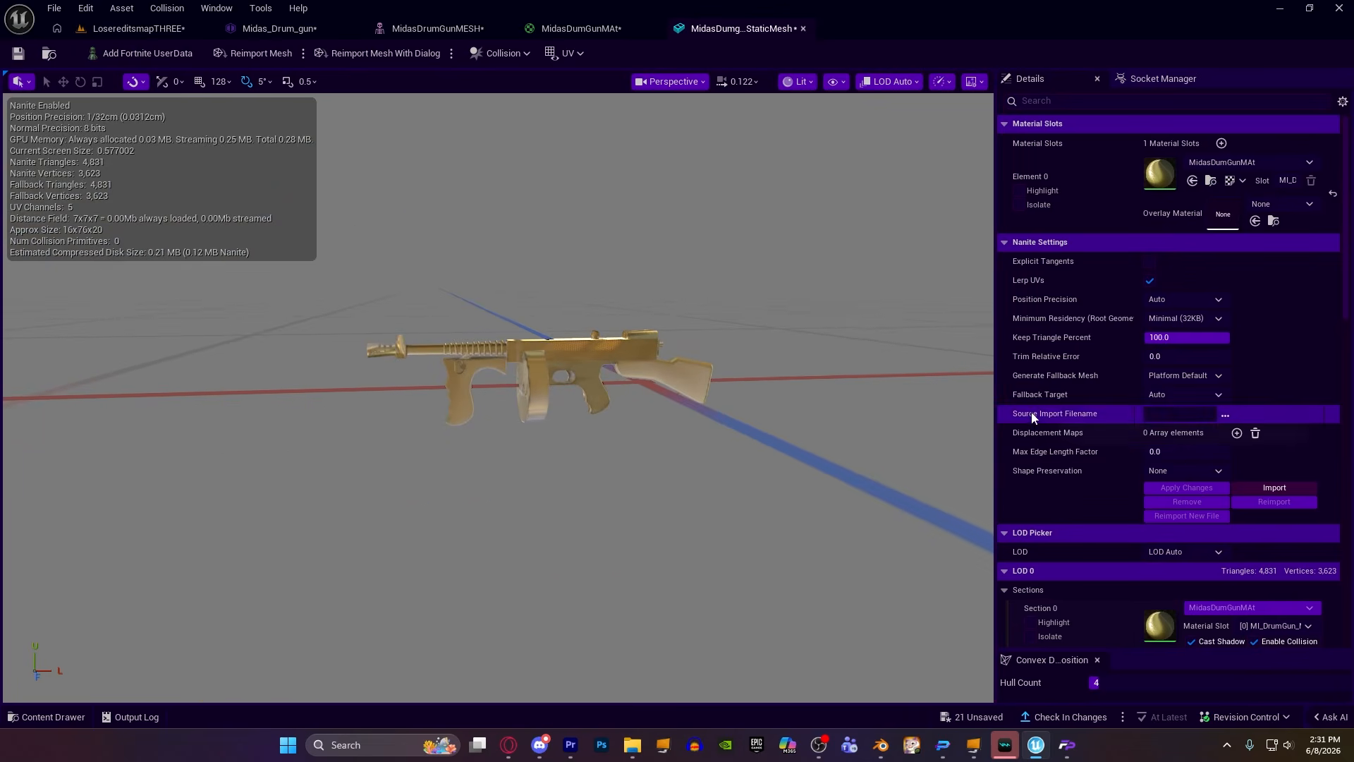
Add a box simplified collision to the drum gun static mesh and set its collision preset to OverlapAll.
scroll(1053, 411, down, 6)
scroll(1054, 416, down, 20)
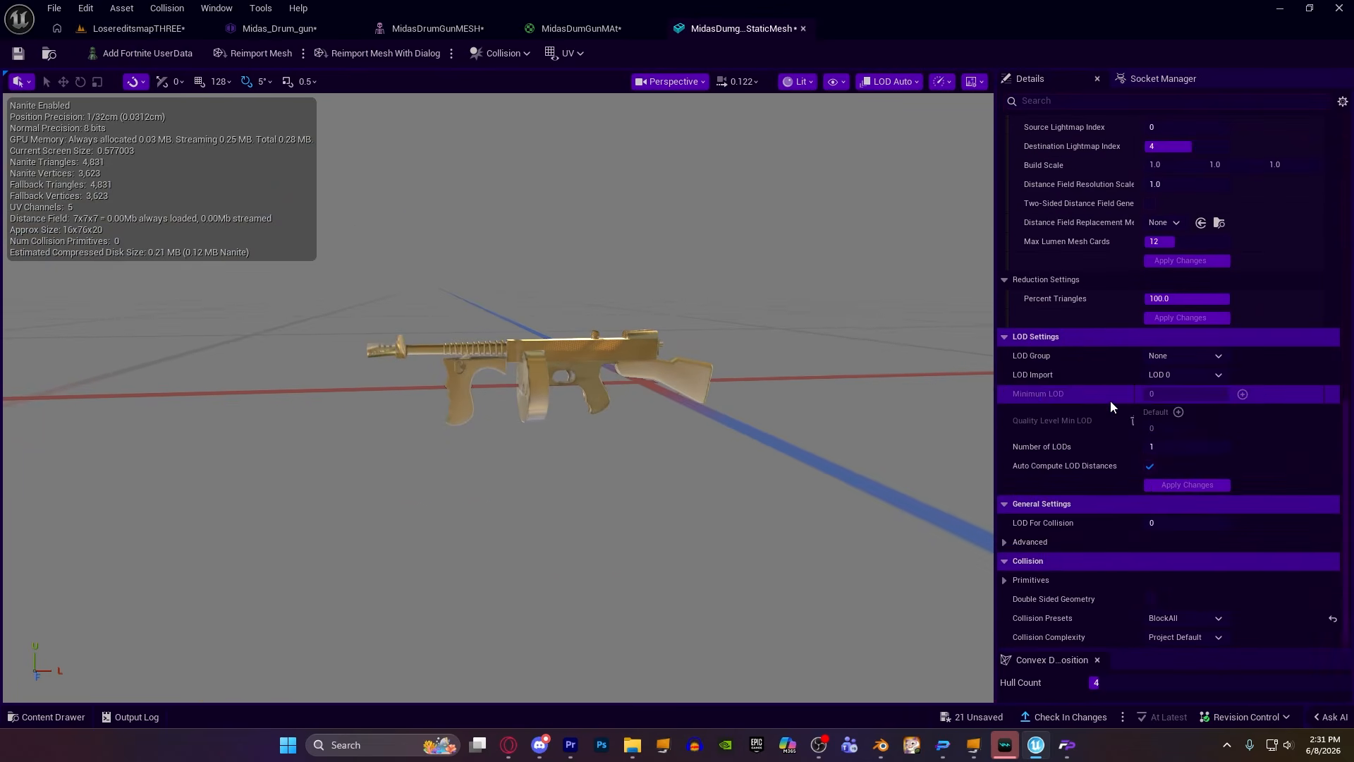
key(w)
right_drag(569, 309, 567, 272)
key(s)
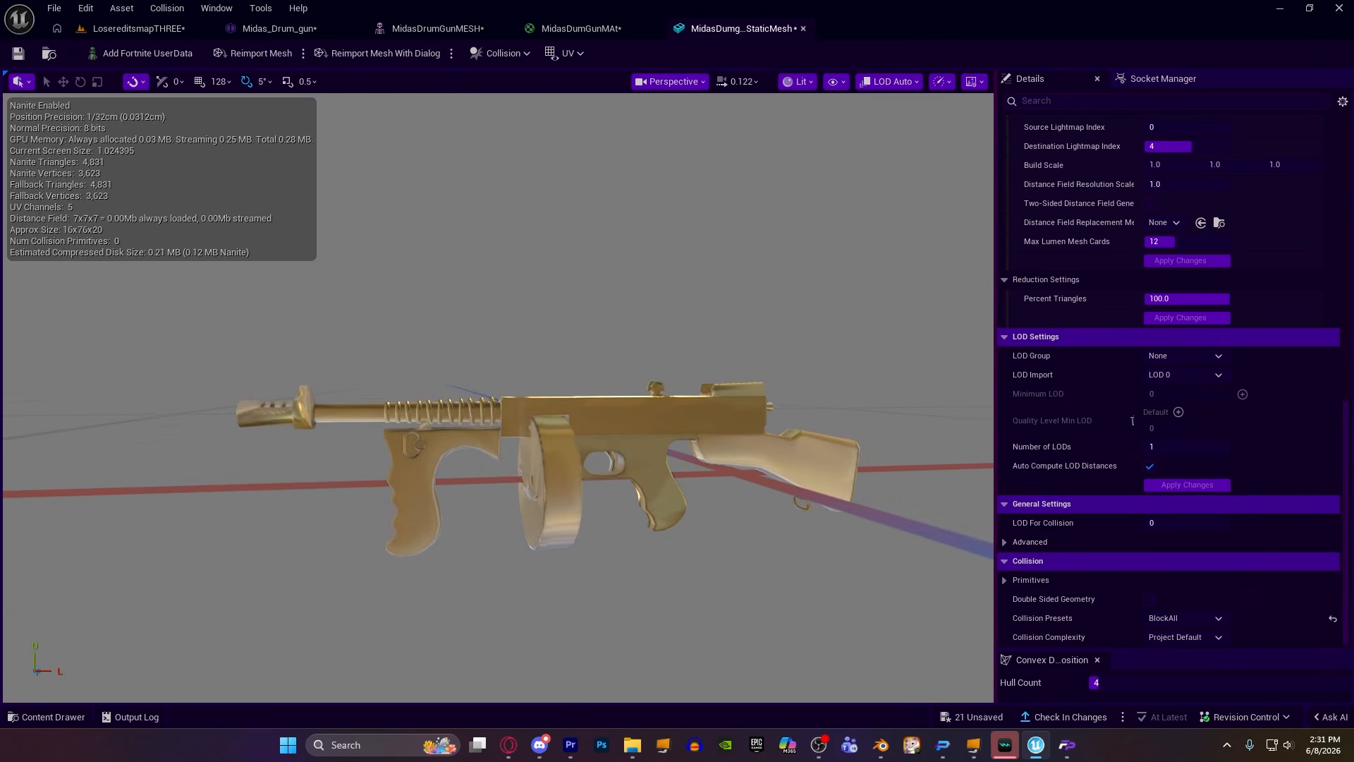
click(531, 54)
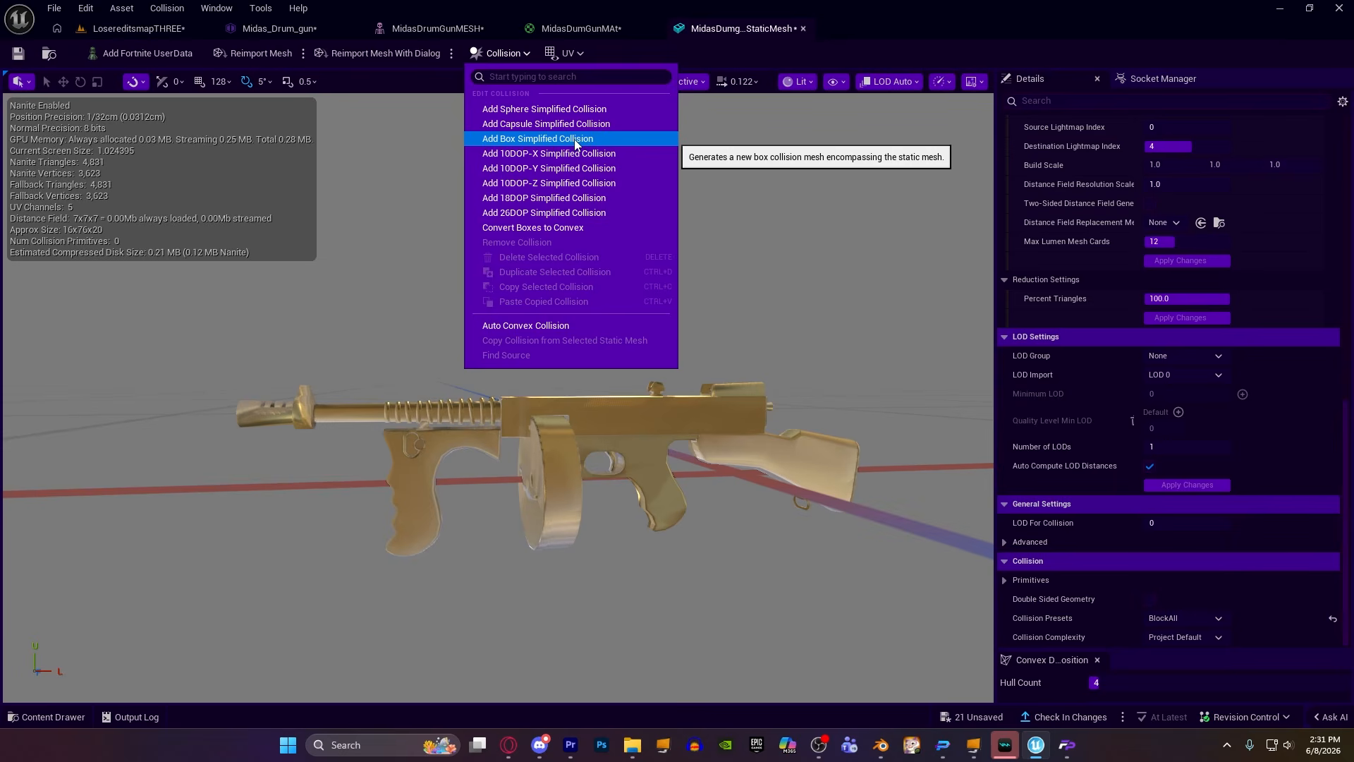
click(542, 140)
alt+drag(680, 266, 747, 378)
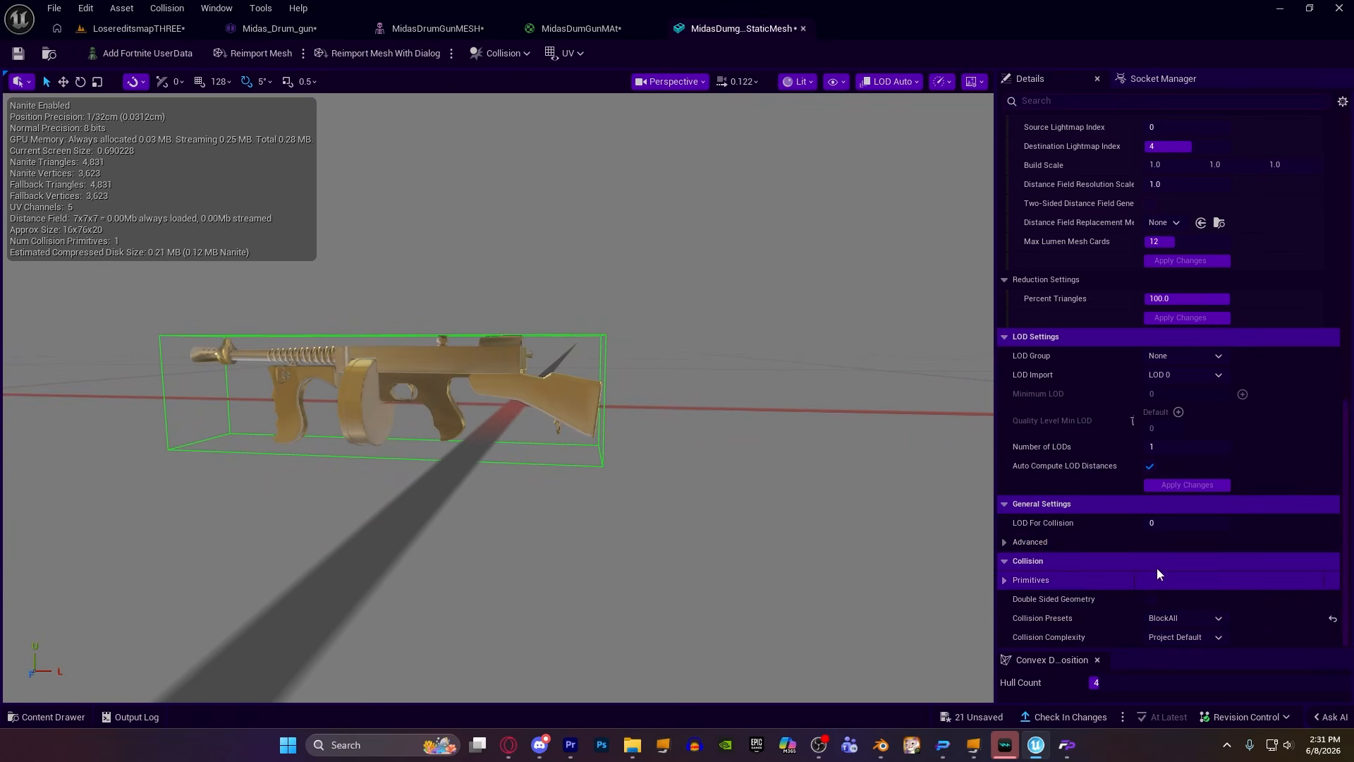
right_drag(680, 324, 642, 334)
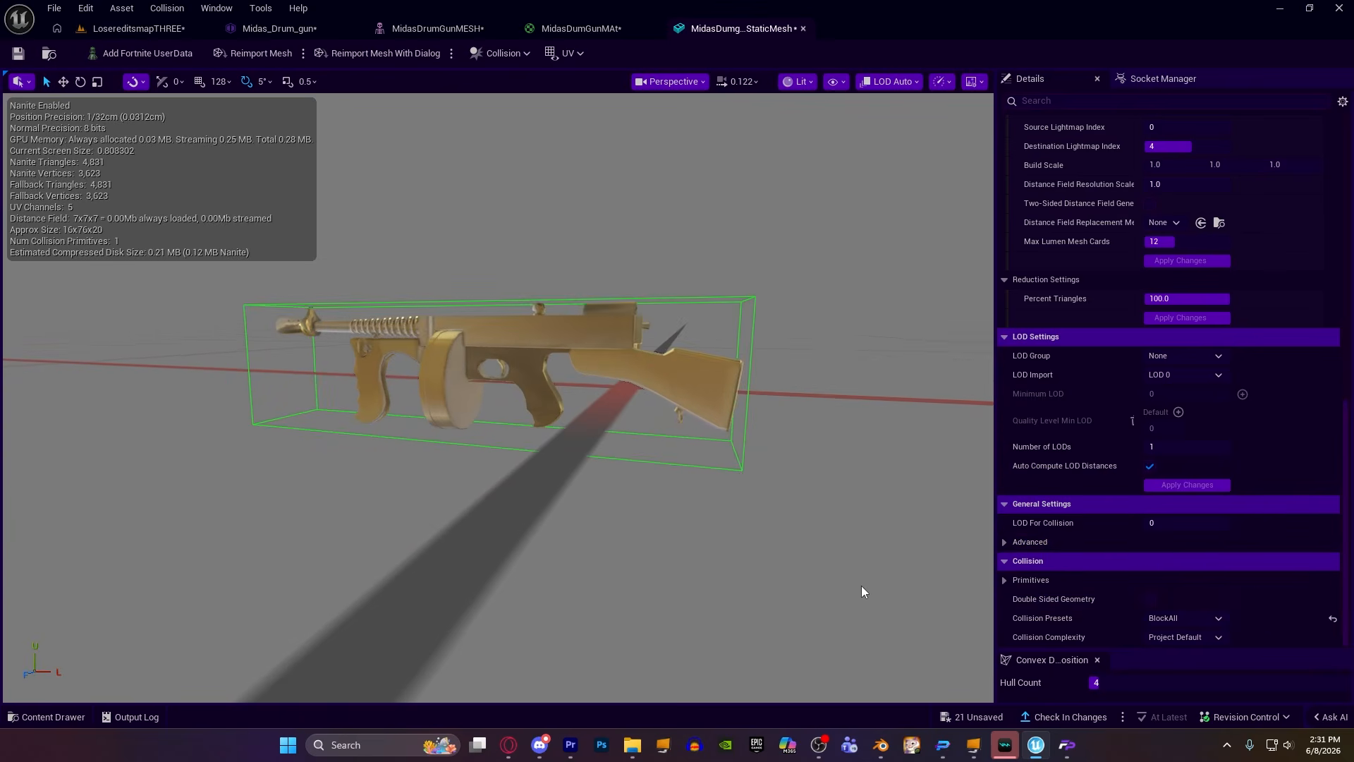
click(1166, 618)
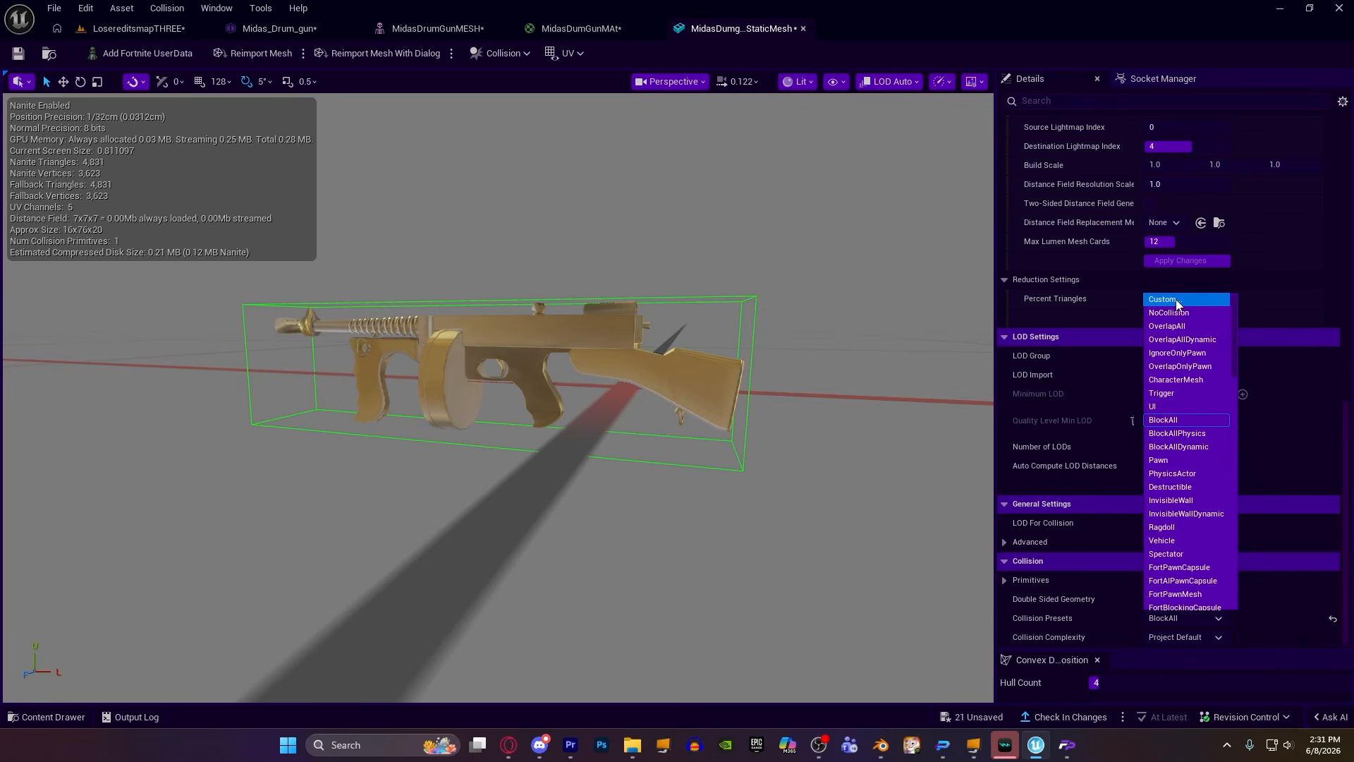
click(1165, 326)
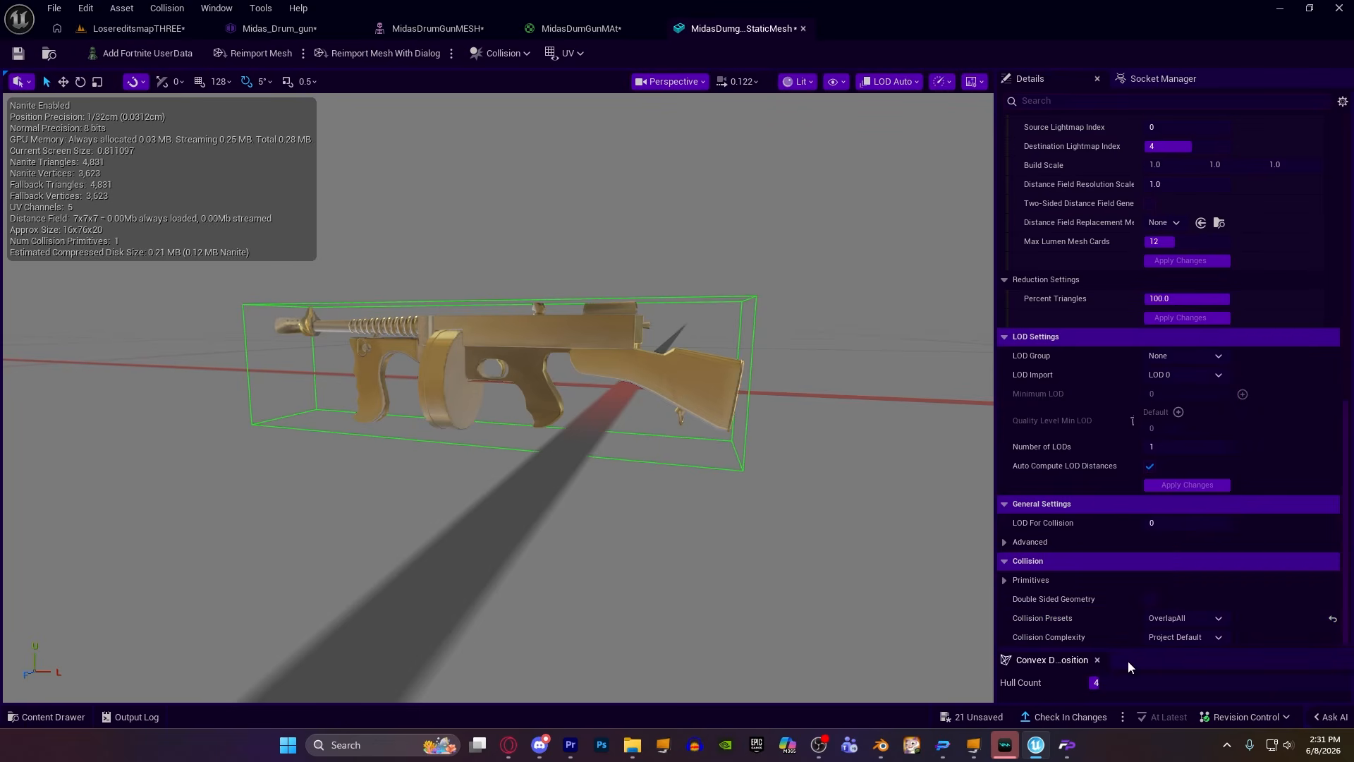
Inspect the drum gun mesh and its collision box up close, and return to the LosereditsmapTHREE level.
key(d)
right_drag(565, 390, 856, 419)
scroll(564, 390, down, 3)
key(d)
key(a)
key(w)
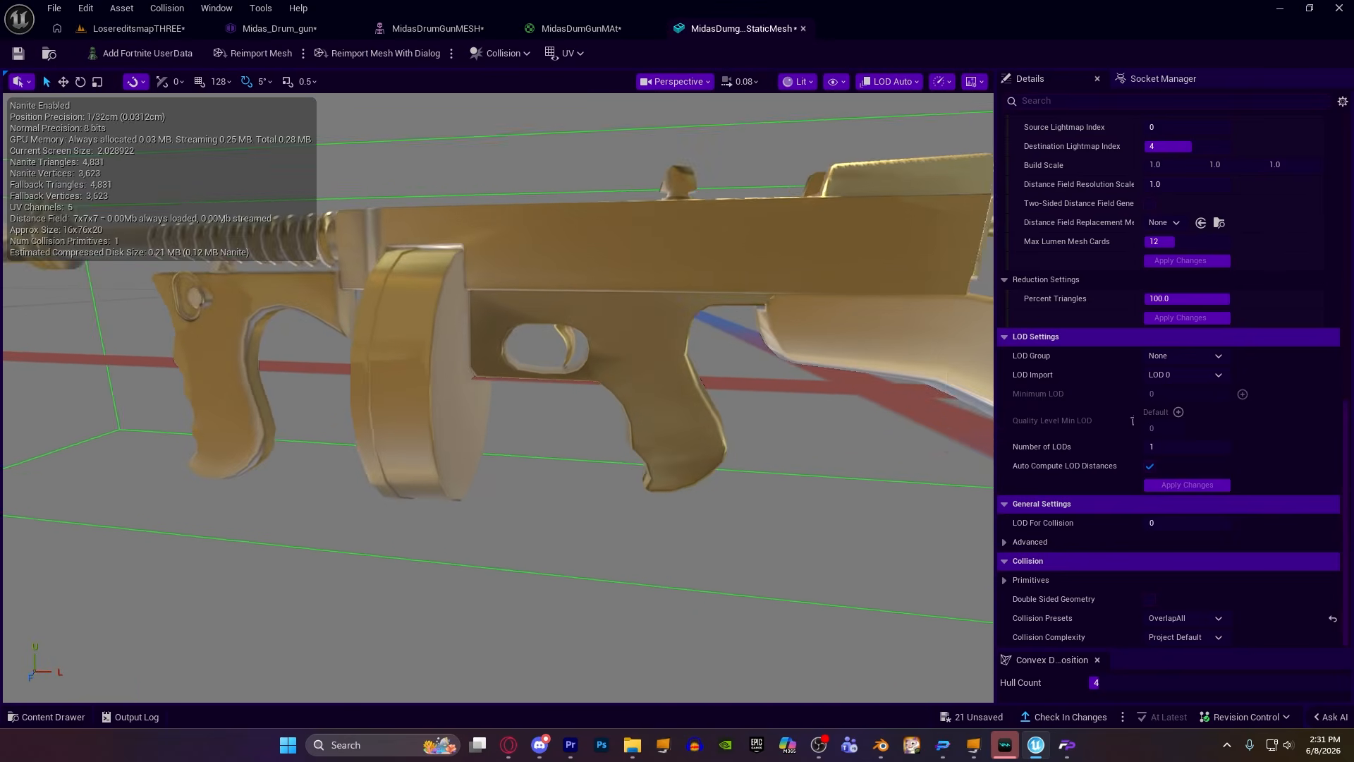
right_drag(709, 372, 710, 372)
key(s)
click(146, 31)
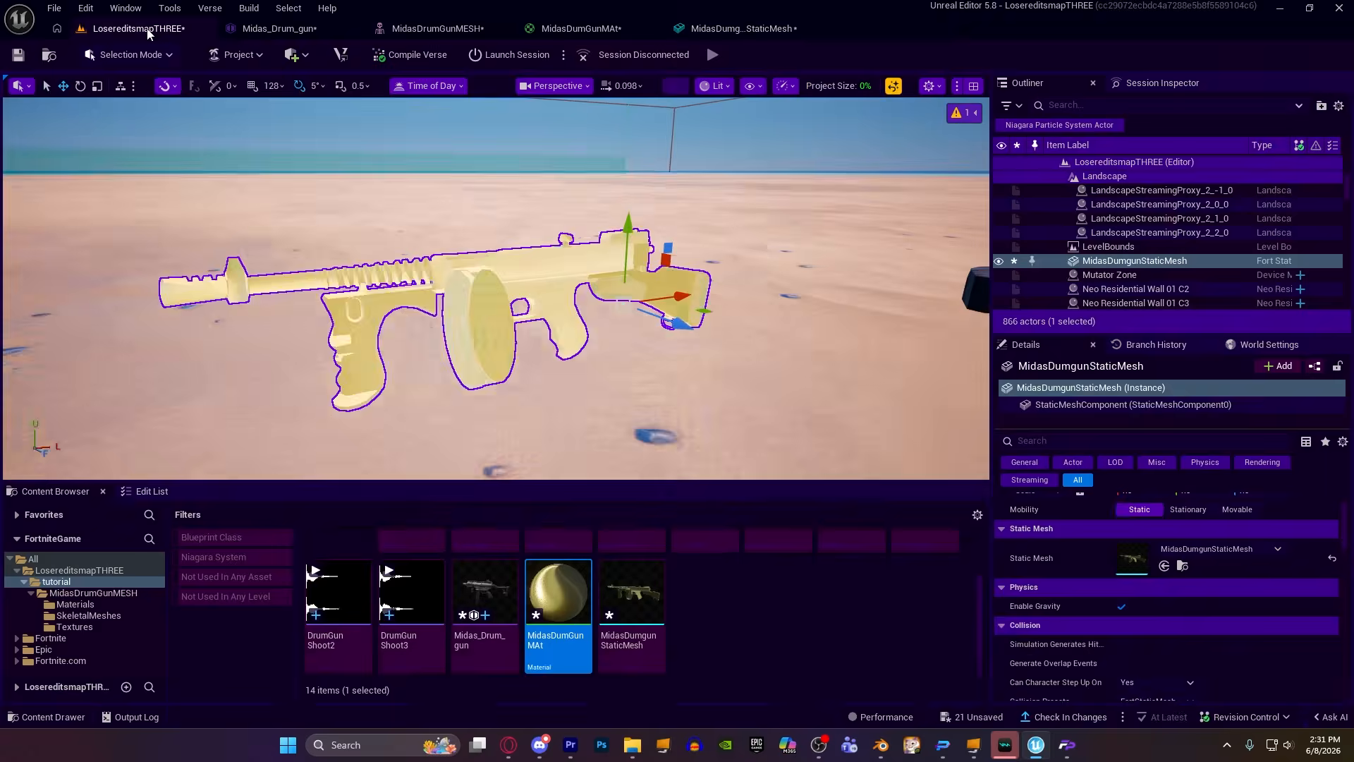
Delete the drum gun static mesh placed in the level and save all unsaved content.
key(s)
scroll(722, 310, up, 6)
right_drag(722, 309, 811, 303)
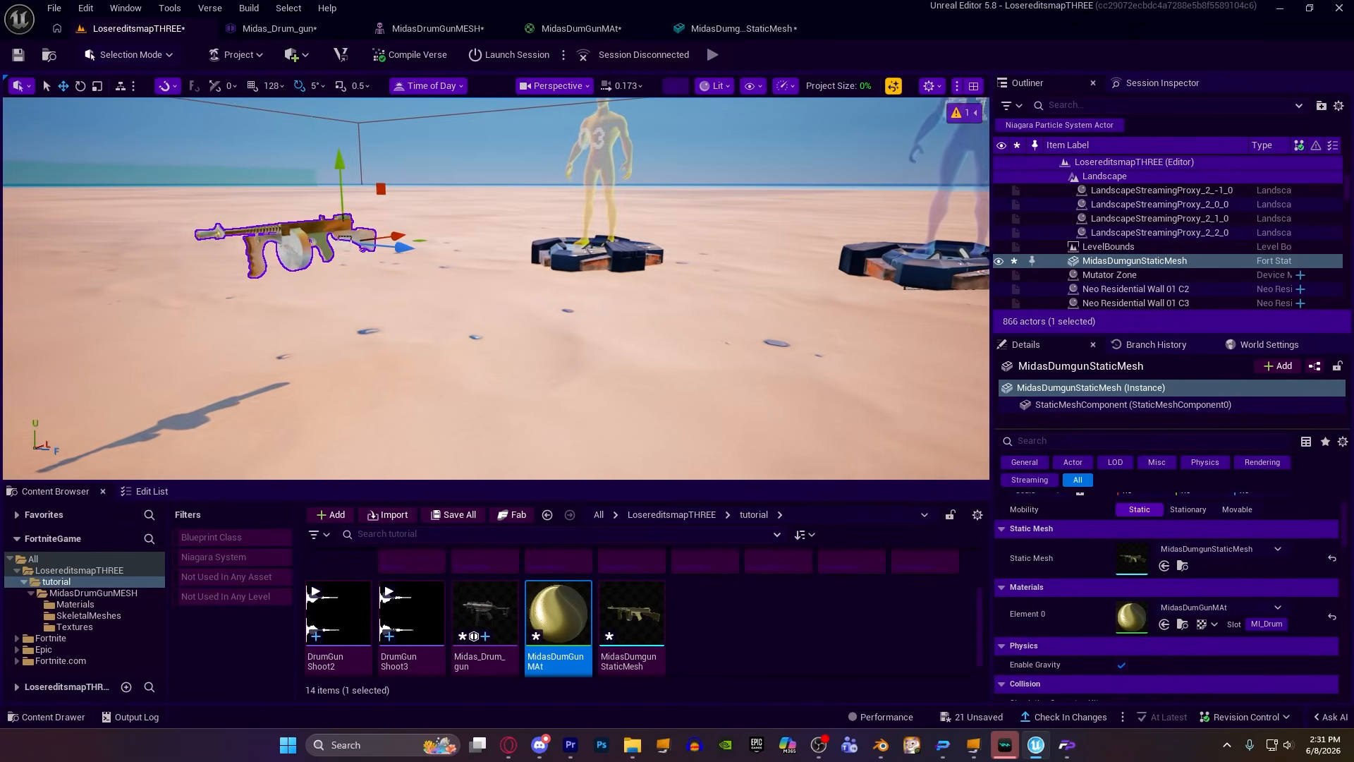
drag(357, 178, 358, 106)
key(Delete)
key(s)
right_drag(451, 211, 486, 153)
click(960, 718)
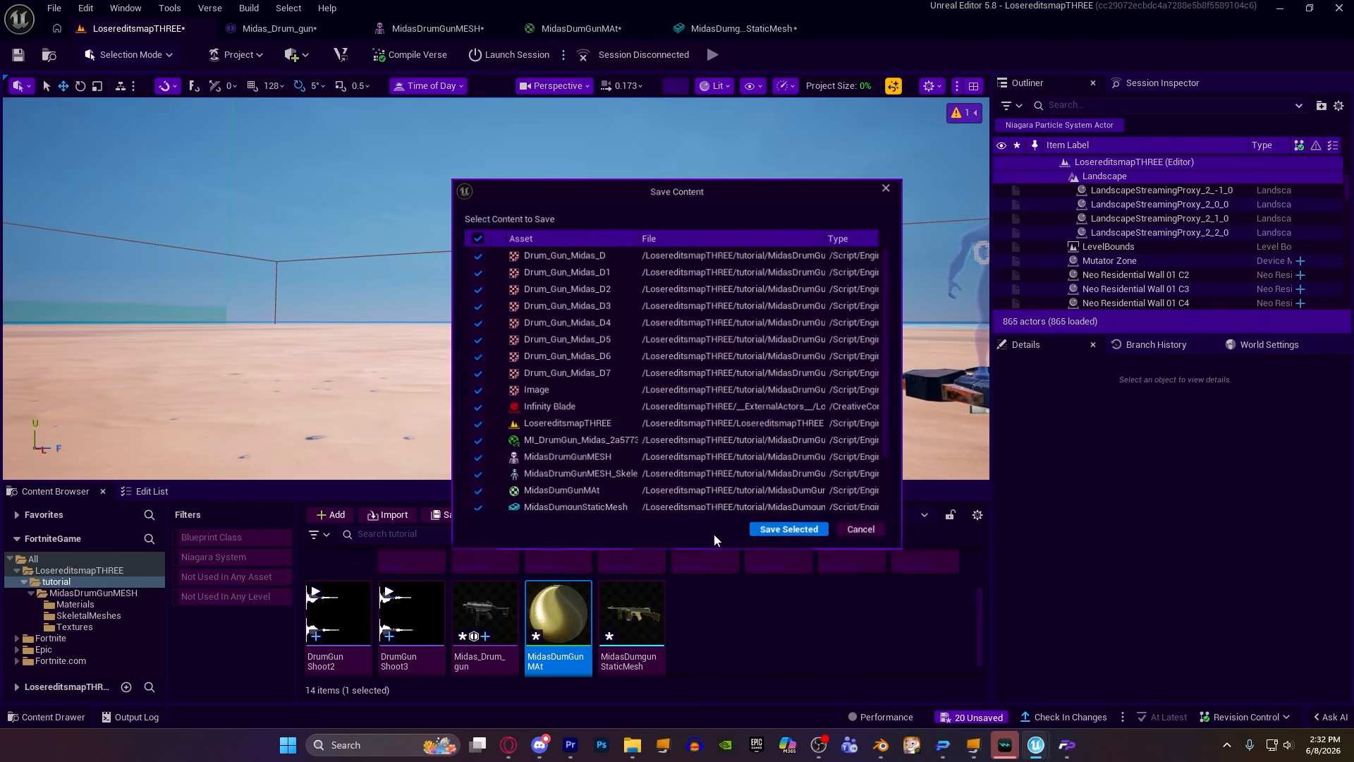
click(779, 536)
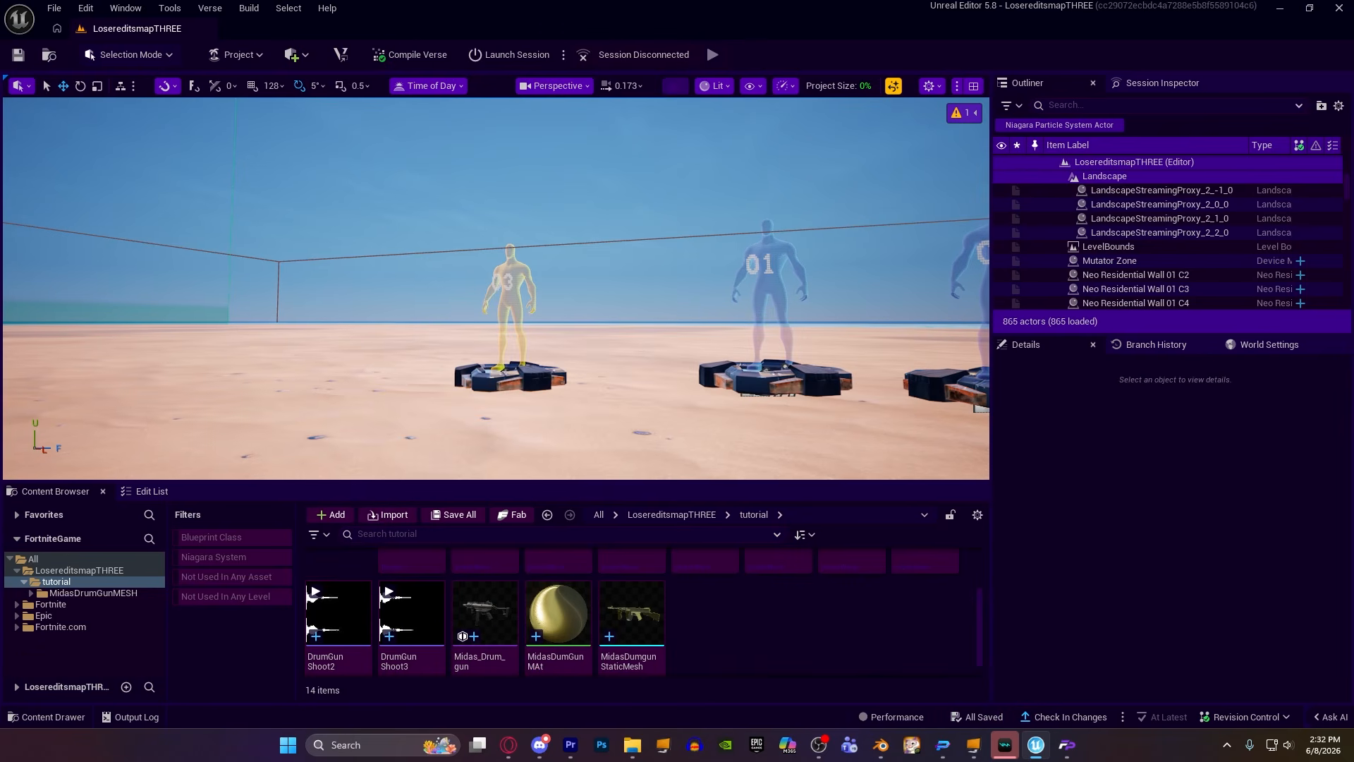
Open the Midas_Drum_gun entity prefab from the tutorial folder.
scroll(621, 645, up, 3)
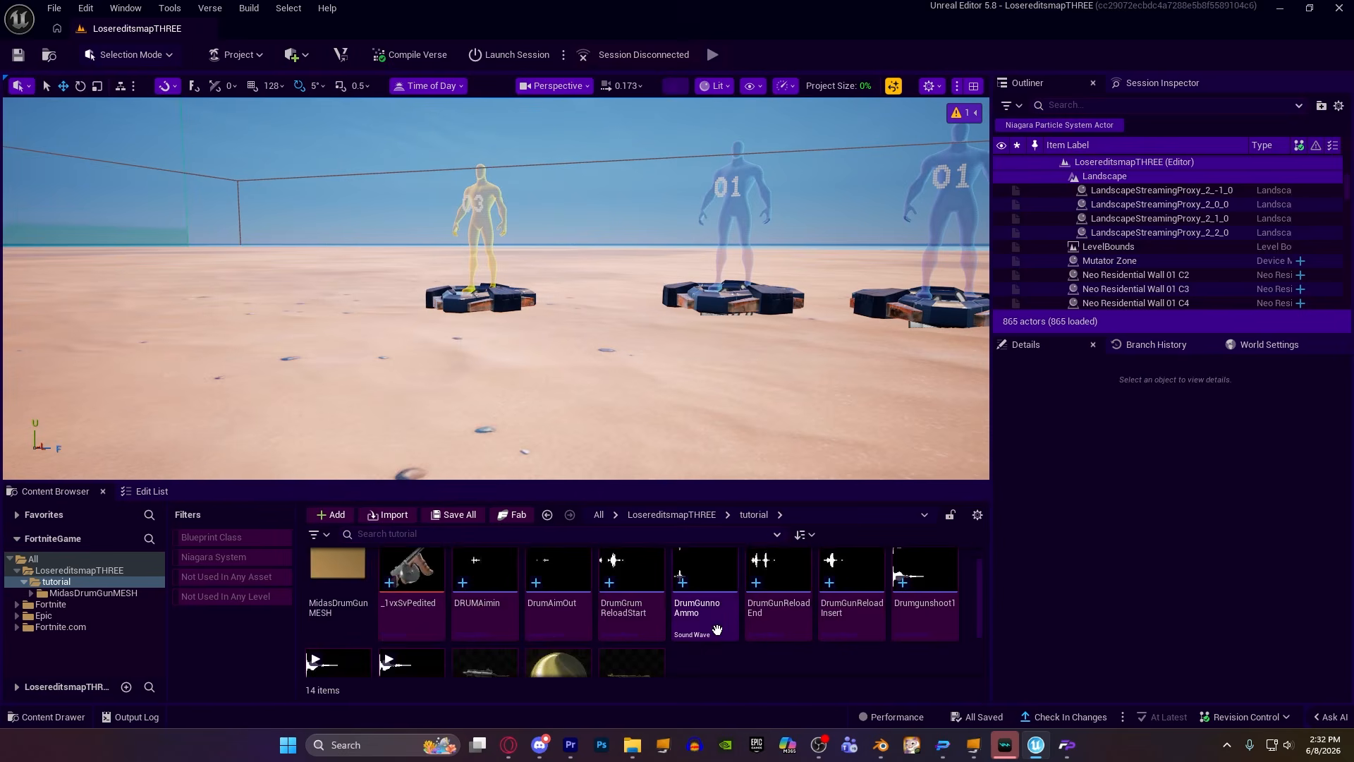
scroll(620, 645, down, 3)
click(483, 611)
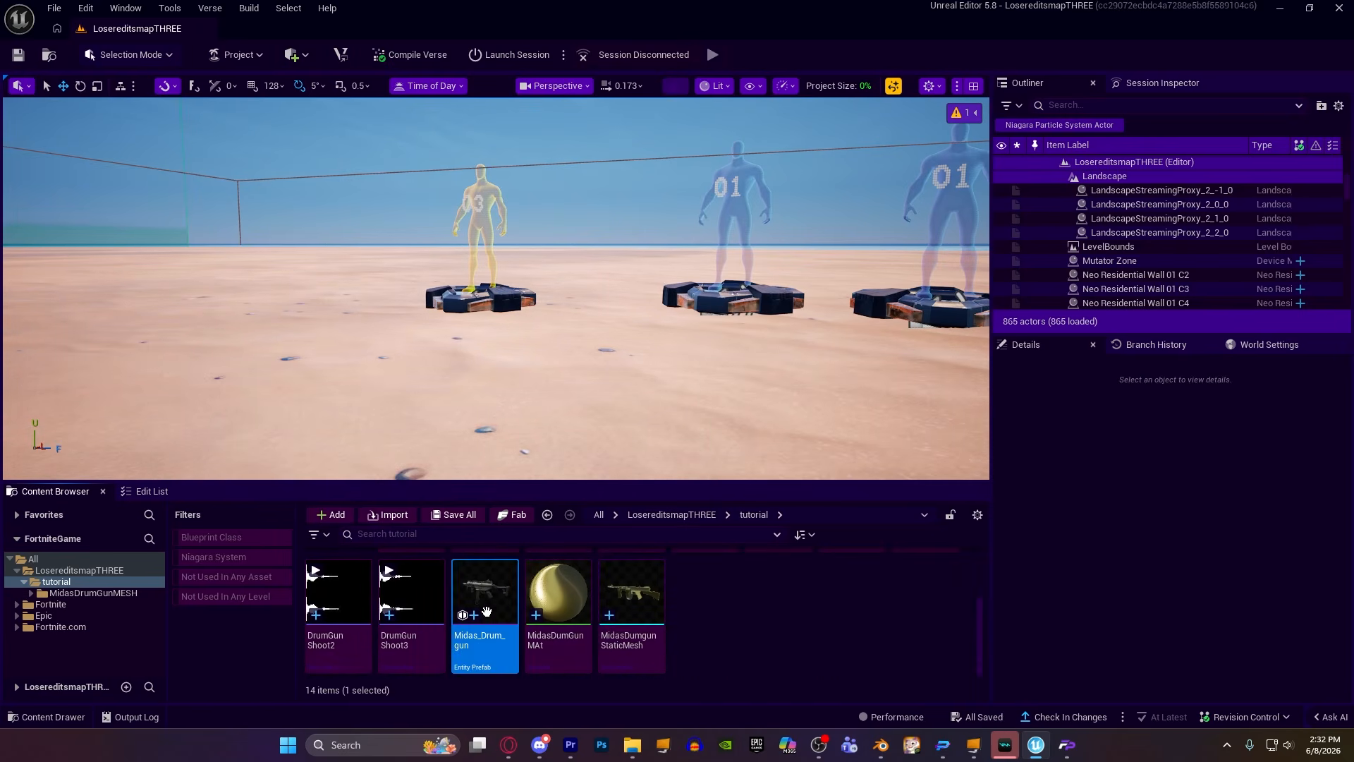
scroll(708, 256, down, 5)
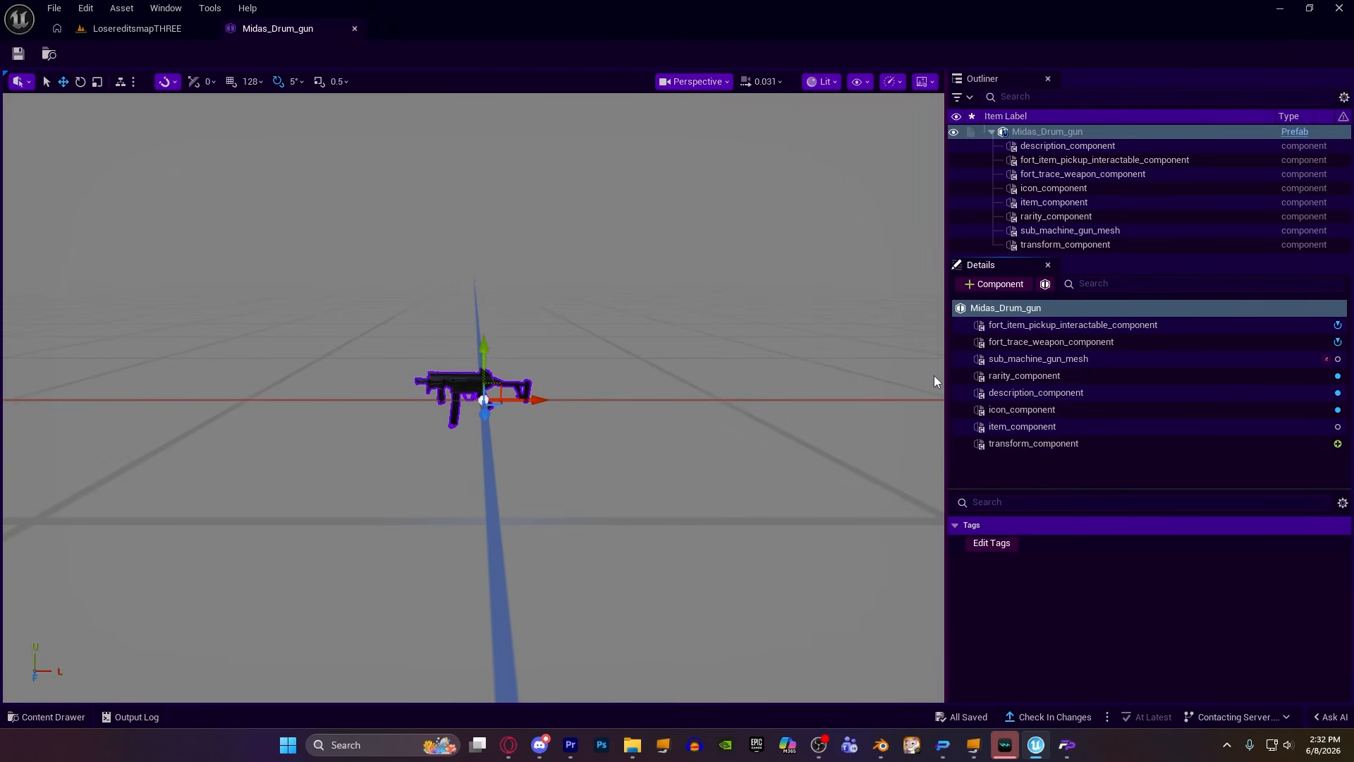
click(1329, 361)
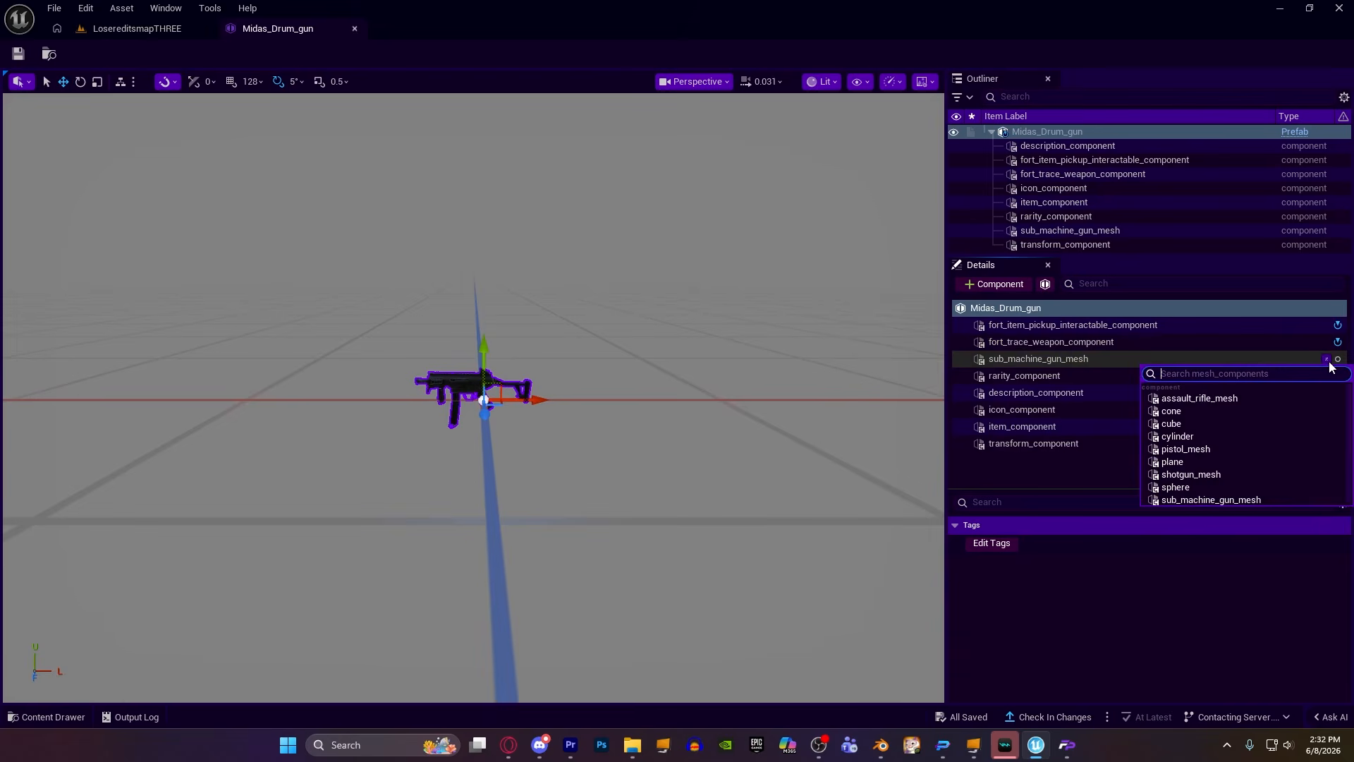
text(d)
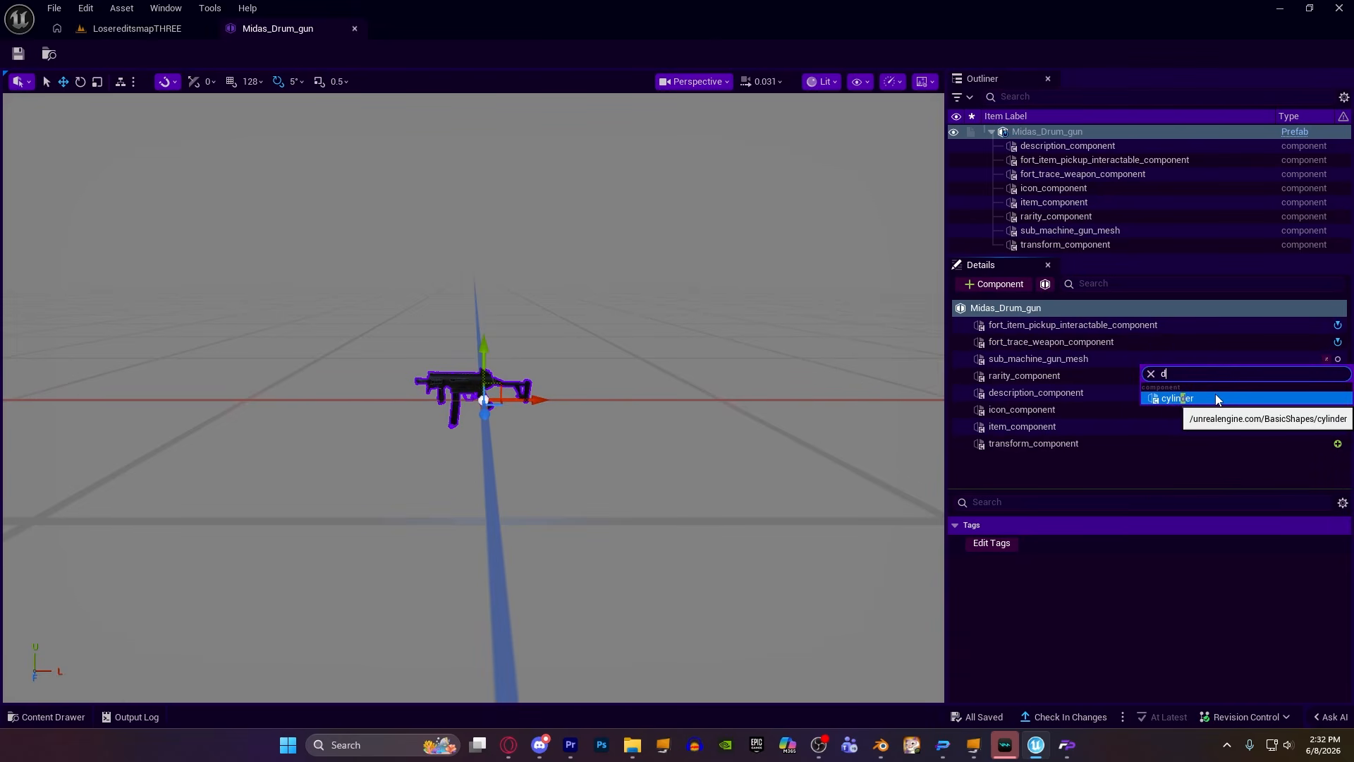
text(r)
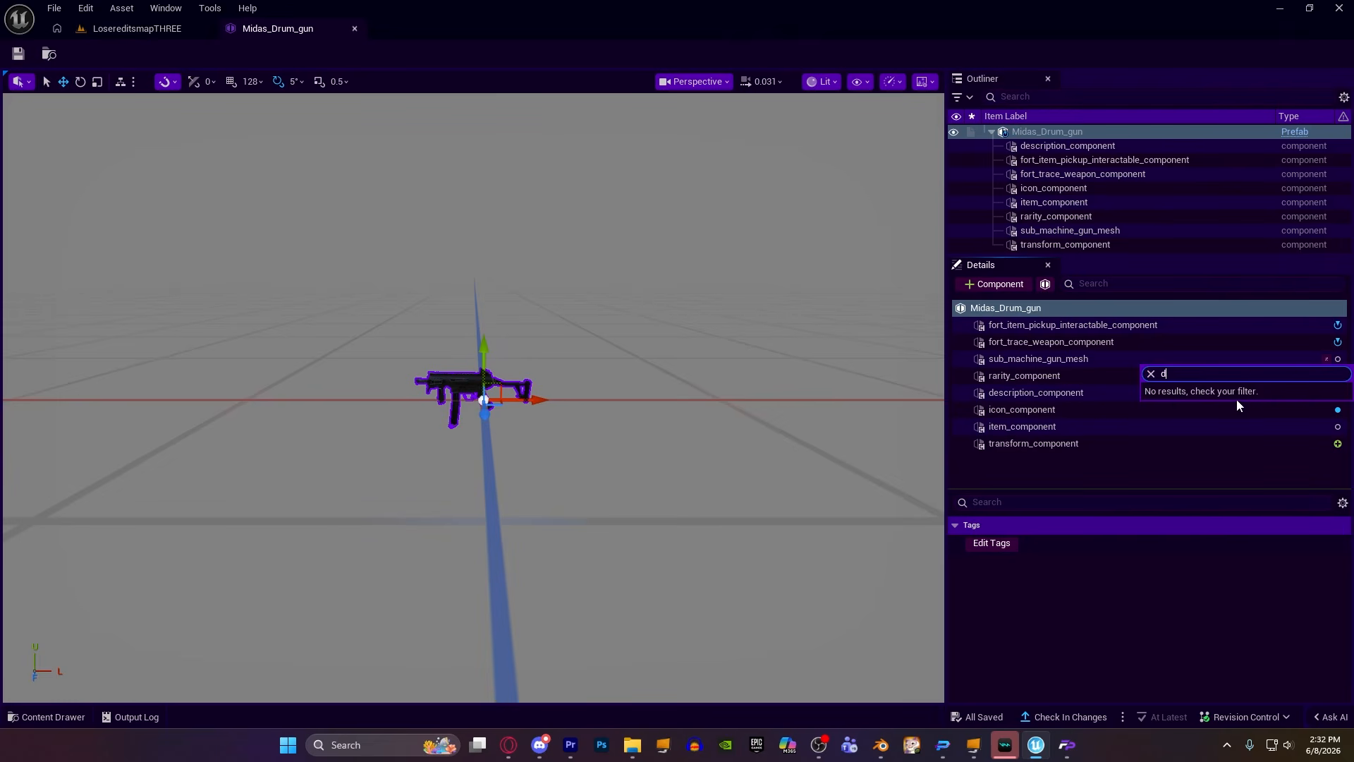
key(BackSpace)
click(1106, 631)
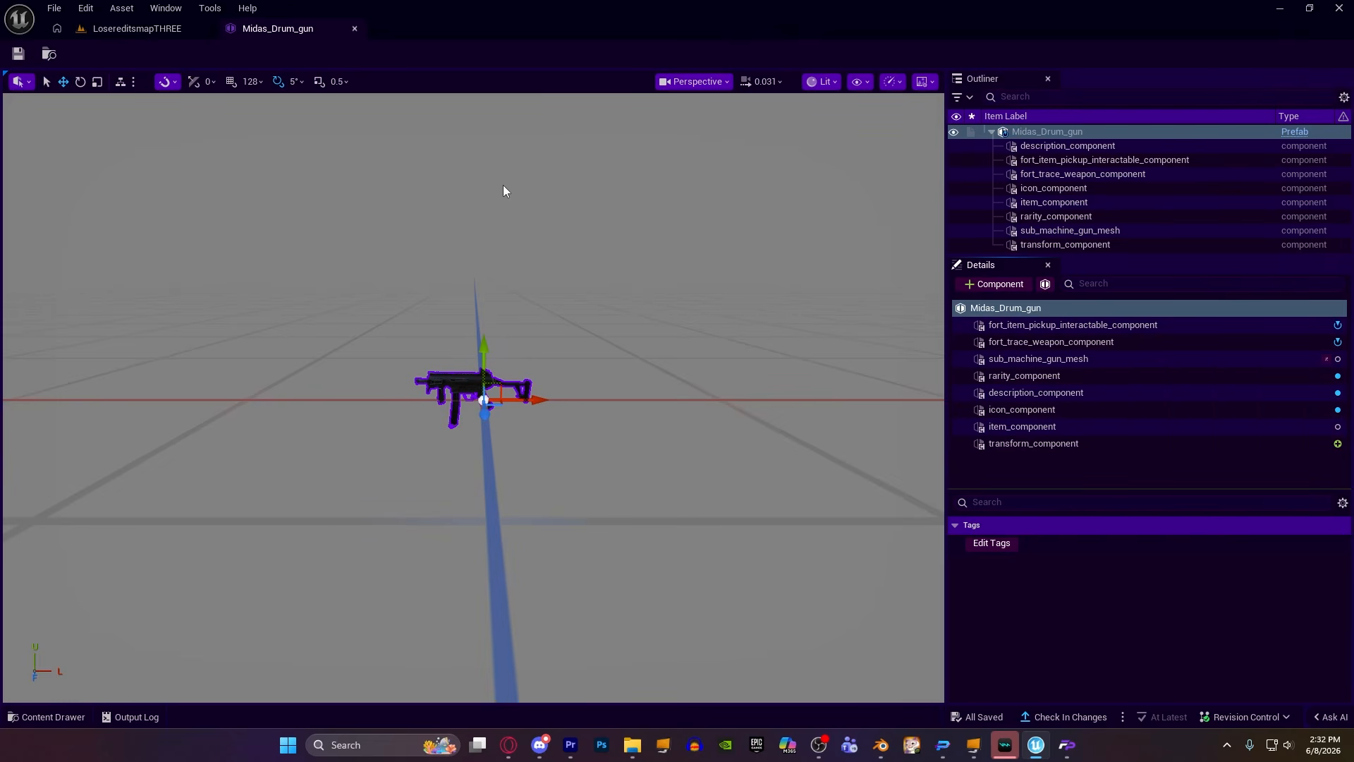
Return to the LosereditsmapTHREE level and compile the Verse code.
click(139, 27)
right_drag(505, 252, 536, 288)
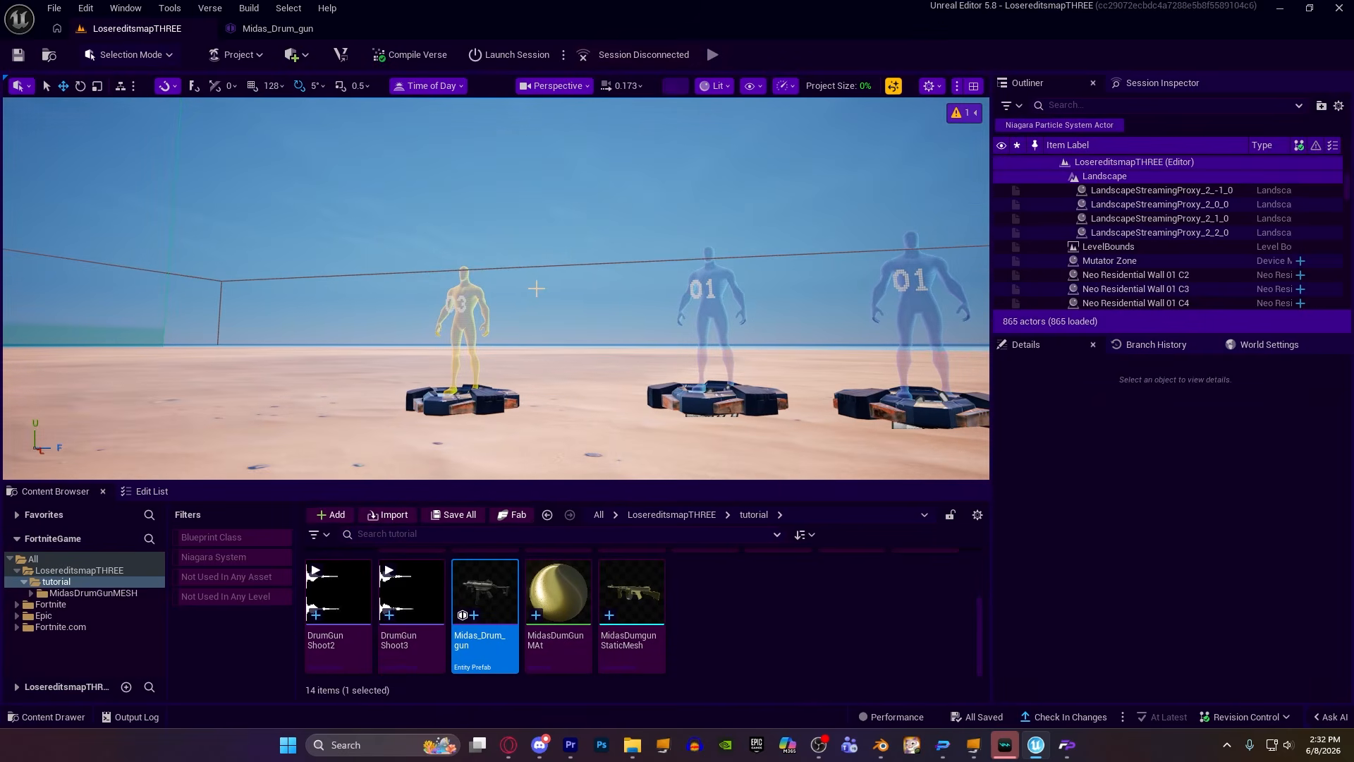
click(413, 60)
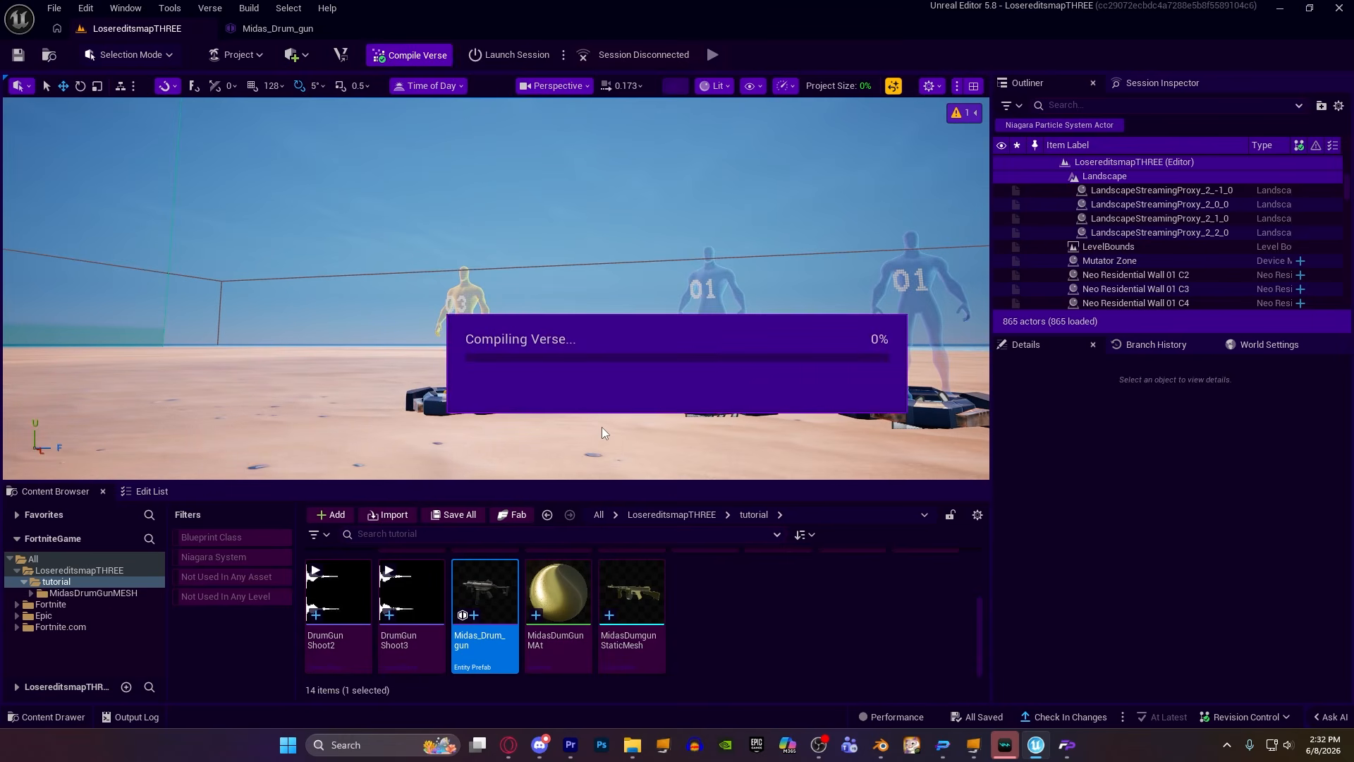
right_drag(601, 425, 567, 294)
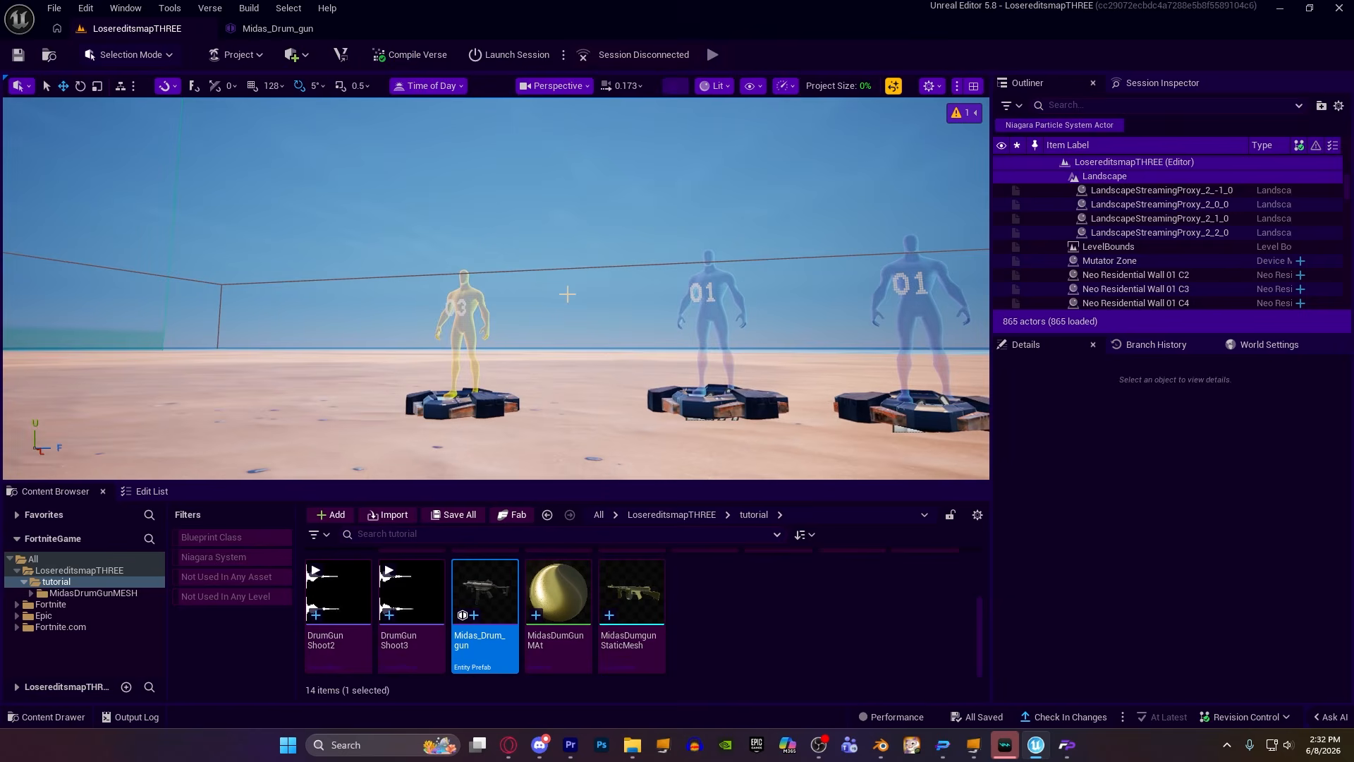
In the Midas_Drum_gun prefab, replace the sub_machine_gun_mesh component with MidasDumgunStaticMesh.
click(287, 27)
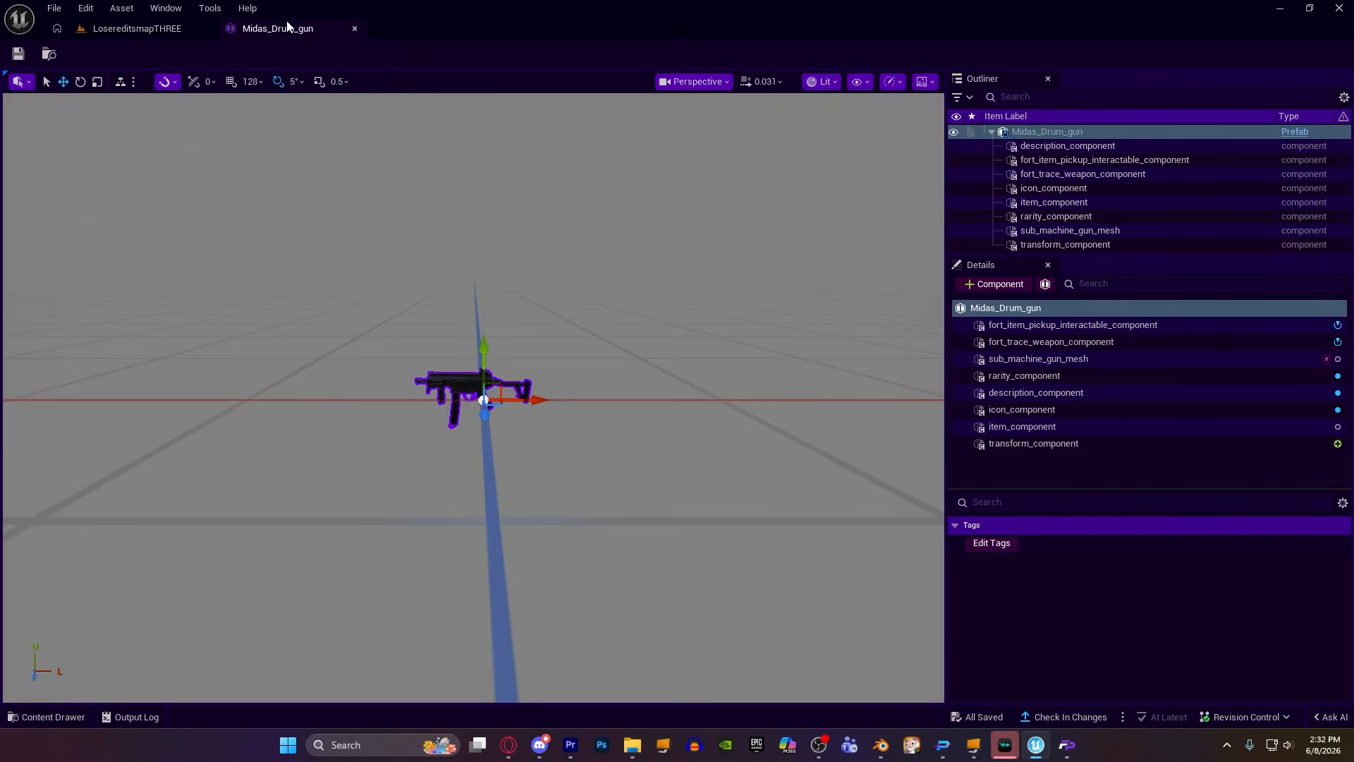
click(1329, 359)
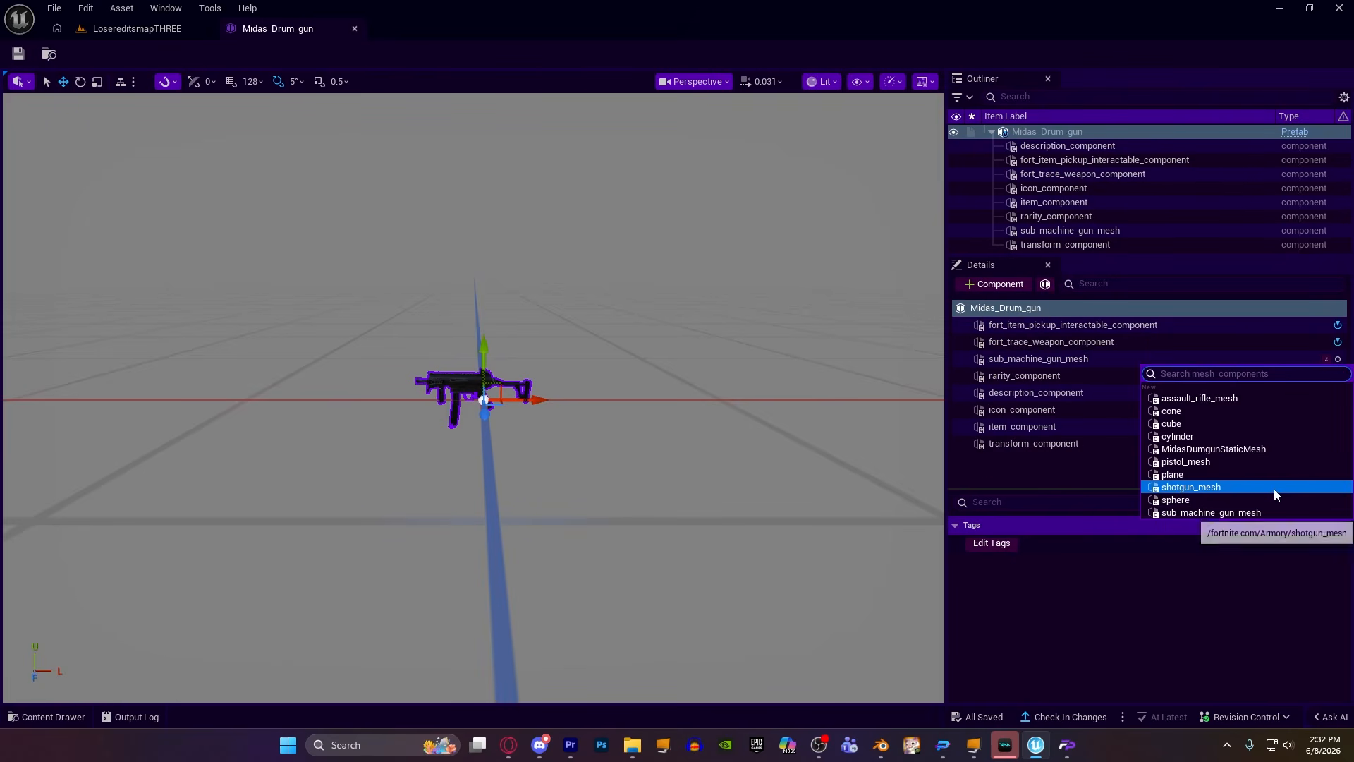
click(1213, 448)
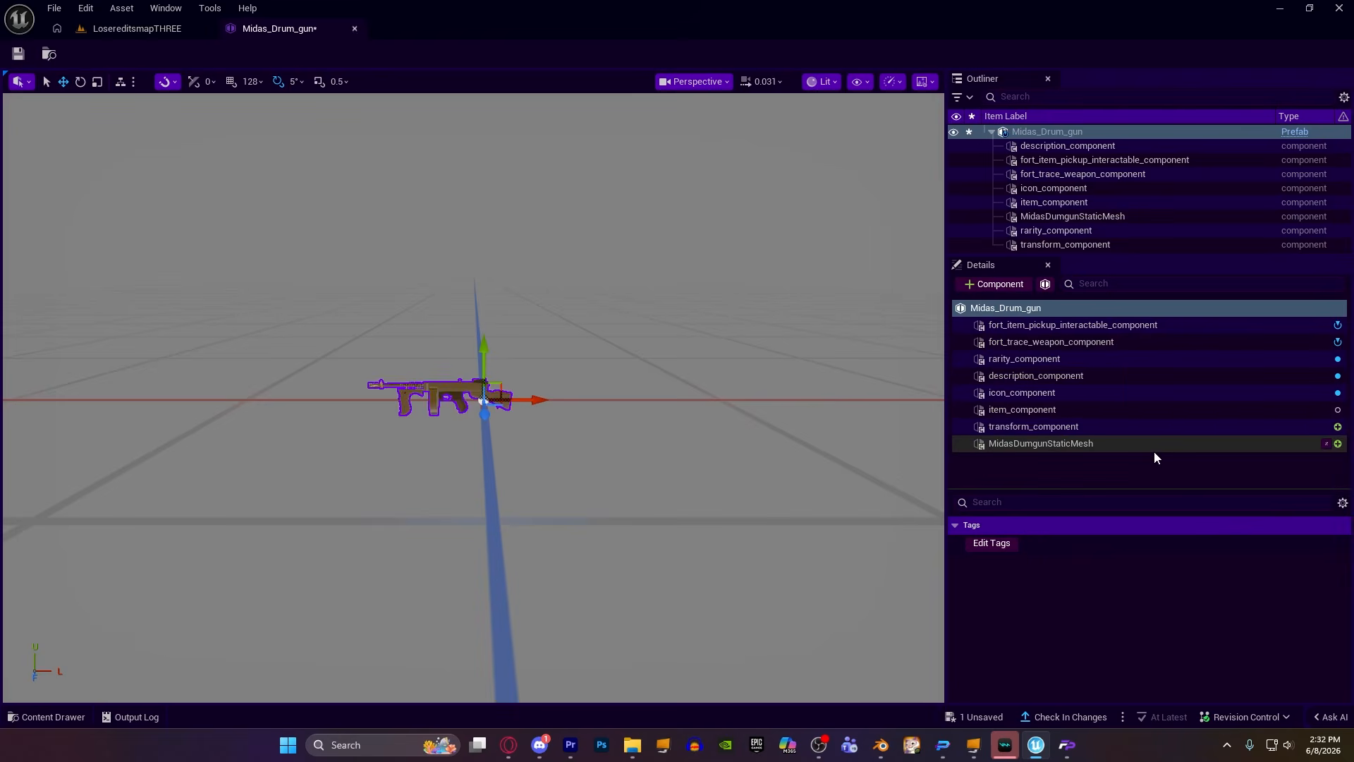
Examine the drum gun mesh and its origin in the Midas_Drum_gun prefab from several sides.
scroll(552, 330, down, 3)
right_drag(553, 330, 496, 331)
scroll(550, 326, down, 1)
key(w)
scroll(543, 334, up, 1)
key(w)
key(a)
key(d)
key(w)
key(s)
key(d)
key(w)
key(s)
key(s)
key(a)
right_drag(355, 247, 356, 312)
Place MidasDumgunStaticMesh in the level beside the player spawn pads and frame it from the side.
click(129, 29)
key(s)
key(d)
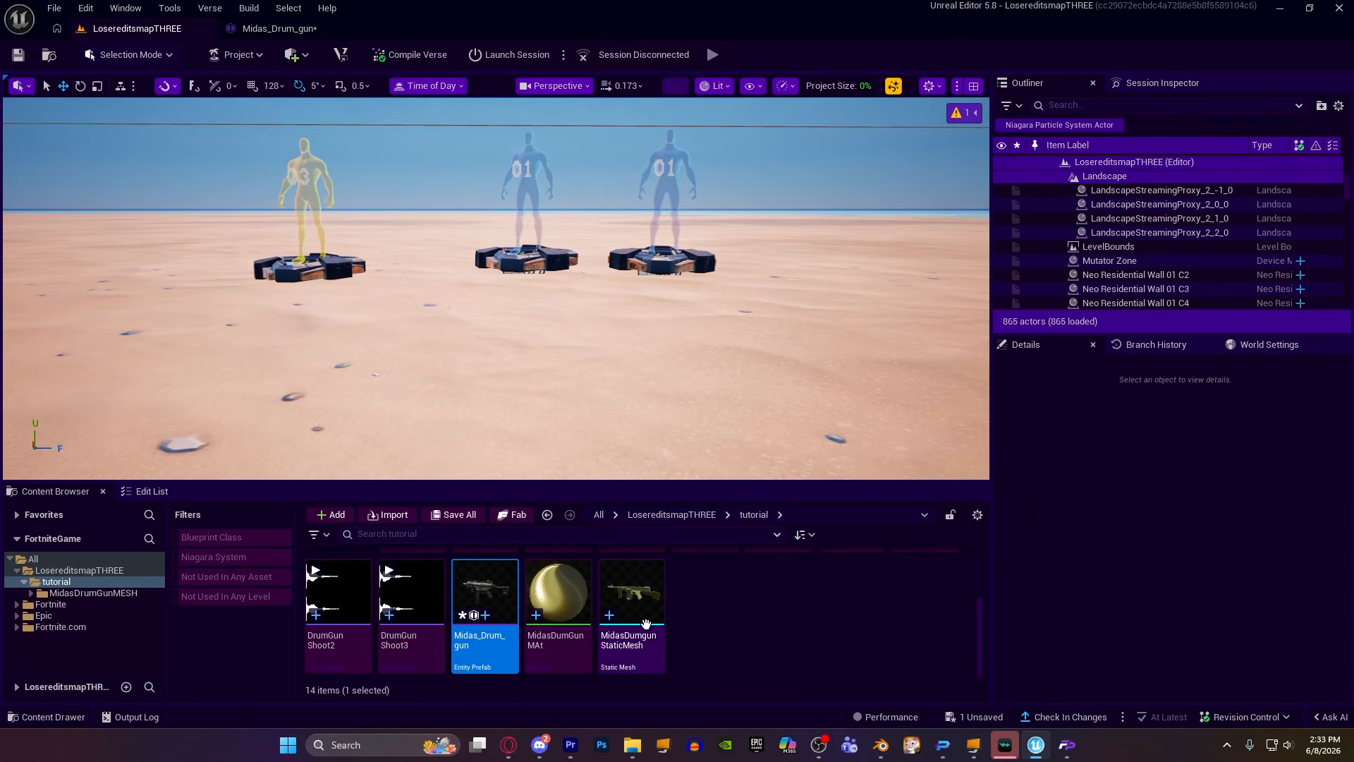
drag(642, 612, 429, 195)
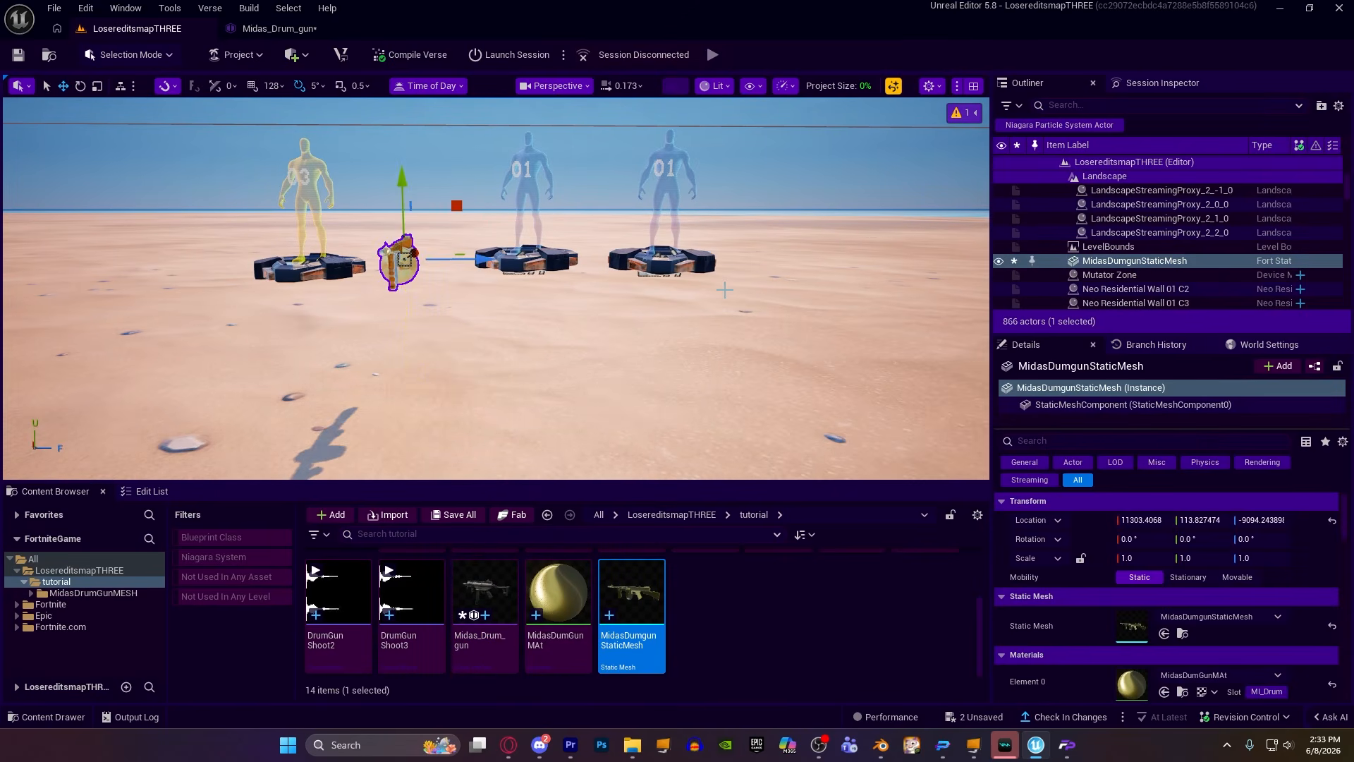
key(d)
key(w)
right_drag(725, 290, 504, 290)
scroll(725, 290, down, 5)
key(w)
Start Edit Pivot on the drum gun in Modeling Mode and move the pivot lengthwise from the stock to the rear grip.
click(139, 58)
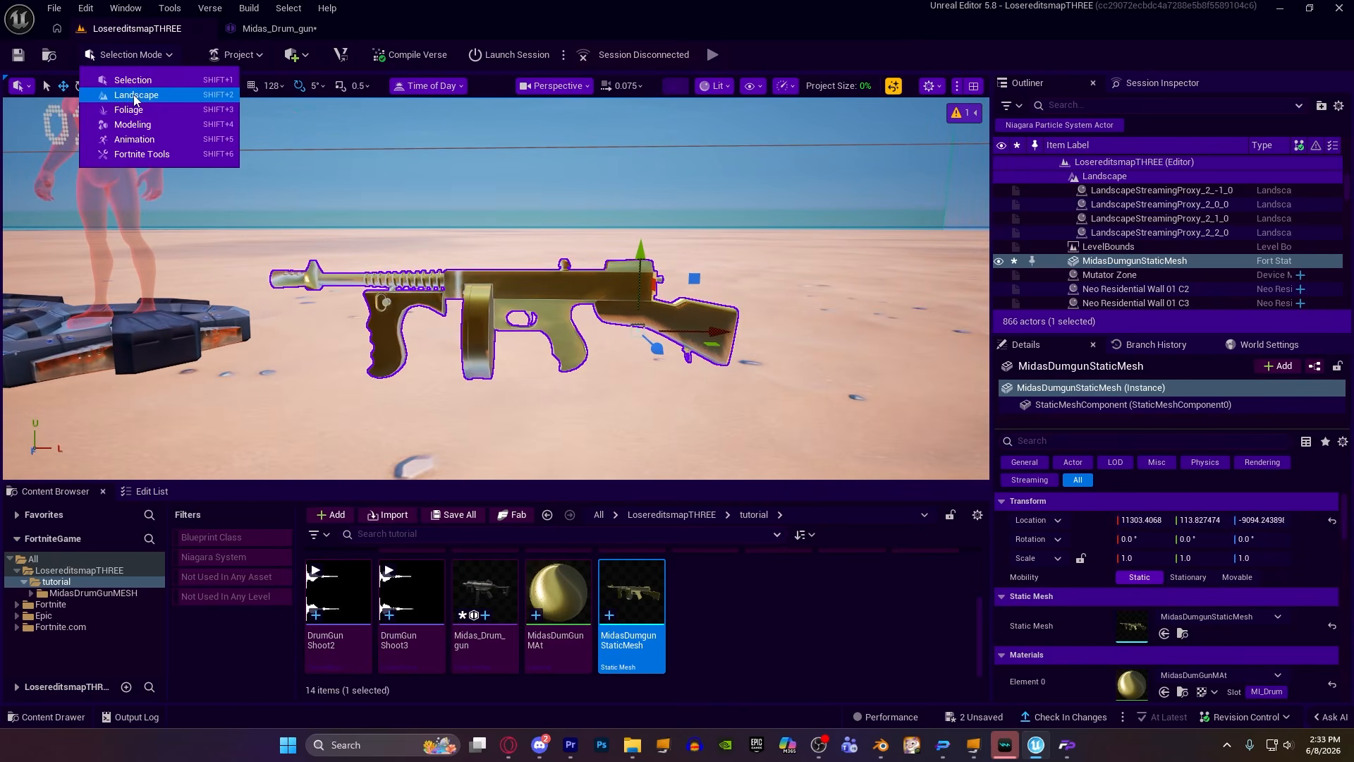
click(139, 126)
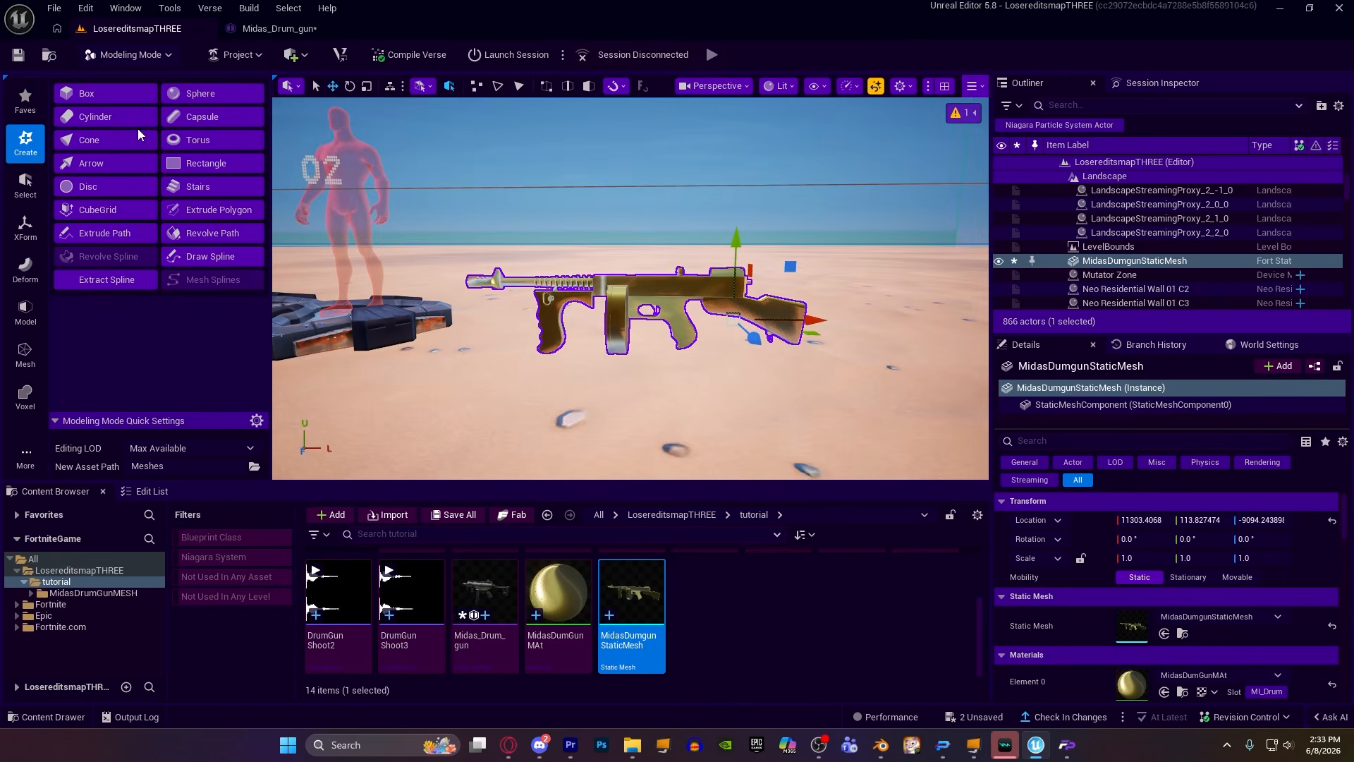
click(26, 238)
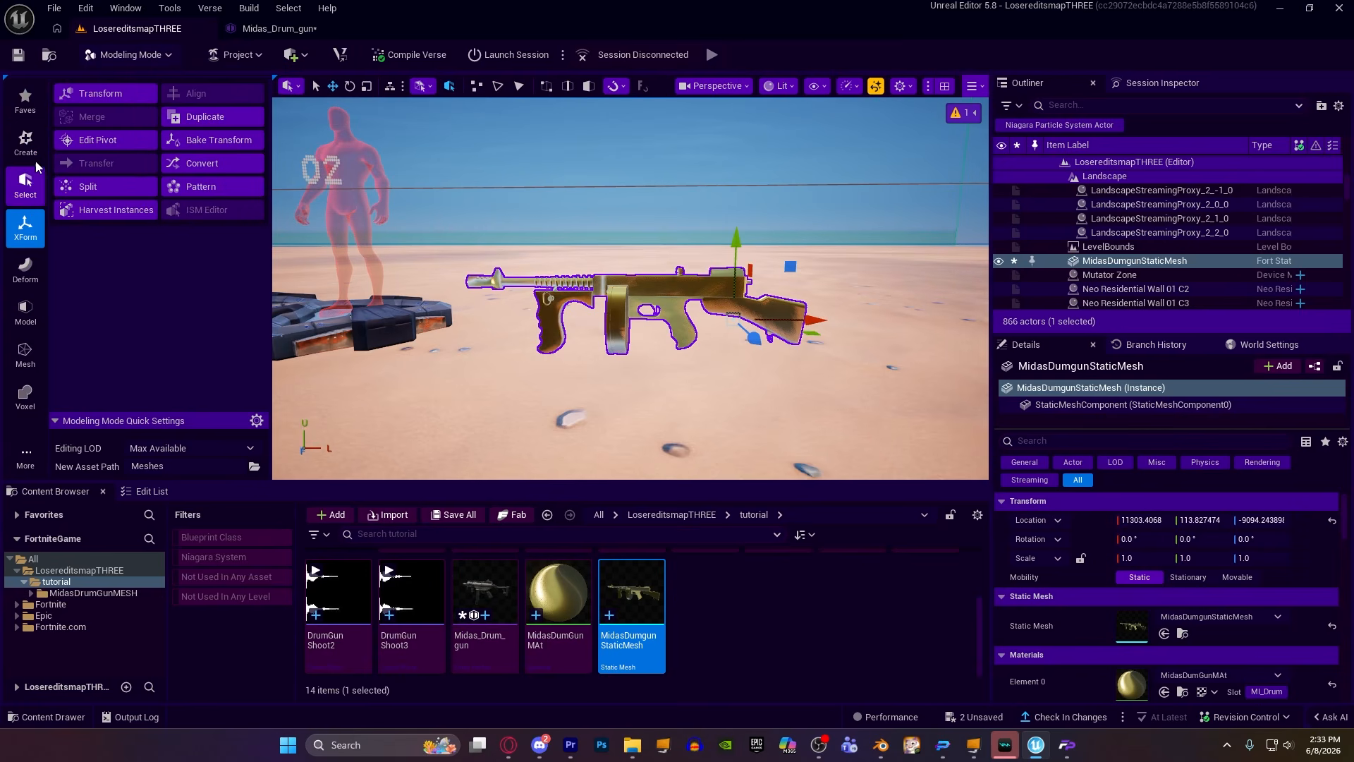
click(73, 141)
scroll(839, 309, up, 5)
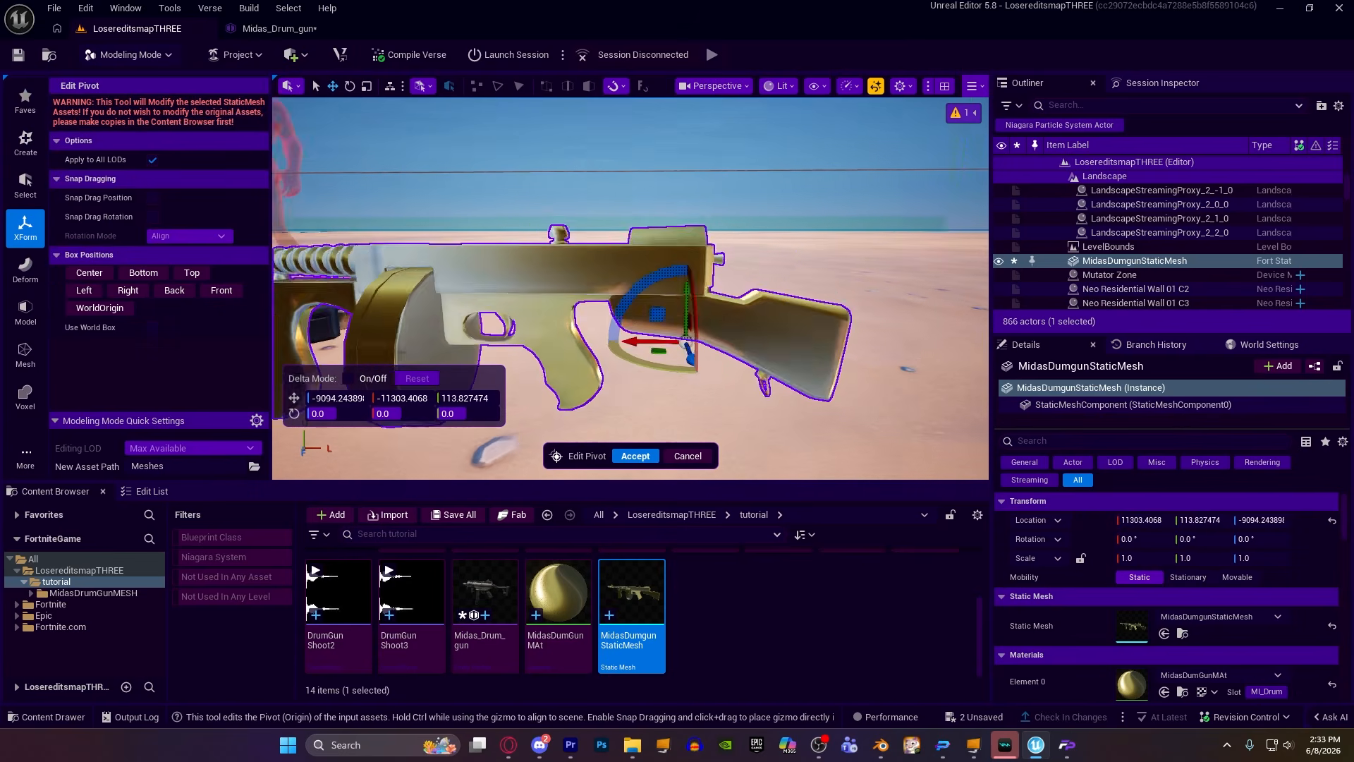
scroll(733, 312, up, 2)
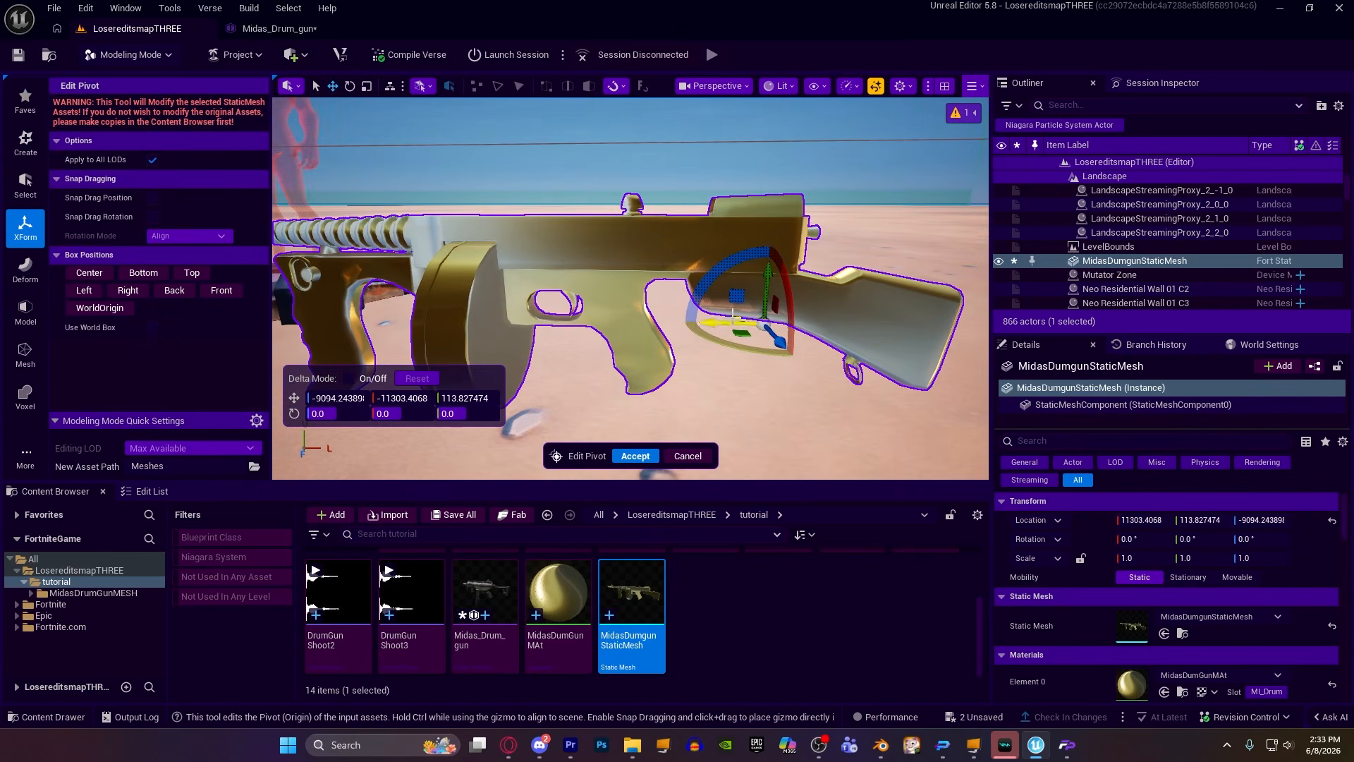
drag(723, 321, 584, 327)
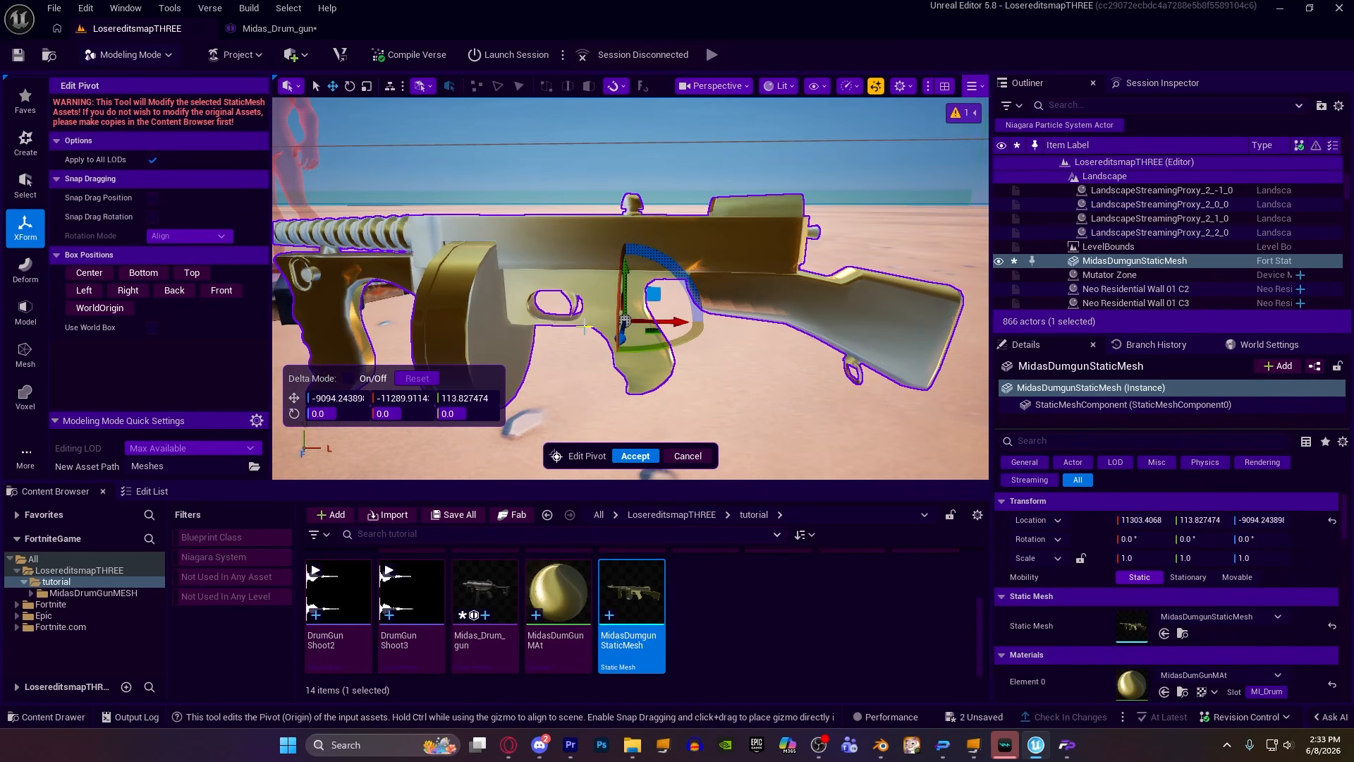
Lower the pivot slightly at the rear grip to a height of about 112.88, and undo the stray pivot rotation.
right_drag(665, 347, 660, 296)
key(e)
key(w)
right_drag(705, 303, 705, 304)
drag(663, 241, 665, 258)
drag(628, 312, 628, 309)
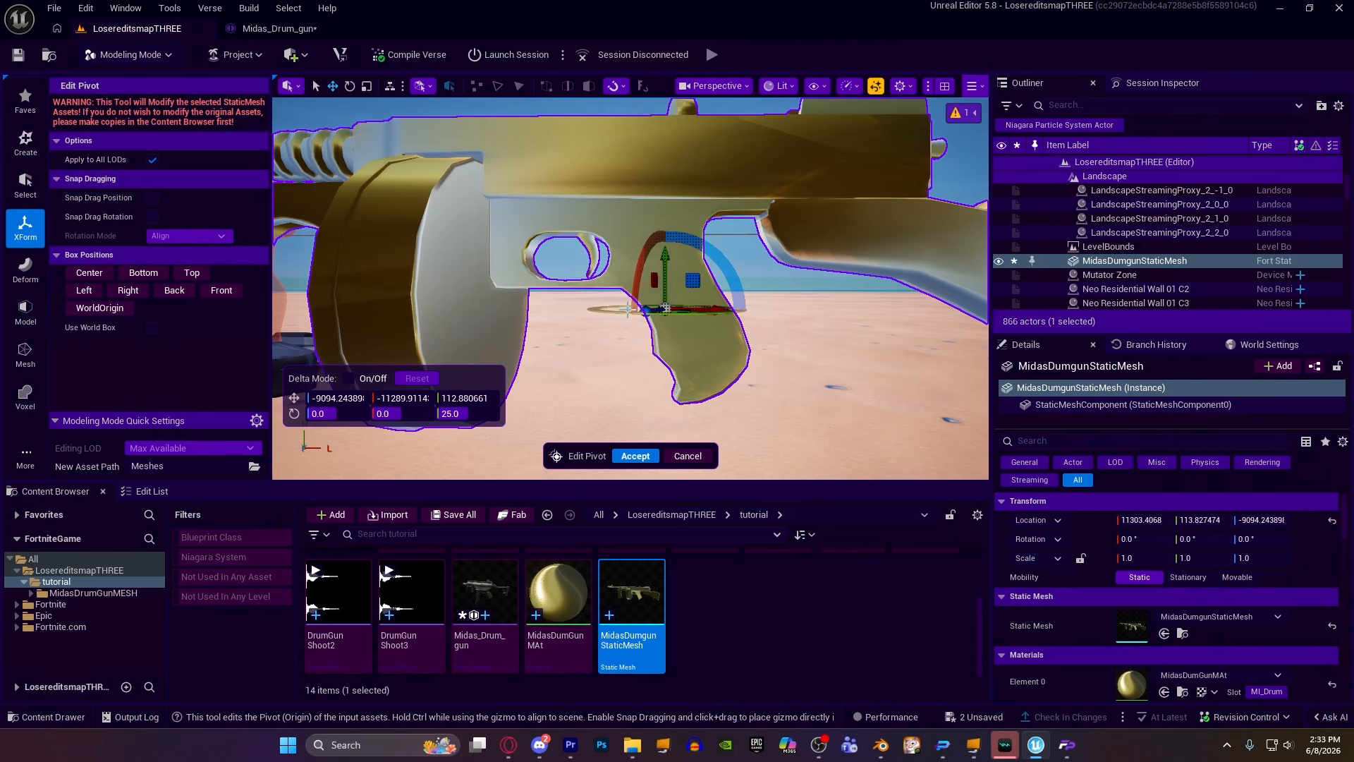
key(ctrl+z)
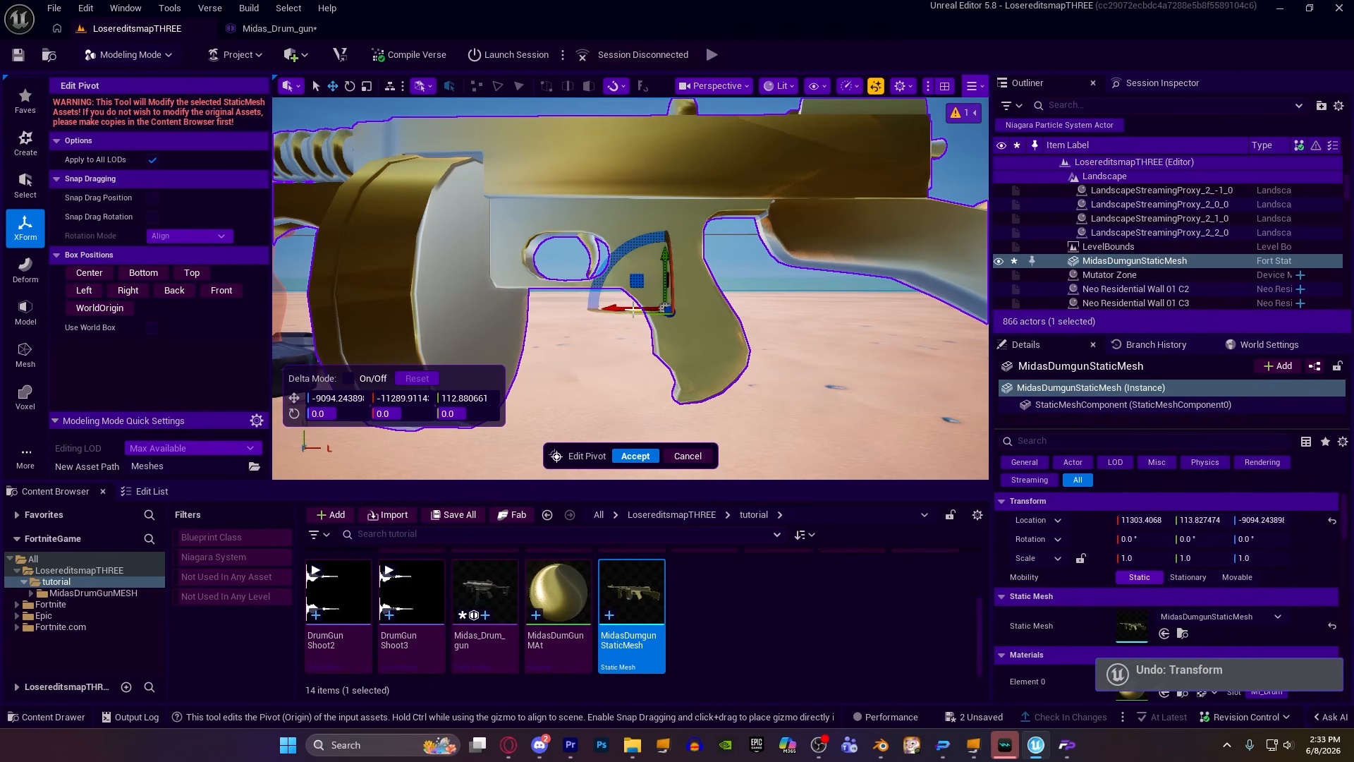
Nudge the pivot back along the gun and up to about 113.07 at the rear grip, and accept the pivot edit.
drag(608, 307, 616, 308)
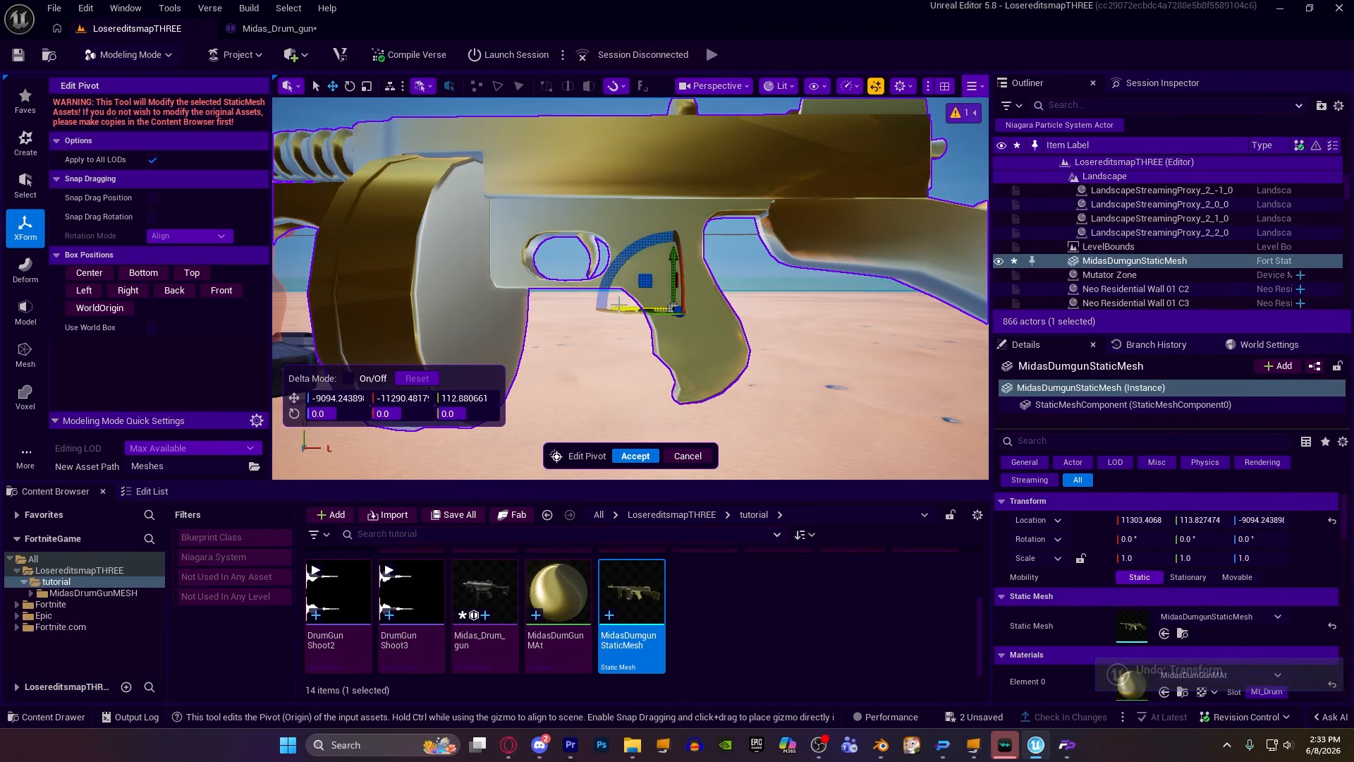
drag(668, 260, 669, 256)
key(a)
right_drag(787, 286, 787, 273)
key(s)
key(a)
key(d)
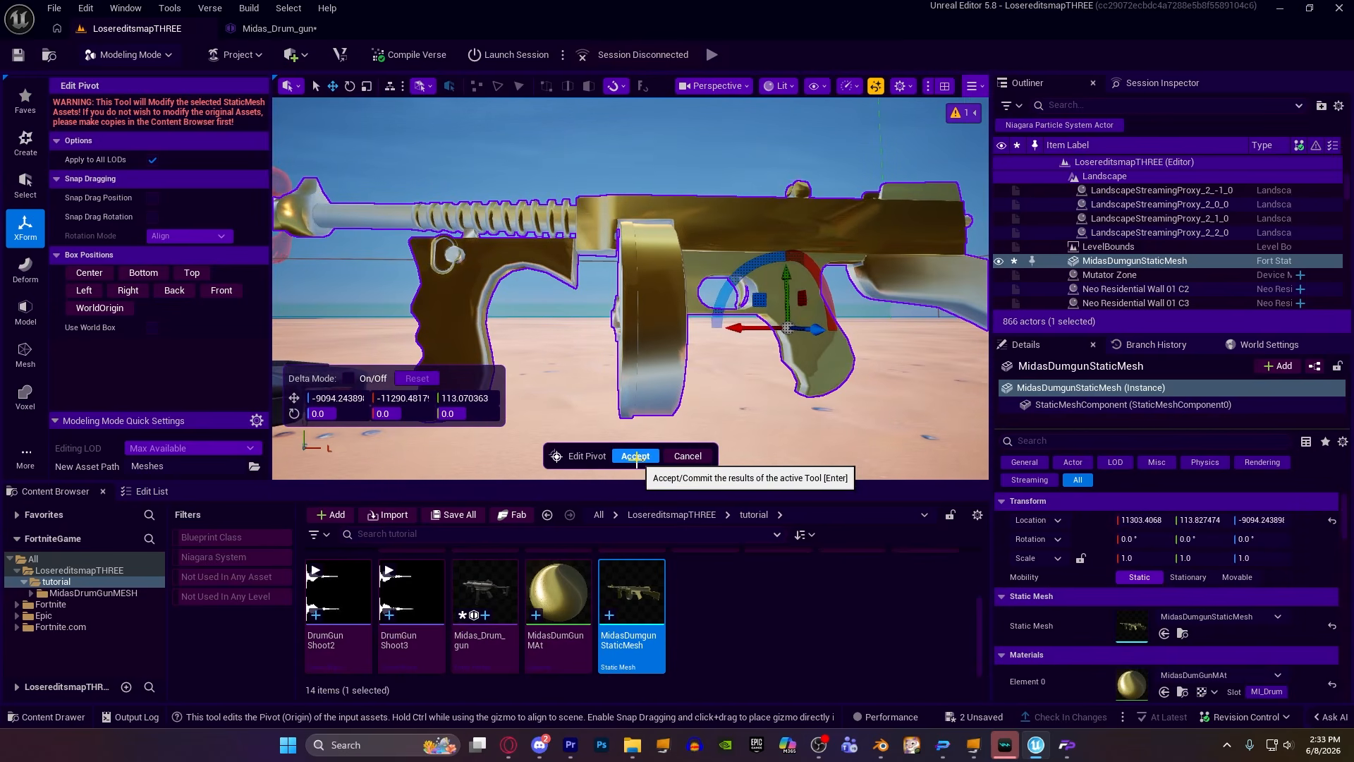
click(638, 454)
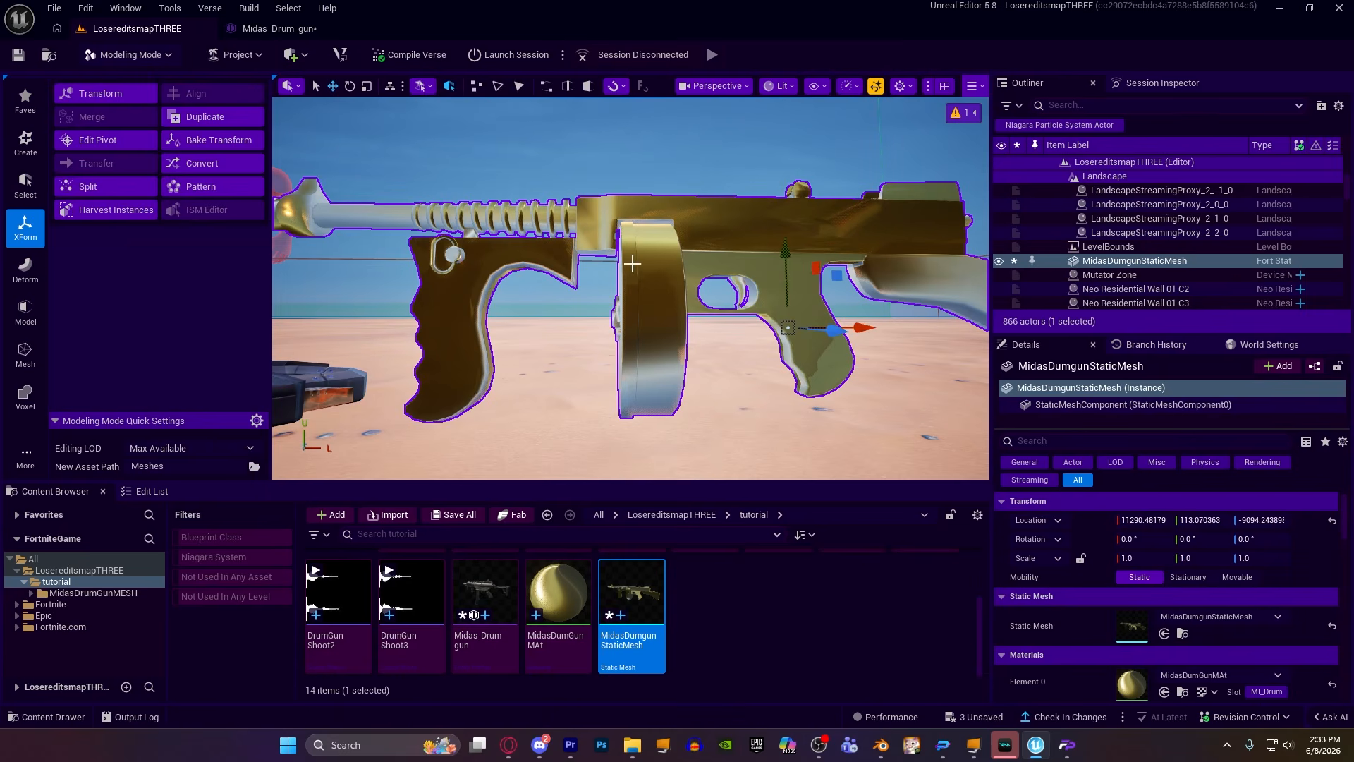
Check the drum gun's edited pivot in the Midas_Drum_gun prefab and return to the level.
click(278, 28)
scroll(414, 160, up, 5)
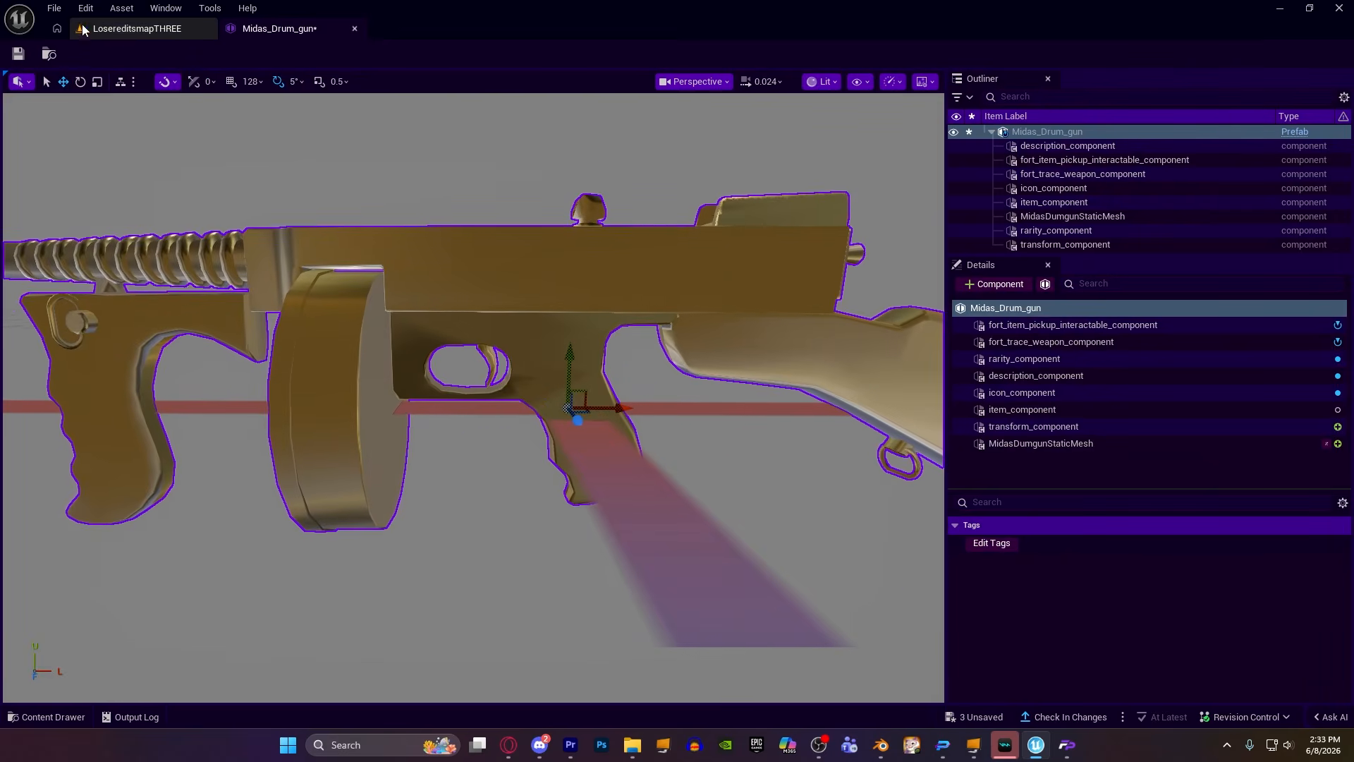
click(84, 28)
Switch back to Selection Mode and delete the drum gun static mesh from the level.
click(157, 56)
click(127, 82)
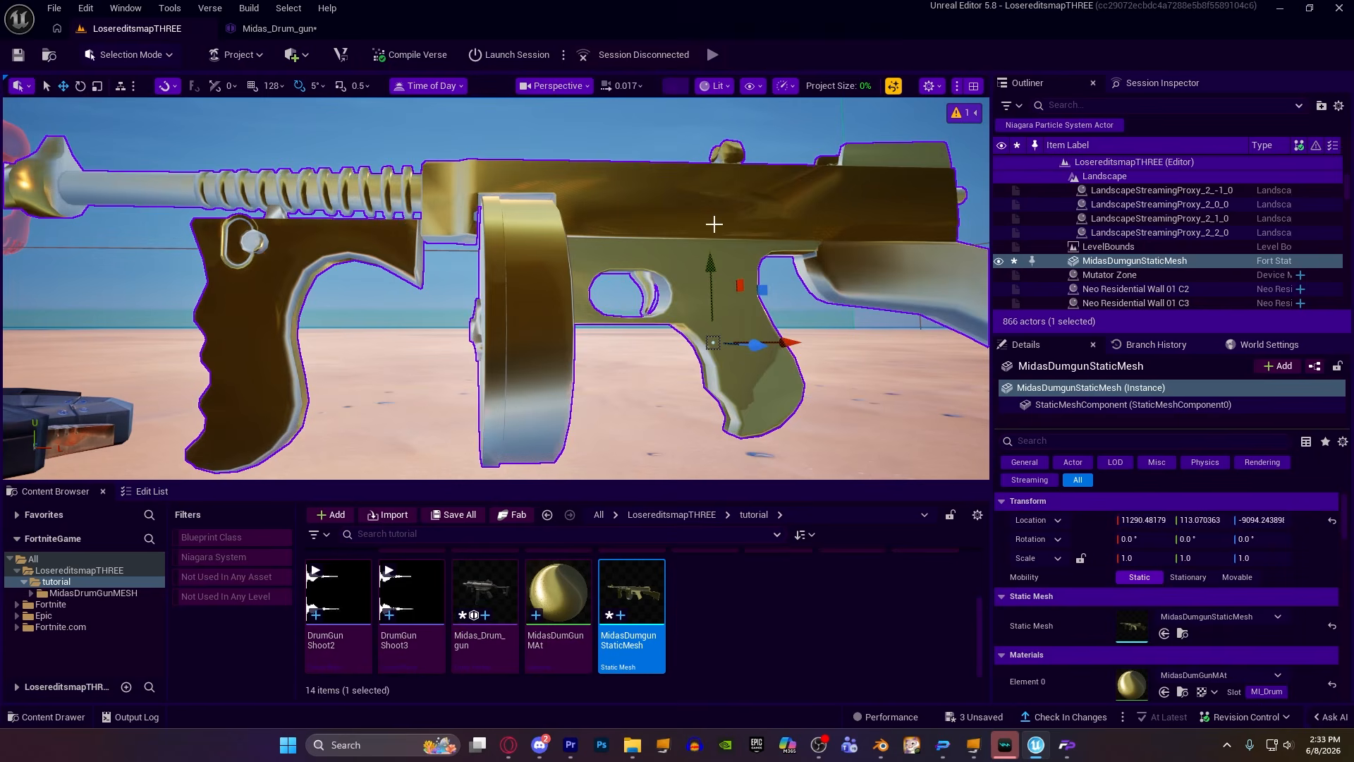
scroll(714, 225, up, 4)
key(Delete)
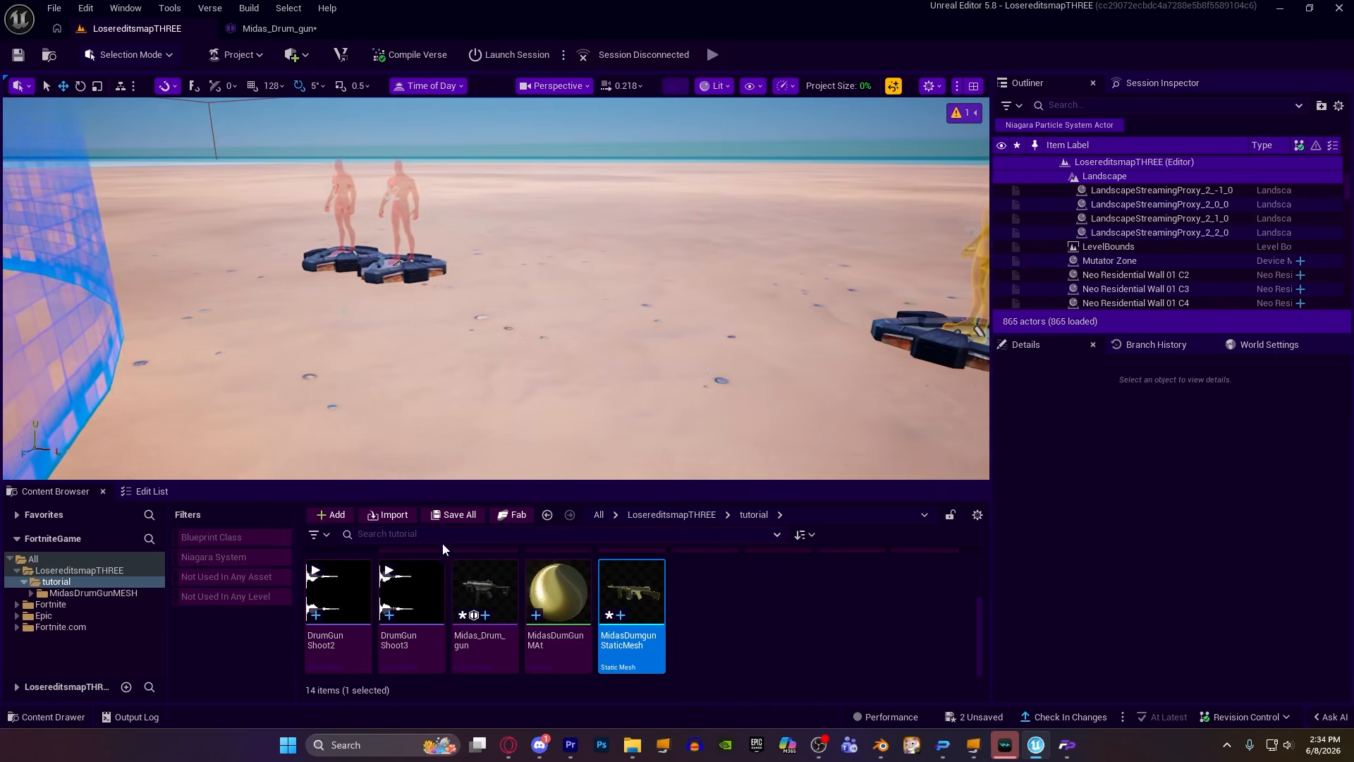
Place the Midas_Drum_gun prefab in the level and raise it above the sand.
drag(485, 592, 487, 385)
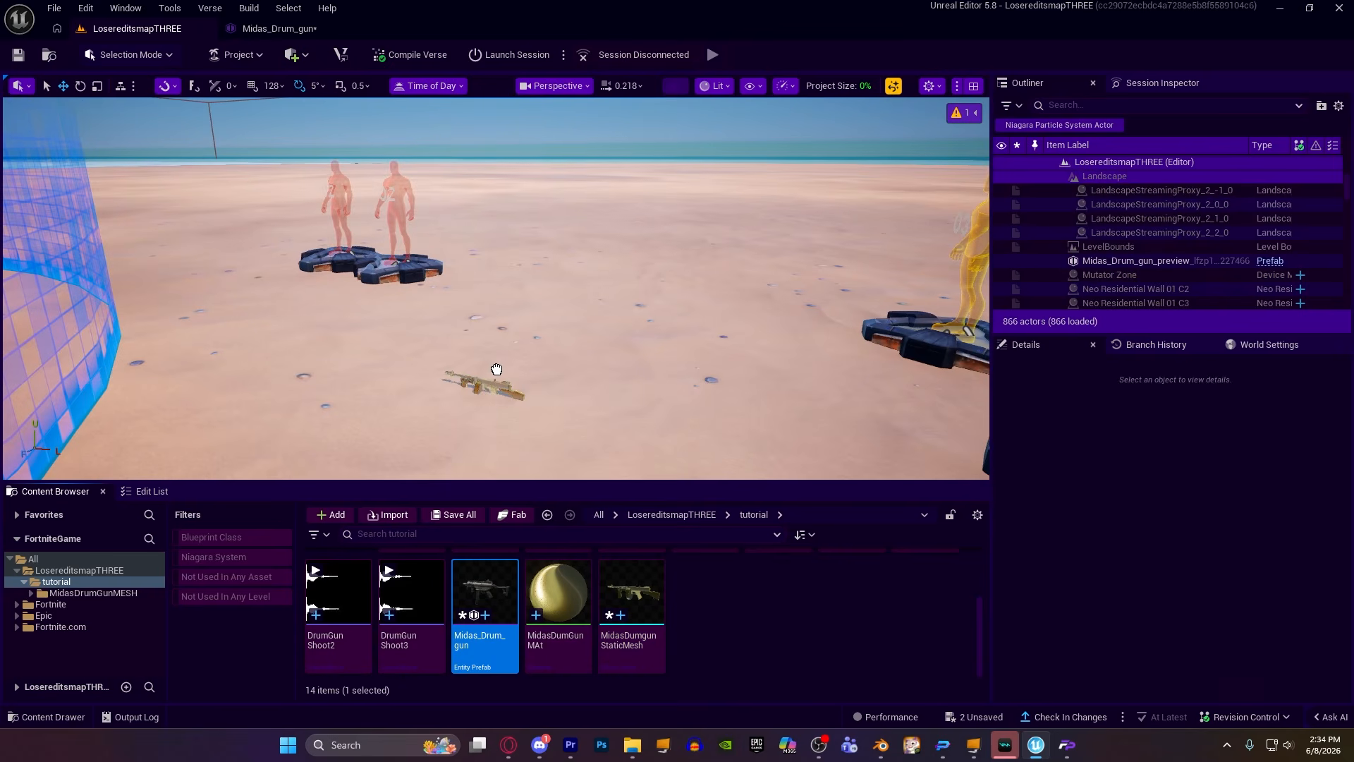
drag(500, 336, 498, 244)
key(w)
right_drag(499, 243, 536, 240)
scroll(499, 244, up, 1)
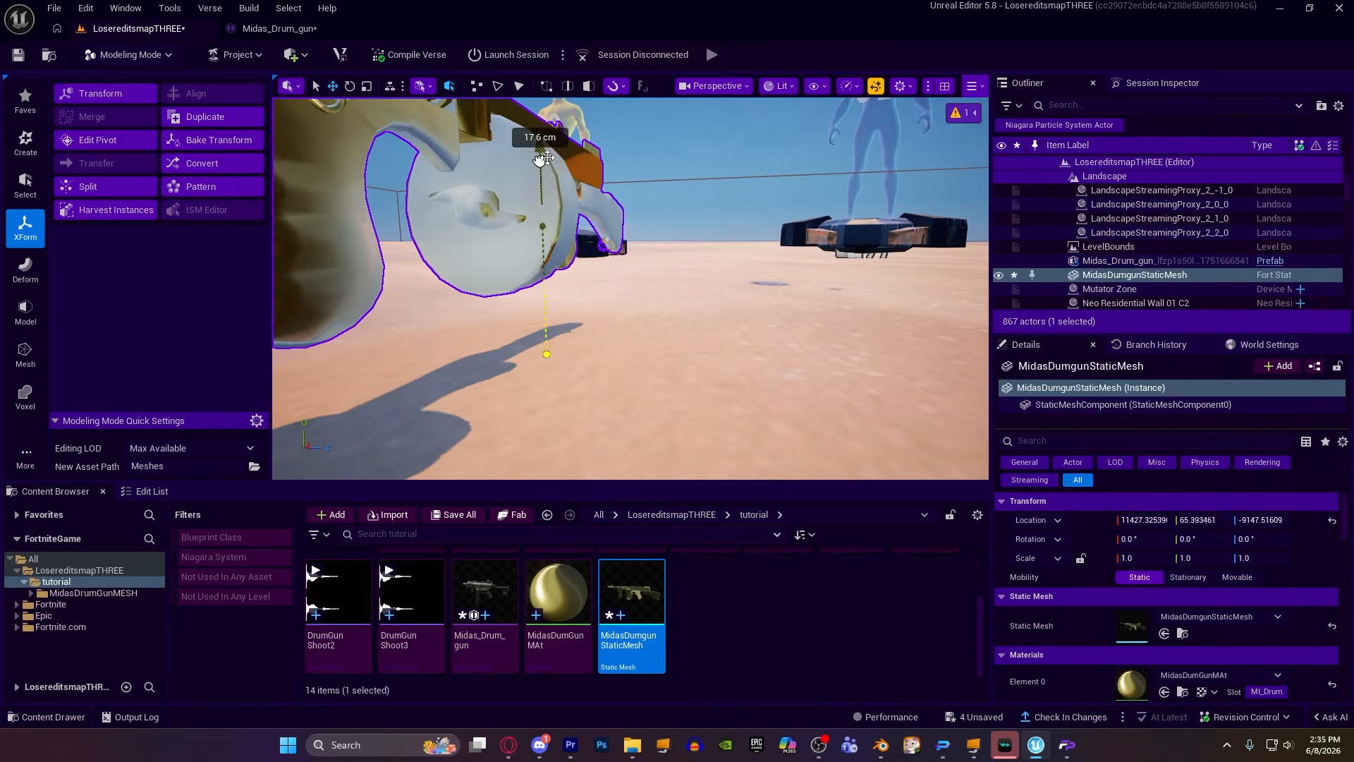
Edit the pivot of MidasDumgunStaticMesh, shifting it sideways across the gun's width to about -9145.34 at the rear grip, and accept it.
right_drag(628, 282, 650, 310)
key(d)
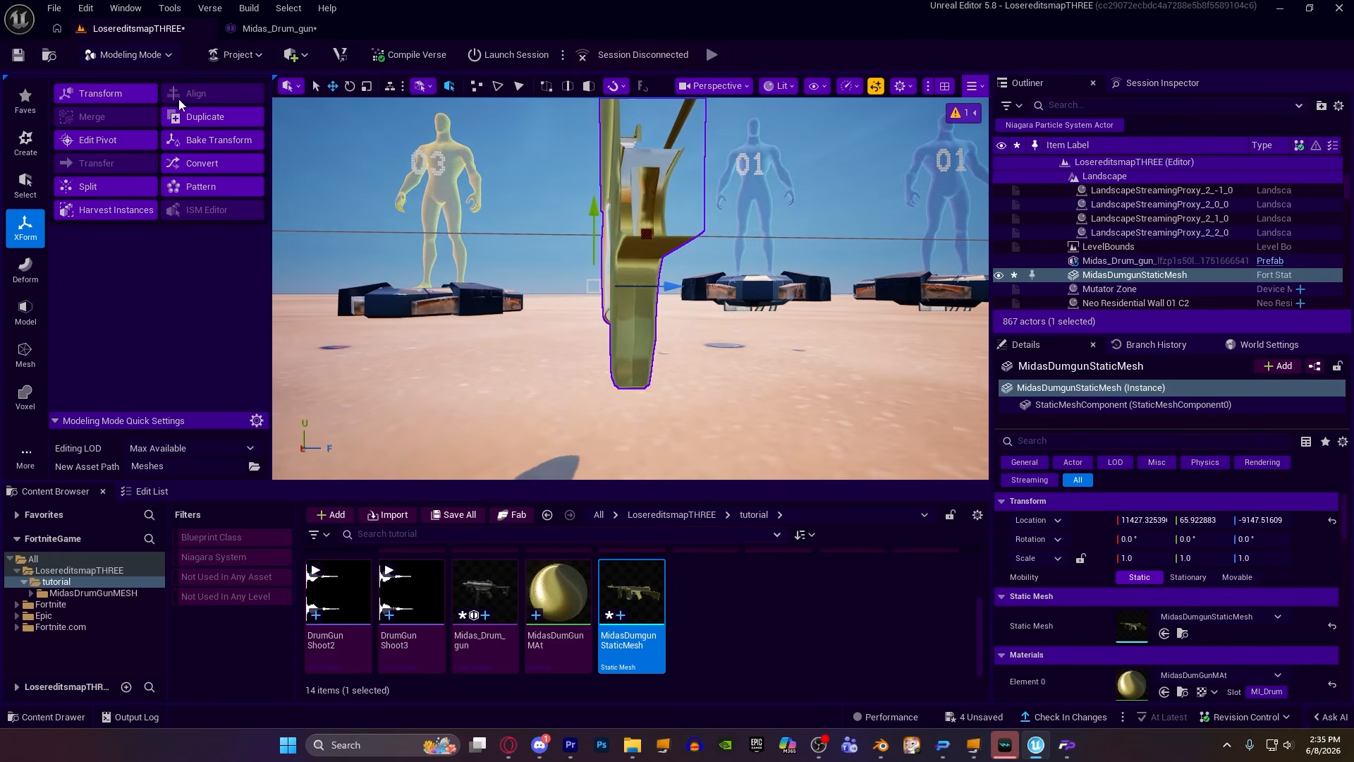
click(83, 140)
drag(634, 288, 673, 295)
key(d)
right_drag(785, 307, 777, 307)
click(645, 462)
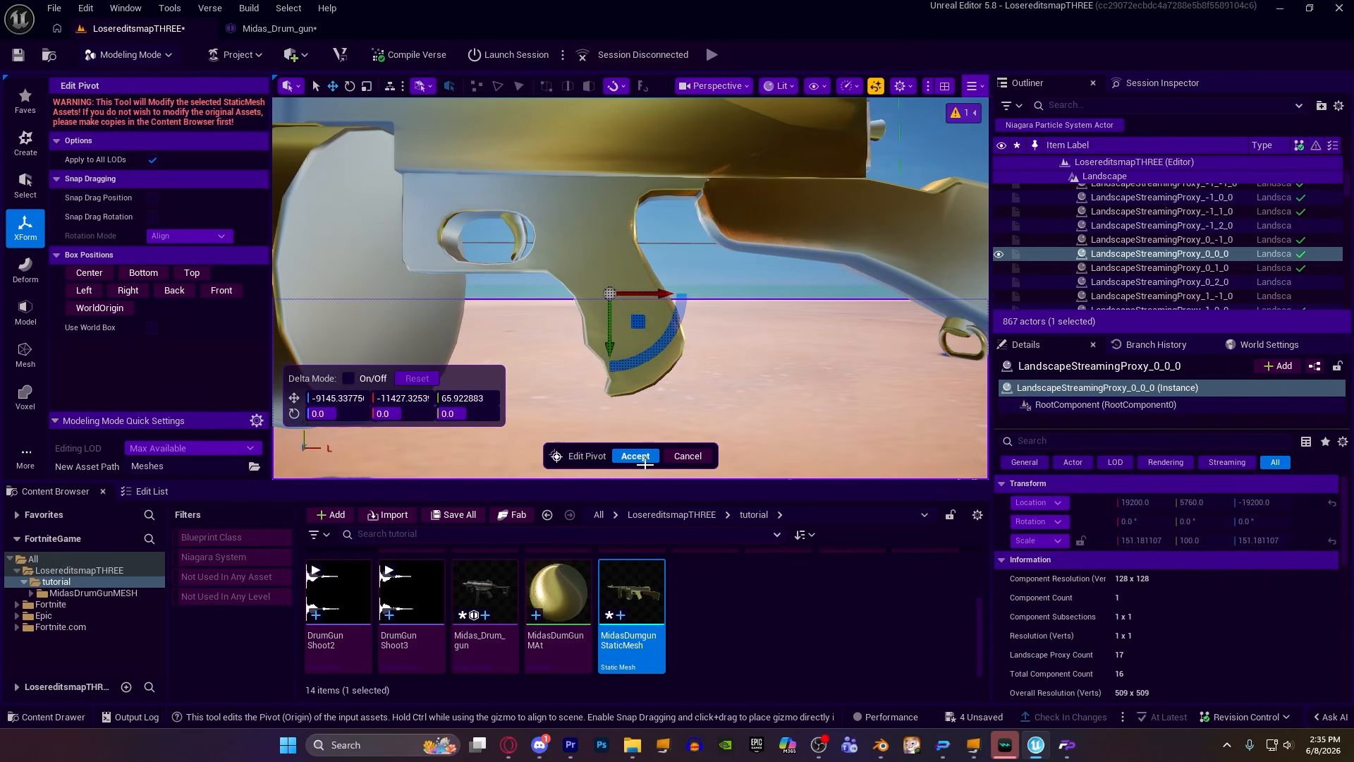
click(642, 459)
Delete the drum gun static mesh from the level.
key(d)
right_drag(642, 423, 423, 424)
drag(701, 229, 691, 134)
key(Delete)
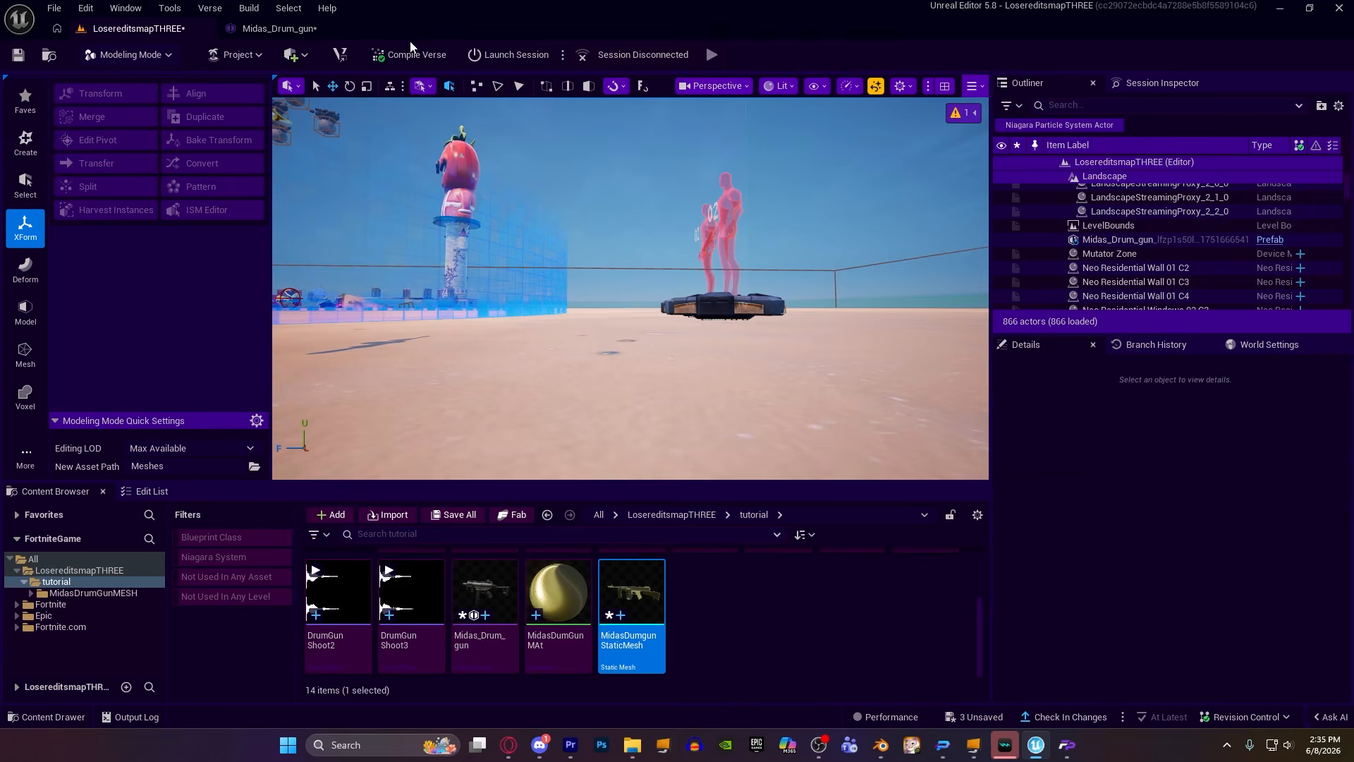
Examine the drum gun's pivot position at the rear grip in the Midas_Drum_gun prefab.
click(283, 33)
key(a)
right_drag(614, 214, 409, 212)
key(d)
scroll(614, 213, down, 5)
key(s)
key(d)
scroll(614, 213, down, 2)
key(a)
key(d)
scroll(614, 214, down, 2)
key(a)
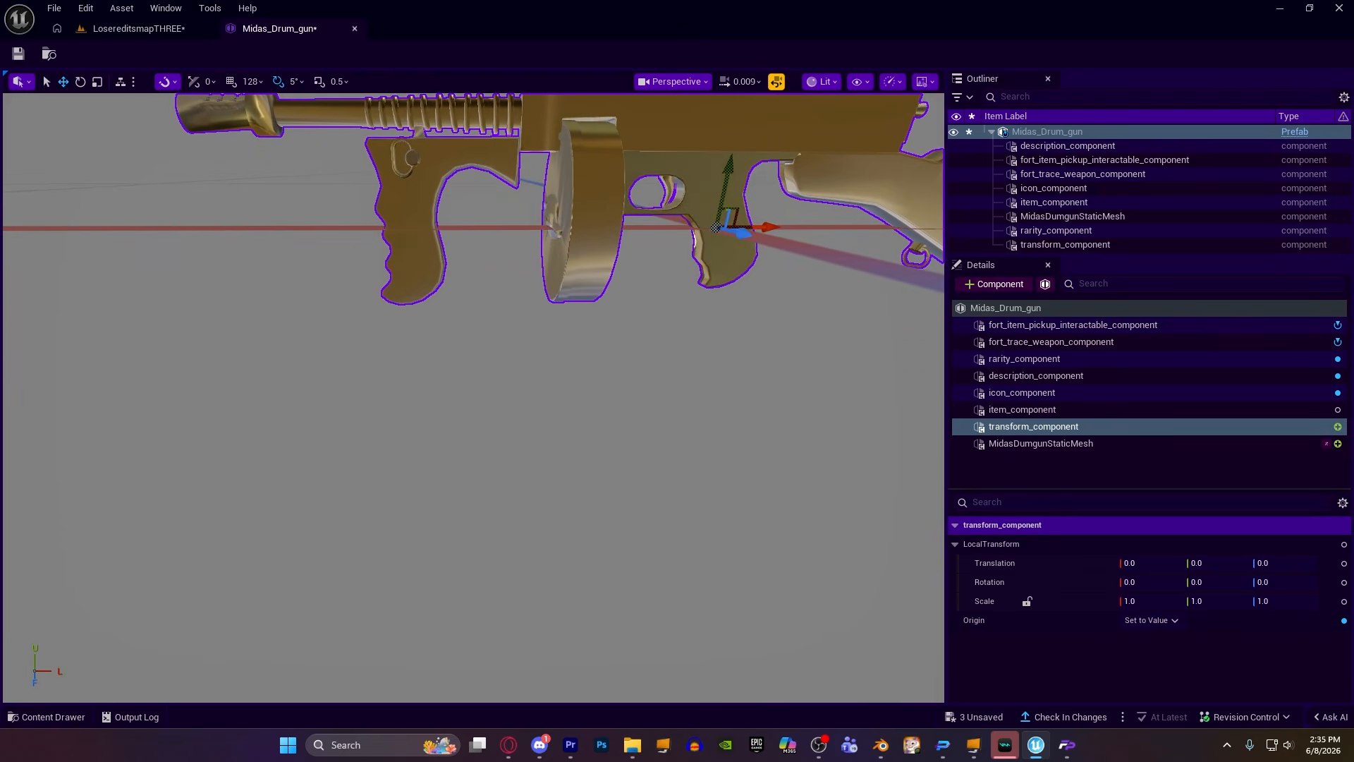
key(a)
right_drag(619, 205, 618, 205)
scroll(618, 205, down, 2)
key(q)
scroll(618, 205, down, 1)
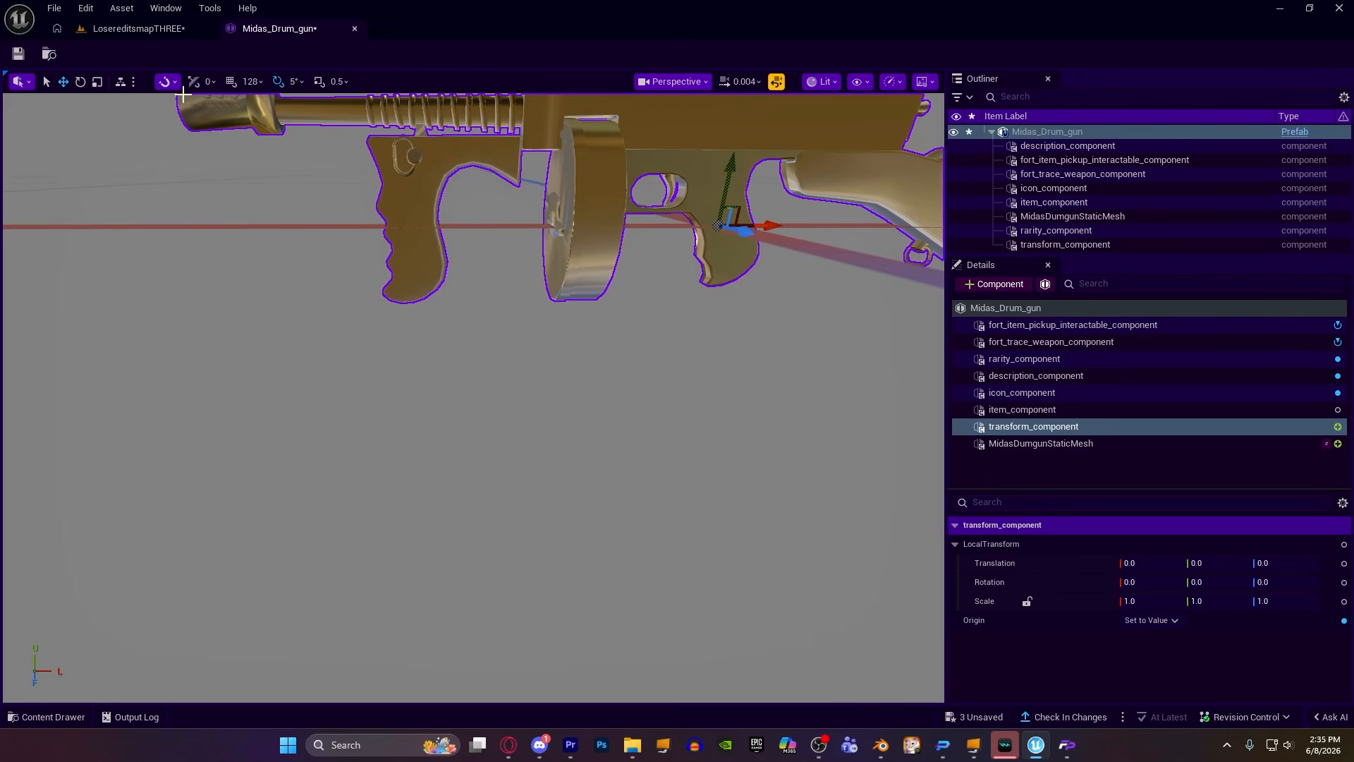
Move the prefab's origin to the muzzle tip, about -49.05, 8.69, 0, copy that translation, and undo the move.
key(d)
right_drag(218, 173, 218, 173)
key(a)
scroll(218, 173, down, 2)
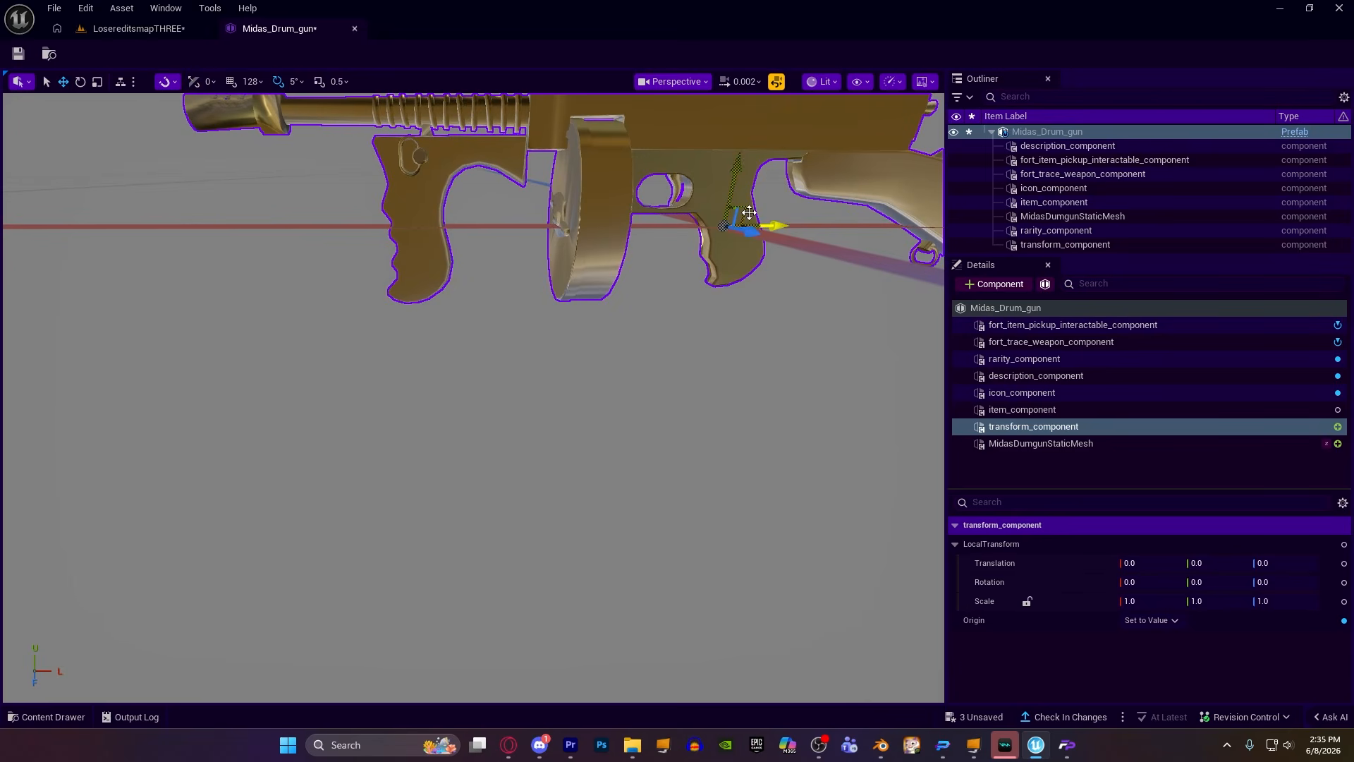
drag(748, 212, 206, 104)
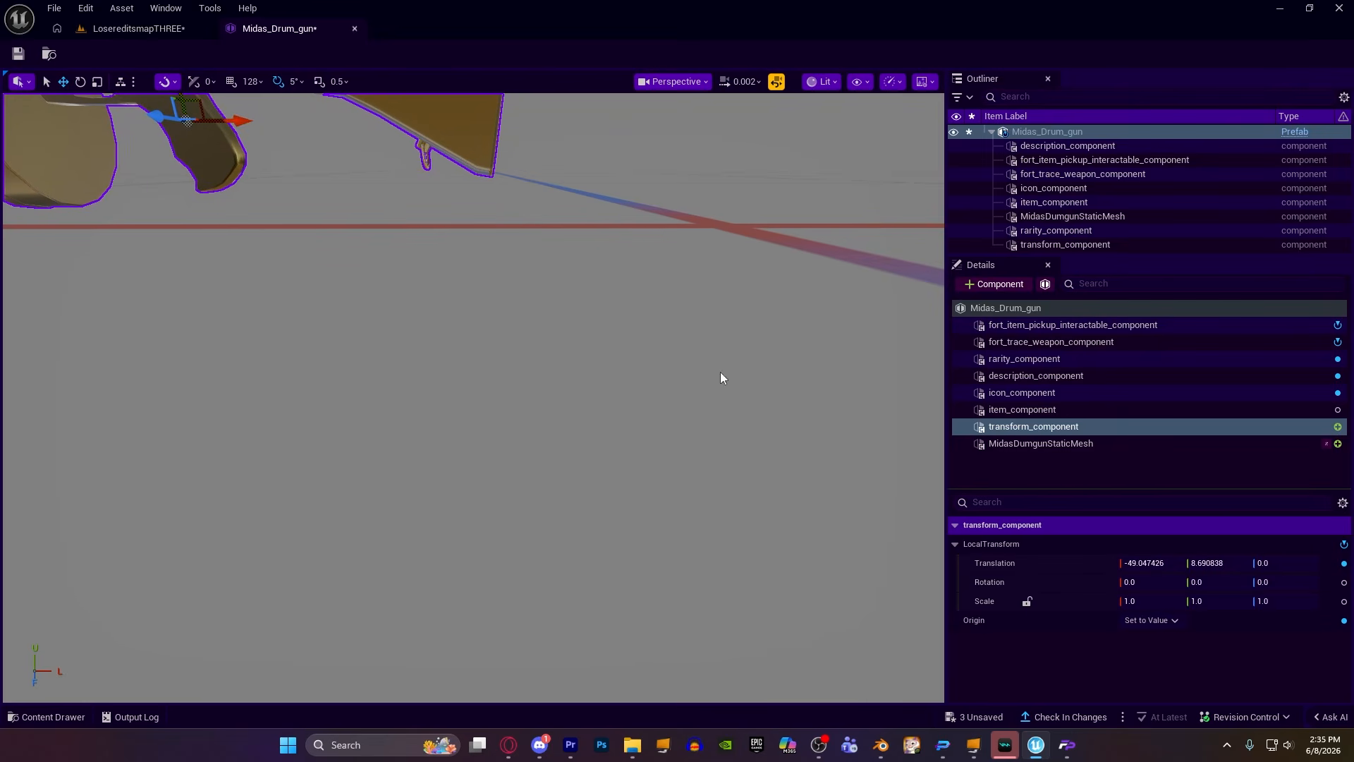
right_click(1060, 570)
click(1102, 597)
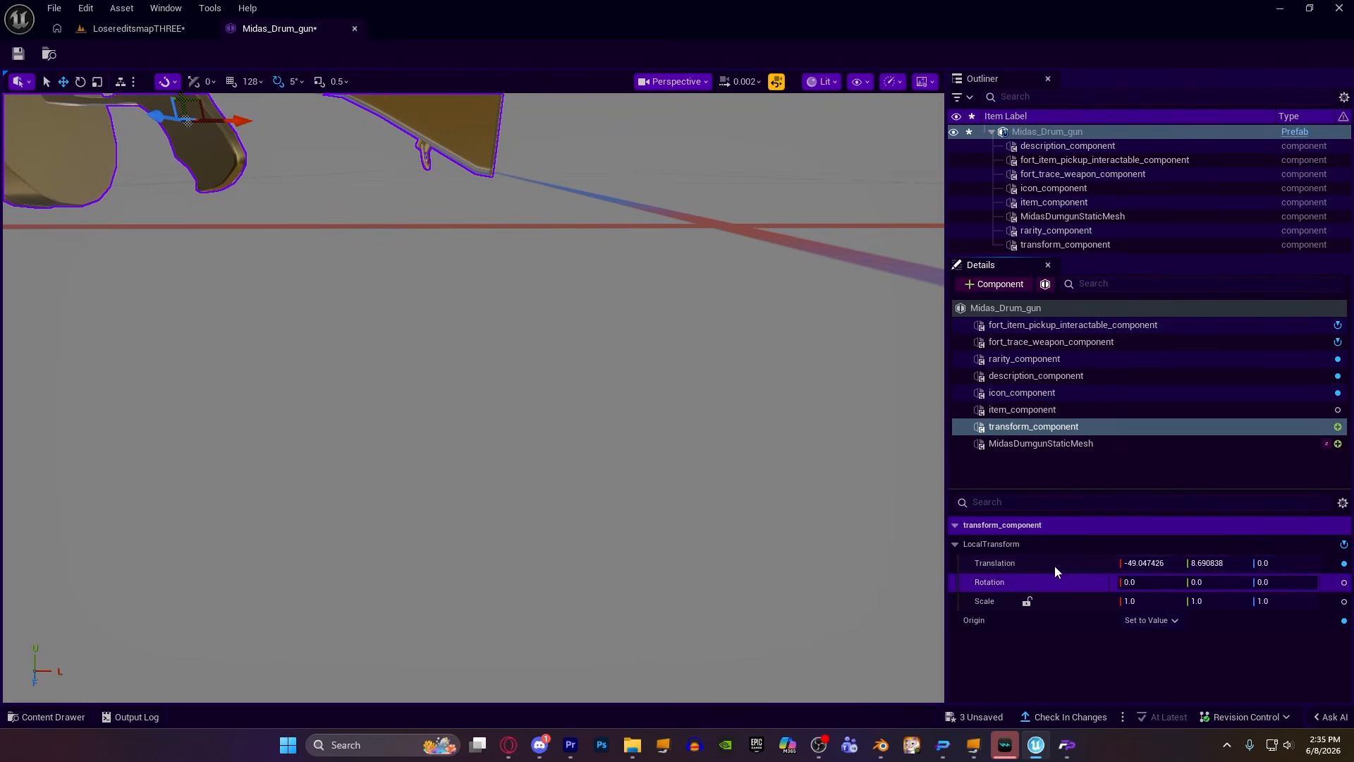
key(ctrl+z)
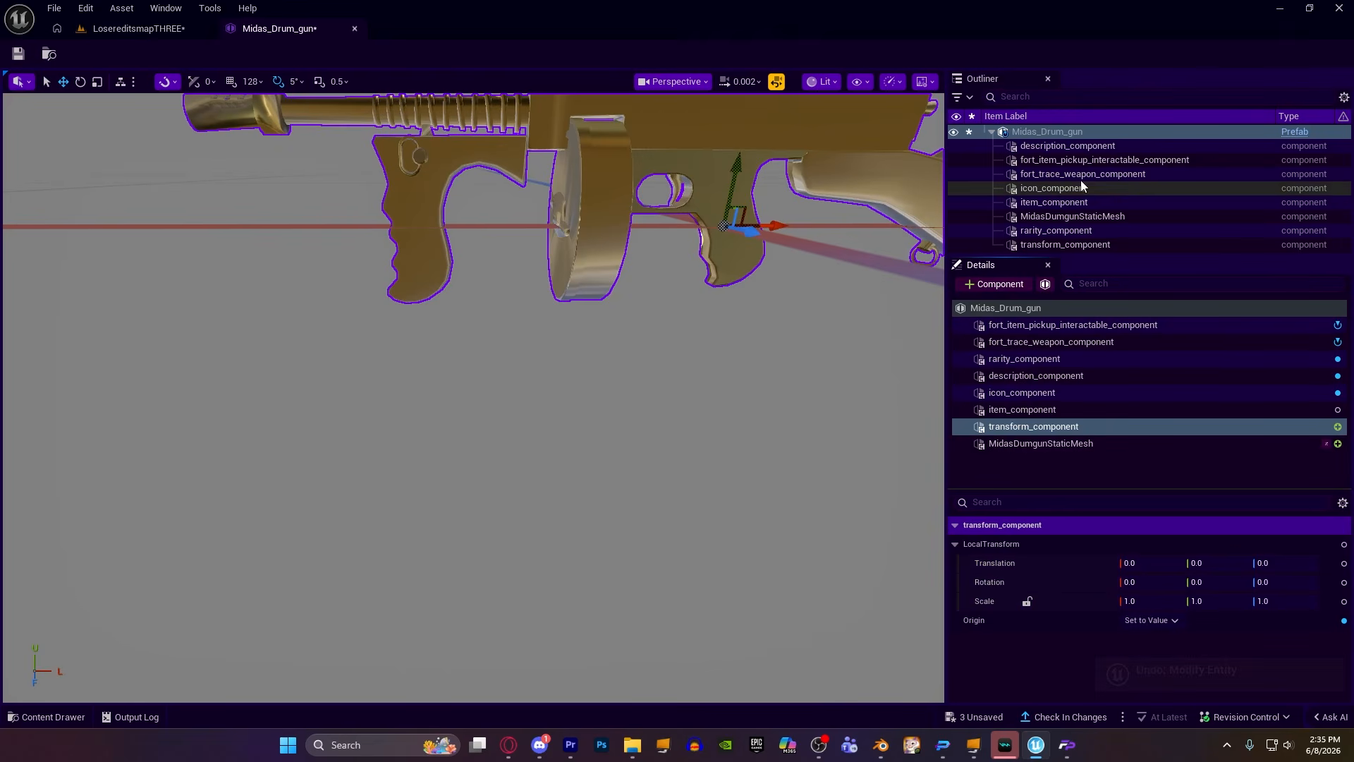
Paste the copied translation of -49.047426, 8.690838, 0.0 into the MuzzleOffset of fort_trace_weapon_component.
click(1078, 343)
scroll(1126, 611, down, 2)
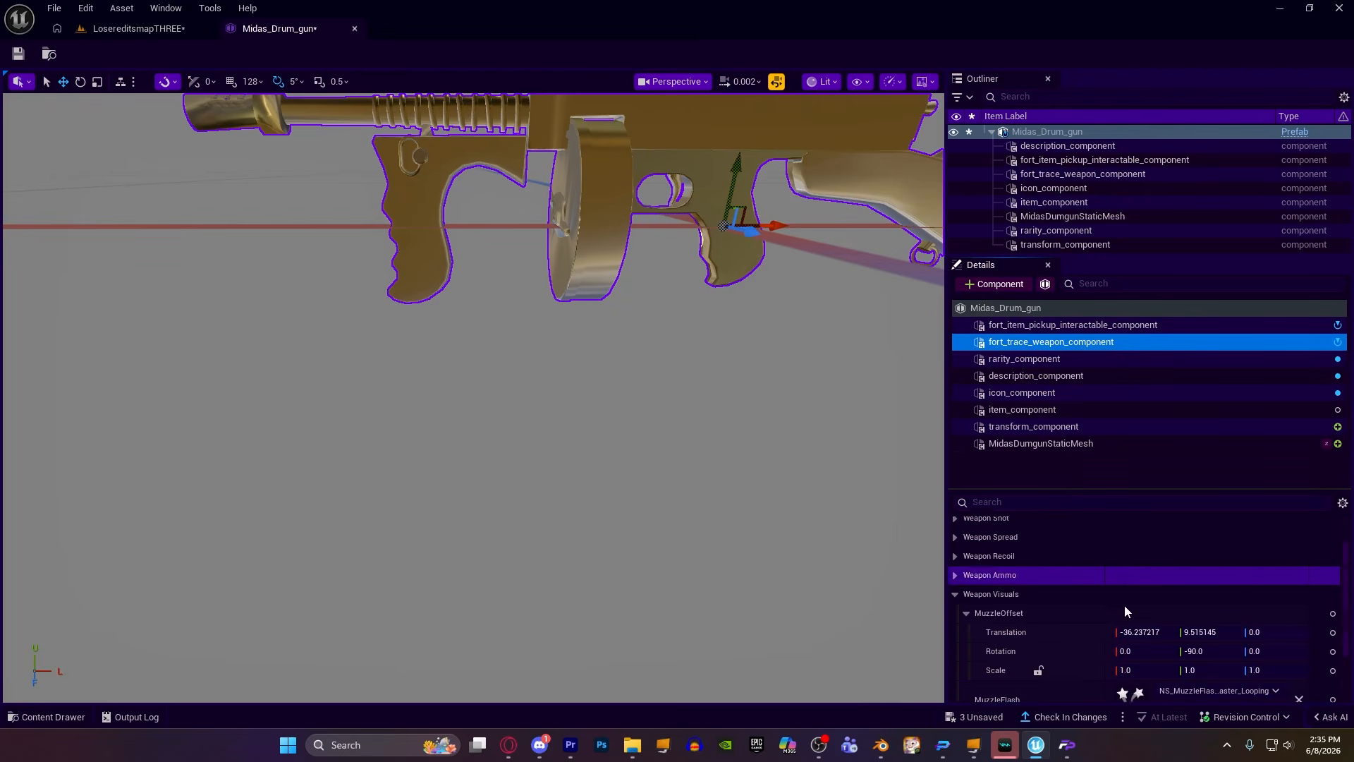
scroll(1126, 610, down, 1)
right_click(1063, 615)
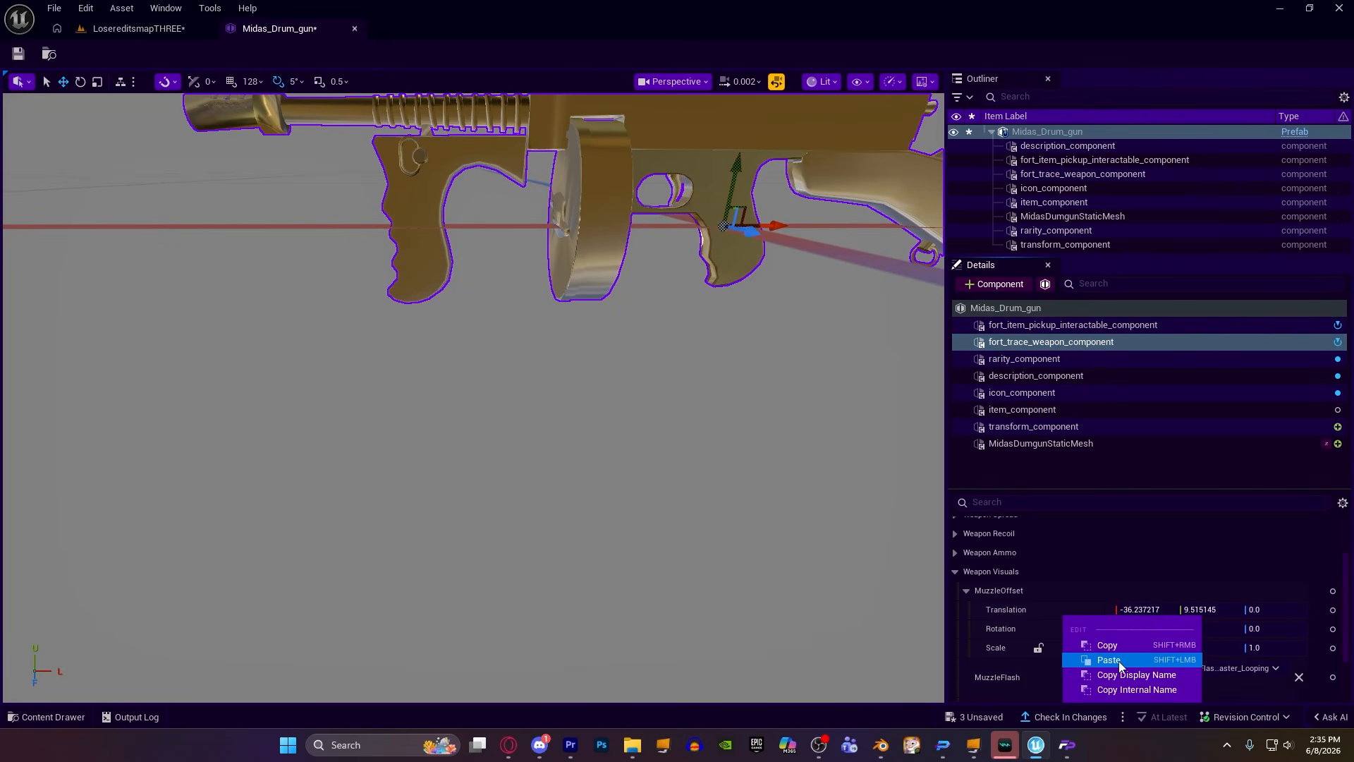
click(1120, 660)
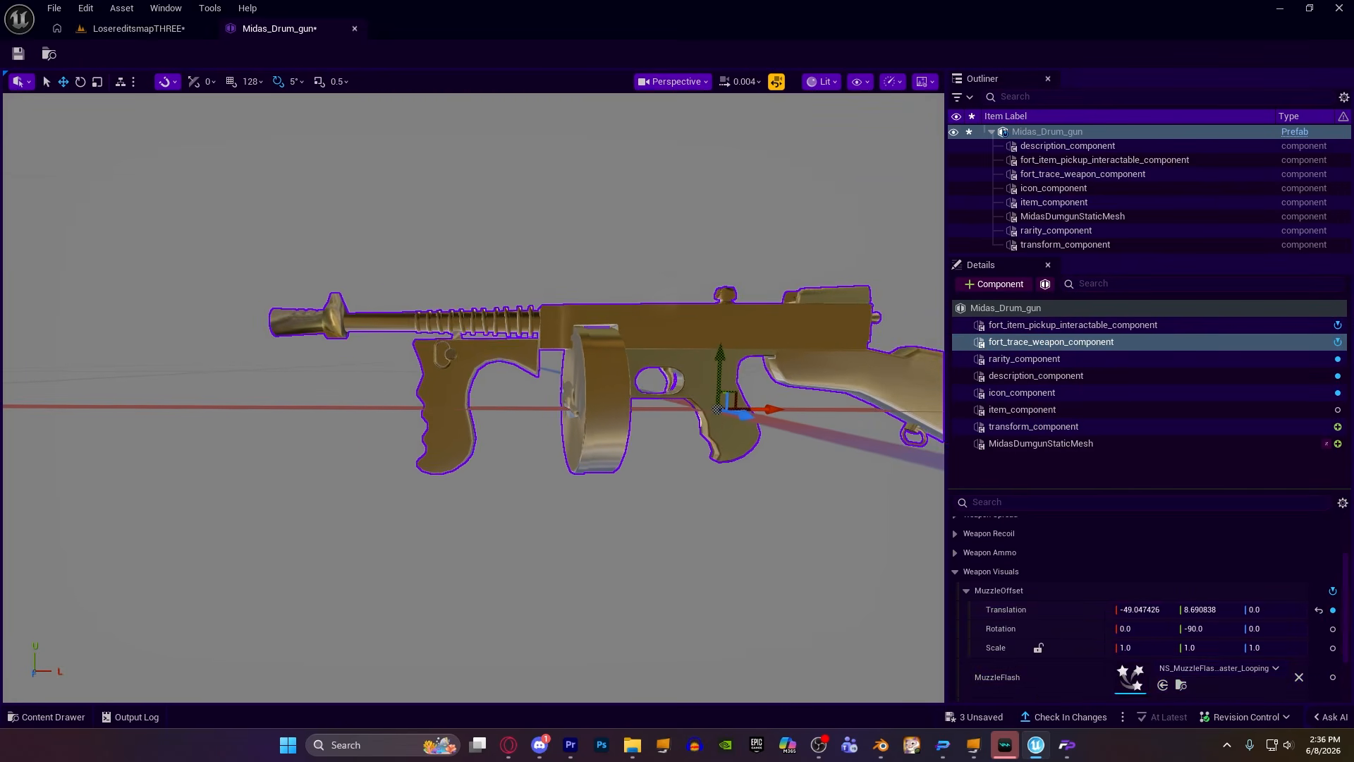
Return to the level and look over the area around the placed Midas_Drum_gun prefab.
key(a)
right_drag(444, 187, 726, 192)
scroll(444, 186, up, 3)
key(a)
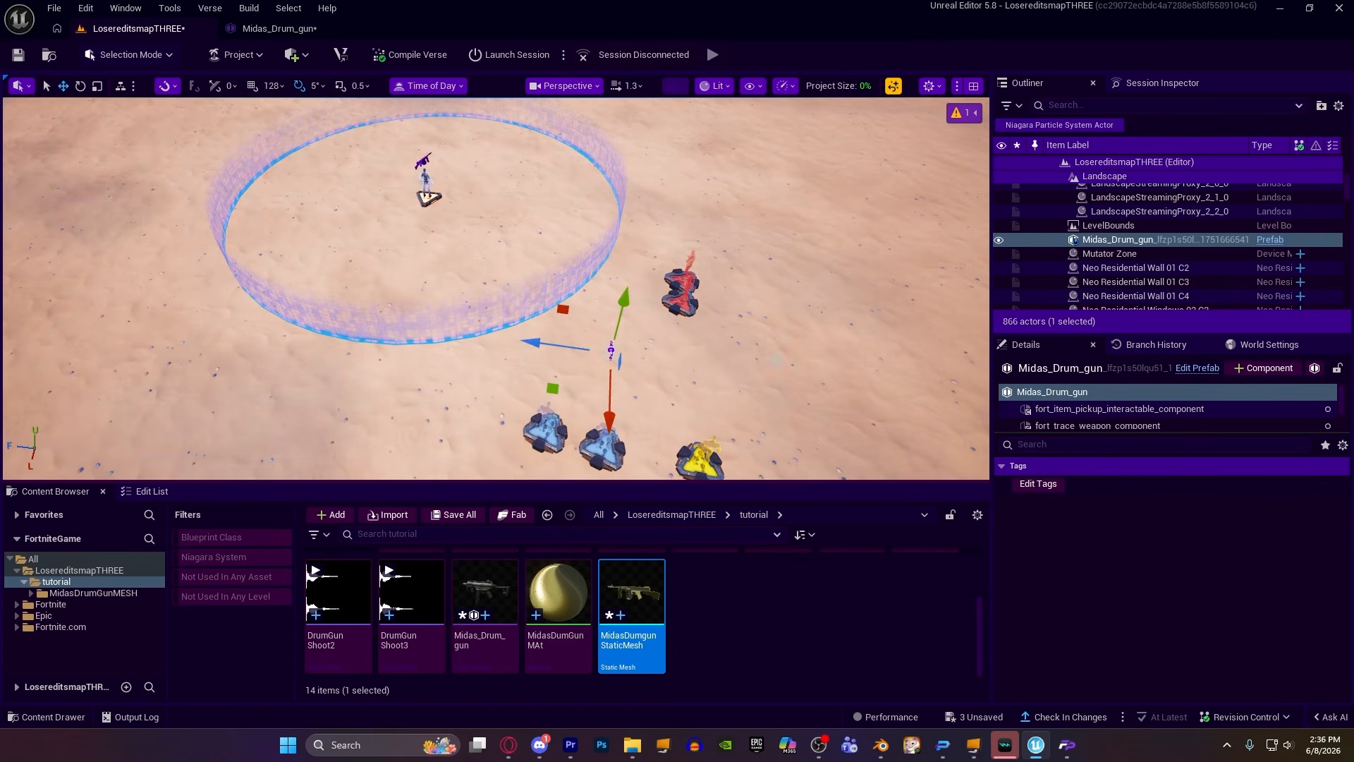
mouse_move(727, 191)
right_down()
mouse_move(705, 197)
mouse_move(691, 176)
mouse_move(712, 212)
right_up()
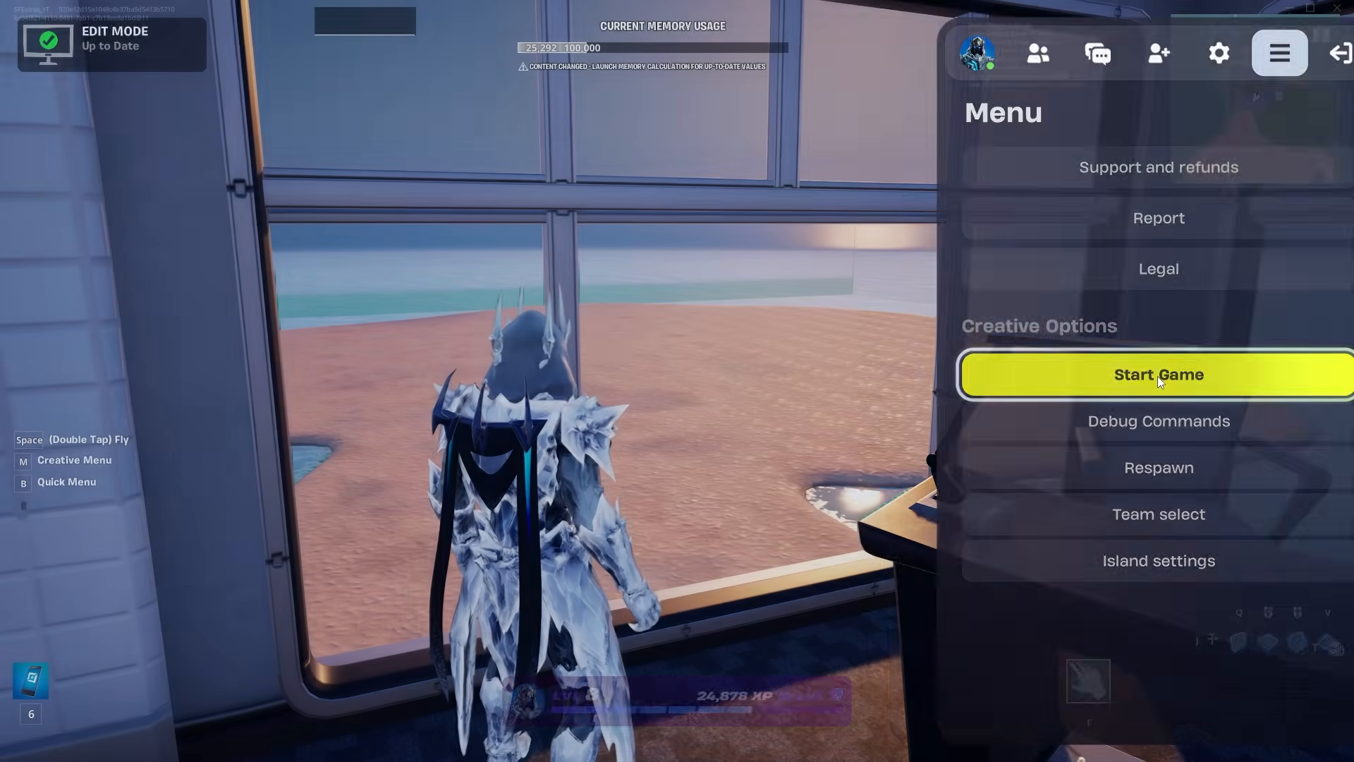
Start the game in the Fortnite session and pick up Midas' Drum Gun from the sand.
click(1158, 375)
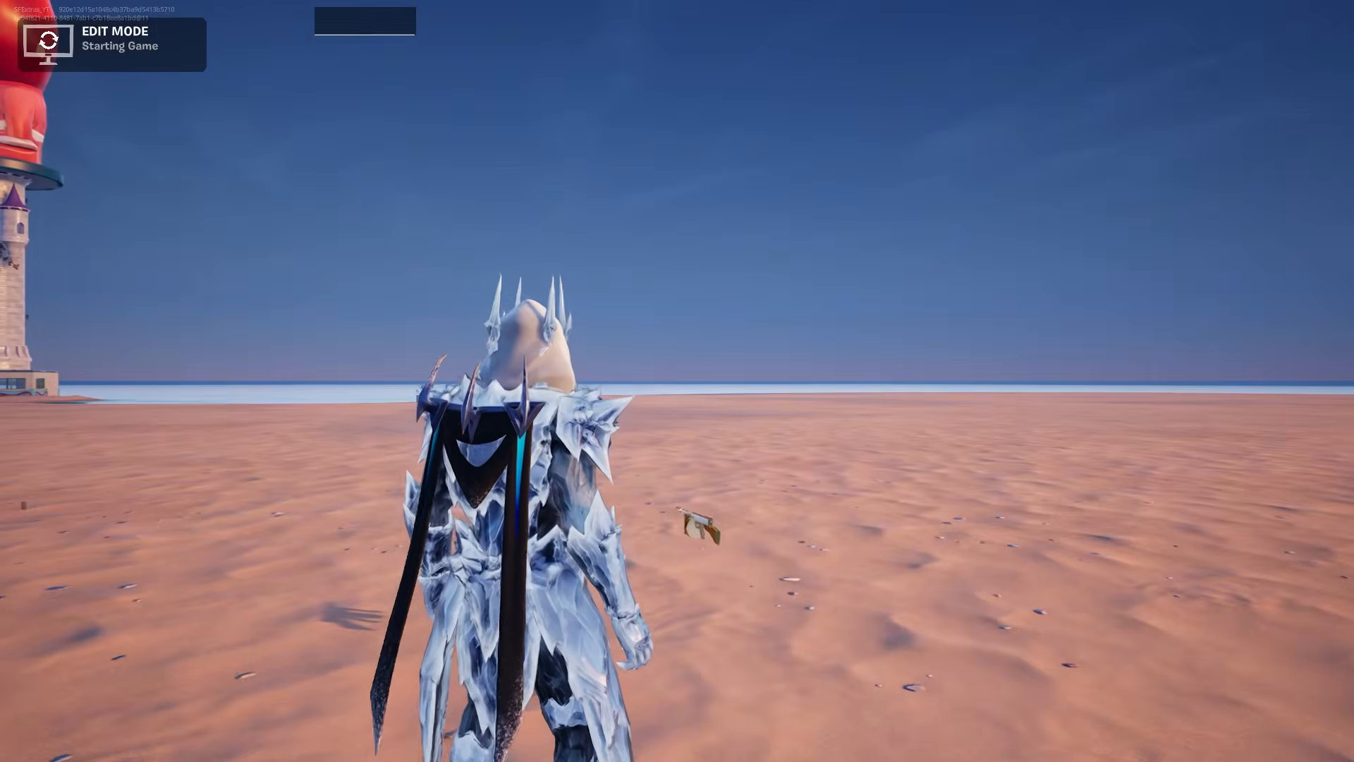
key(w)
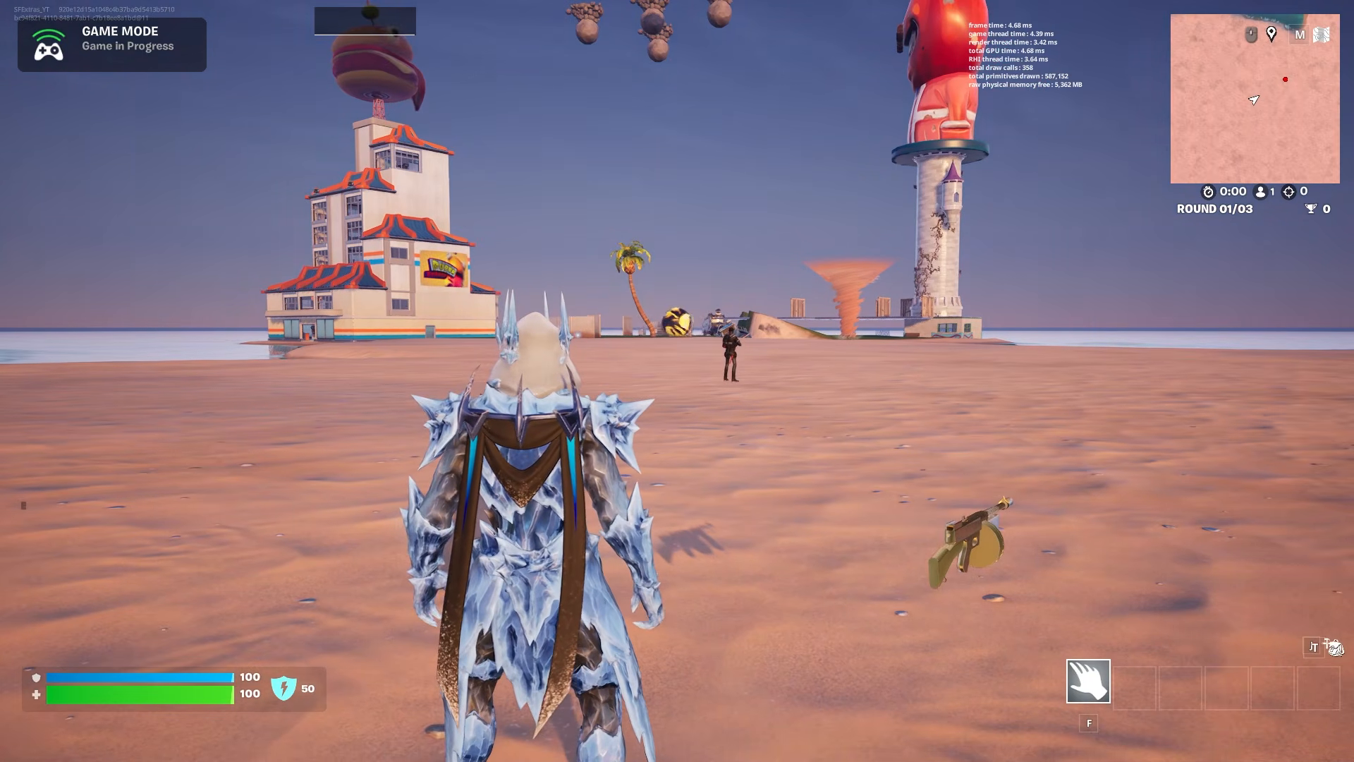
key(w)
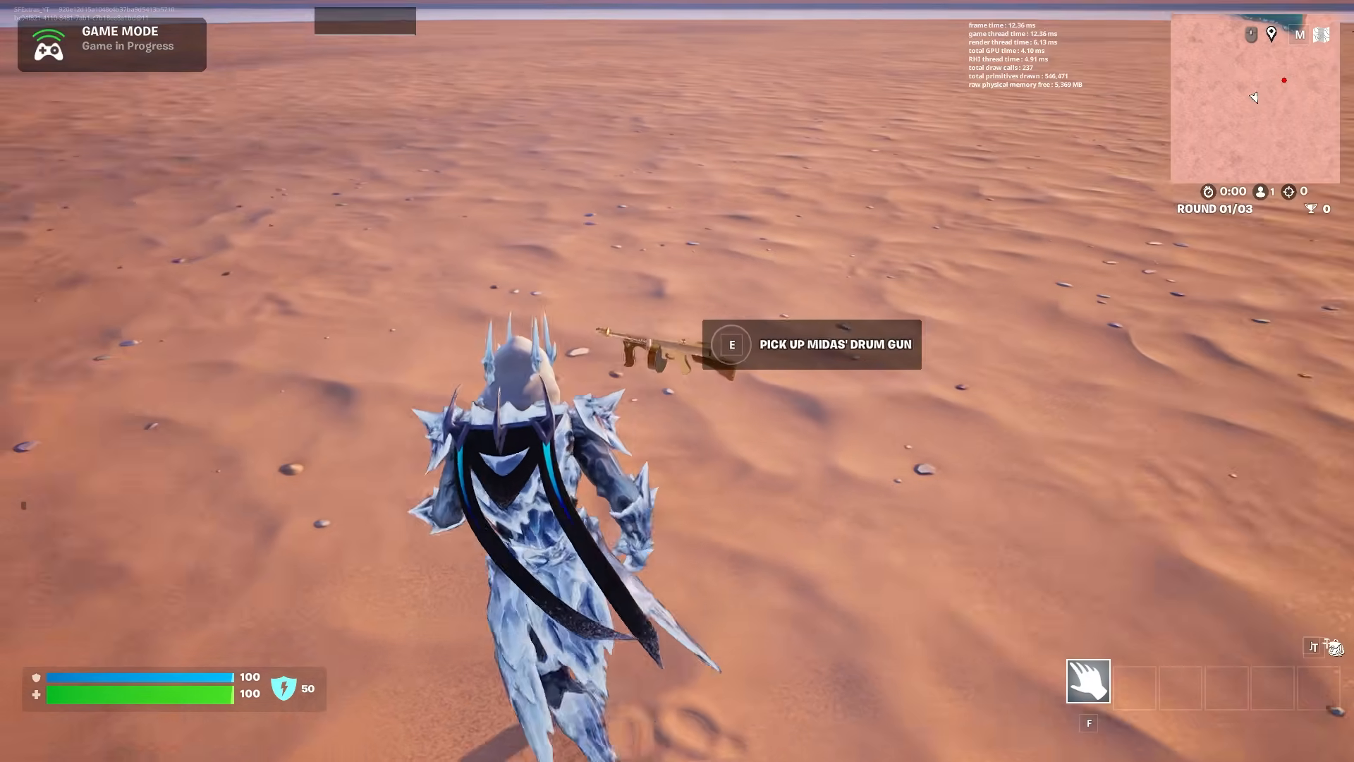
key(e)
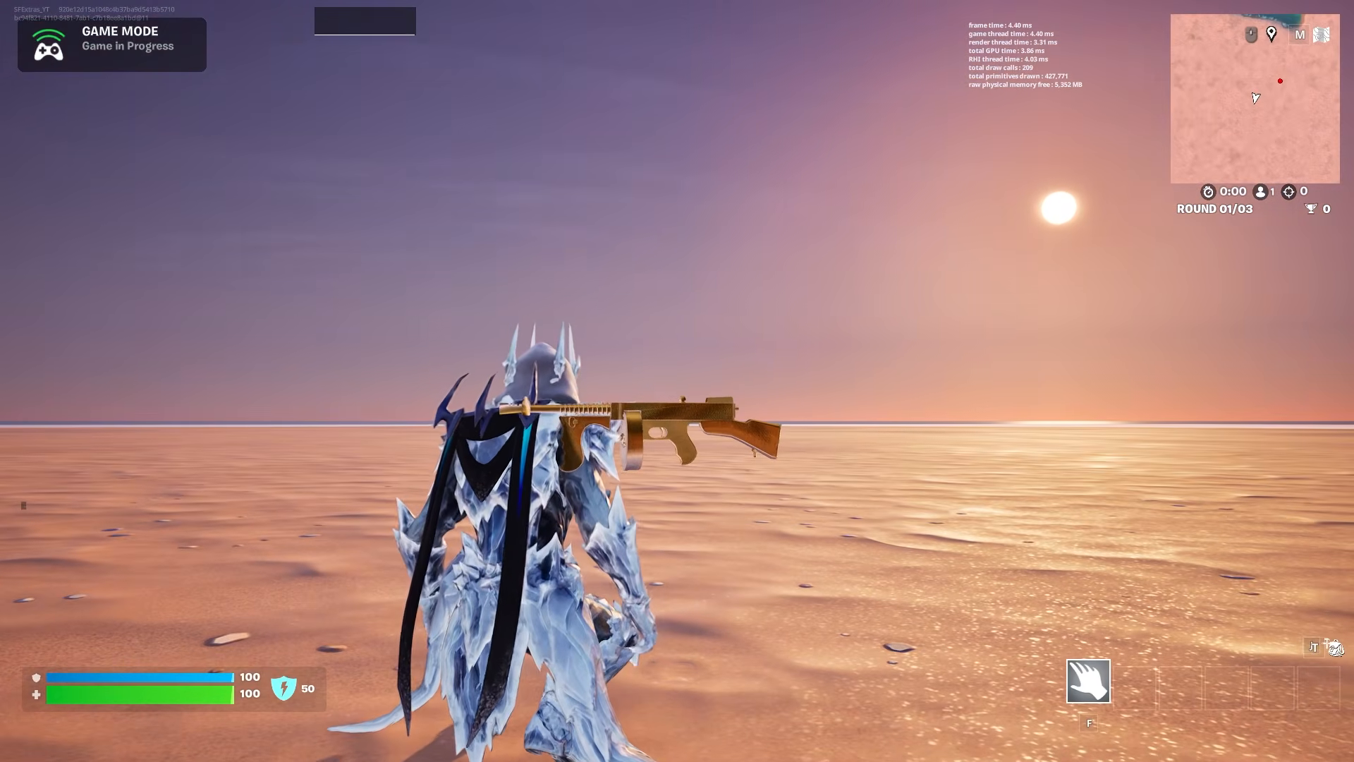
key(e)
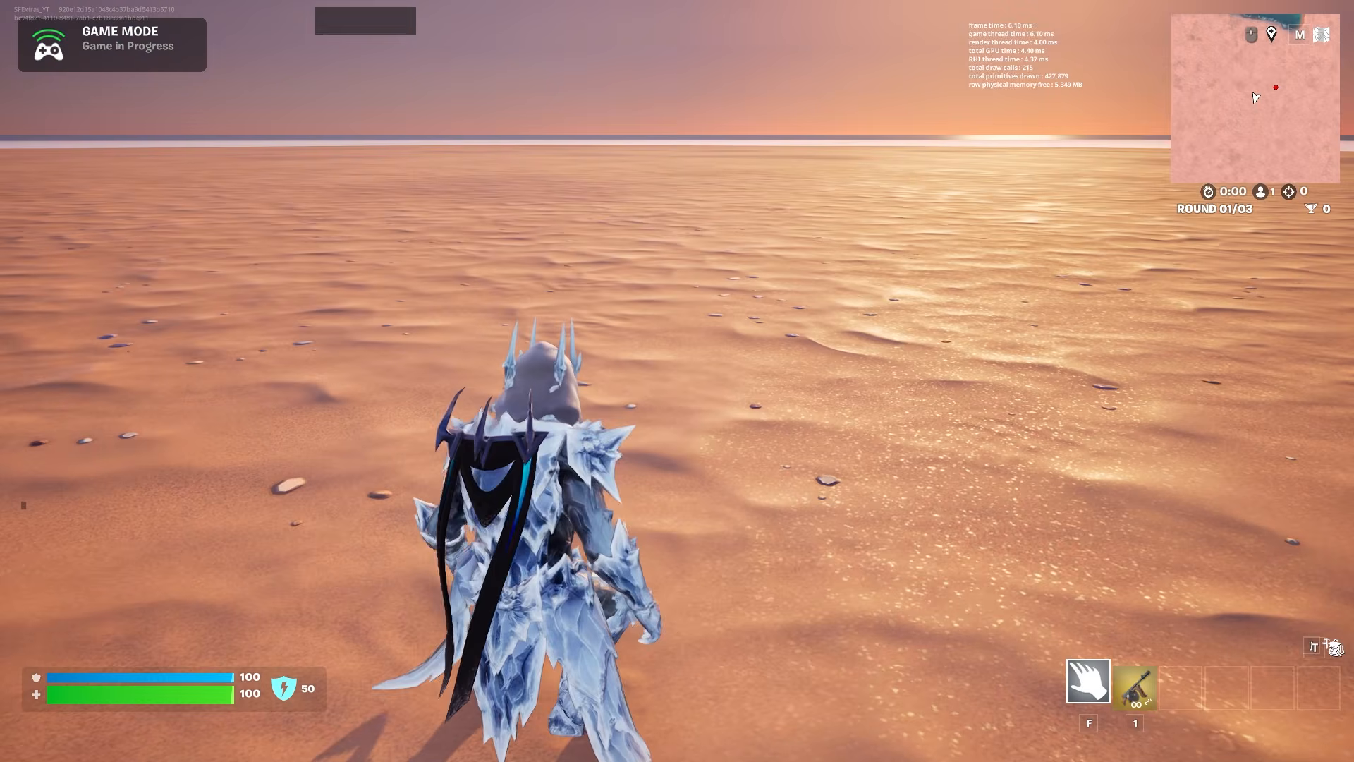
Equip and aim Midas' Drum Gun, and check its description and stats in the inventory.
key(1)
right_click(677, 381)
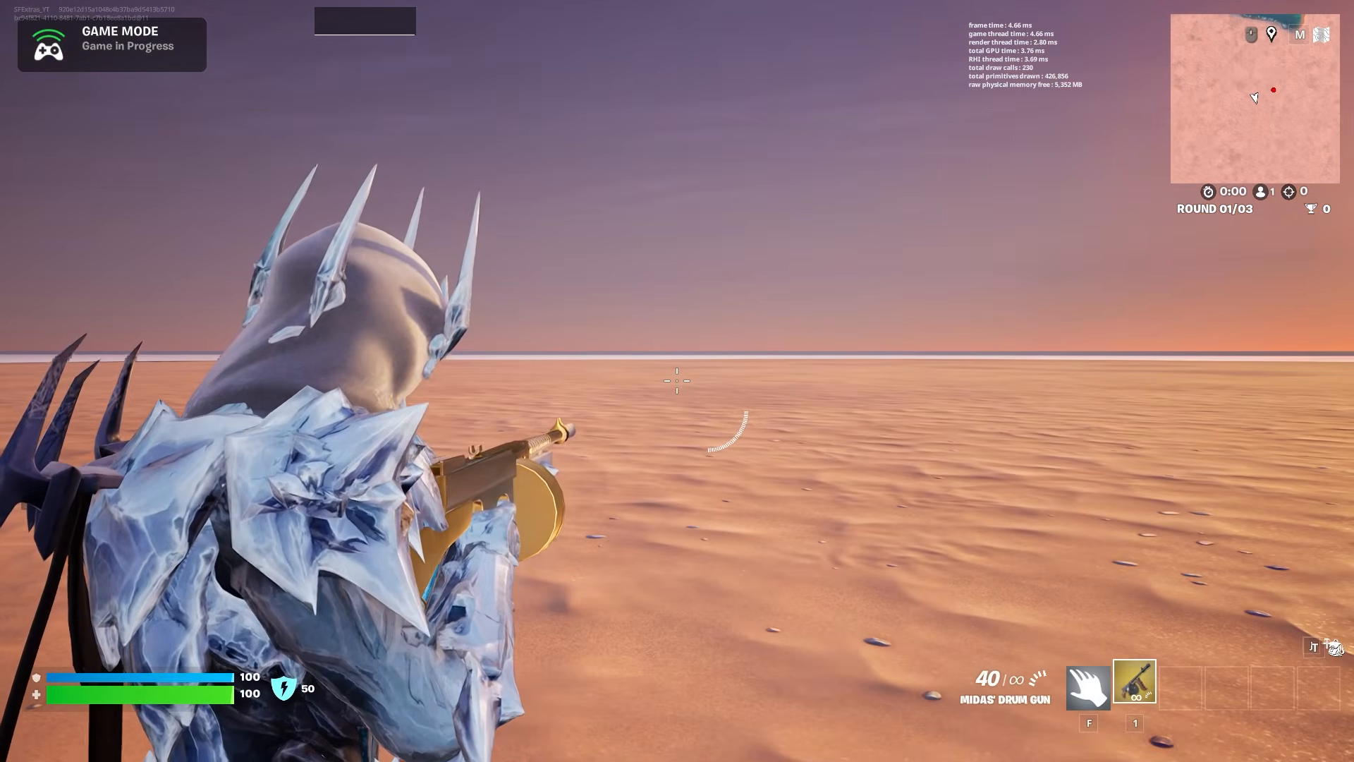
key(a)
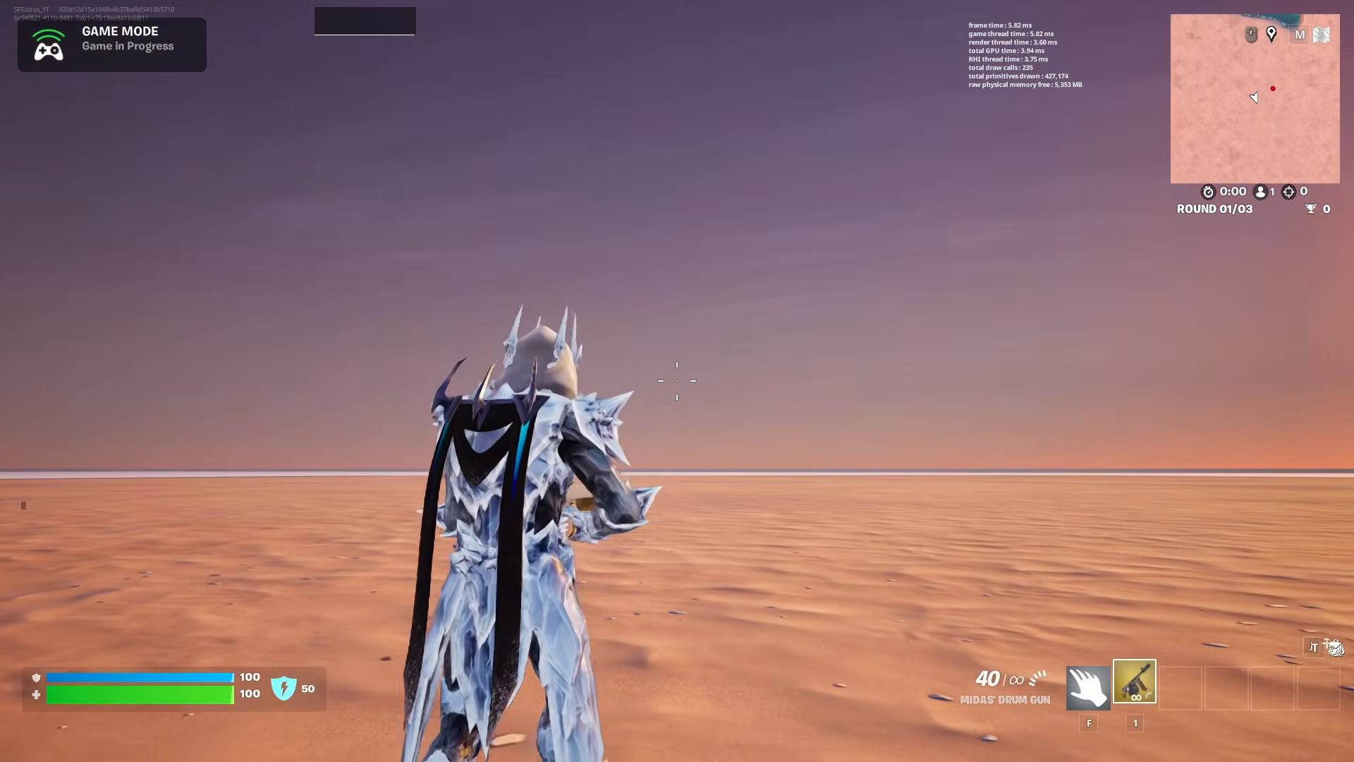
key(Tab)
click(901, 557)
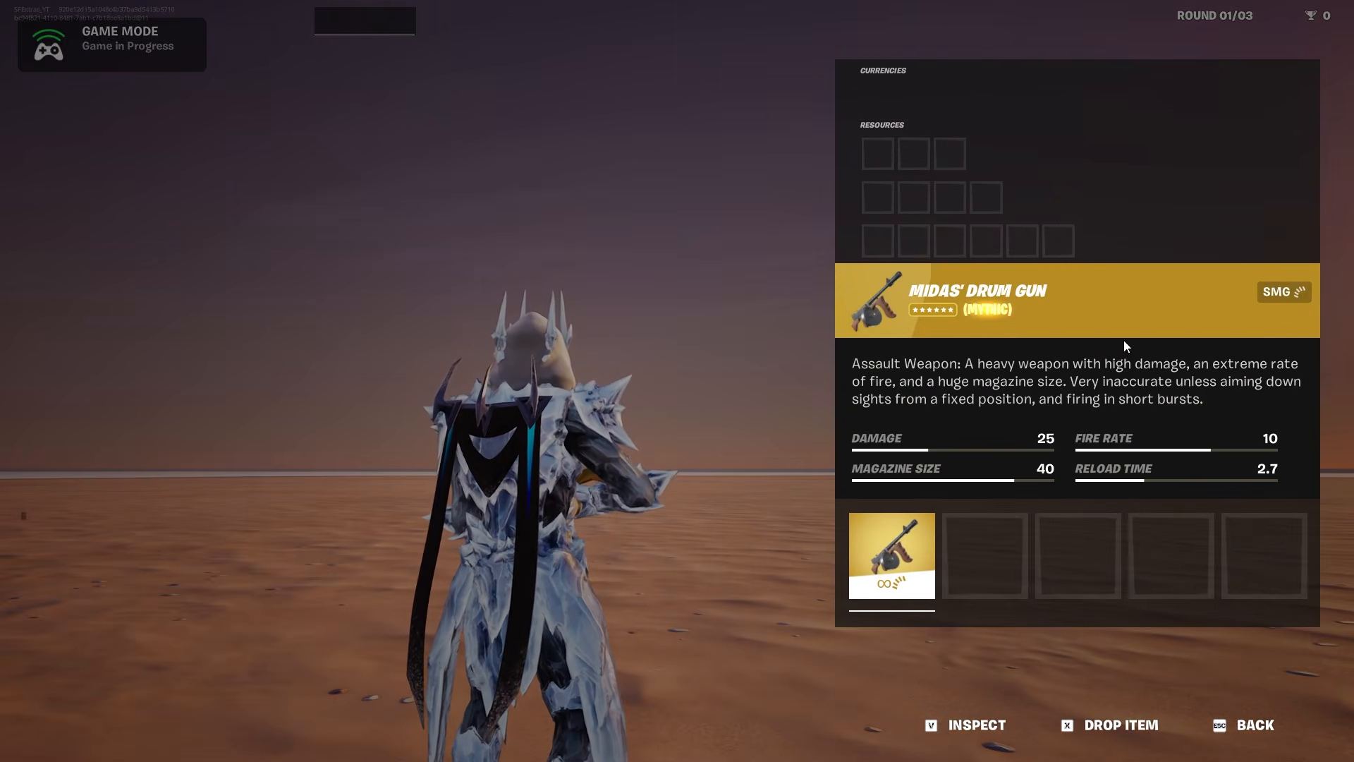
key(Escape)
key(Escape)
Test-fire the drum gun at the sand and into the distance, and try reloading it.
key(w)
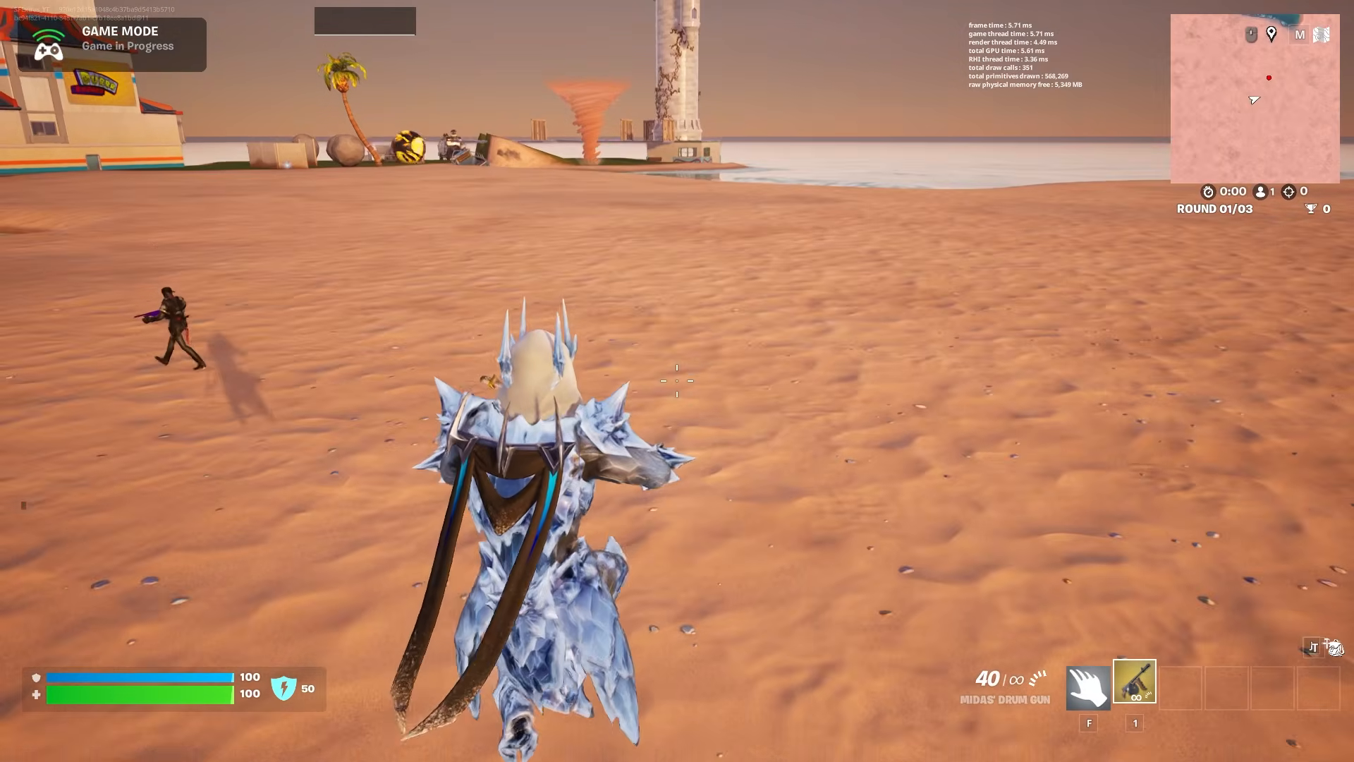
key(r)
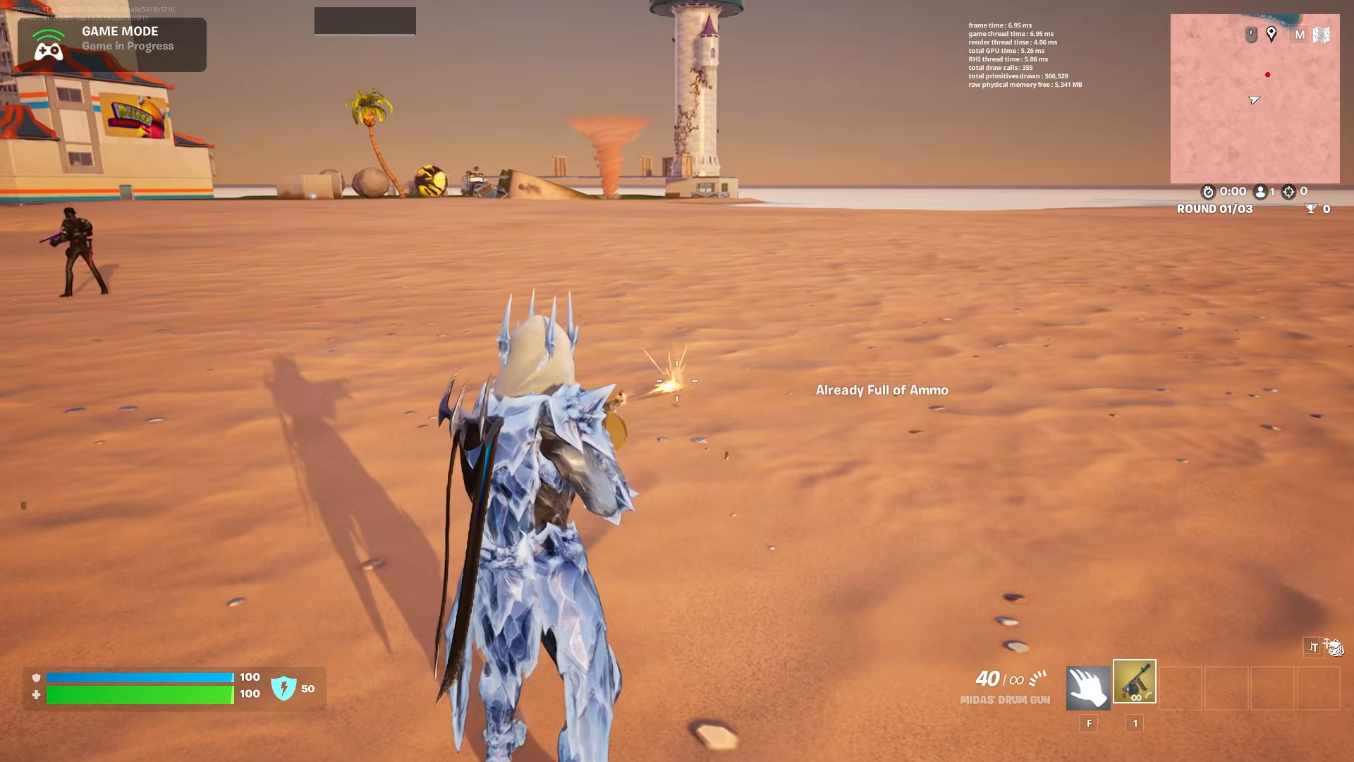
click(677, 380)
key(r)
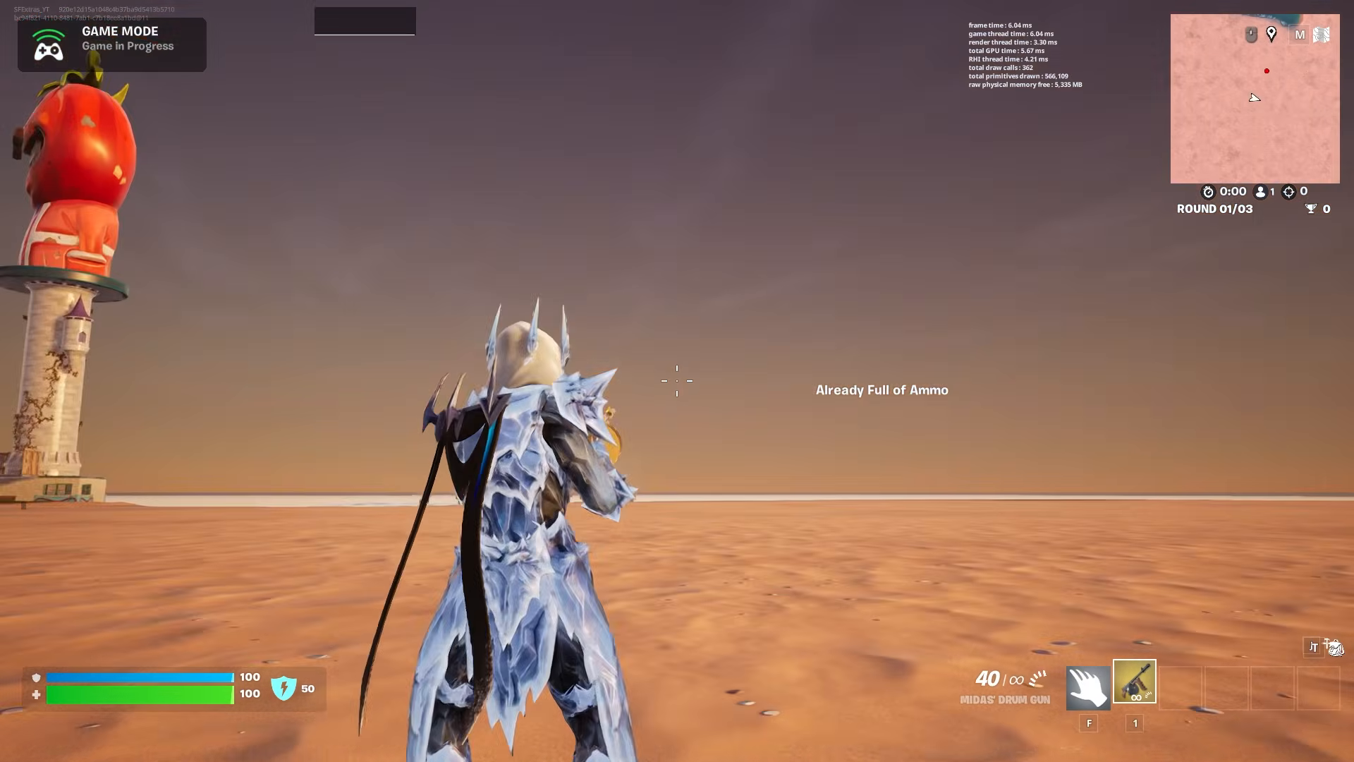
right_click(677, 381)
click(677, 381)
key(r)
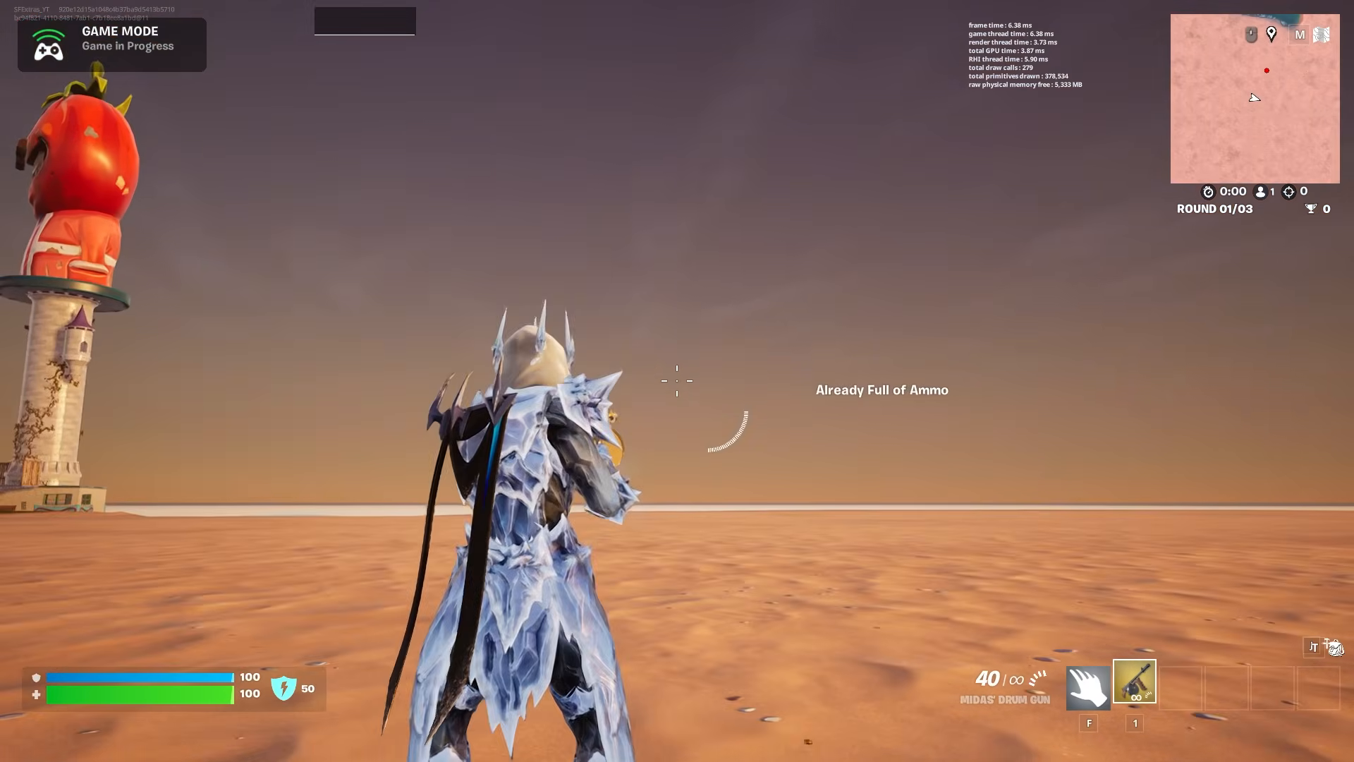
Swap between the harvesting tool slot and the drum gun, fire an aimed shot across the beach, and try a reload.
key(f)
key(1)
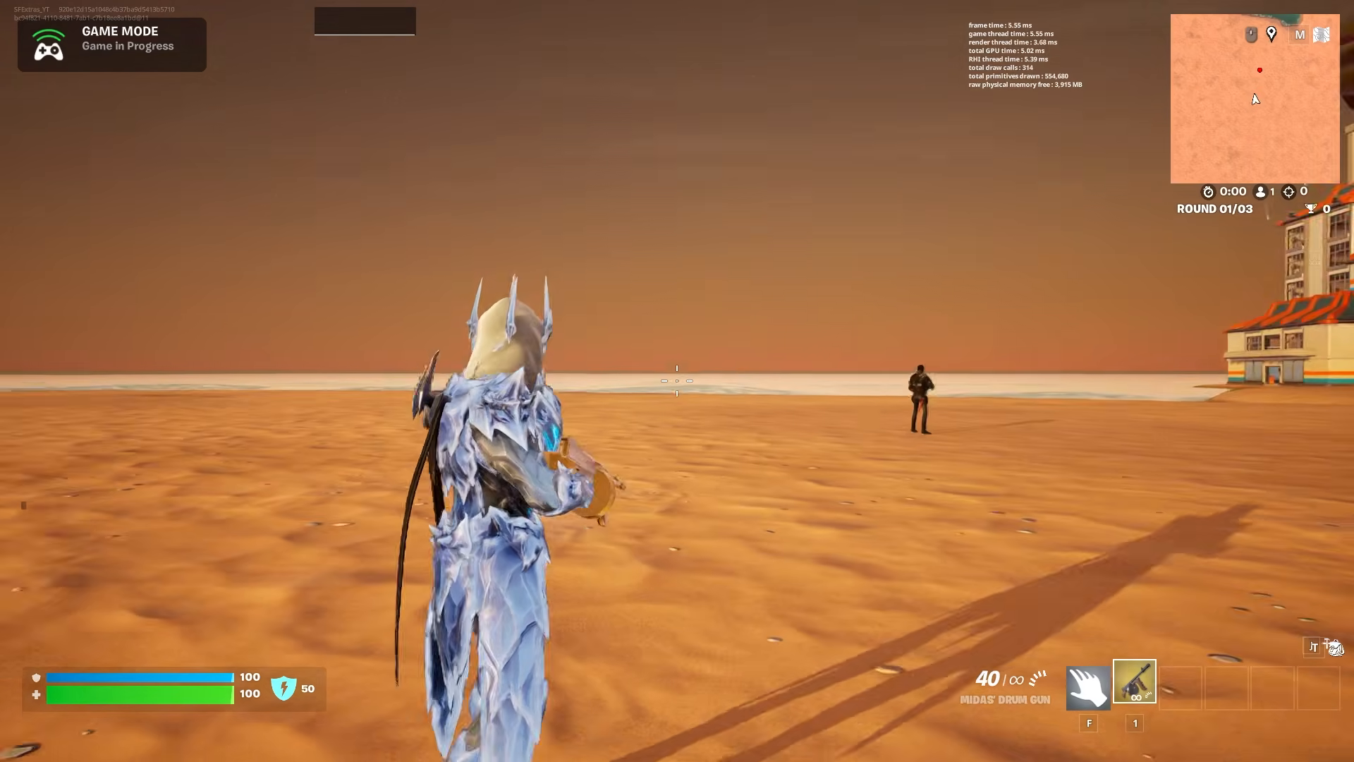
right_click(677, 381)
click(677, 381)
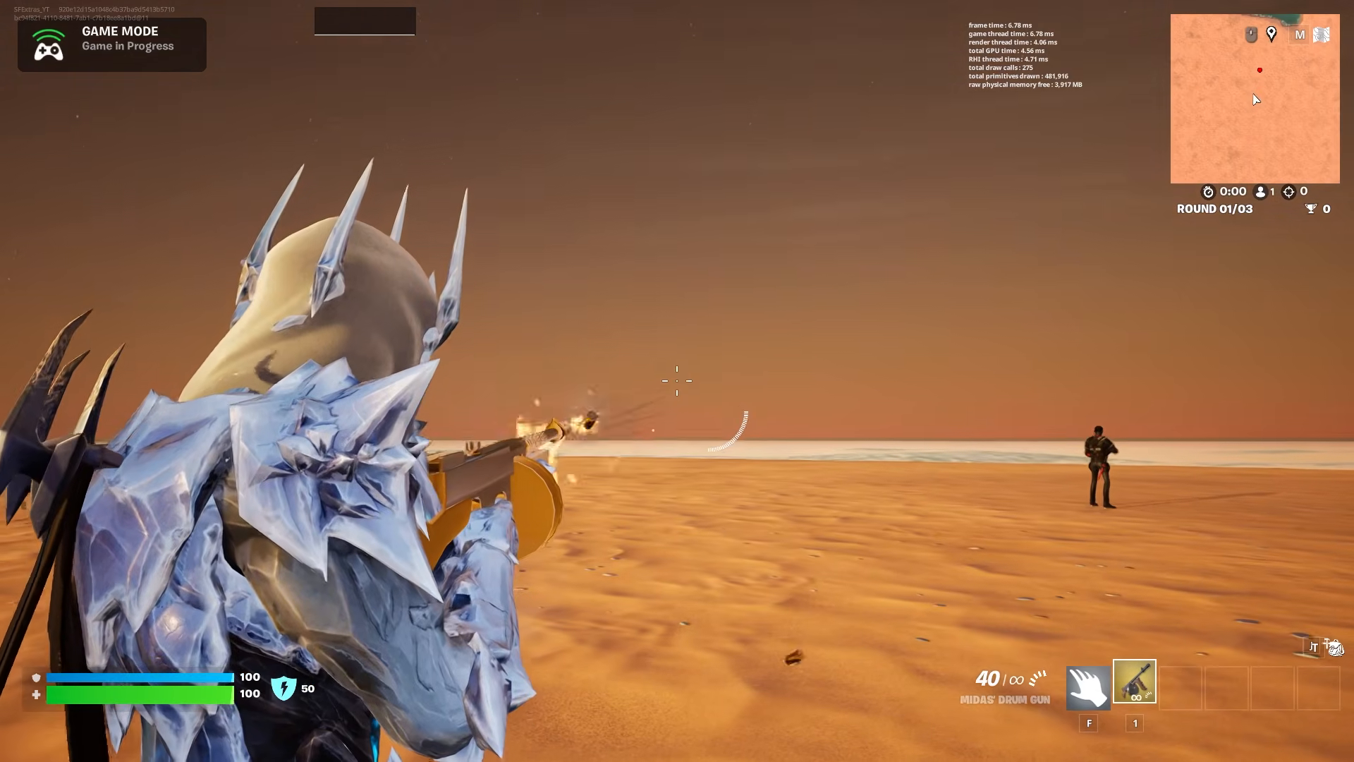
key(r)
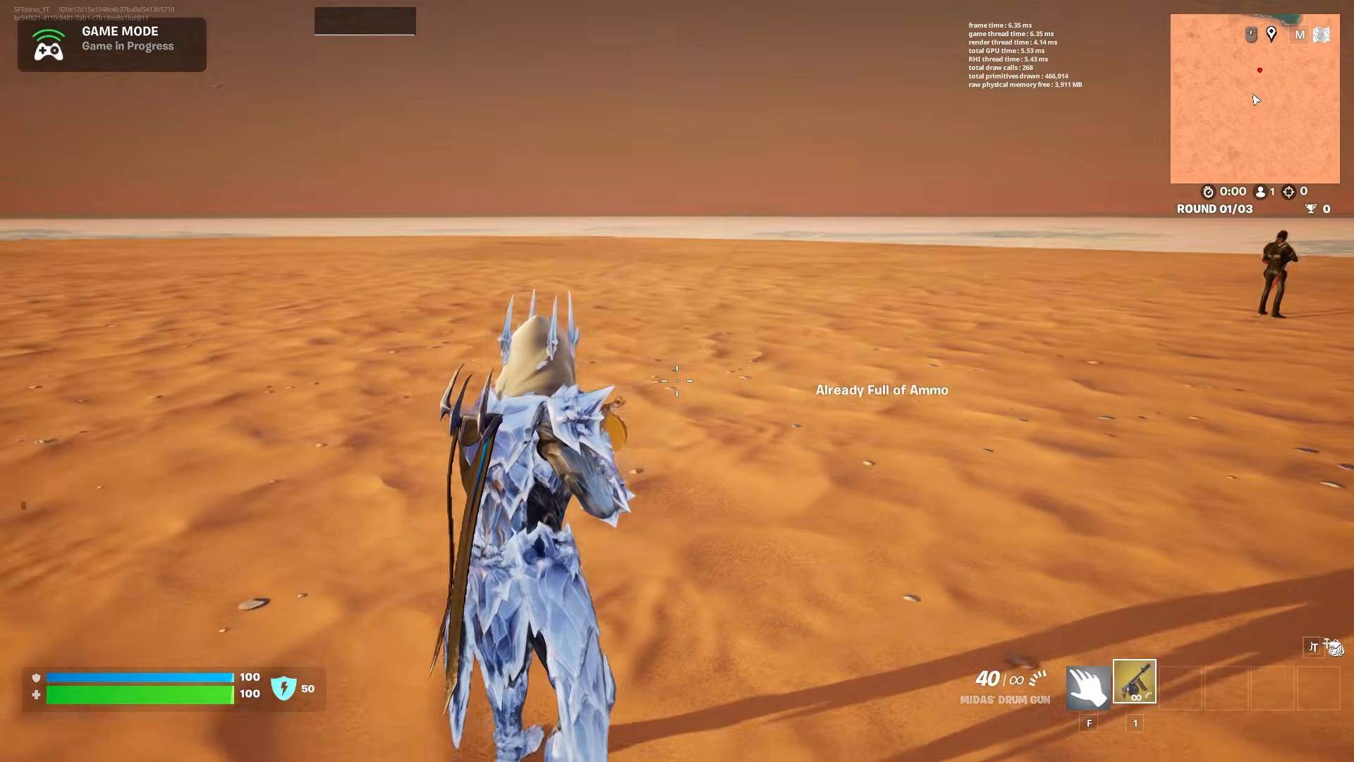
Fire aimed bursts at the ground, the horizon and the sky to check the muzzle flash position.
right_click(677, 381)
click(676, 381)
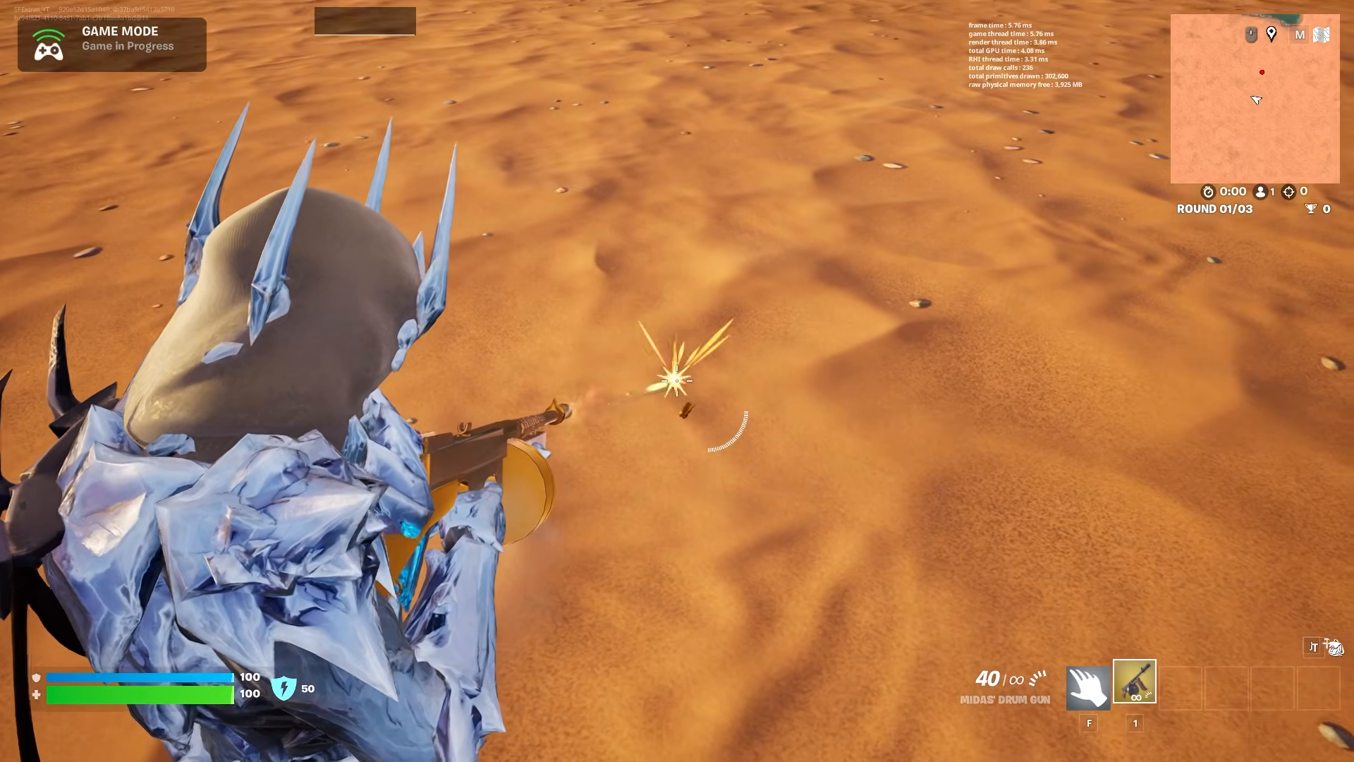
click(677, 381)
click(677, 381)
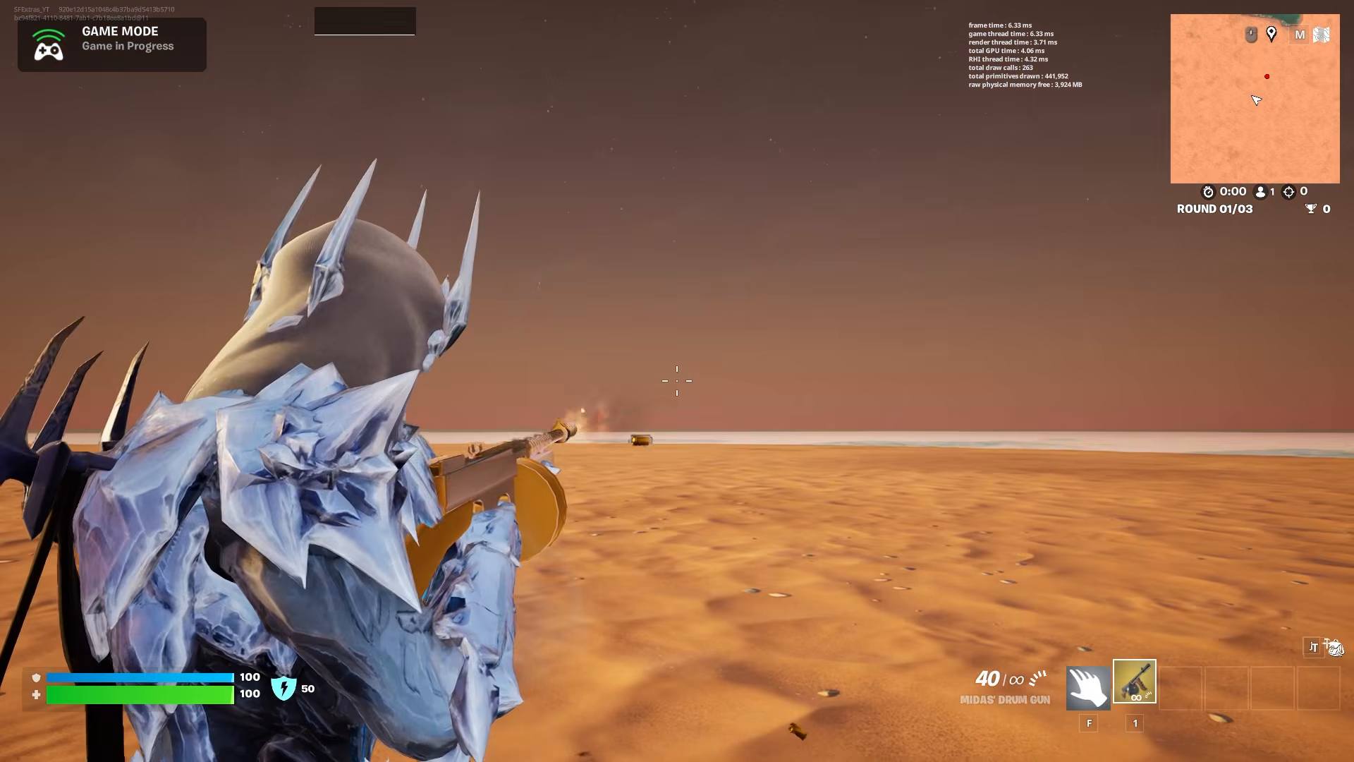
click(677, 381)
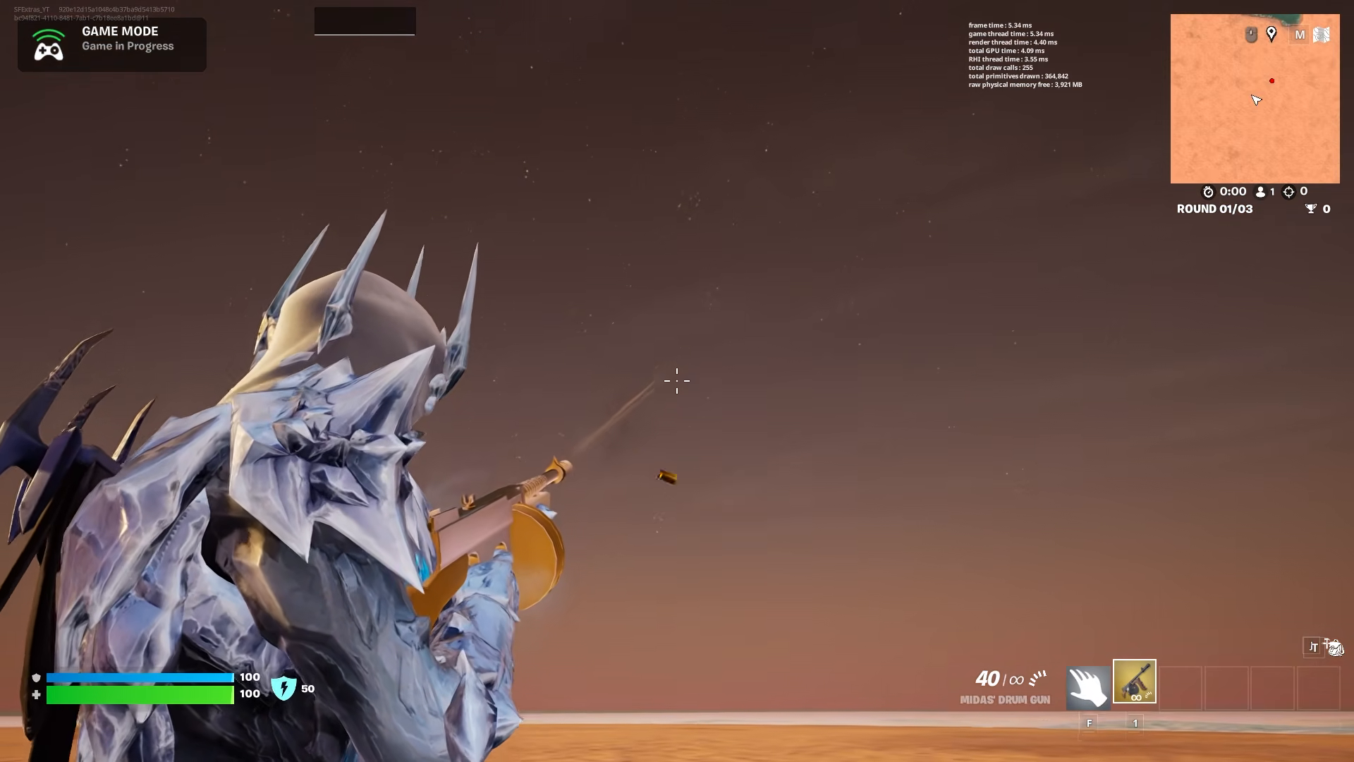
click(677, 380)
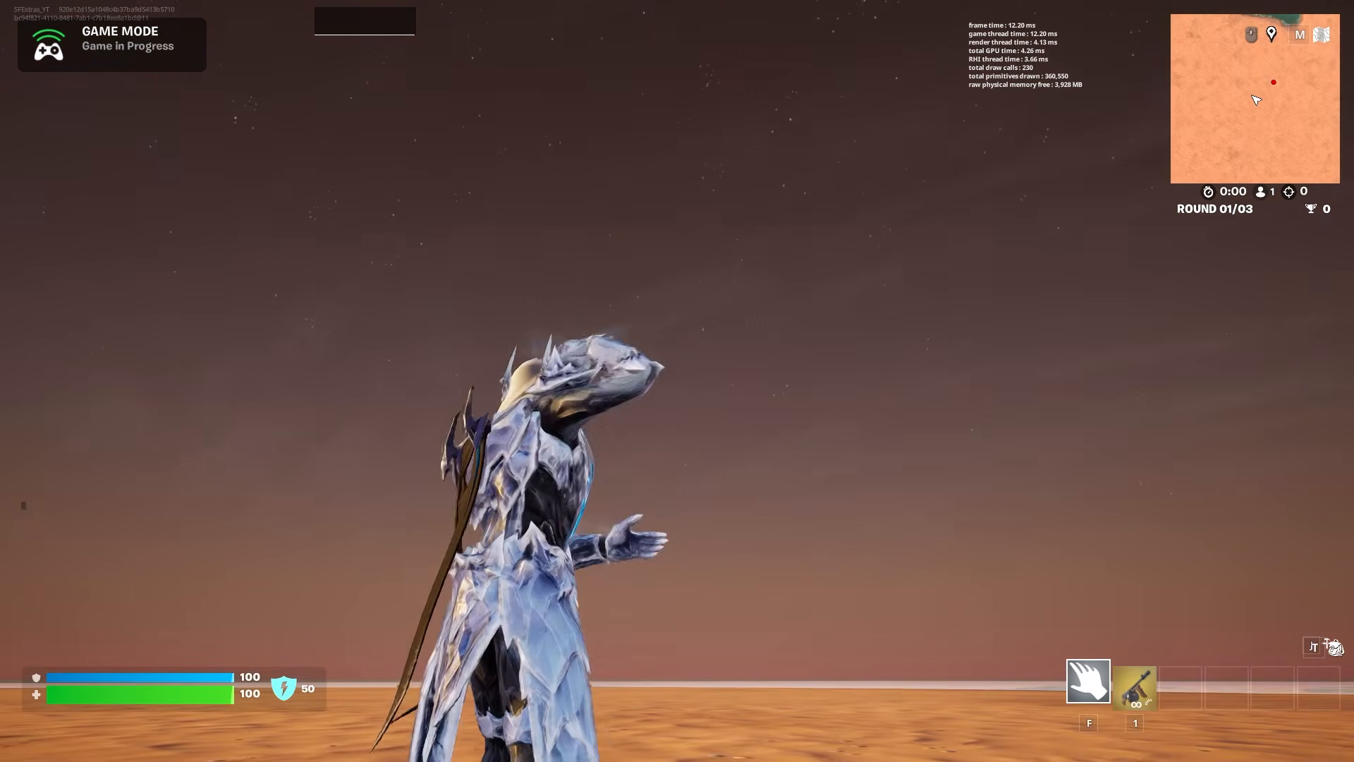
Re-equip and fire the drum gun once more, and review its item details in the inventory.
key(1)
click(677, 381)
key(r)
key(Tab)
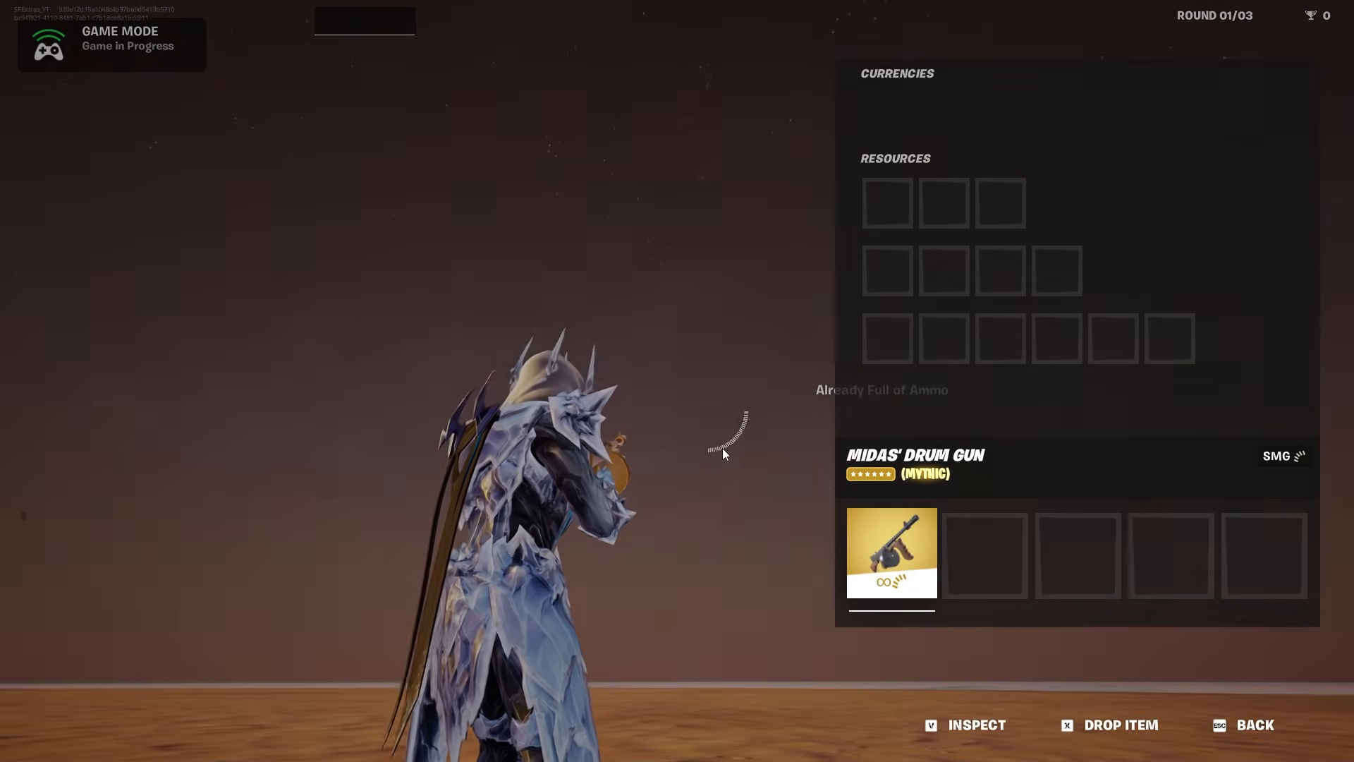
mouse_move(907, 568)
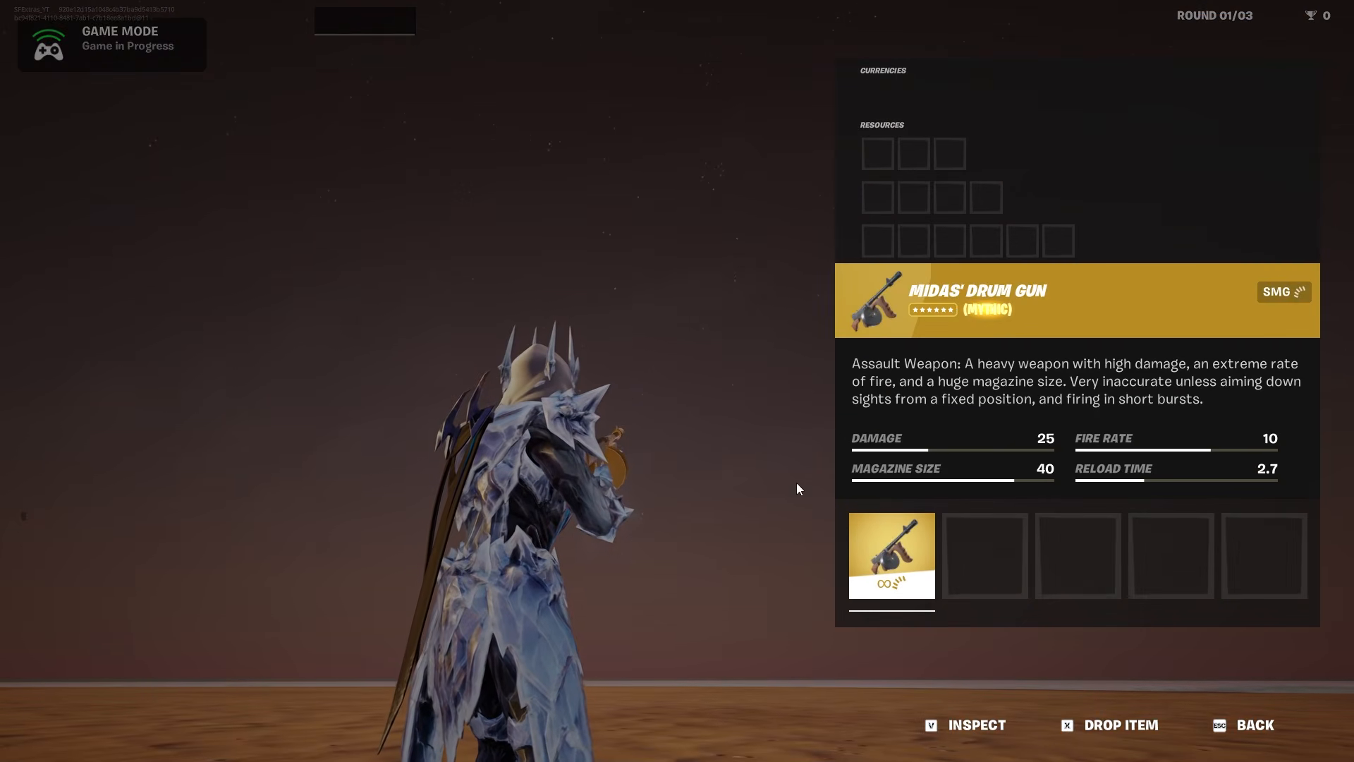
Leave the item details, aim the drum gun toward the guard and across the beach, and try a reload.
key(Tab)
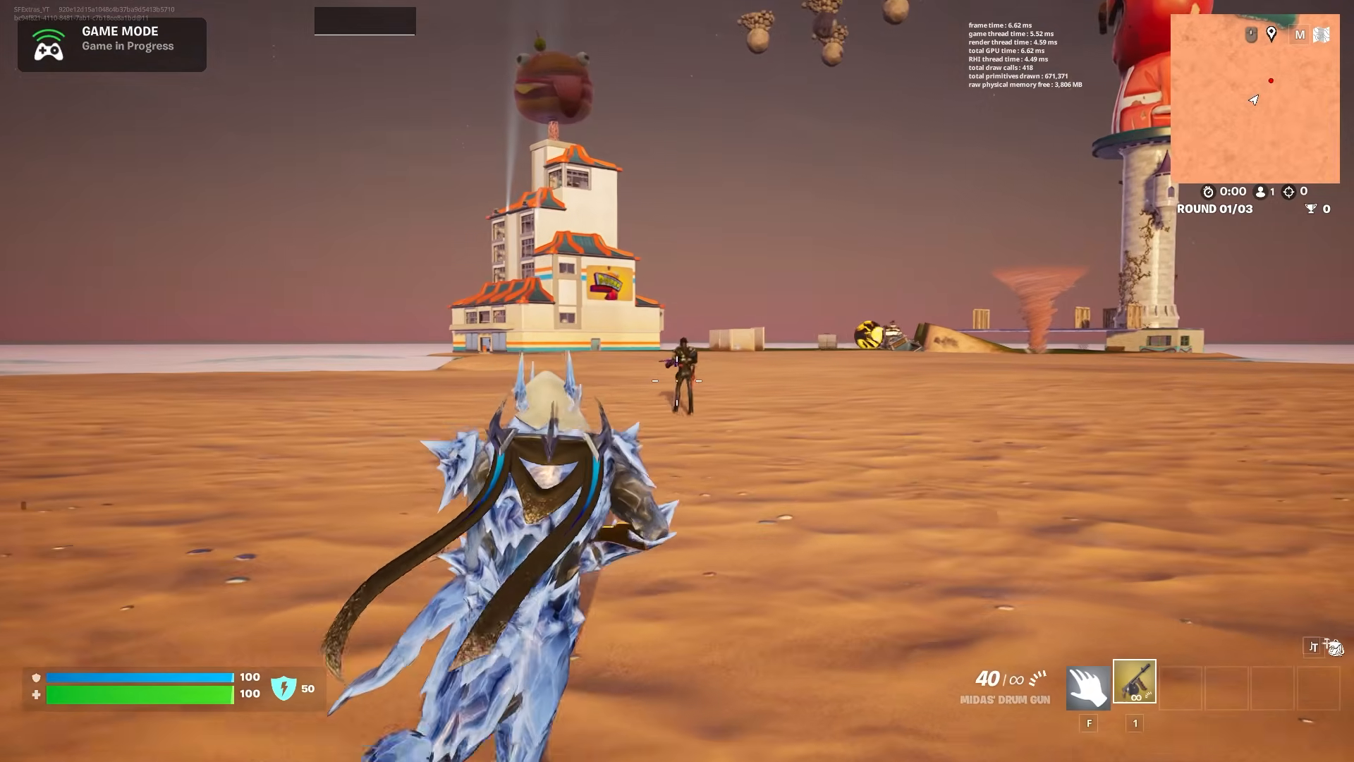
right_click(677, 381)
click(677, 381)
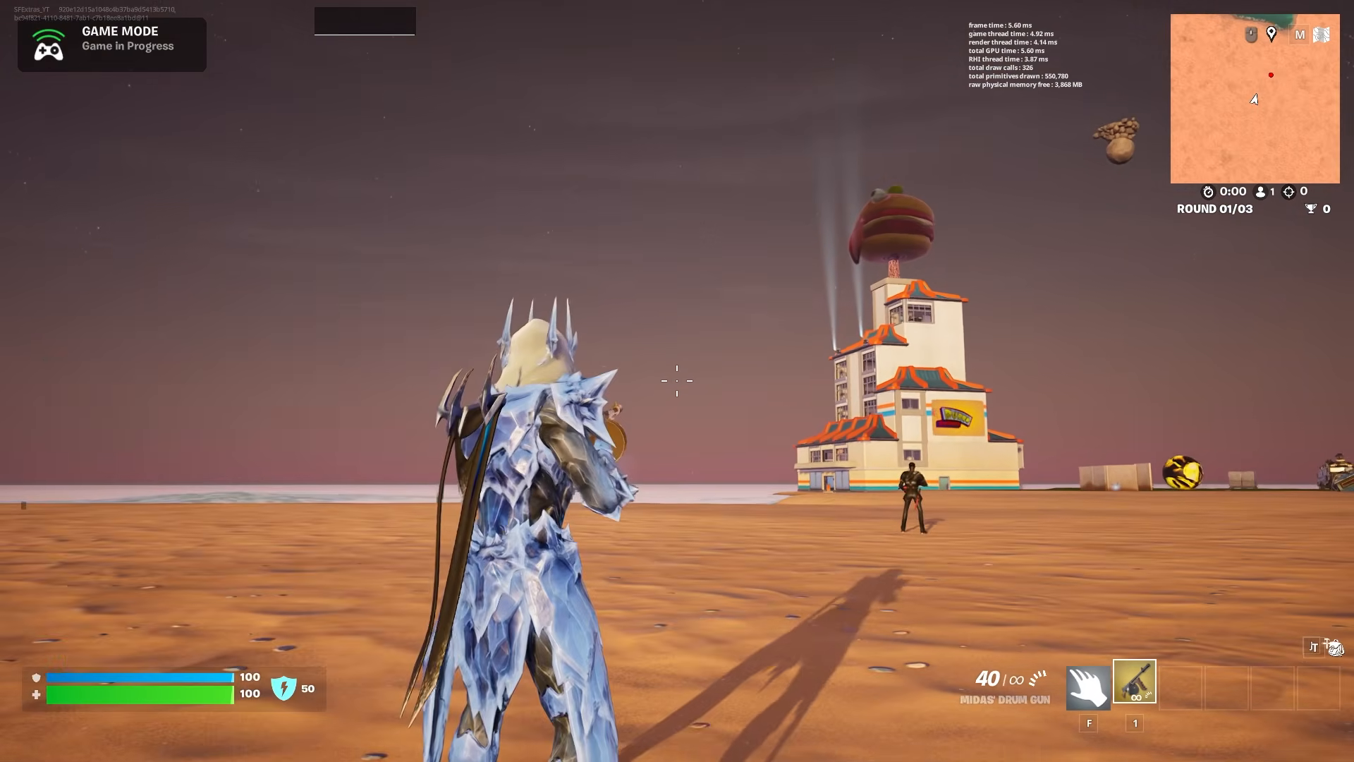
right_click(677, 381)
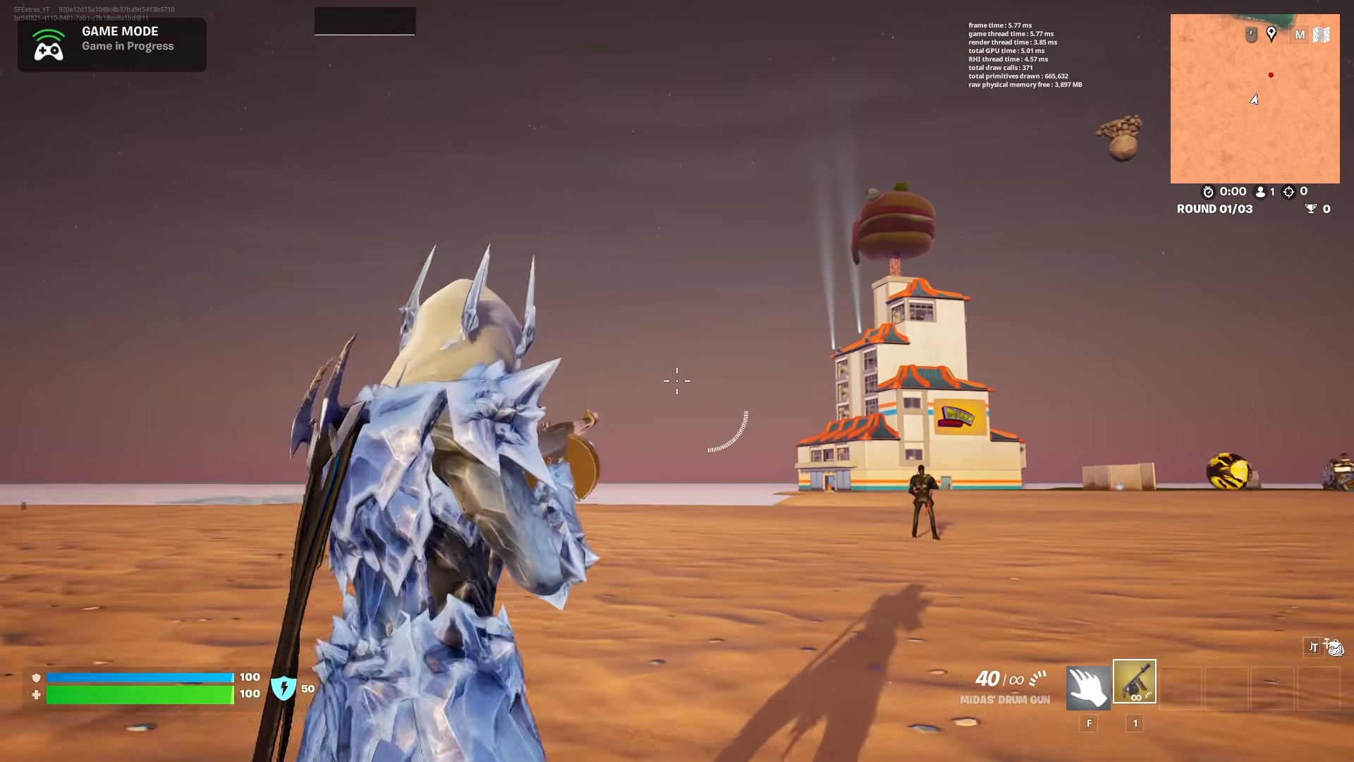
right_click(677, 380)
key(r)
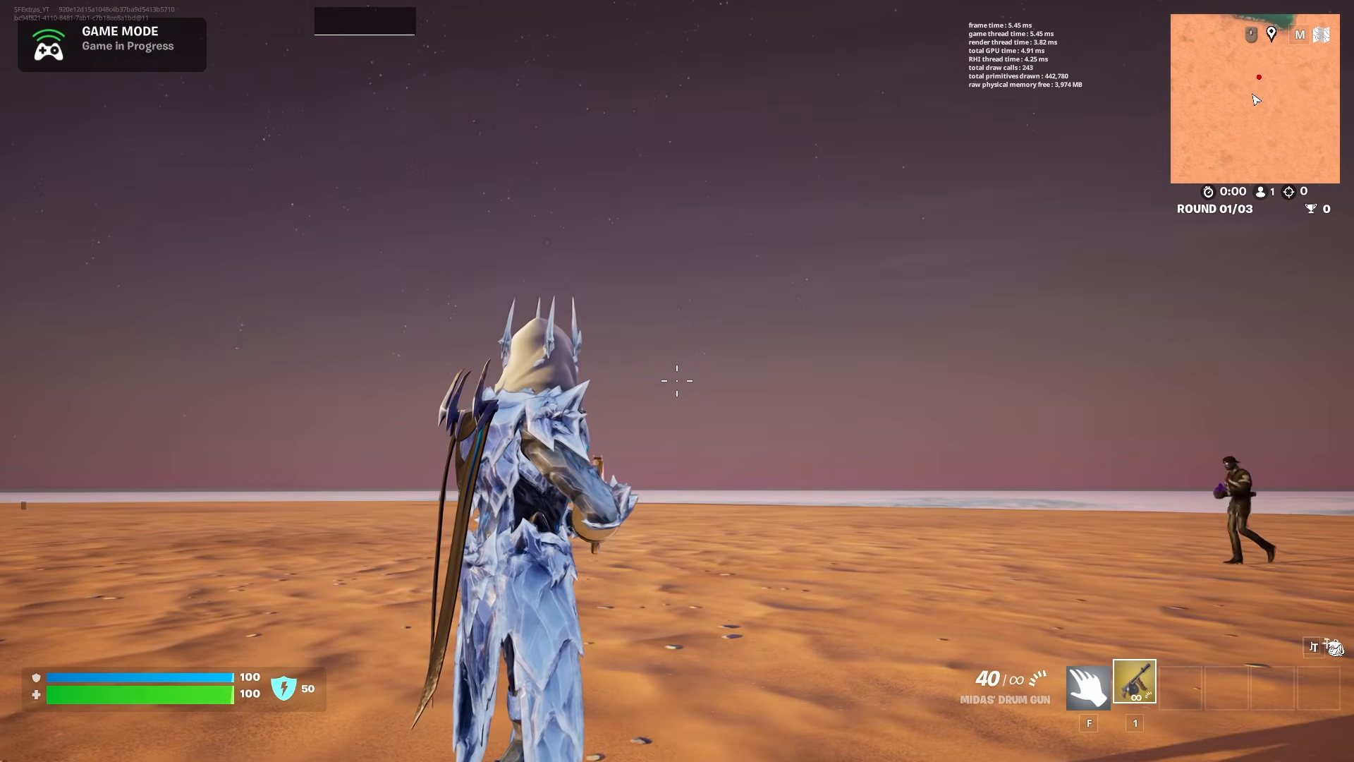
right_click(677, 381)
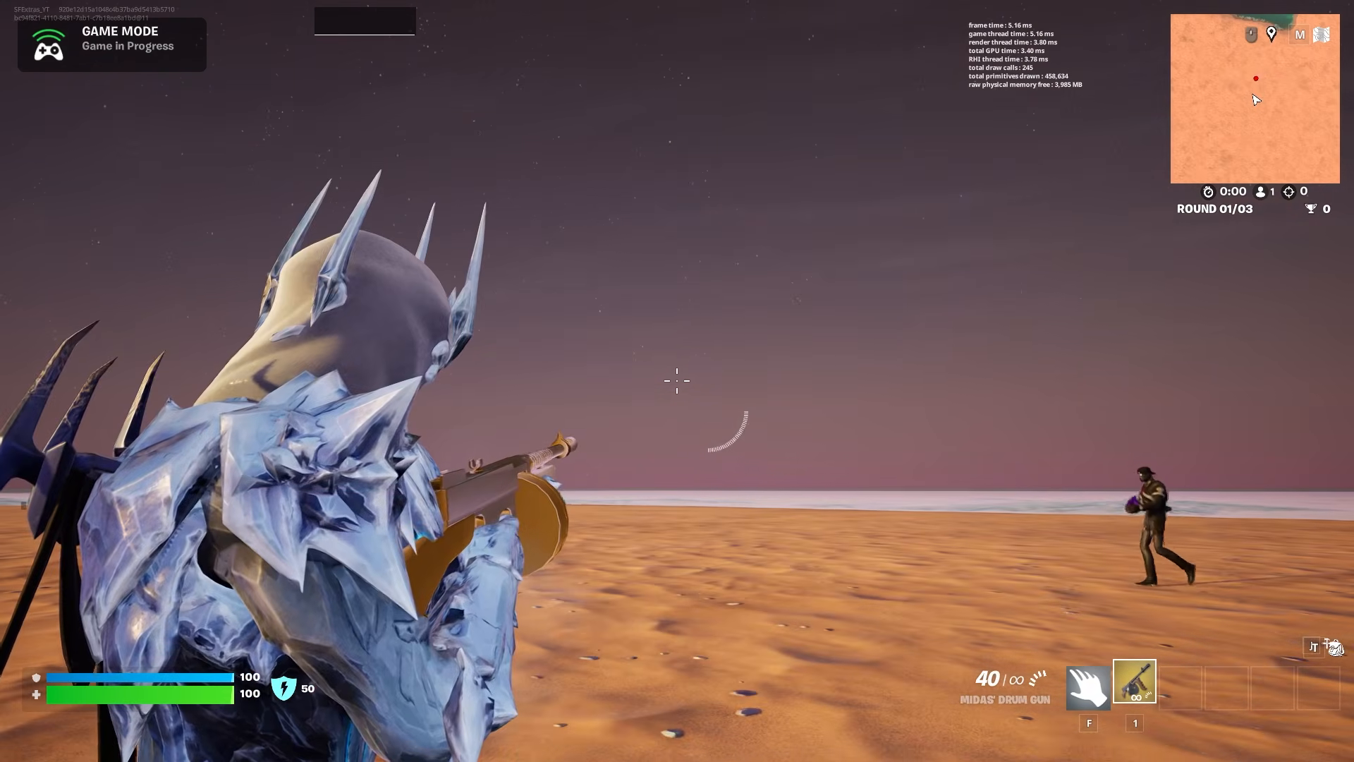
right_click(677, 381)
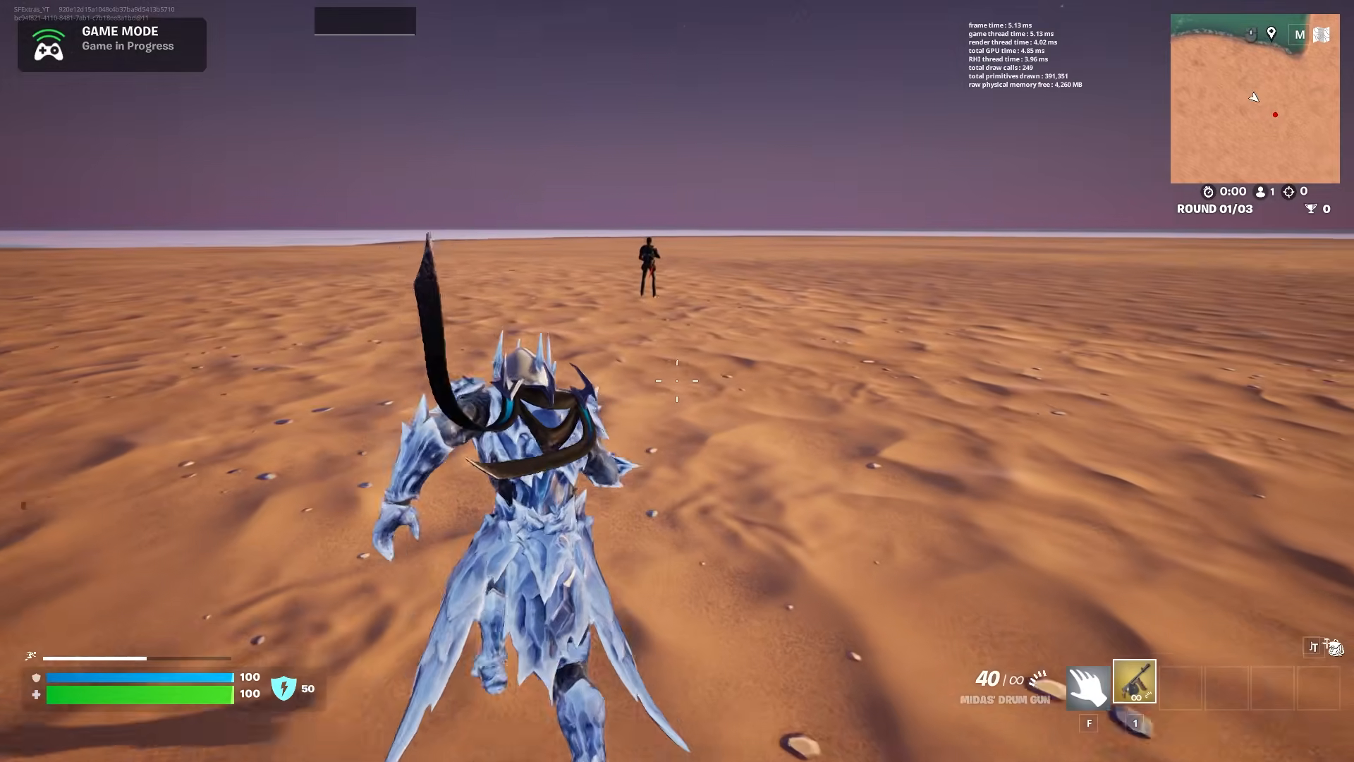
Approach the guards on the sand, crouch, and test the drum gun's damage with aimed shots at them.
key(ctrl)
key(ctrl)
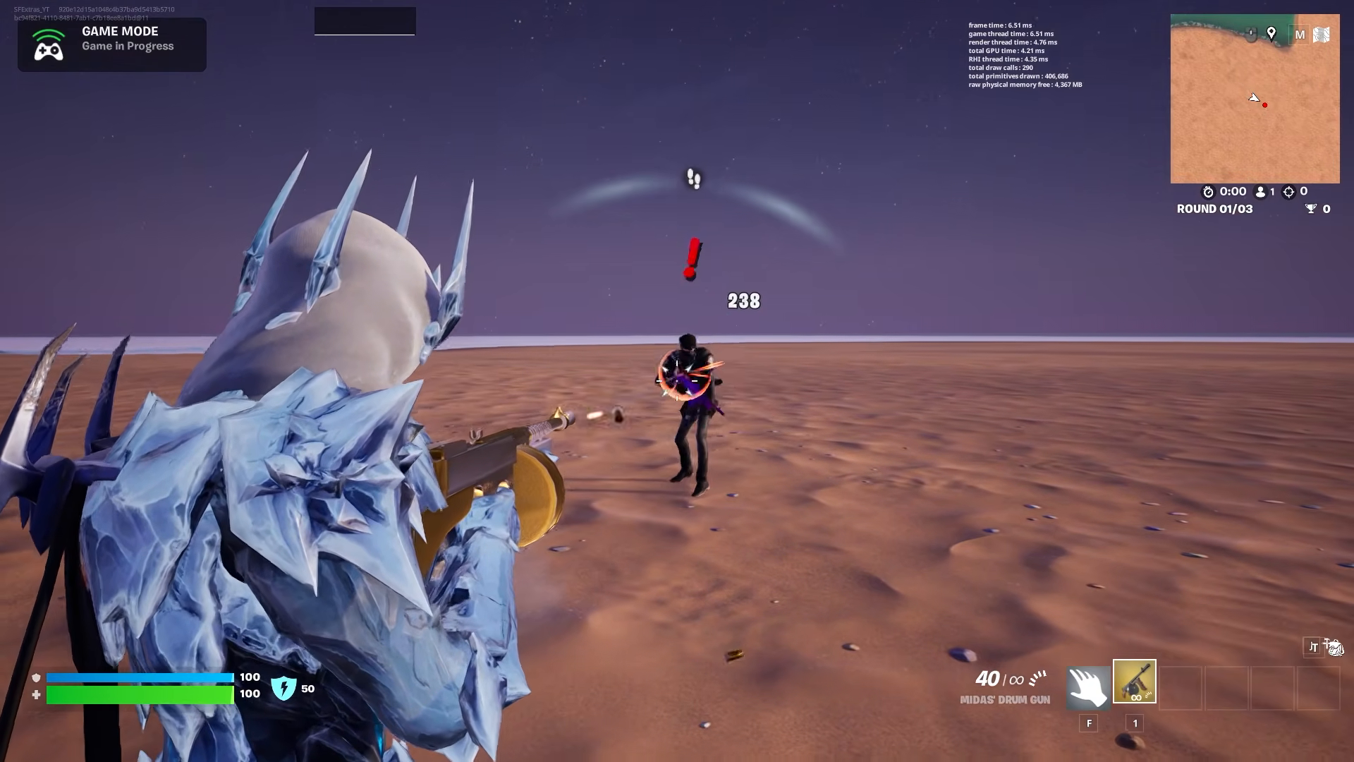
click(676, 380)
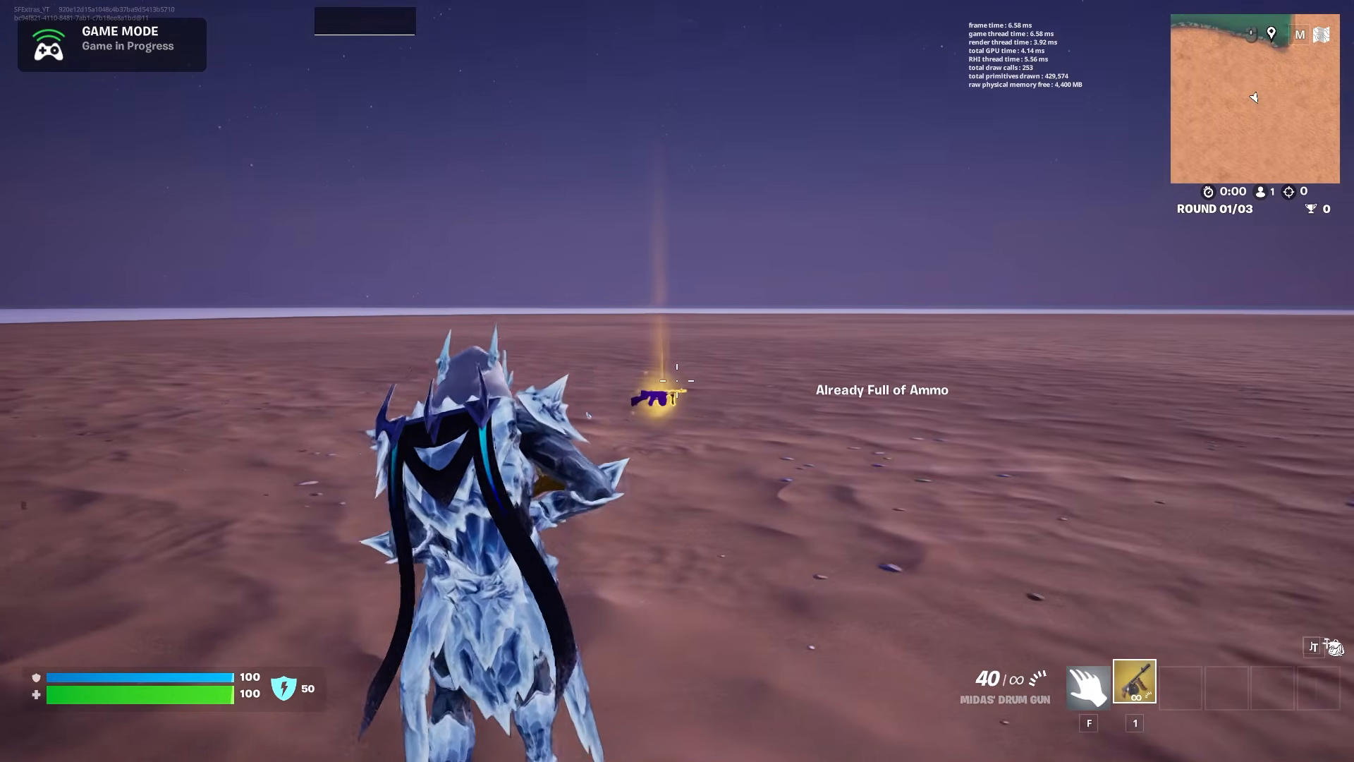
right_click(677, 380)
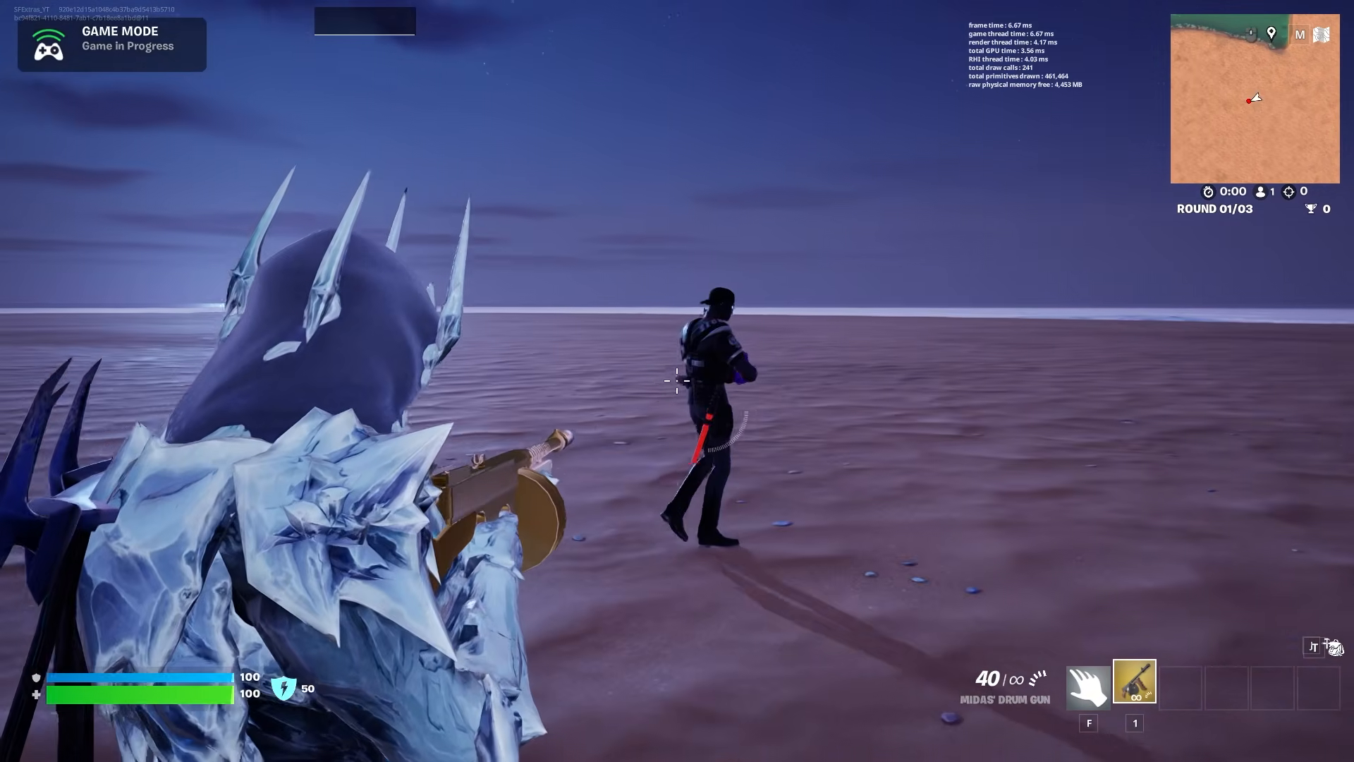
click(677, 381)
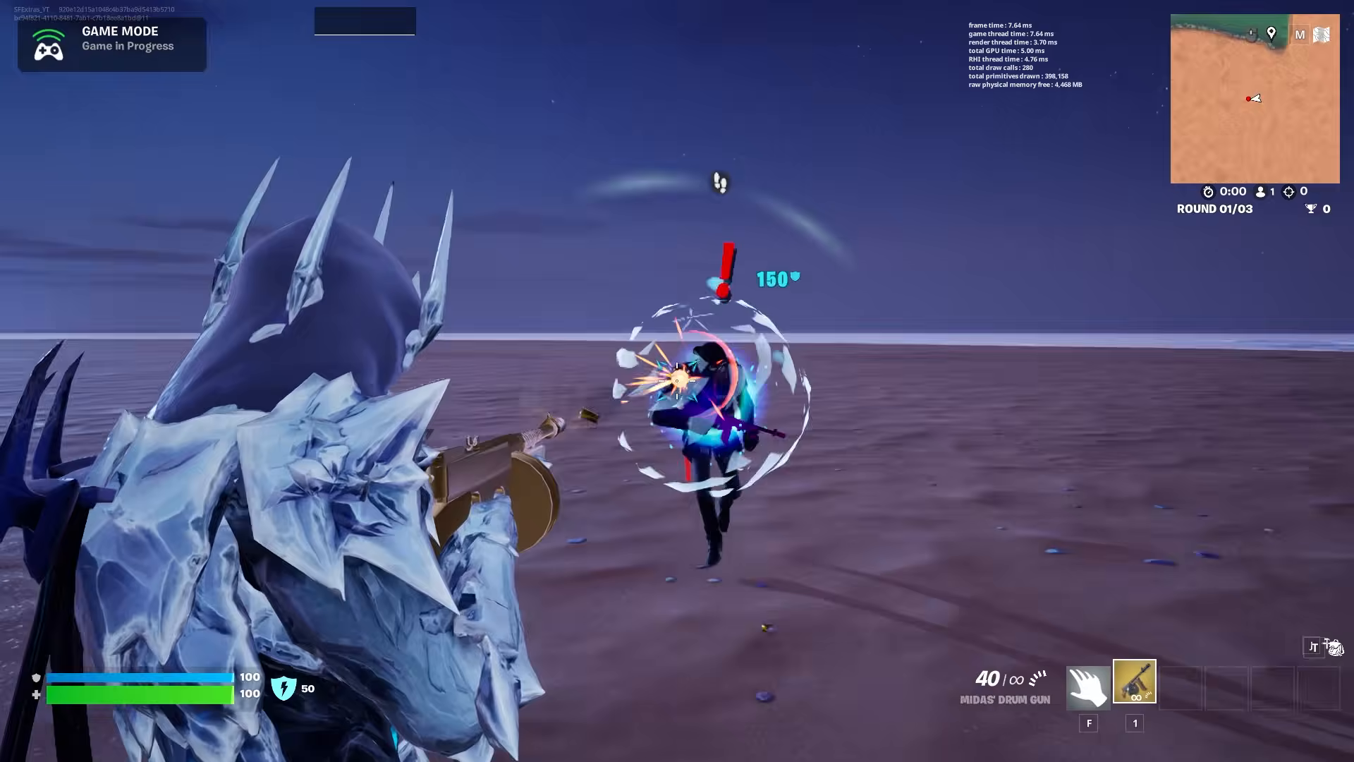
click(677, 380)
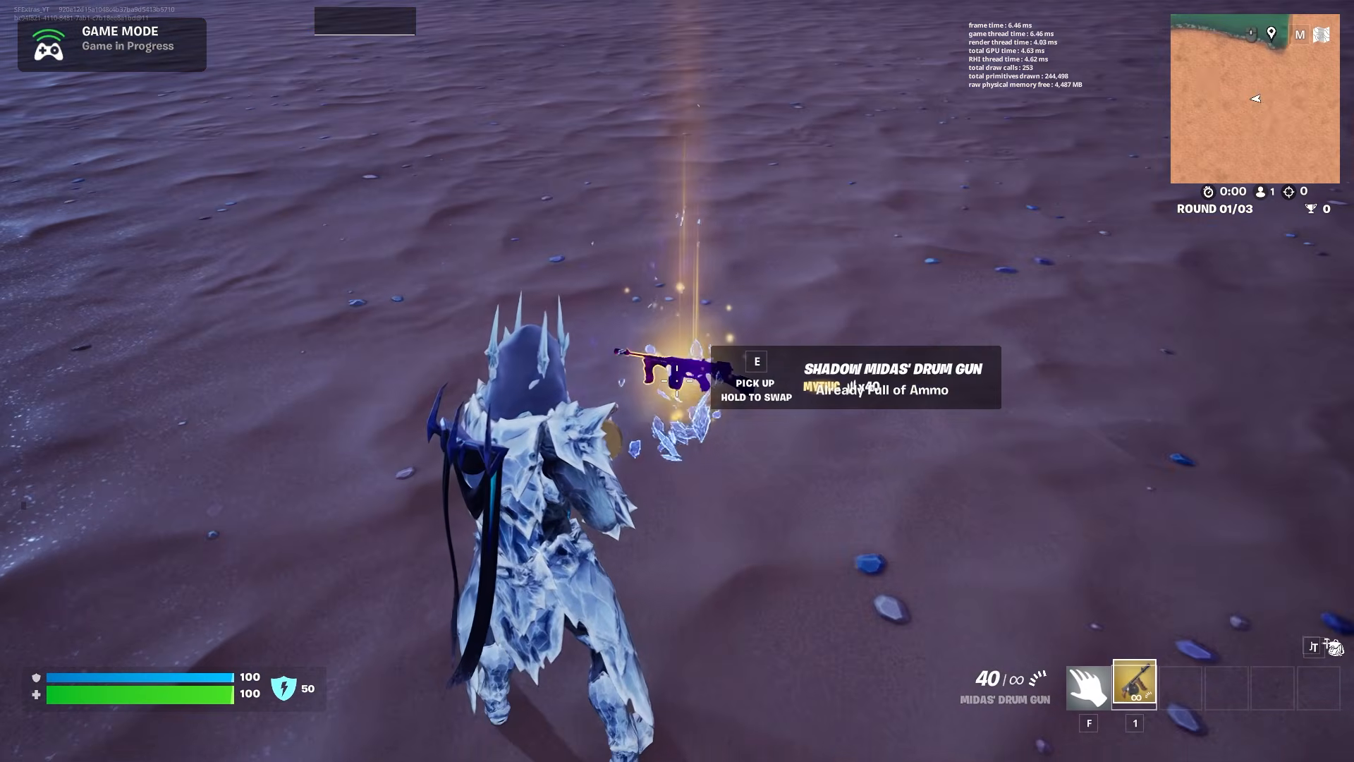
End the running game, start a new one, and pick up and equip Midas' Drum Gun from the sand.
key(Escape)
click(1035, 317)
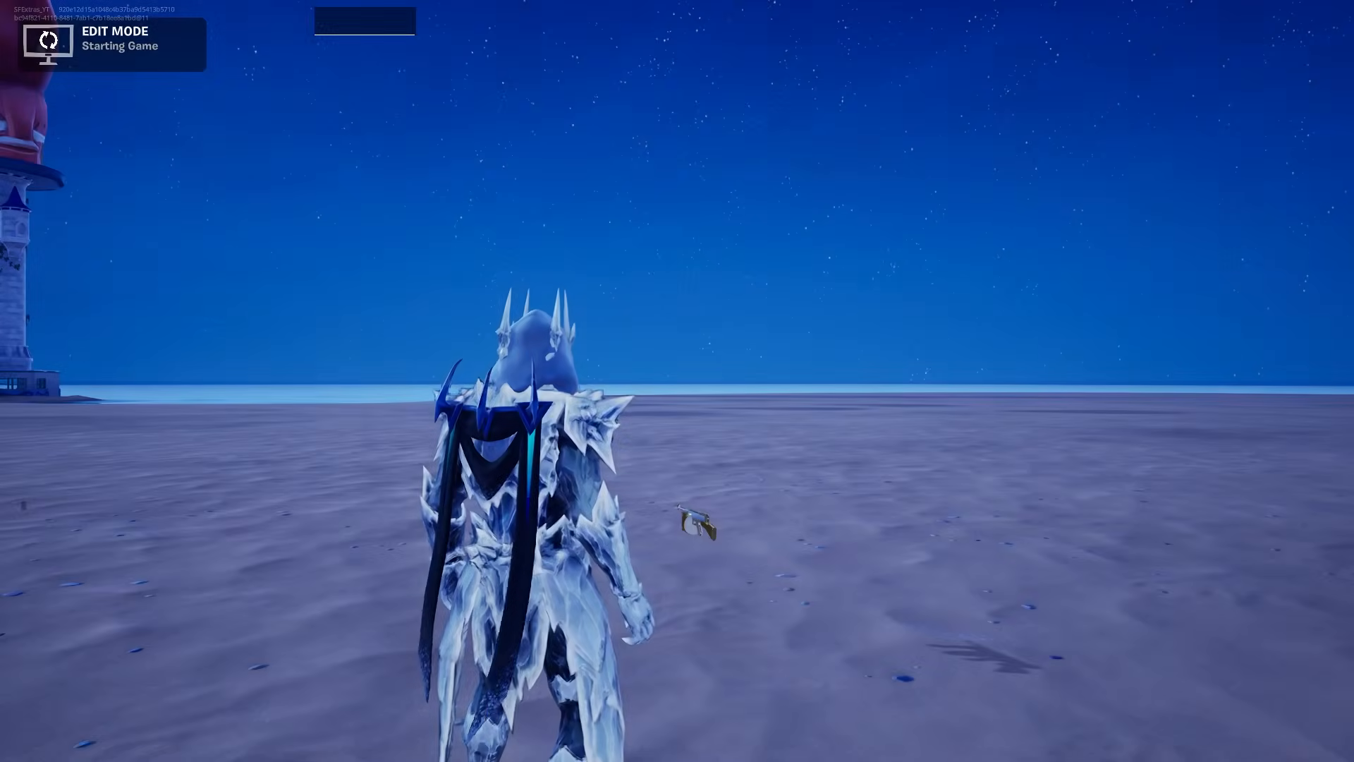
key(e)
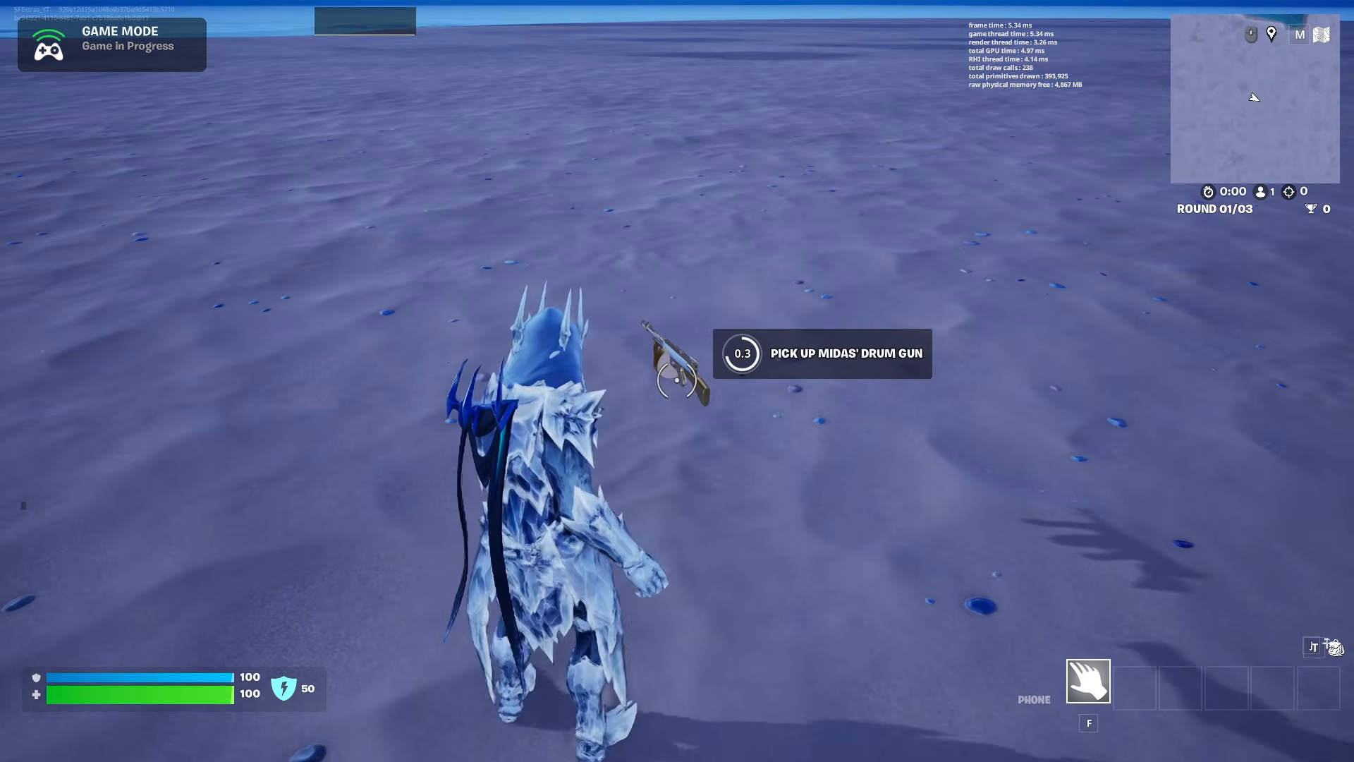
key(1)
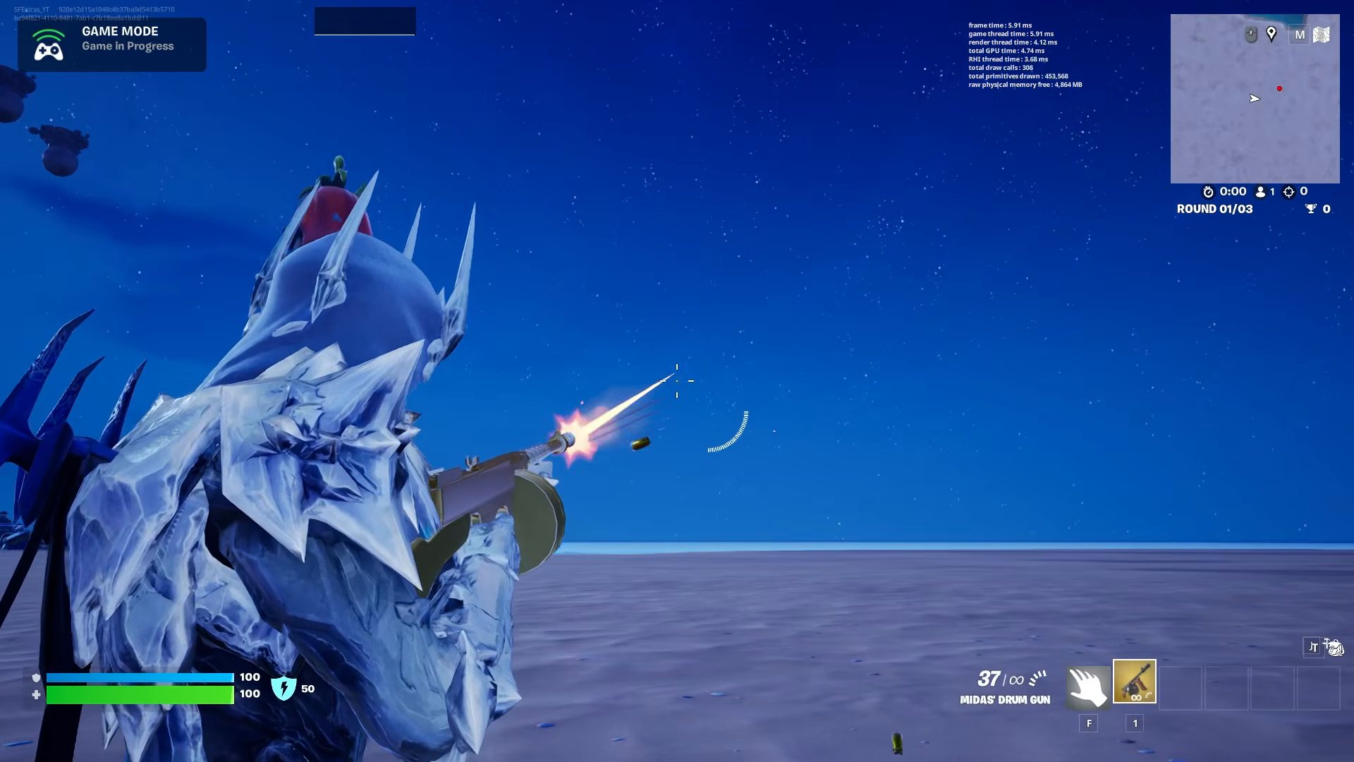
Test-fire the drum gun across the beach and at the guard near the burger building, reloading between bursts.
key(r)
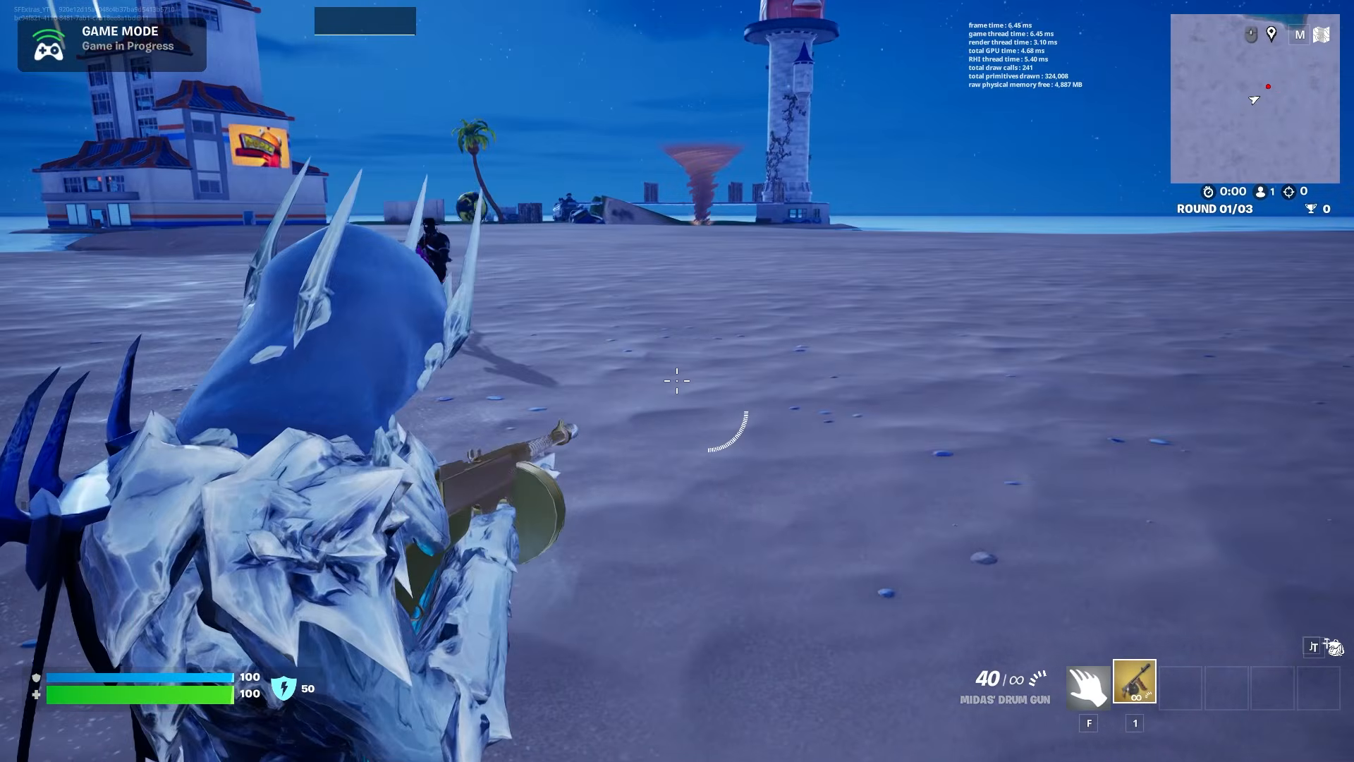
drag(677, 381, 676, 381)
key(r)
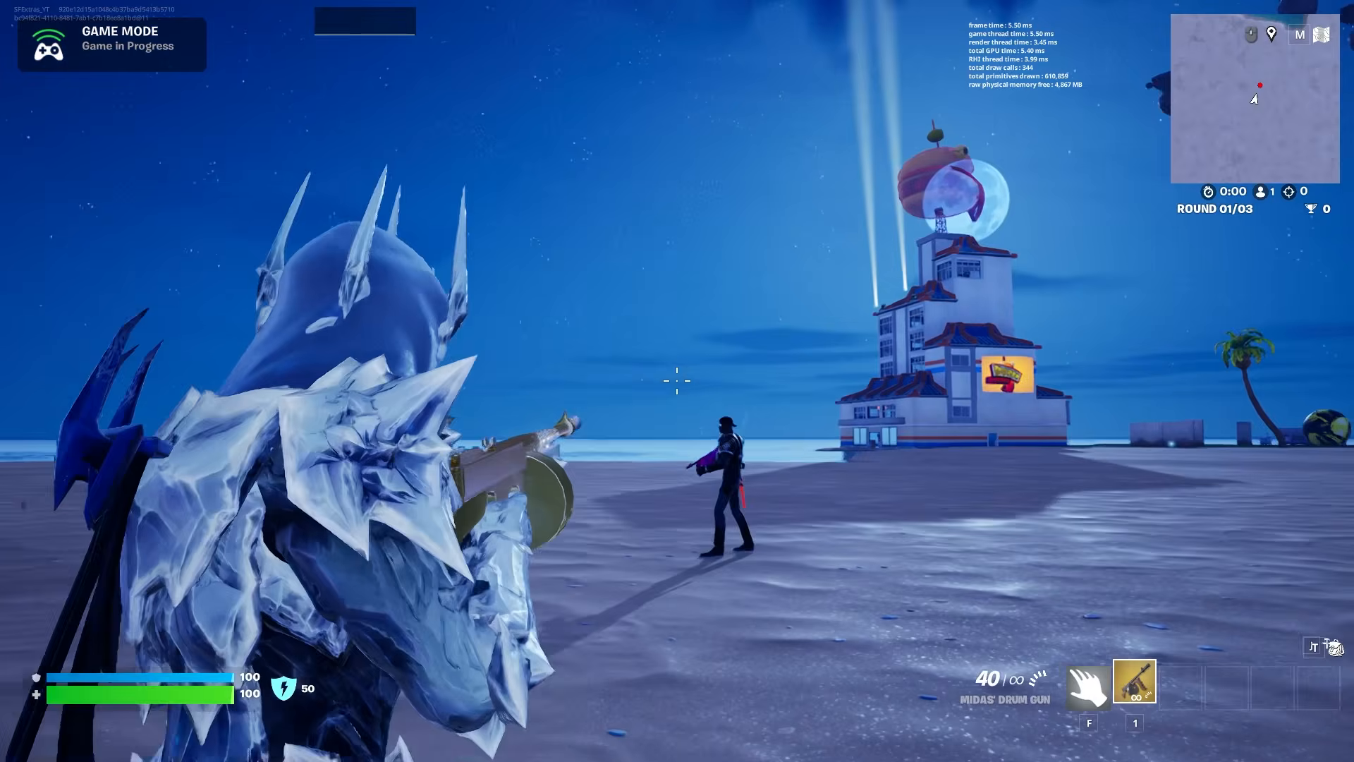
key(r)
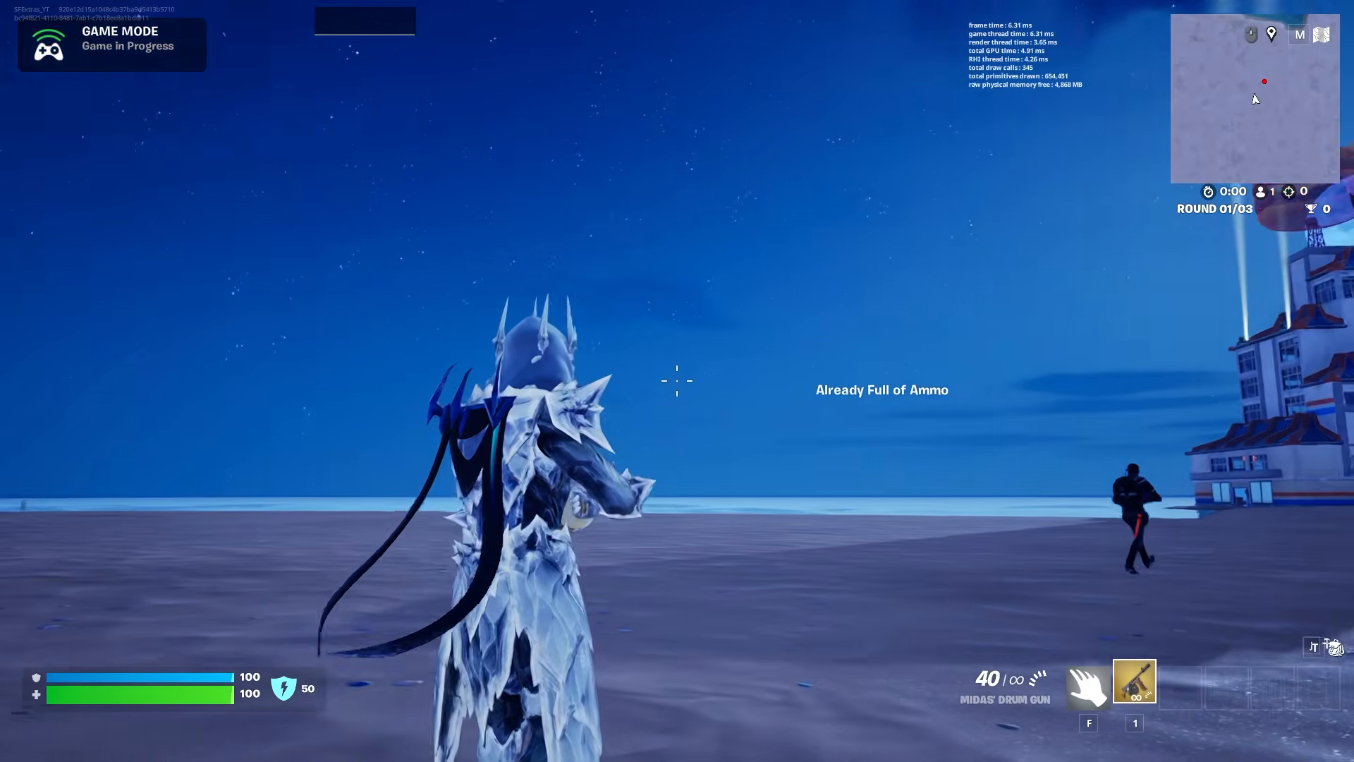
click(677, 381)
key(r)
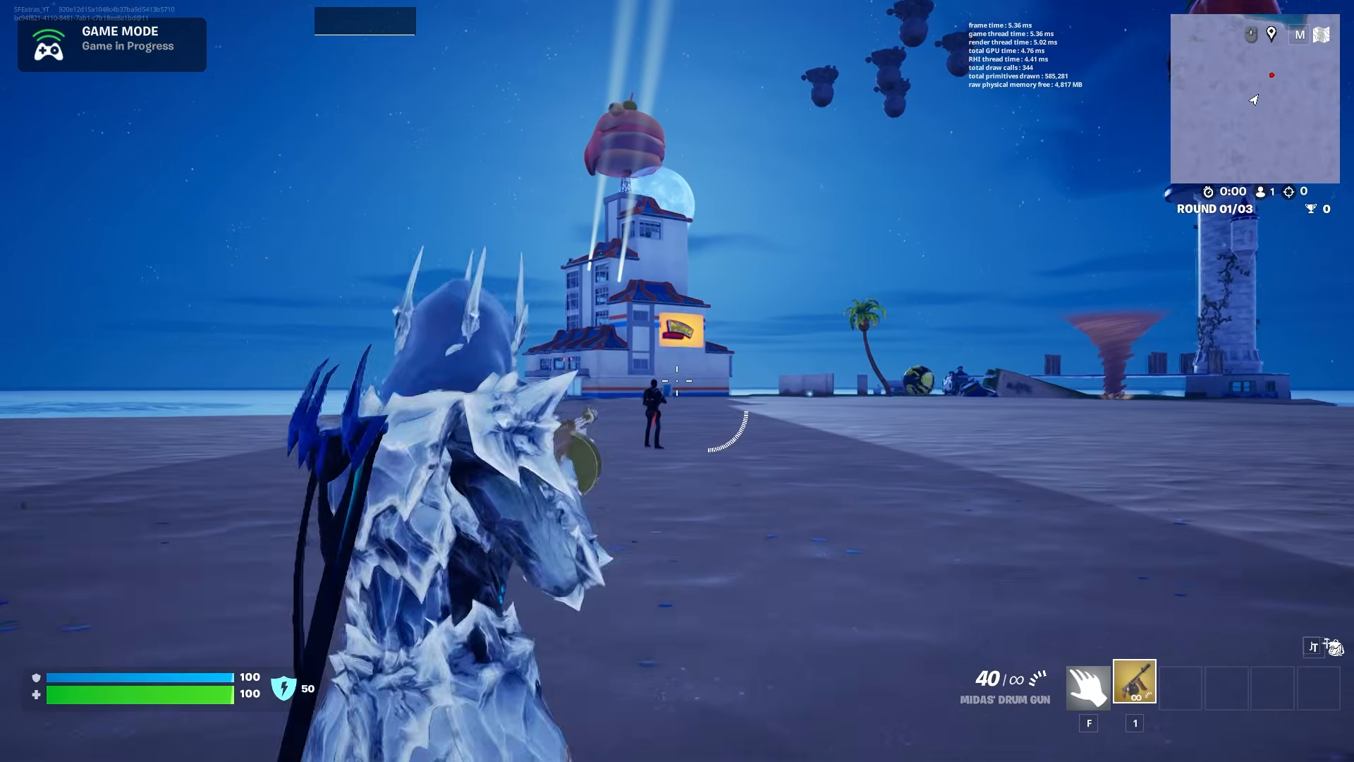
right_click(677, 381)
click(677, 381)
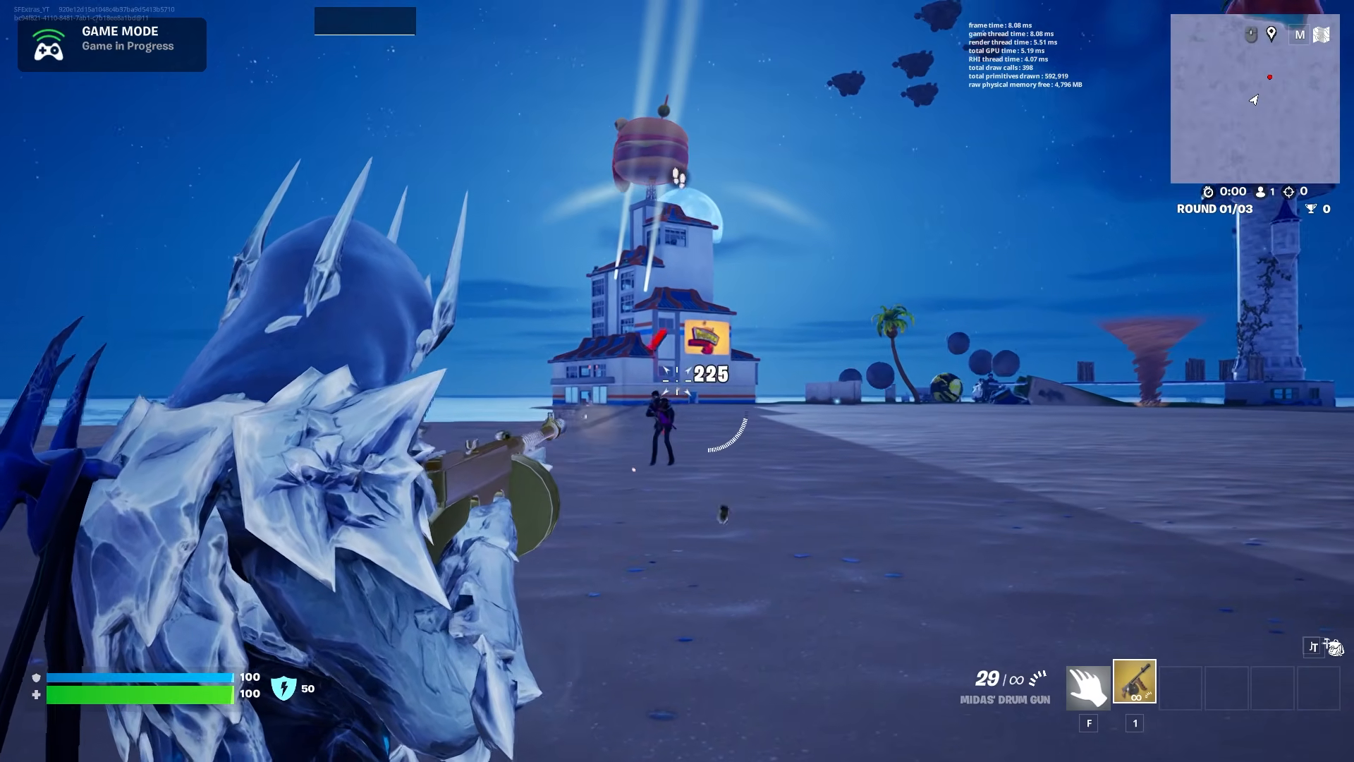
key(r)
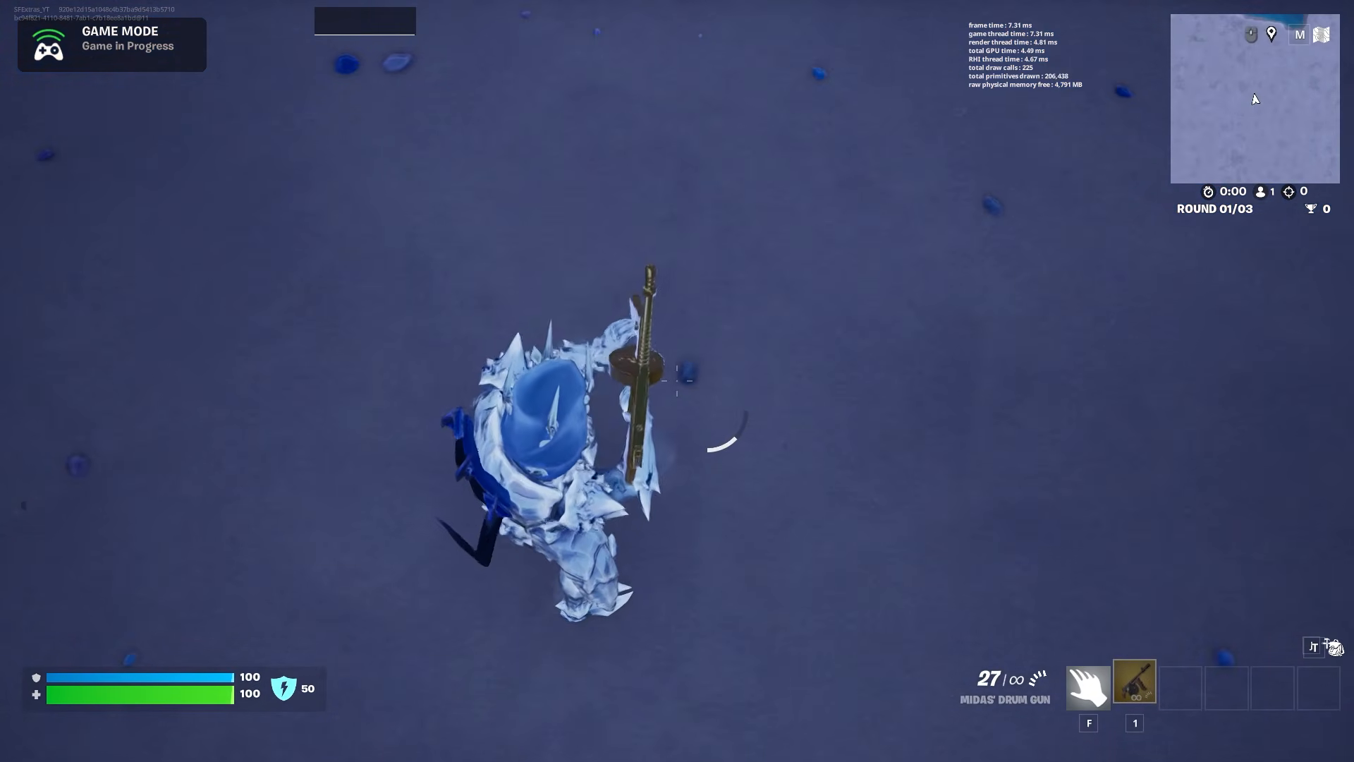
Search the debug commands for "free" and enable Free Camera.
key(Escape)
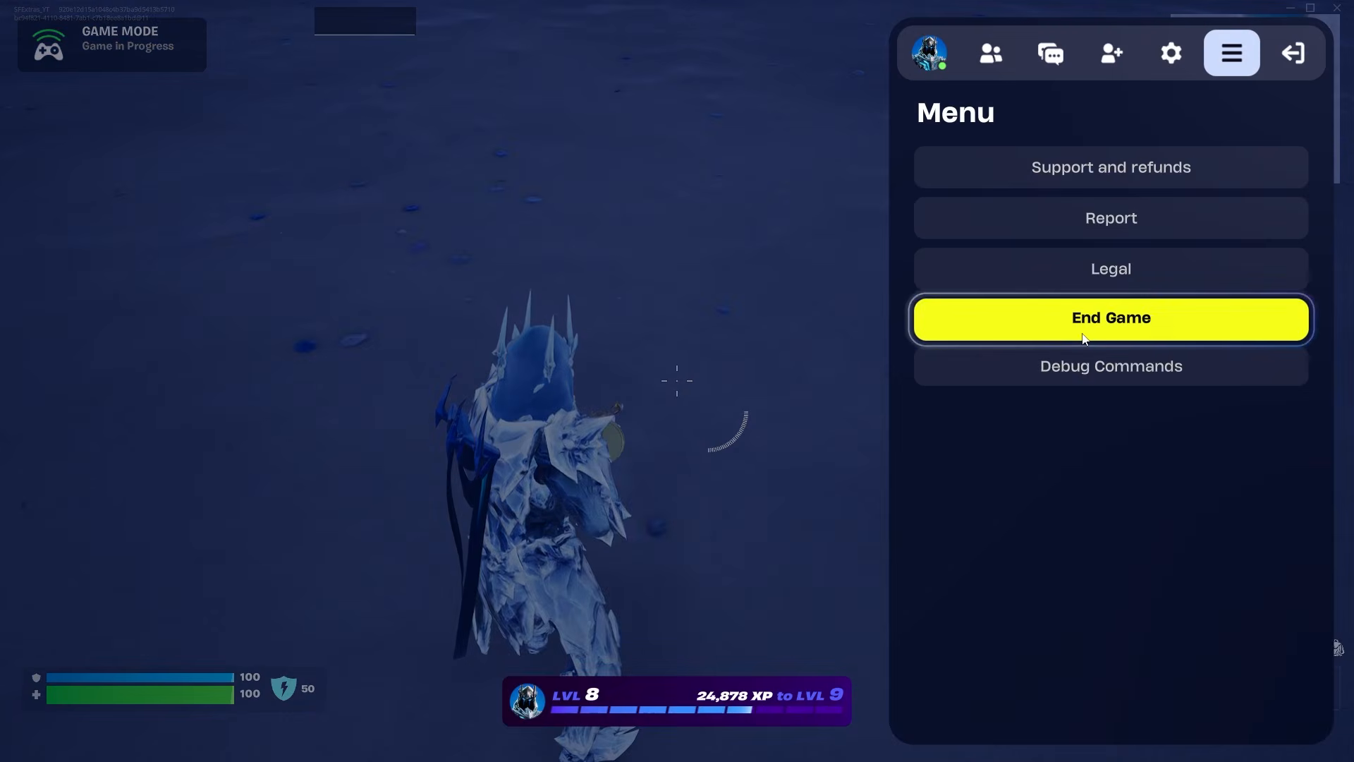
click(1112, 365)
scroll(346, 552, down, 8)
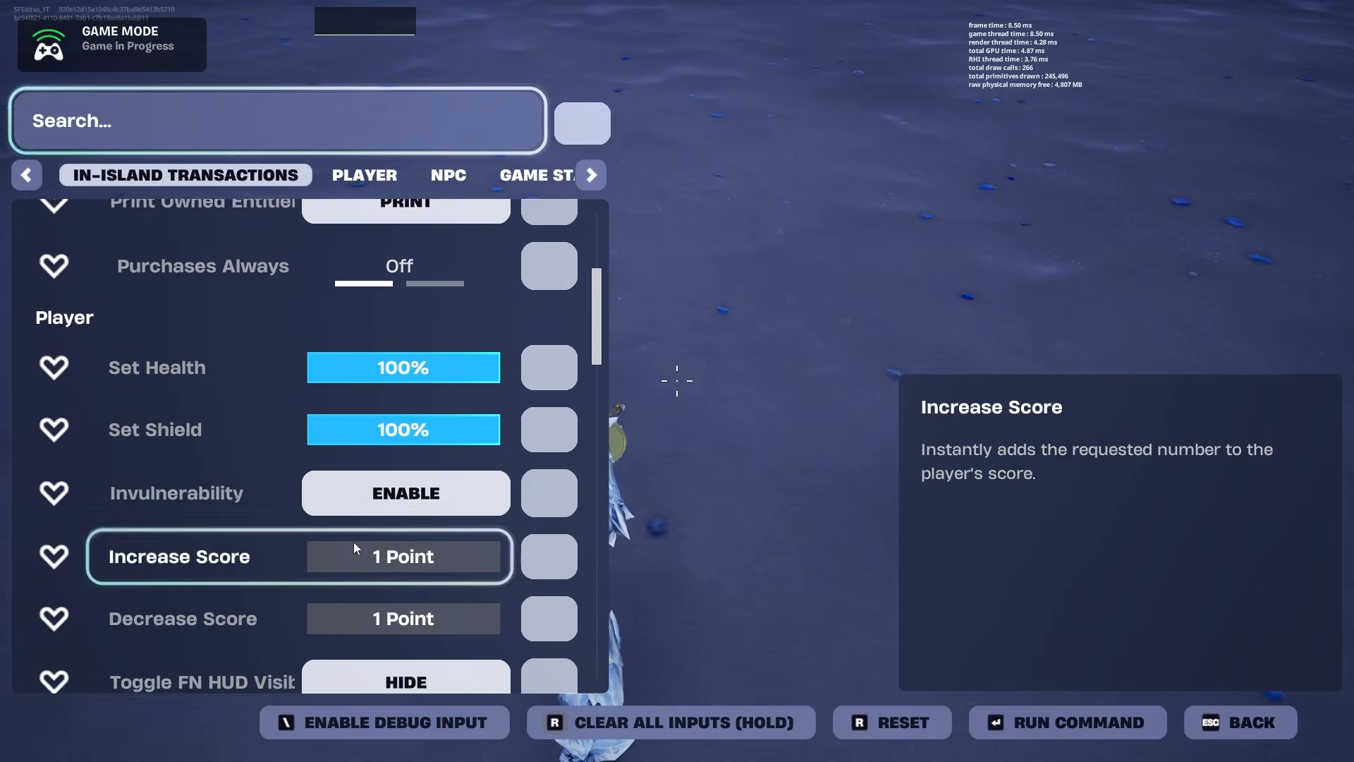
scroll(366, 500, down, 5)
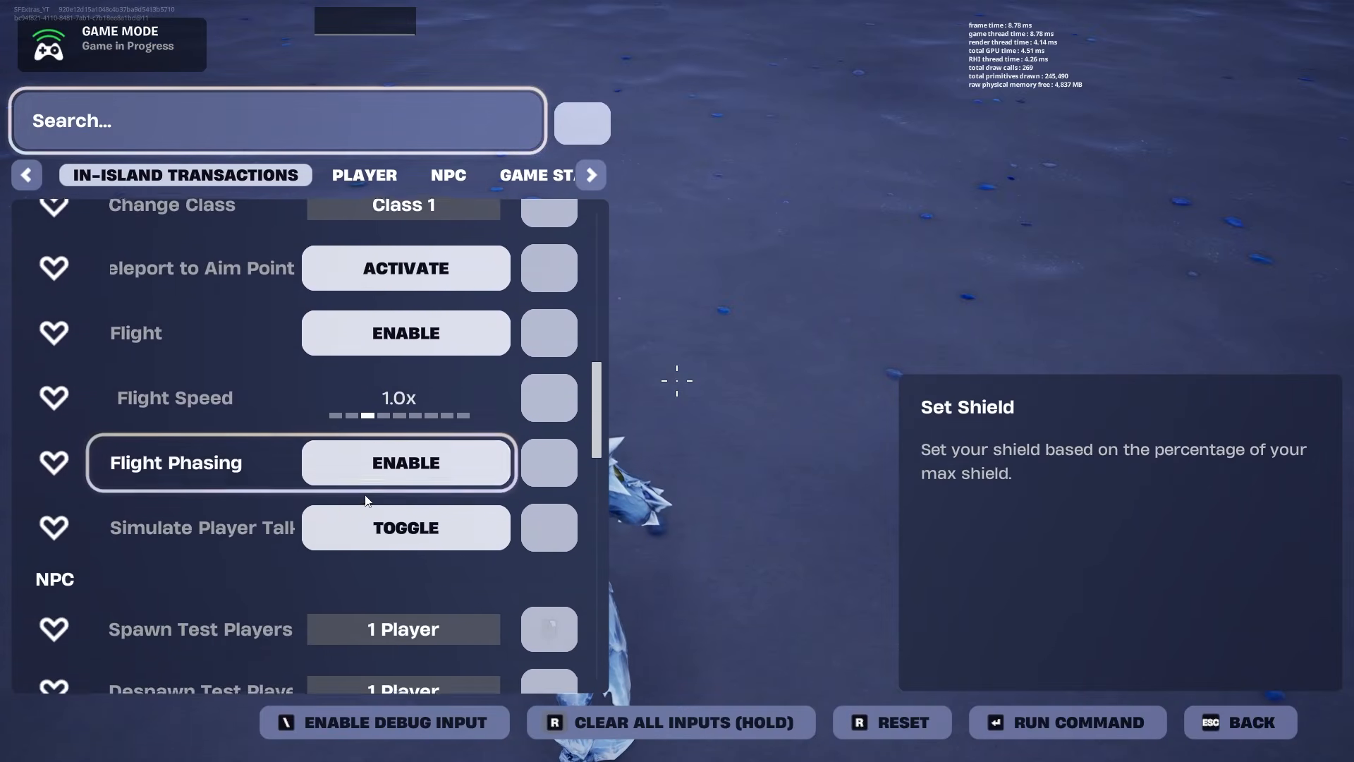
click(209, 127)
text(free)
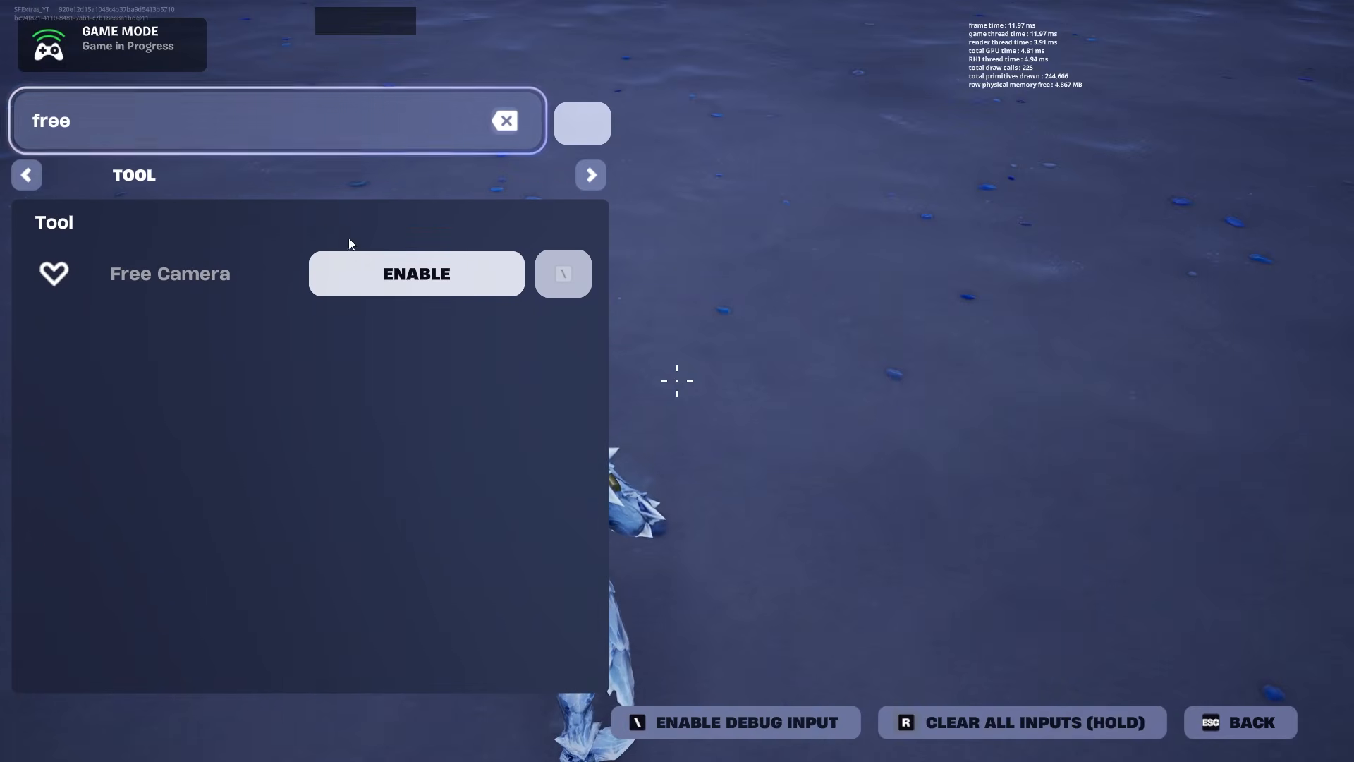
click(417, 272)
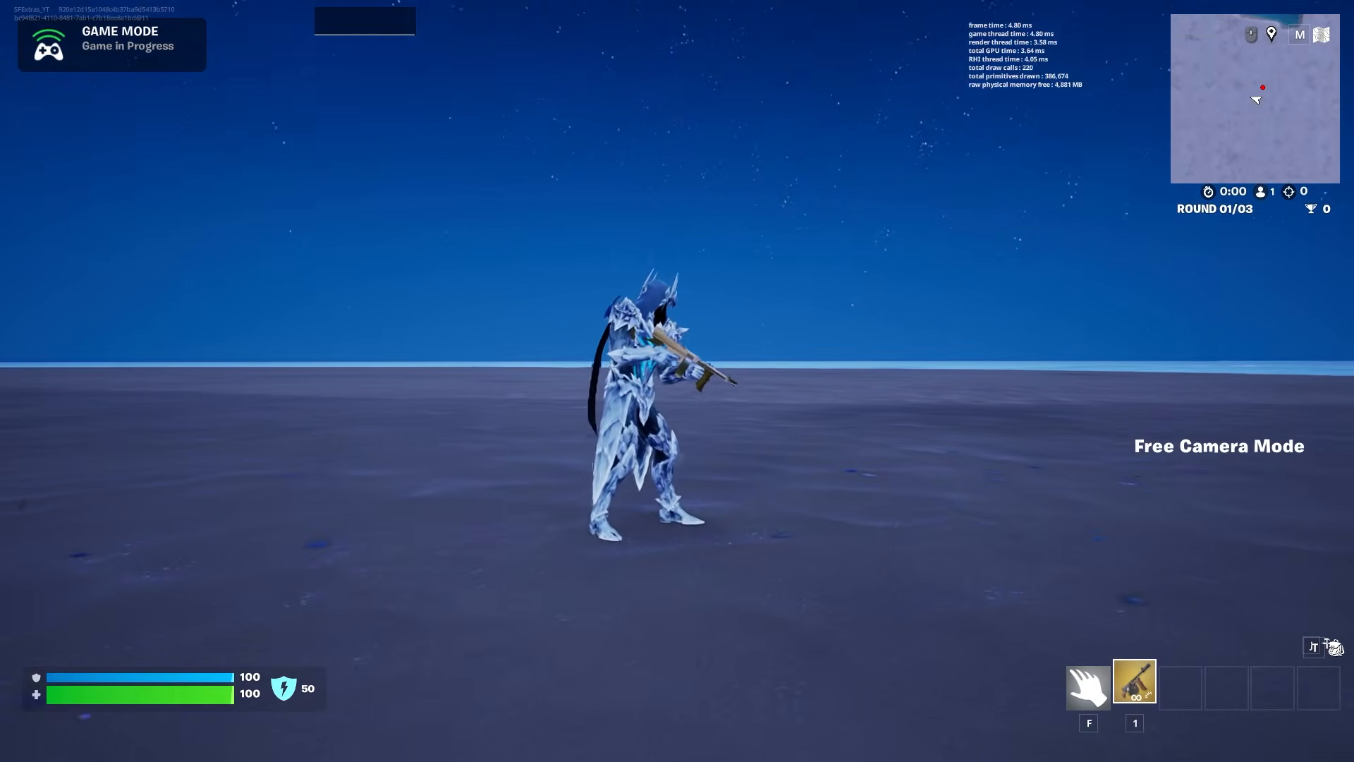
Fly the free camera around the character to examine how the drum gun sits in the hands.
key(w)
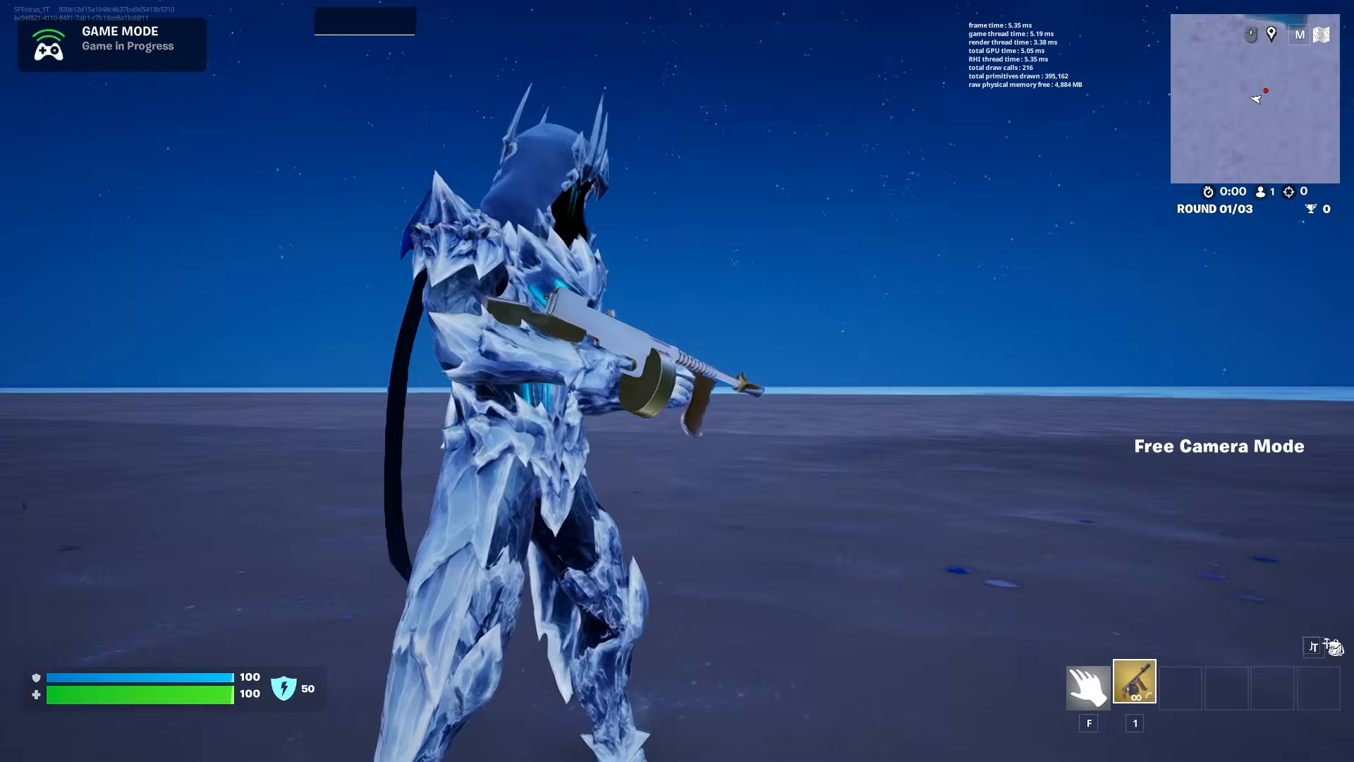
key(w)
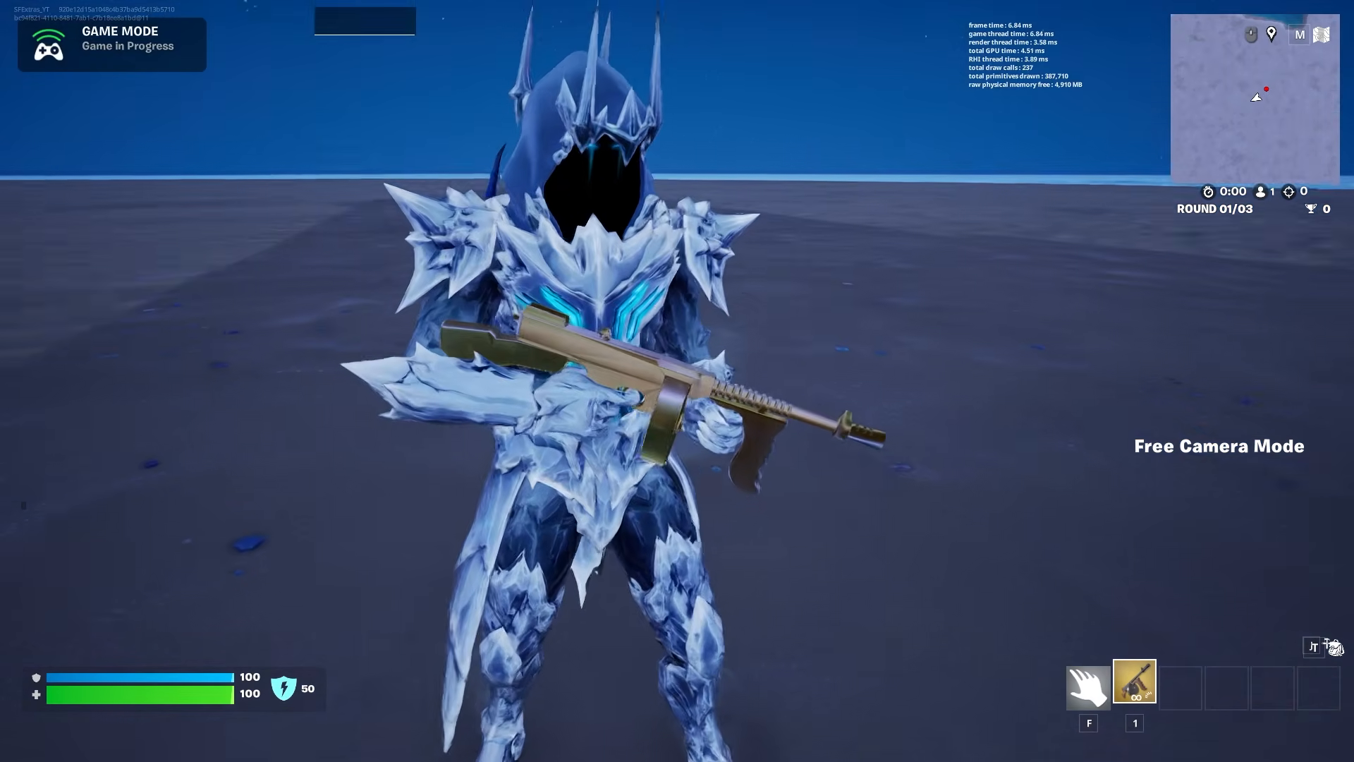
key(Escape)
key(Escape)
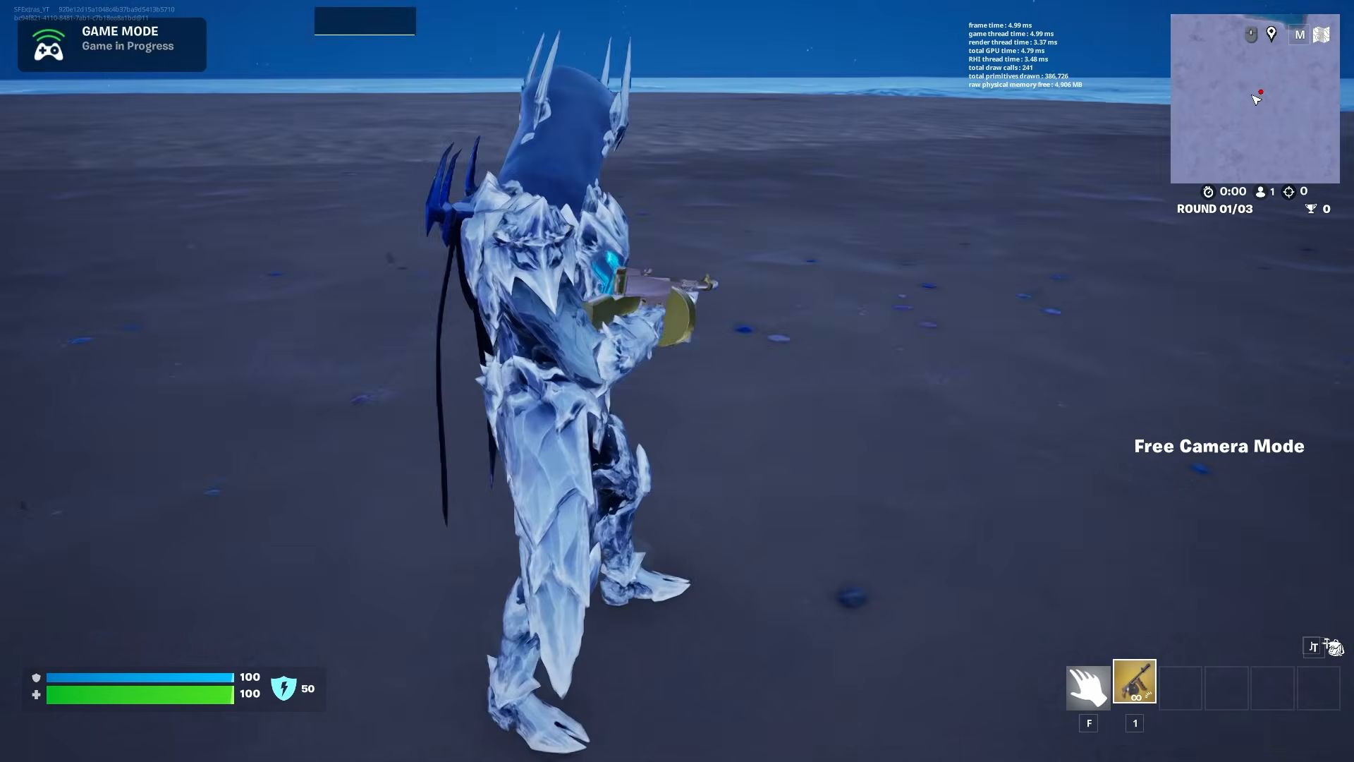
Find the Free Camera debug command again and disable it.
key(Escape)
click(930, 418)
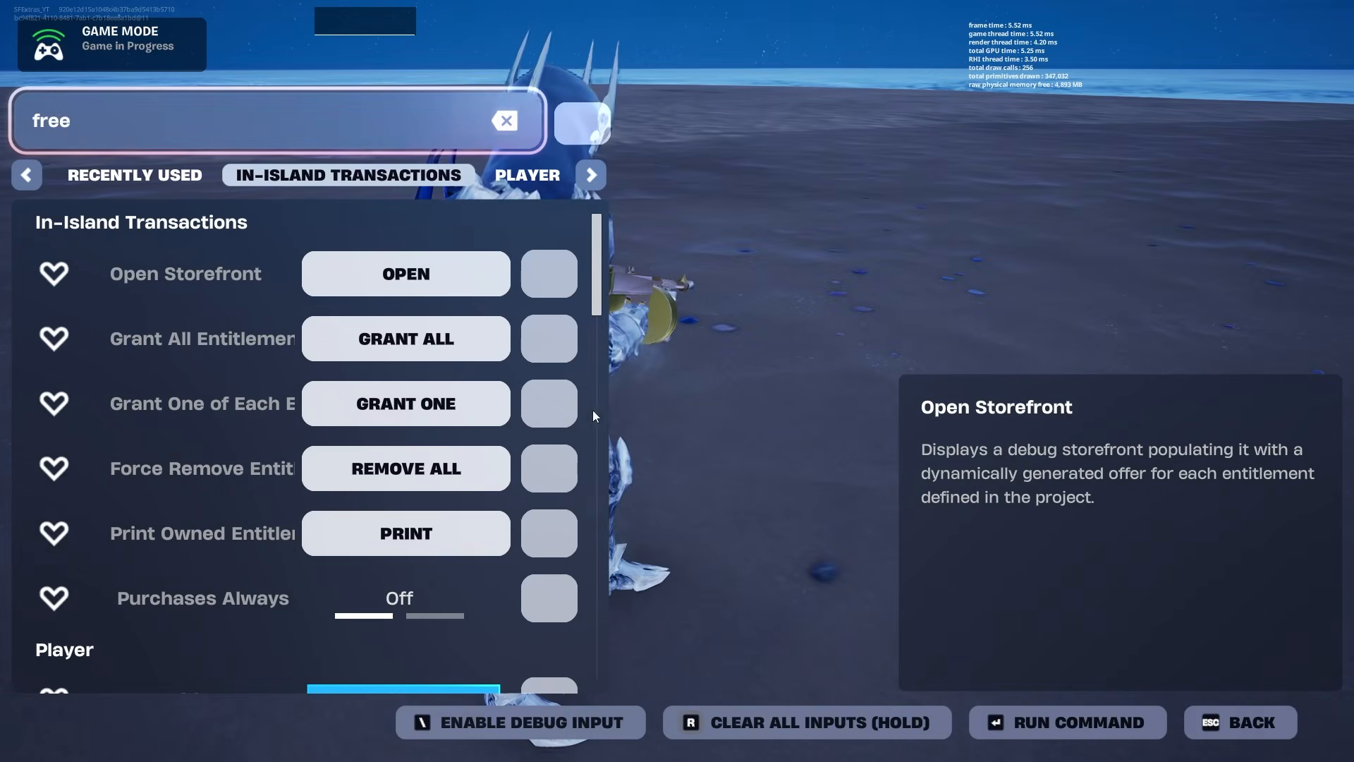
scroll(426, 437, down, 6)
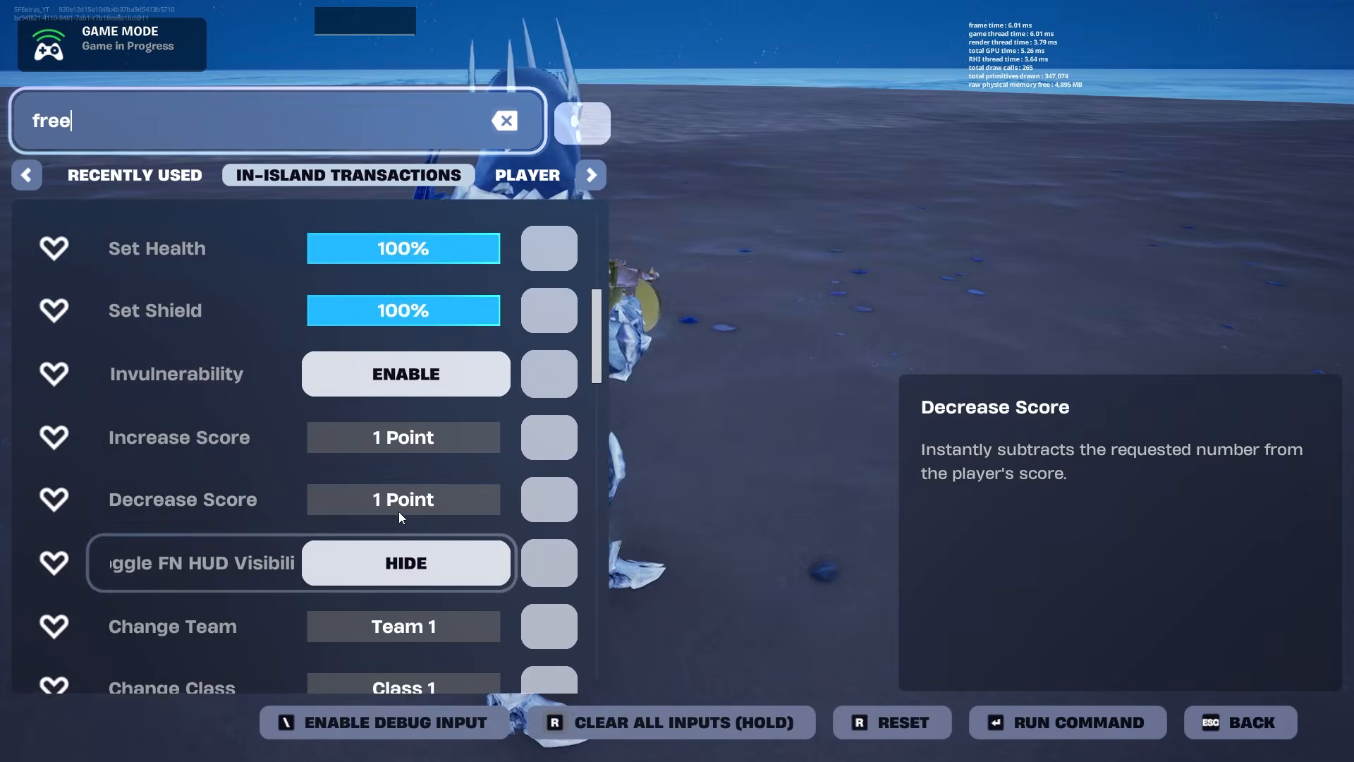
scroll(399, 510, up, 6)
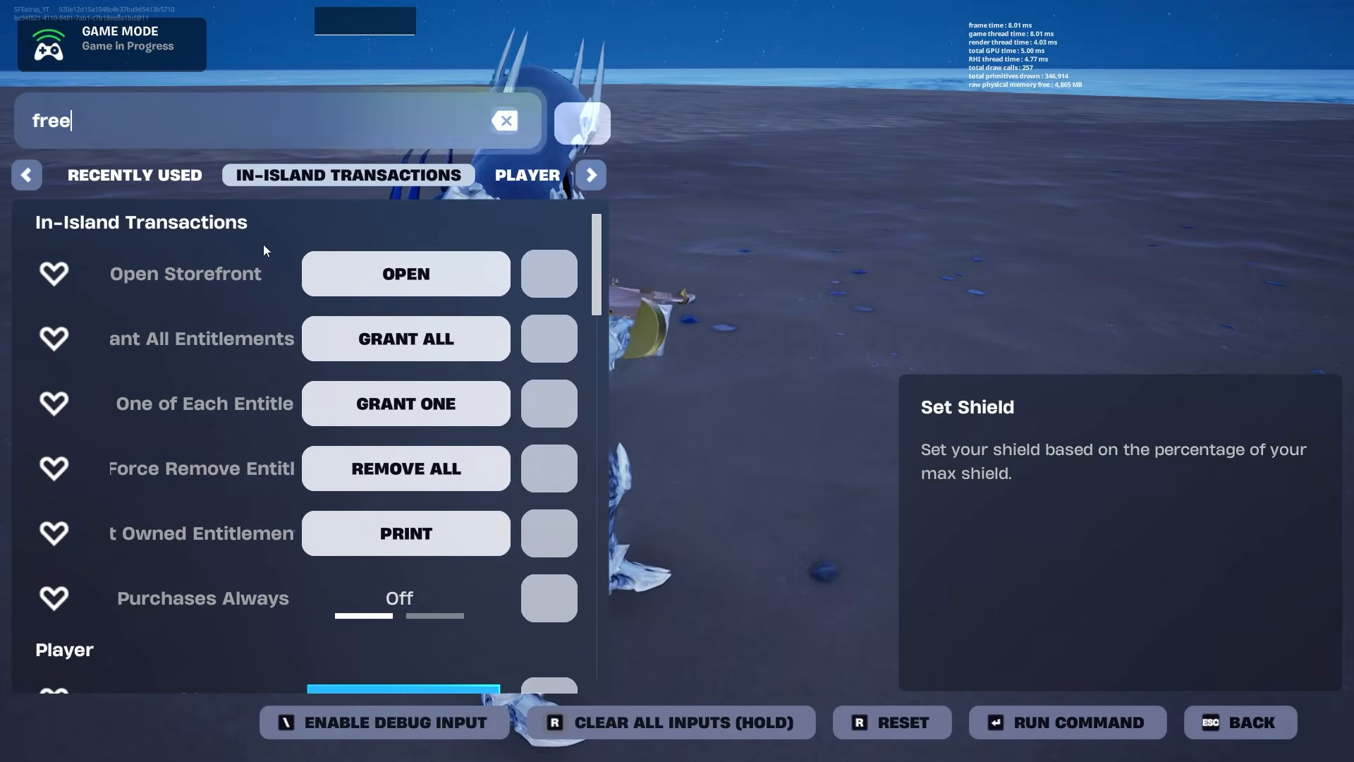
key(BackSpace)
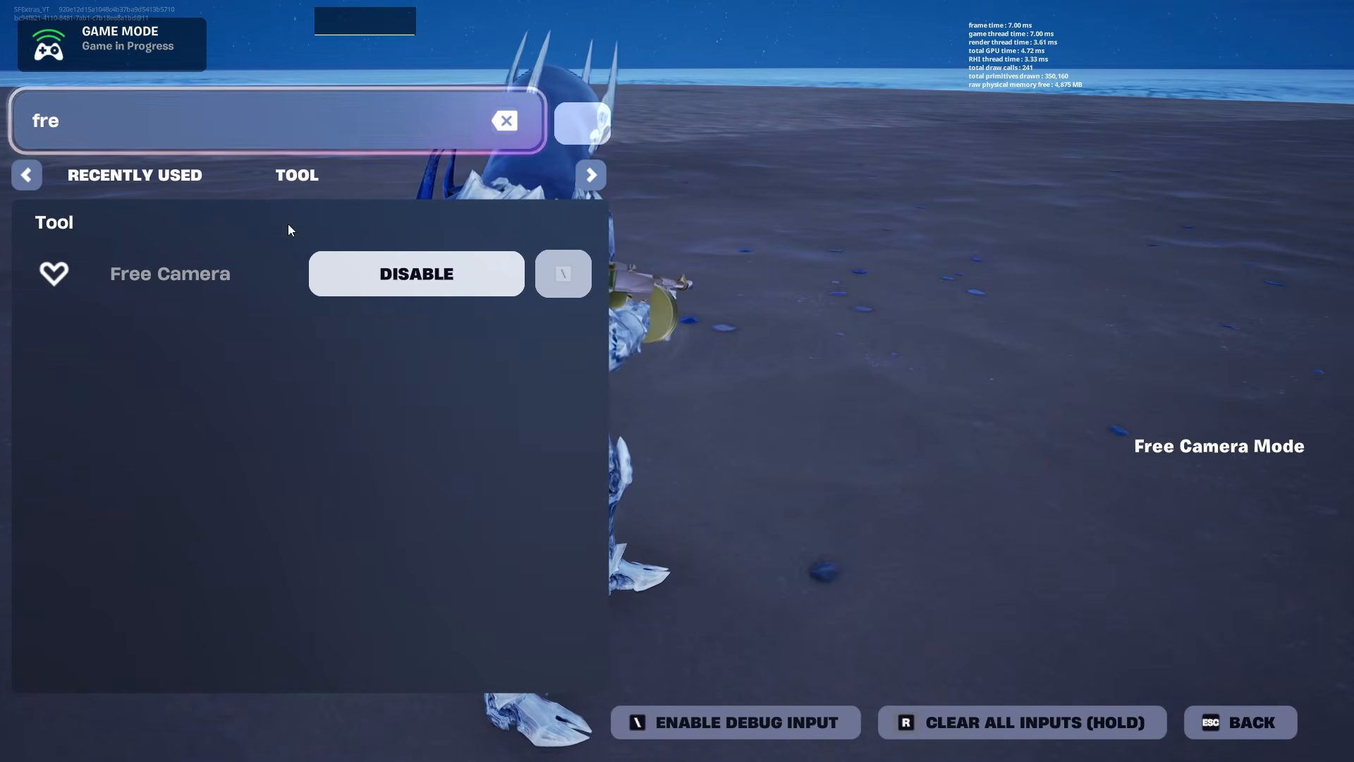
click(365, 281)
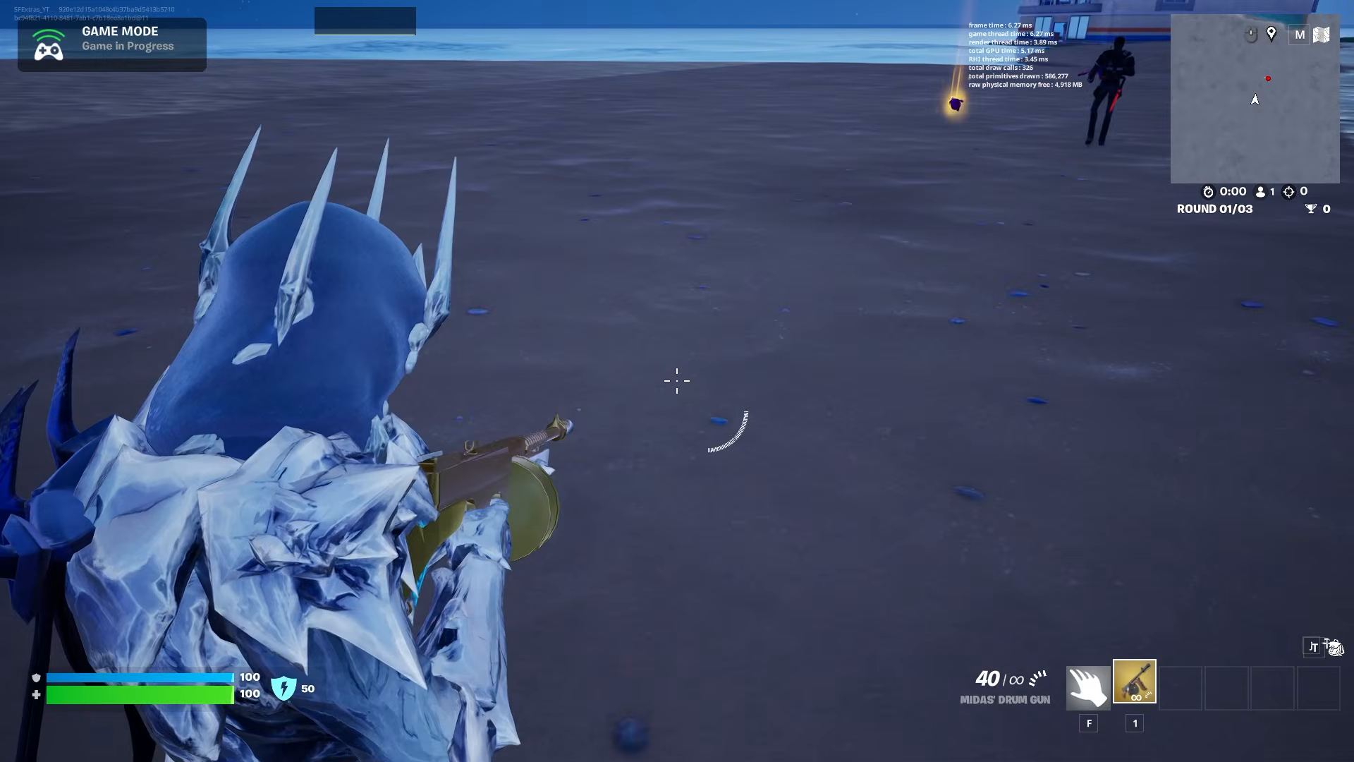
Drop the drum gun from the inventory onto the sand and examine its gold model up close.
key(Tab)
drag(892, 553, 403, 190)
key(Tab)
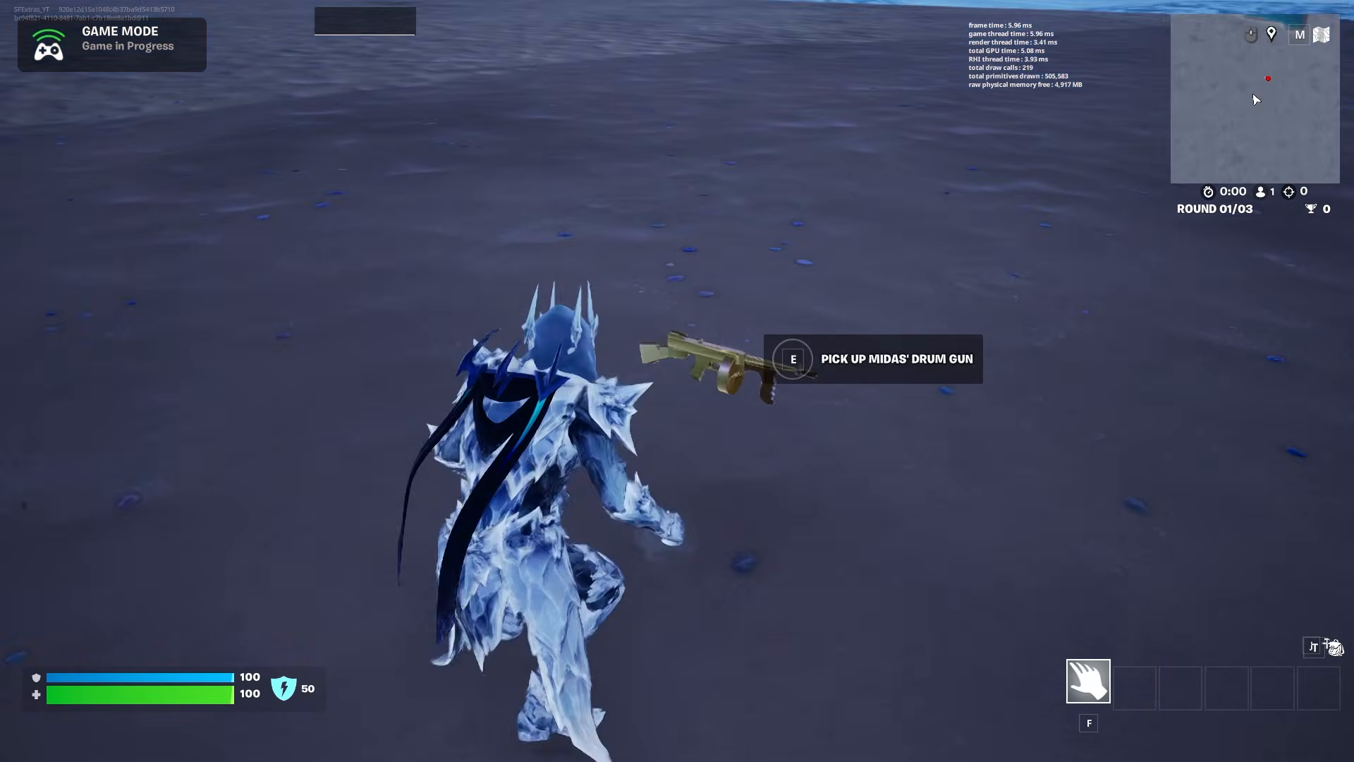
key(w)
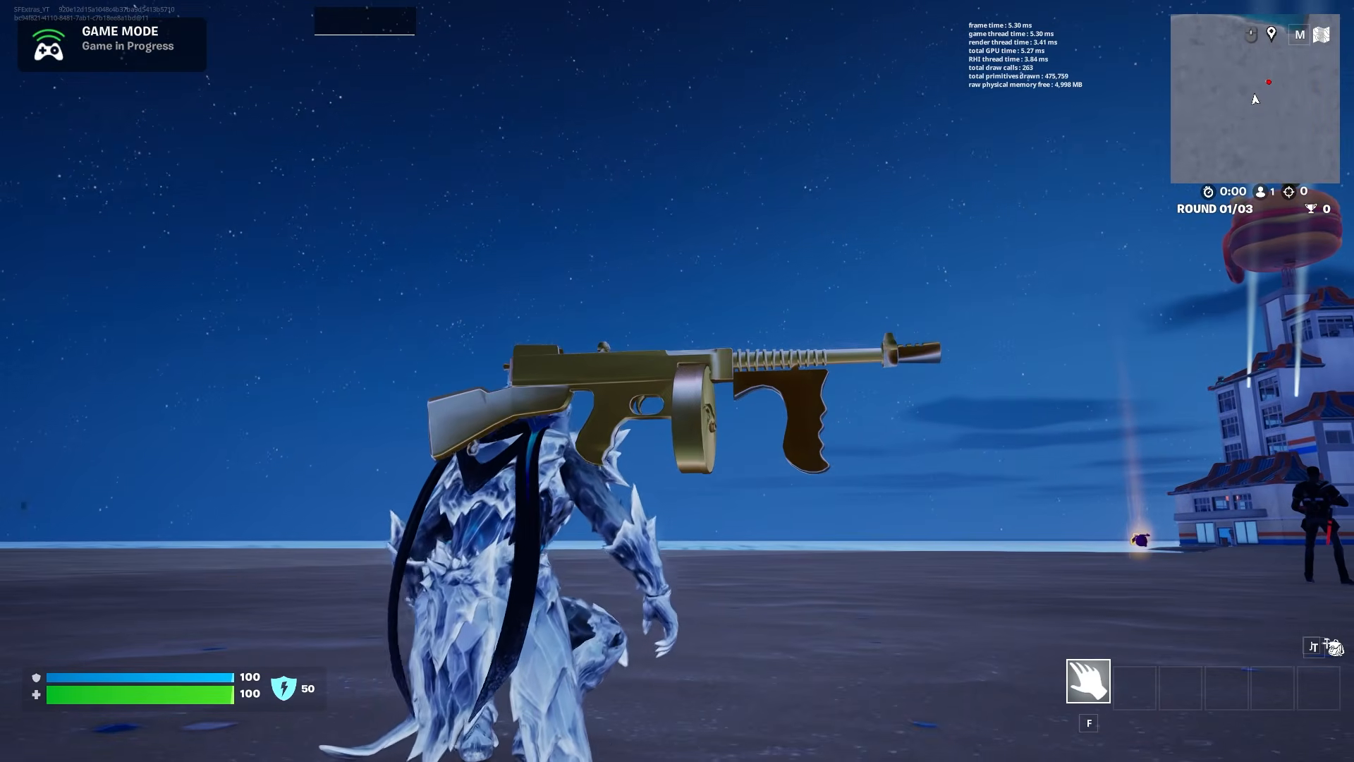
Pick the Midas' Drum Gun back up from the sand, equip it and aim down its sights.
key(w)
key(e)
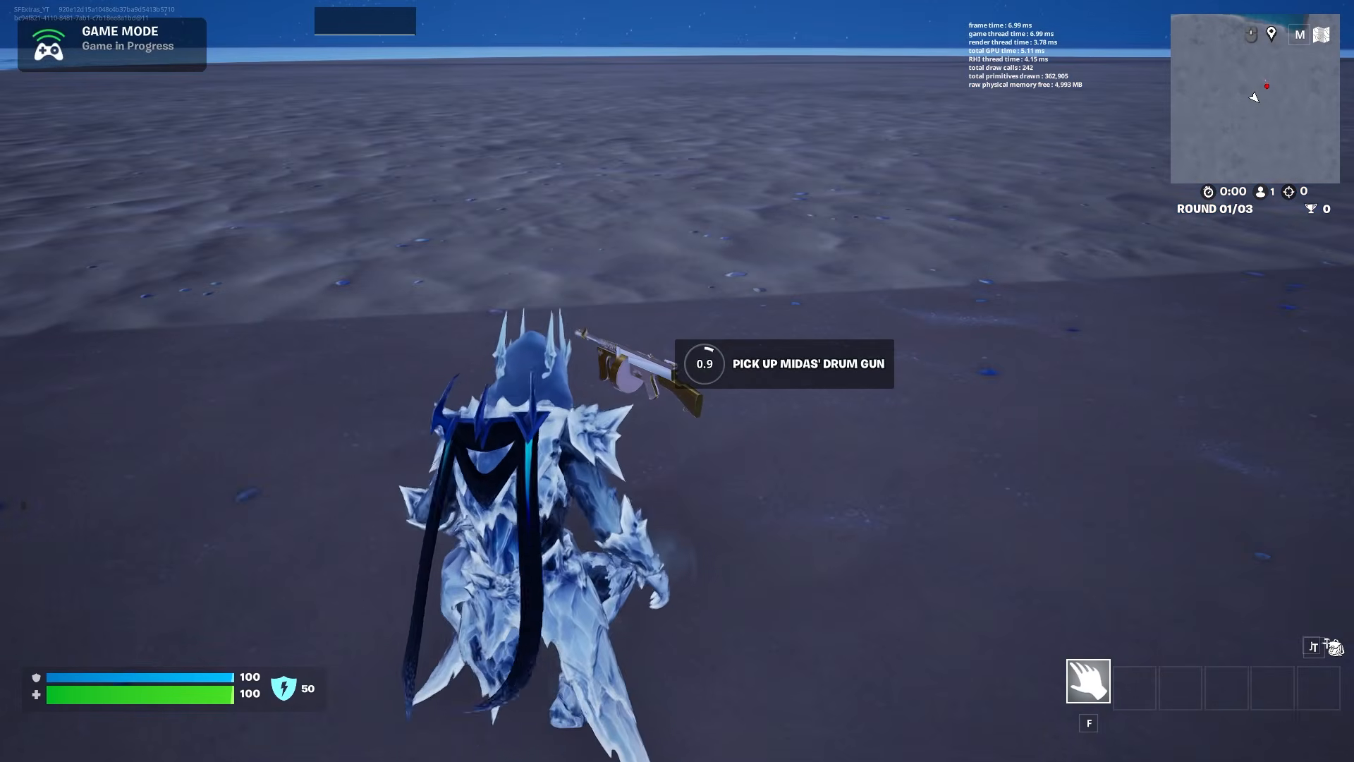
key(1)
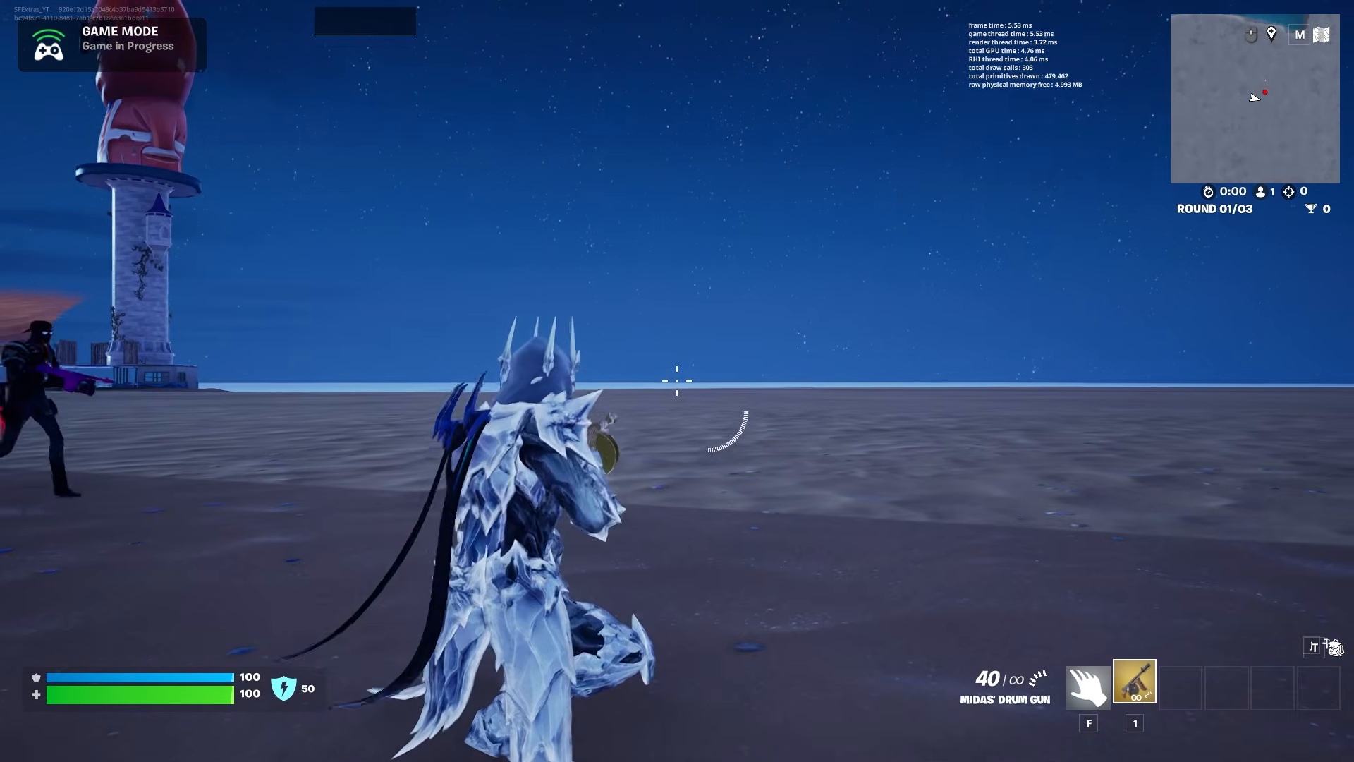
right_click(677, 380)
key(w)
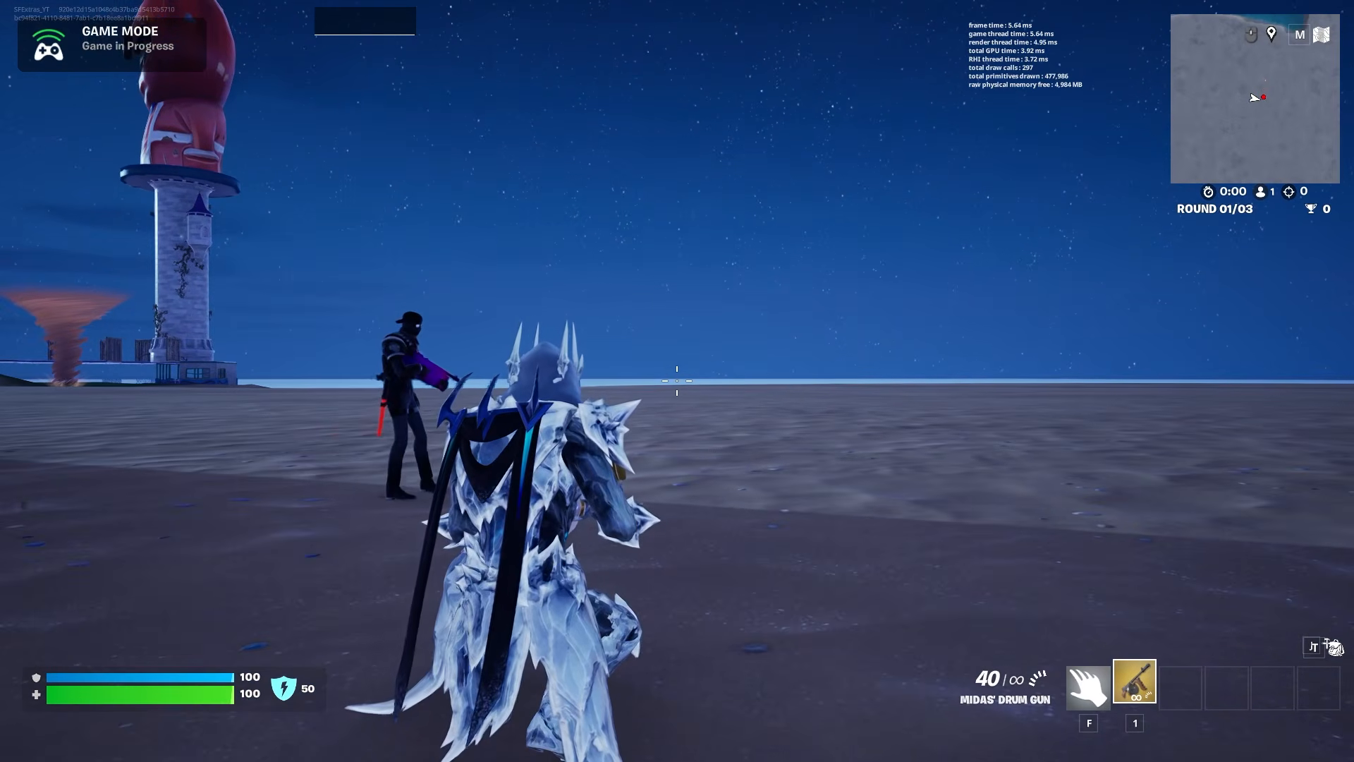
right_click(677, 381)
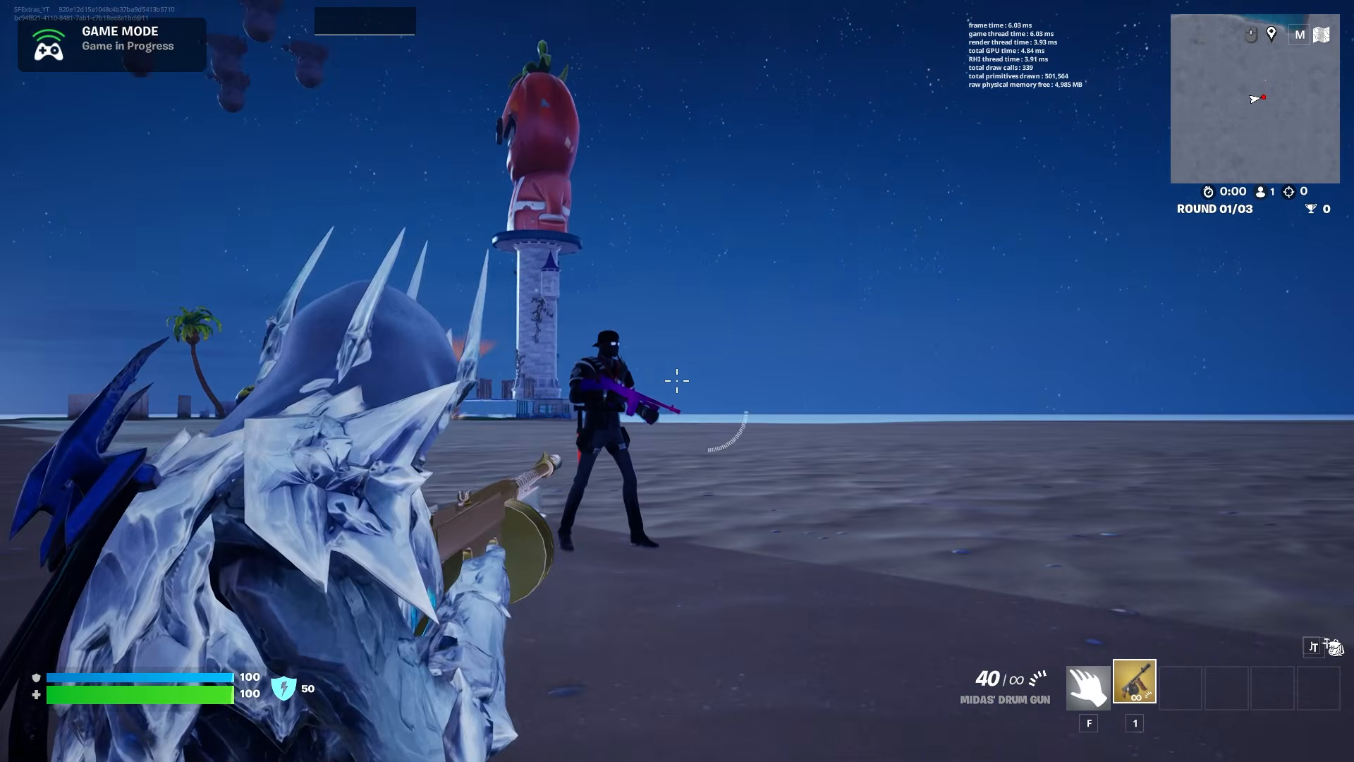
Move around the black-clad guard and fire the drum gun at him from close range.
key(a)
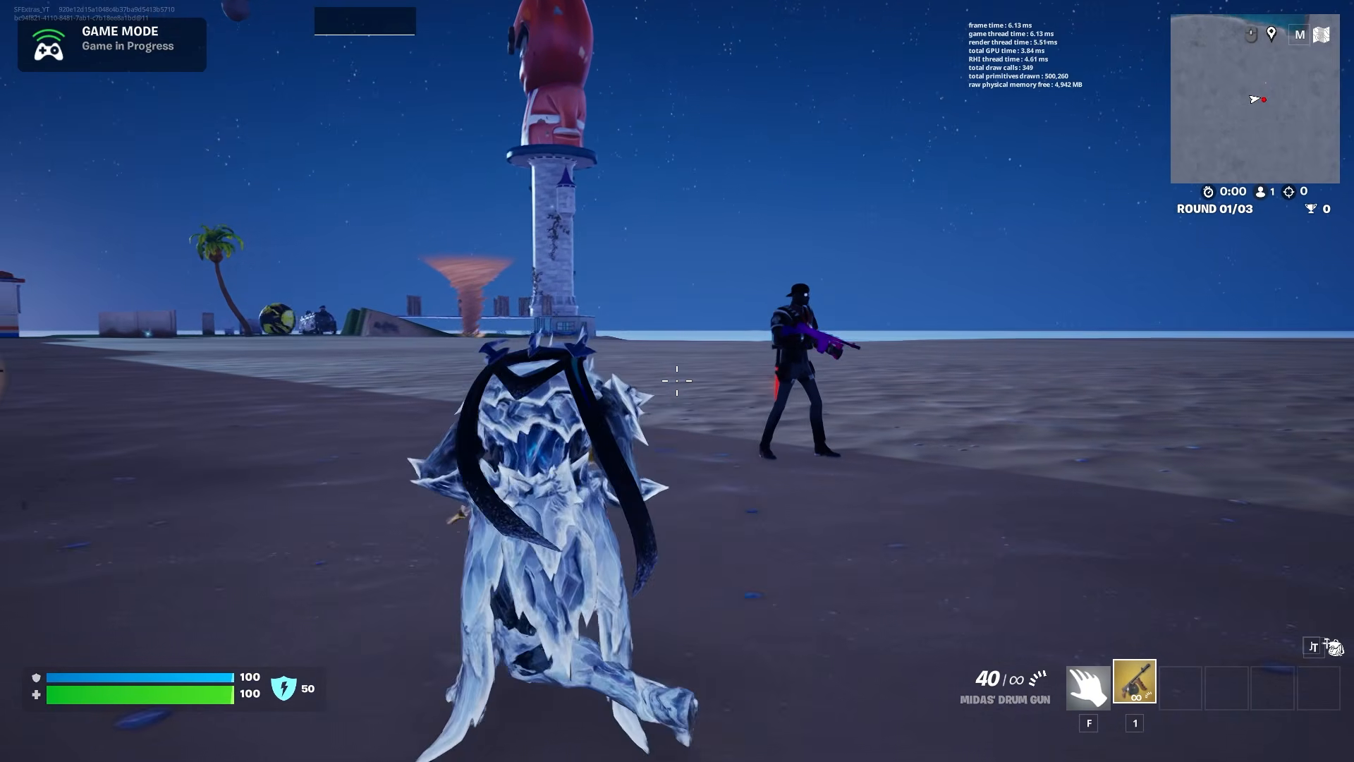
key(a)
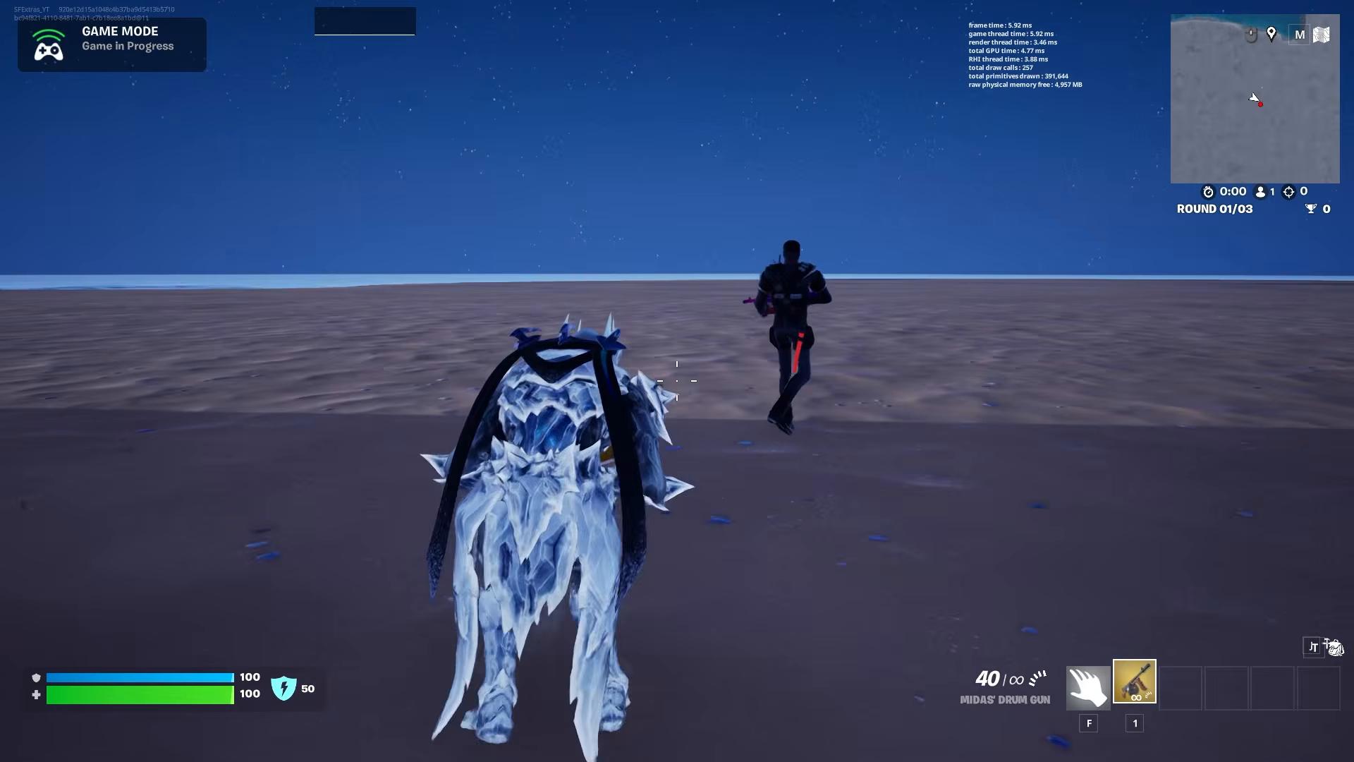
key(a)
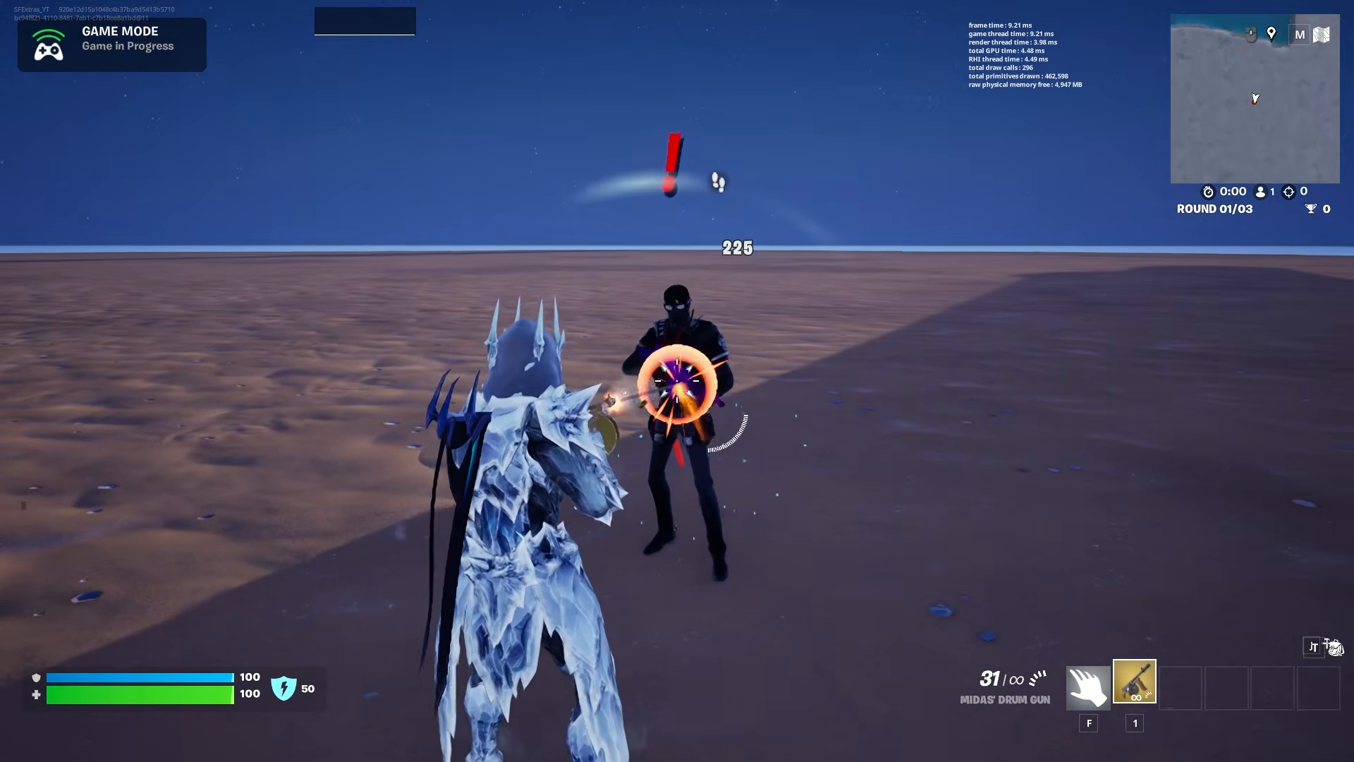
click(677, 381)
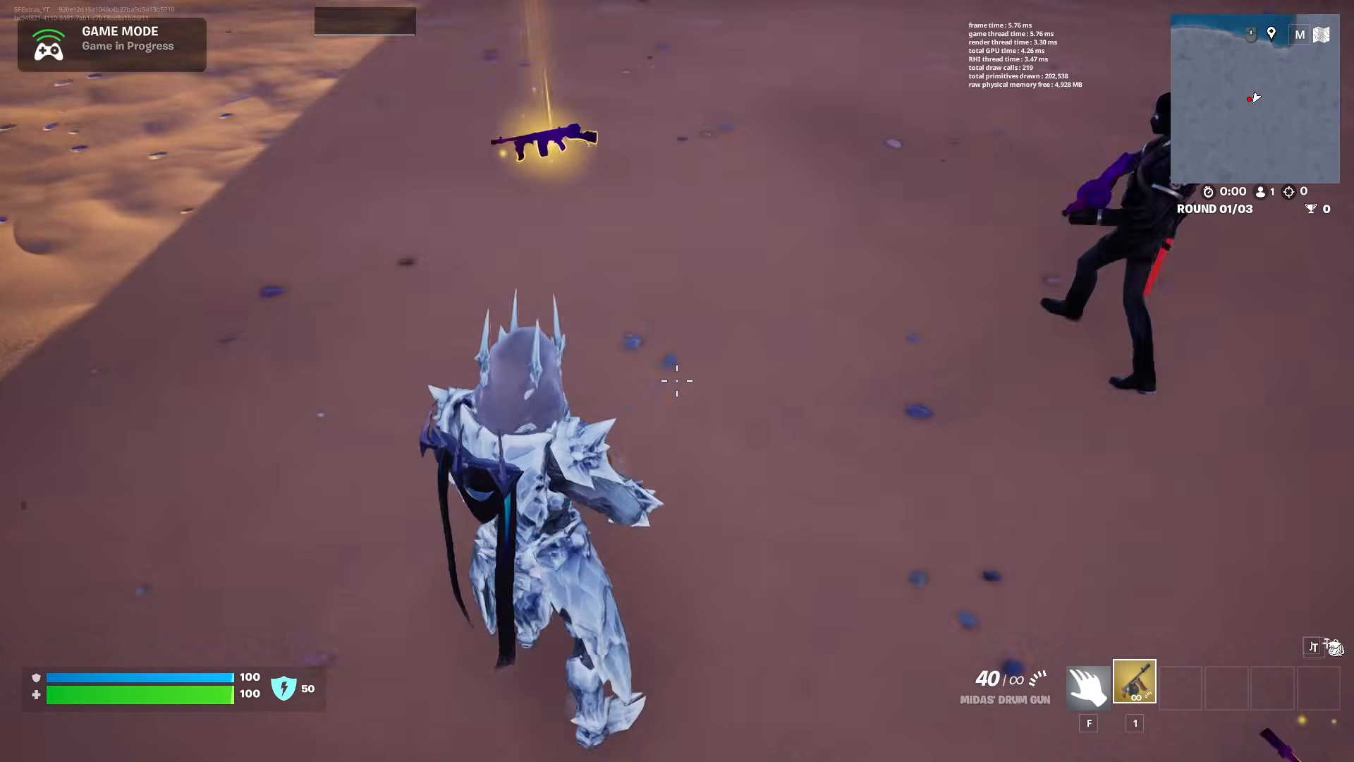
Examine the Midas' Drum Gun's rarity, description and weapon stats in the inventory, and return to the game.
key(Tab)
click(929, 591)
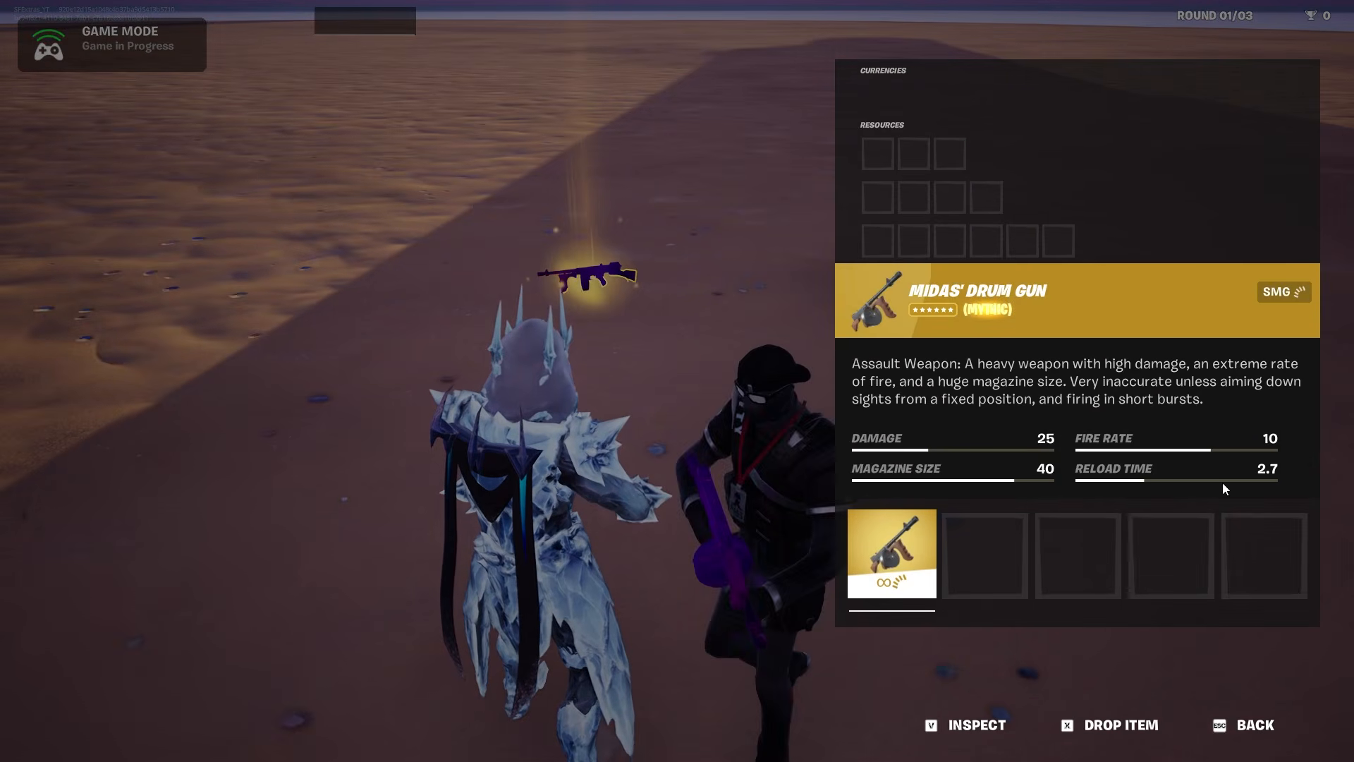
click(1220, 315)
key(Tab)
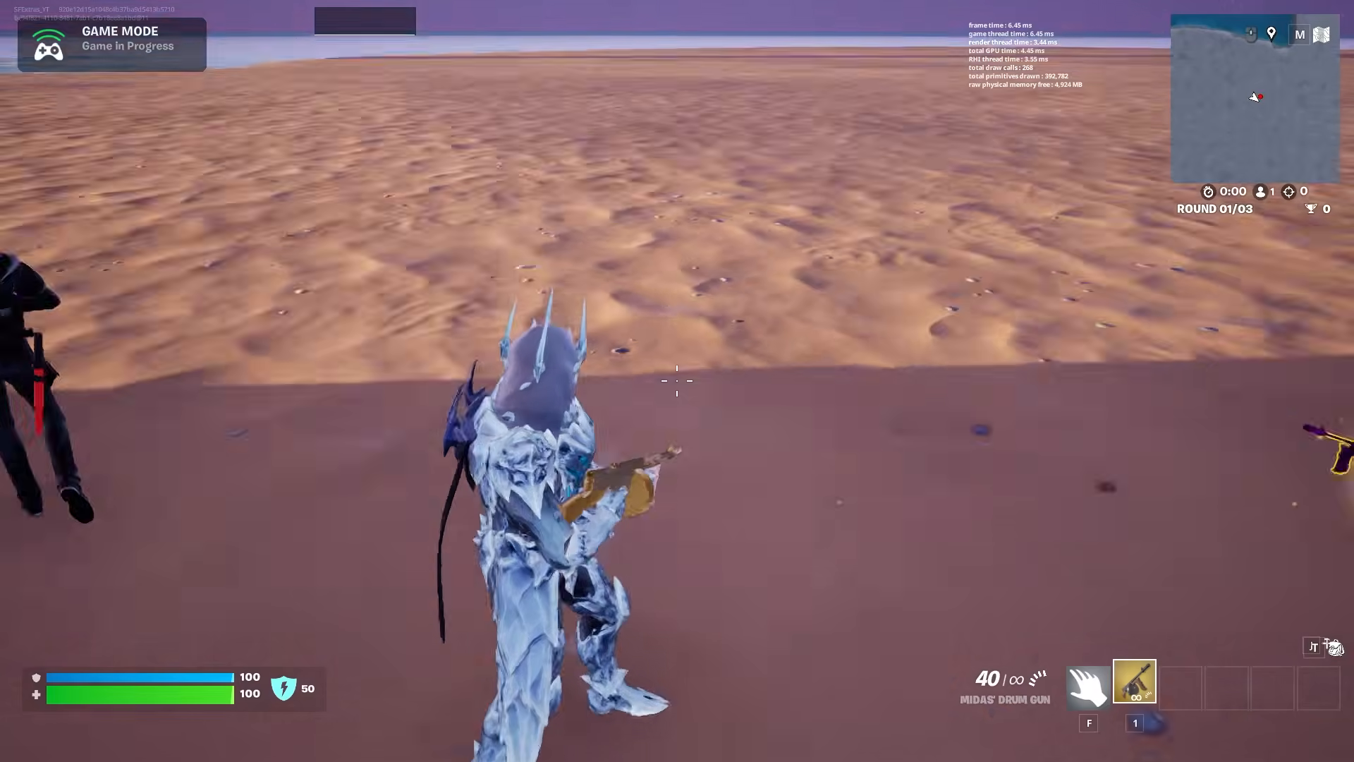
Aim down the drum gun's sights at the guard walking away and shoot him until he is eliminated.
click(677, 381)
drag(677, 381, 677, 381)
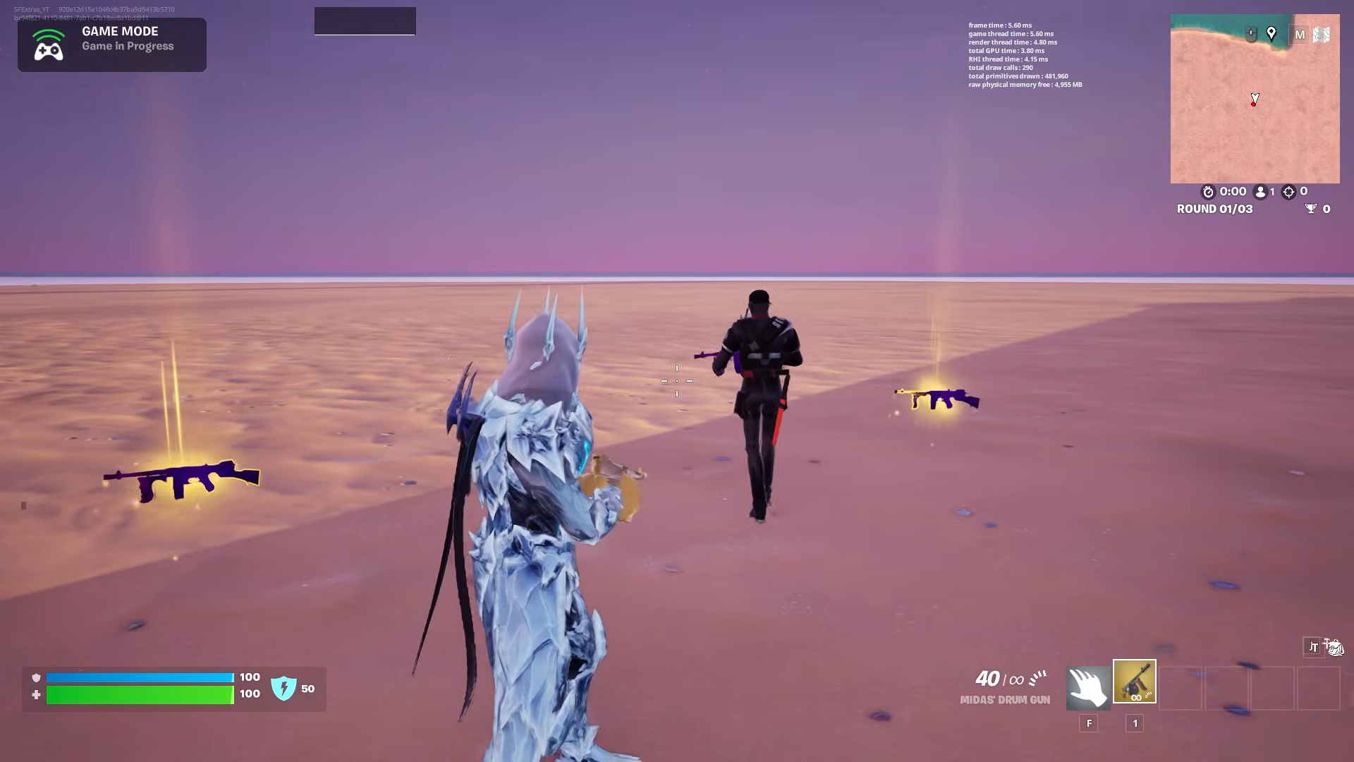
right_click(677, 380)
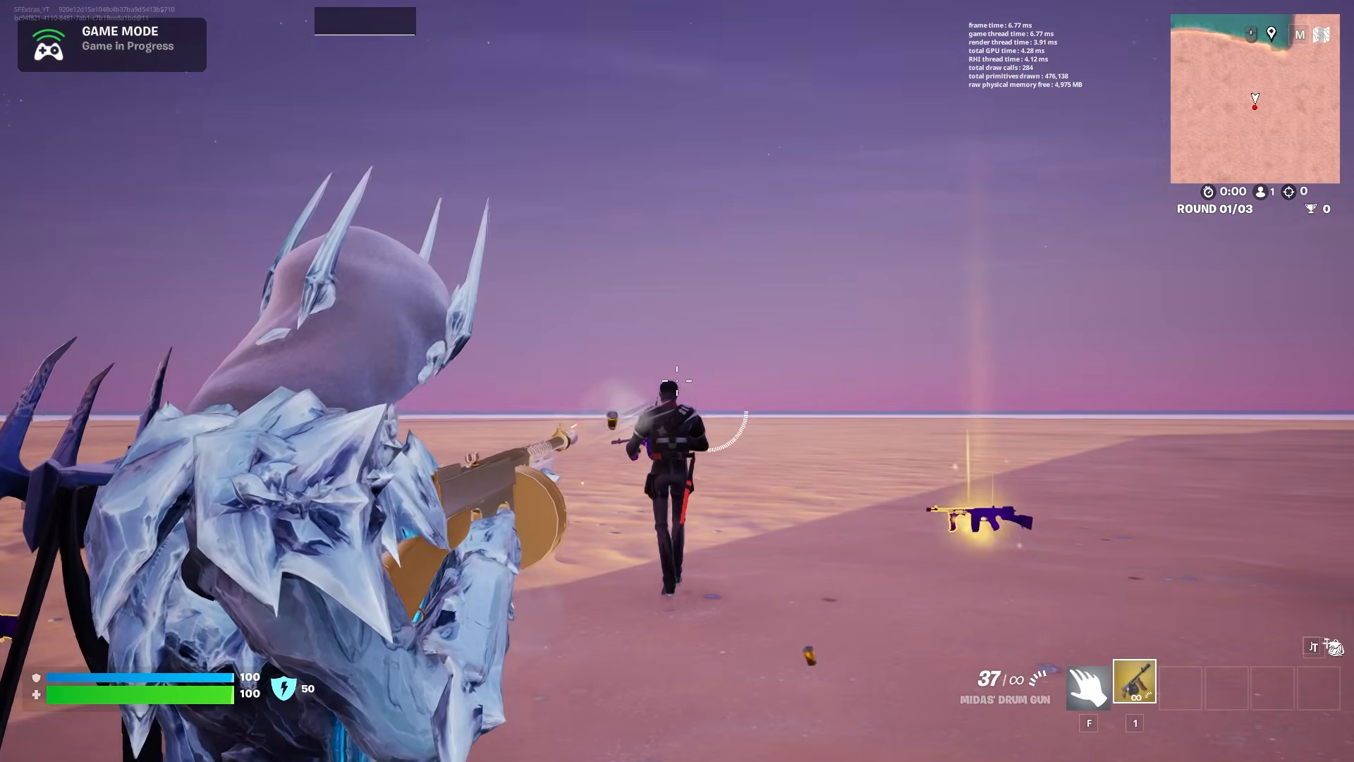
click(676, 381)
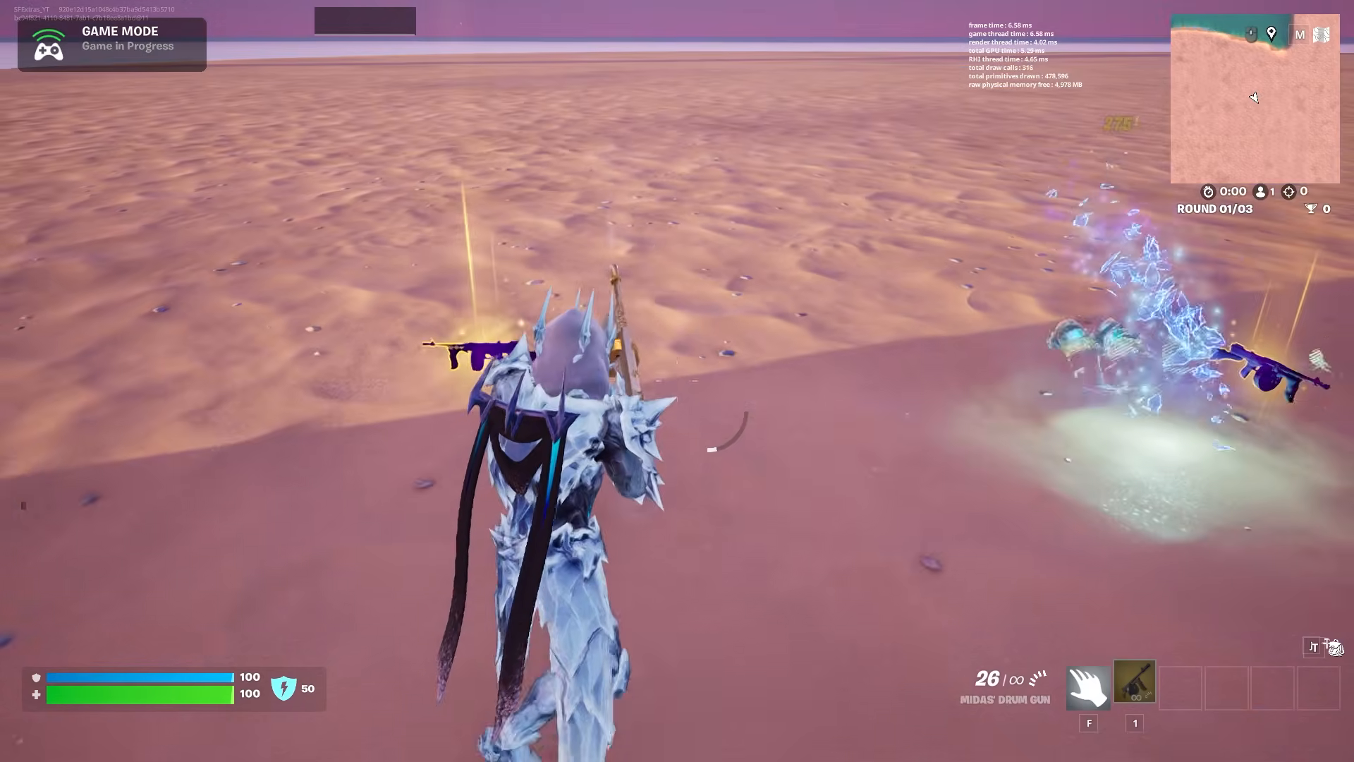